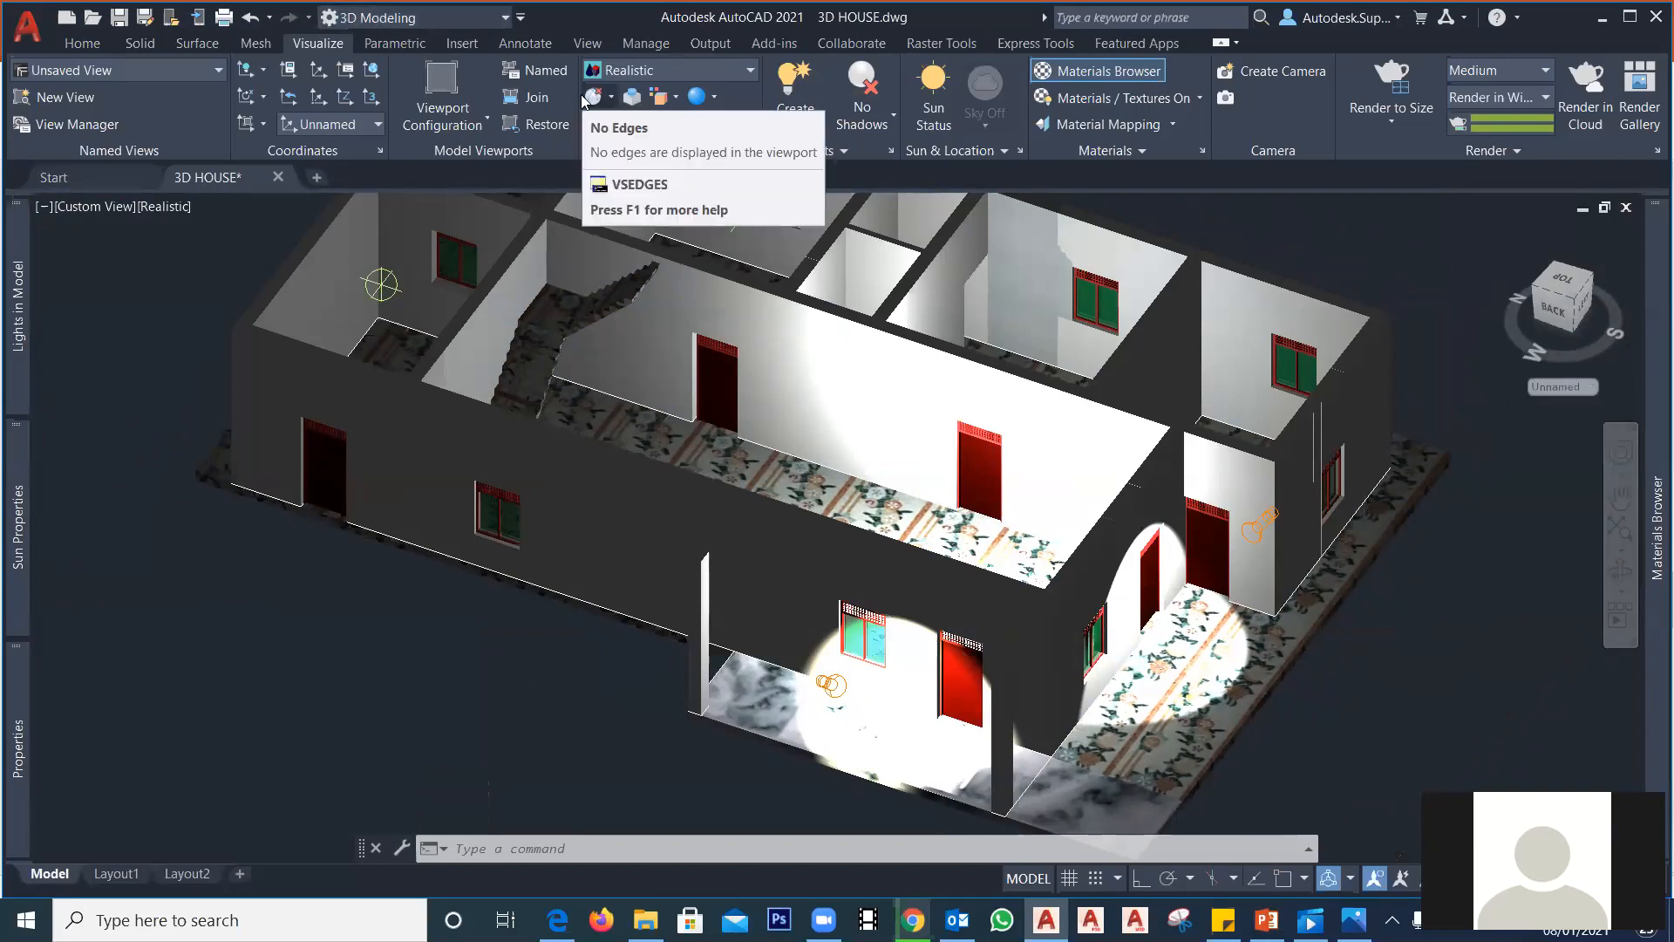
# Step: Switch the workspace to Drafting & Annotation and back to 3D Modeling, leaving the house model deselected
pyautogui.click(1151, 244)
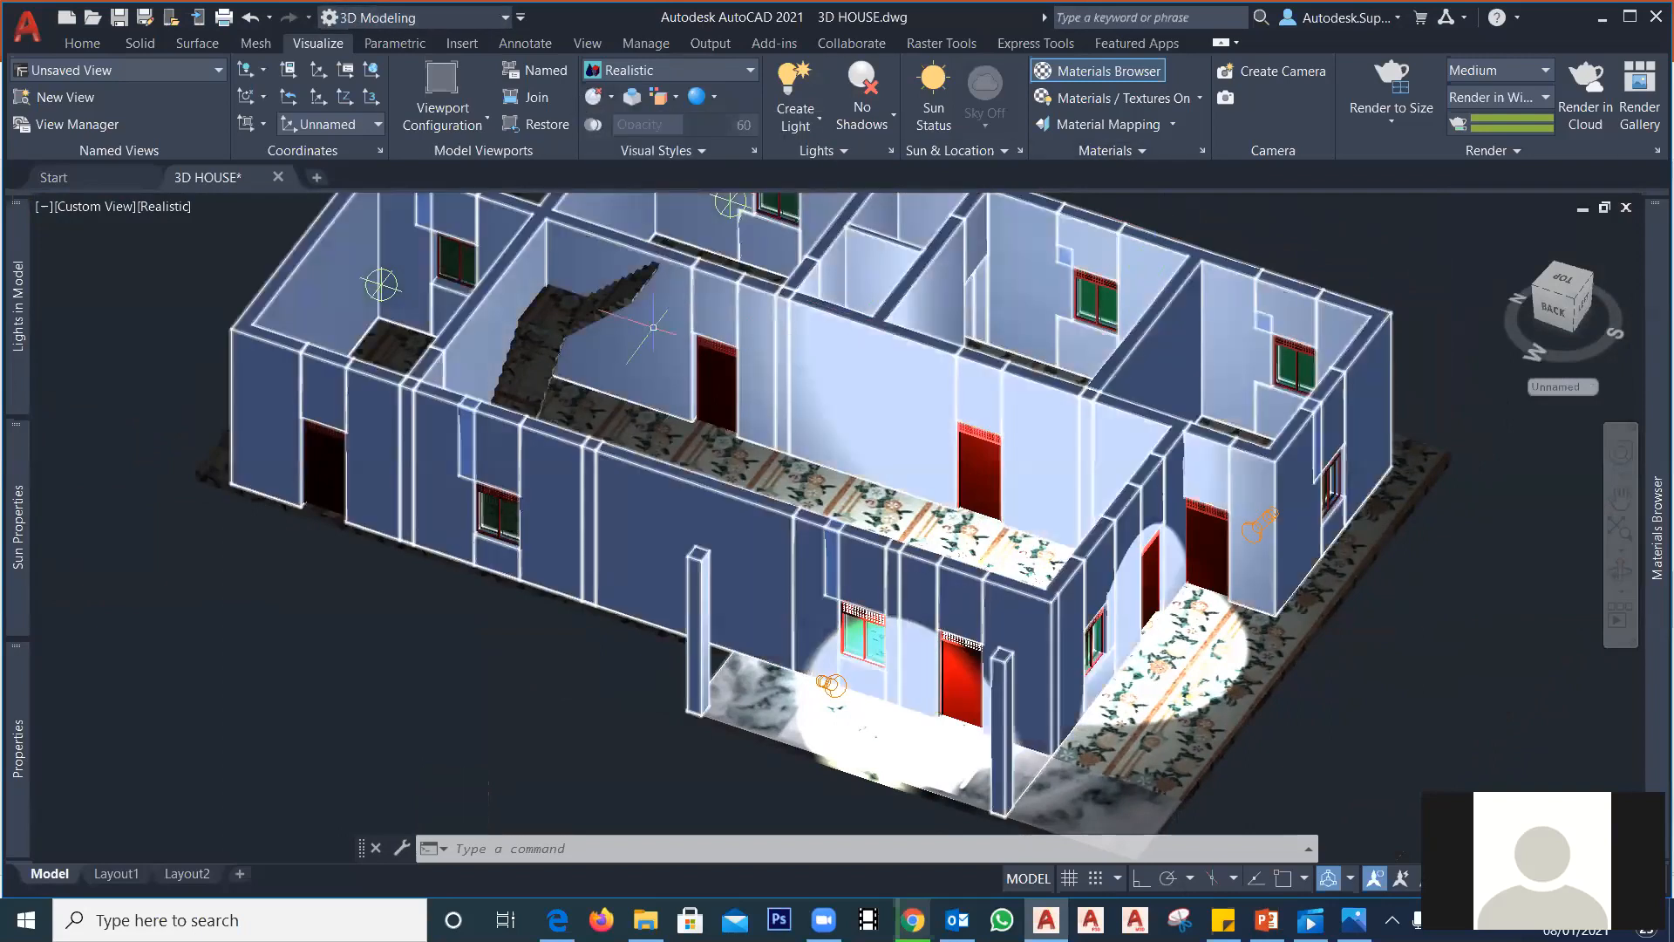
pyautogui.click(381, 19)
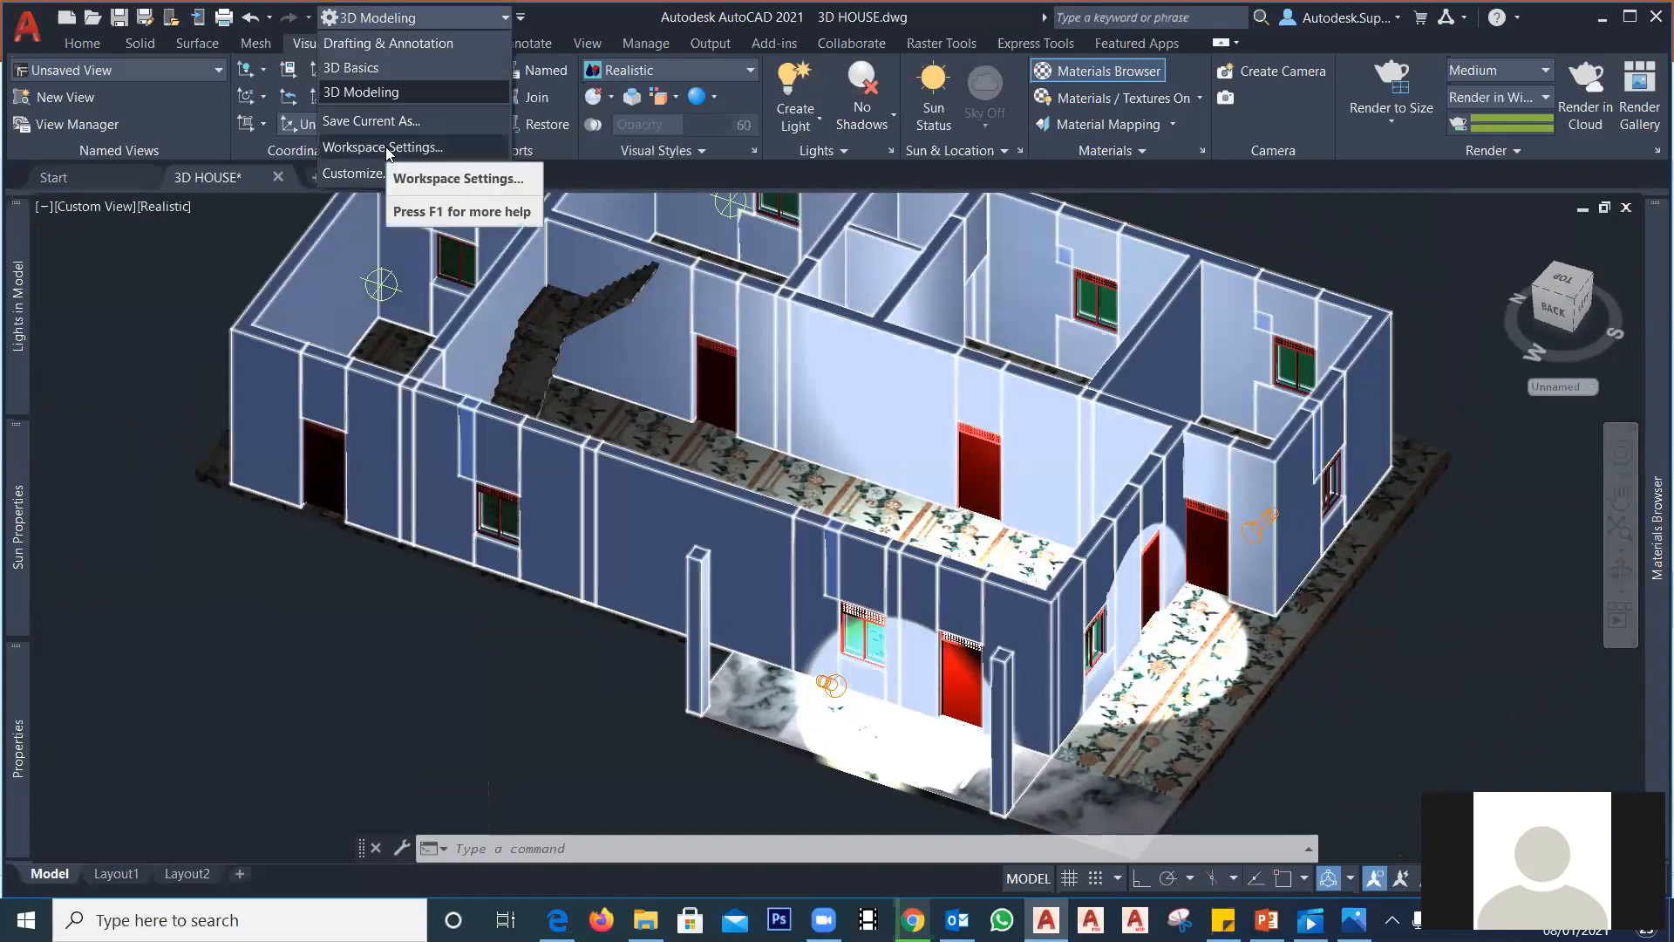
pyautogui.click(397, 43)
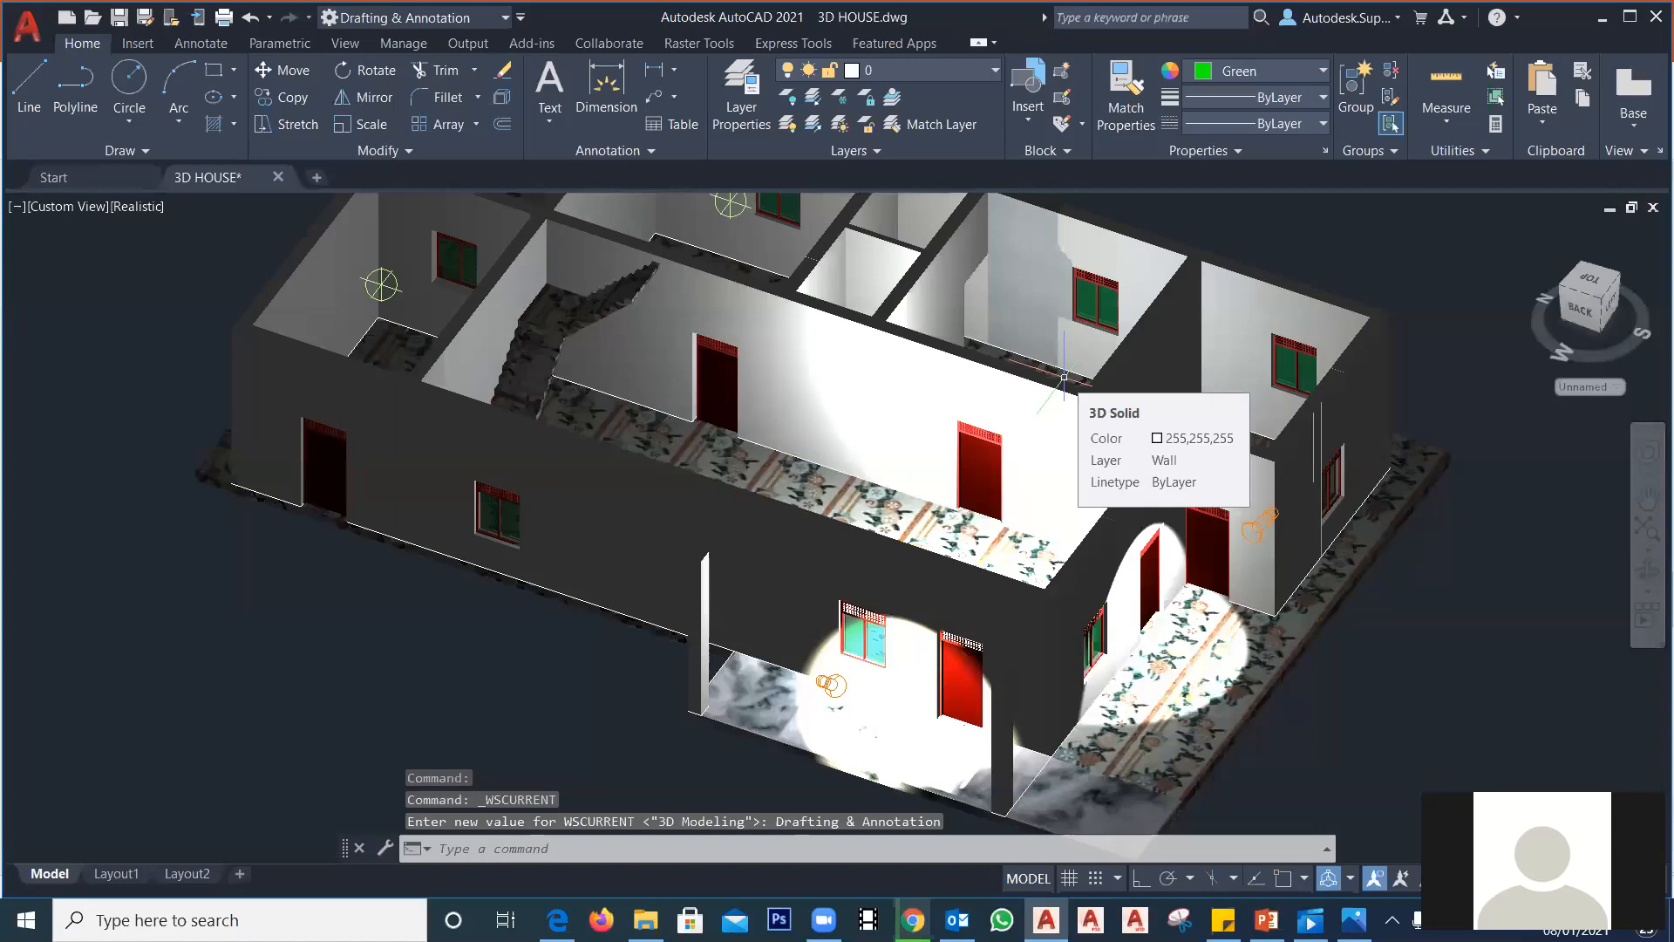
pyautogui.hotkey('ctrl', 'a')
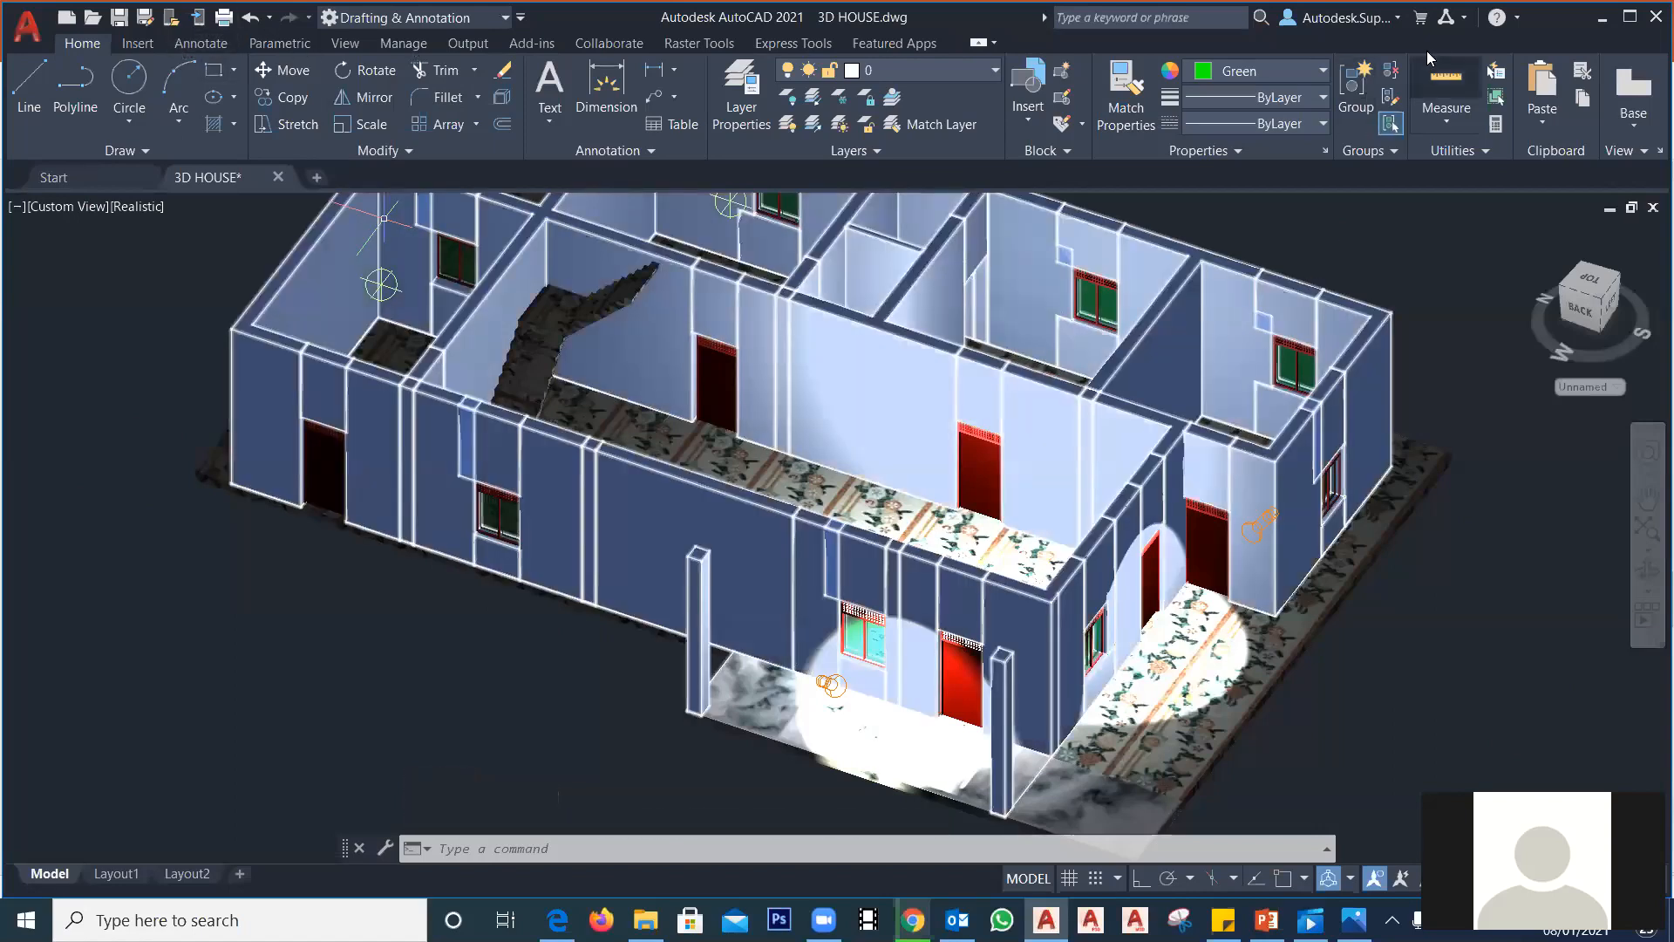
pyautogui.click(379, 17)
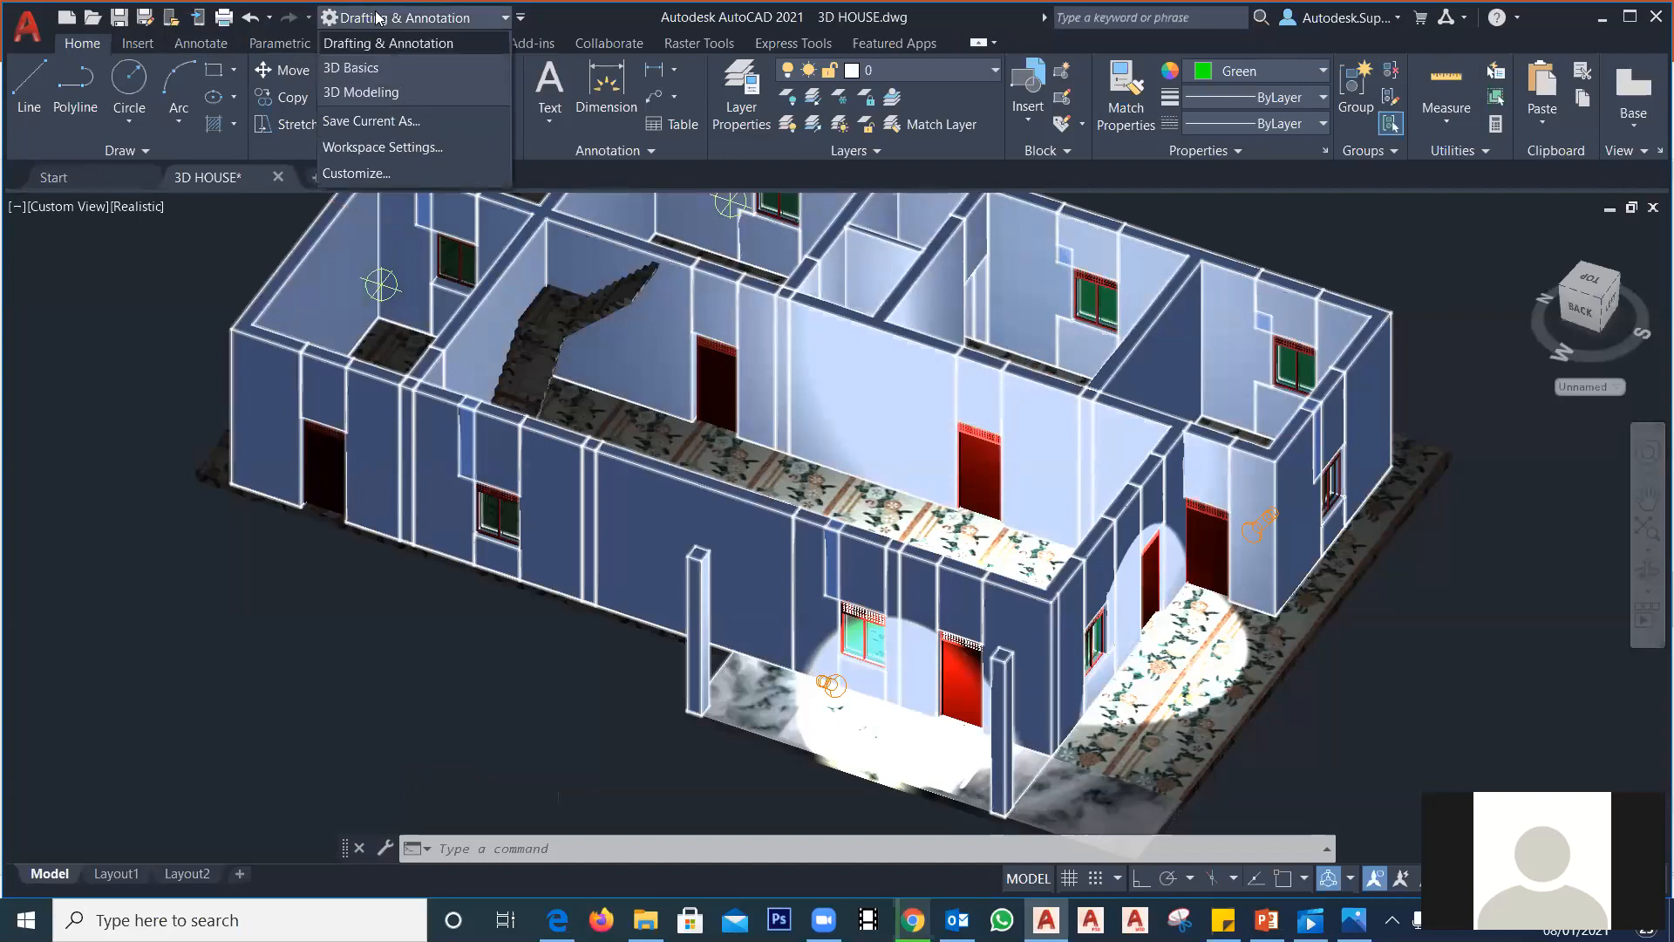
pyautogui.click(379, 91)
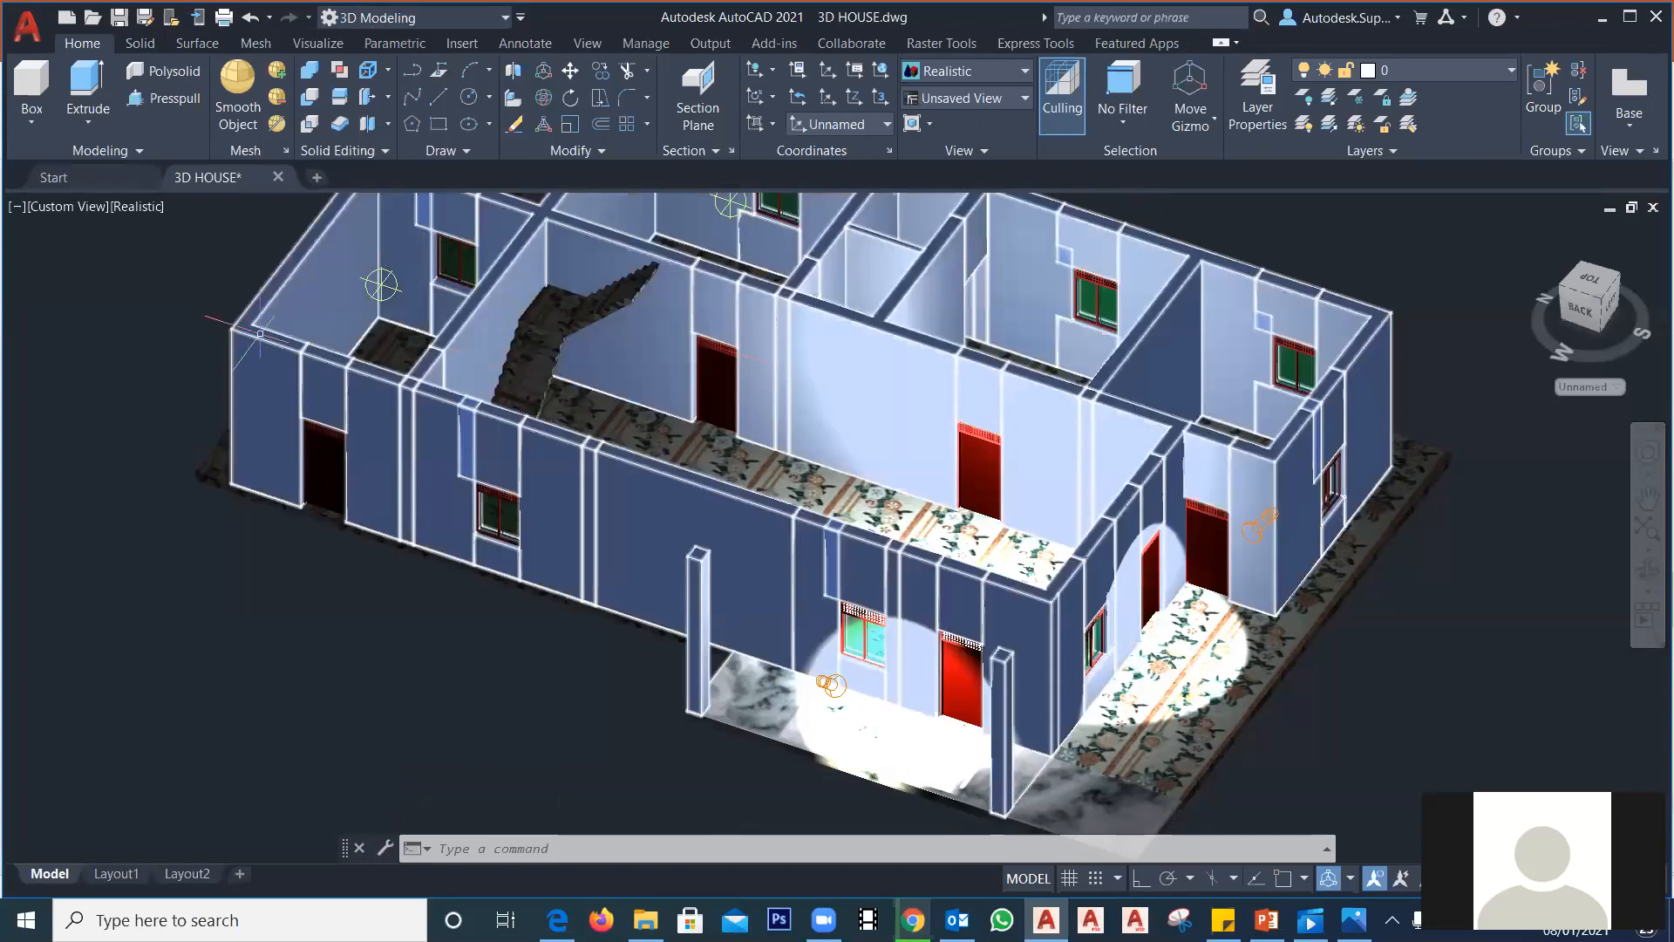
pyautogui.moveTo(175, 306); pyautogui.dragTo(295, 399, button='middle')
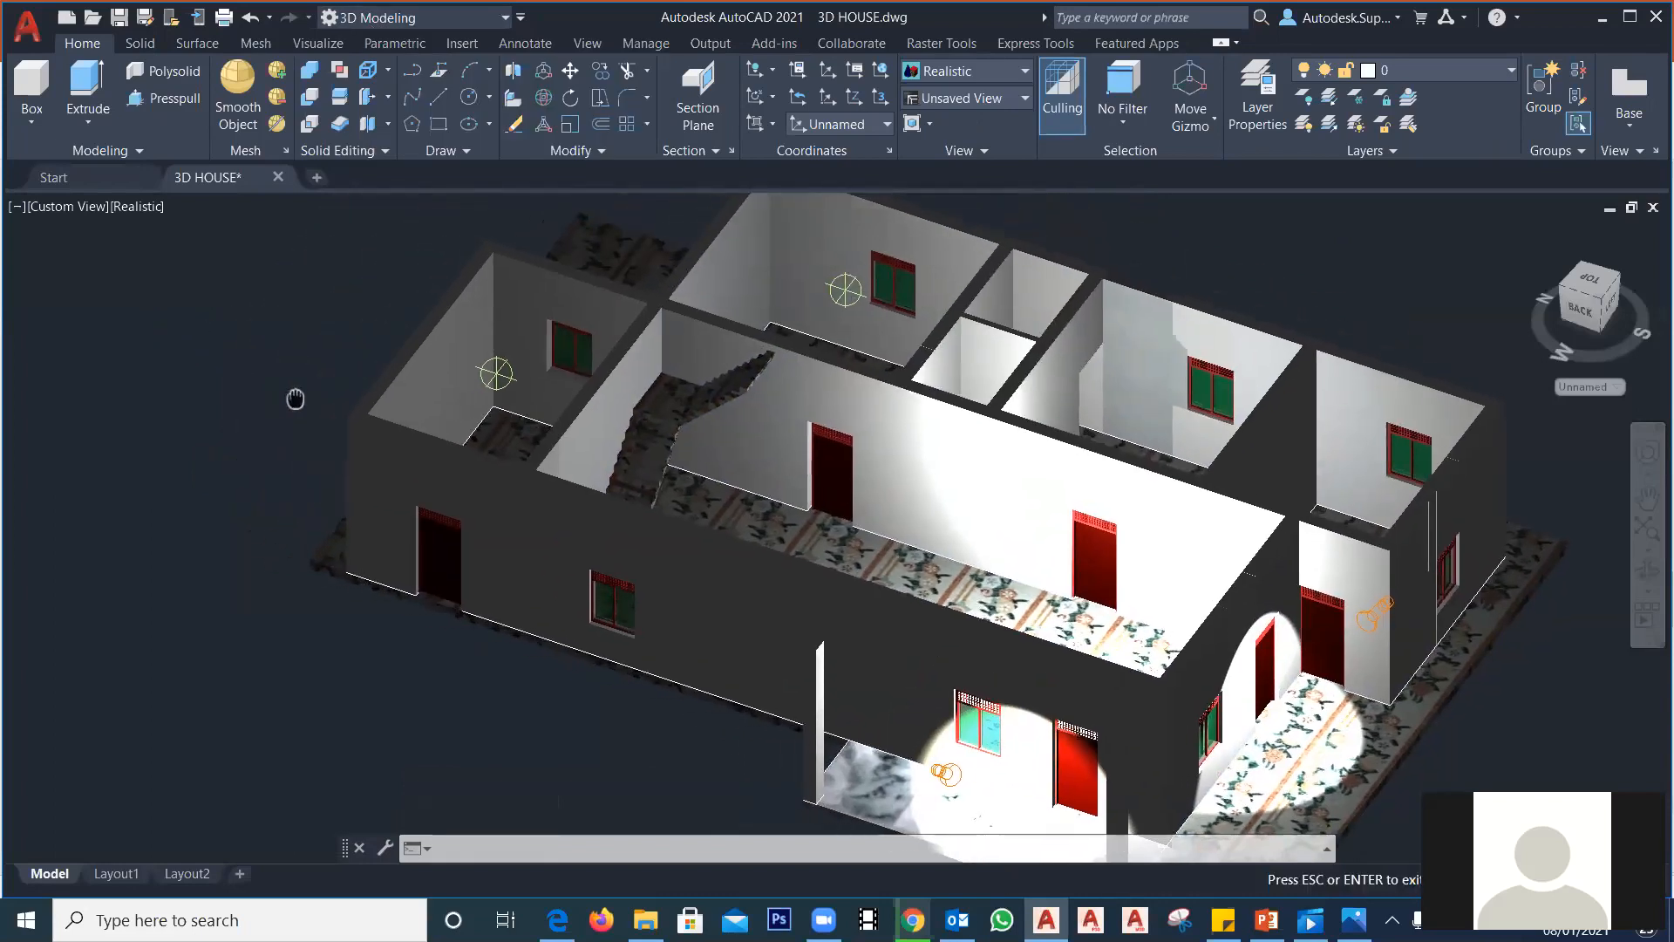
pyautogui.press('Escape')
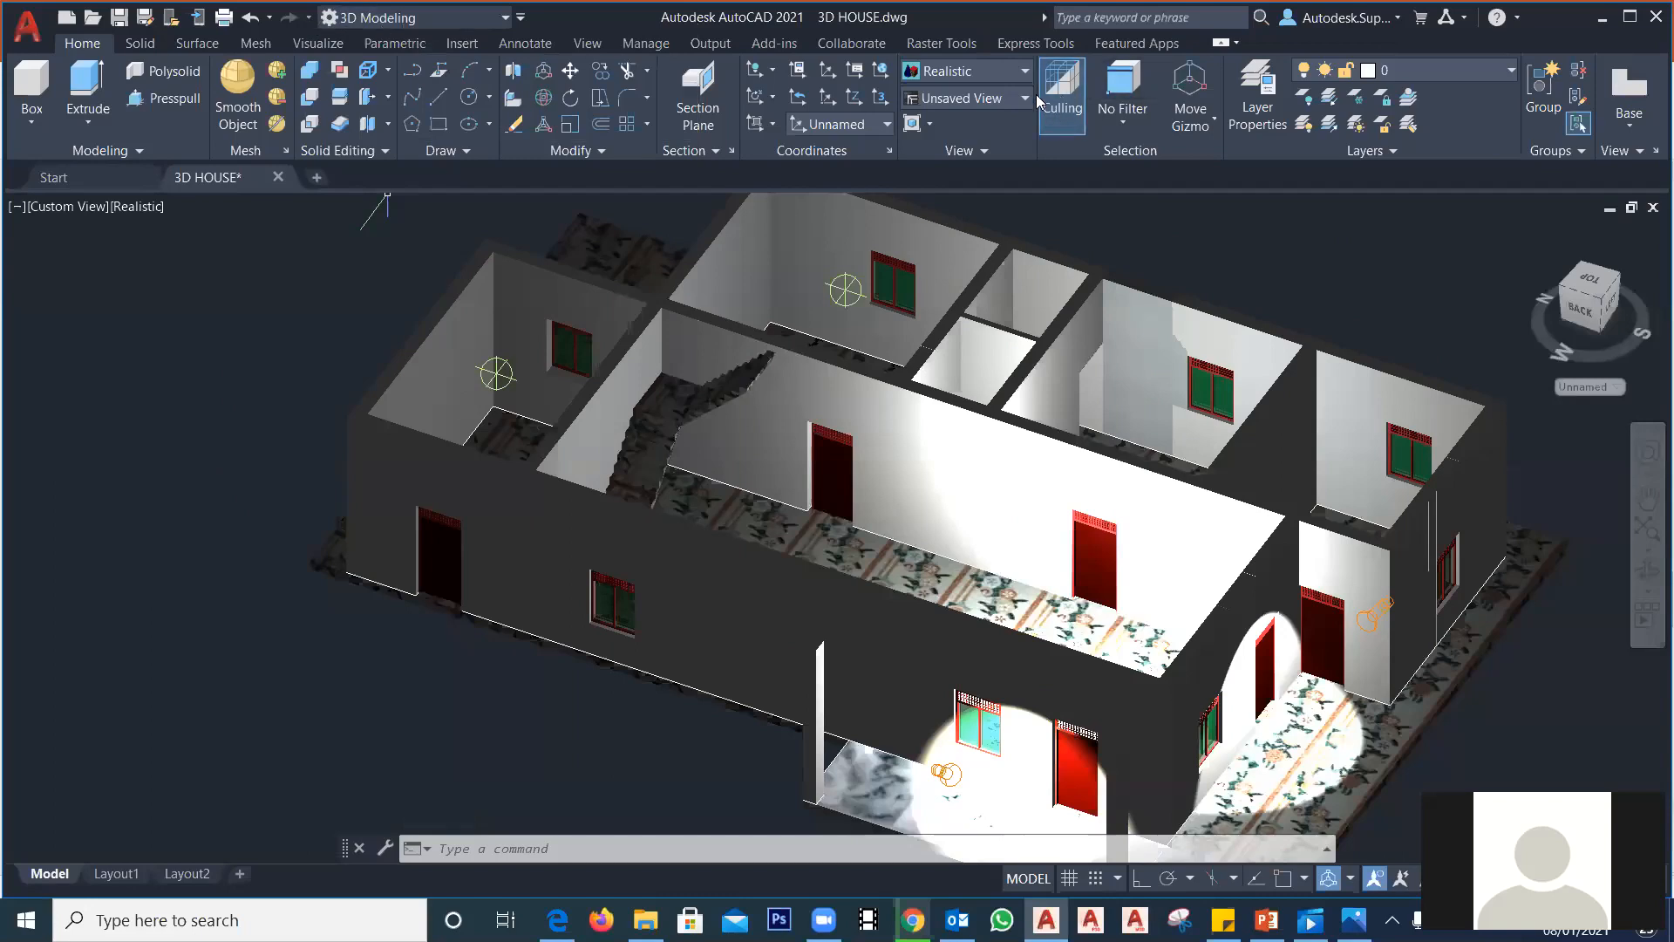
pyautogui.click(1629, 17)
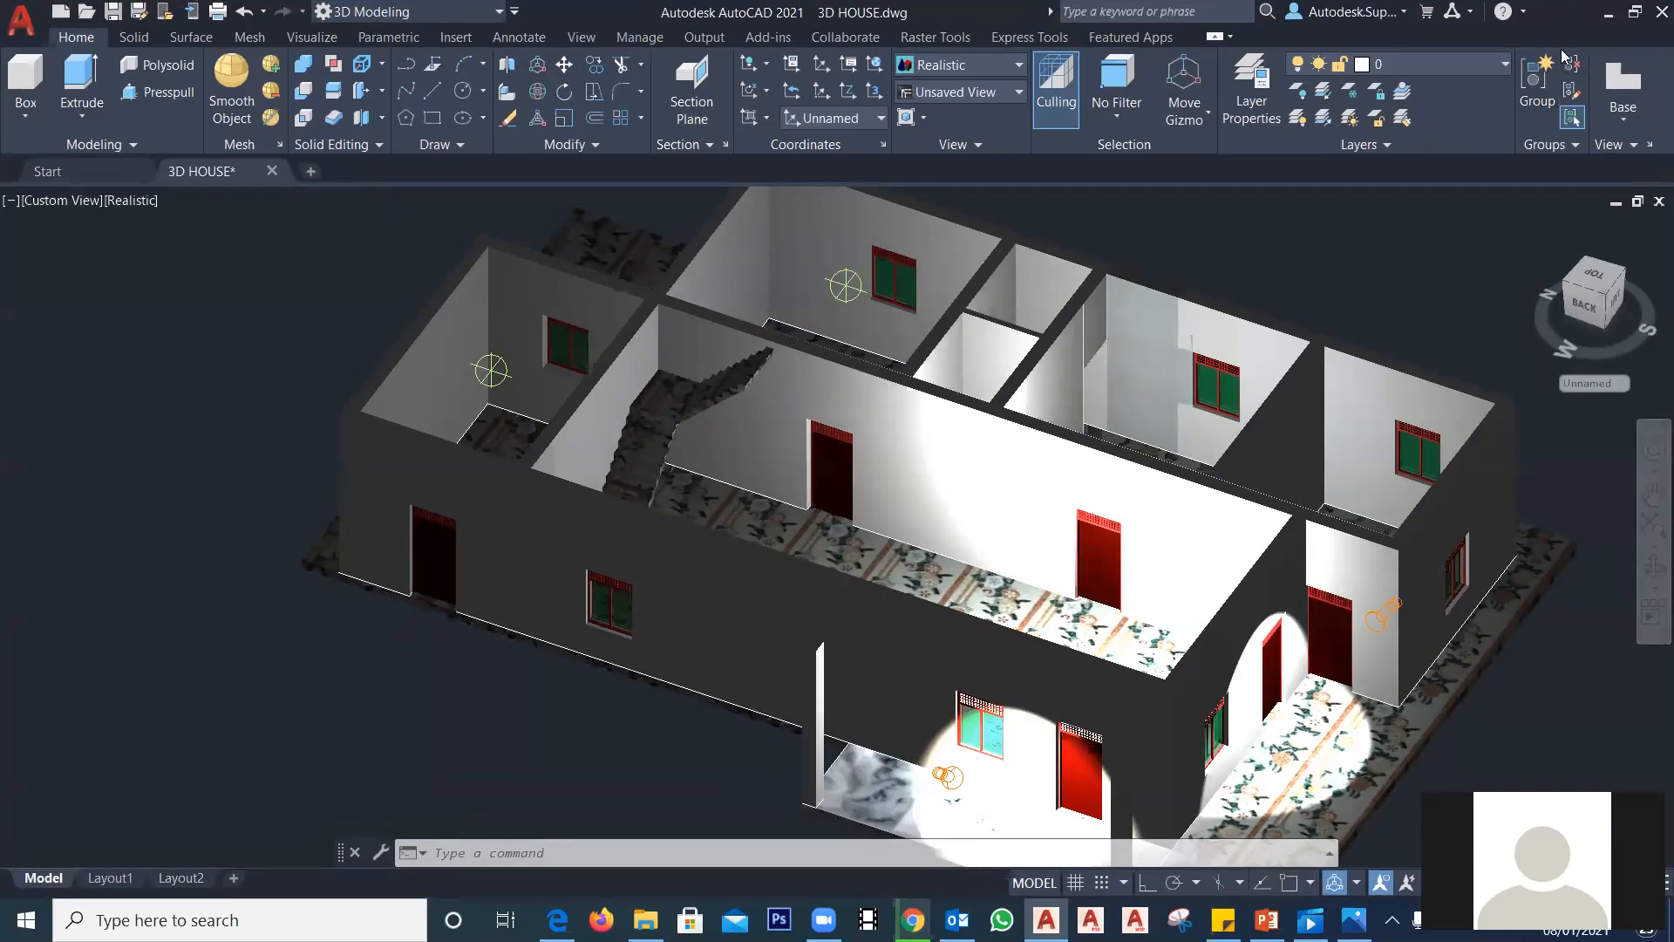
pyautogui.click(1635, 13)
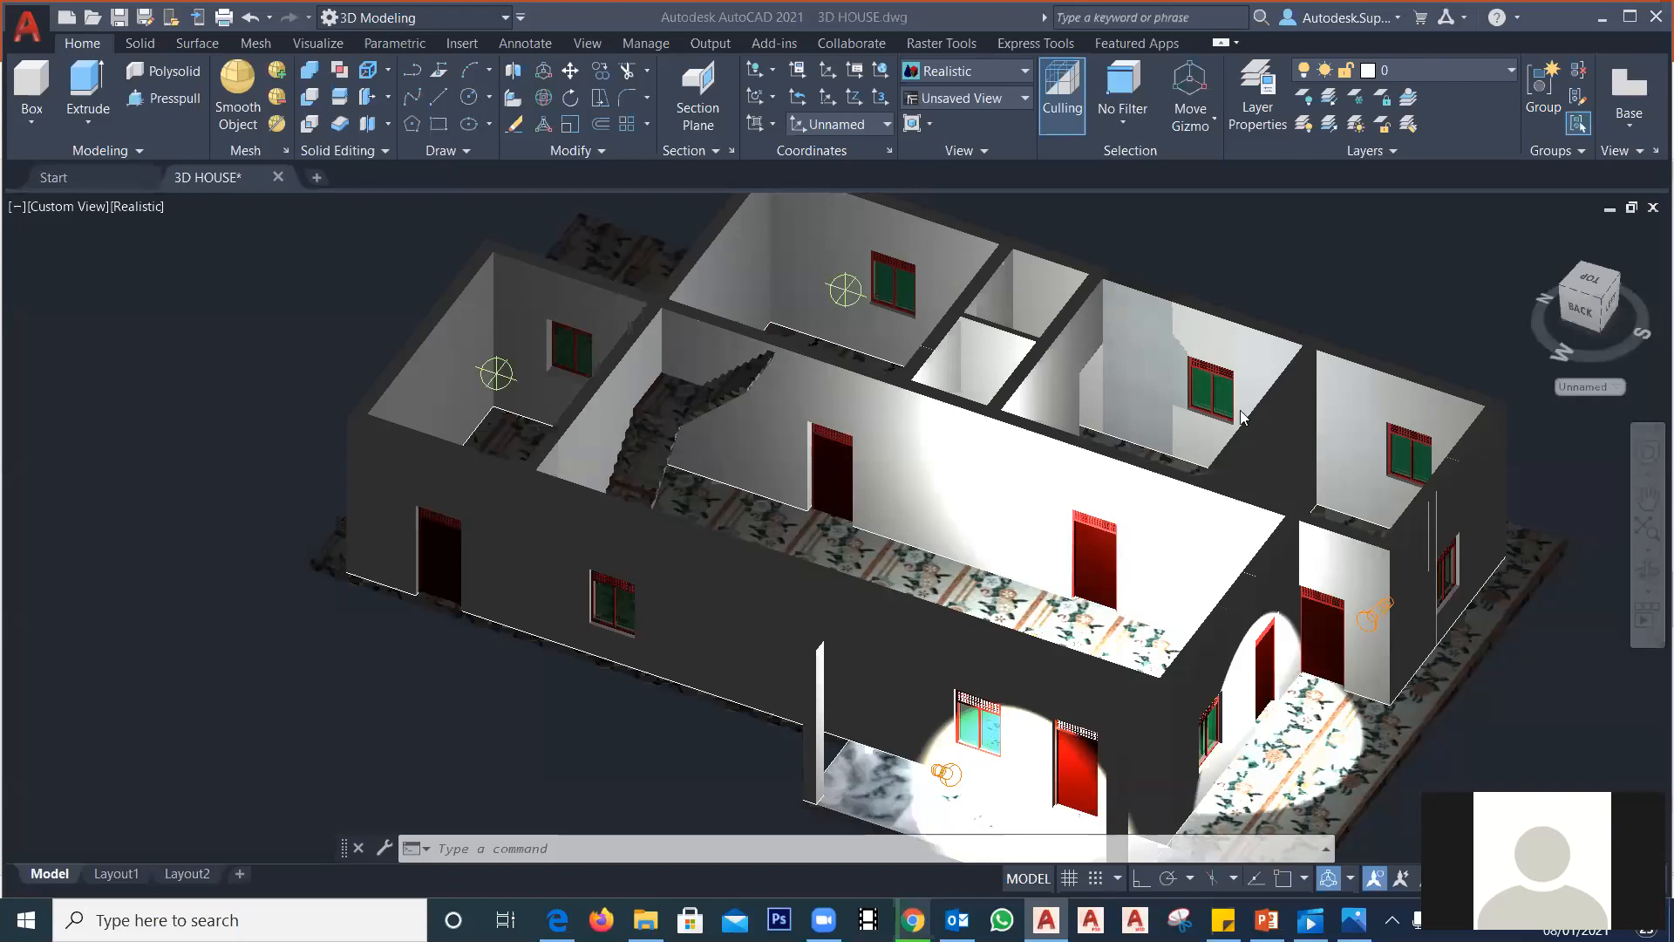
pyautogui.click(1254, 261)
pyautogui.click(1256, 263)
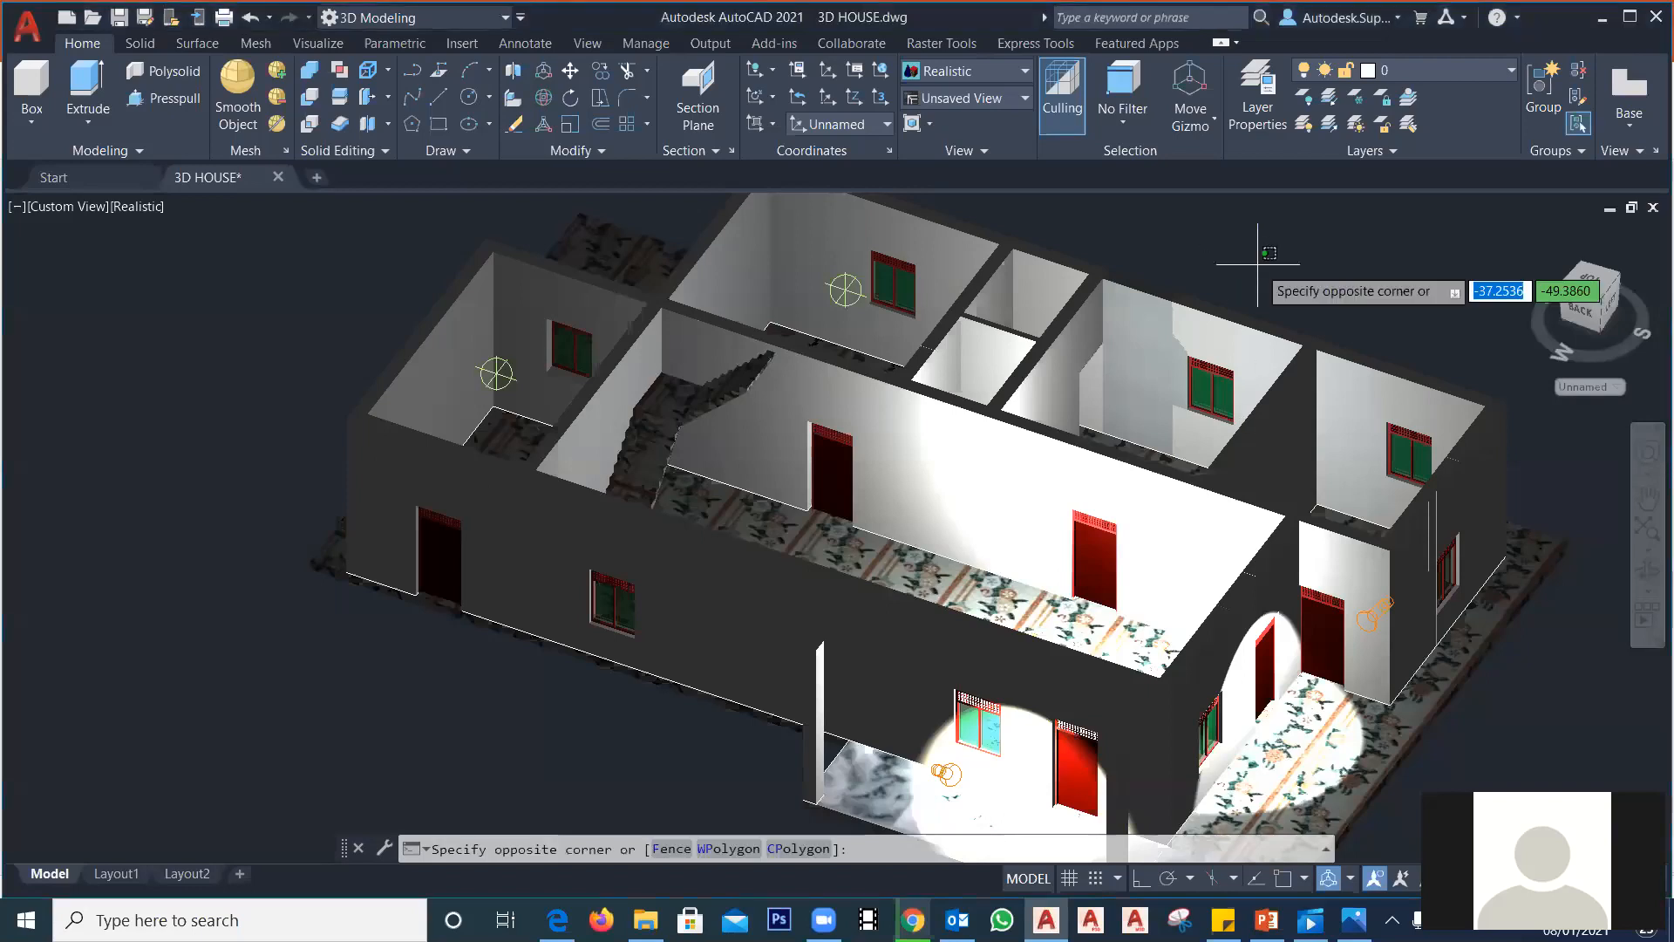
pyautogui.click(1201, 232)
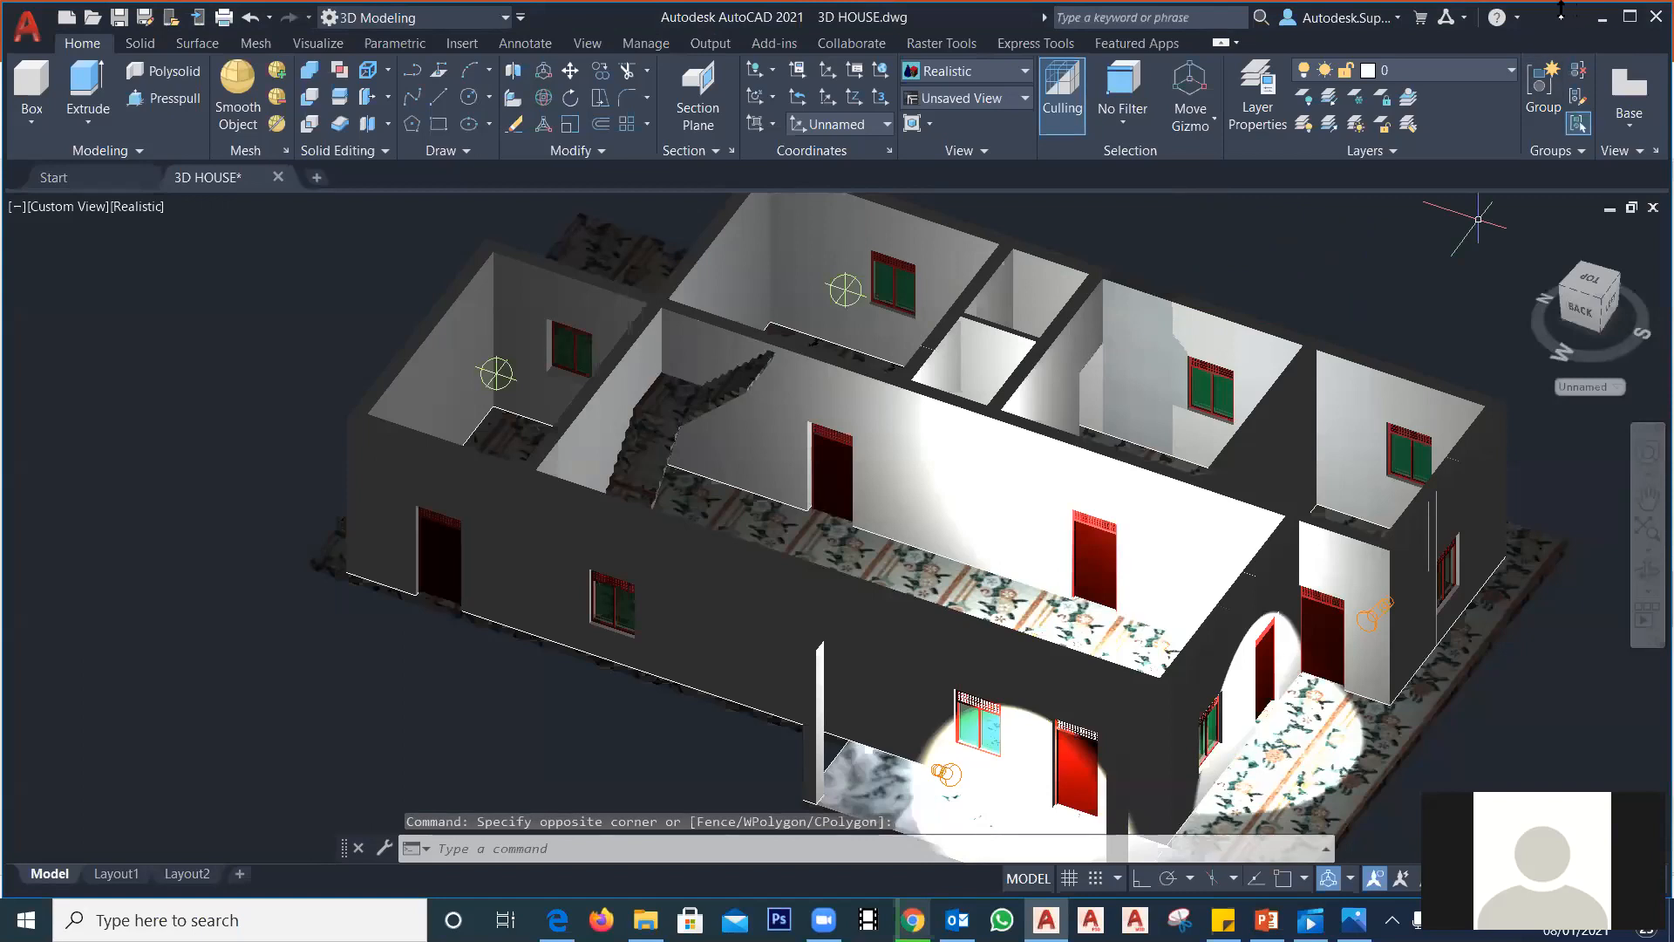
# Step: Shrink the program window from above, then hide the Workspace selector from the Quick Access Toolbar and show it again
pyautogui.moveTo(1561, 9); pyautogui.dragTo(1561, 106)
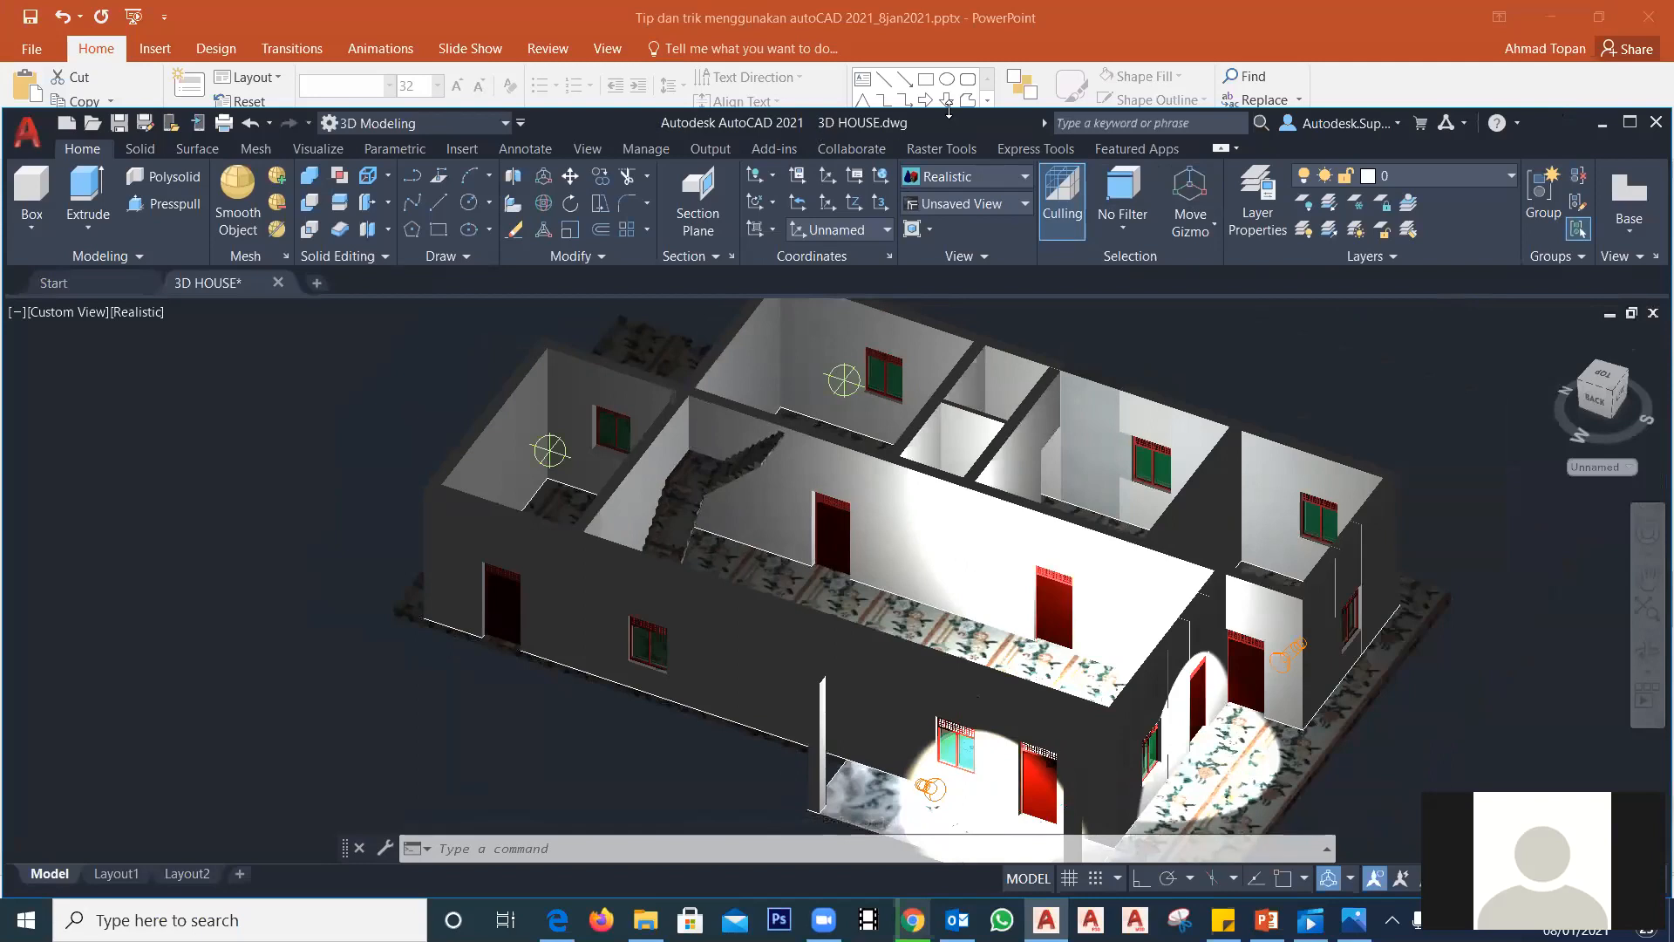
pyautogui.click(522, 123)
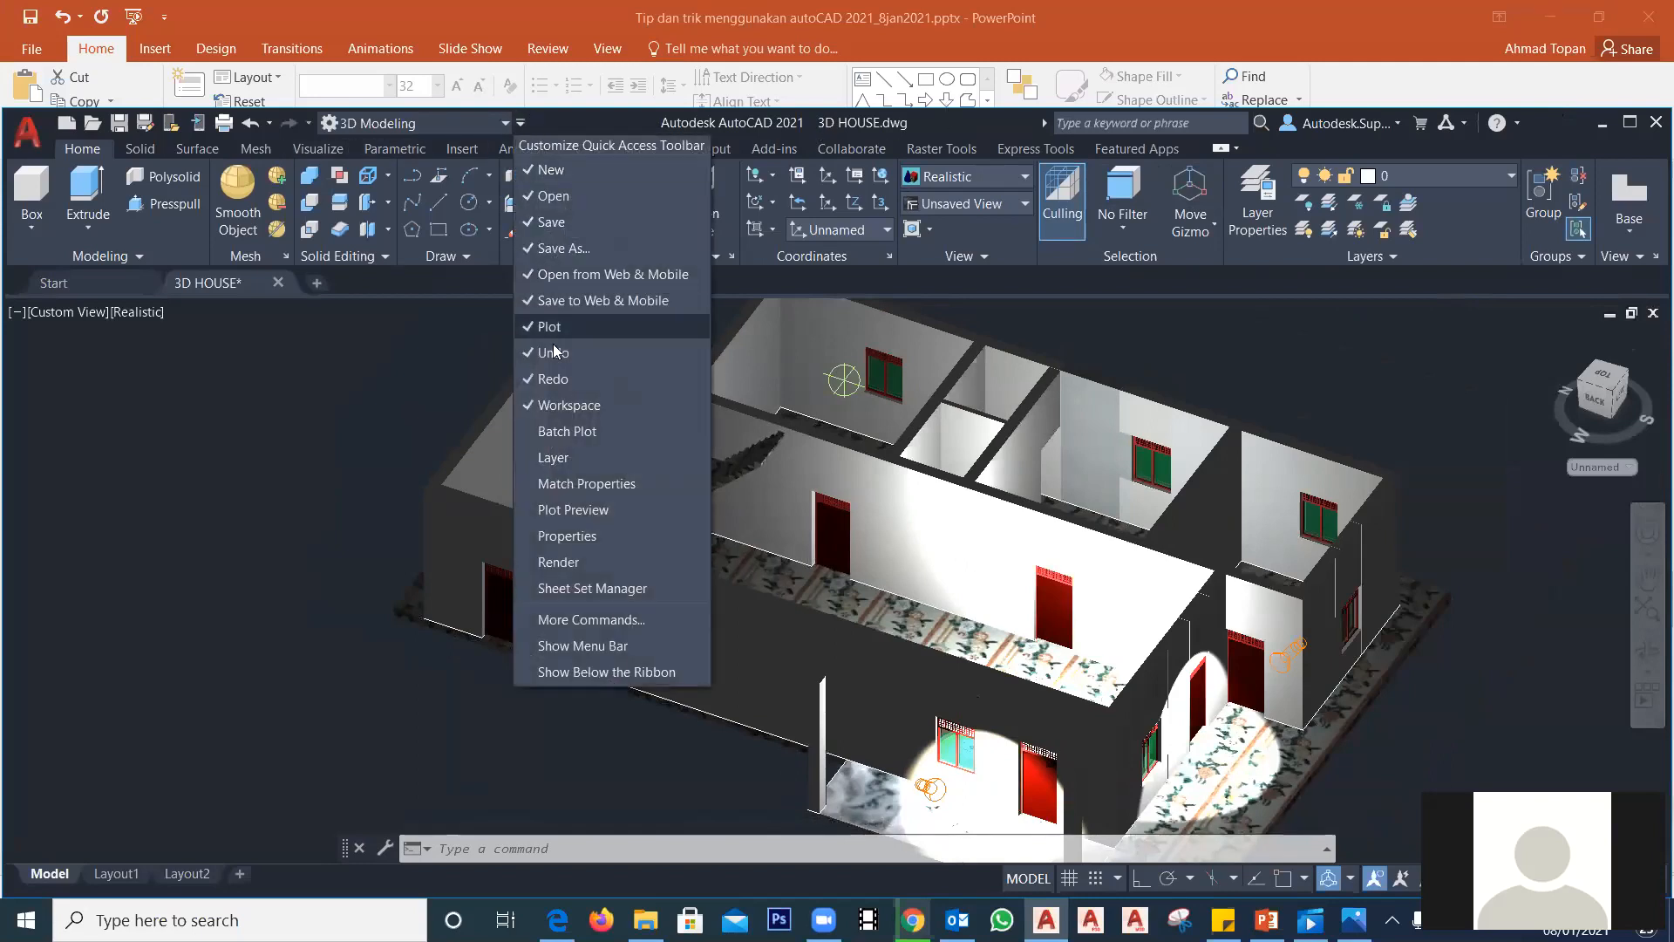
pyautogui.click(539, 404)
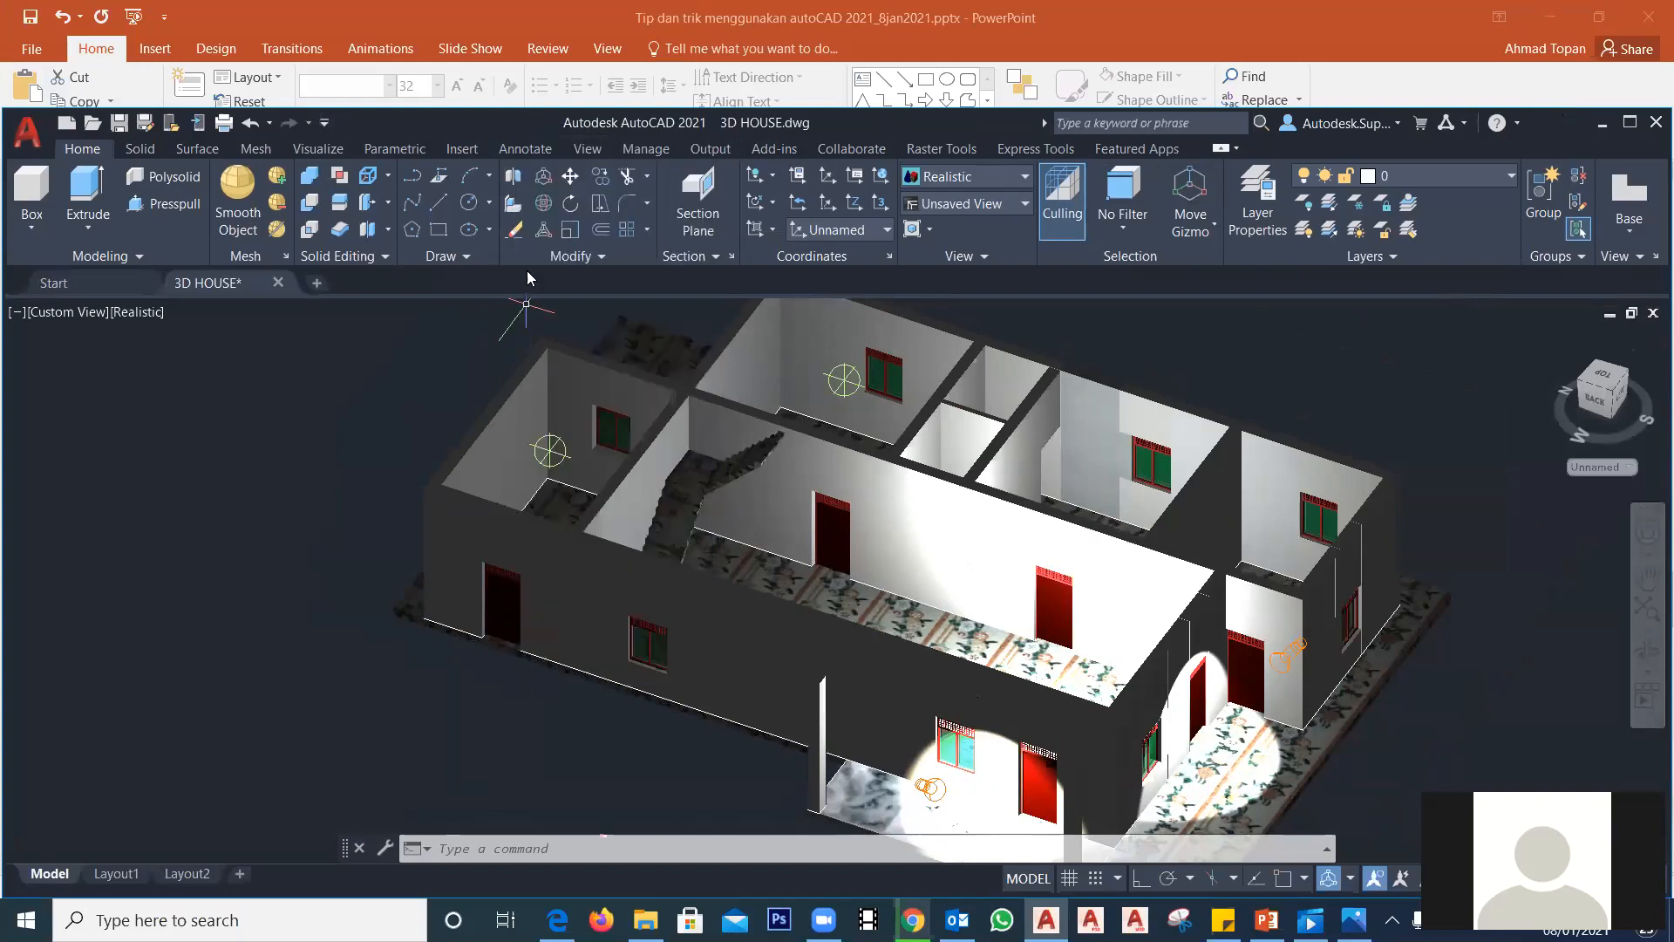
pyautogui.click(328, 127)
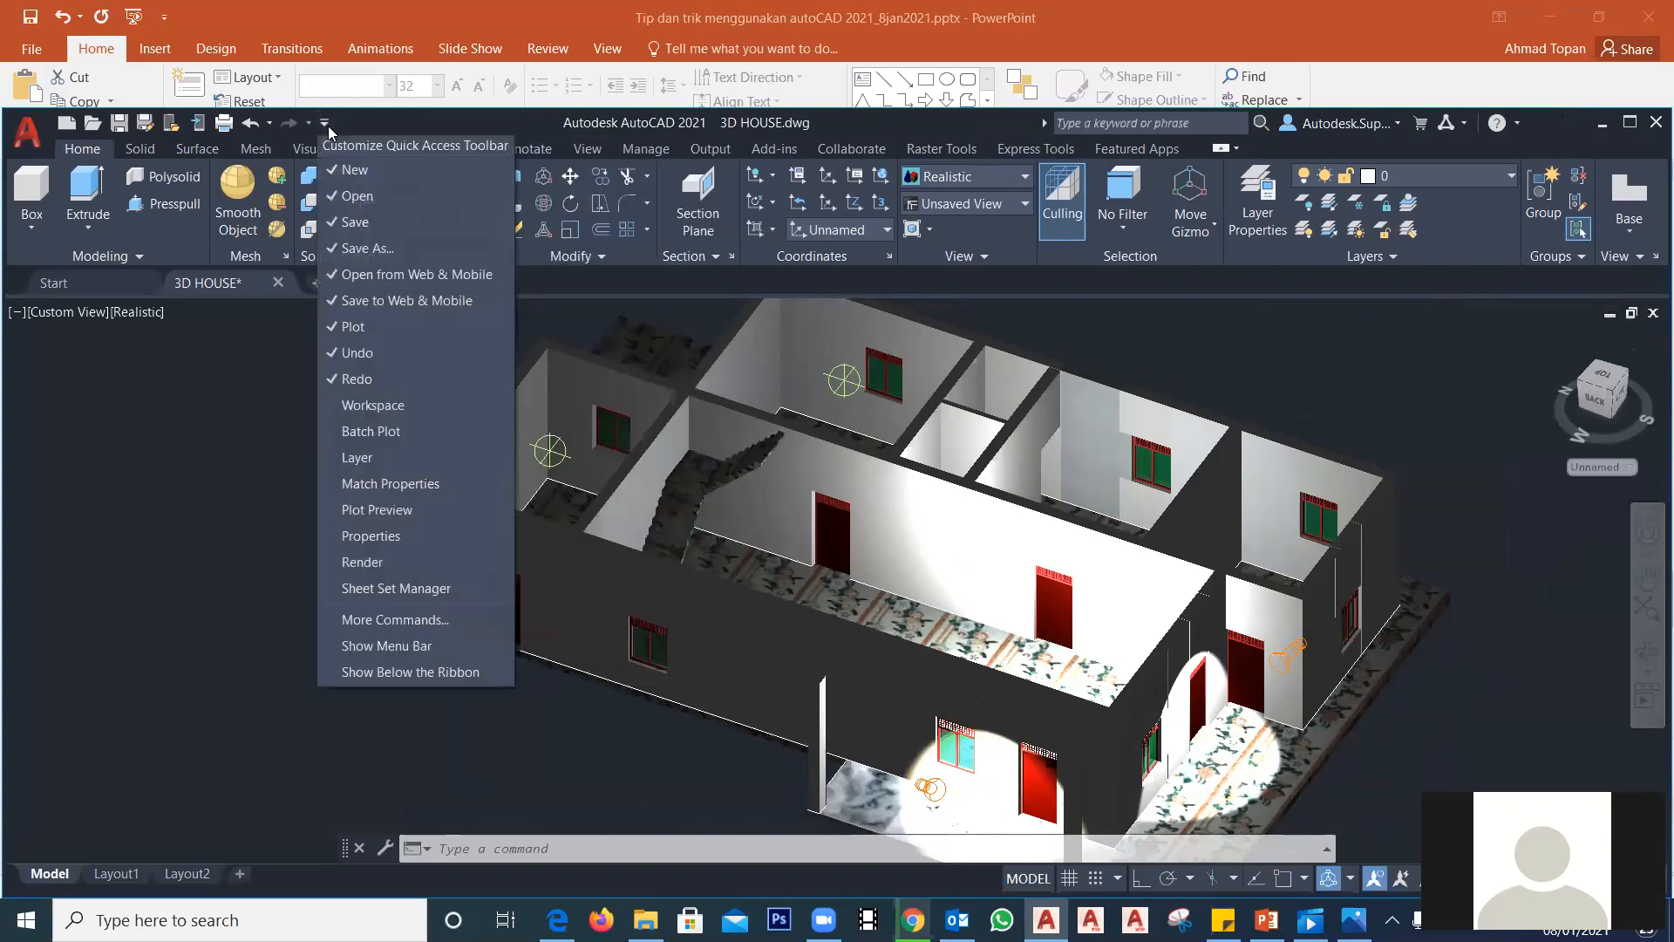
pyautogui.click(377, 408)
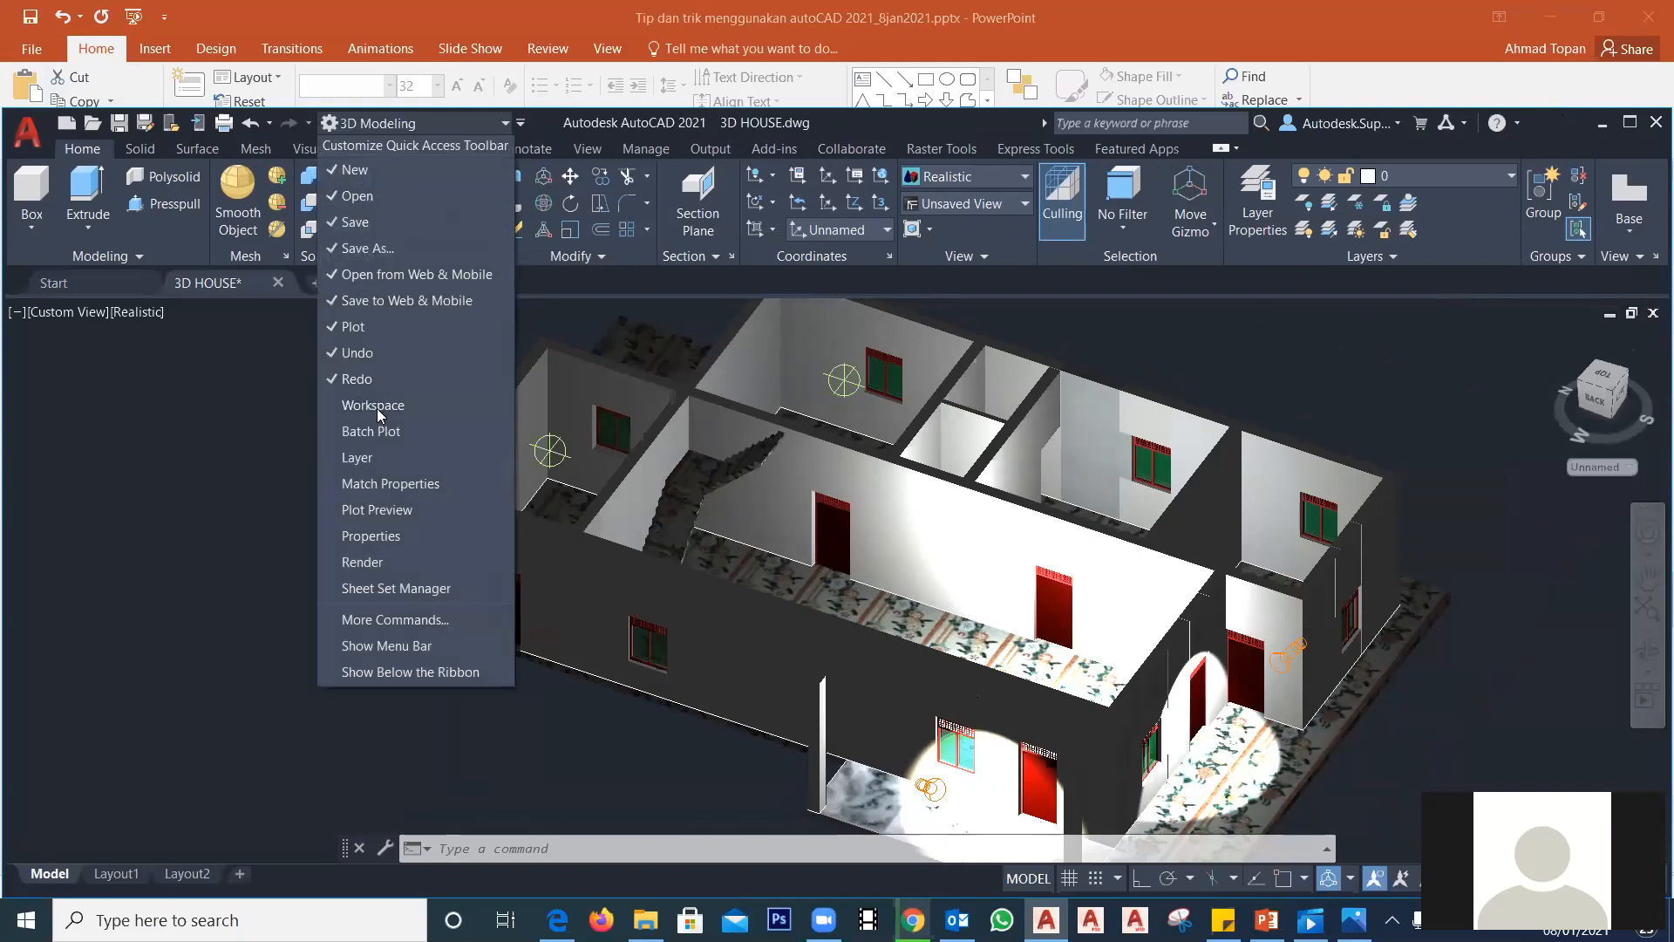
pyautogui.click(320, 150)
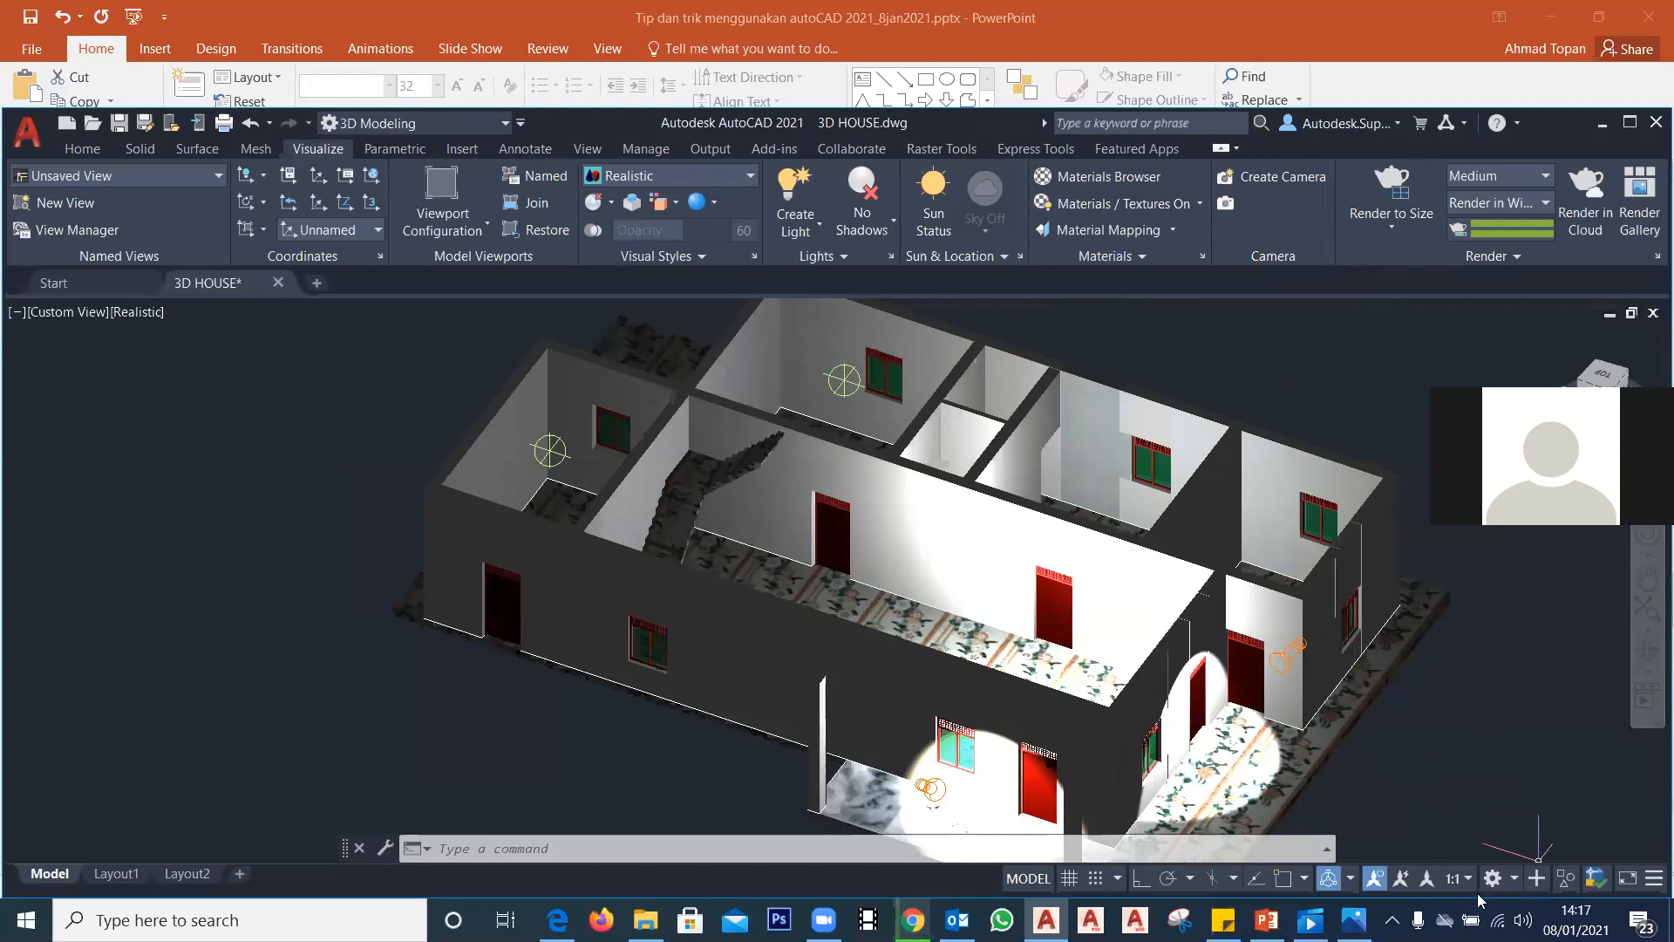
# Step: Check the list of available workspaces and switch to Drafting & Annotation
pyautogui.click(1517, 879)
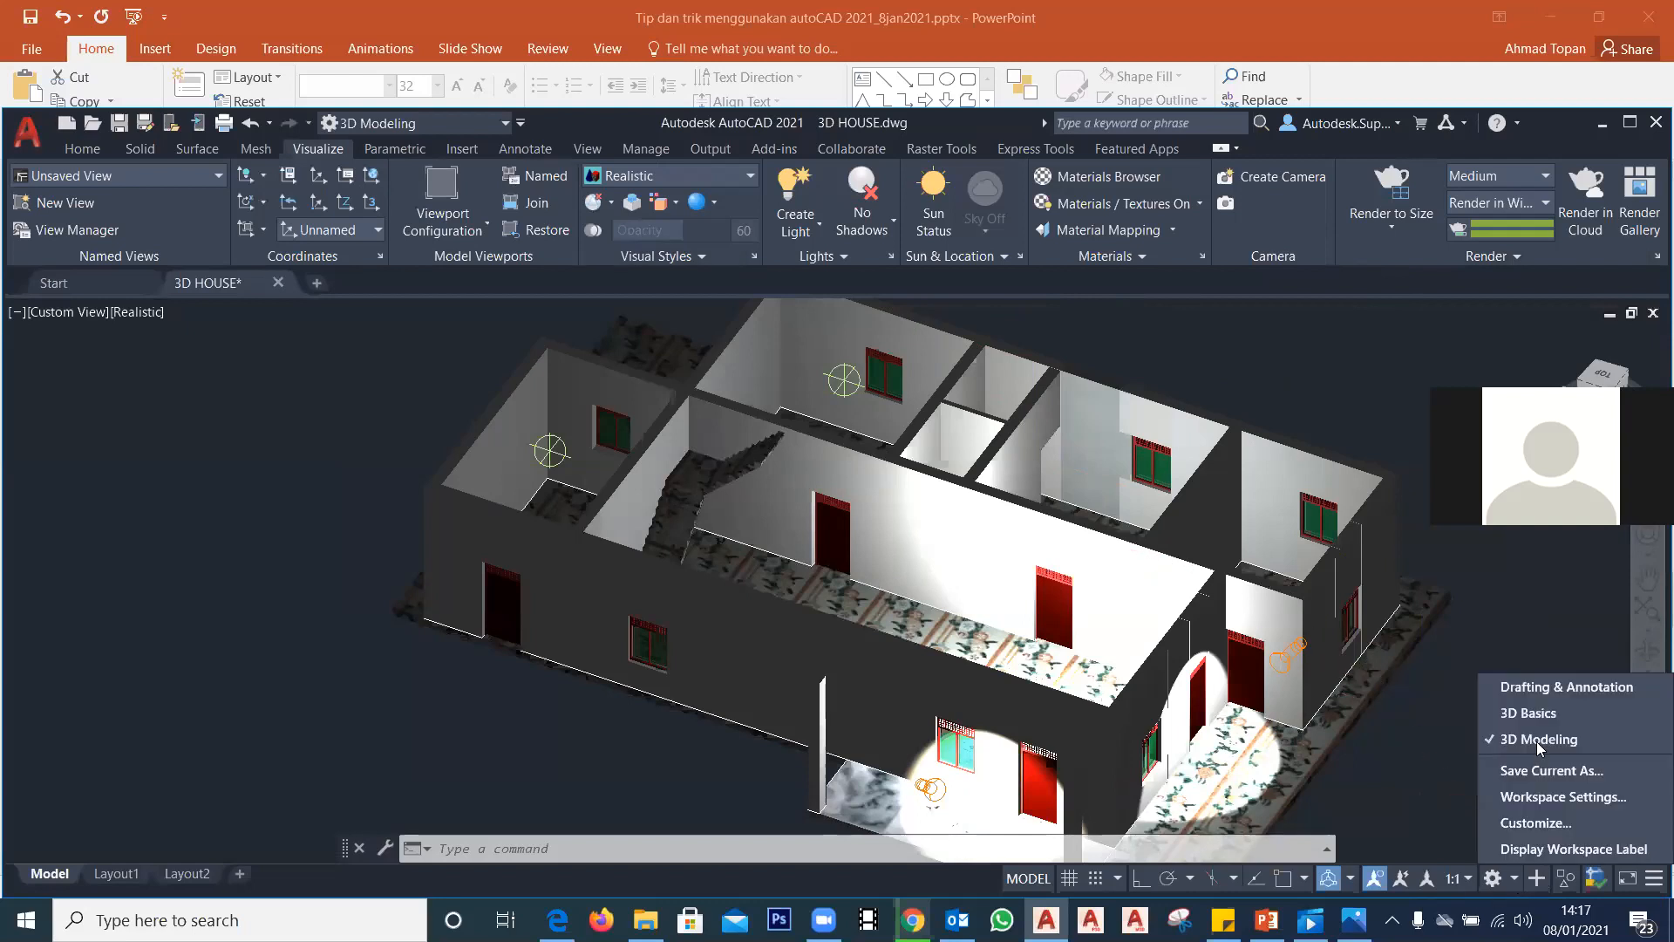
pyautogui.click(1506, 620)
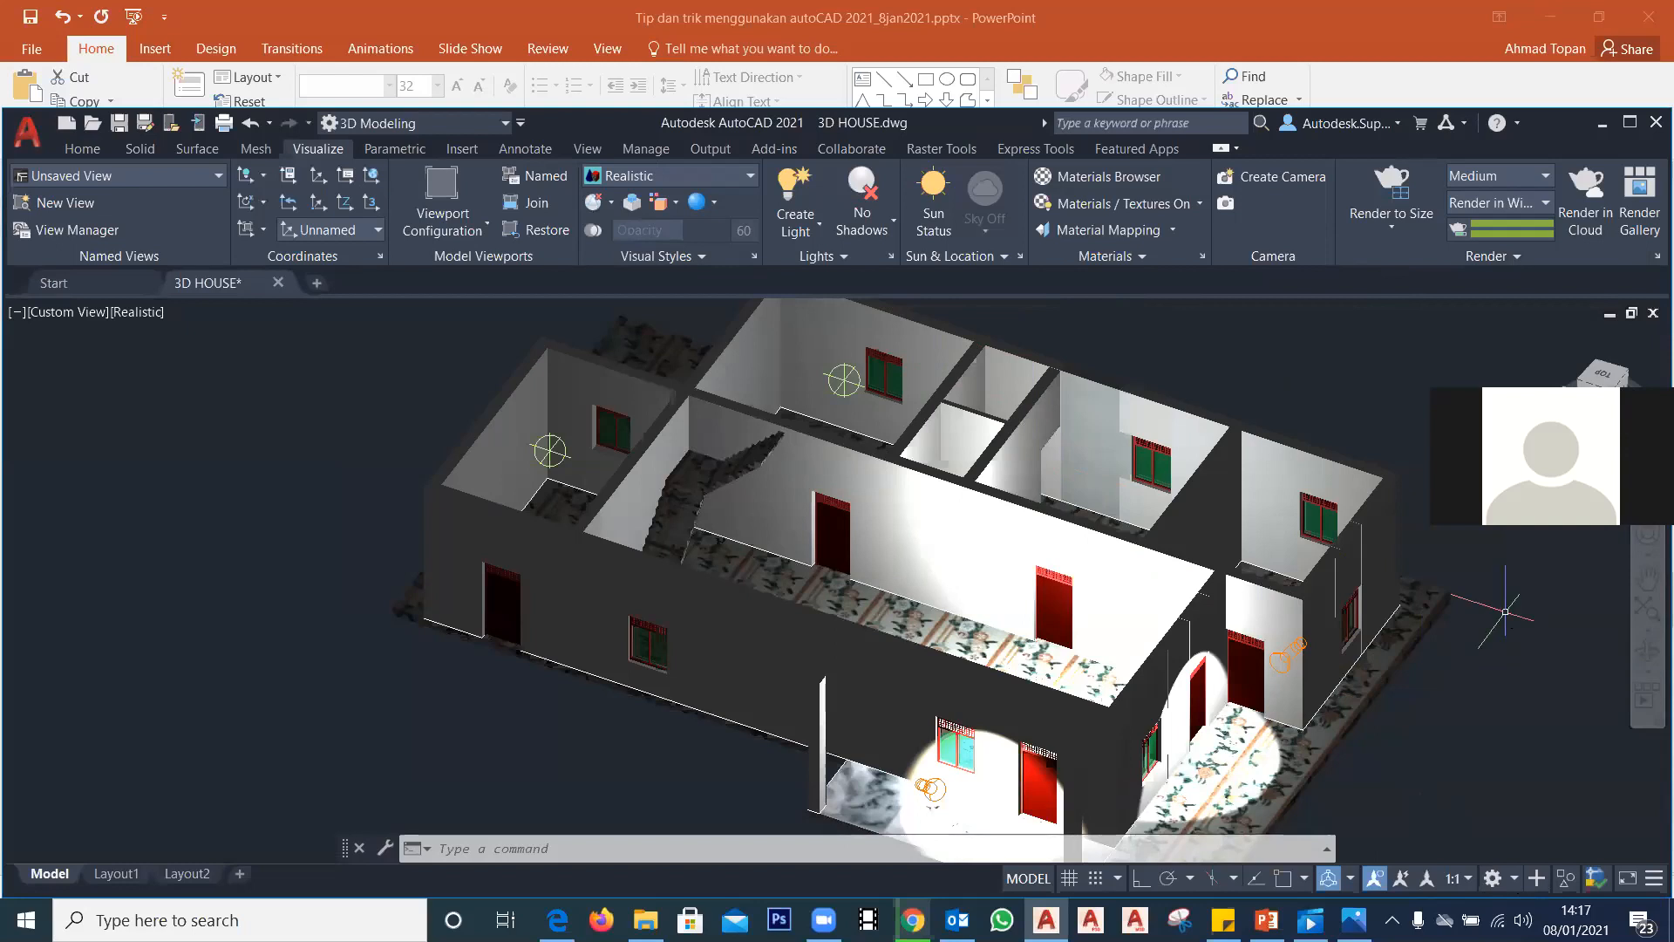
pyautogui.click(451, 126)
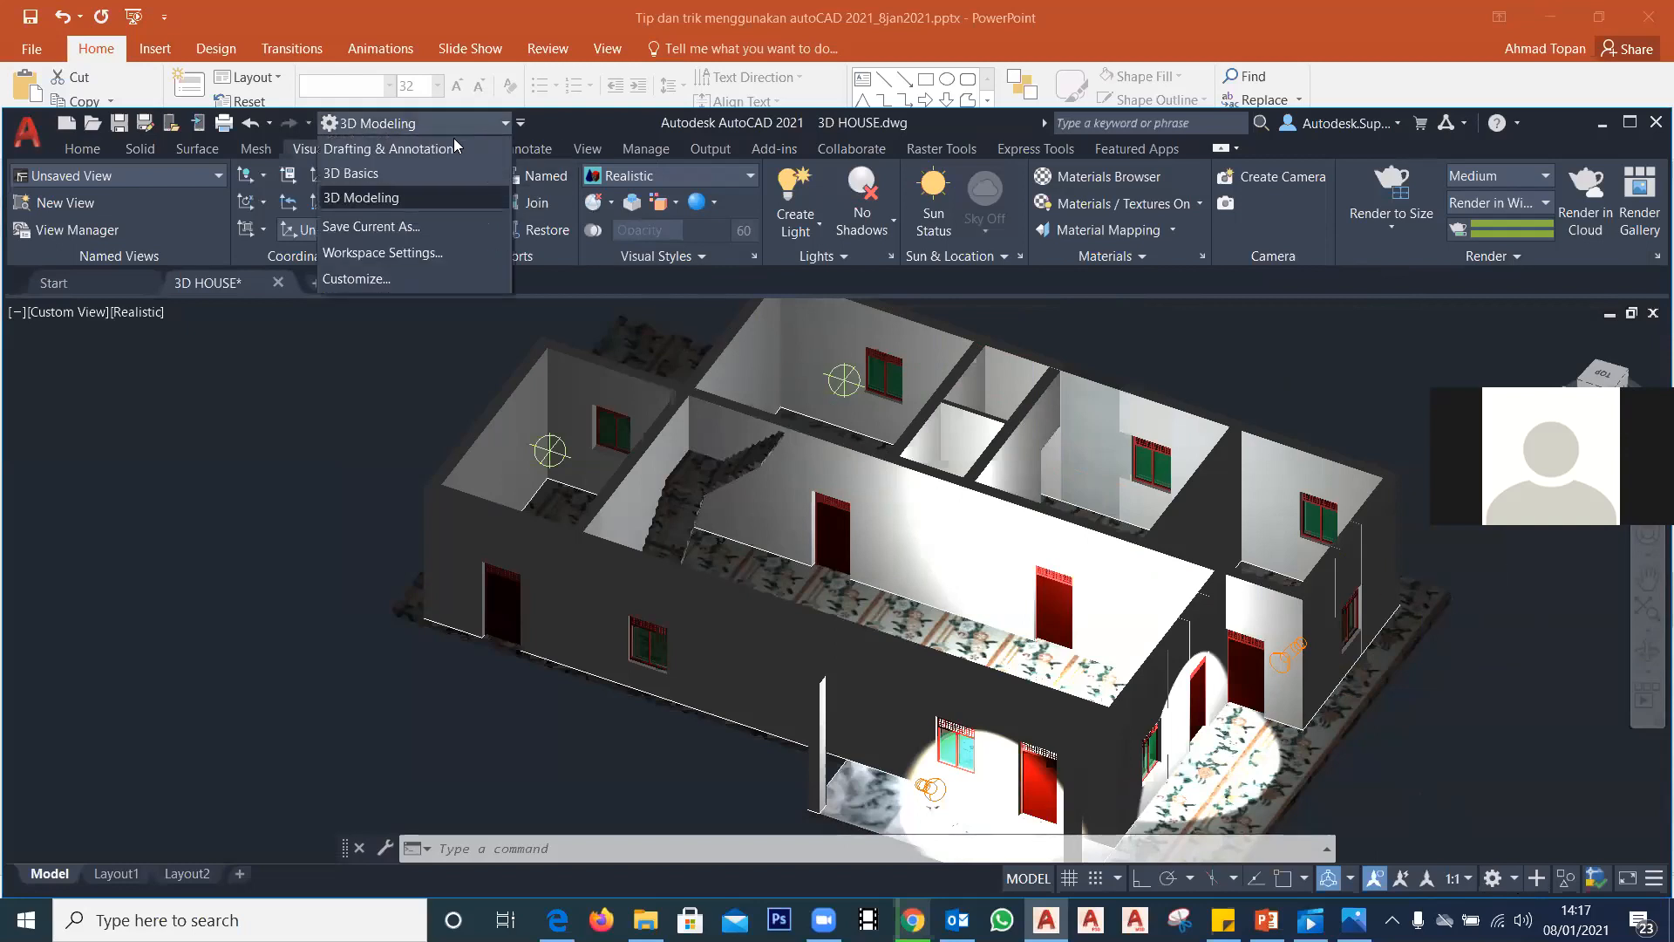
pyautogui.click(420, 150)
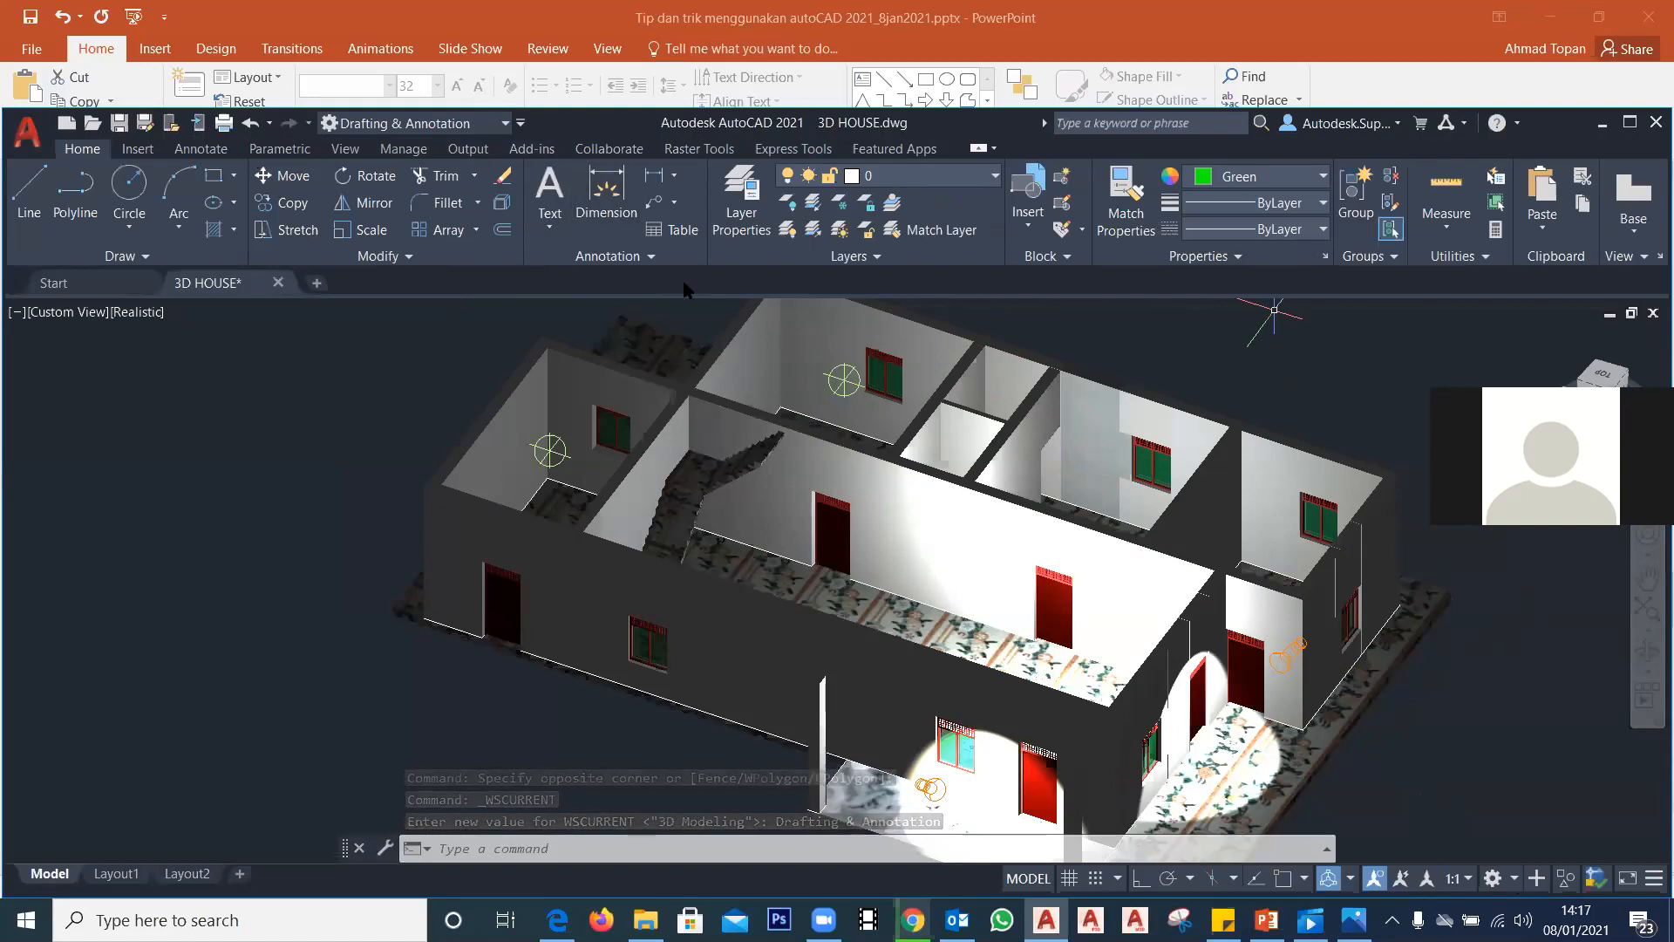
# Step: Set the workspace to 3D Modeling and extend the program window back to nearly full screen height
pyautogui.click(488, 127)
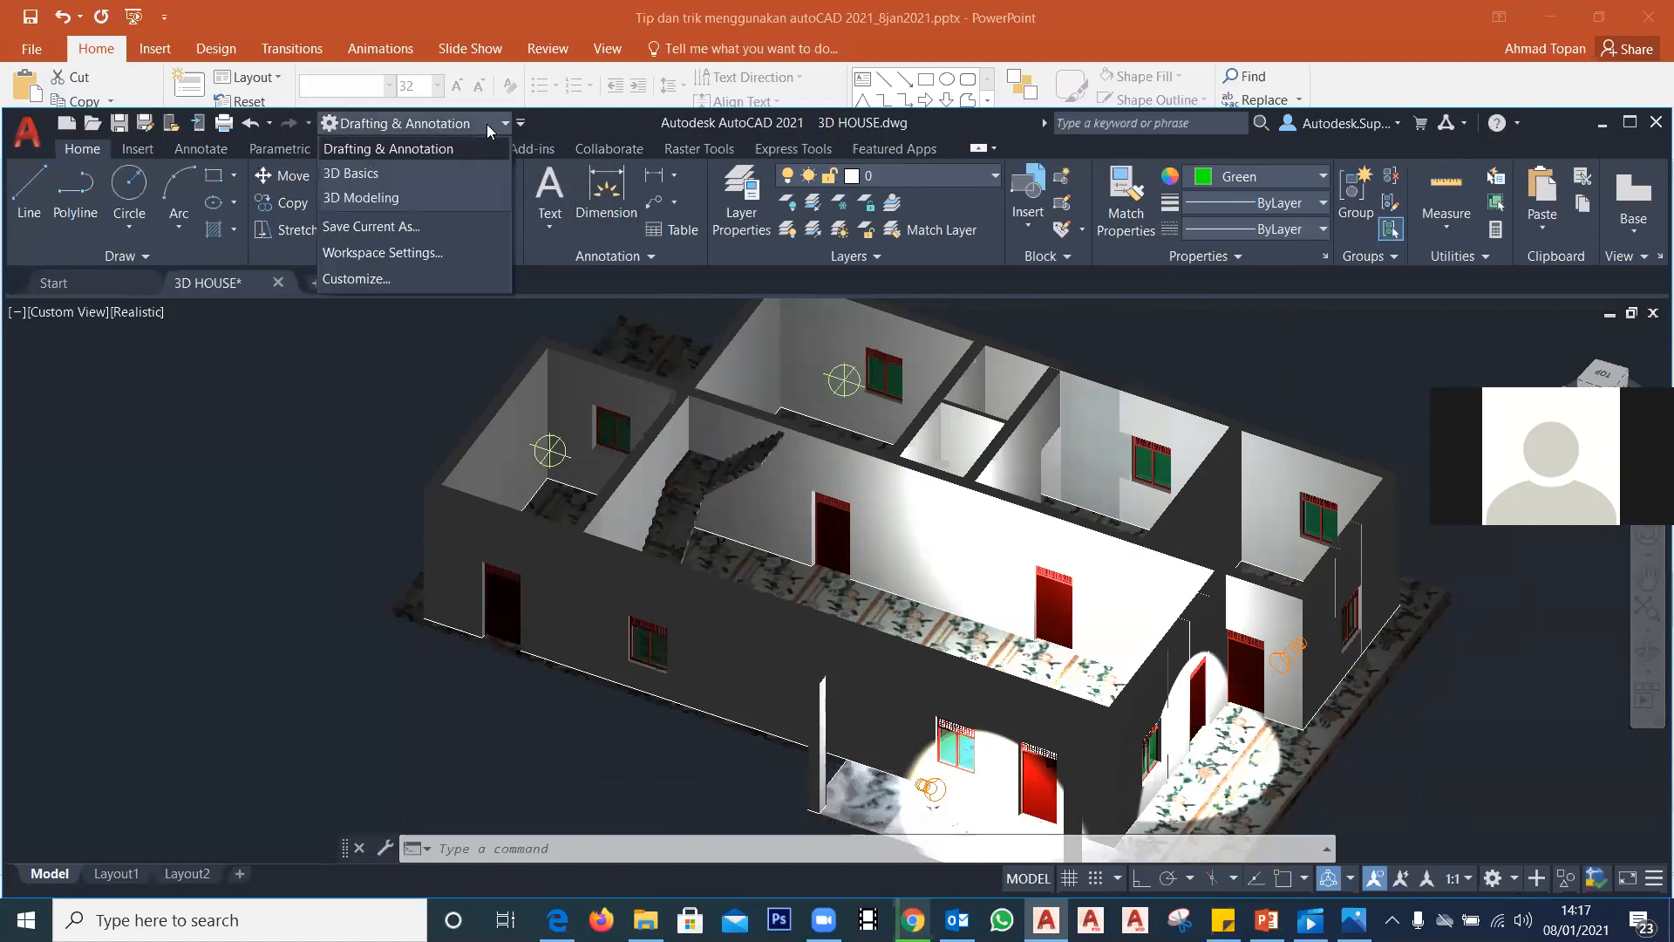
pyautogui.click(368, 197)
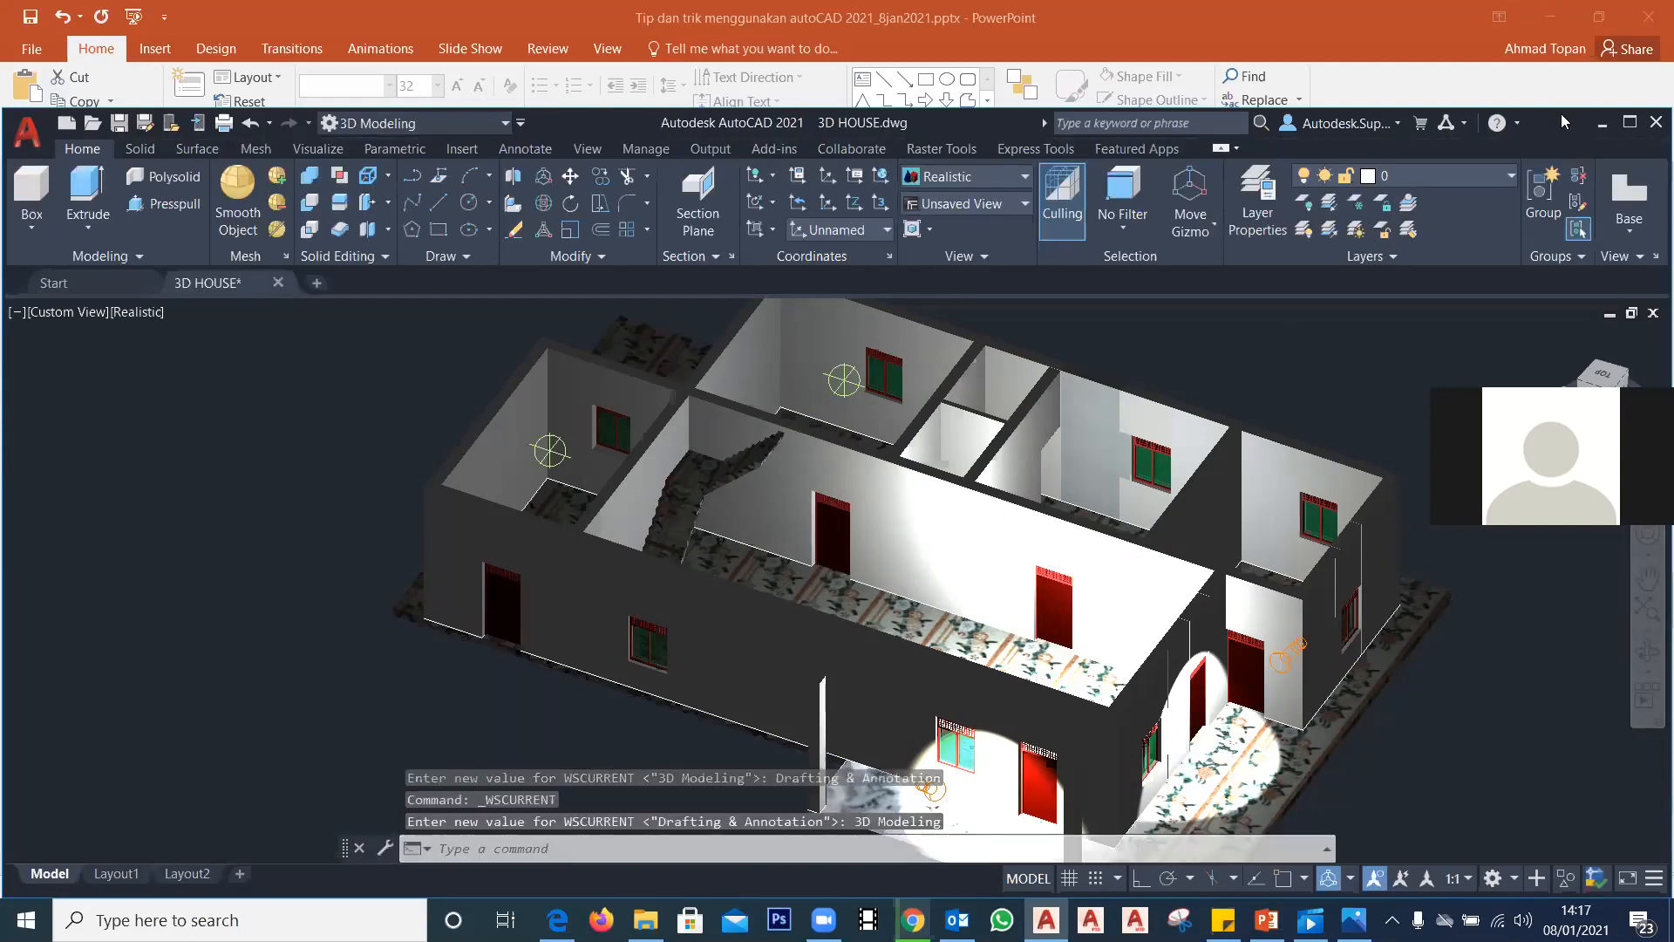
pyautogui.moveTo(1561, 109); pyautogui.dragTo(1554, 11)
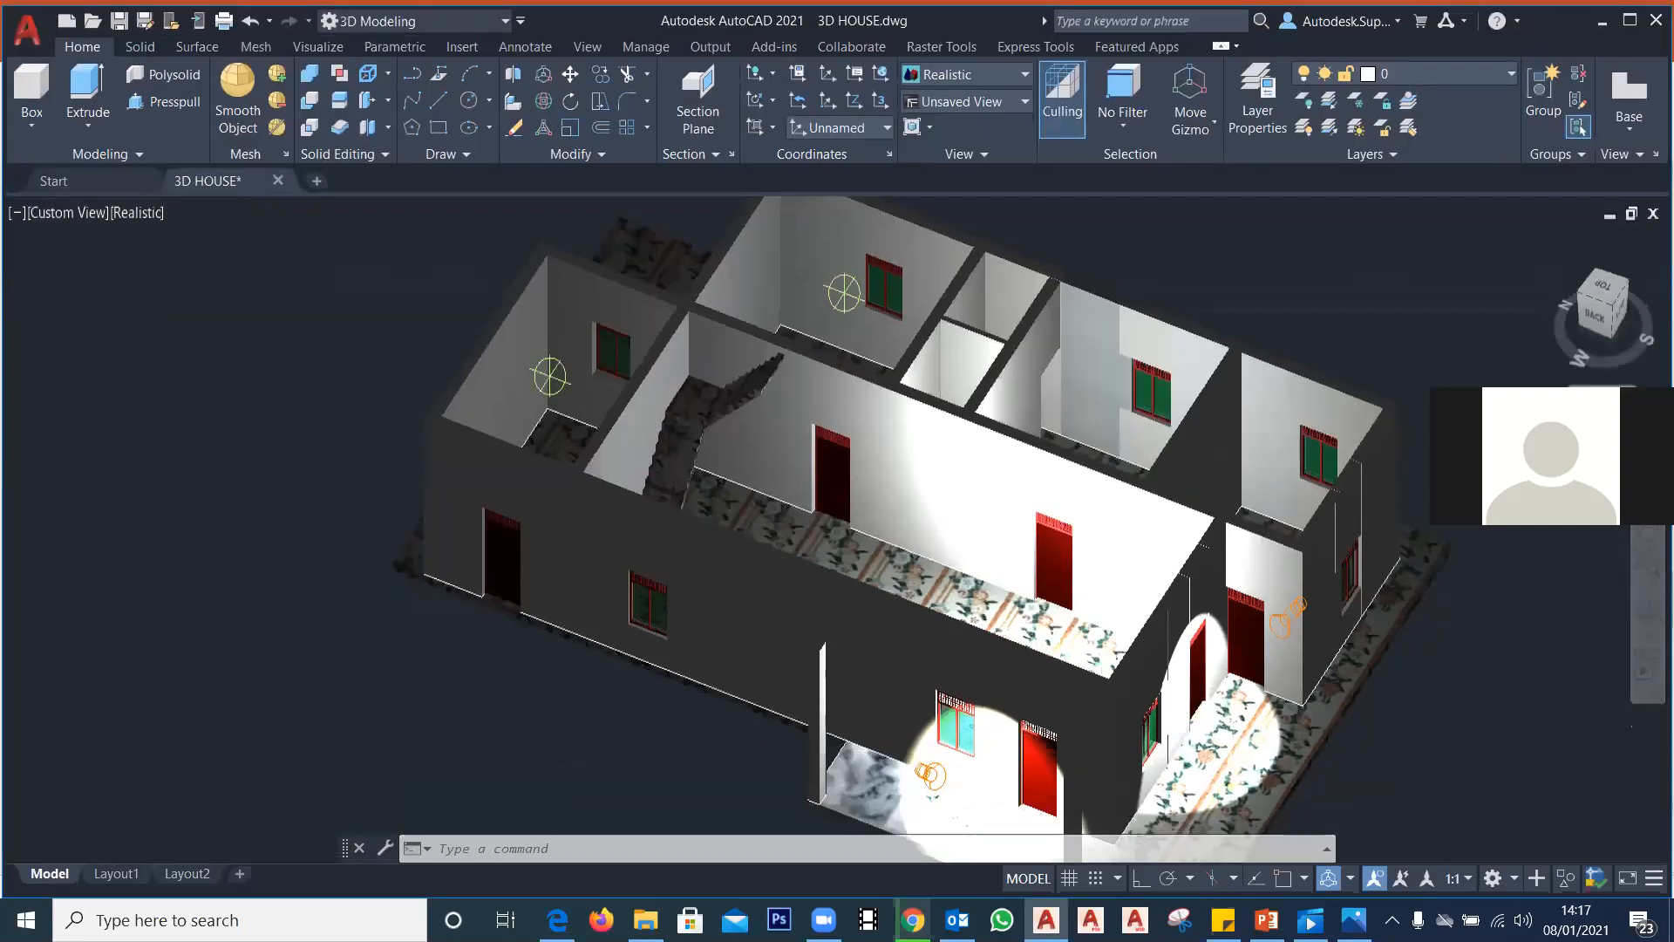
# Step: Clear any selection in the house model and bring up the visualization tools
pyautogui.click(1091, 282)
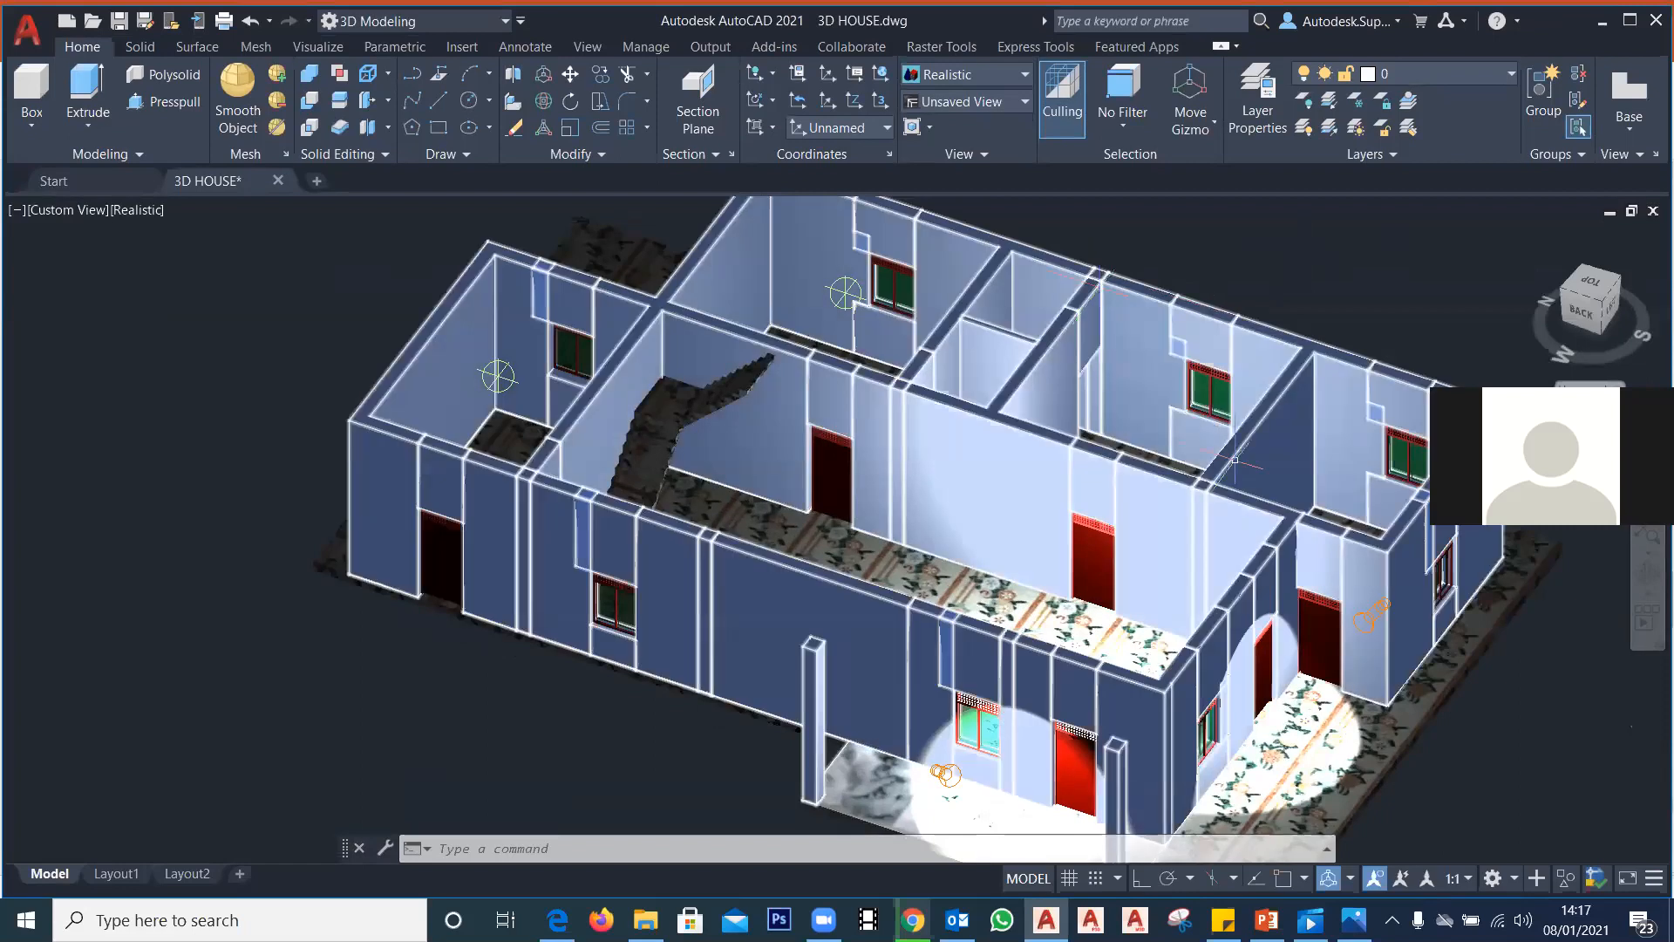
pyautogui.press('Escape')
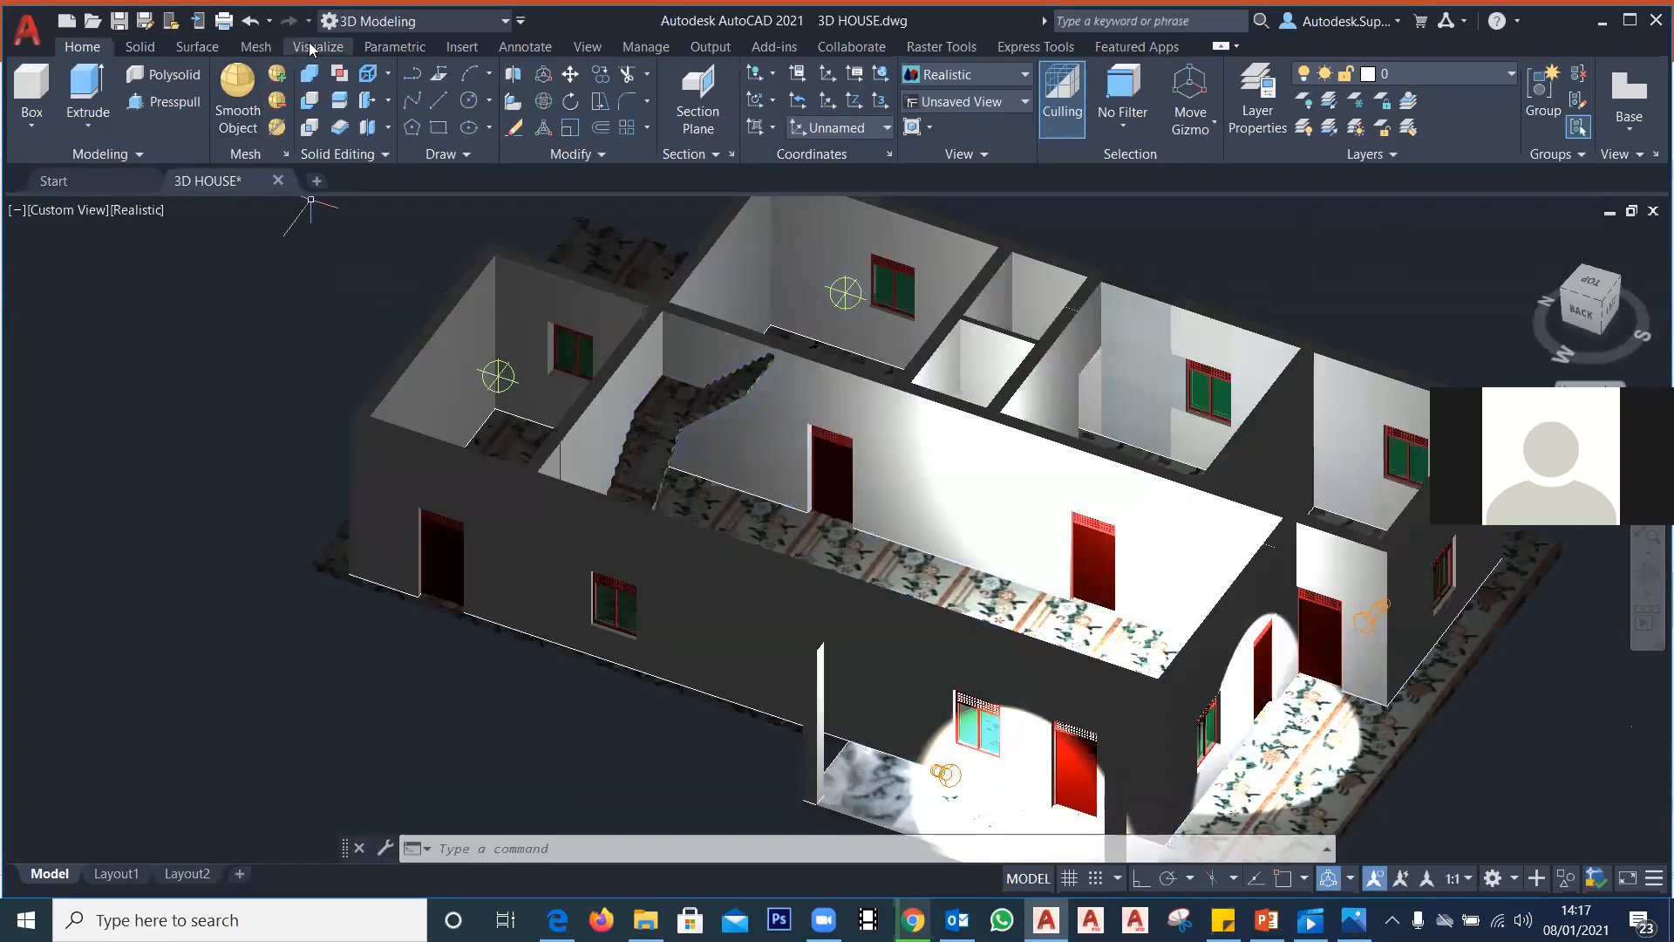
pyautogui.click(302, 41)
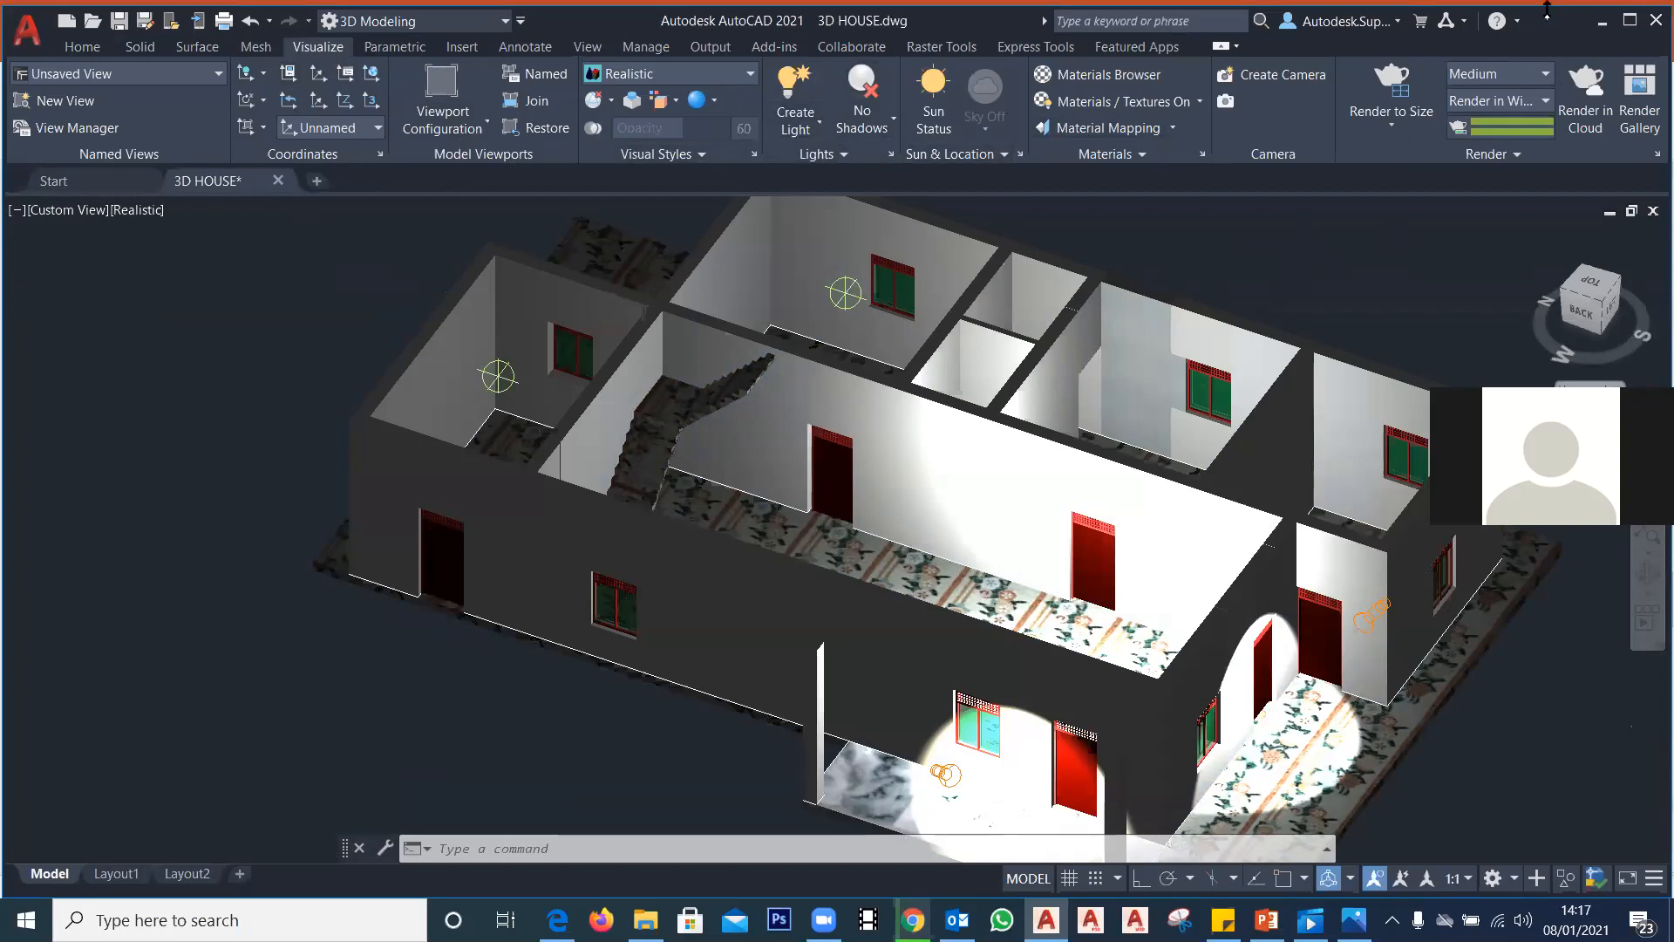
# Step: Switch to PowerPoint to review the Tips Render AutoCAD 2021 slide, and return to the AutoCAD drawing
pyautogui.click(1267, 919)
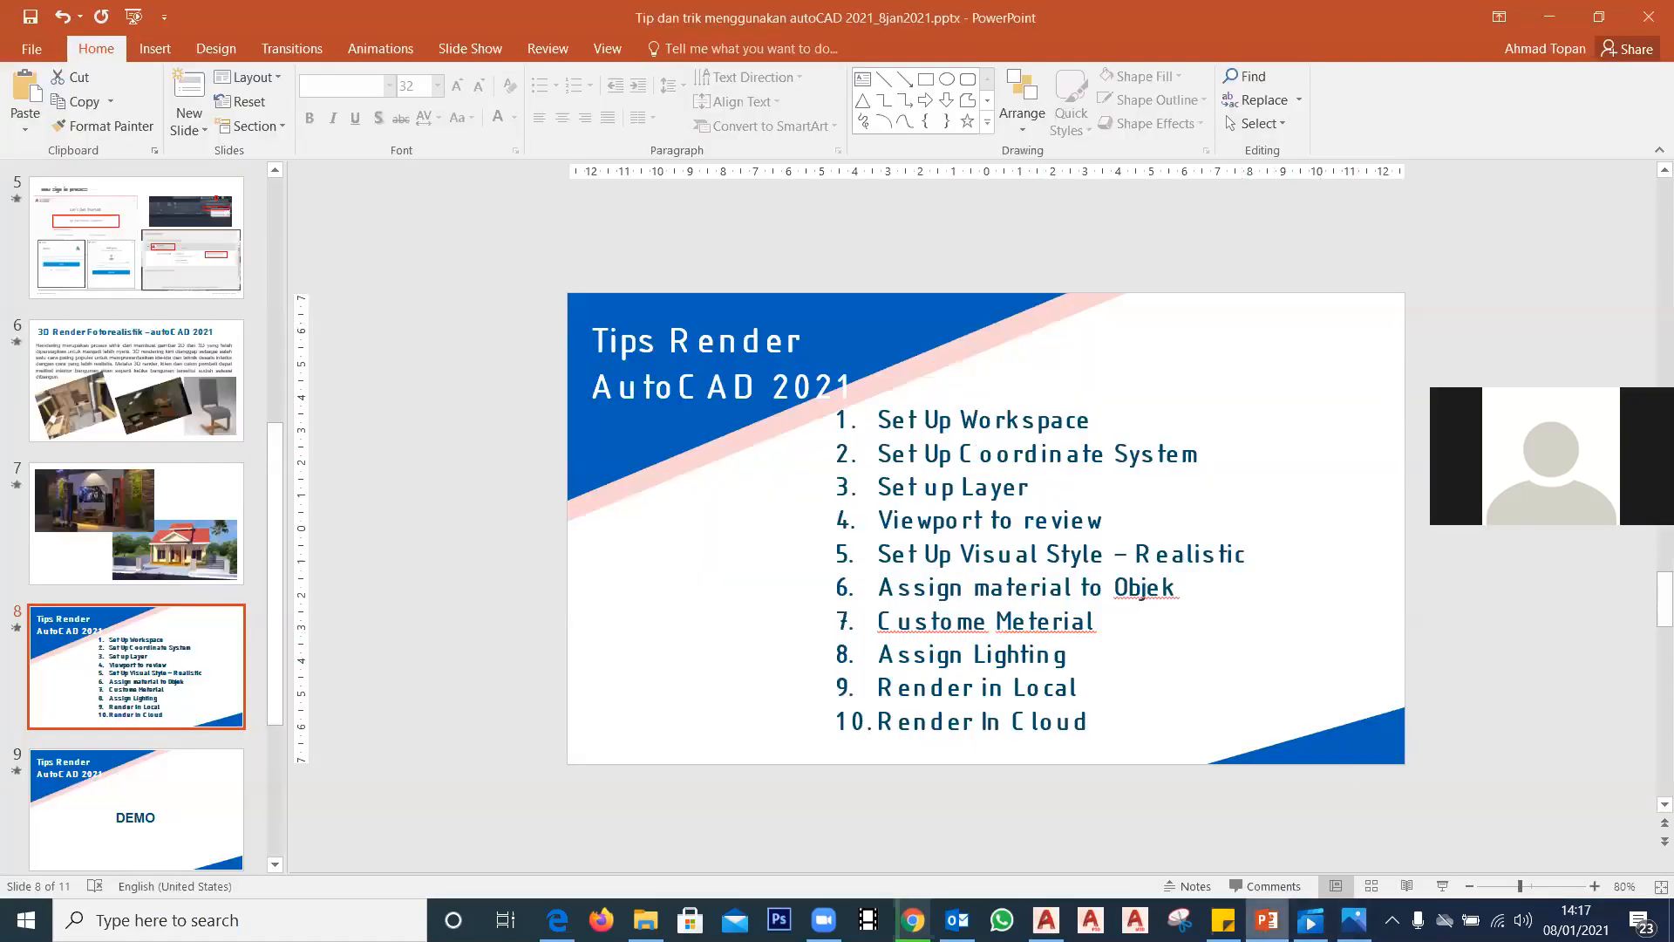
pyautogui.moveTo(1310, 919)
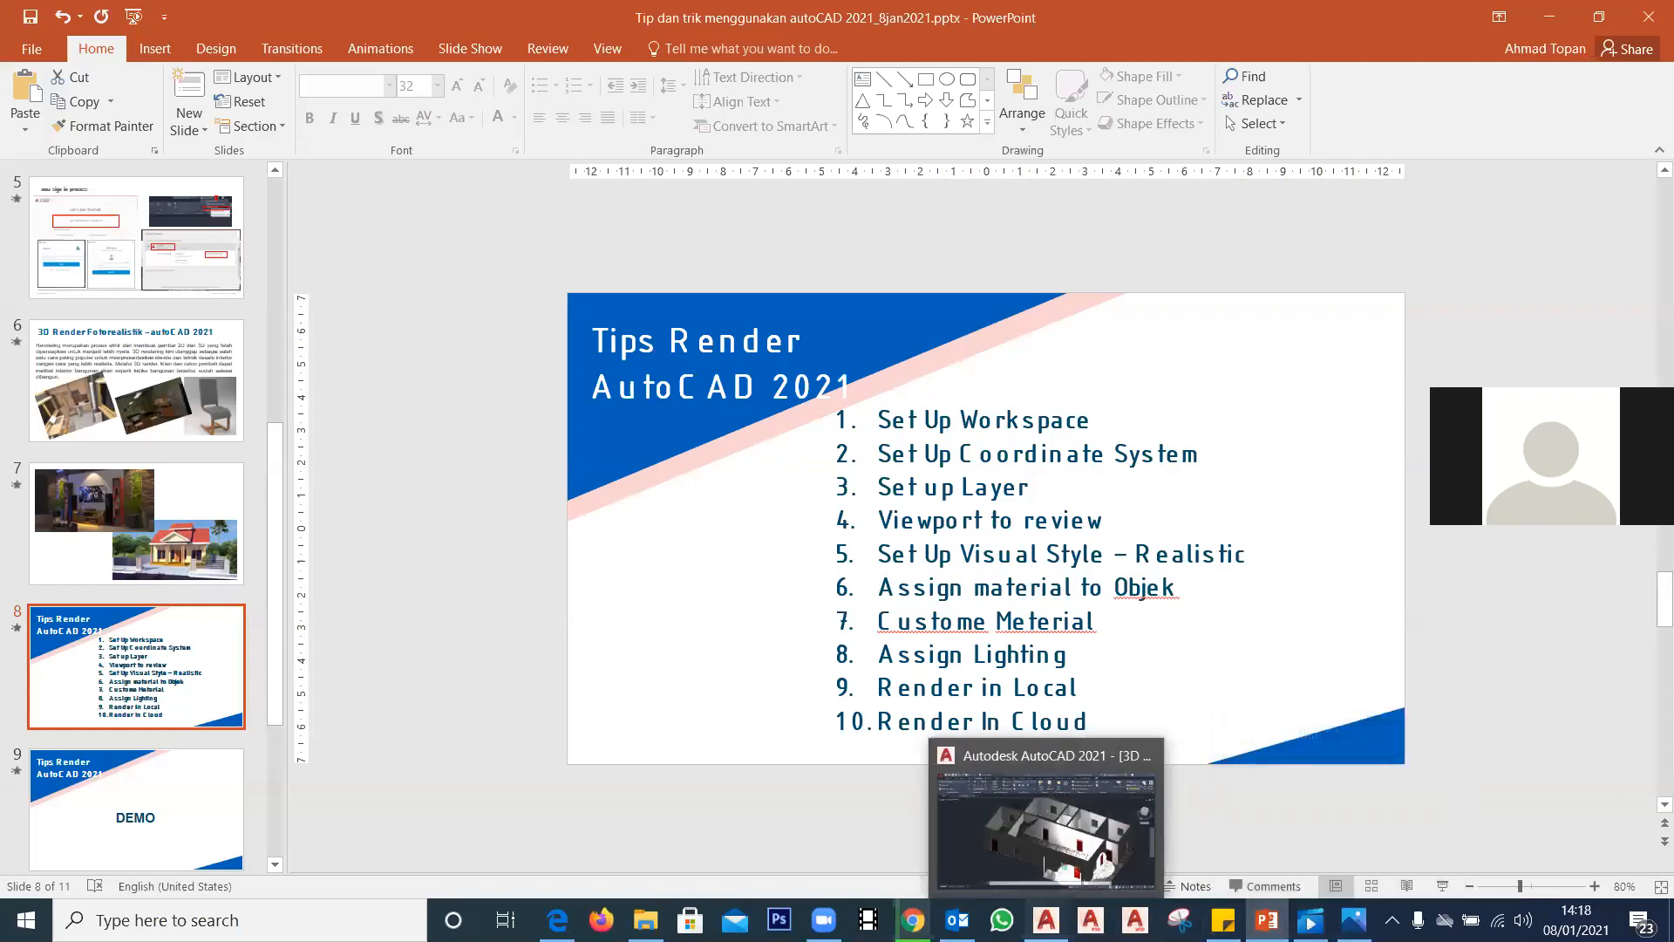
pyautogui.click(1046, 920)
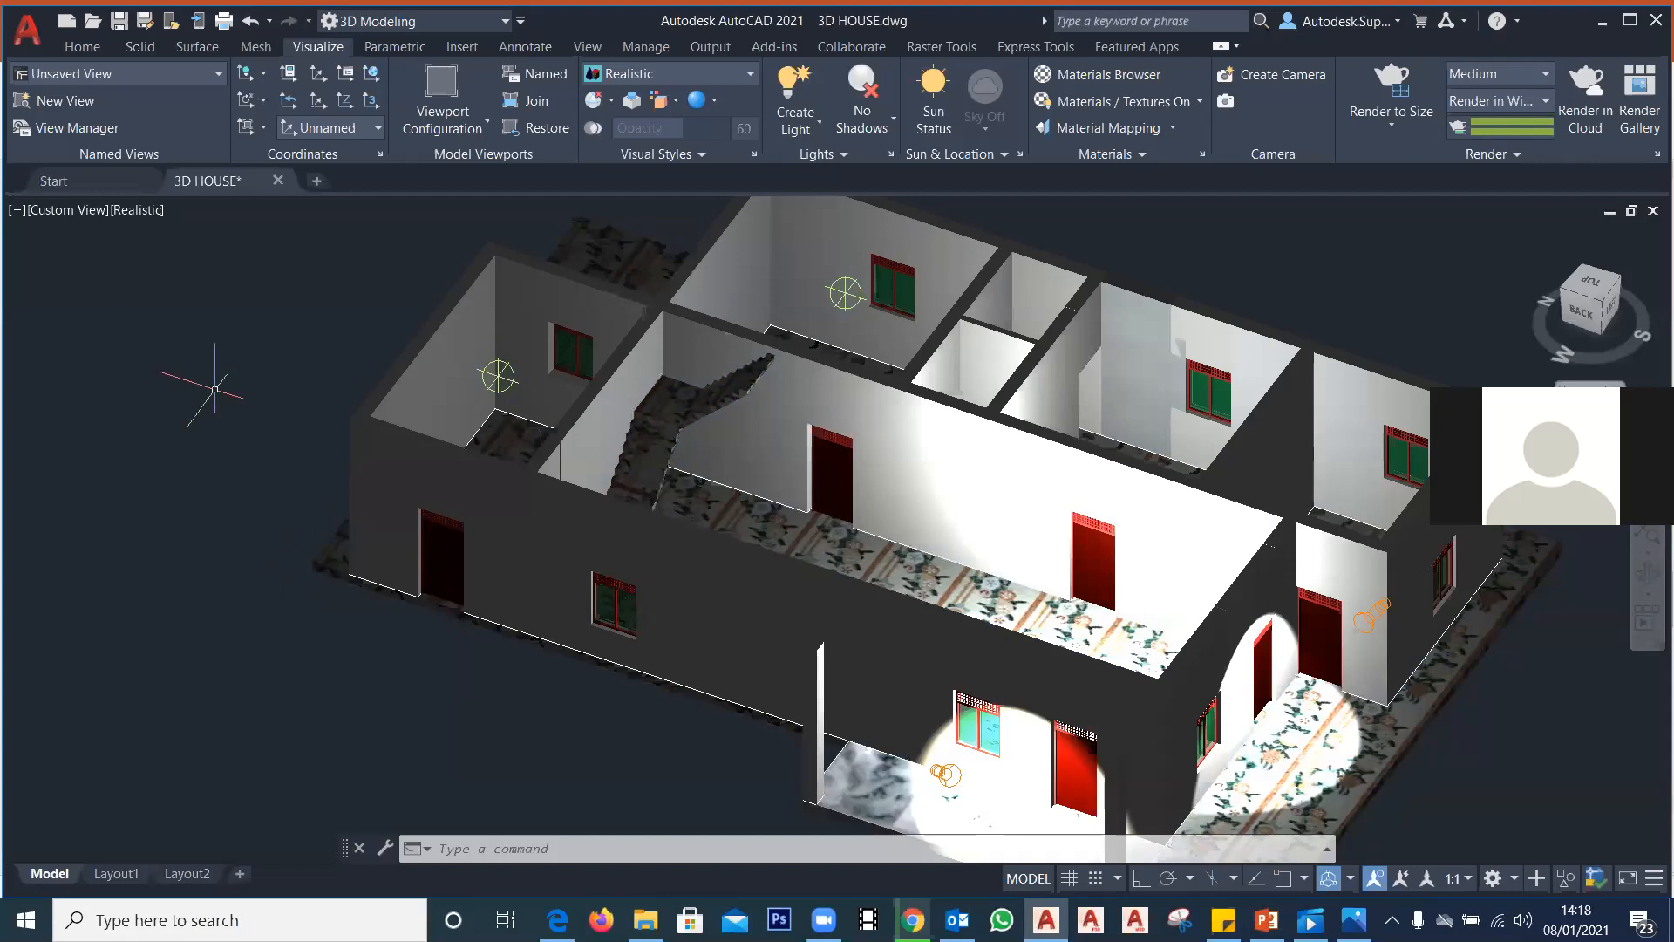
# Step: Maximize the program window, inspect the gizmo options of the light in the corner room, and deselect the light
pyautogui.click(498, 376)
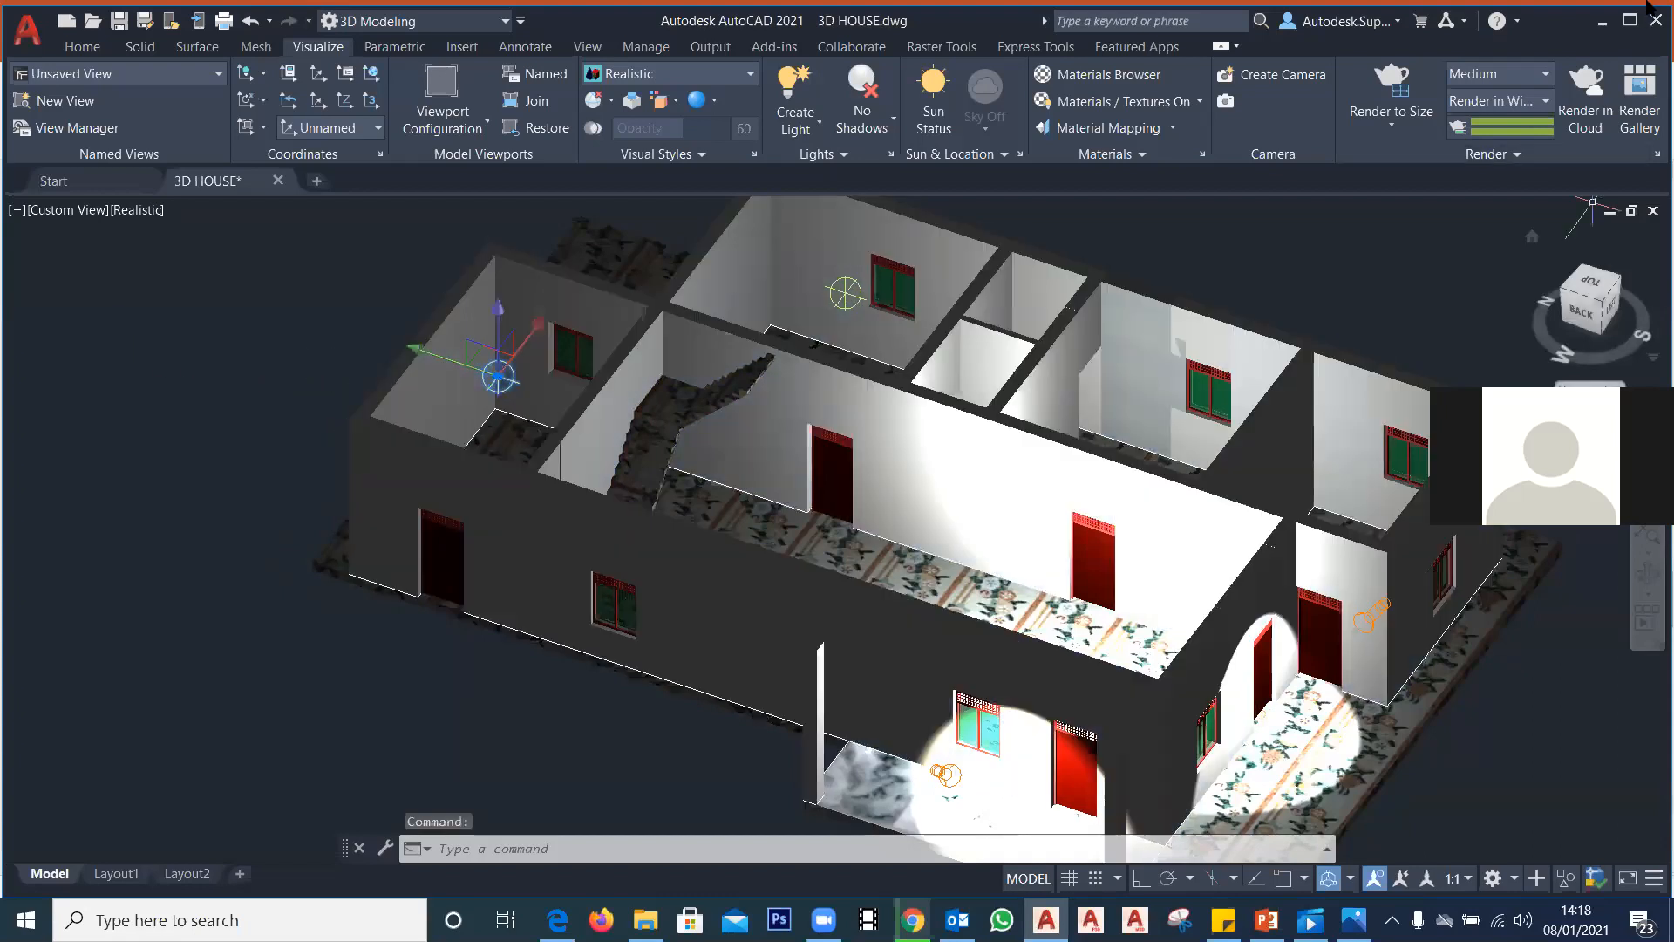
pyautogui.click(1630, 19)
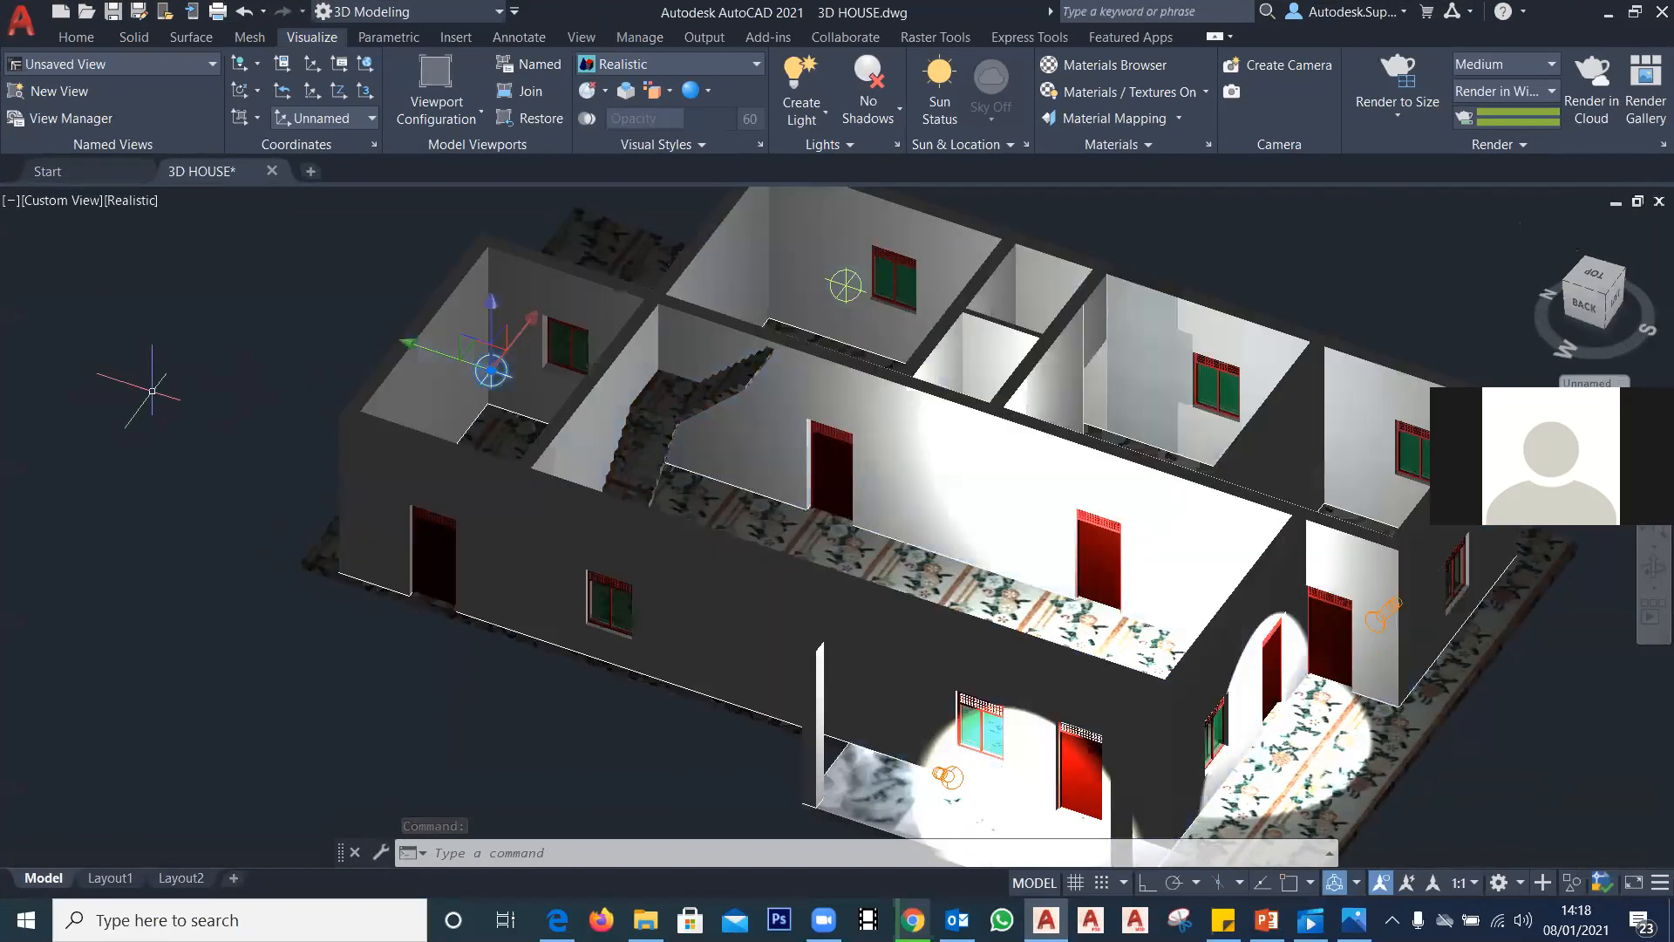
pyautogui.rightClick(491, 371)
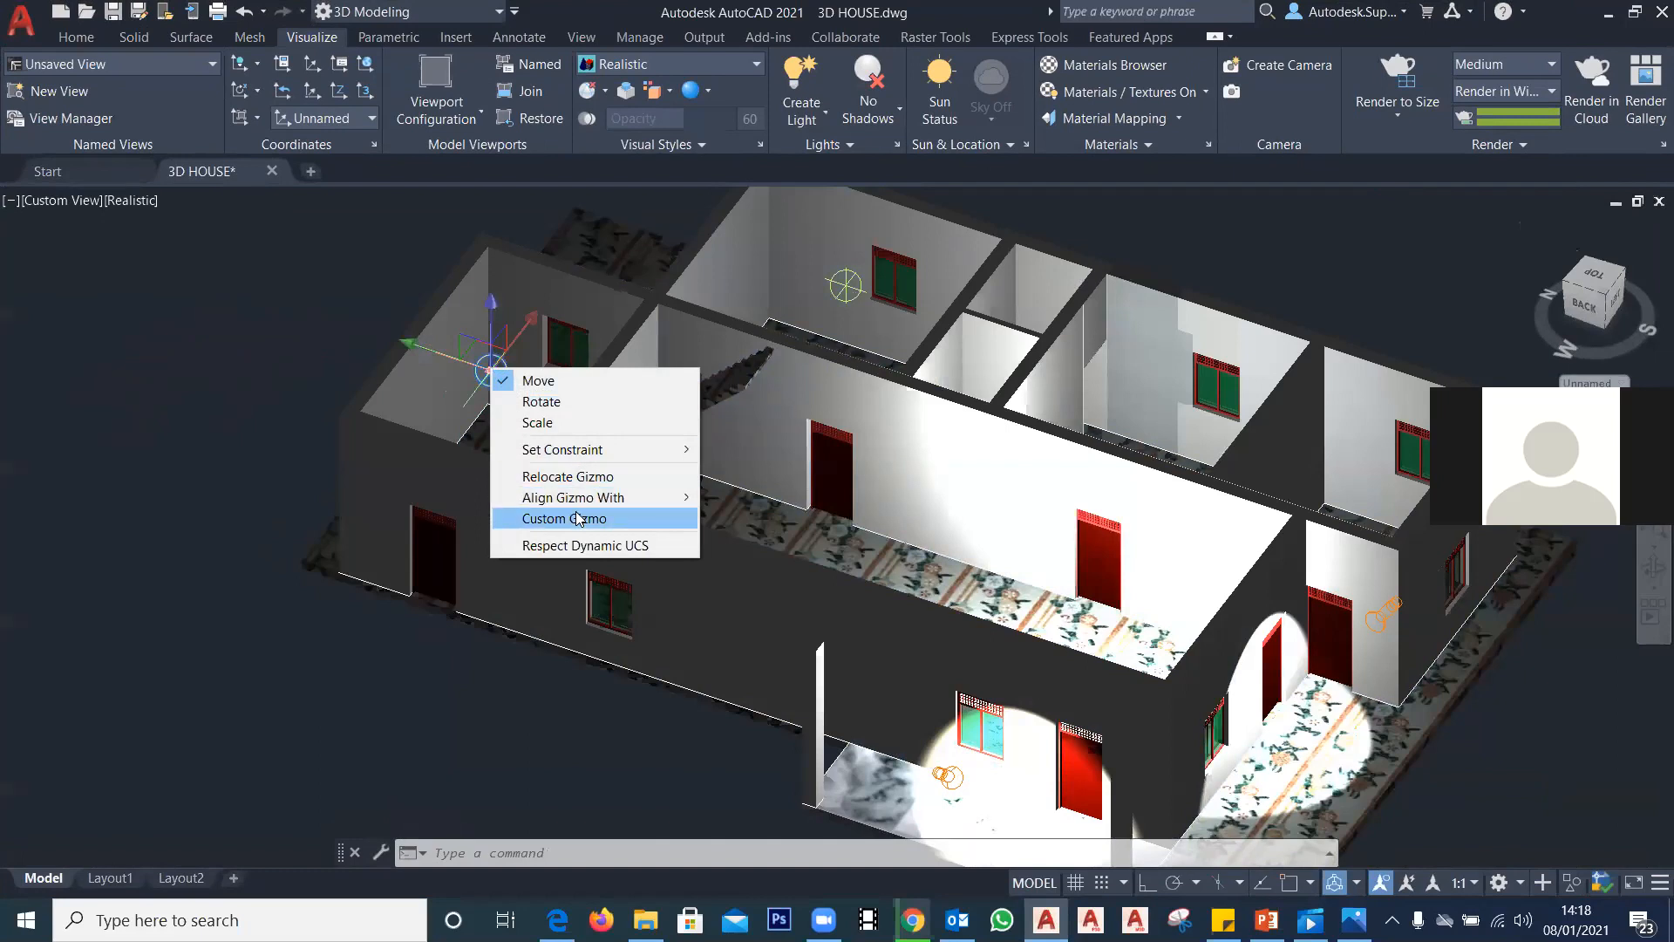
pyautogui.press('Escape')
pyautogui.press('Escape')
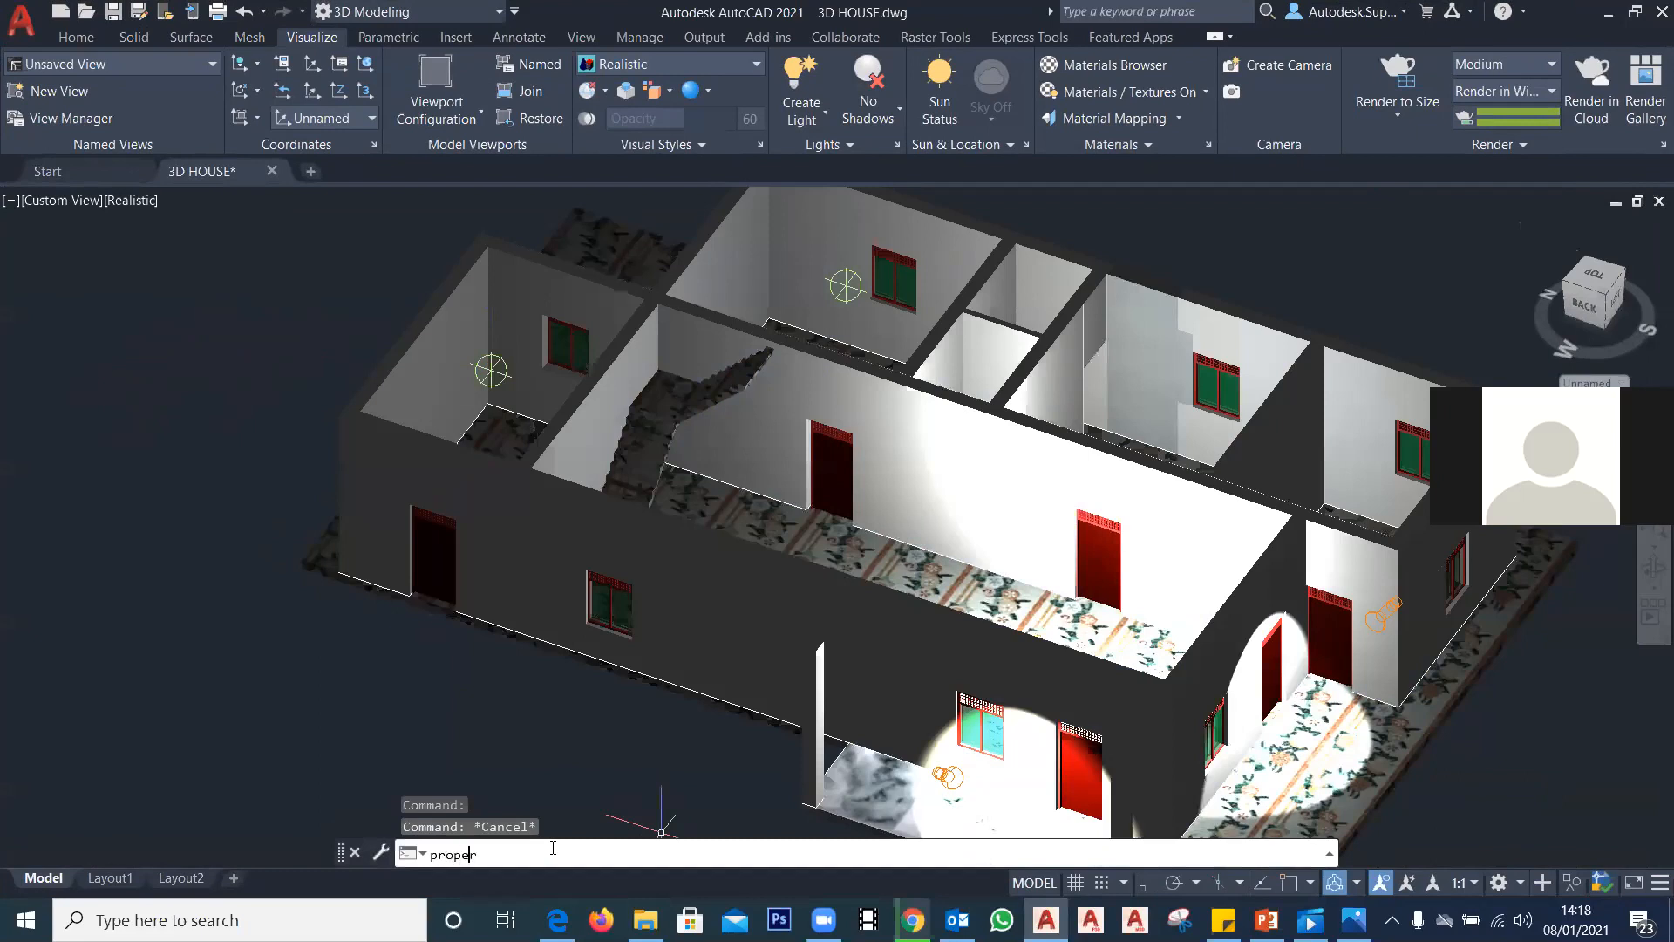
# Step: Open the object properties and turn on the point light in the corner room
pyautogui.write('tie')
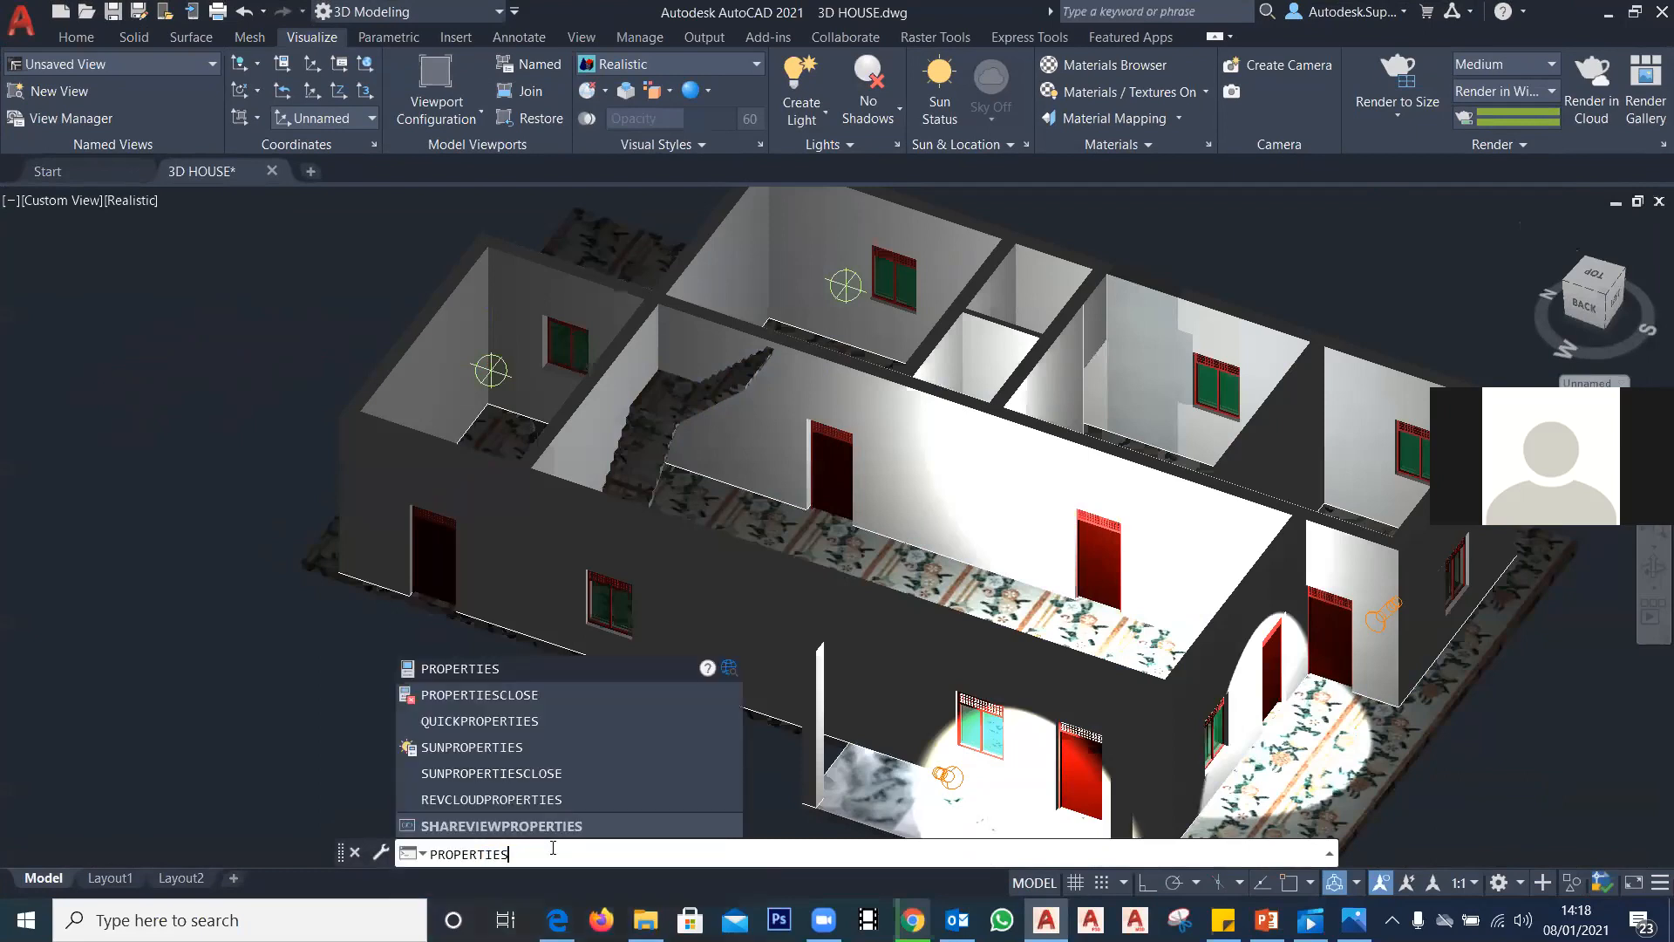
pyautogui.press('Return')
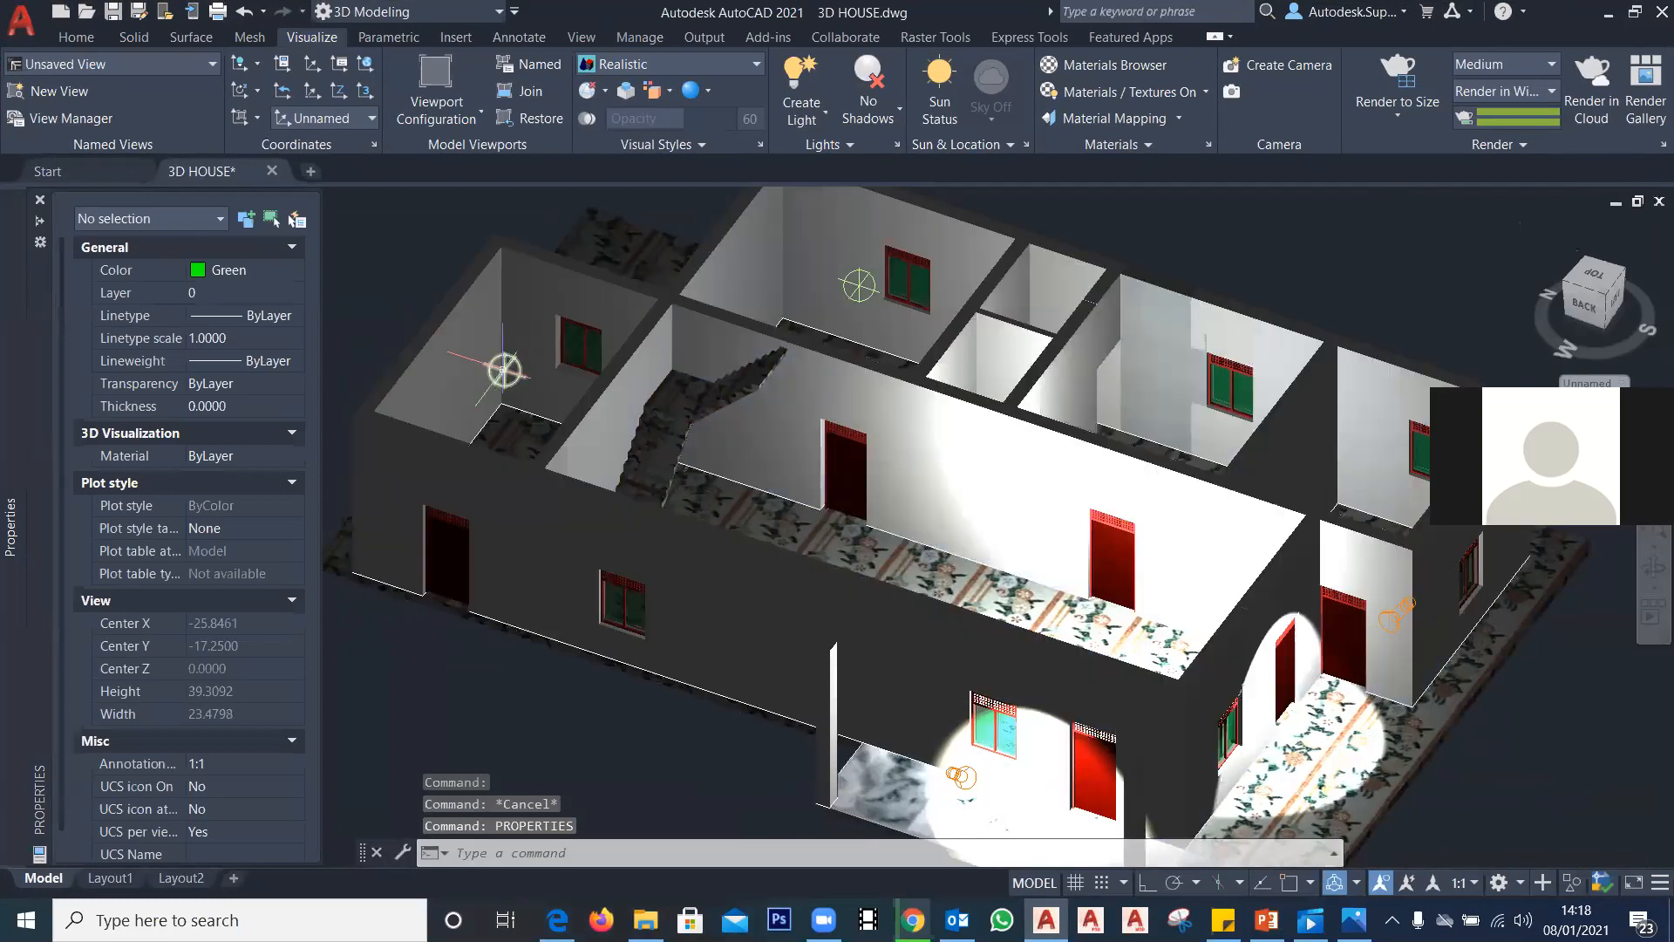
pyautogui.click(504, 370)
pyautogui.click(212, 312)
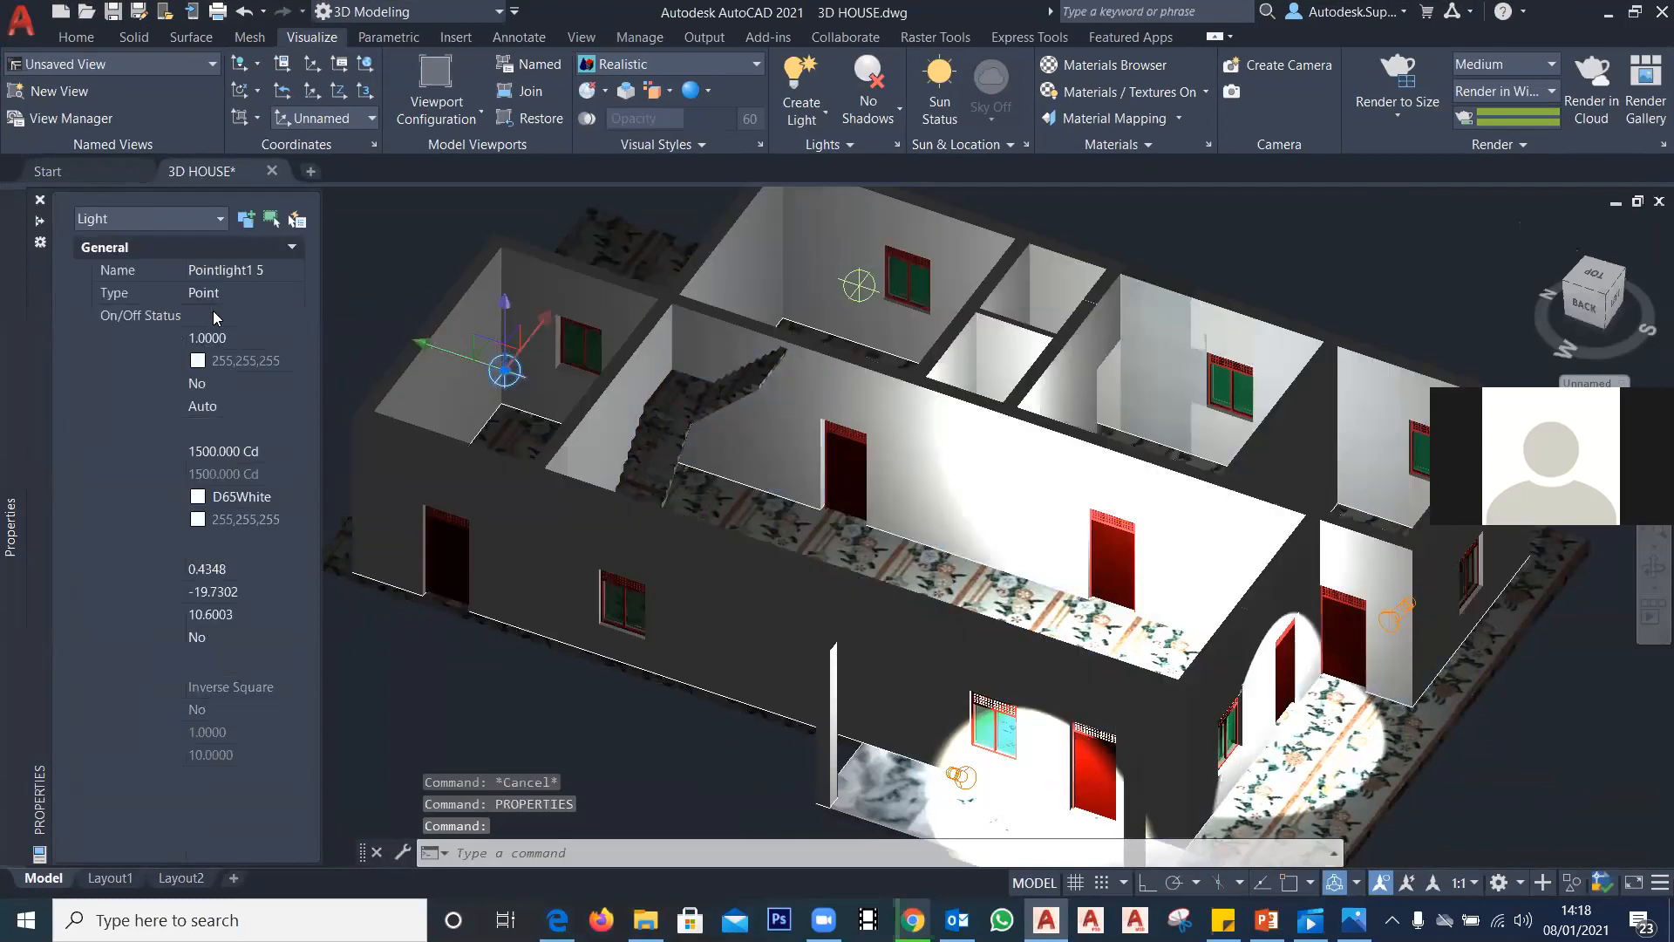
pyautogui.click(240, 316)
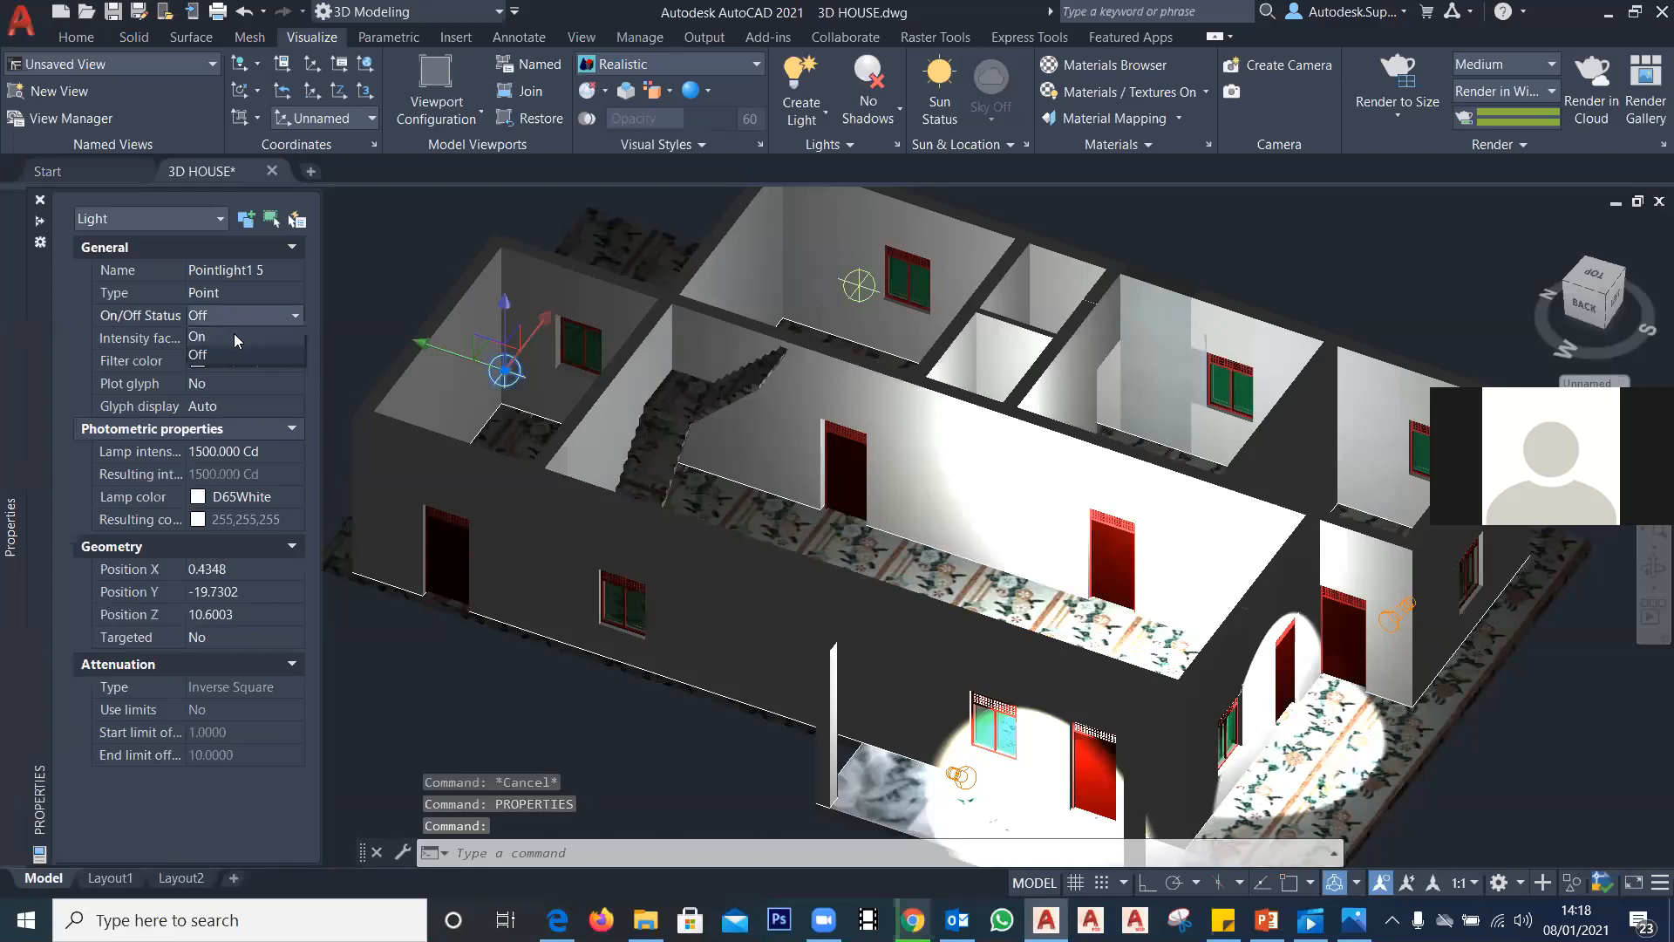
pyautogui.click(233, 337)
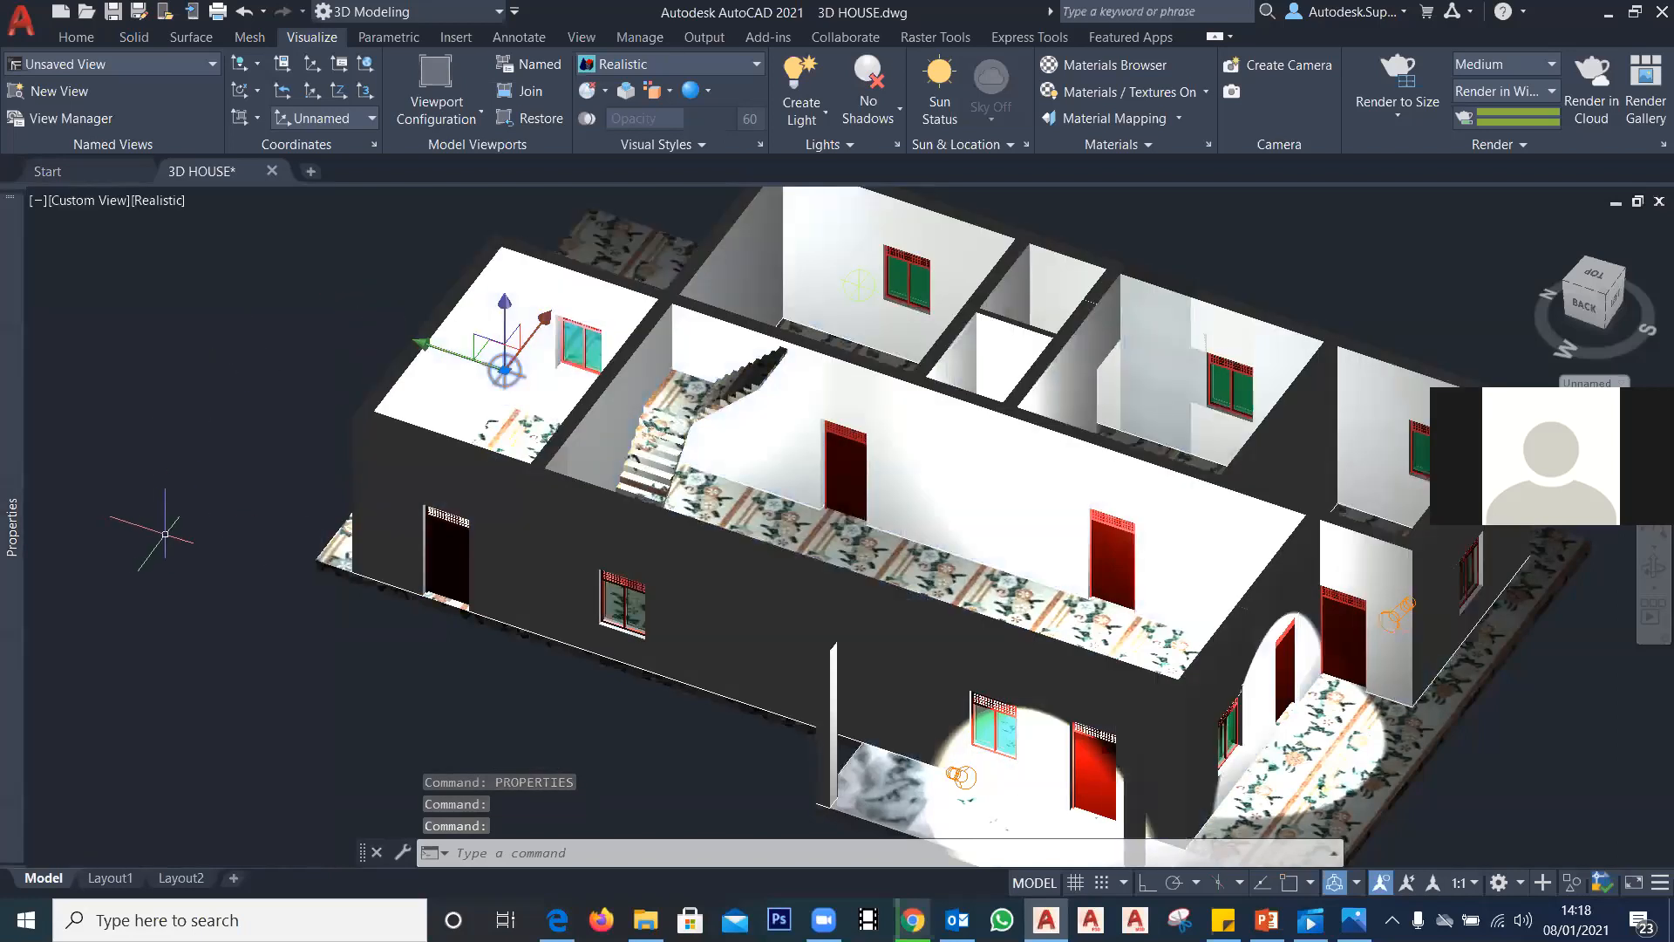
# Step: Move the corner room's point light along its green axis about 8.6 units, to outside the house
pyautogui.click(423, 343)
pyautogui.click(504, 371)
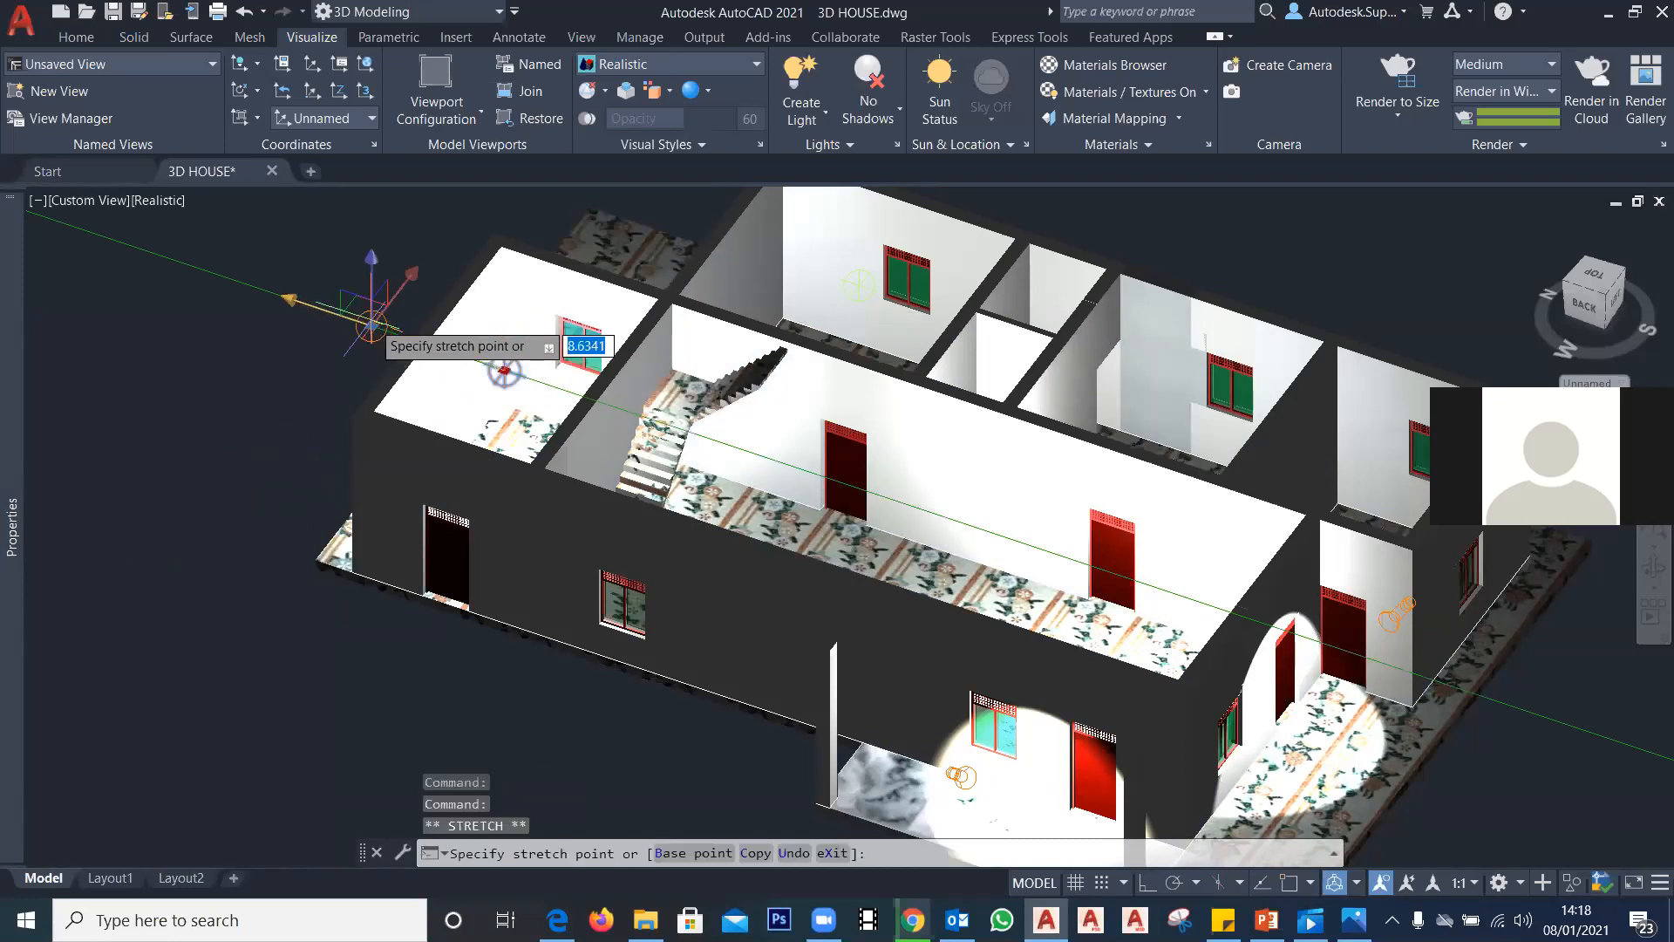
pyautogui.click(372, 326)
# Step: Show the UCS icon at the origin of the house model
pyautogui.keyDown('shift'); pyautogui.moveTo(399, 693); pyautogui.dragTo(527, 616, button='middle'); pyautogui.keyUp('shift')
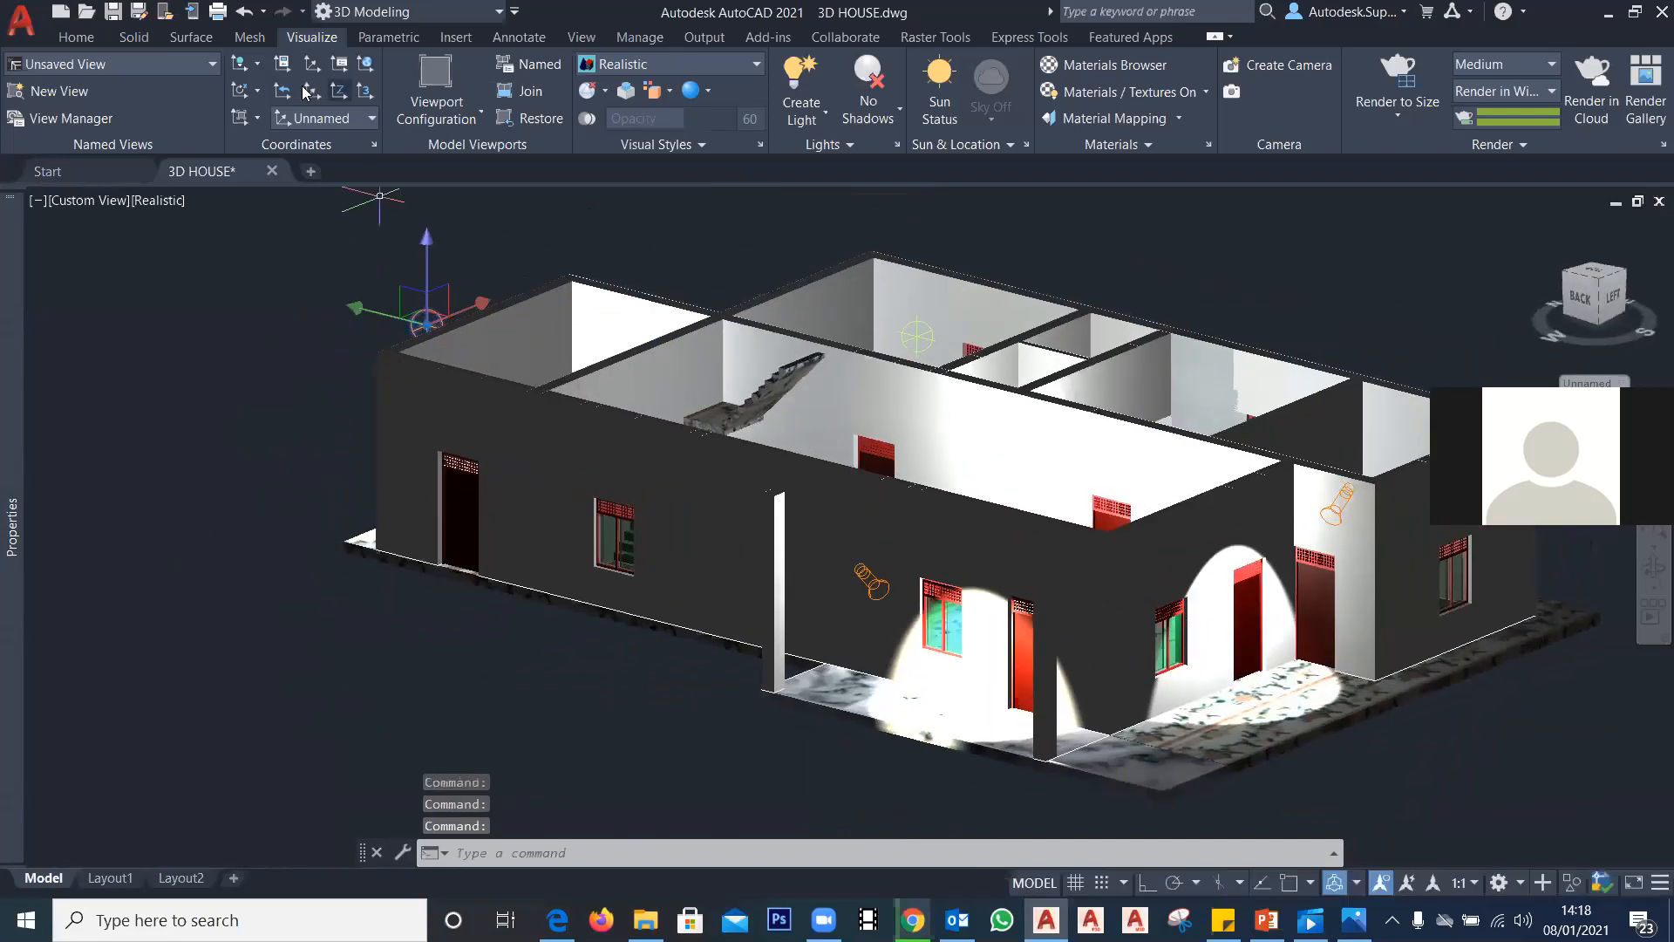
pyautogui.click(260, 63)
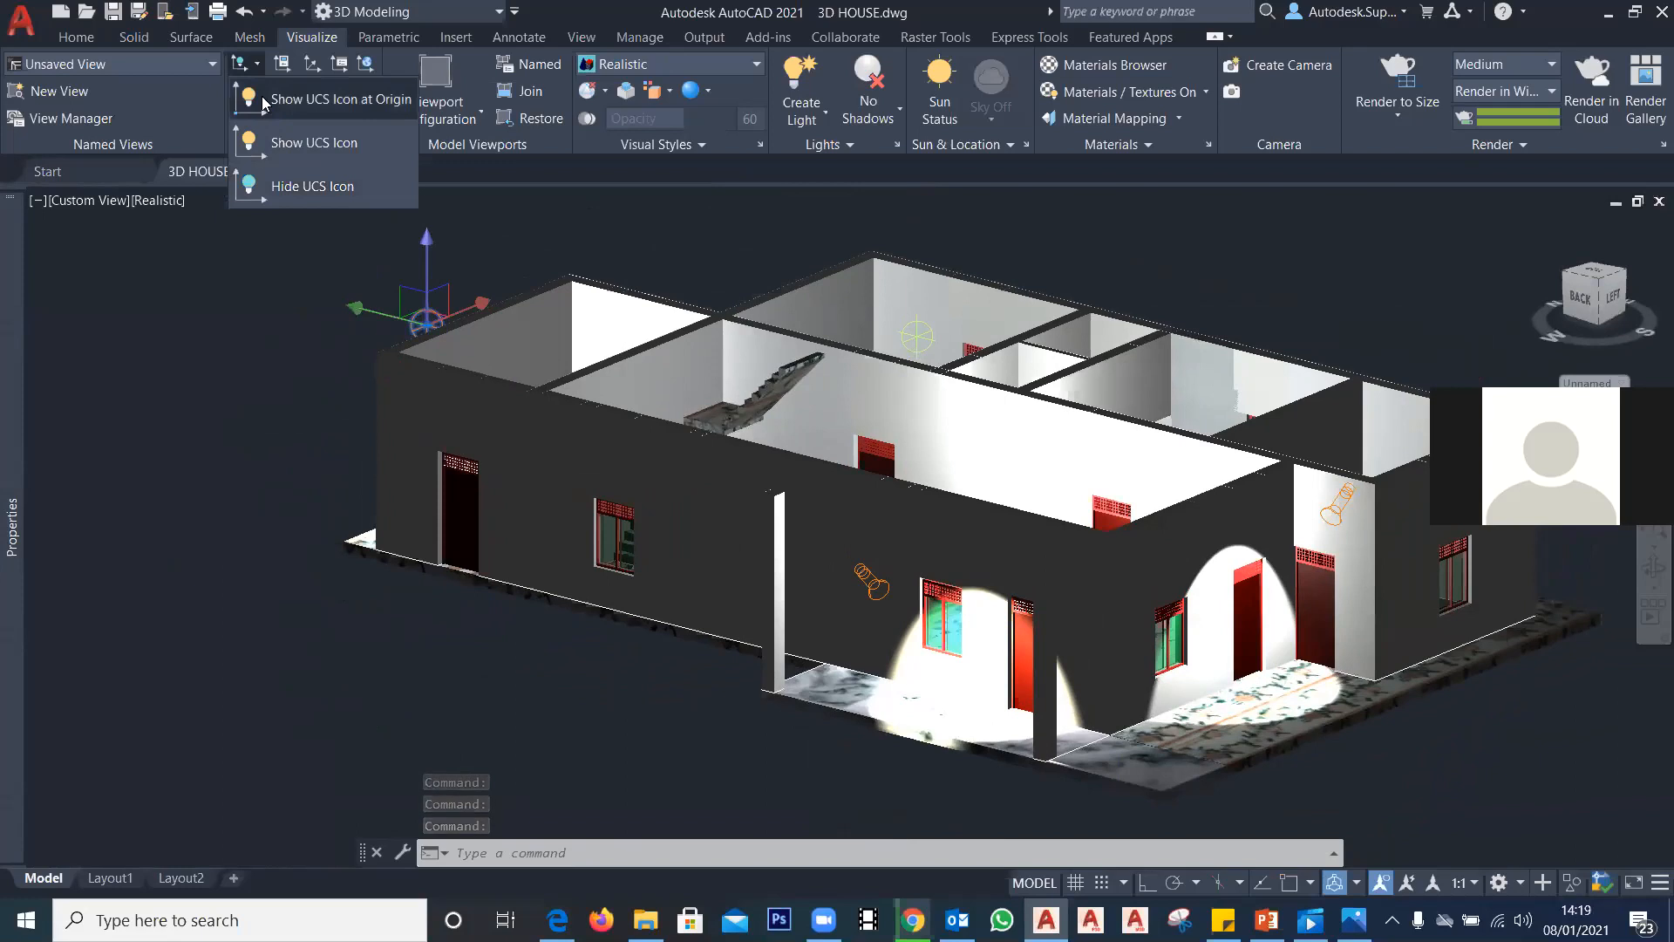
pyautogui.click(279, 98)
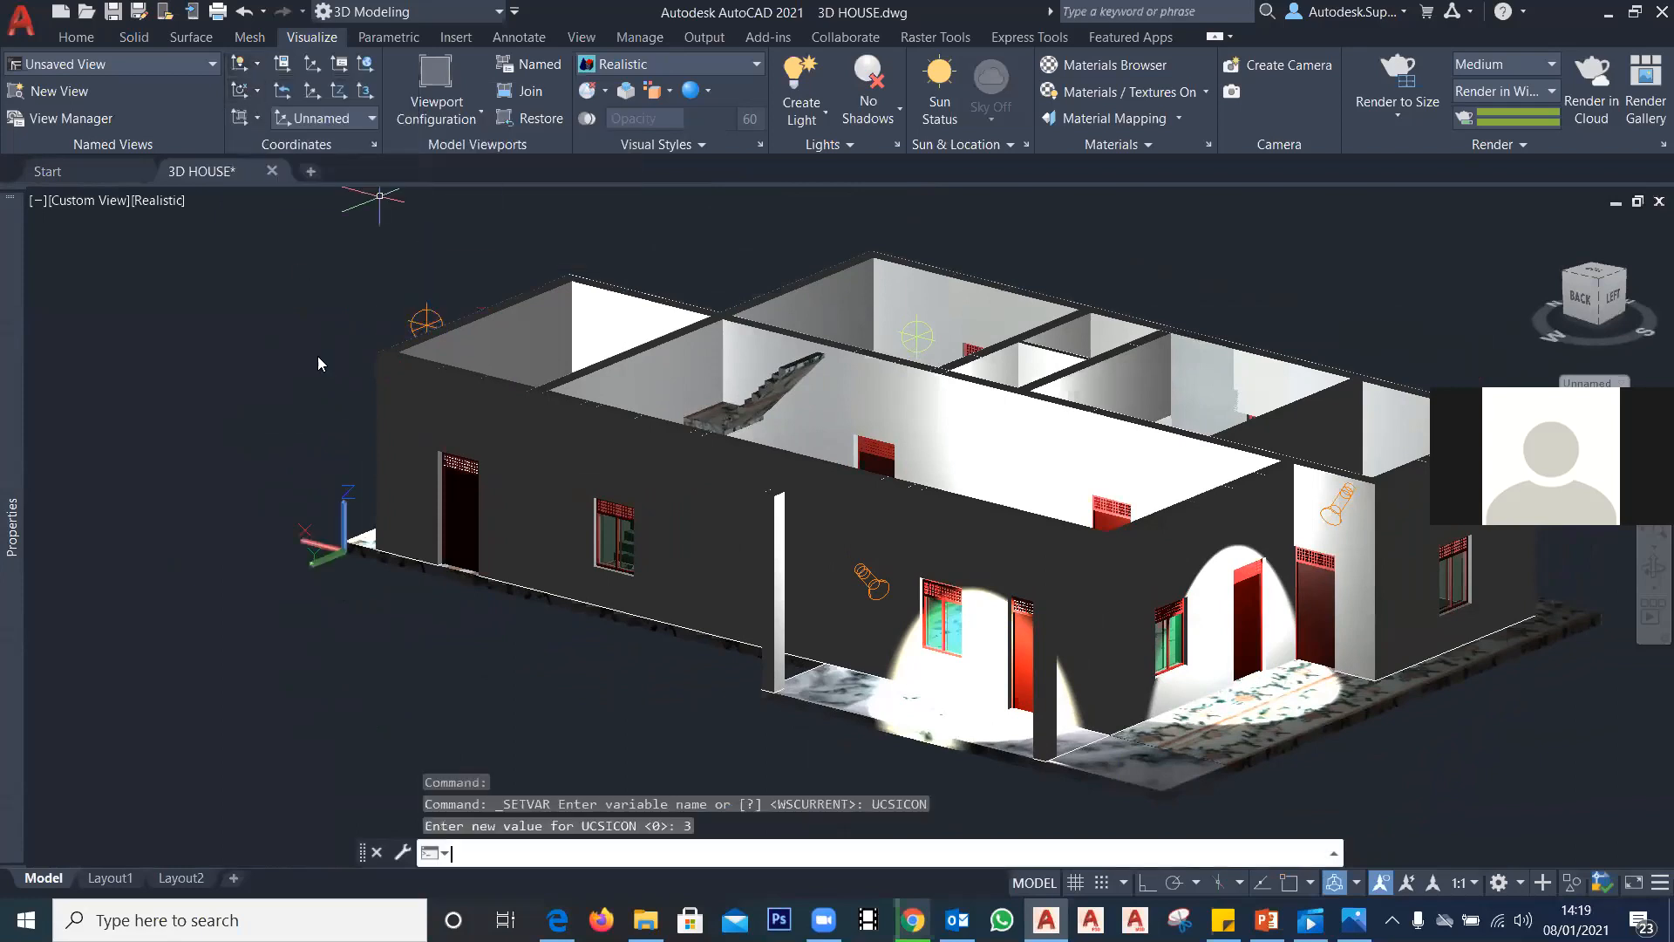
# Step: Define a UCS at the endpoint of the porch slab's lower corner, with Ortho on, X along the porch edge and Y toward the house
pyautogui.keyDown('shift'); pyautogui.moveTo(332, 600); pyautogui.dragTo(484, 497, button='middle'); pyautogui.keyUp('shift')
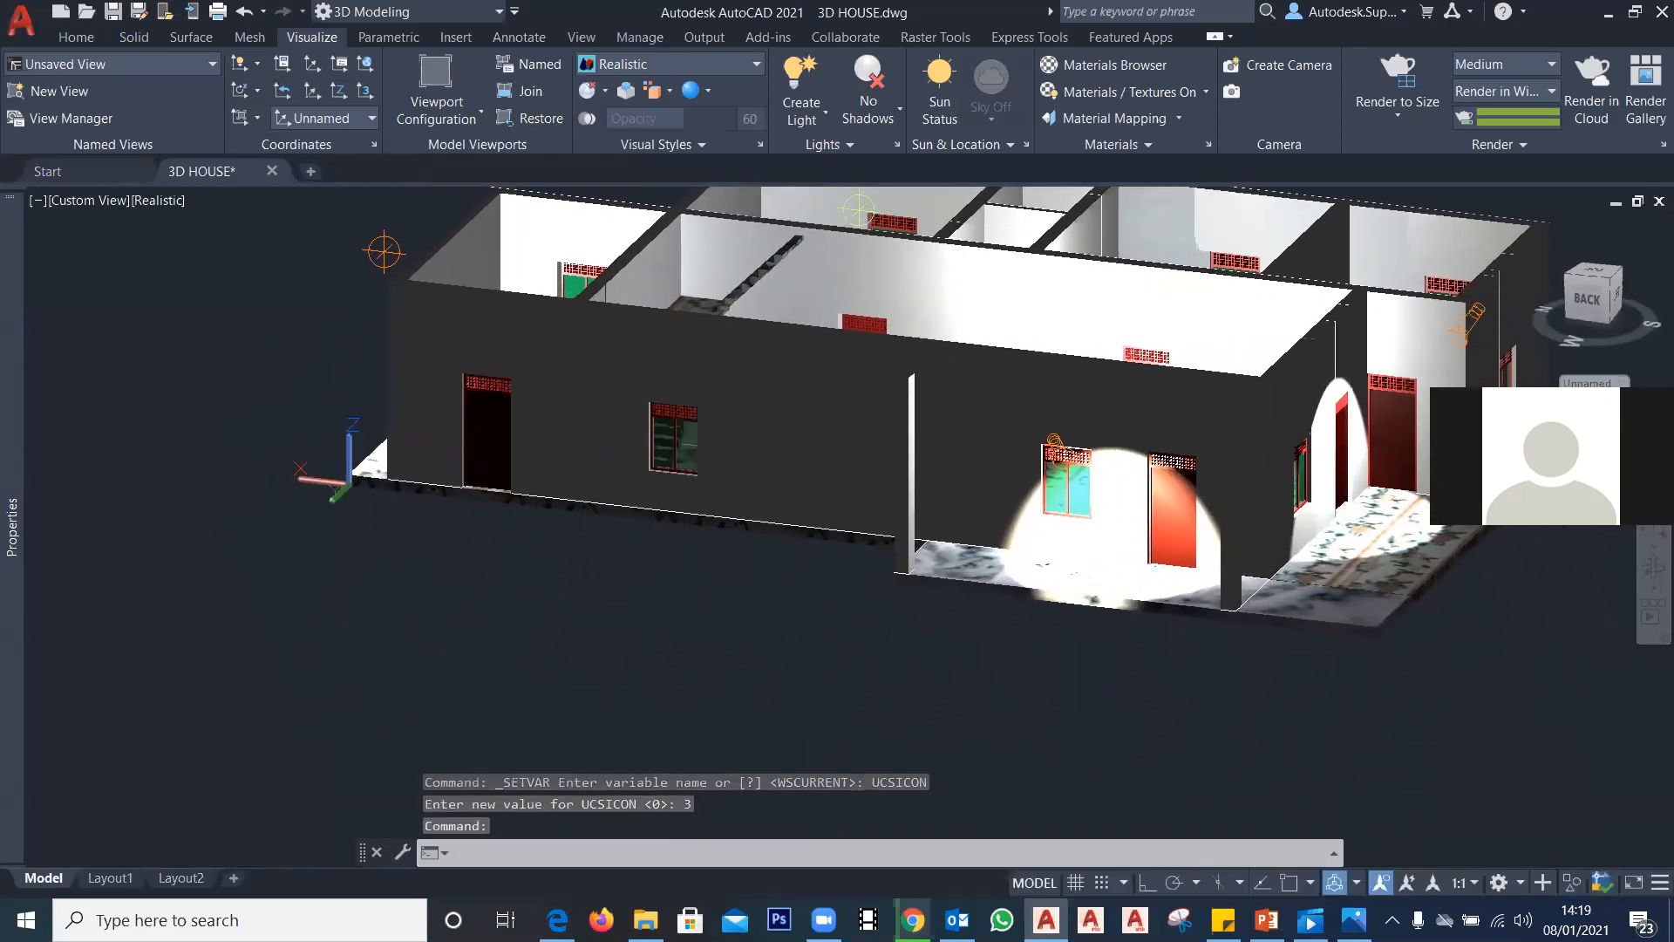
pyautogui.scroll(2, 911, 593)
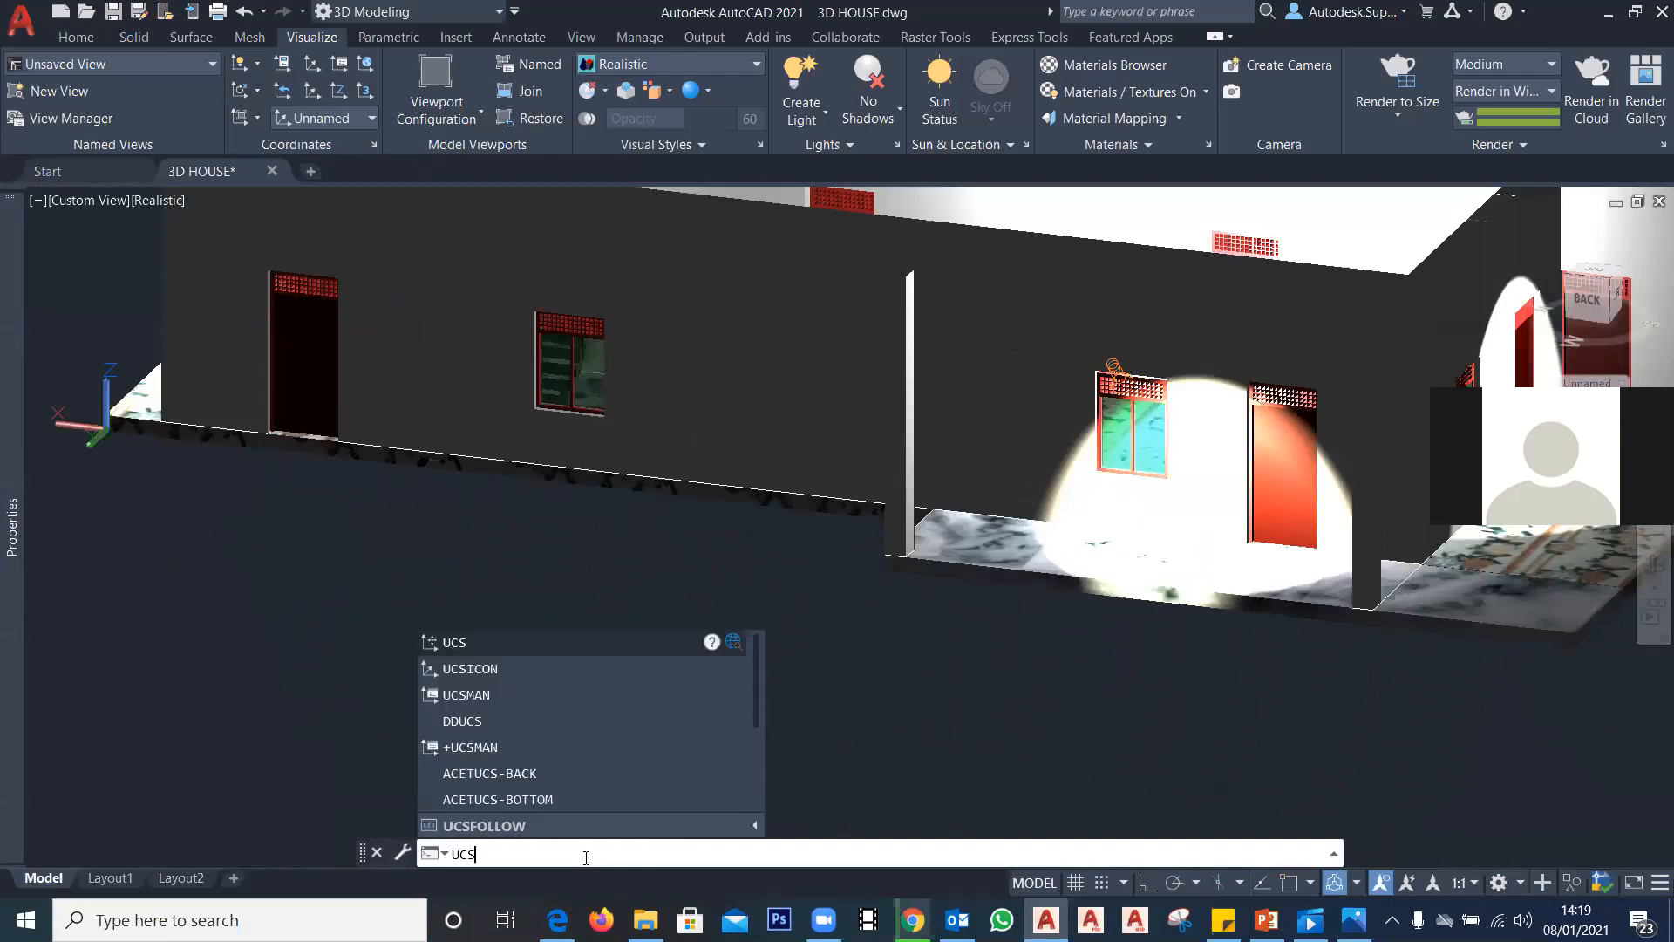
pyautogui.press('Return')
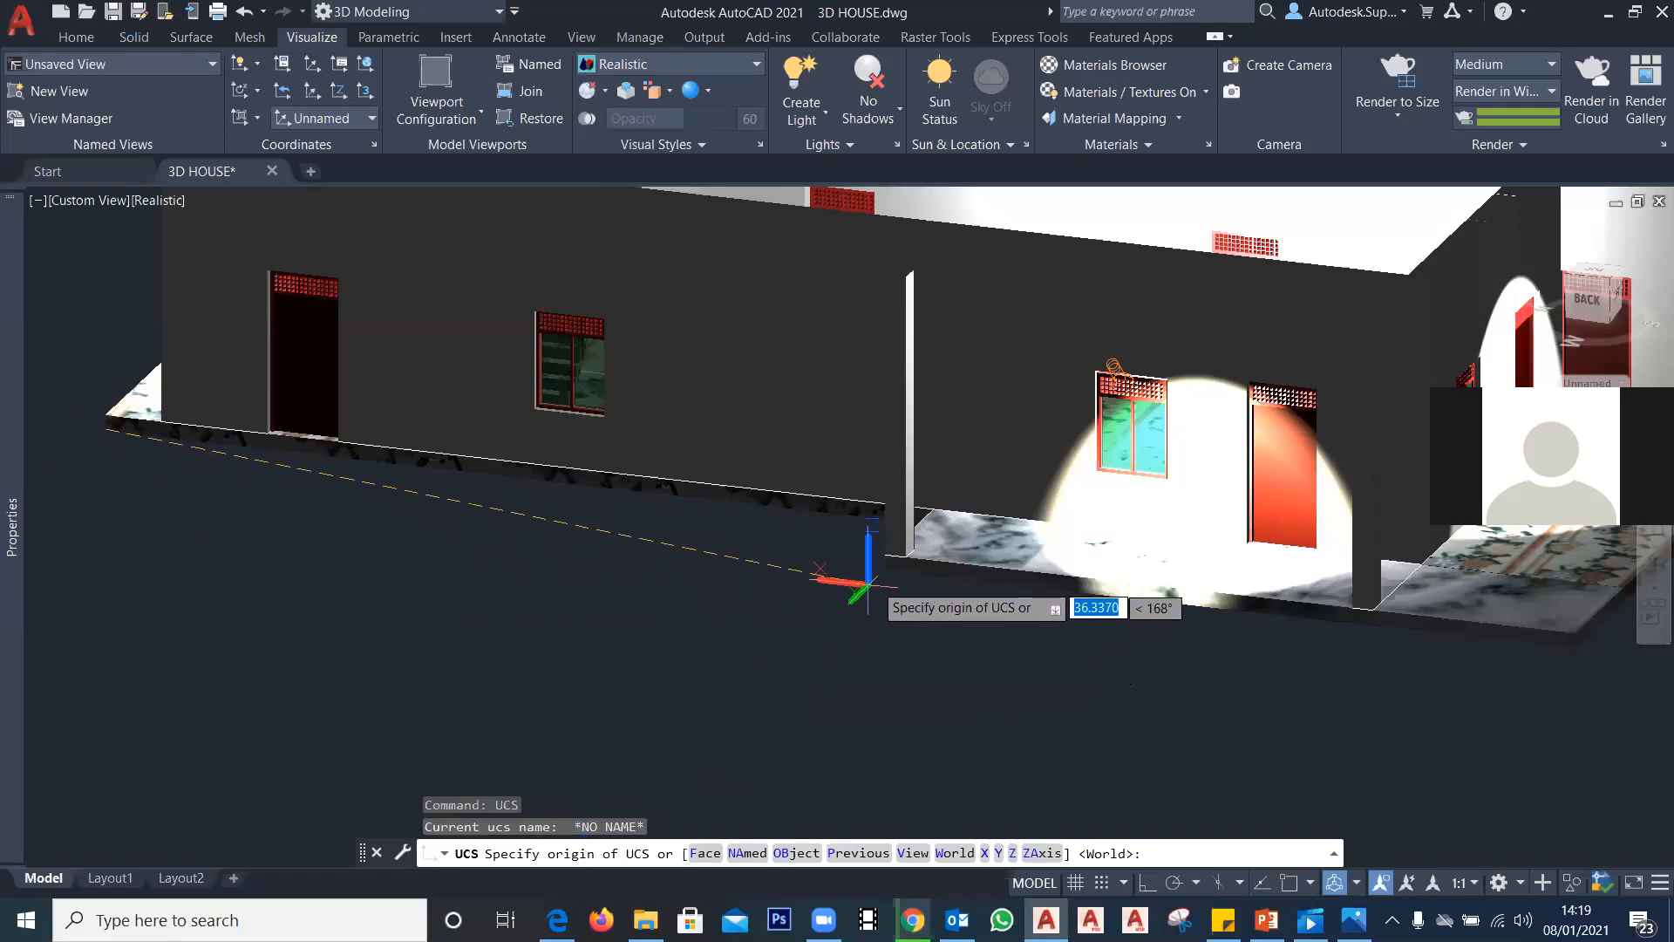
pyautogui.keyDown('shift'); pyautogui.rightClick(638, 536); pyautogui.keyUp('shift')
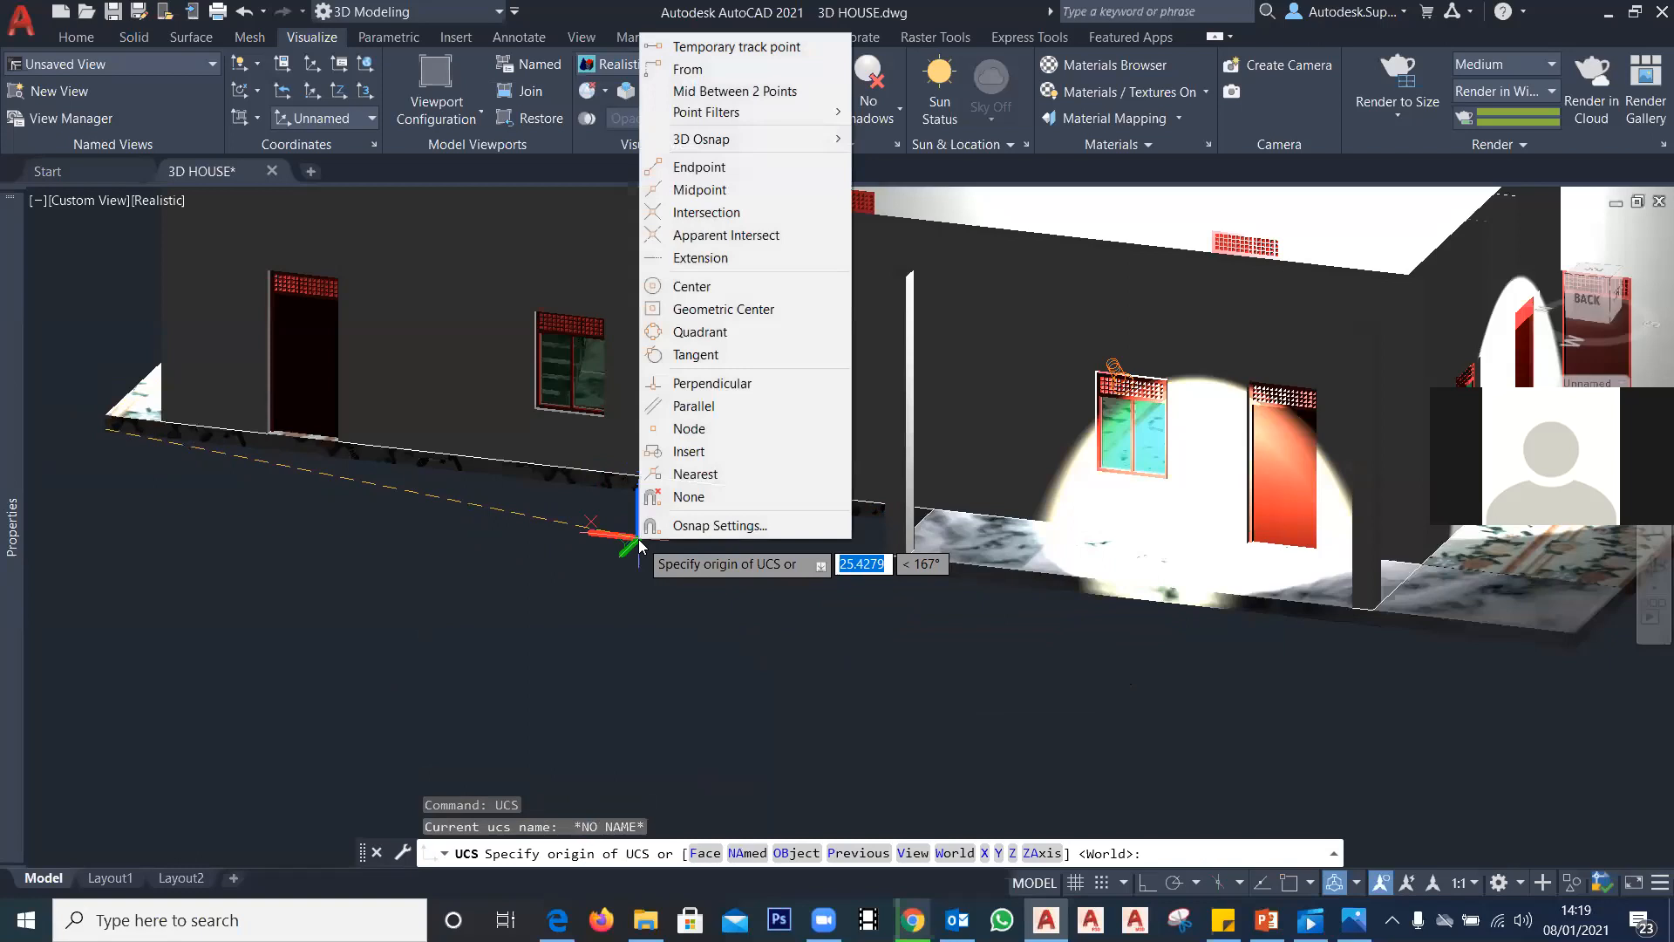
pyautogui.click(694, 167)
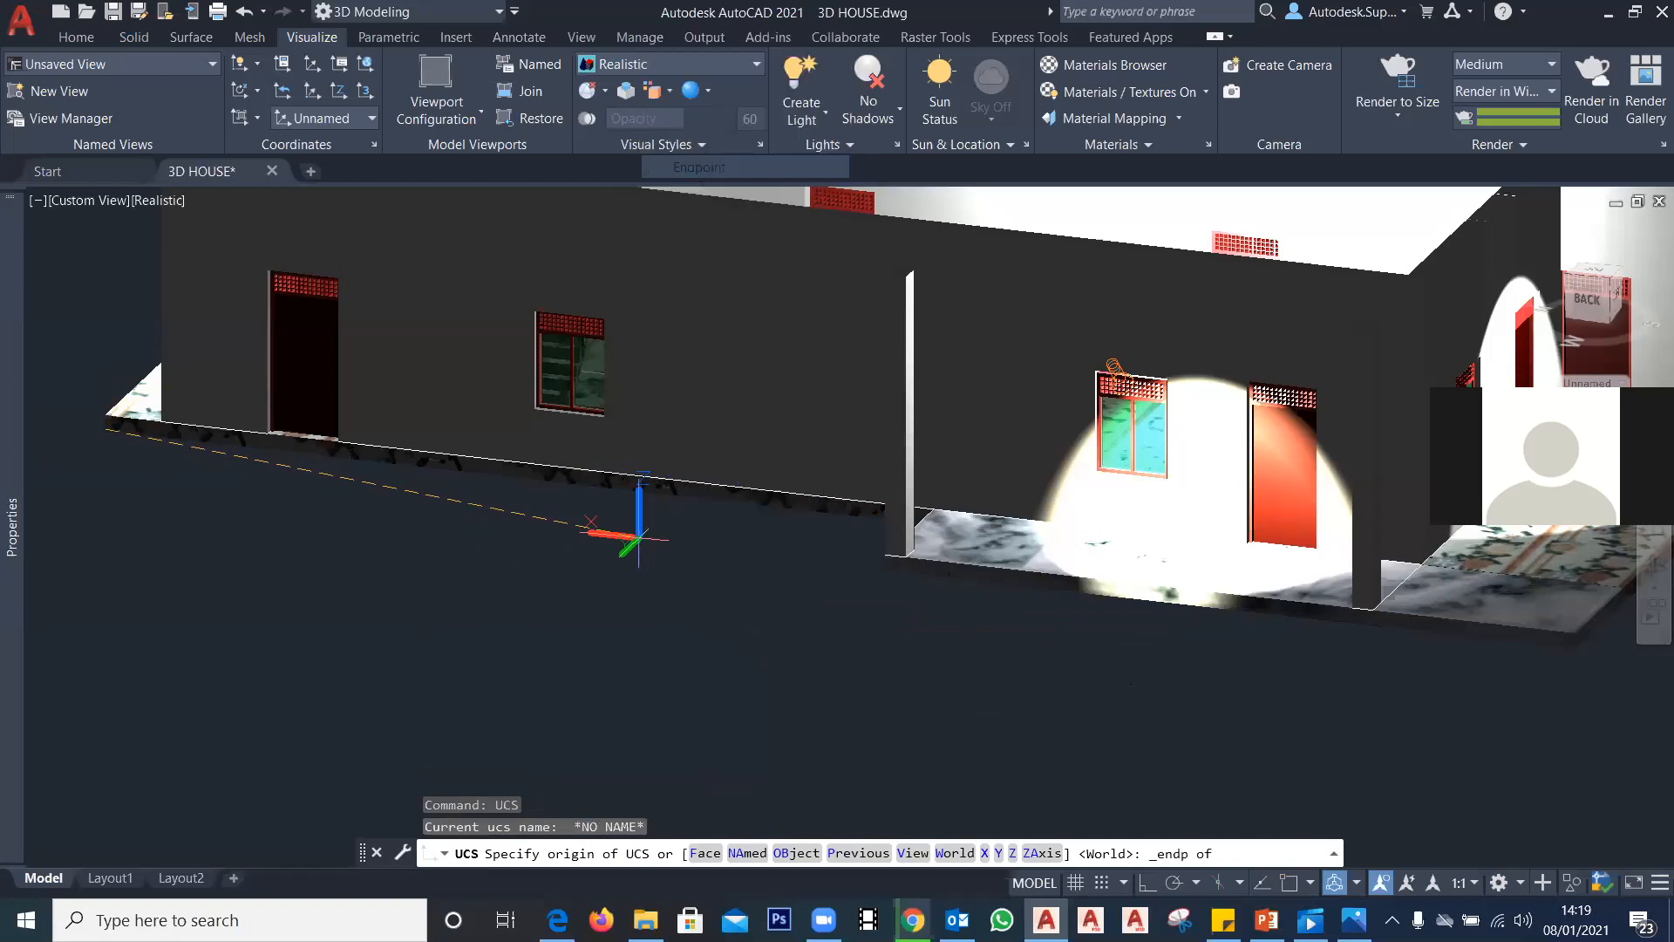
pyautogui.click(886, 569)
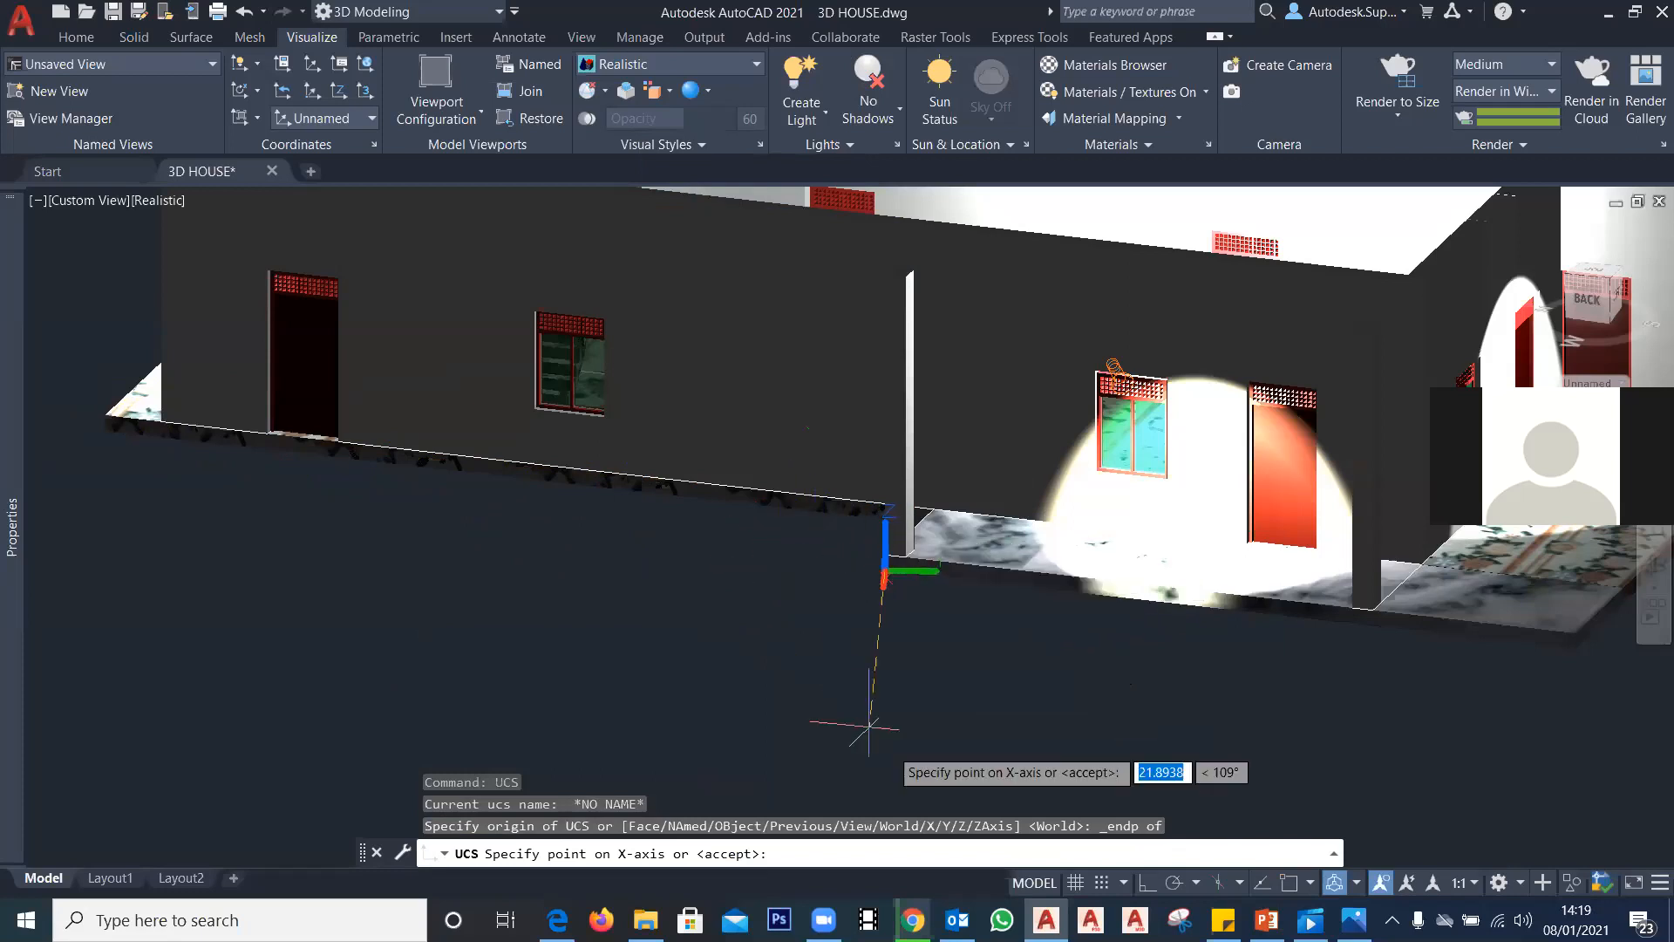
pyautogui.click(1141, 882)
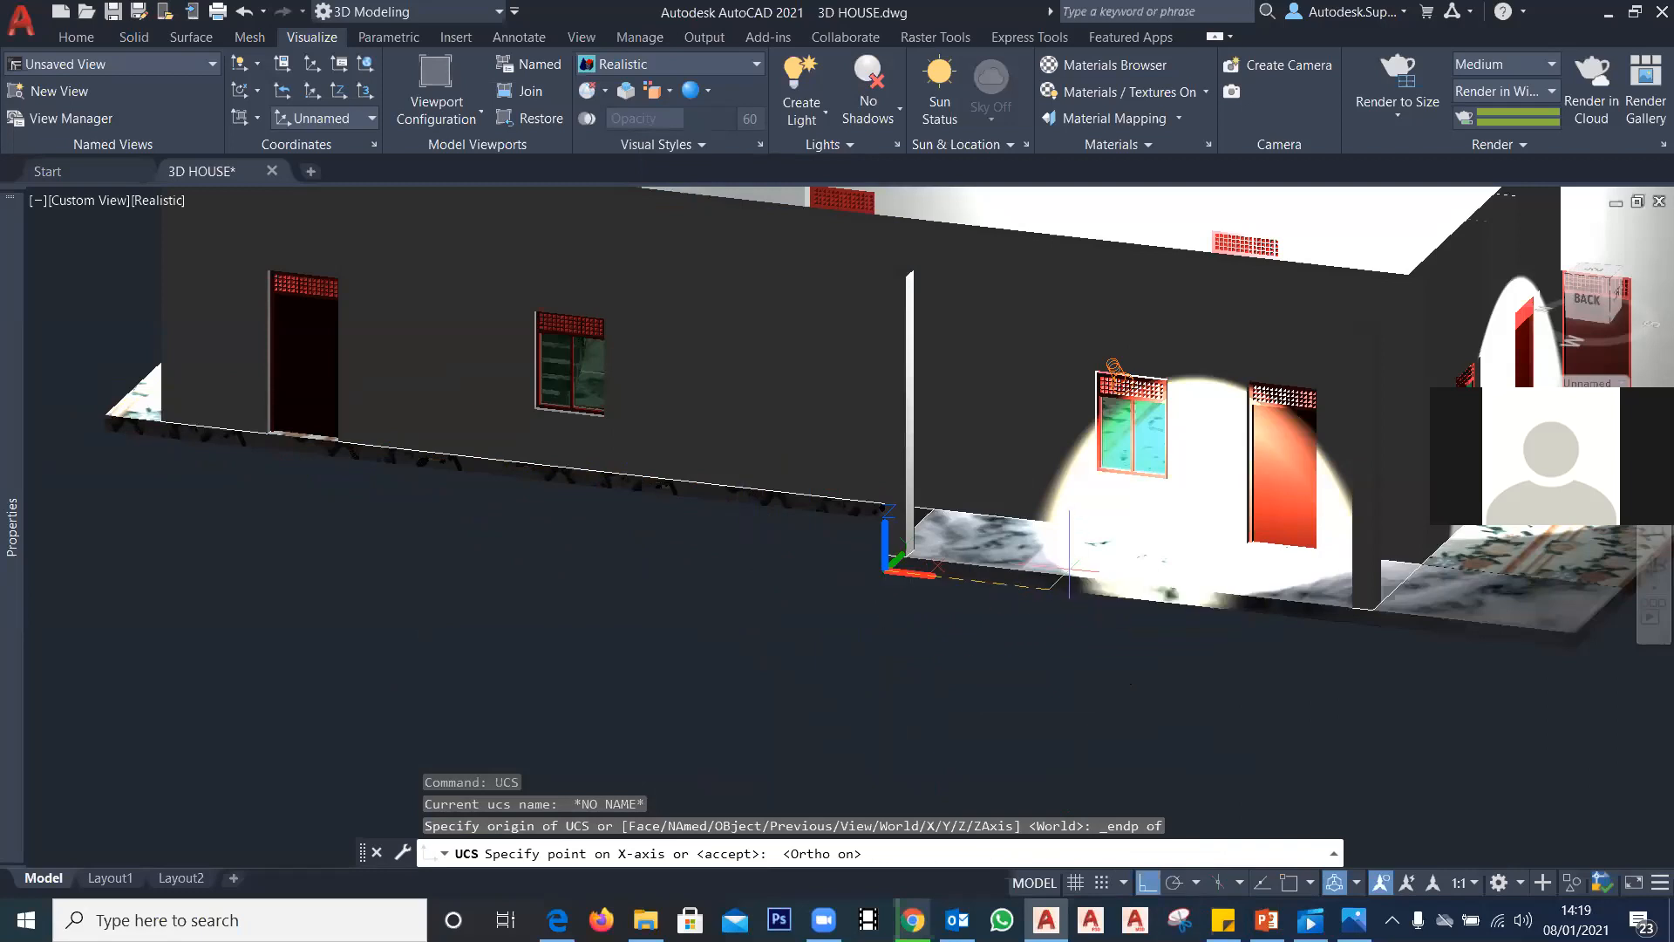
pyautogui.click(1073, 568)
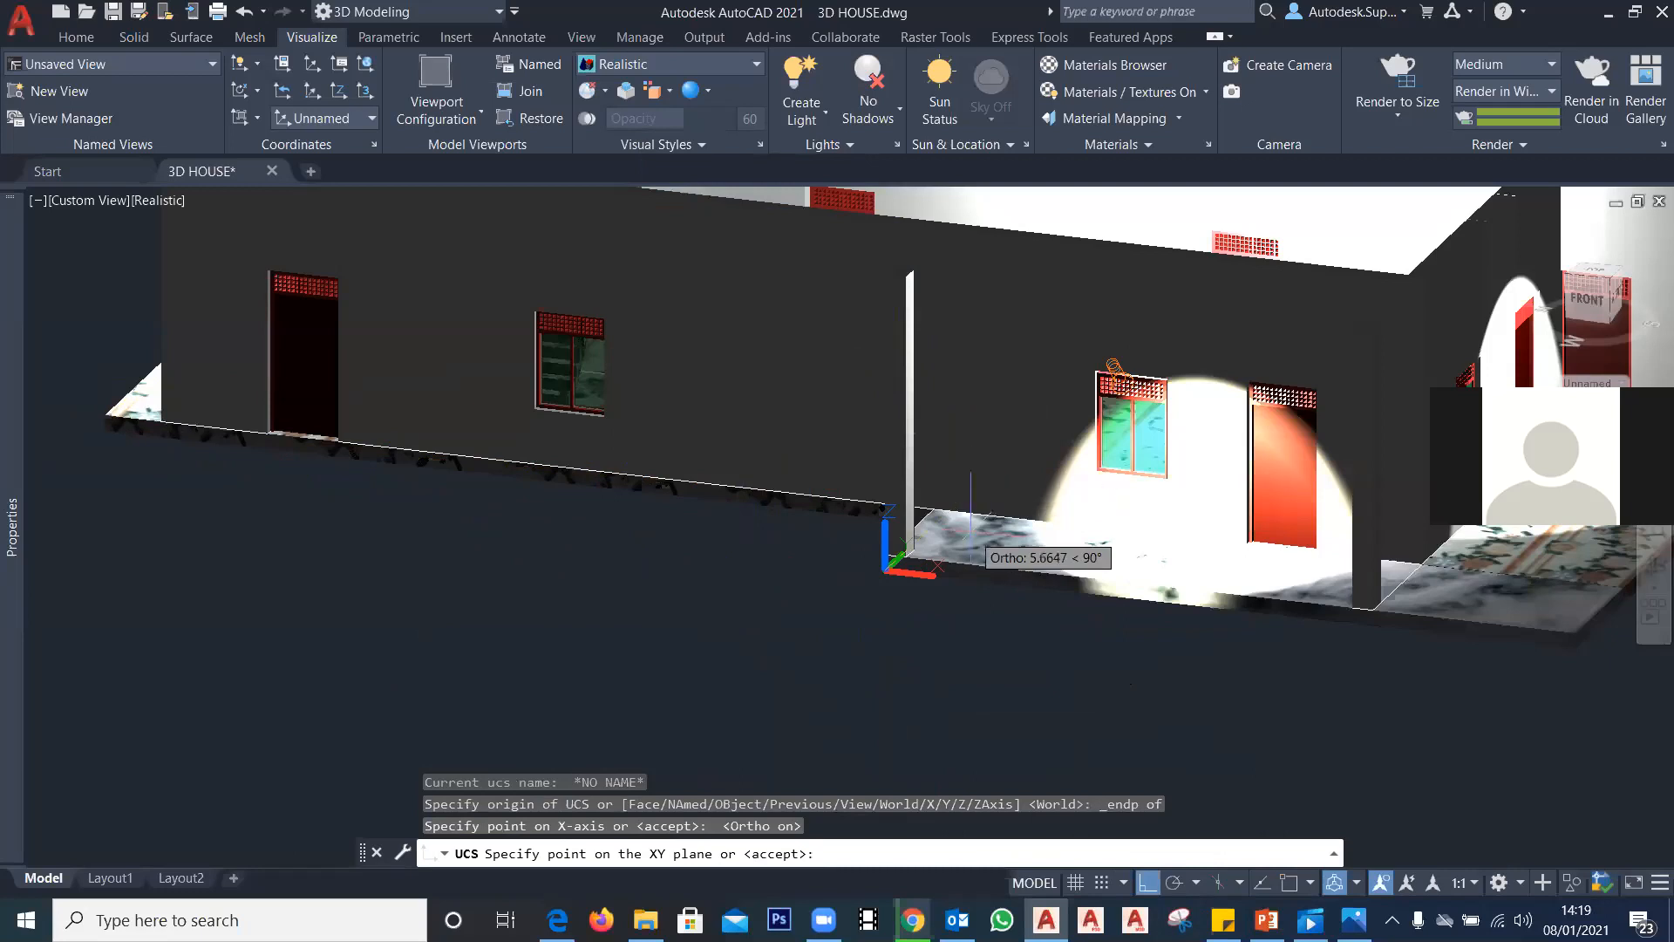
pyautogui.click(970, 521)
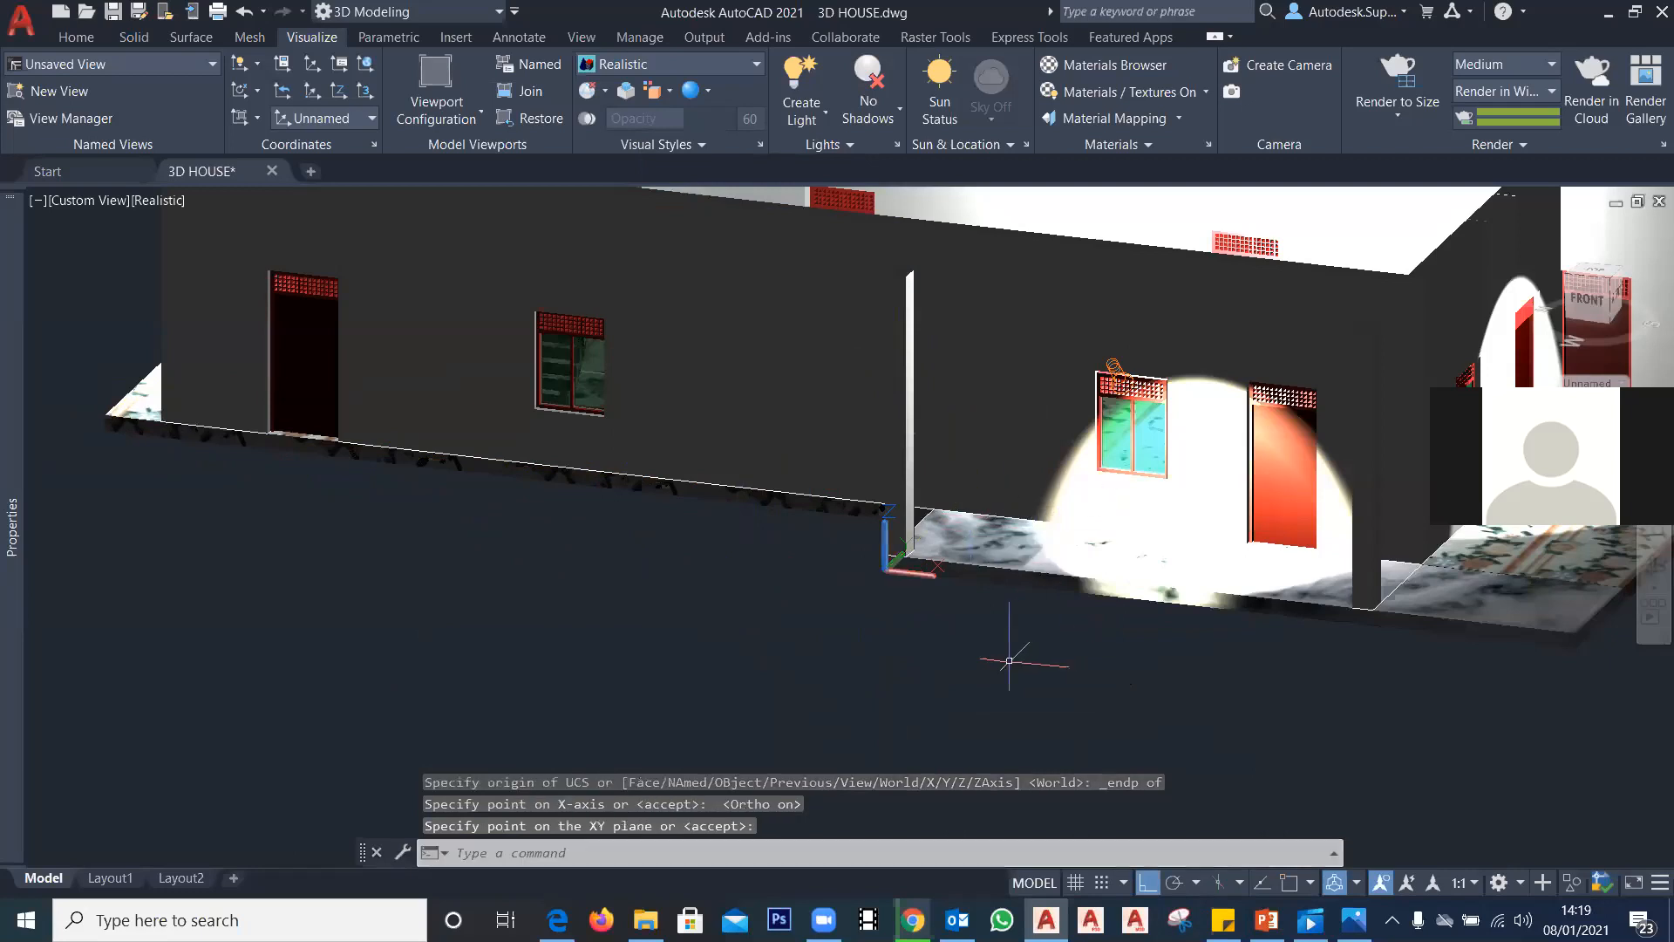
# Step: Select the spotlight beside the porch window and turn off auto-hide so its properties stay displayed
pyautogui.scroll(2, 981, 578)
pyautogui.keyDown('shift'); pyautogui.moveTo(1076, 651); pyautogui.dragTo(1022, 650, button='middle'); pyautogui.keyUp('shift')
pyautogui.scroll(2, 966, 586)
pyautogui.scroll(-5, 967, 586)
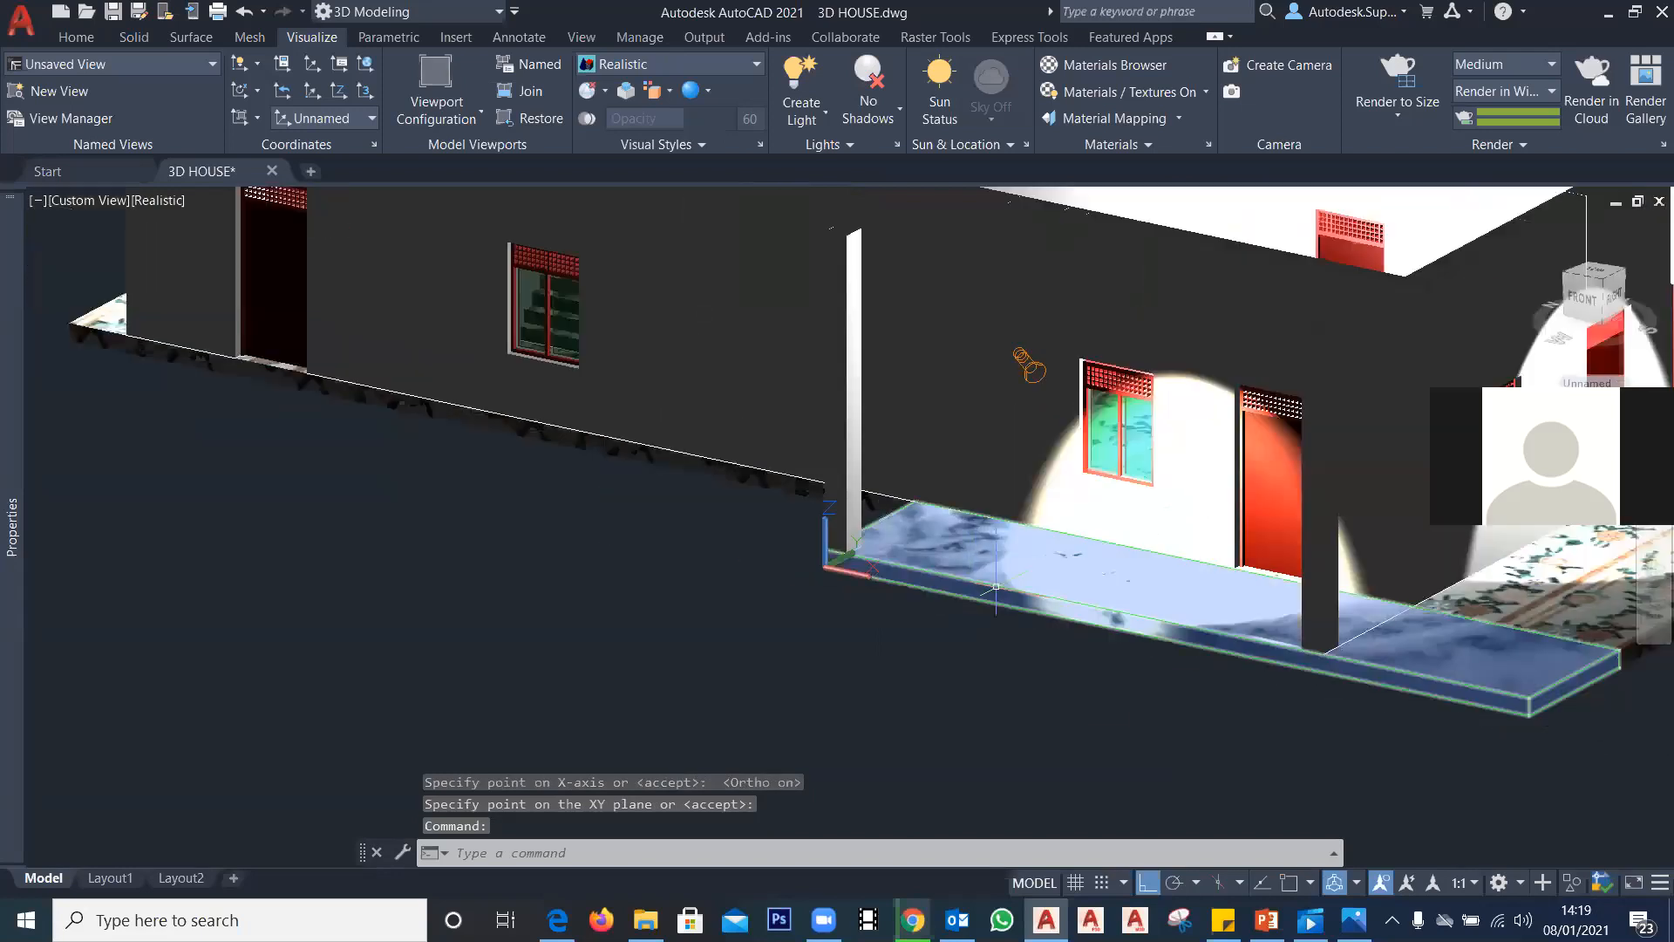
pyautogui.moveTo(992, 593); pyautogui.dragTo(799, 572, button='middle')
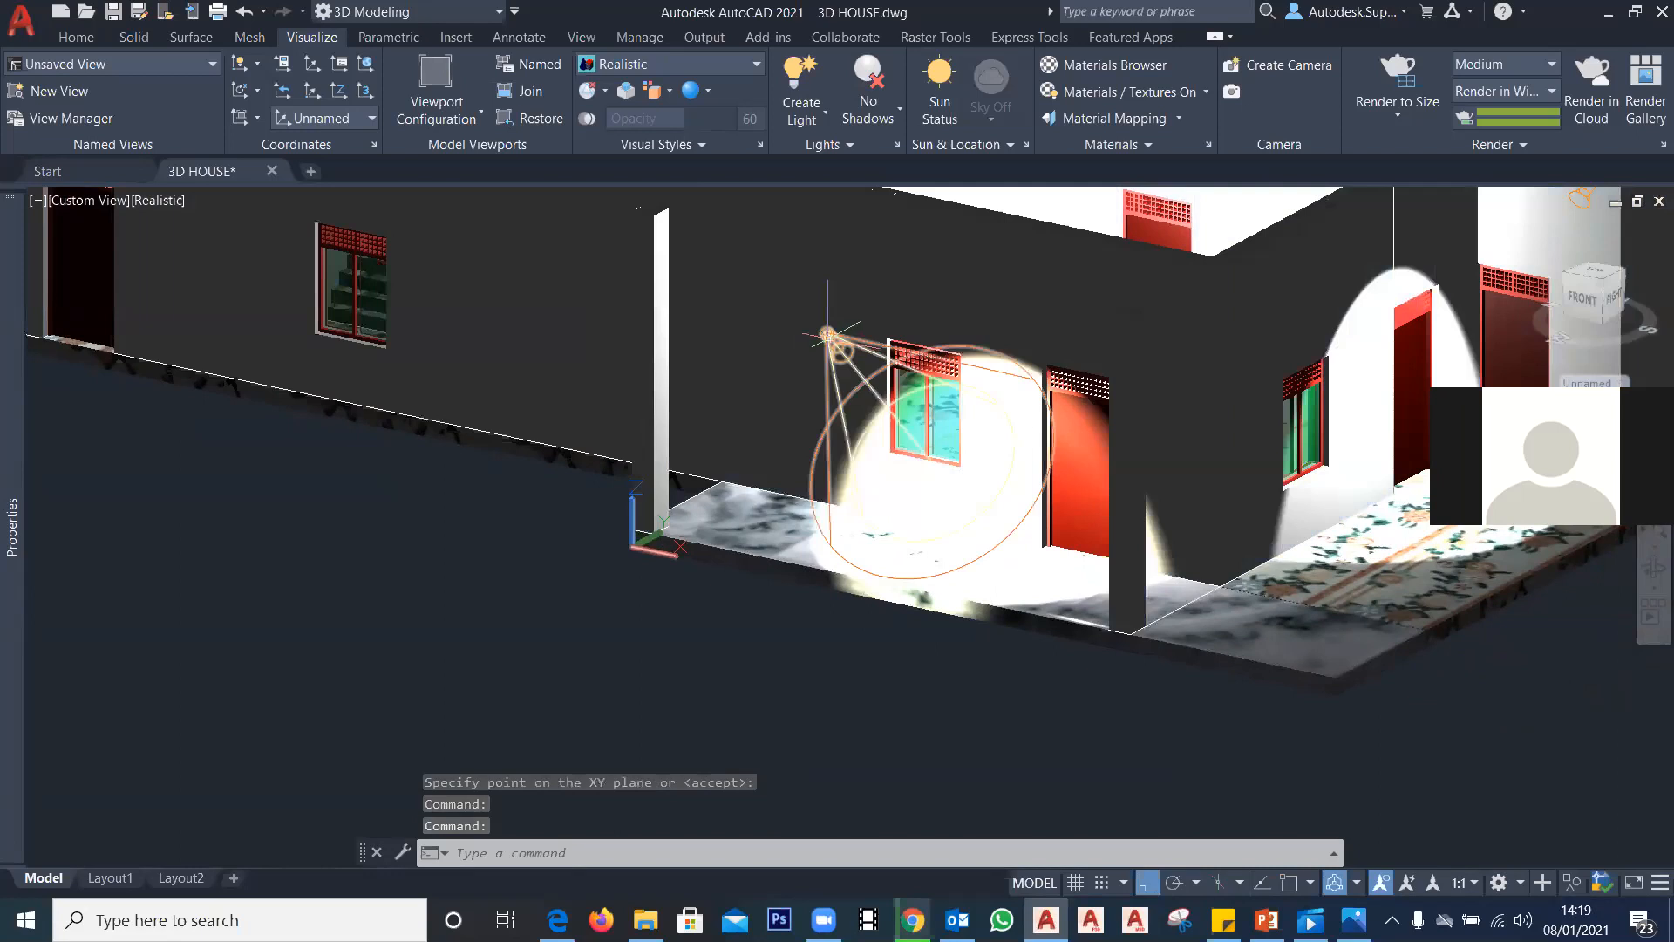
pyautogui.click(827, 340)
pyautogui.moveTo(3, 443)
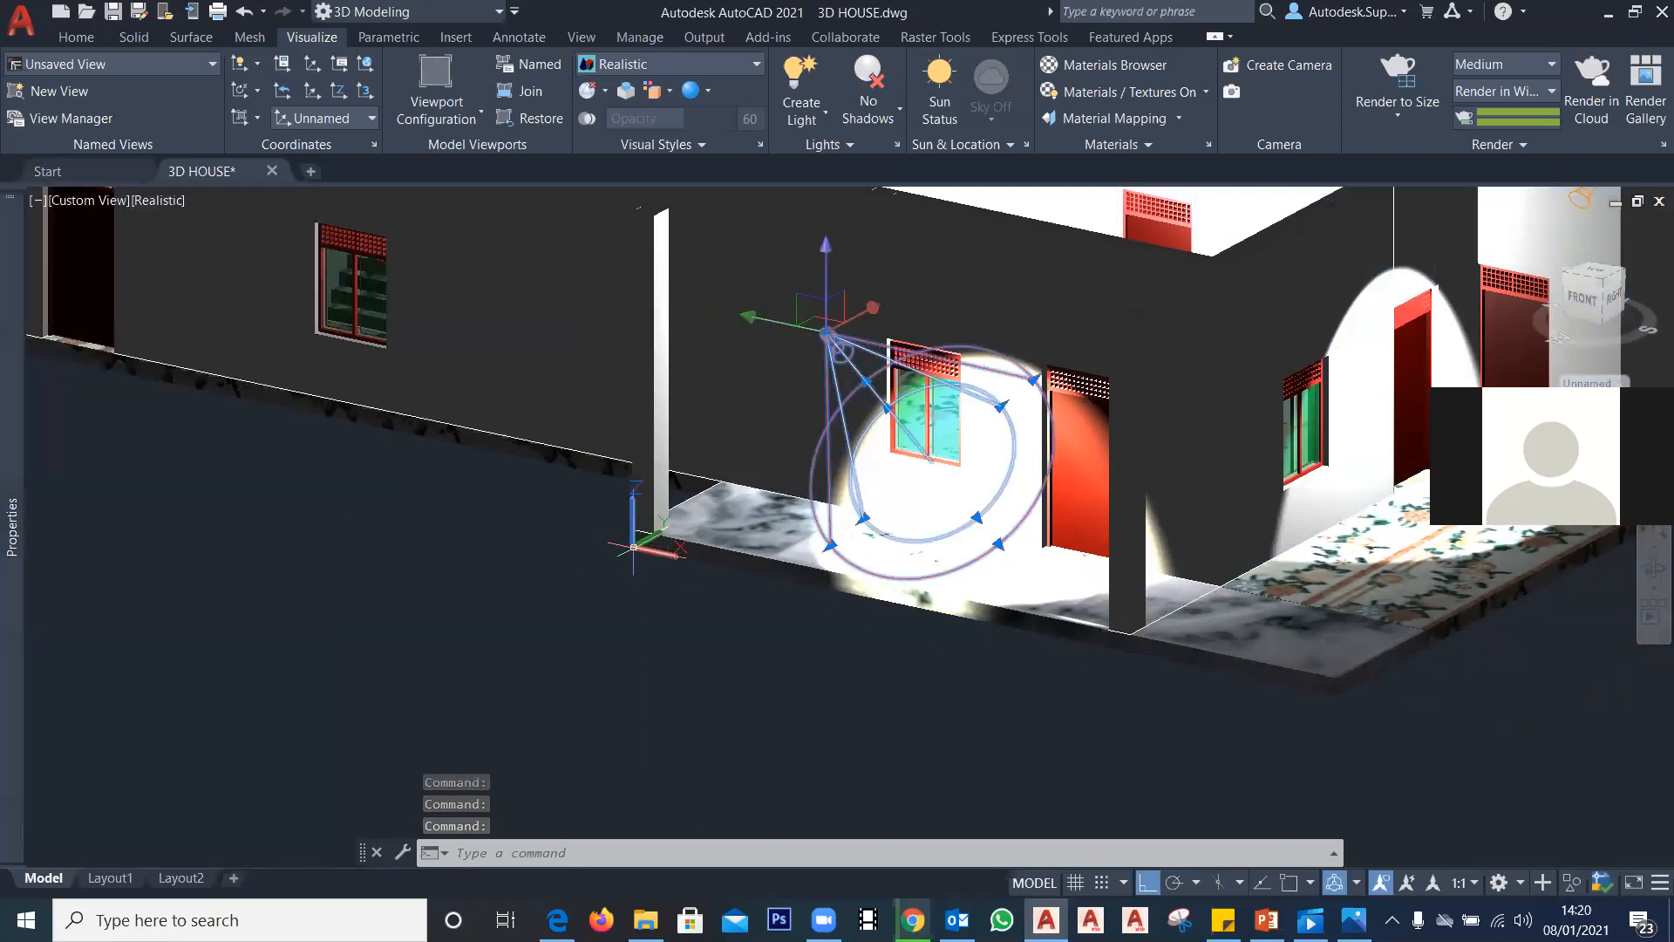
pyautogui.moveTo(3, 508)
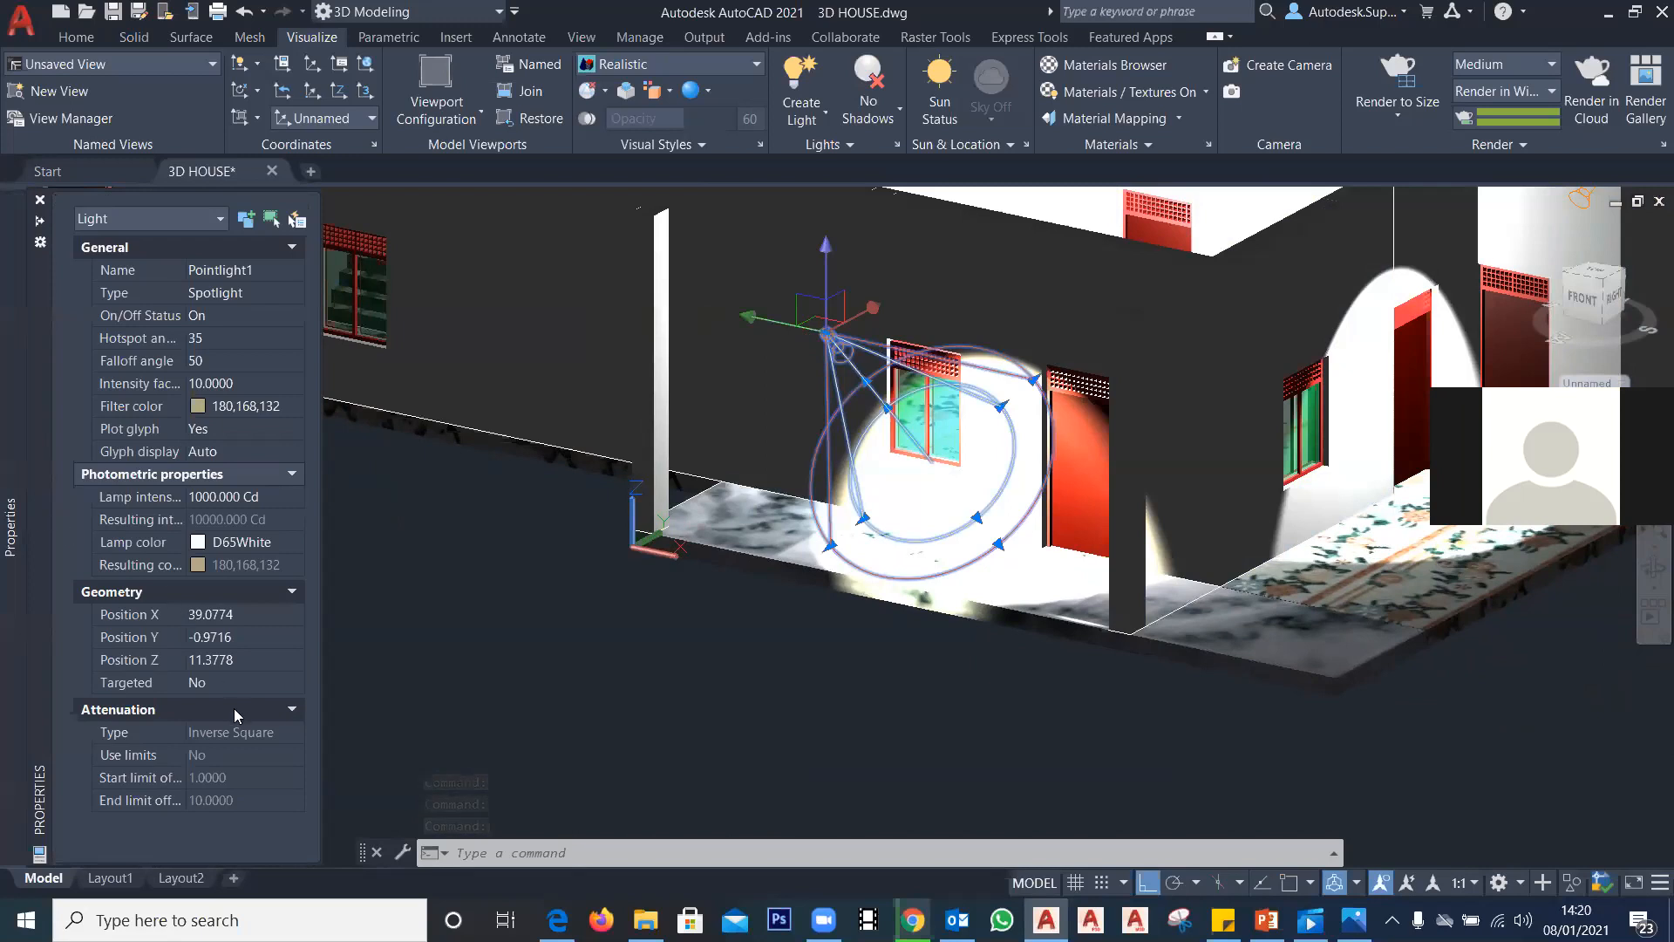
pyautogui.click(242, 615)
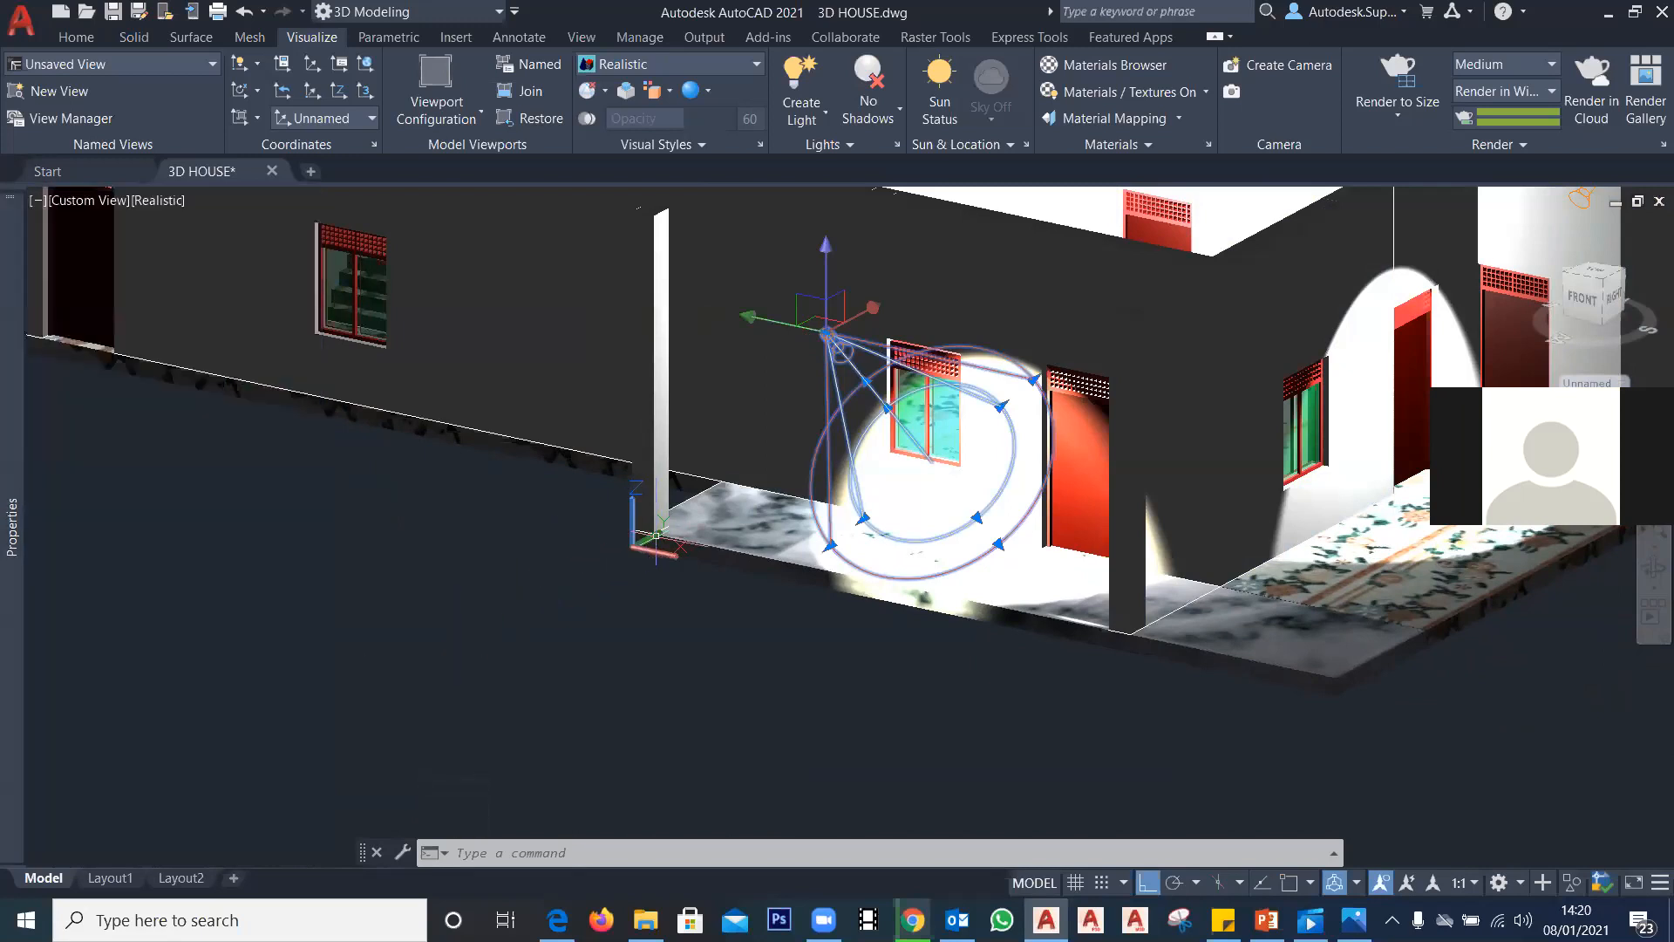
pyautogui.moveTo(24, 285)
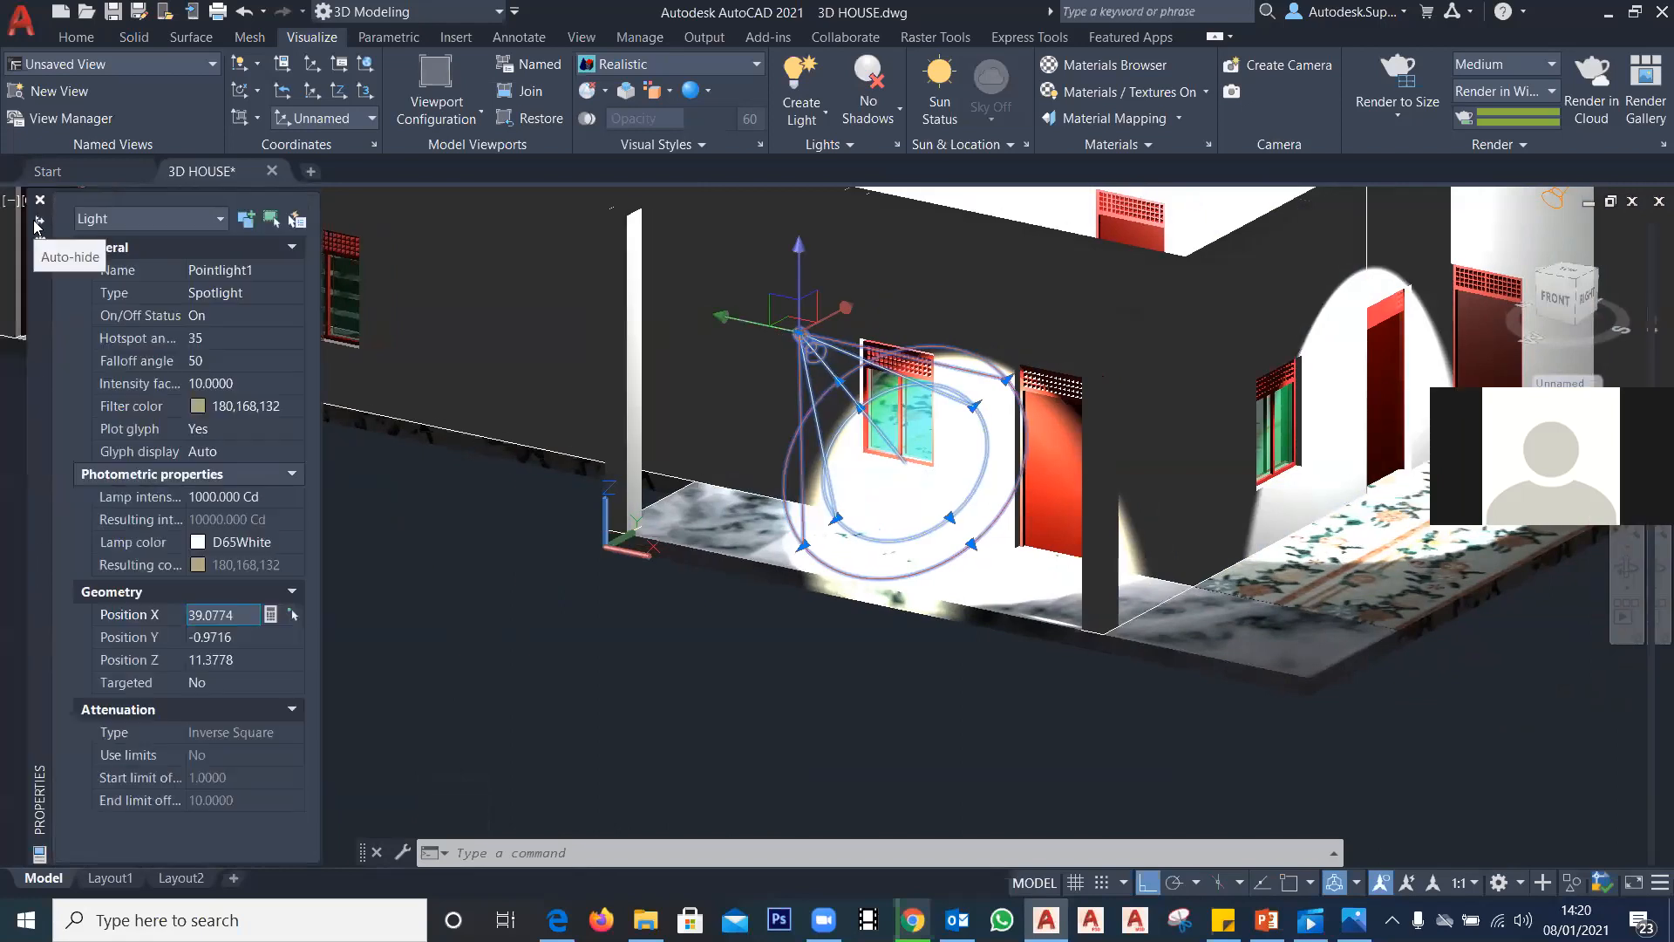
pyautogui.click(38, 221)
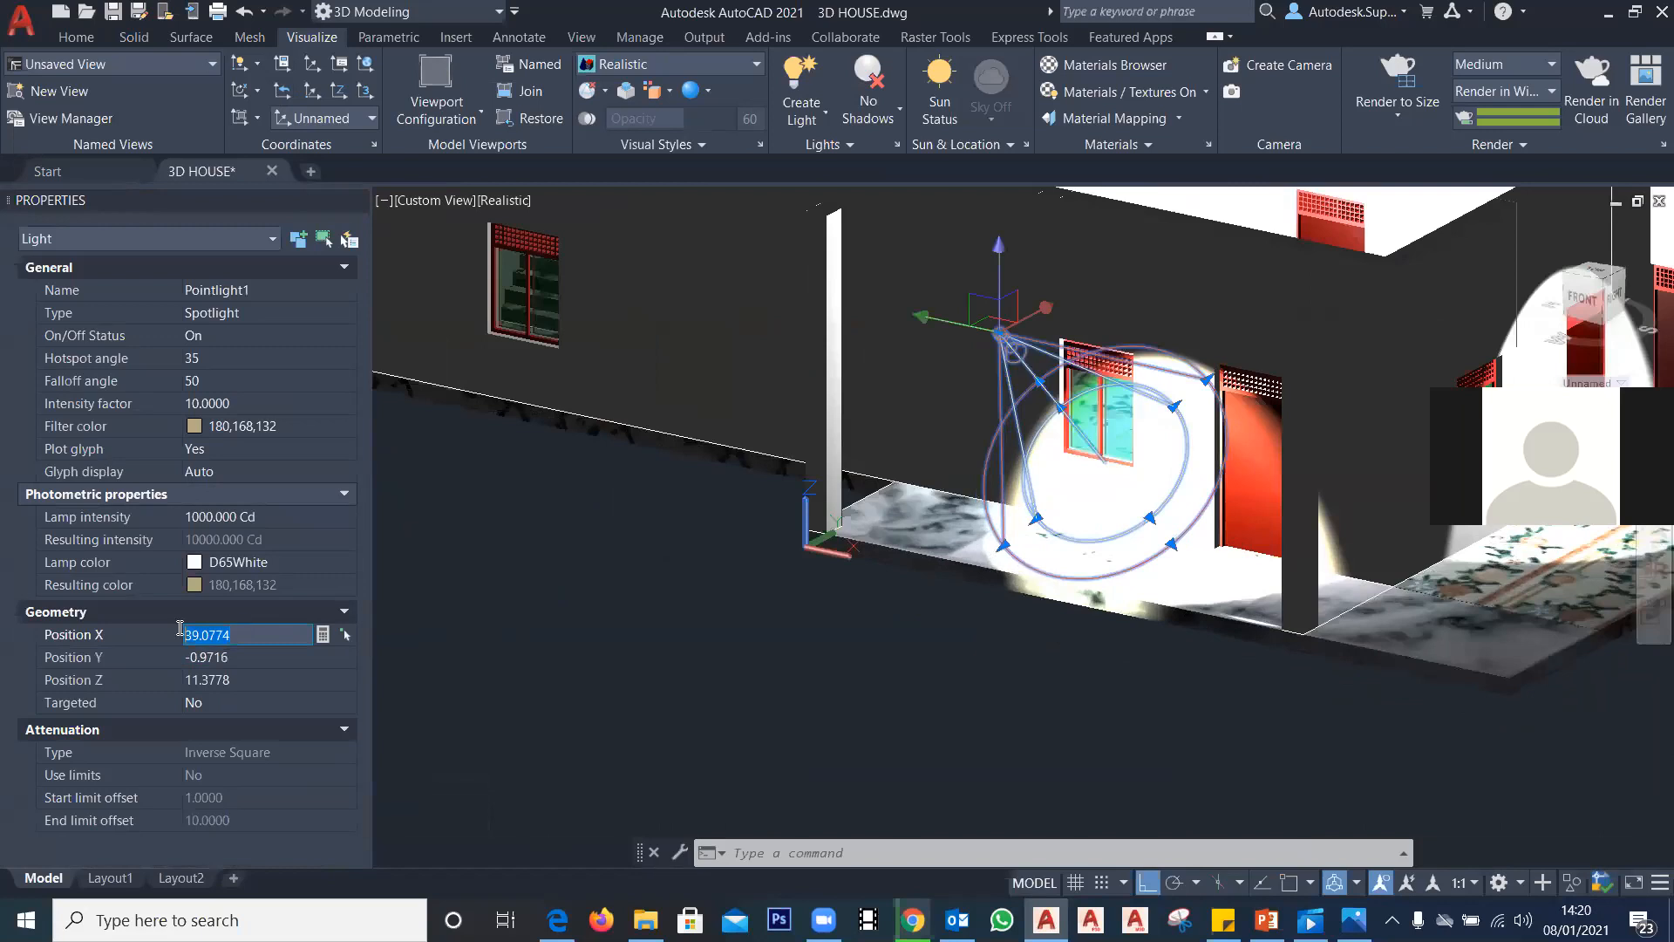
# Step: Set the porch spotlight's Position Y to -1
pyautogui.click(266, 659)
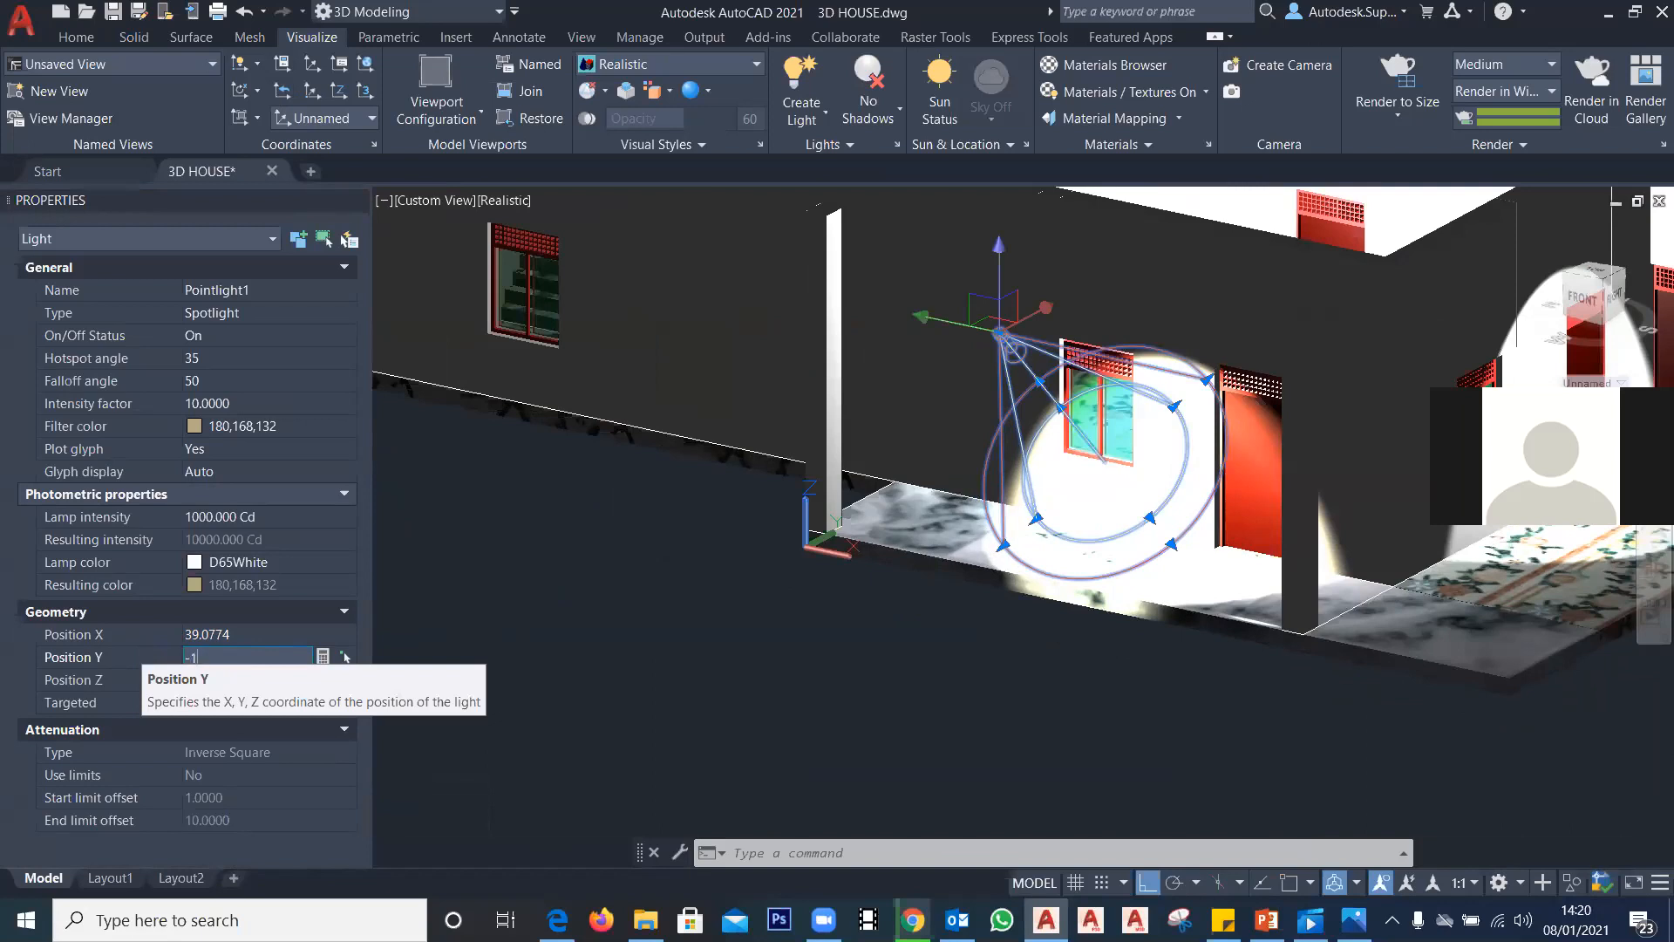
pyautogui.write('-1')
pyautogui.press('Tab')
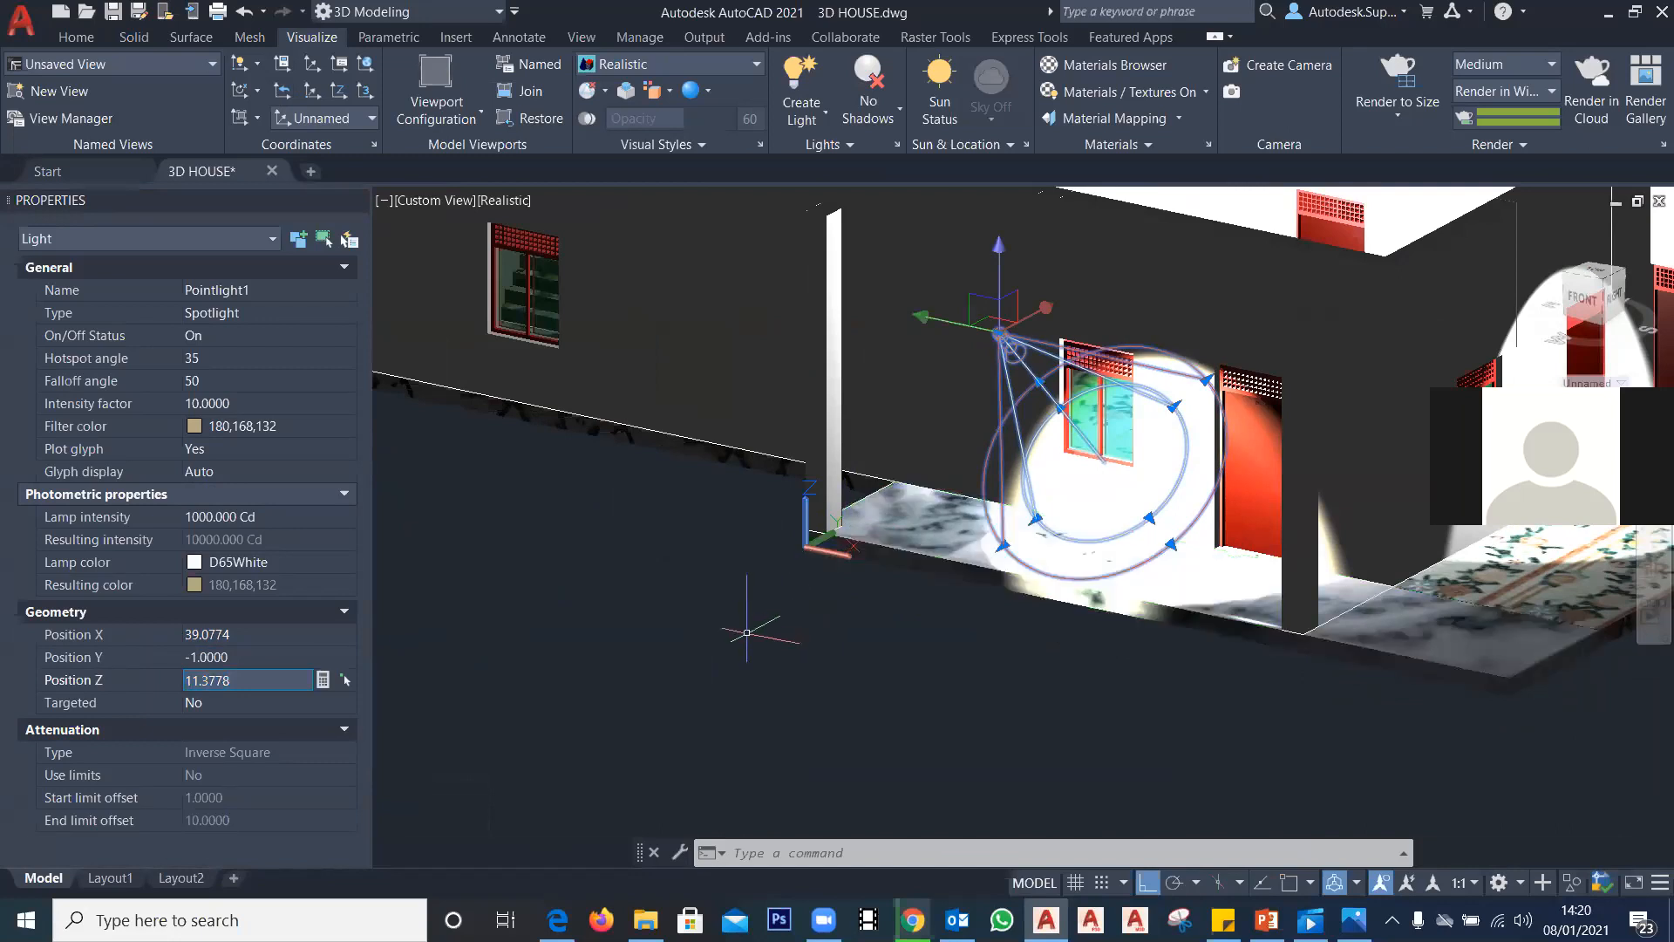
# Step: Redefine the UCS at the endpoint of the porch slab's upper corner, with X pointing away from the porch and Y away from the house
pyautogui.click(842, 862)
pyautogui.write('ucs')
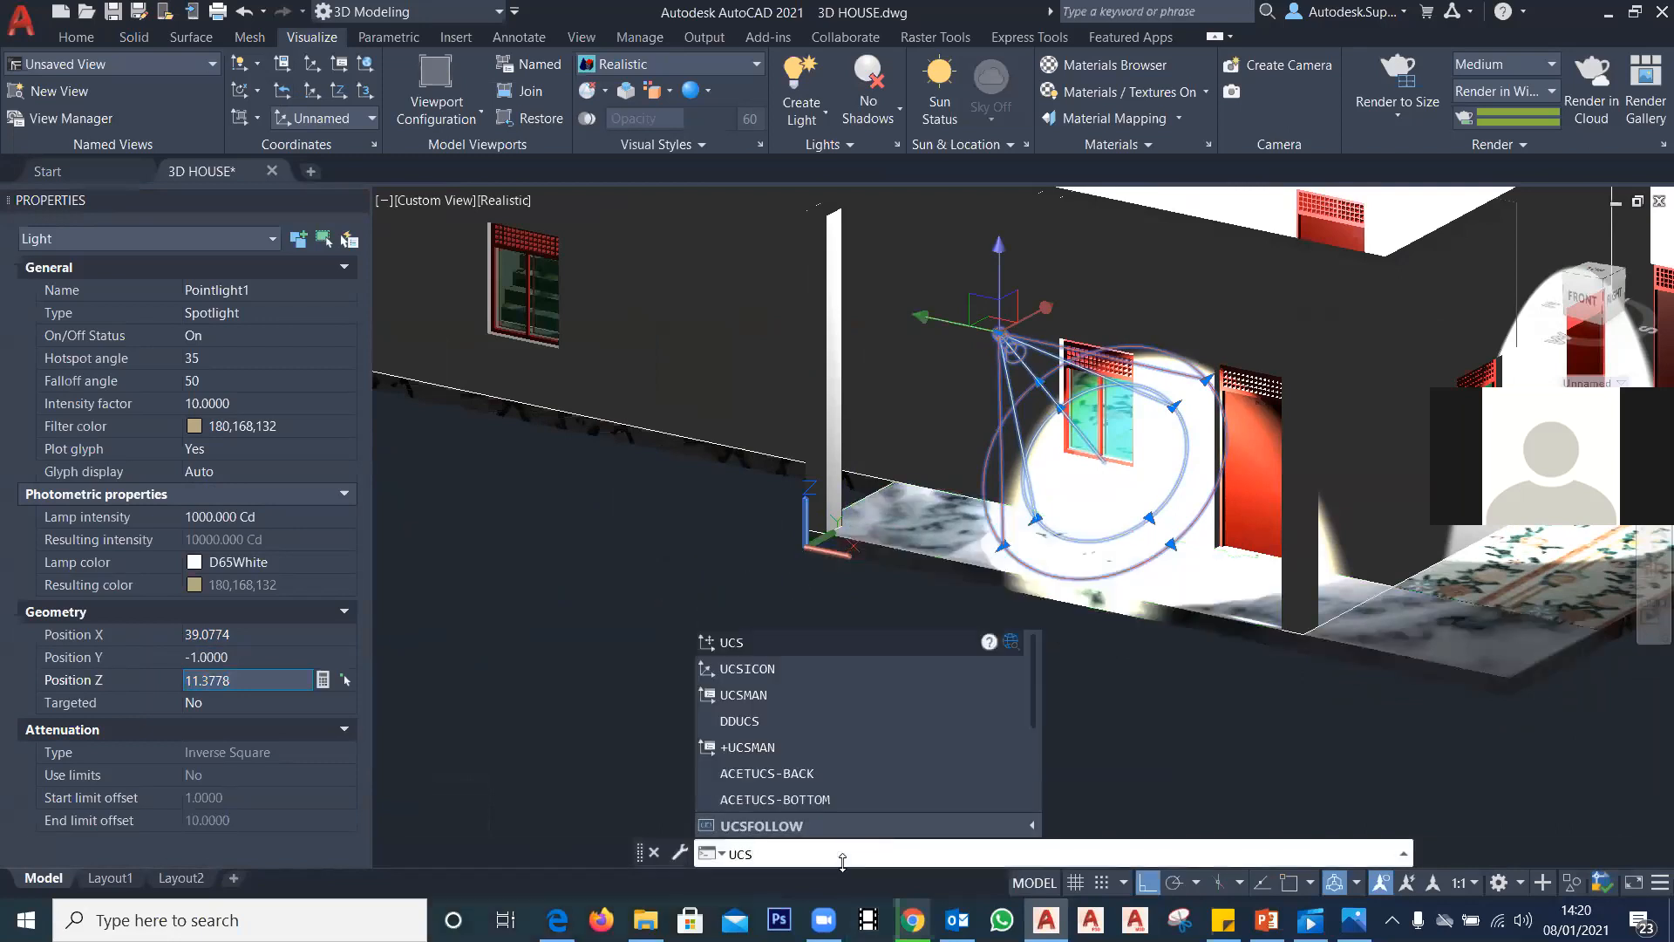
pyautogui.press('Return')
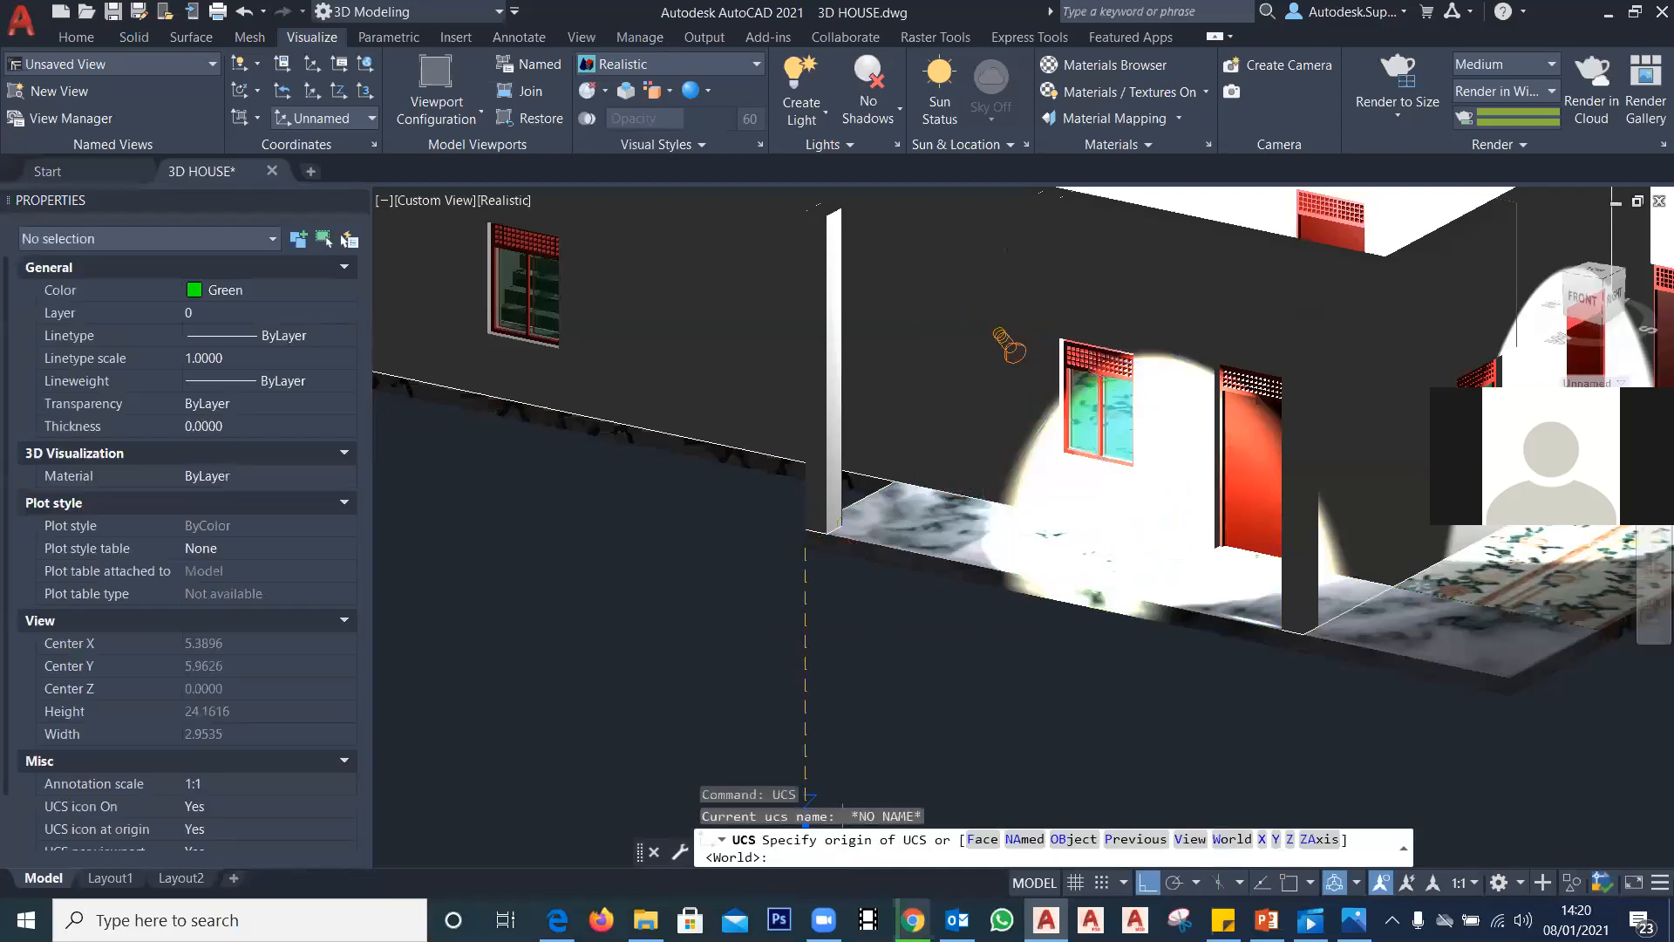
pyautogui.keyDown('shift'); pyautogui.rightClick(735, 481); pyautogui.keyUp('shift')
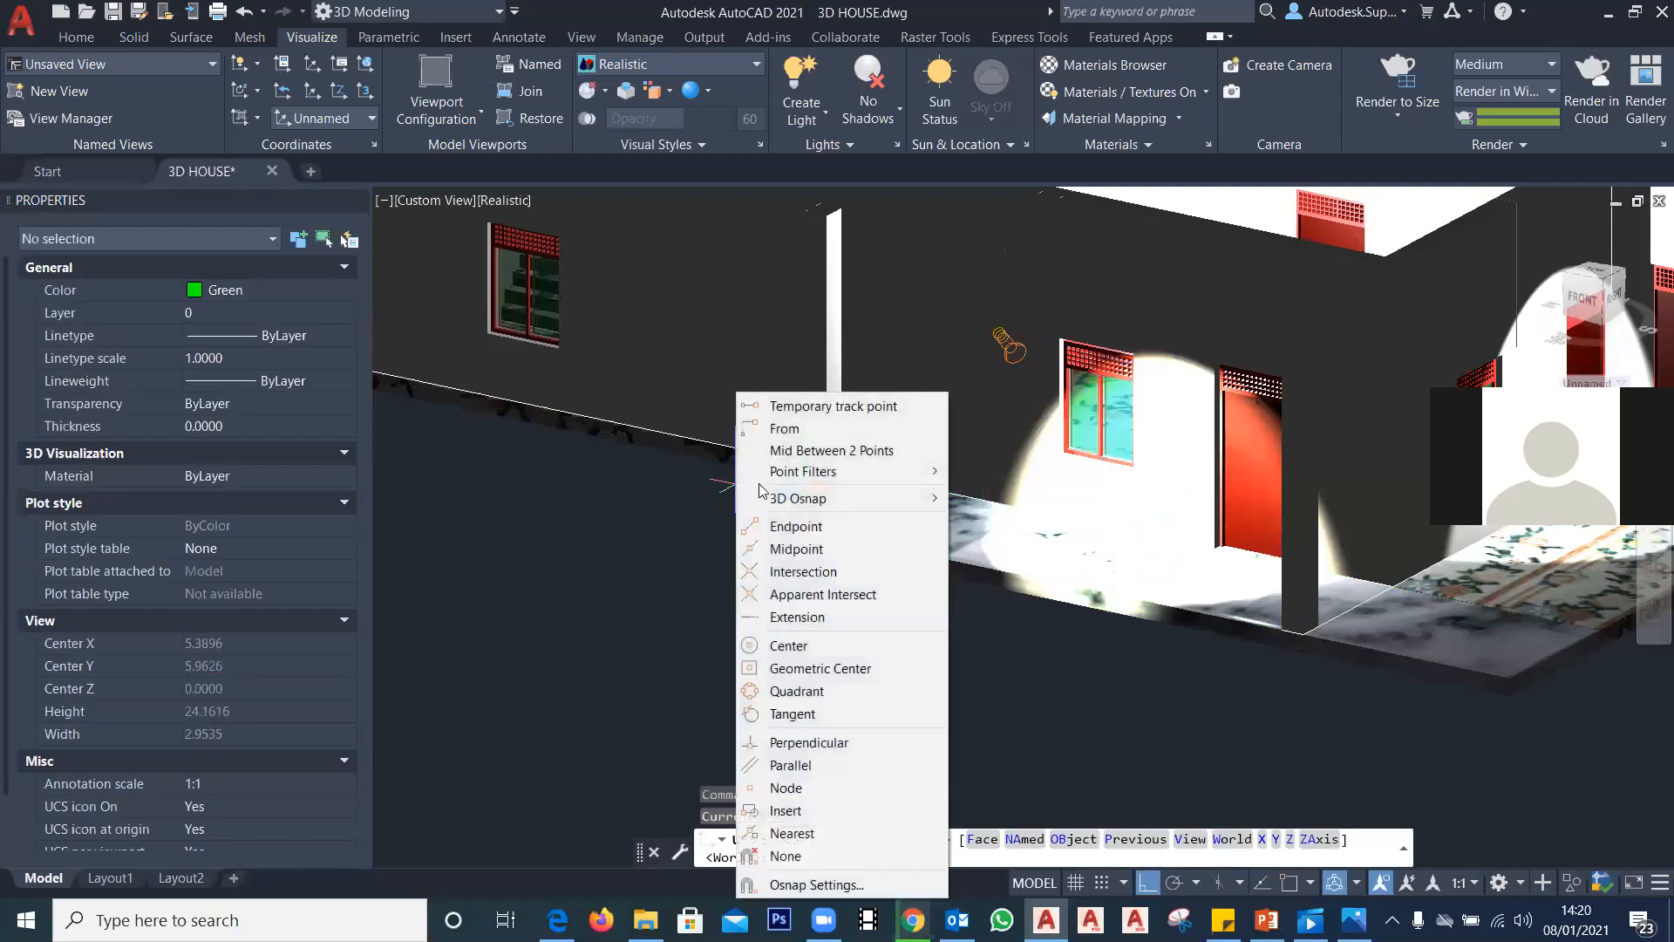
pyautogui.click(782, 526)
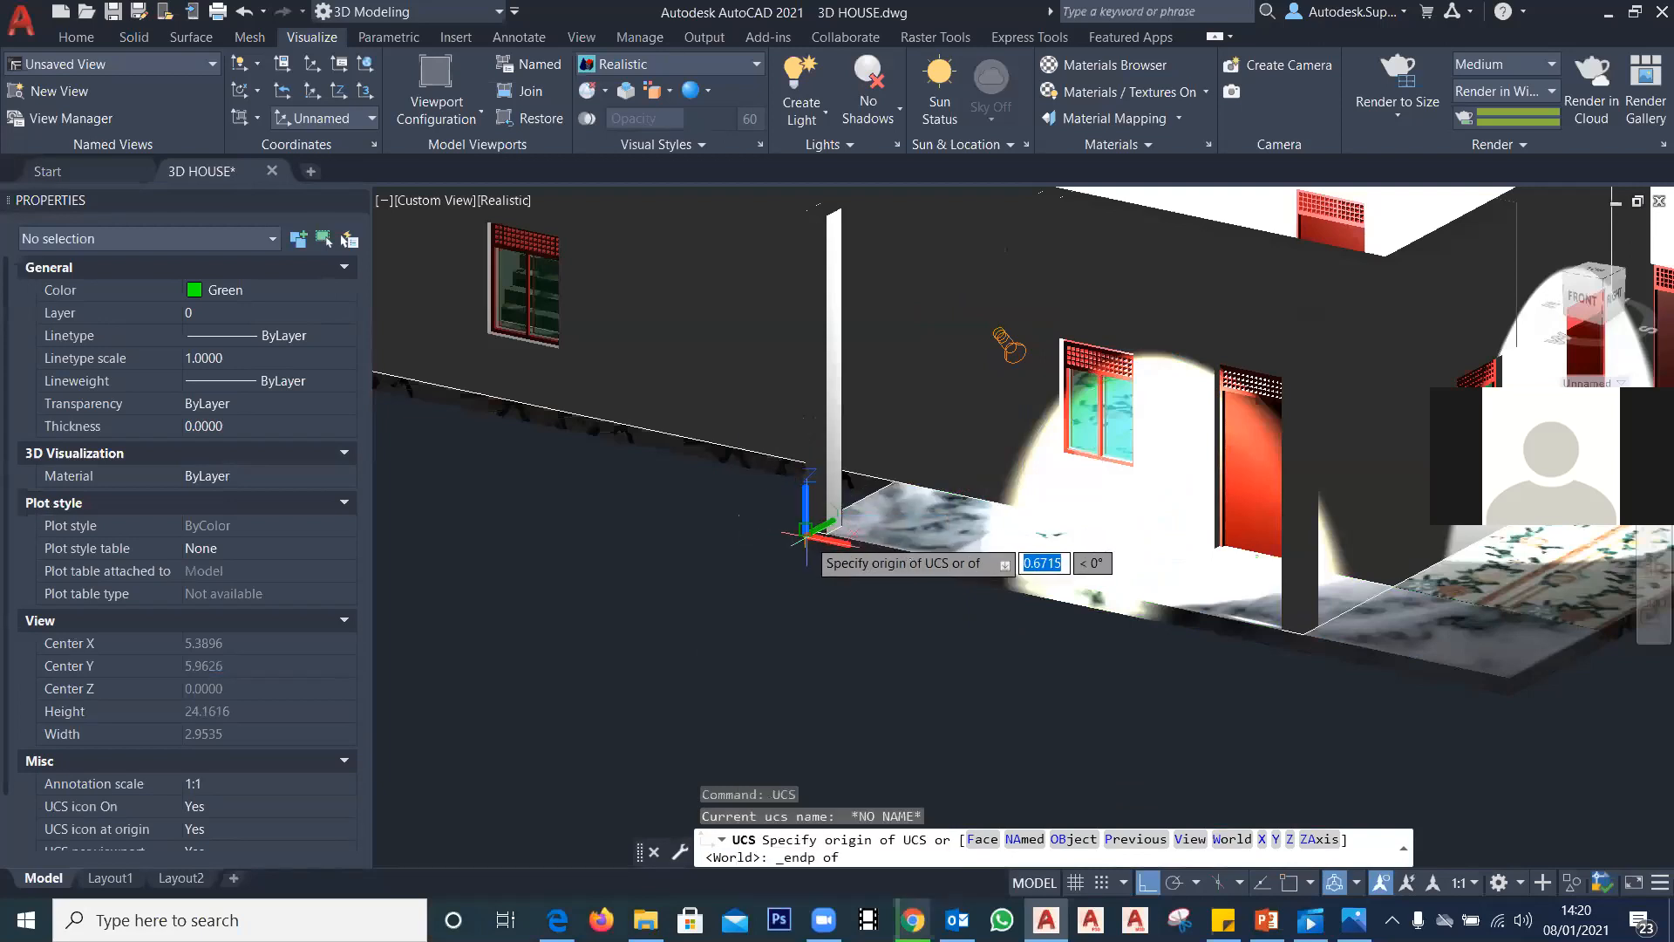
pyautogui.click(797, 528)
pyautogui.click(741, 523)
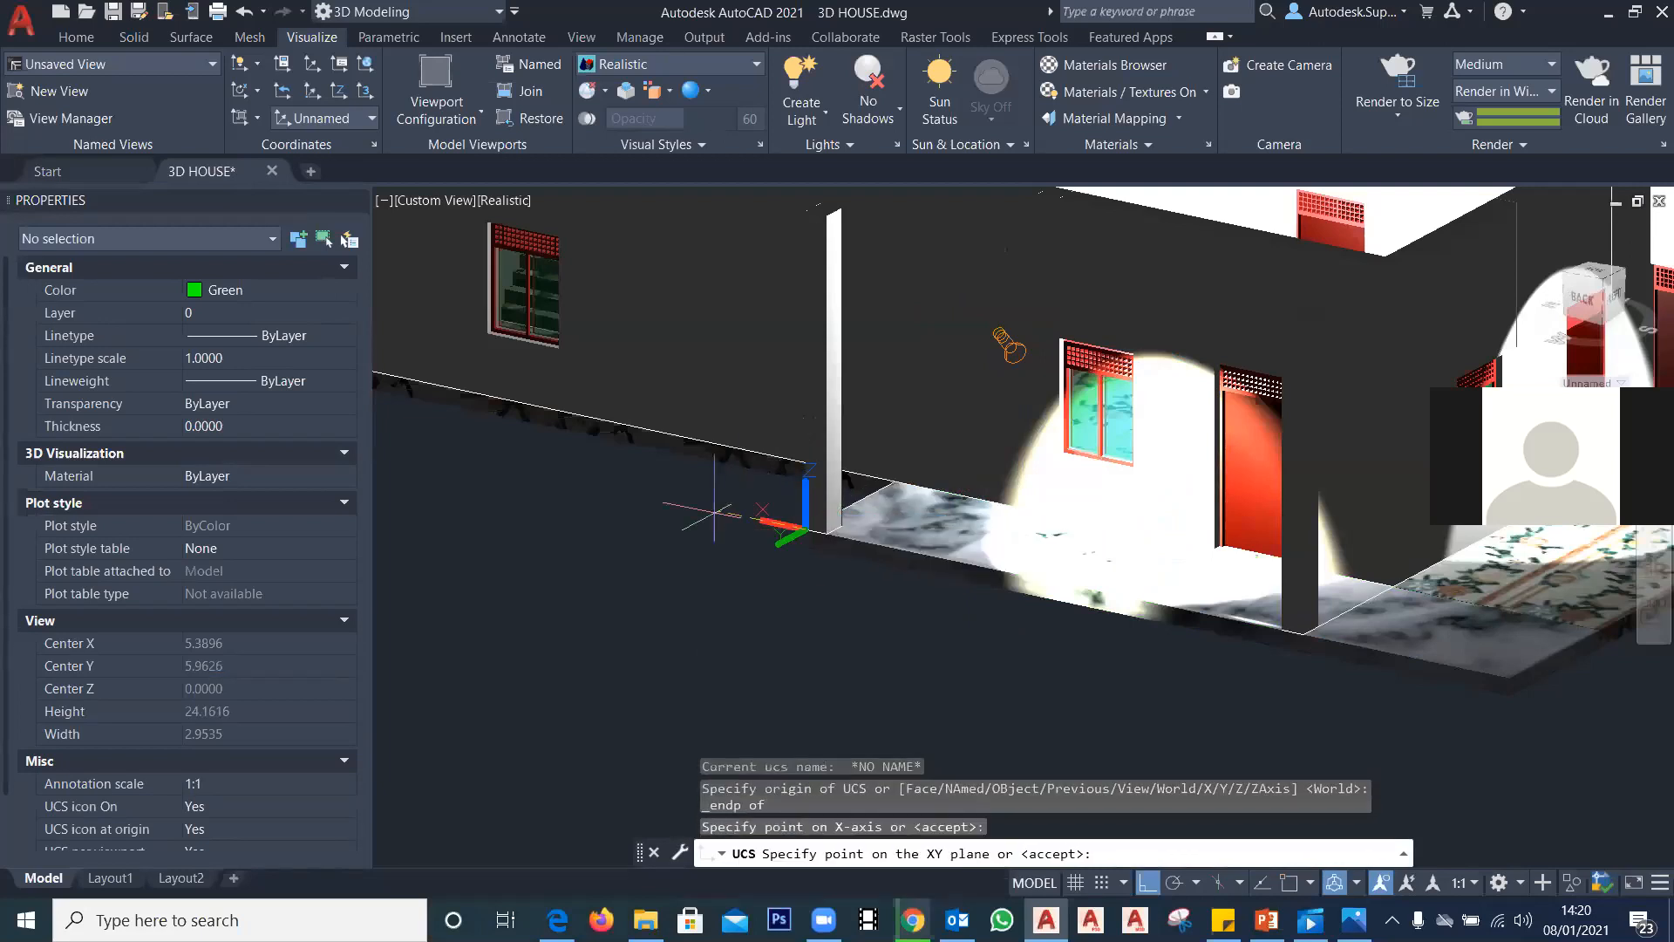
pyautogui.click(722, 577)
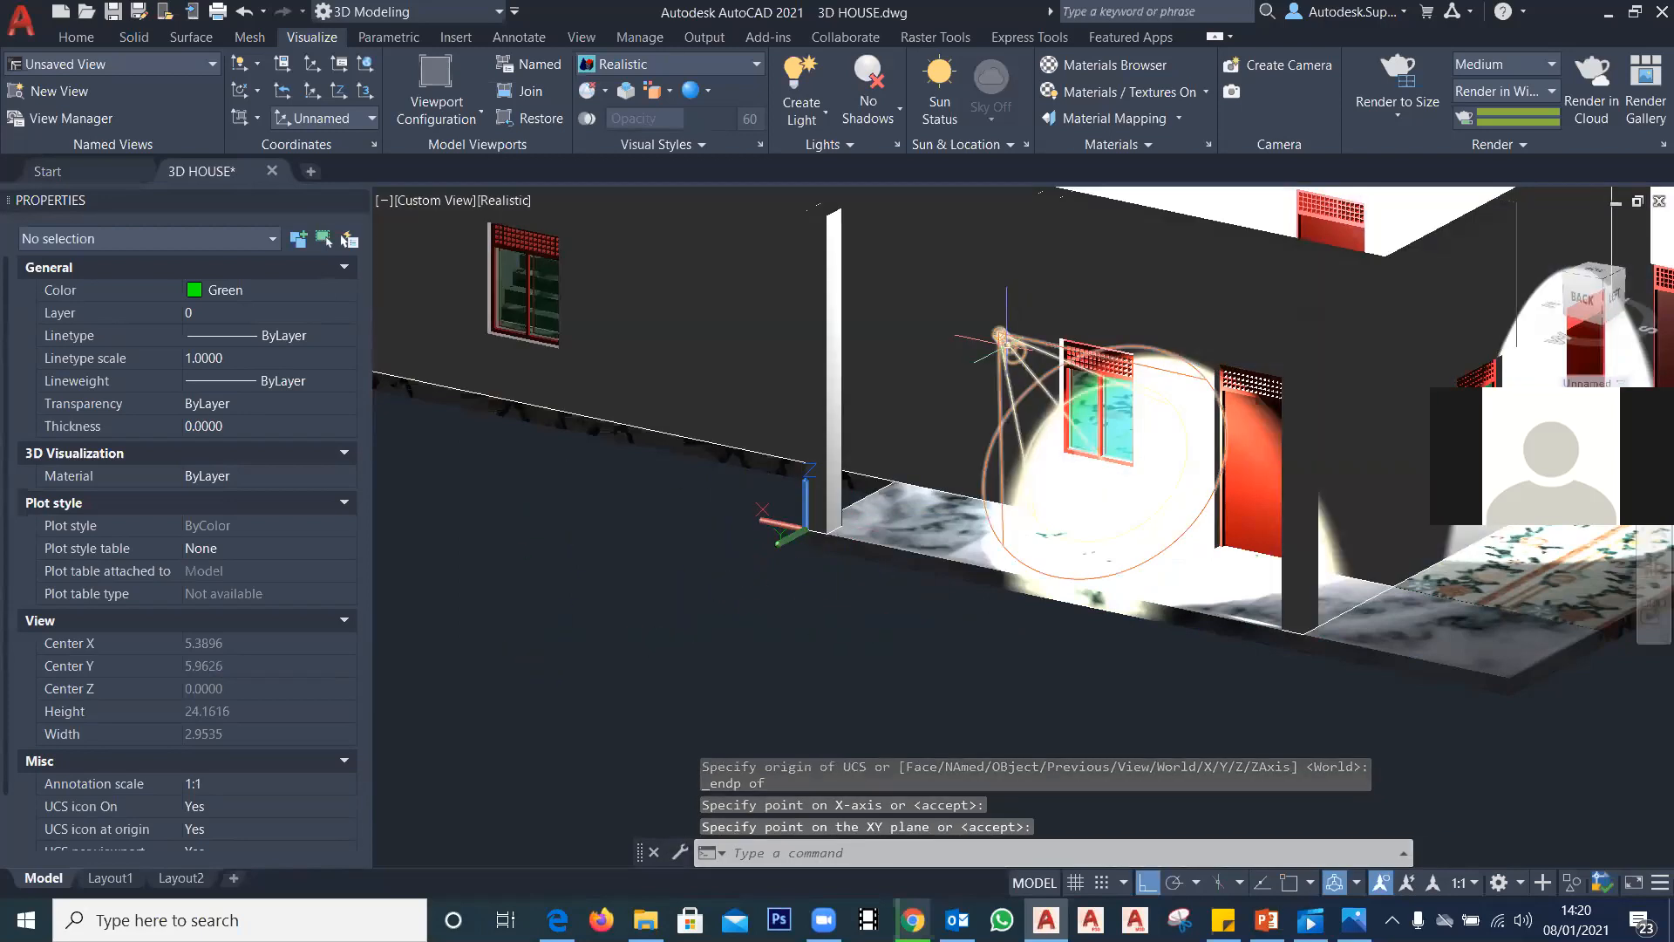
# Step: Set the porch spotlight's Position Z to 10 and clear the selection
pyautogui.click(1004, 343)
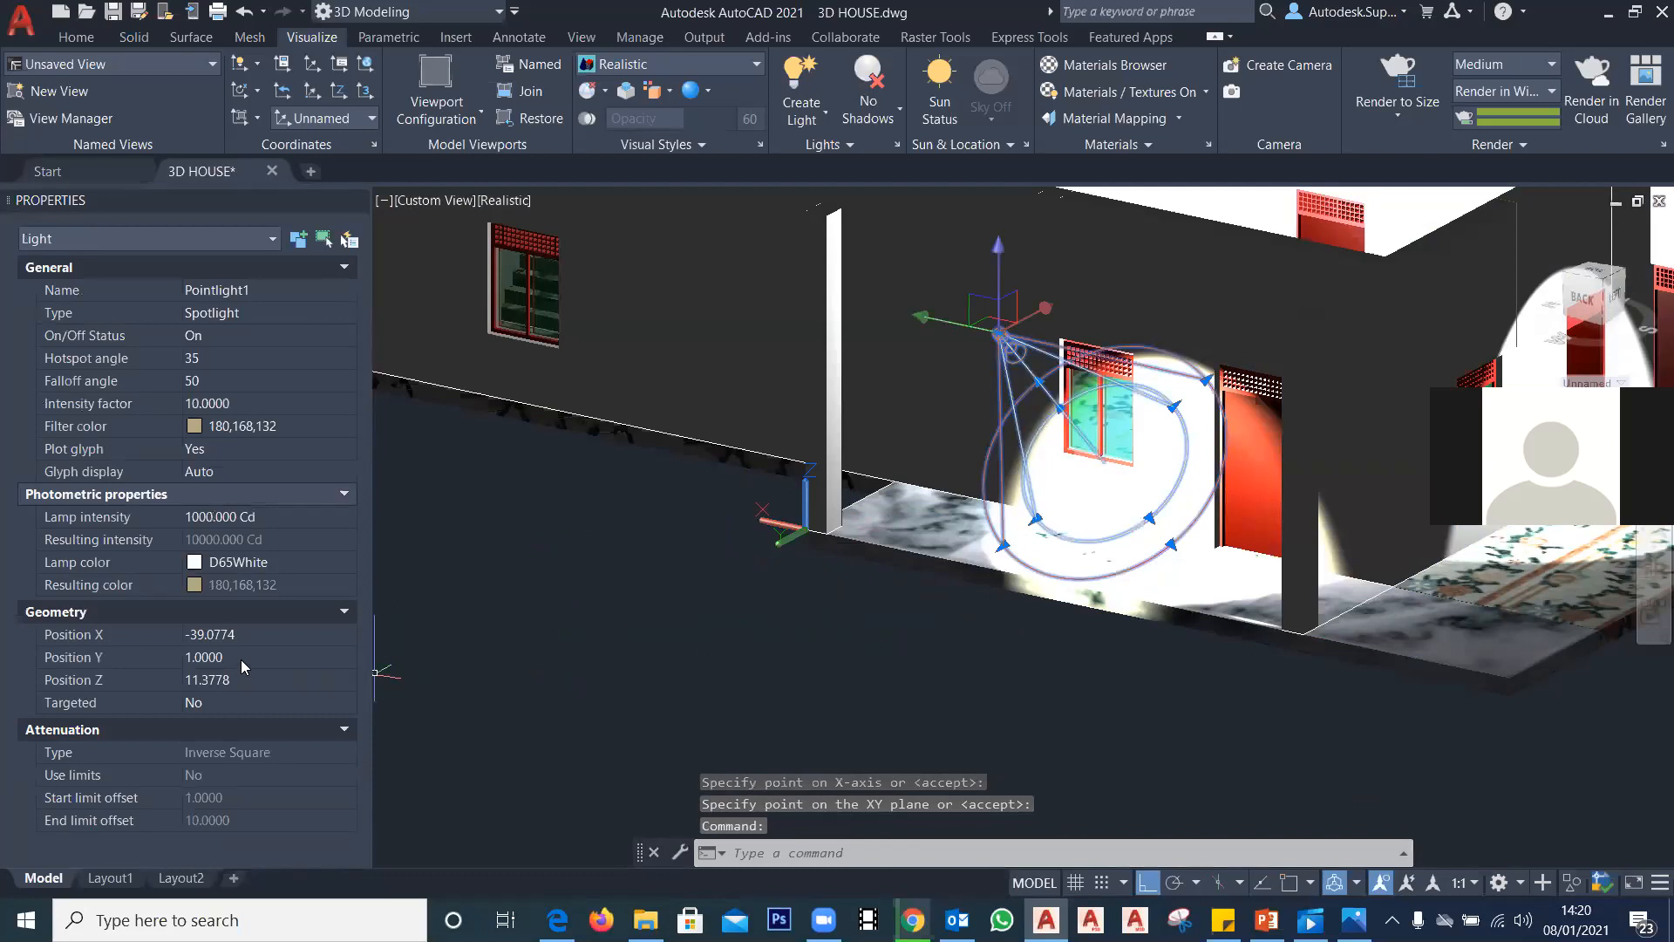
pyautogui.click(243, 659)
pyautogui.click(254, 684)
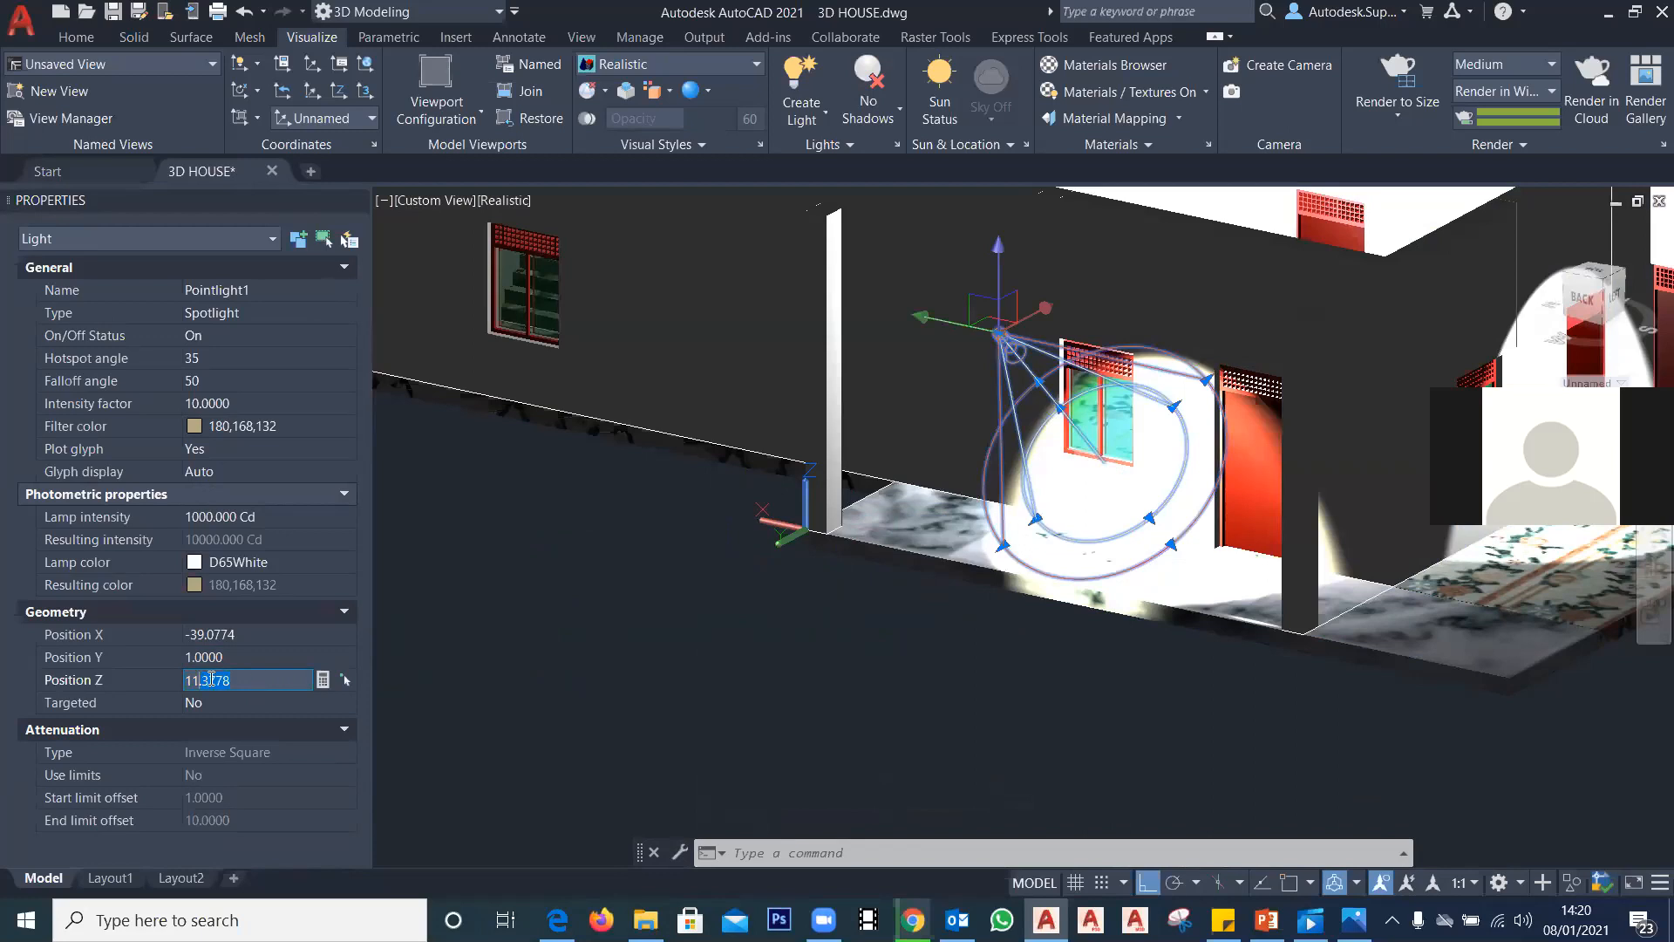
pyautogui.write('10')
pyautogui.press('Return')
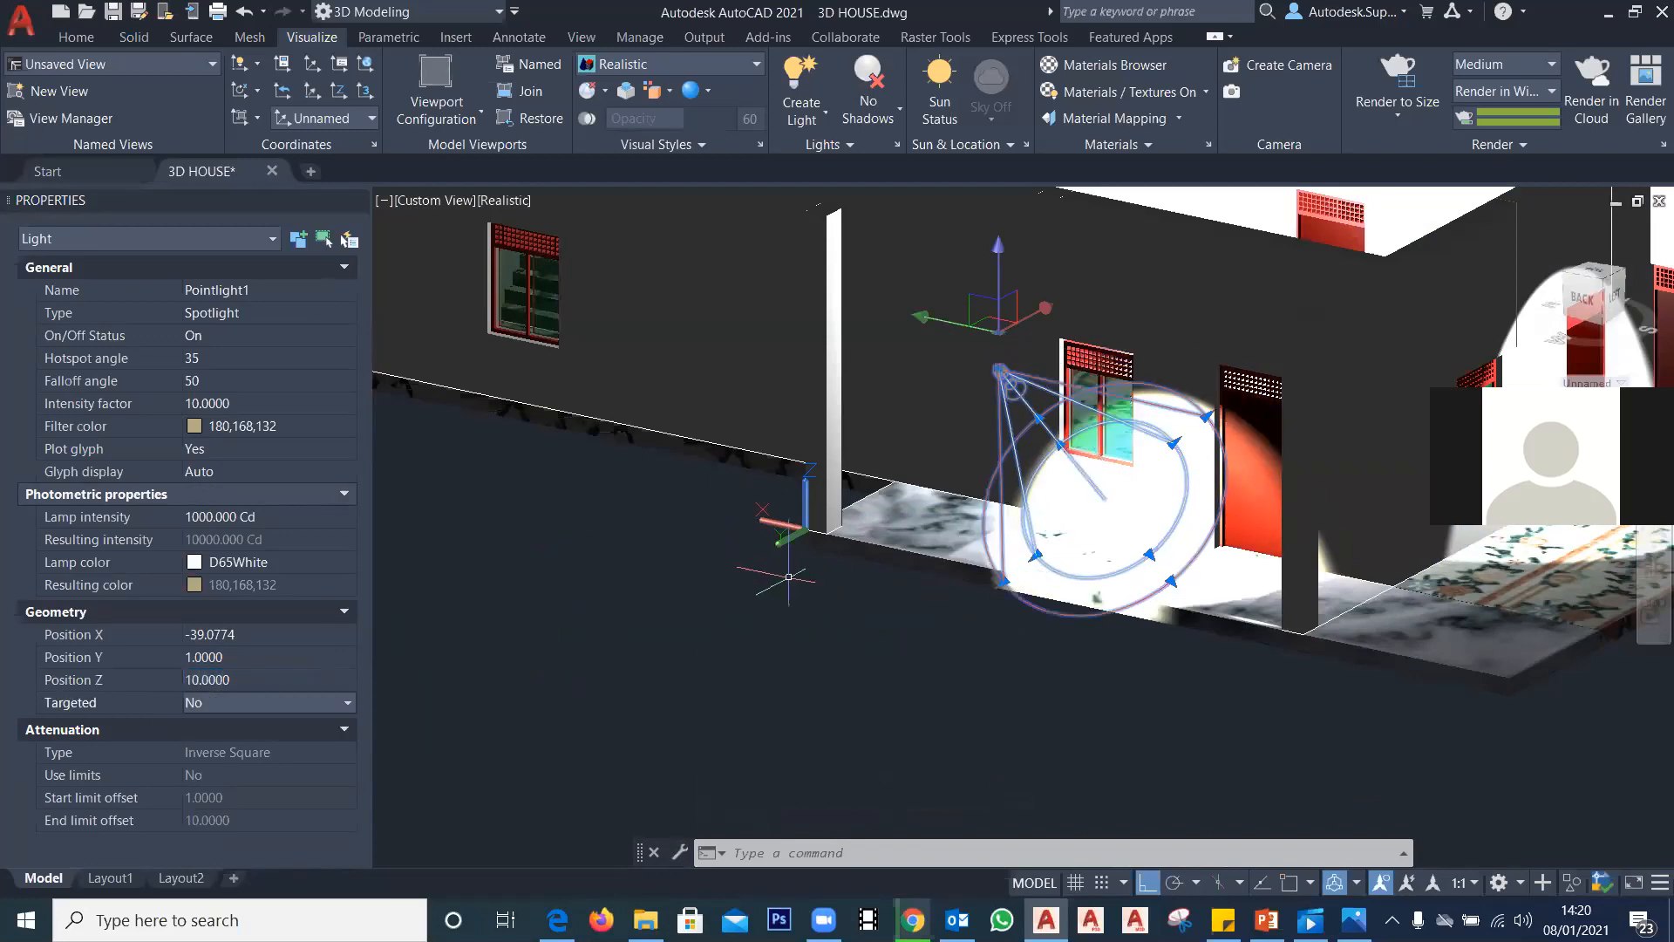
pyautogui.scroll(-5, 959, 501)
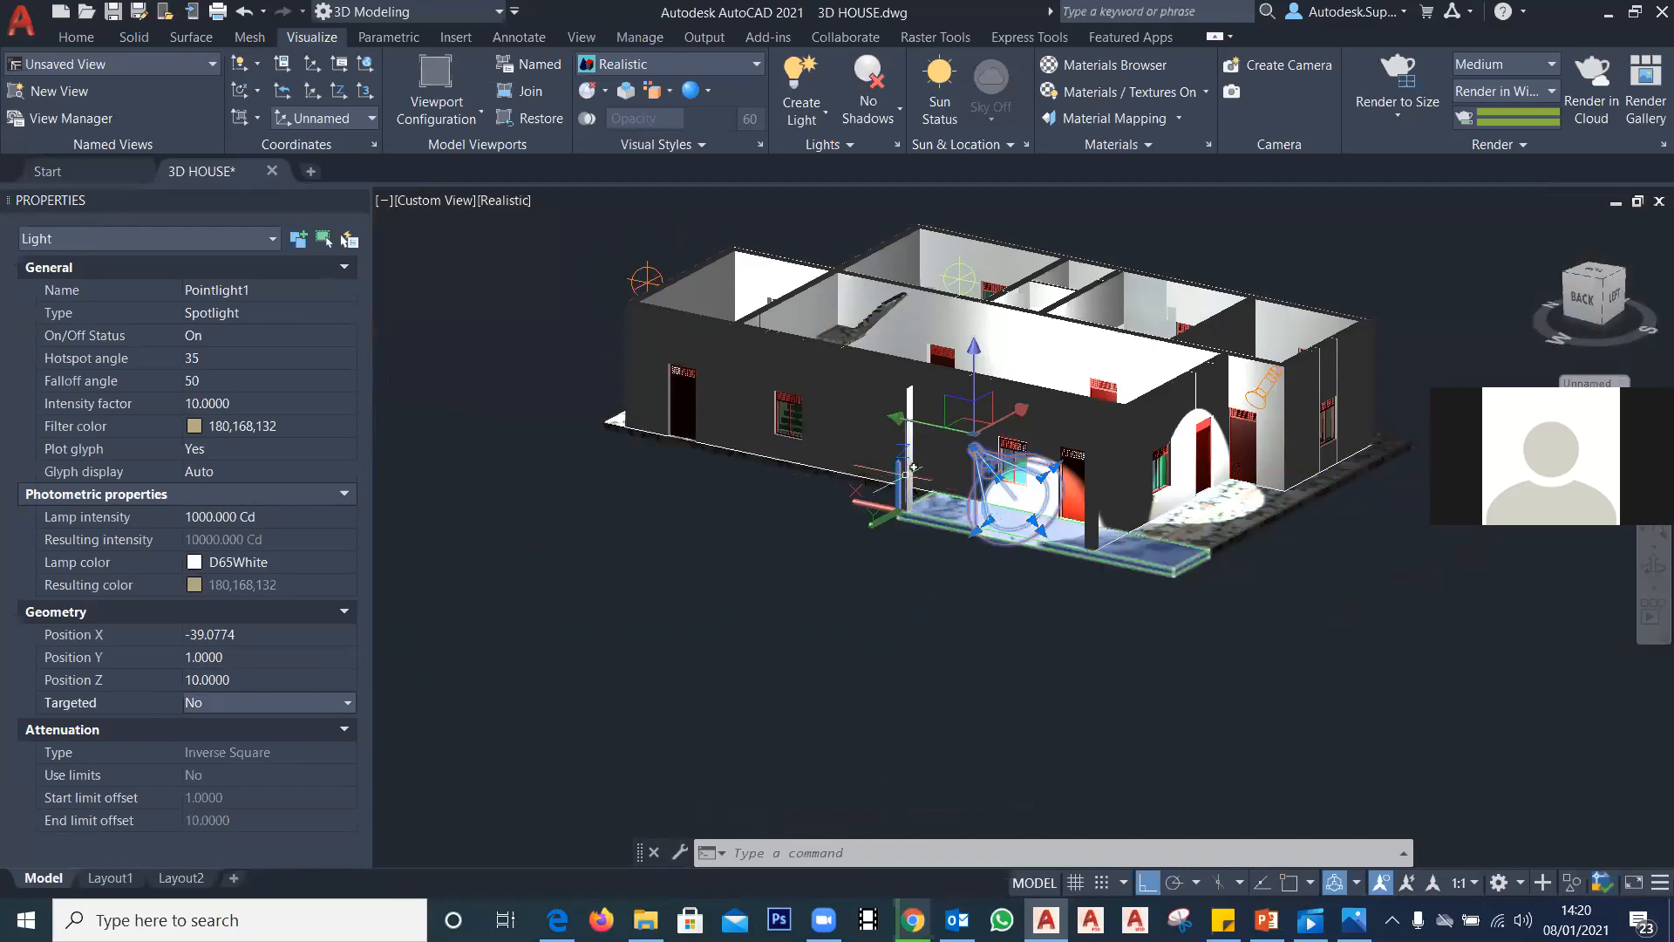
pyautogui.scroll(4, 905, 508)
pyautogui.moveTo(961, 556); pyautogui.dragTo(910, 664, button='middle')
pyautogui.press('Escape')
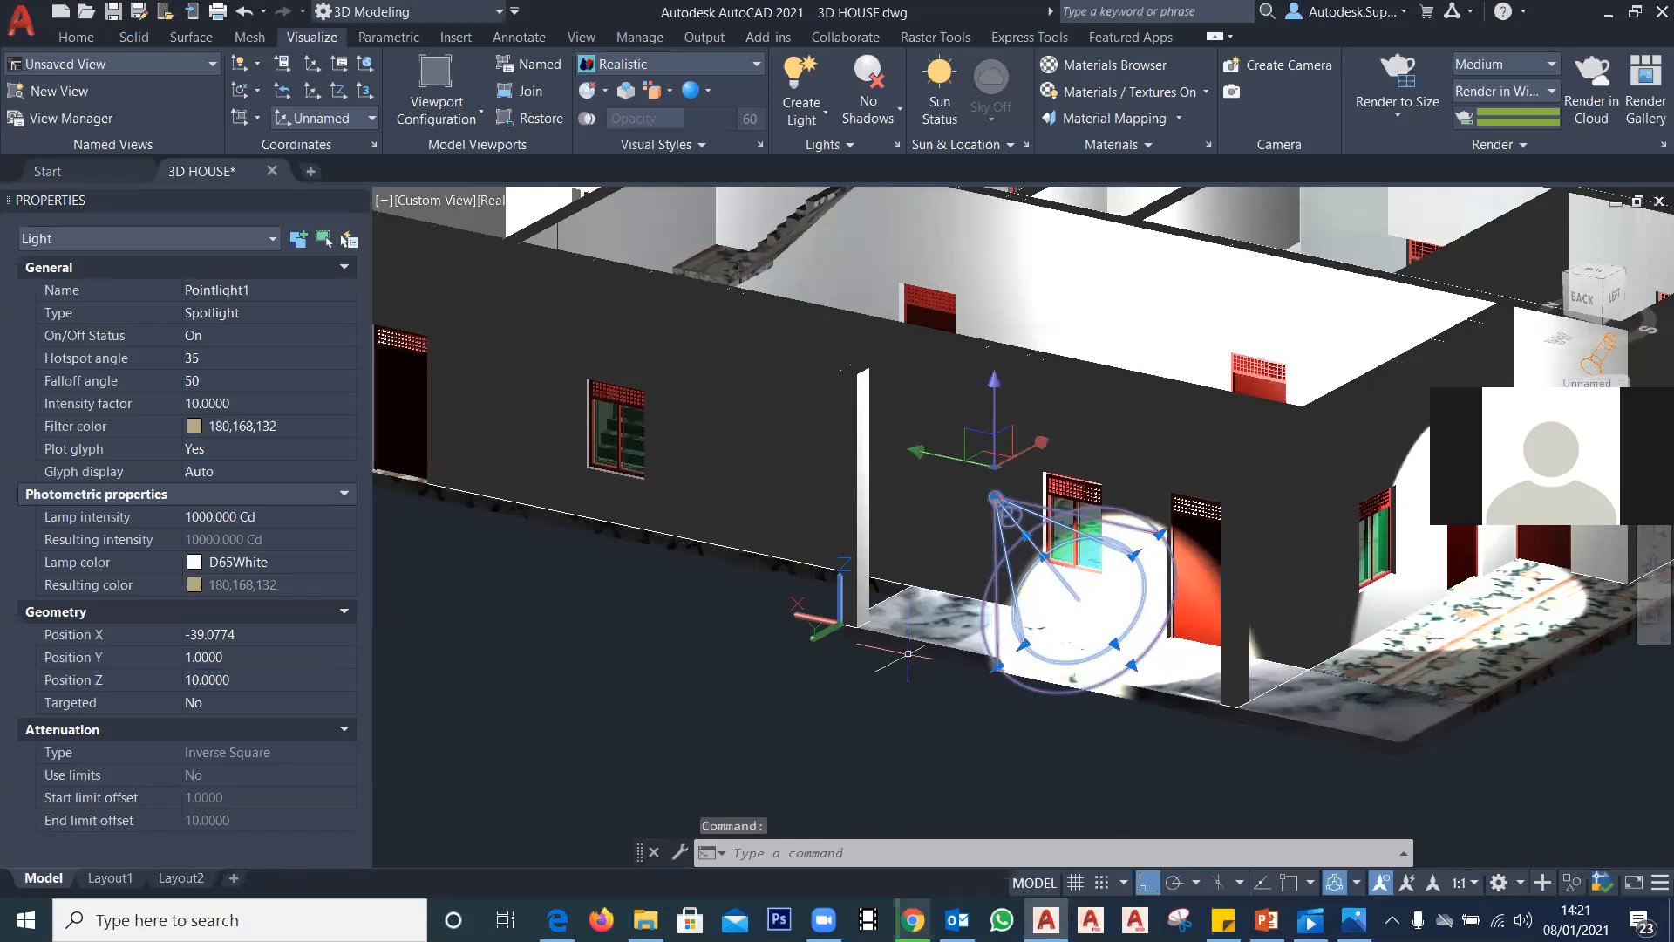
# Step: Hide the UCS icon in the model viewport
pyautogui.click(256, 65)
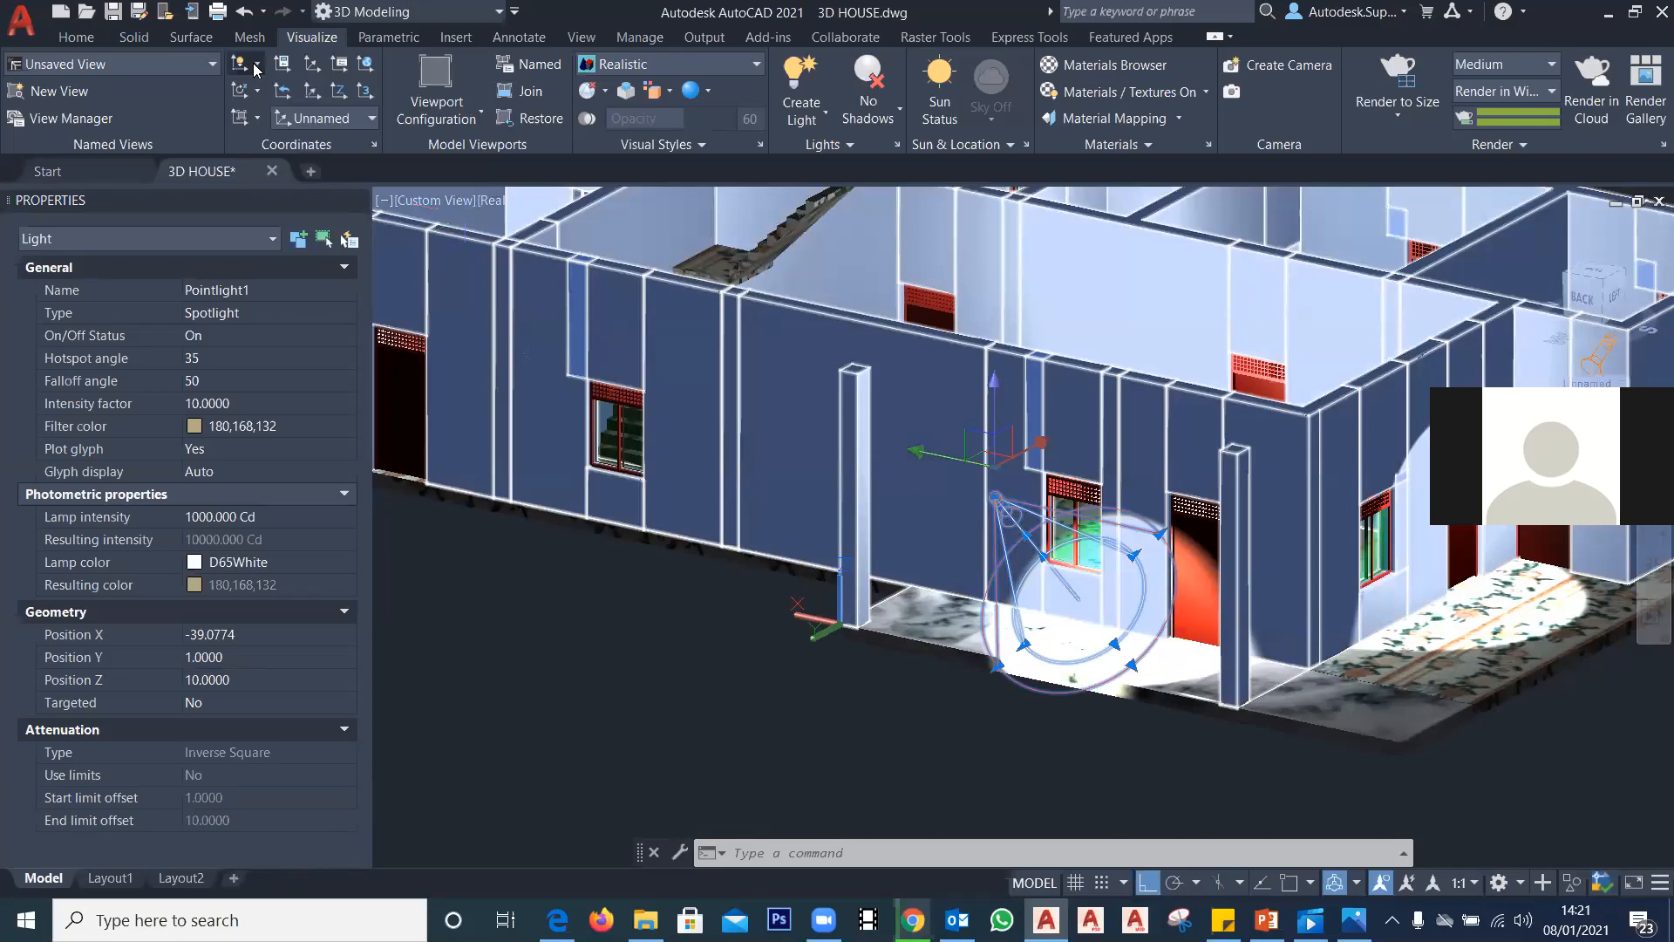
pyautogui.click(266, 190)
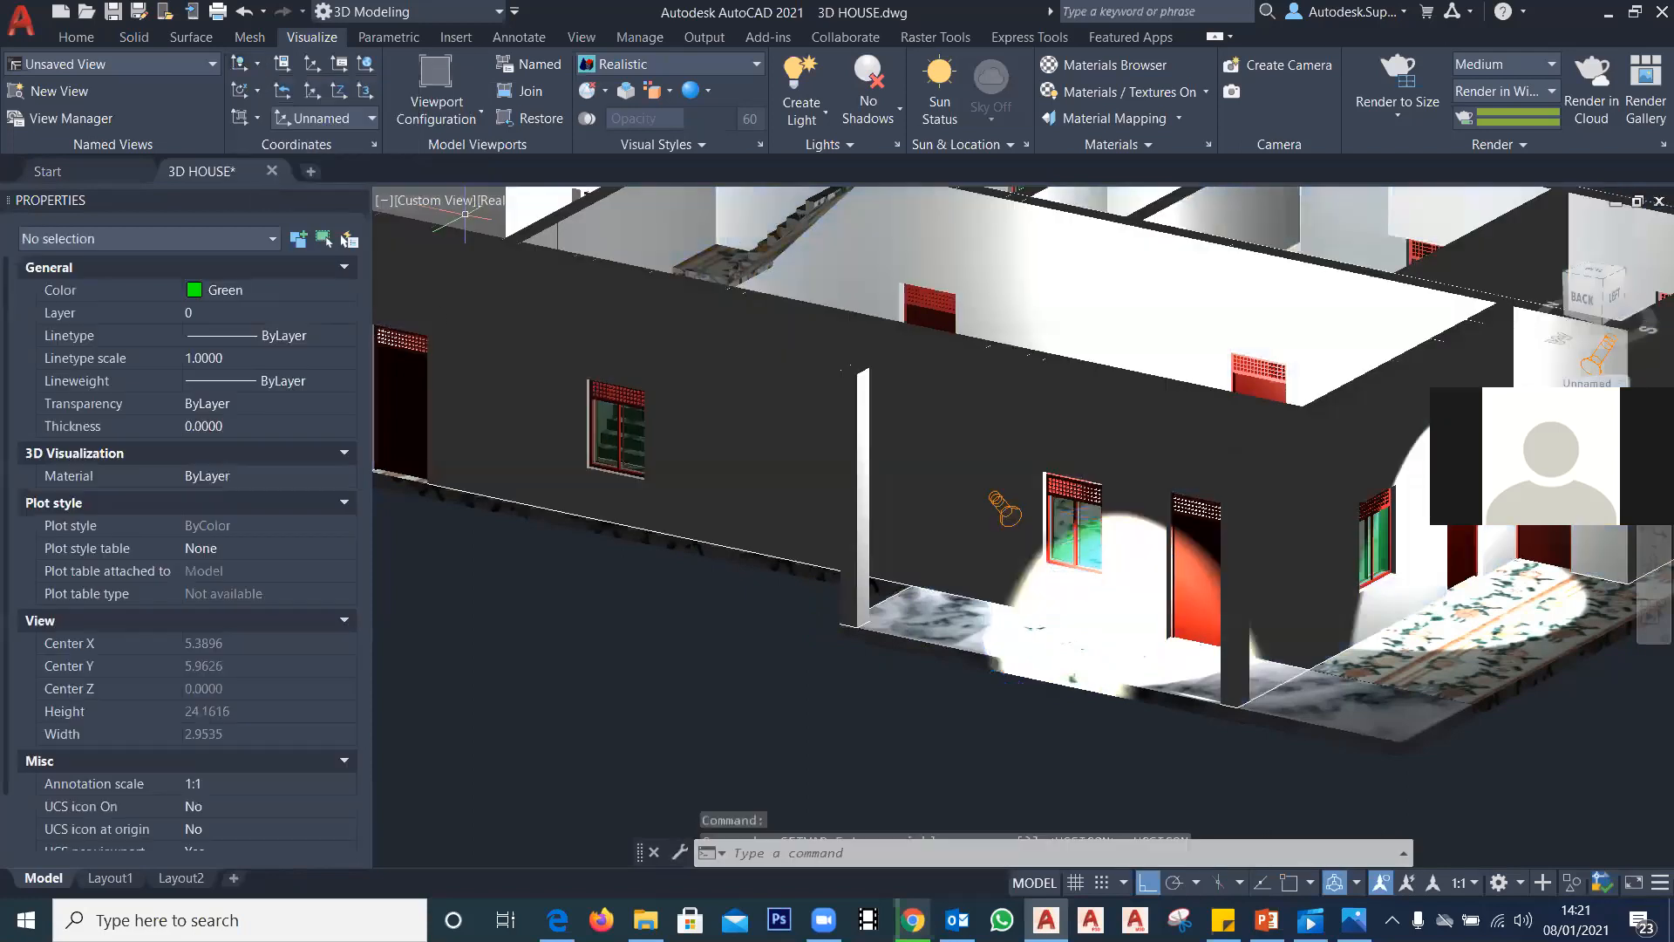
pyautogui.scroll(2, 1038, 544)
pyautogui.scroll(-5, 1038, 544)
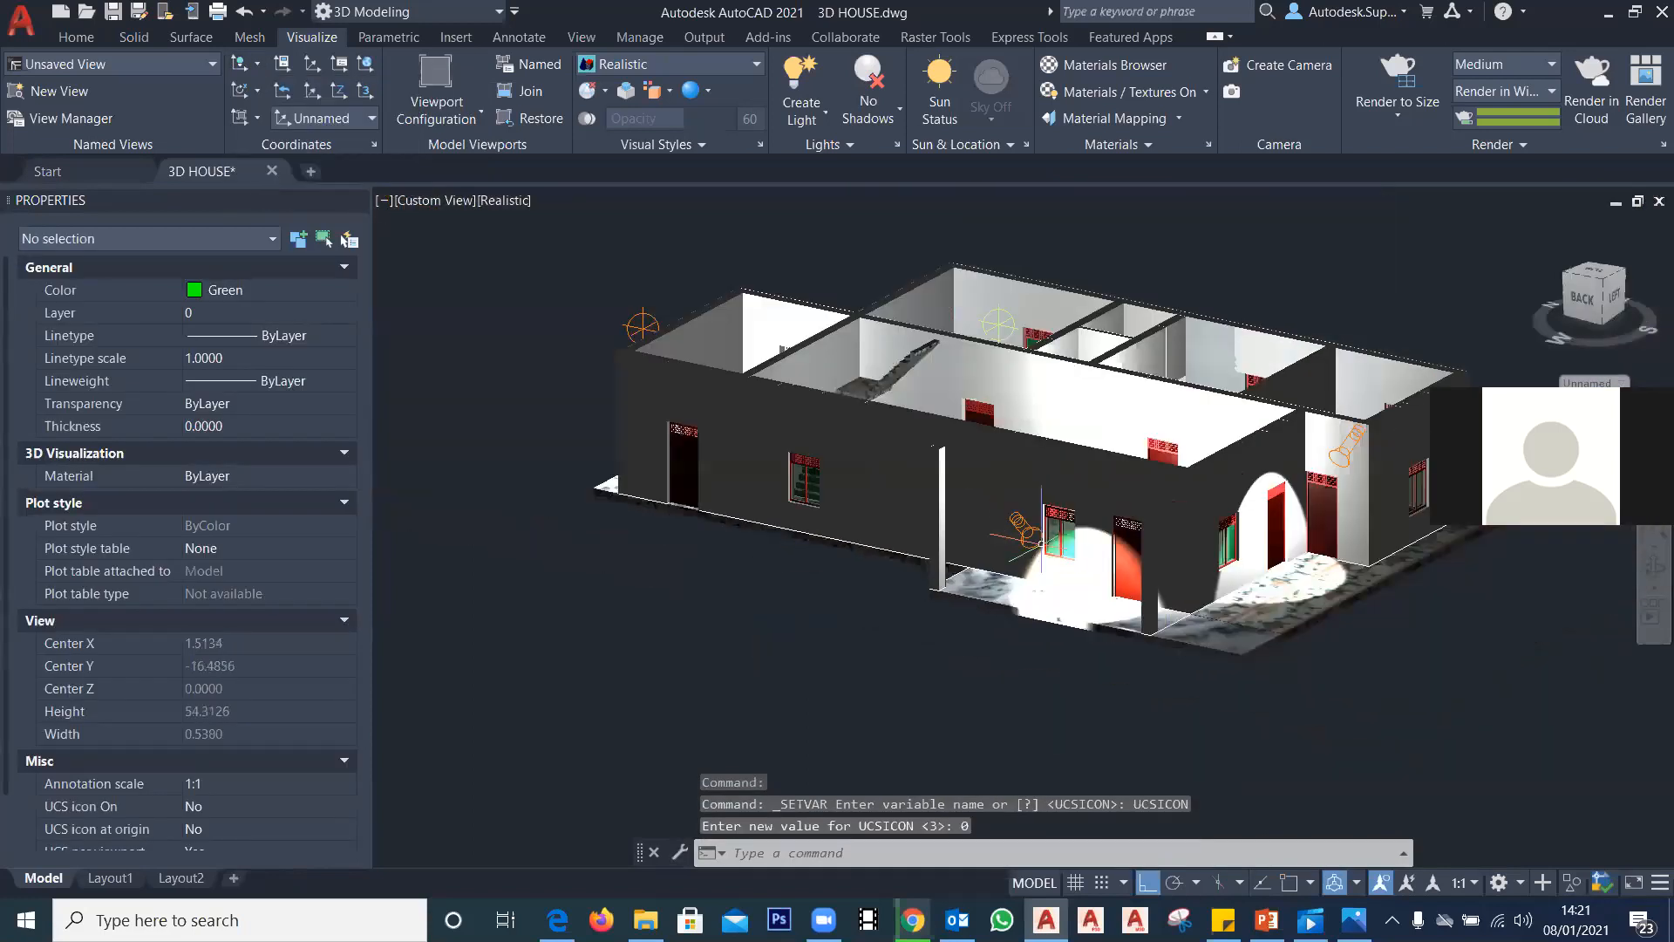
pyautogui.scroll(3, 1038, 544)
pyautogui.scroll(-3, 1110, 607)
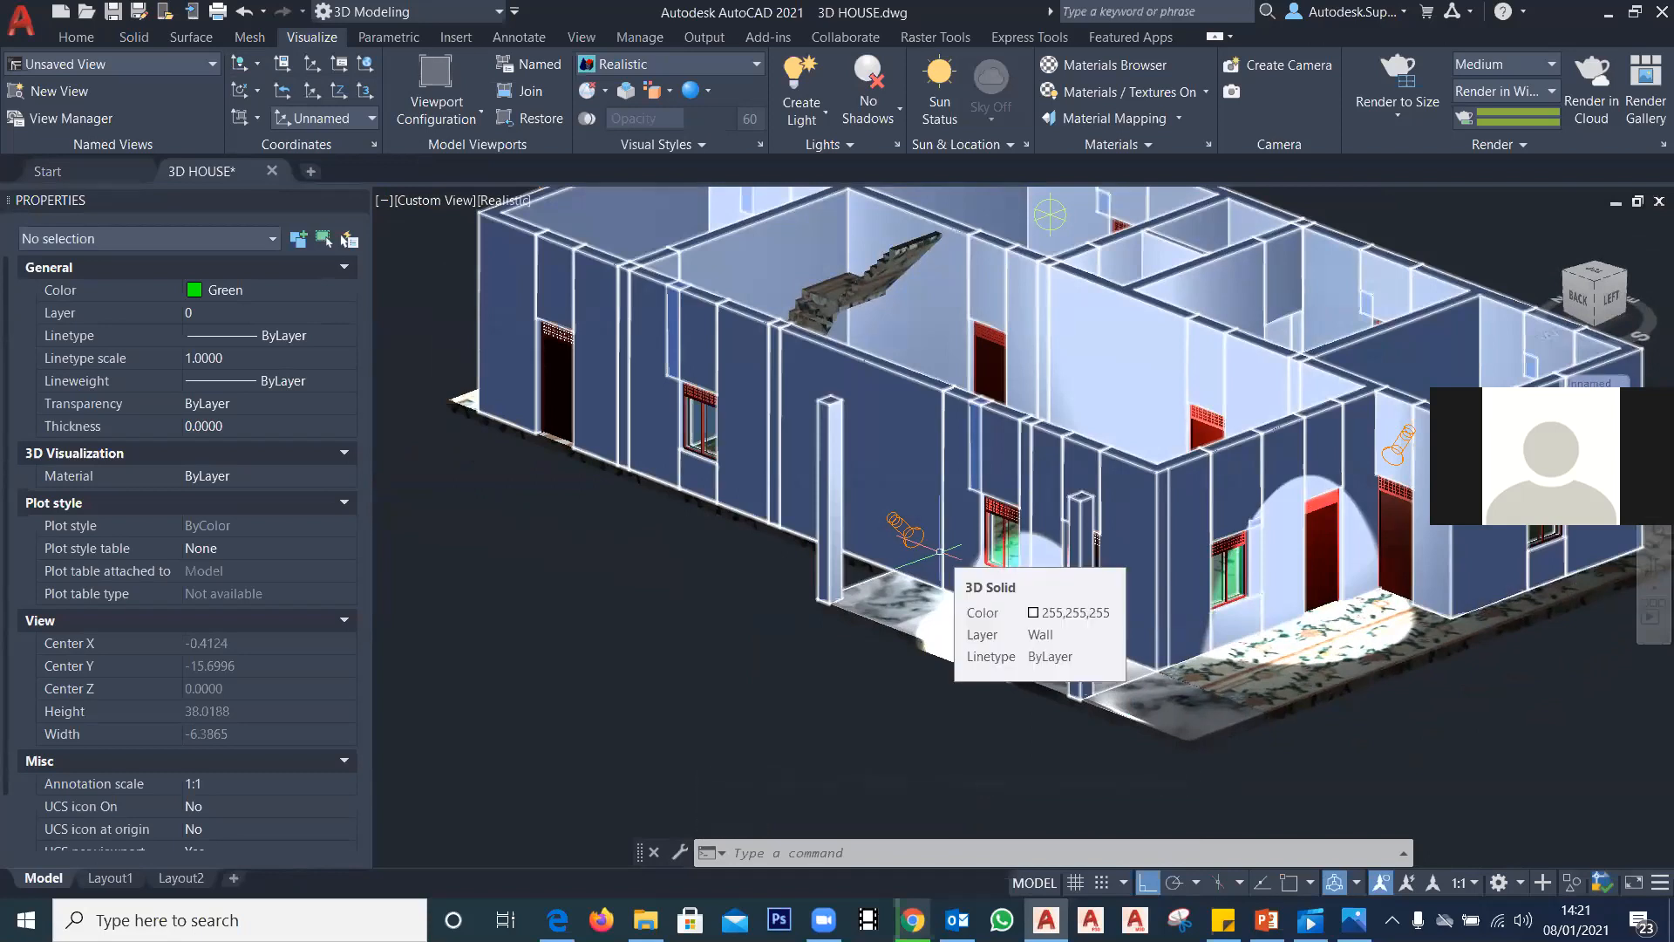
# Step: Switch to PowerPoint to check the Tips Render AutoCAD 2021 slide, and return to the 3D HOUSE drawing in AutoCAD
pyautogui.moveTo(1267, 920)
pyautogui.click(1249, 851)
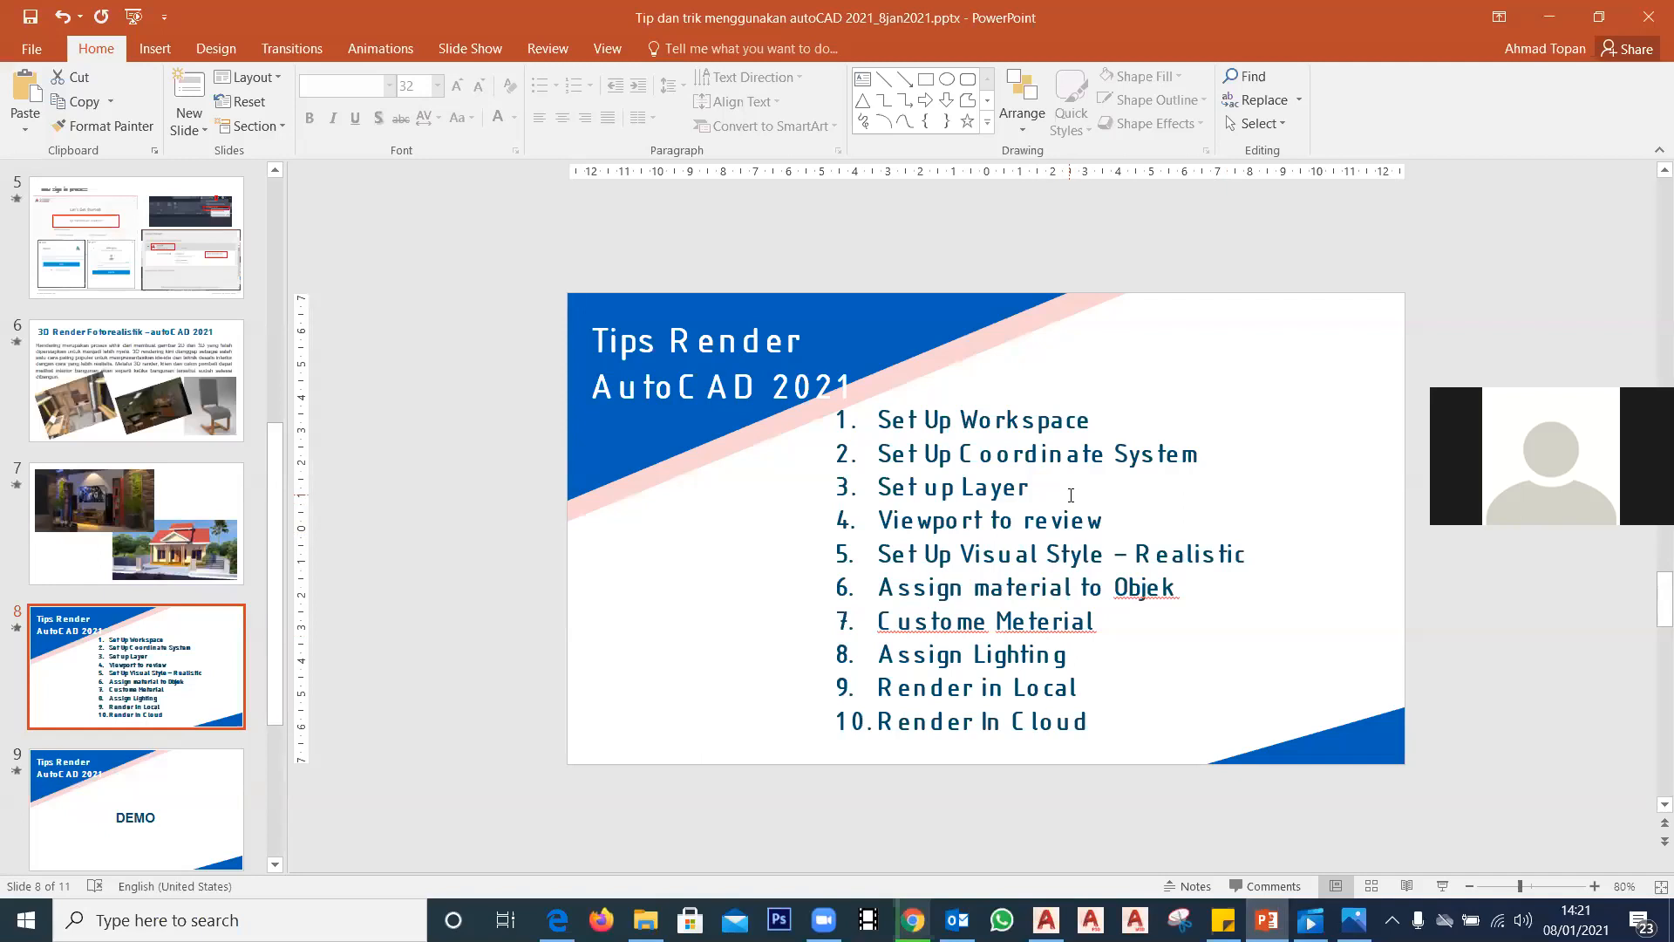
pyautogui.click(1046, 919)
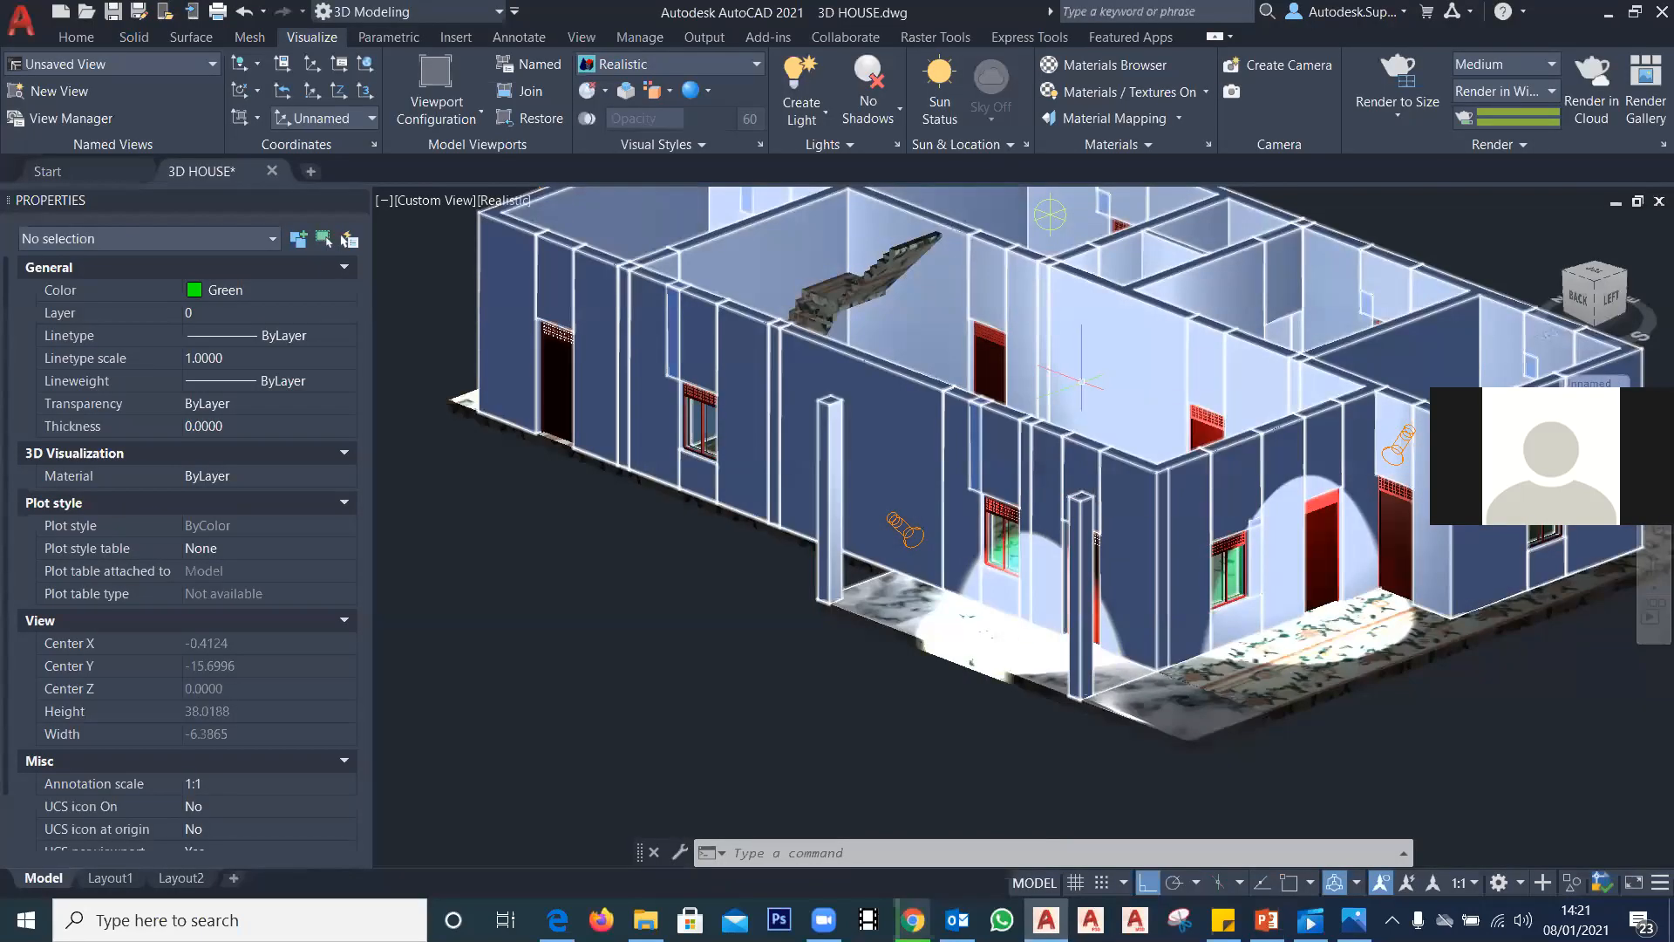
# Step: Restore the AutoCAD window from its maximized state and move it down to uncover the PowerPoint ribbon headings
pyautogui.click(1636, 12)
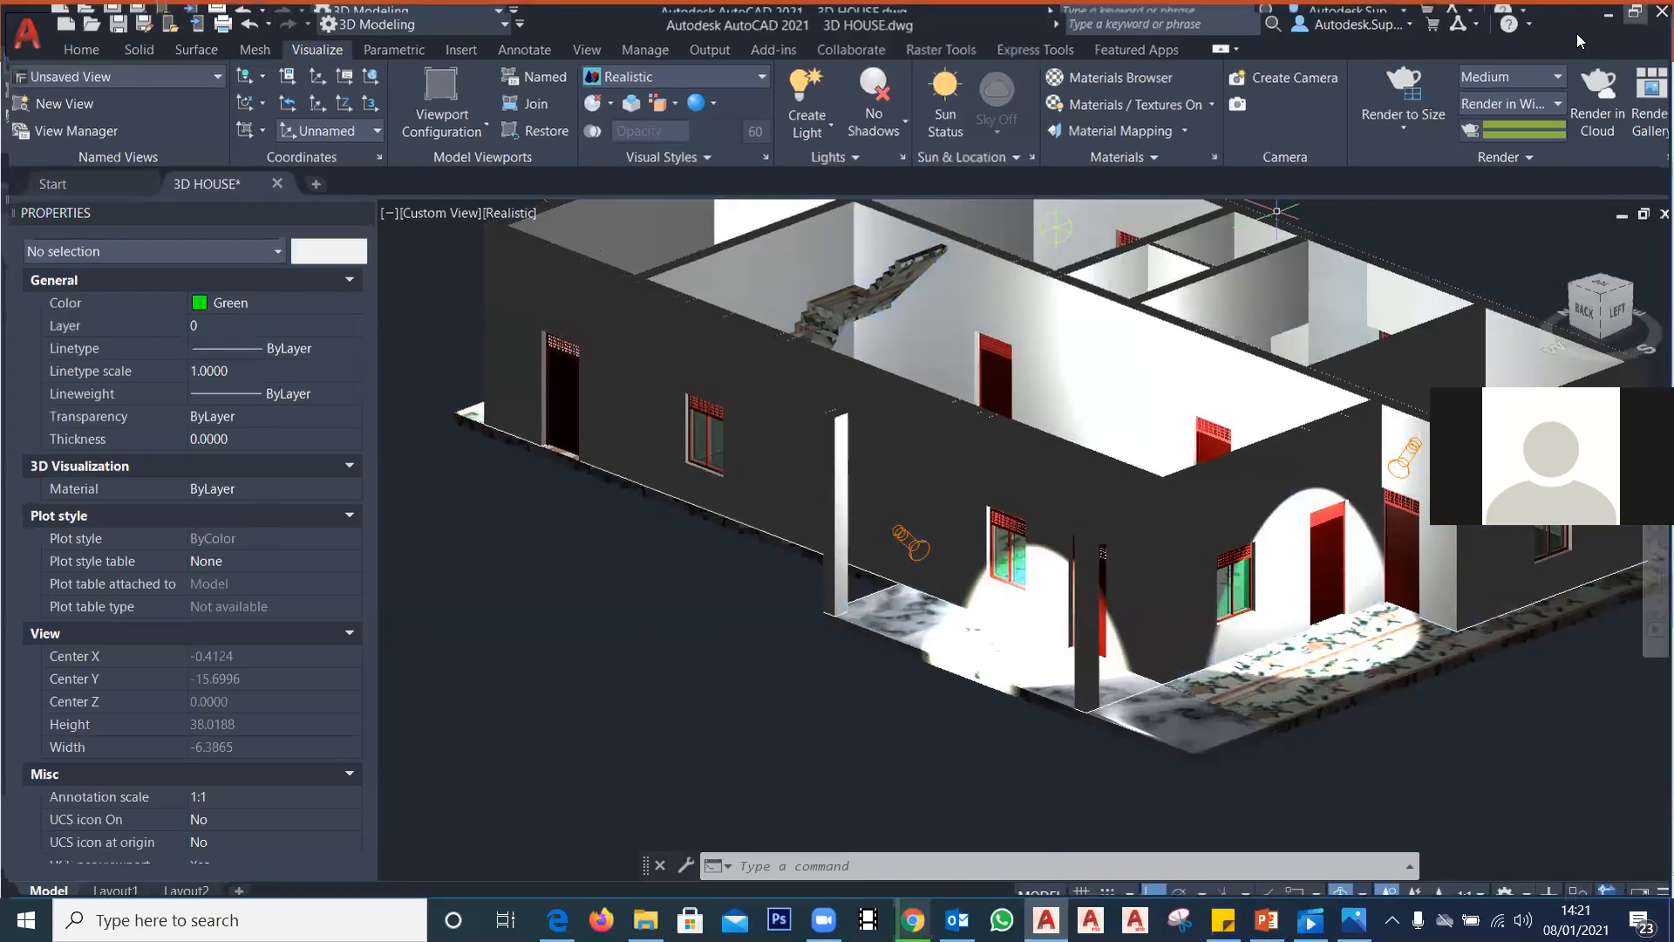
pyautogui.moveTo(1551, 10); pyautogui.dragTo(1551, 82)
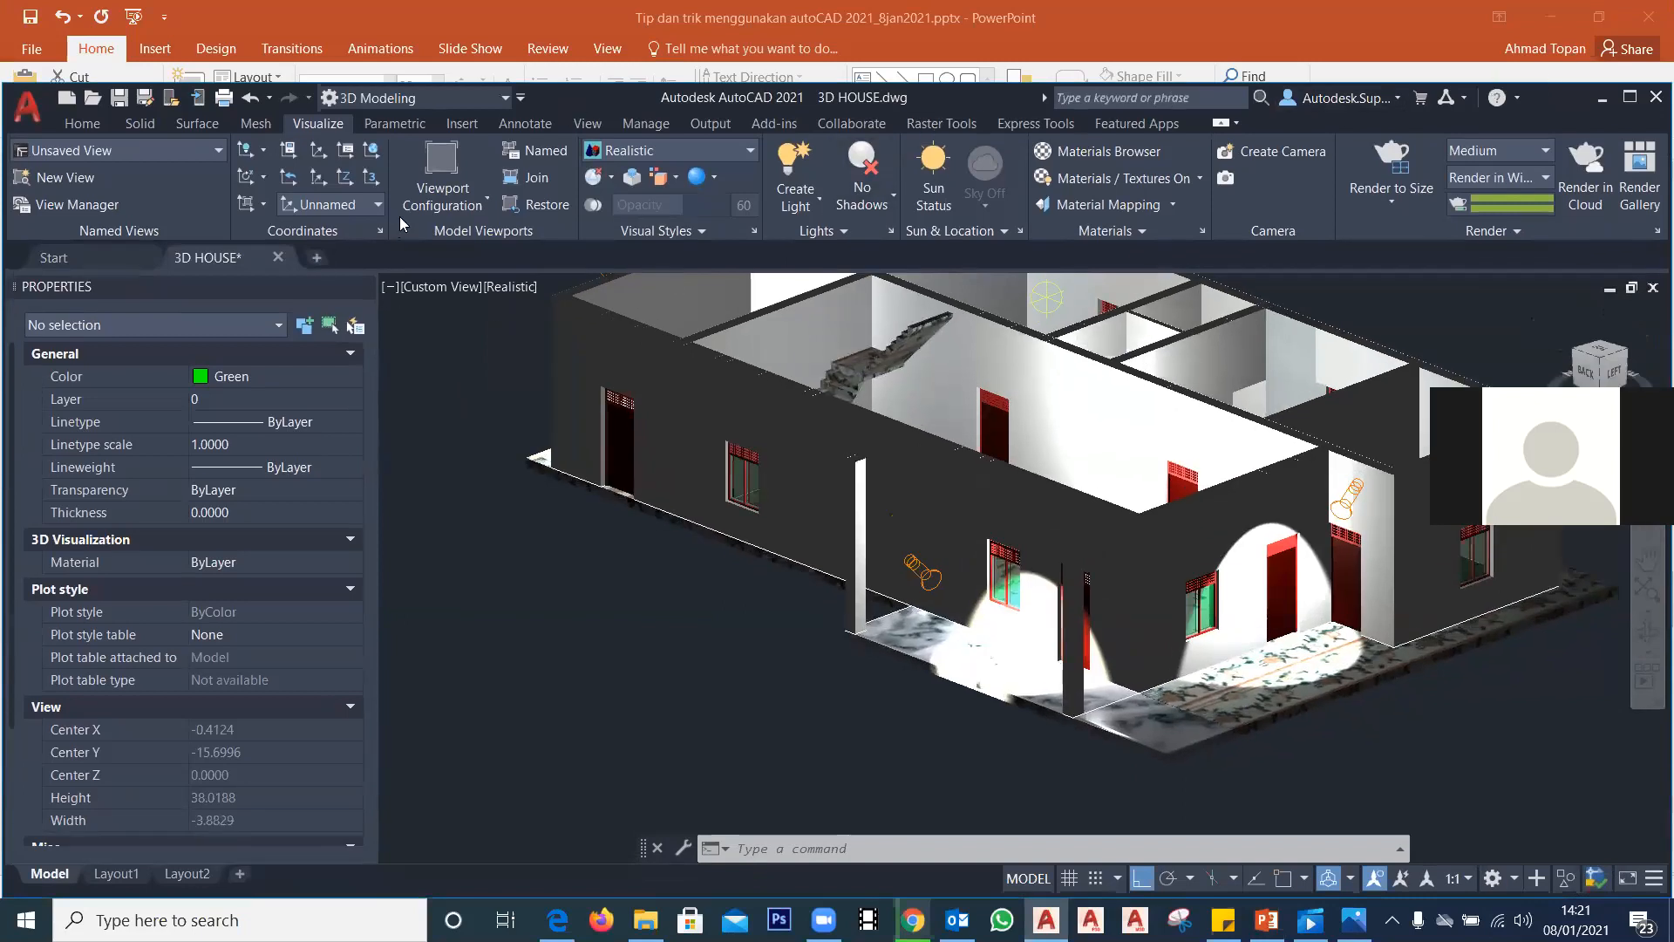
# Step: Turn off the Wall, Door and window, and Floor layers
pyautogui.click(82, 123)
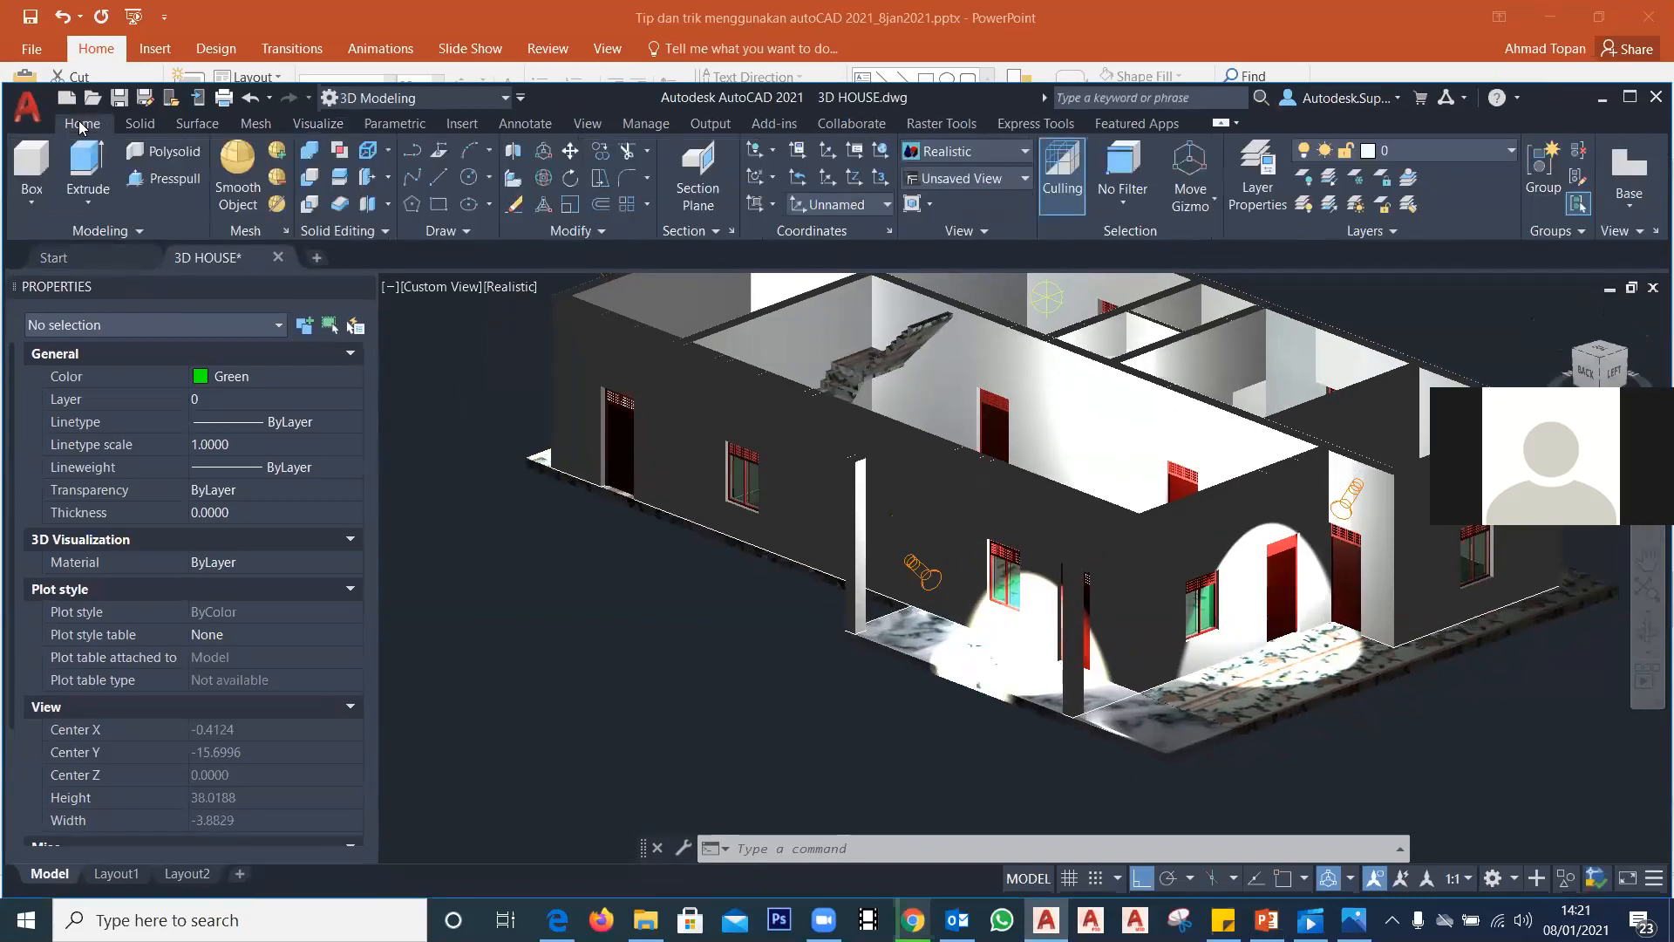
pyautogui.click(1477, 149)
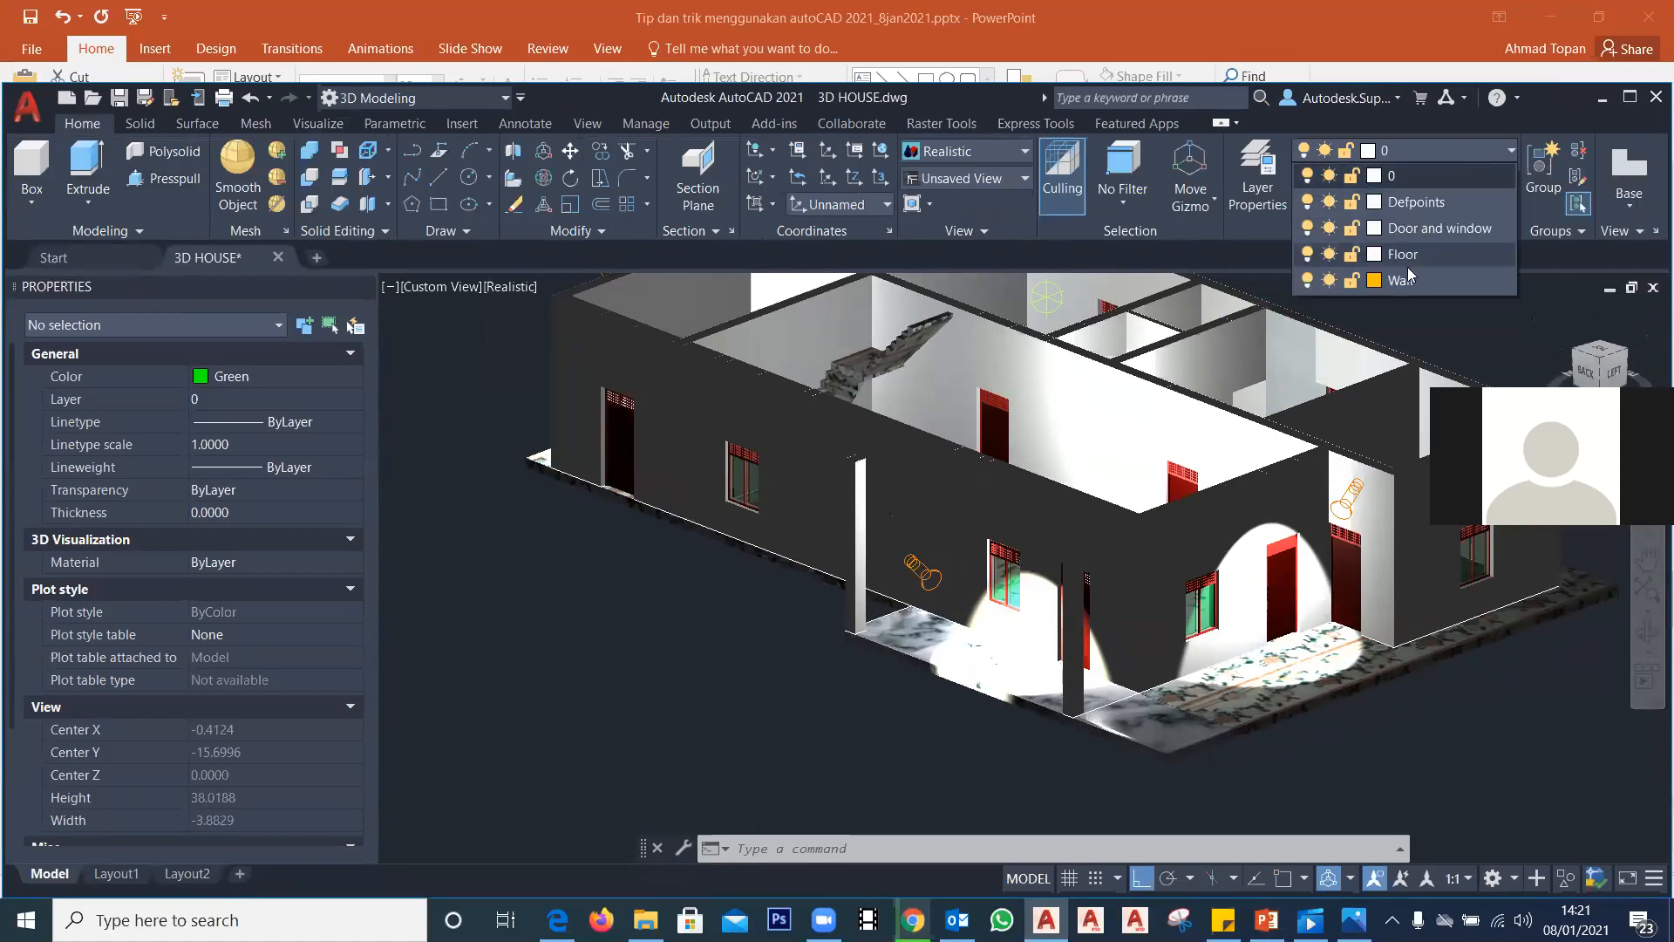
pyautogui.click(1307, 280)
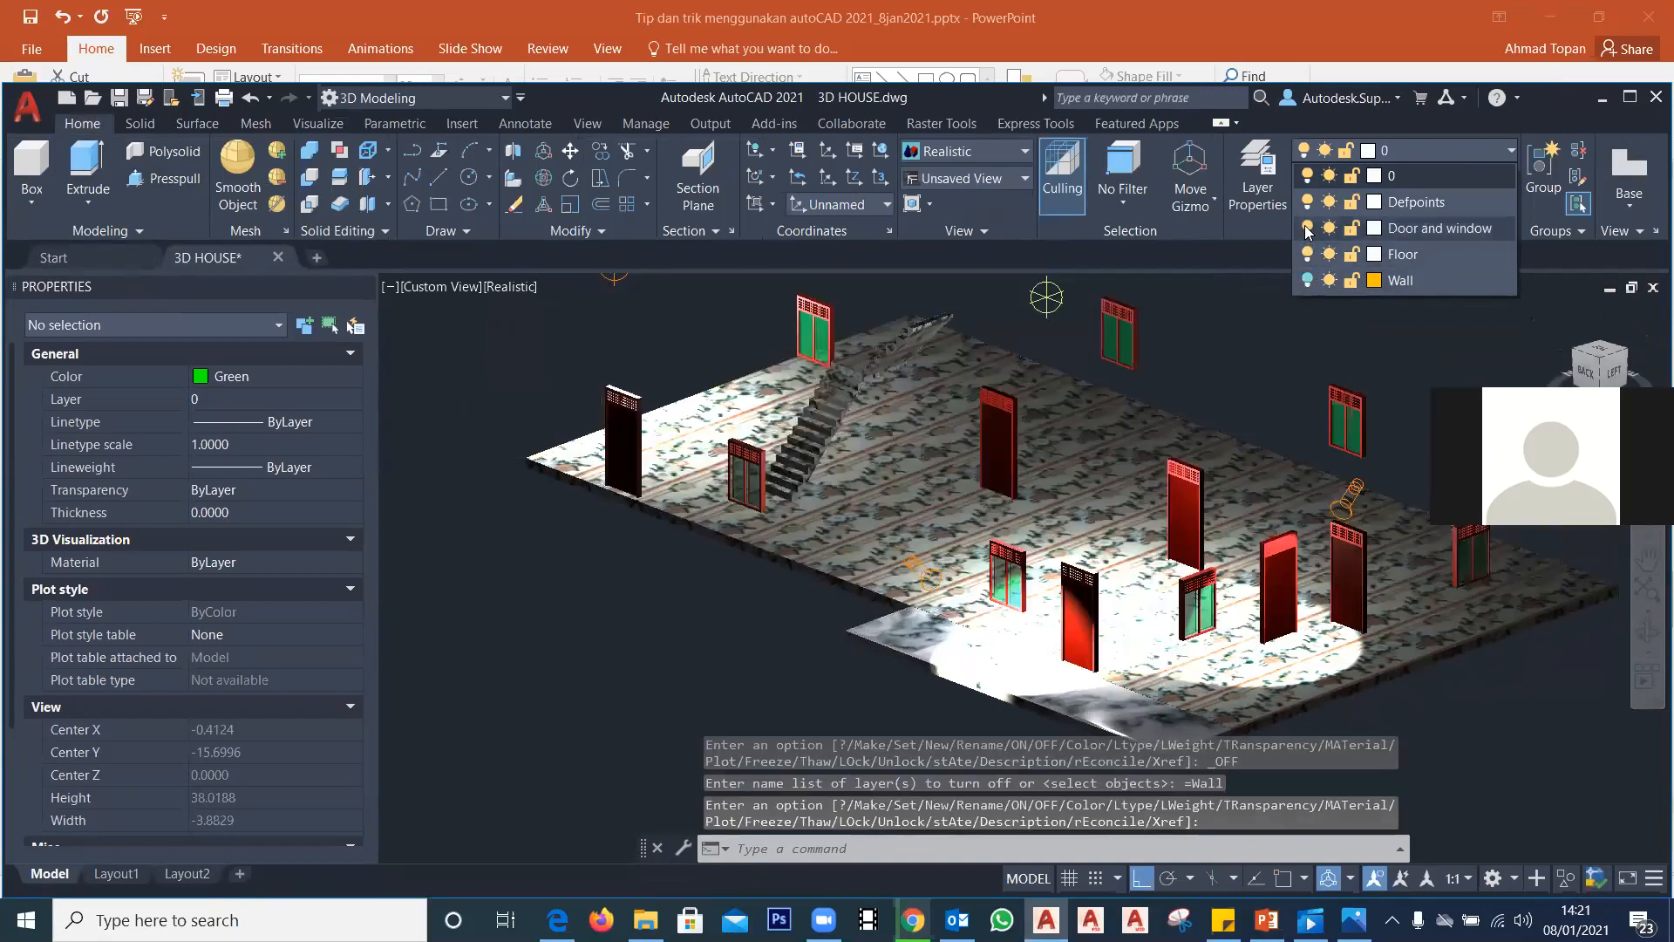
pyautogui.click(1307, 229)
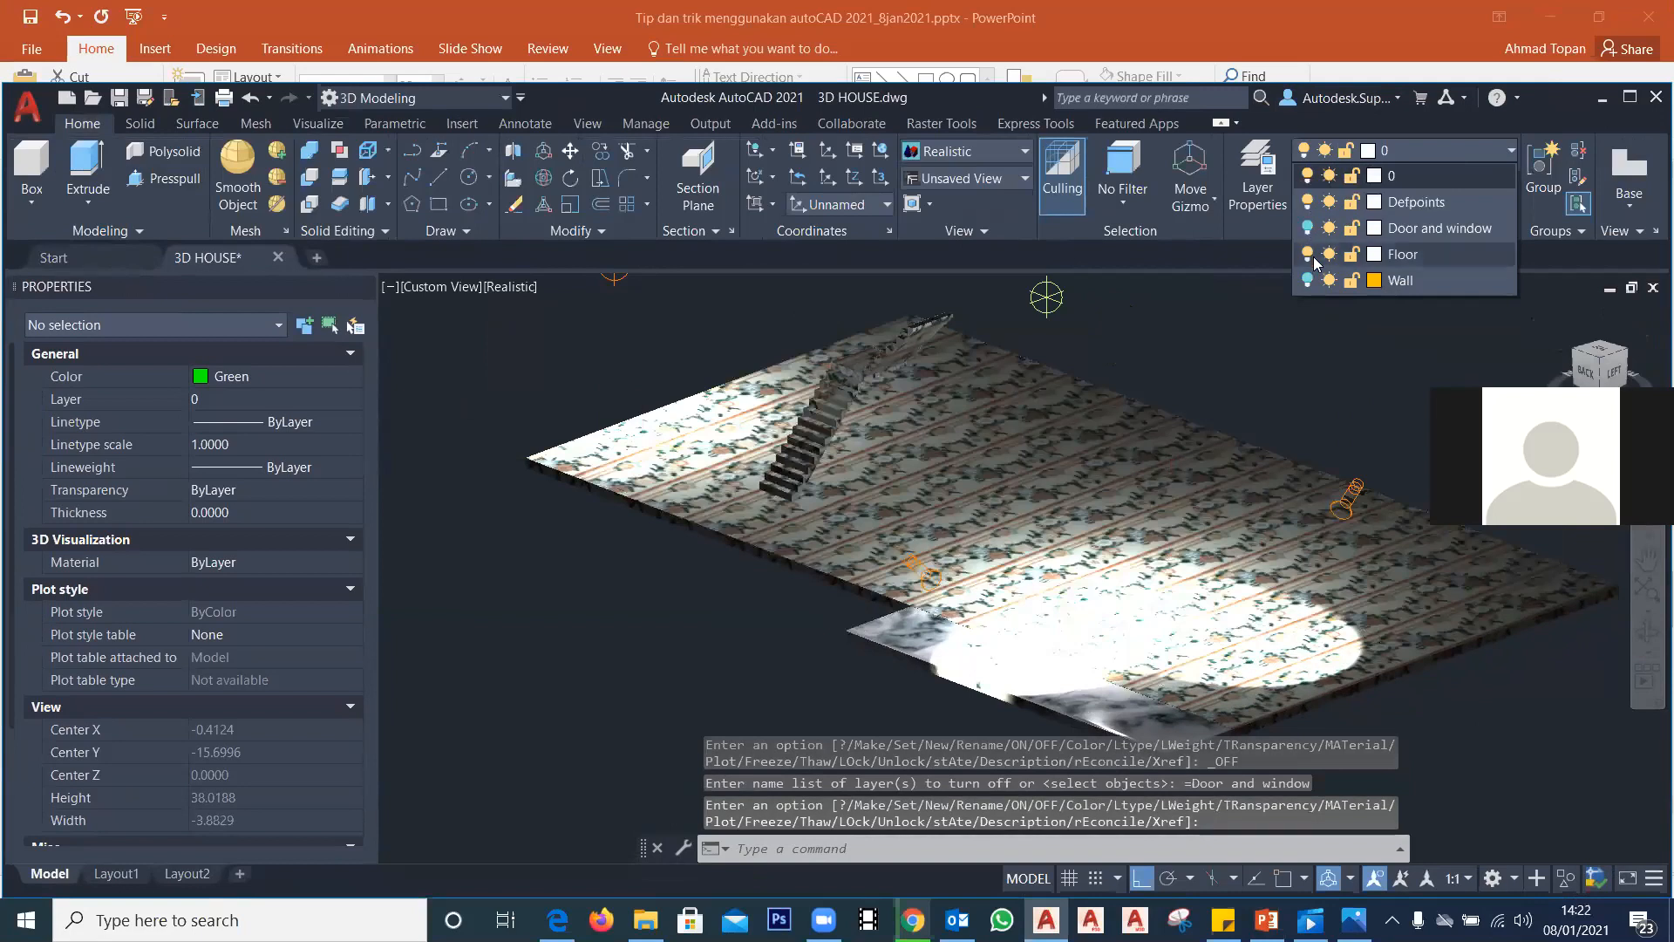
pyautogui.click(1308, 253)
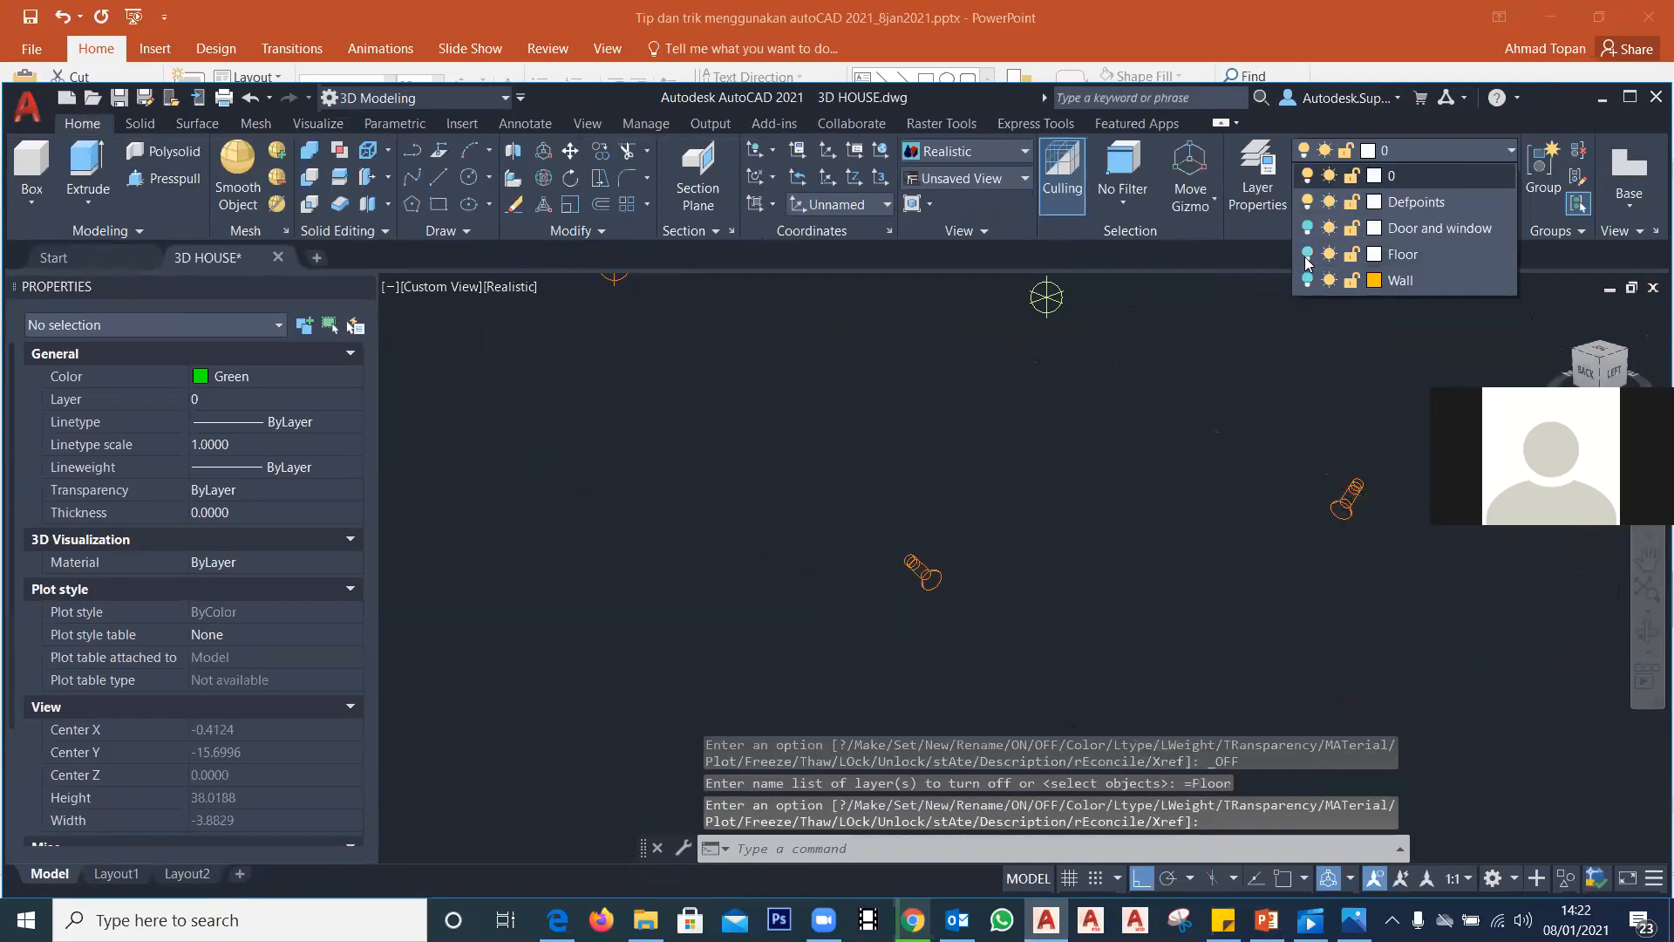
# Step: Turn the Floor, Wall, and Door and window layers back on
pyautogui.click(1307, 257)
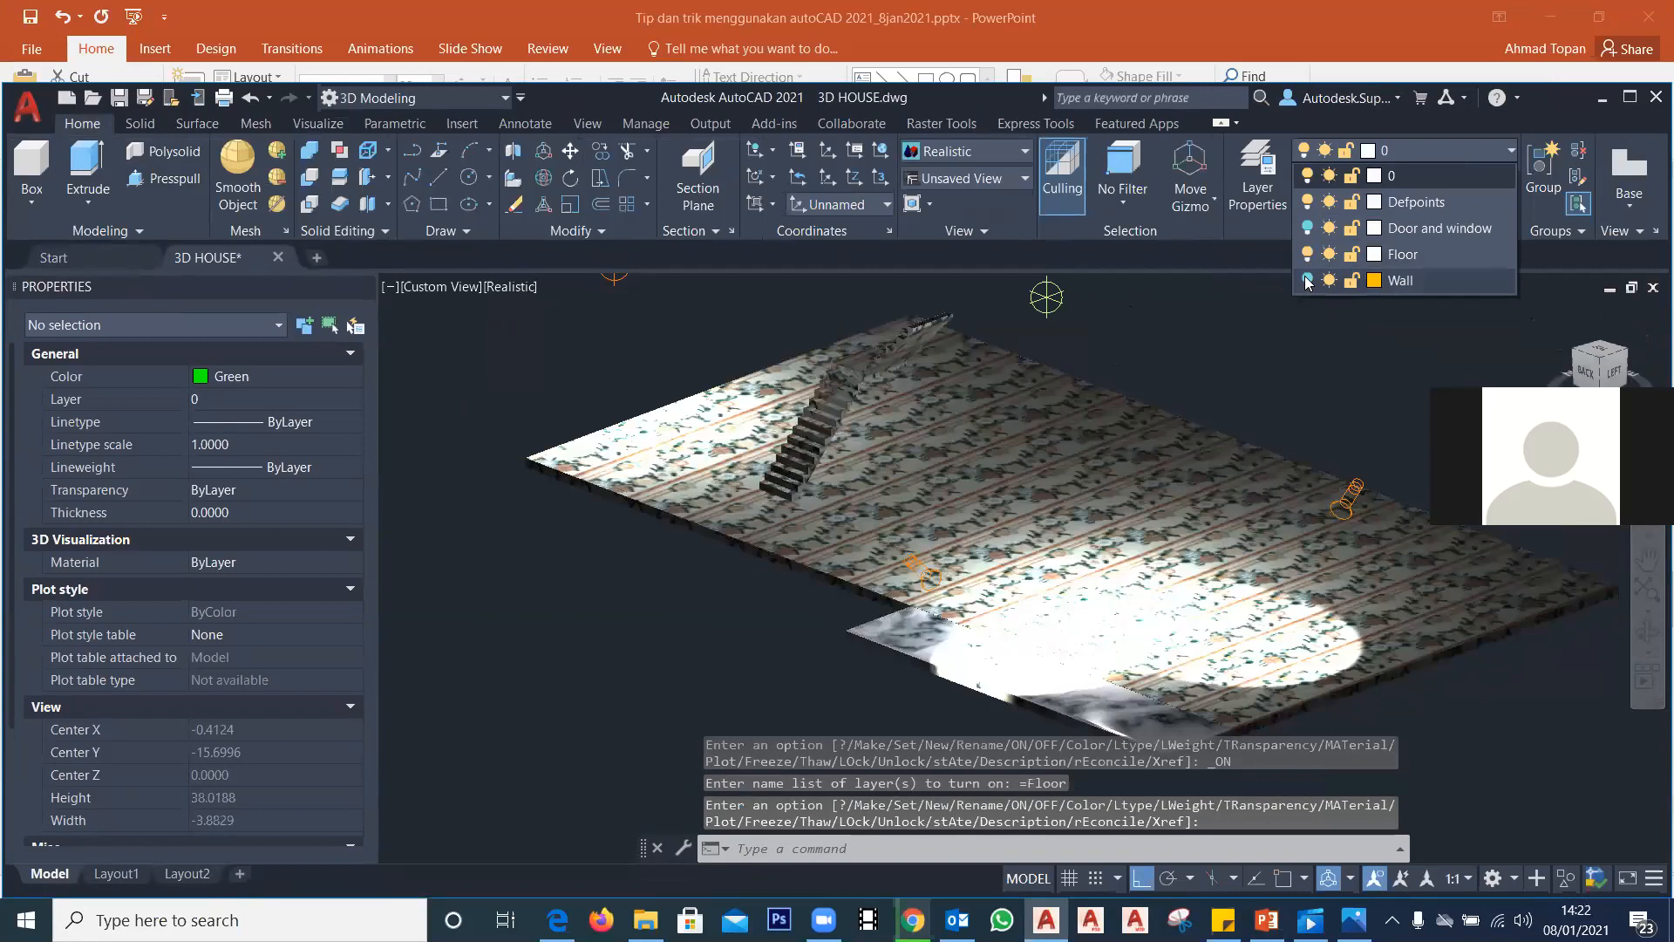
pyautogui.click(1307, 280)
pyautogui.click(1307, 227)
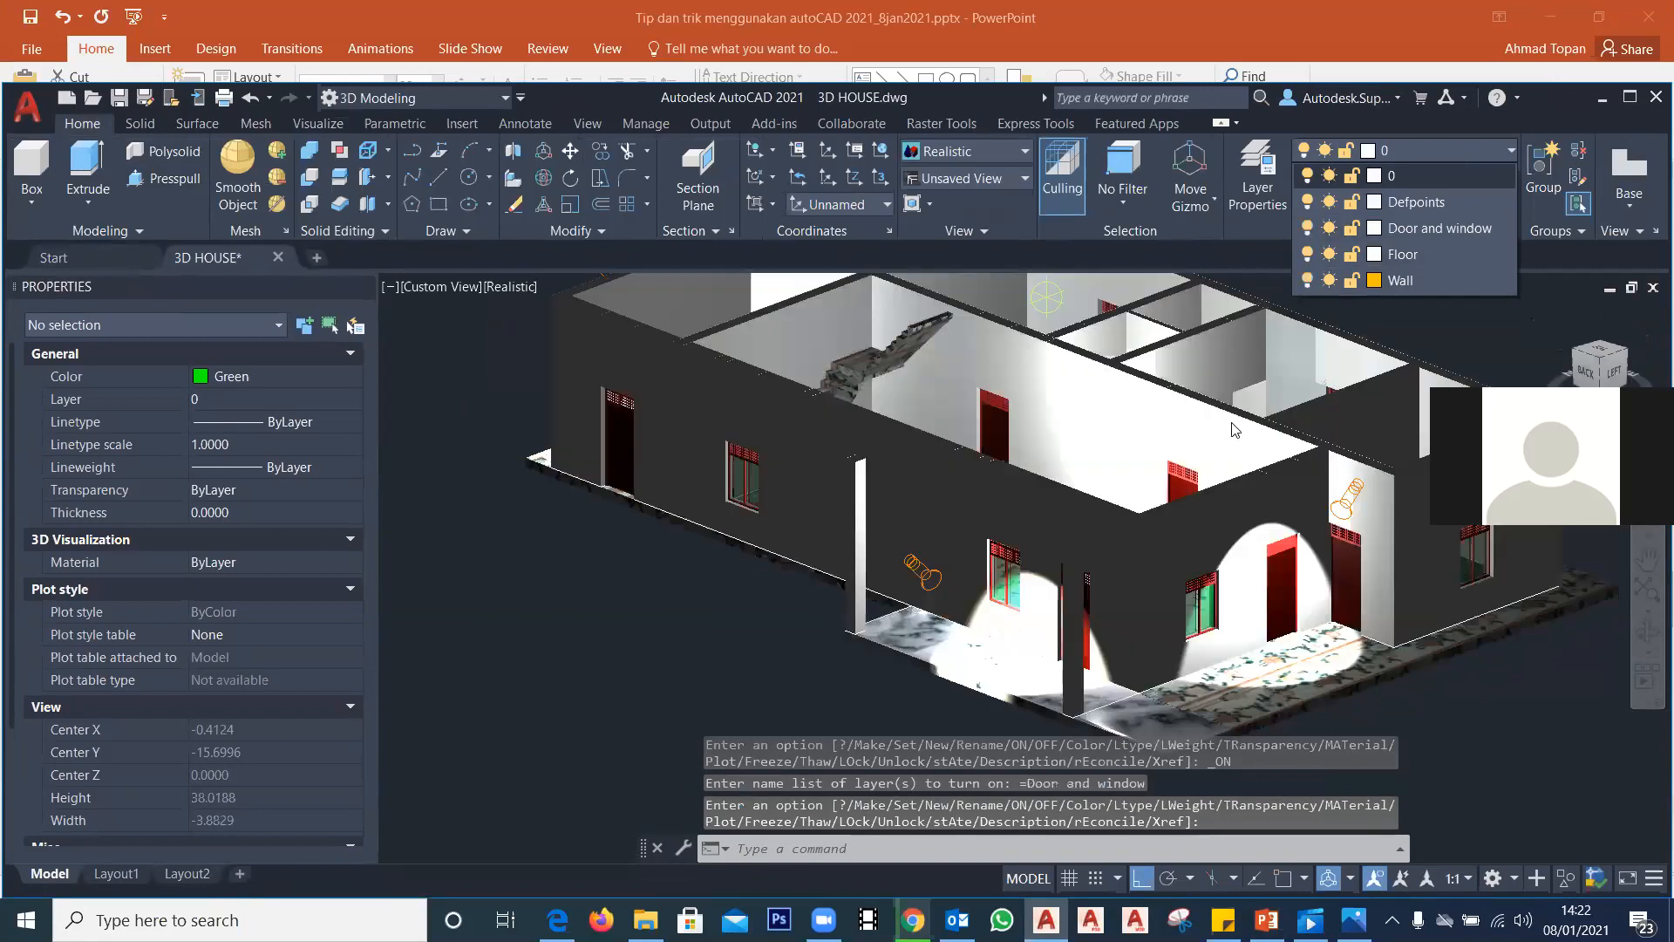
pyautogui.scroll(-5, 1234, 430)
pyautogui.scroll(4, 1291, 422)
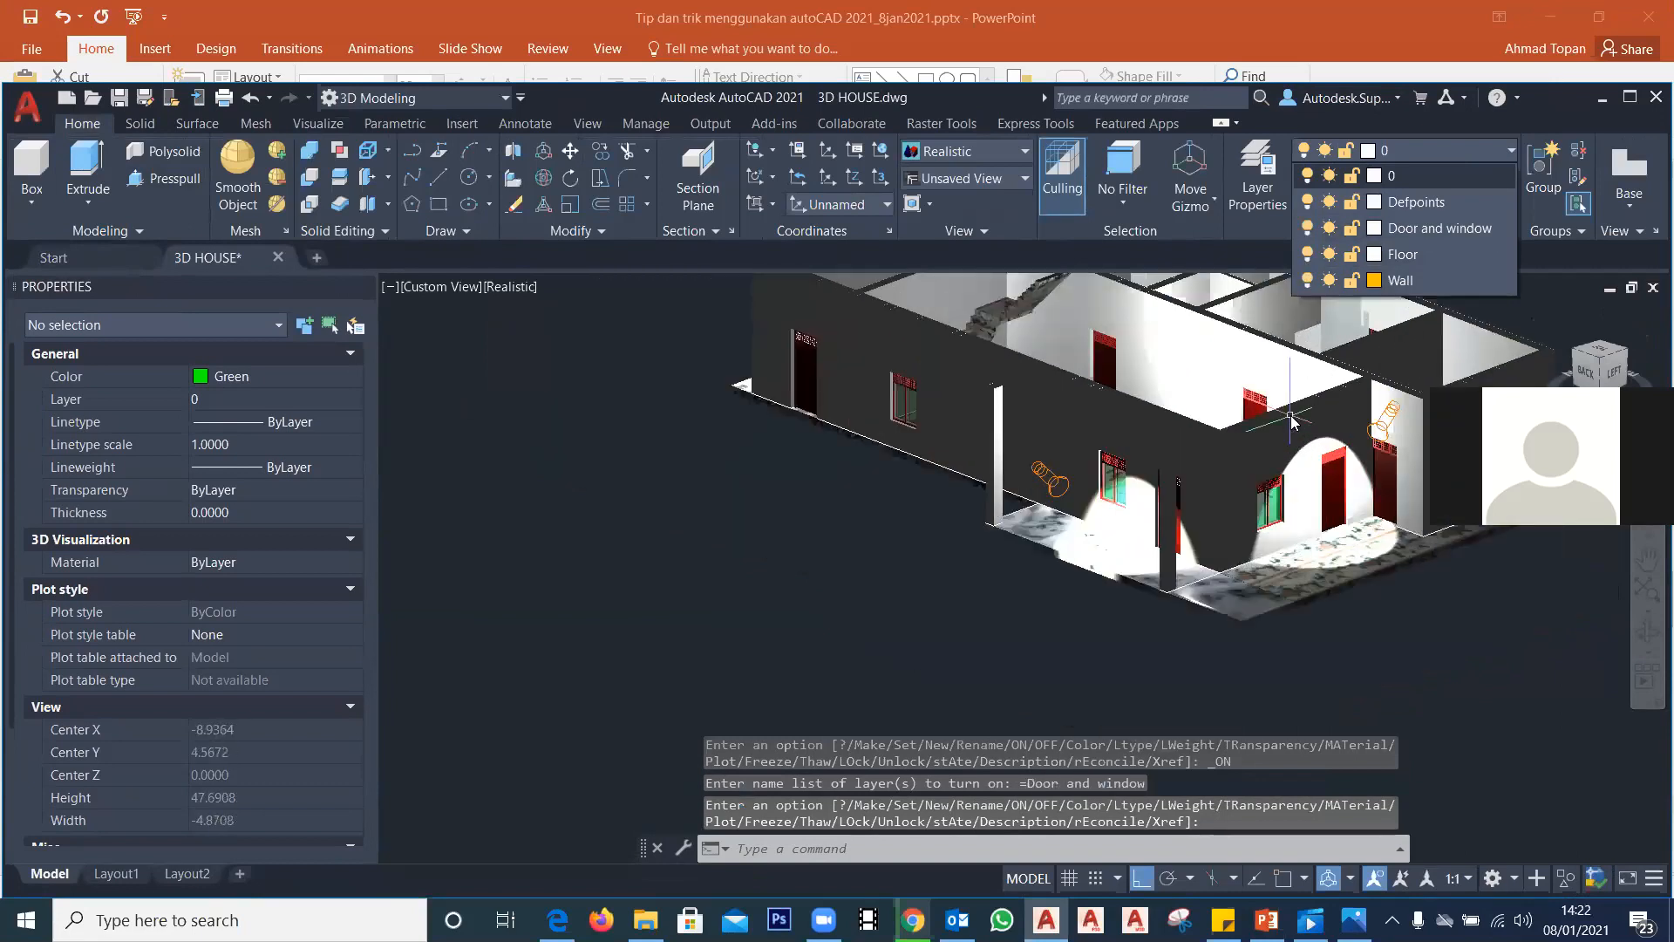
pyautogui.scroll(-2, 1290, 422)
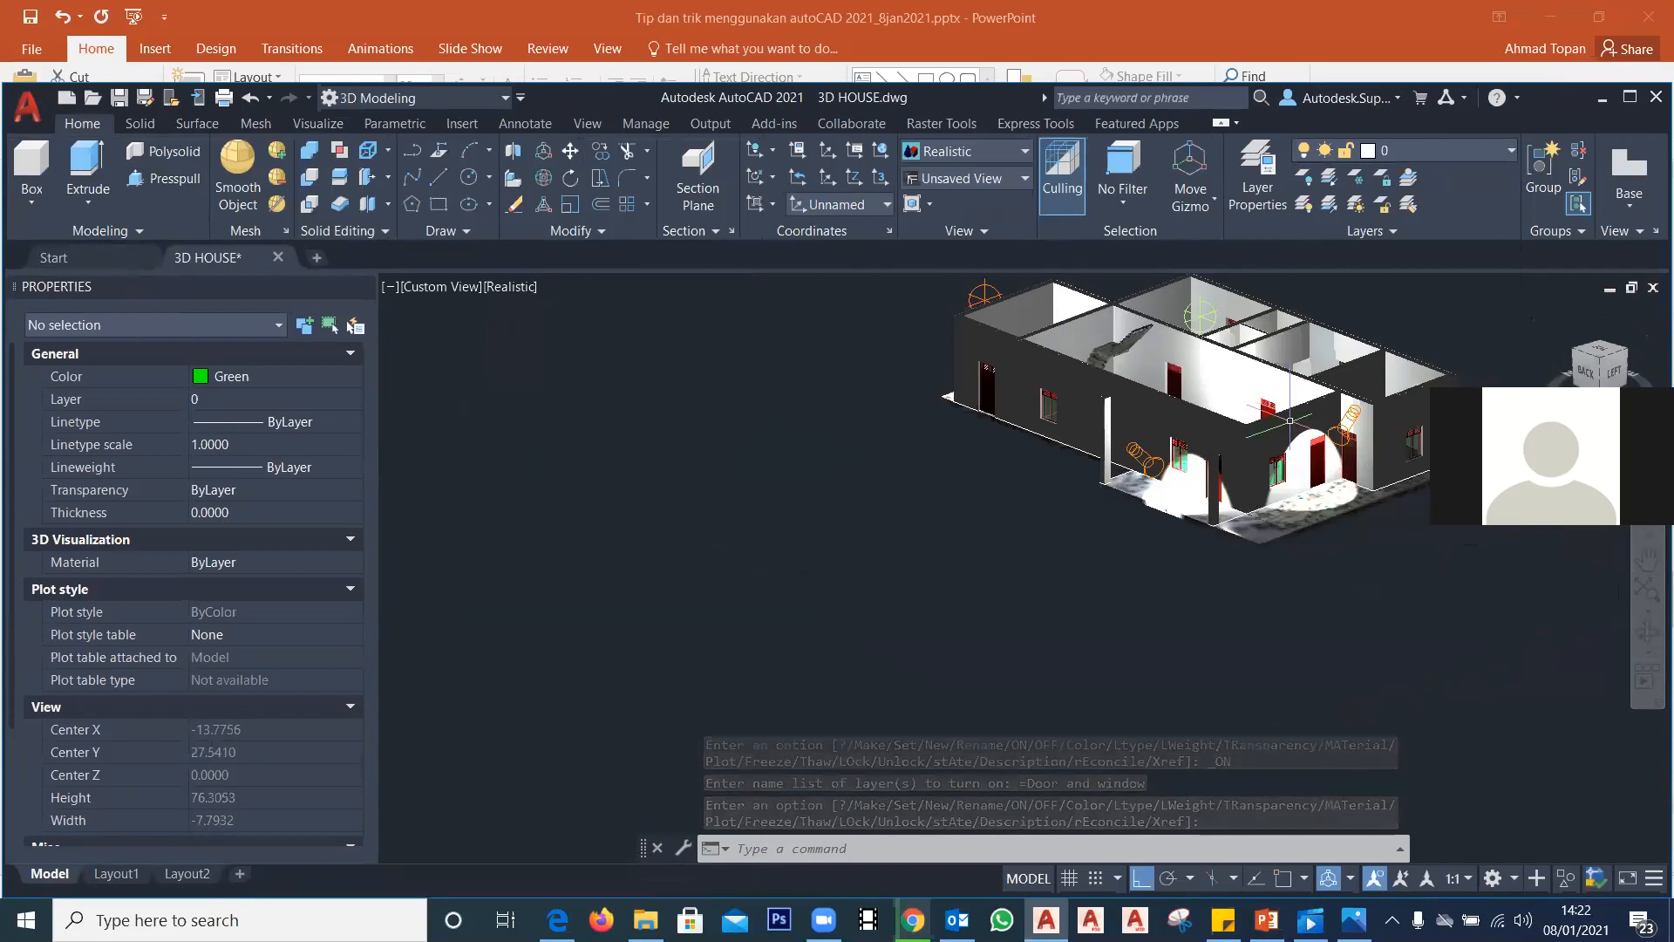
pyautogui.moveTo(1244, 349); pyautogui.dragTo(1066, 427, button='middle')
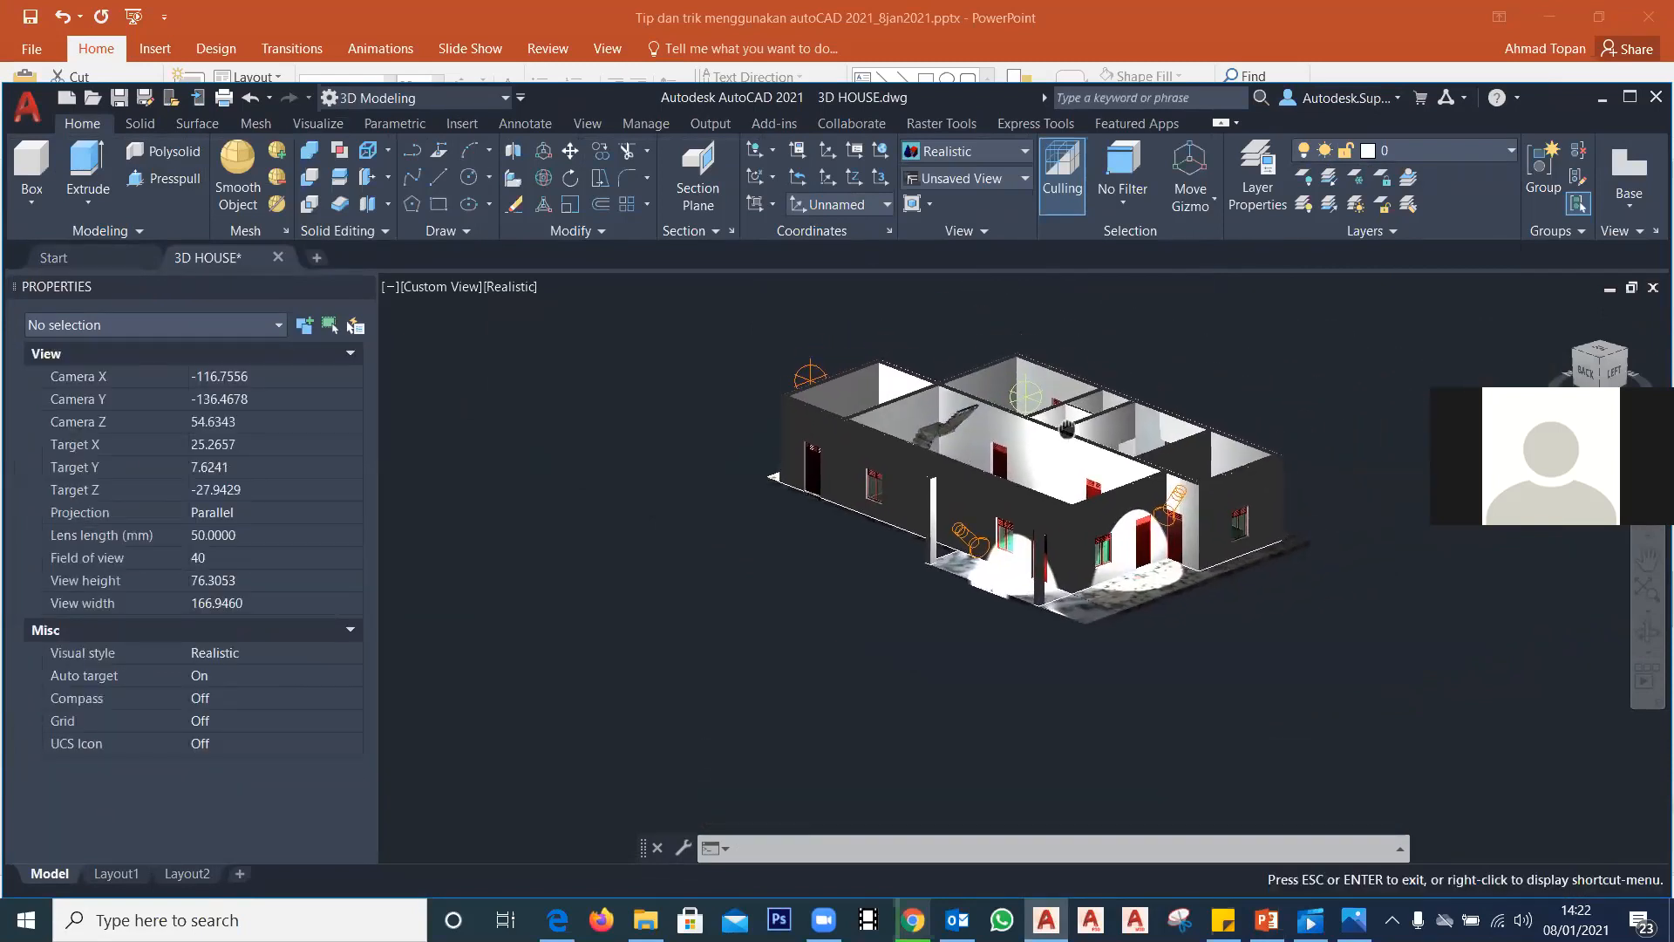
pyautogui.scroll(3, 1064, 430)
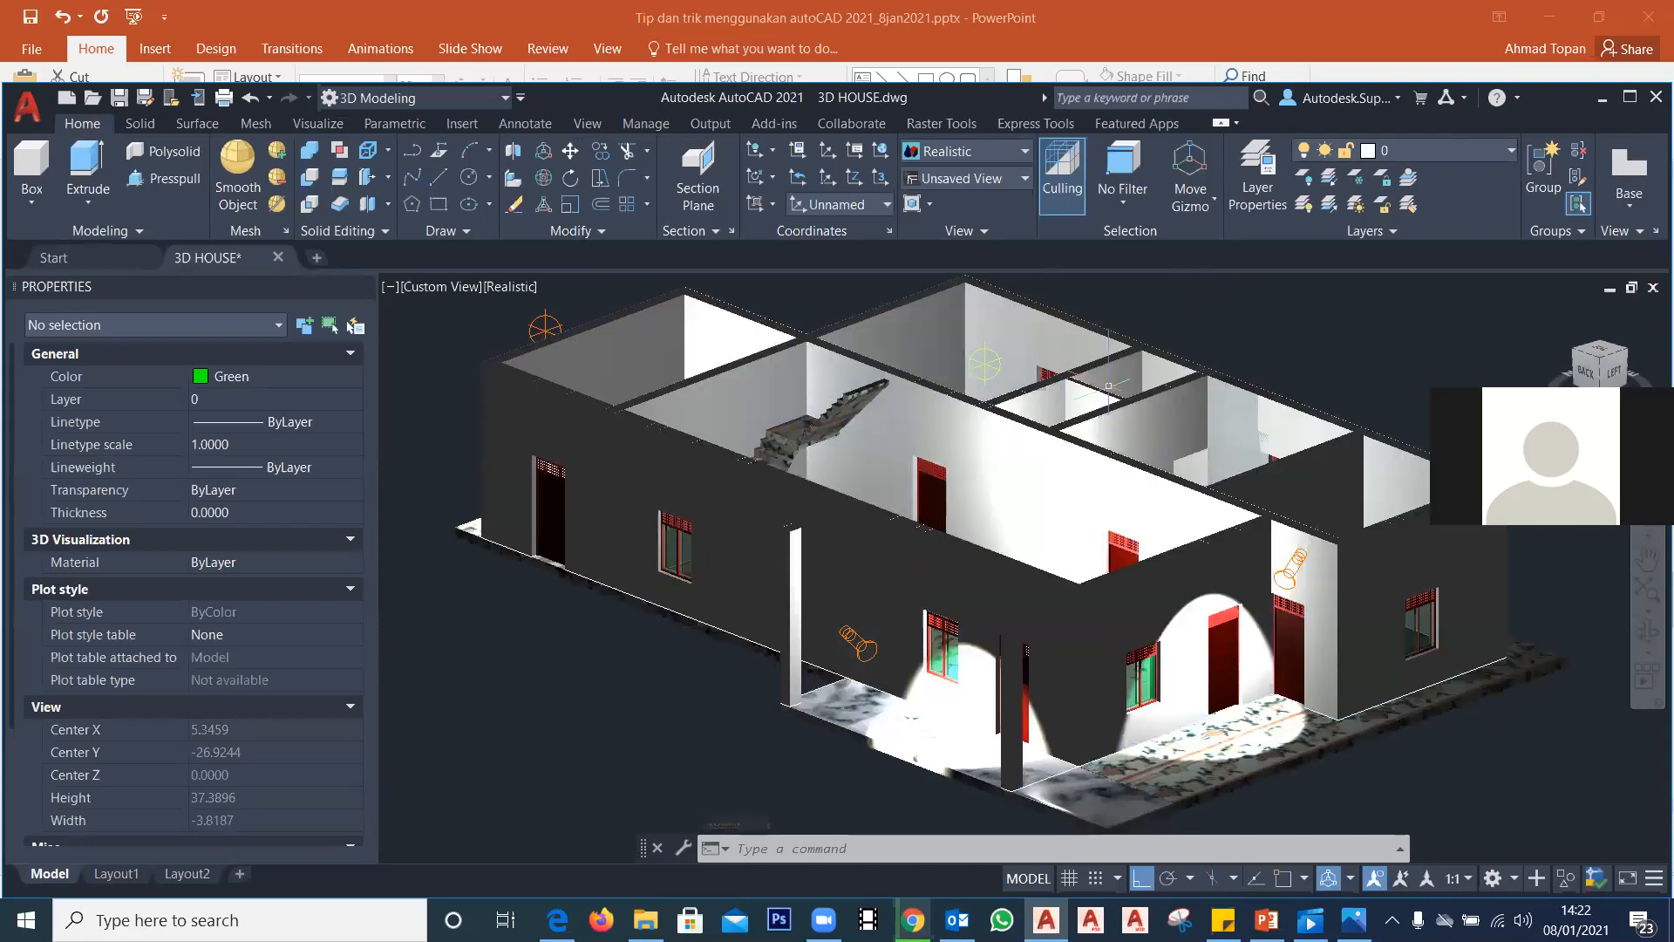
pyautogui.moveTo(1297, 356); pyautogui.dragTo(1246, 354, button='middle')
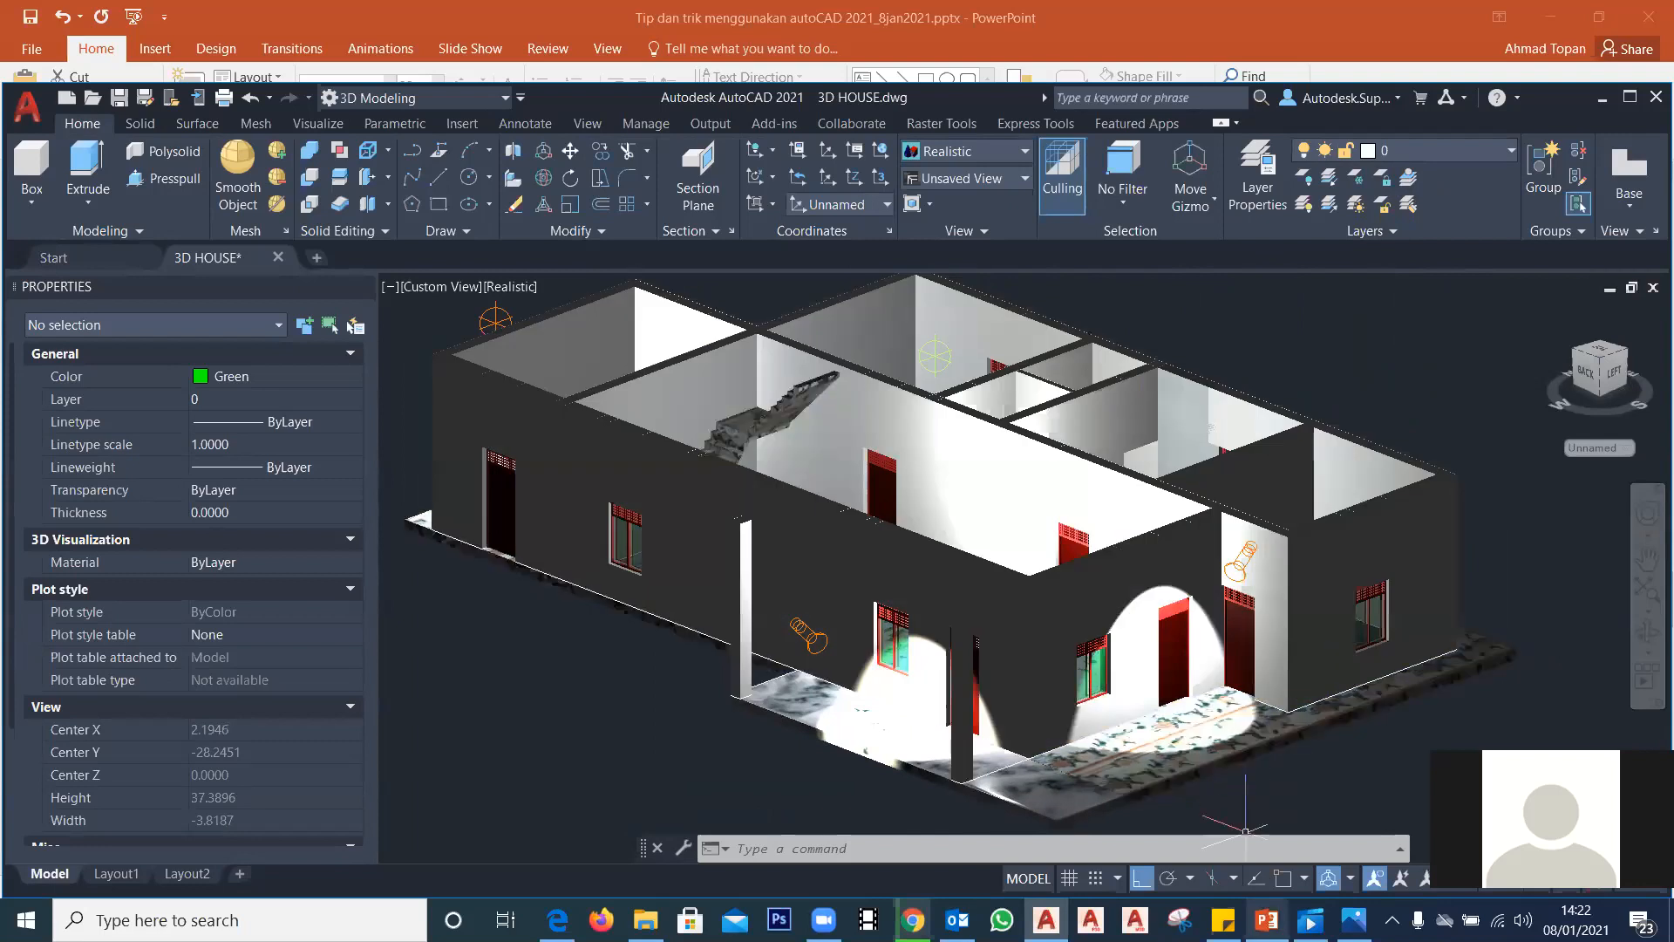
# Step: Review the render tips list in the PowerPoint presentation and switch back to the AutoCAD house model
pyautogui.click(1267, 919)
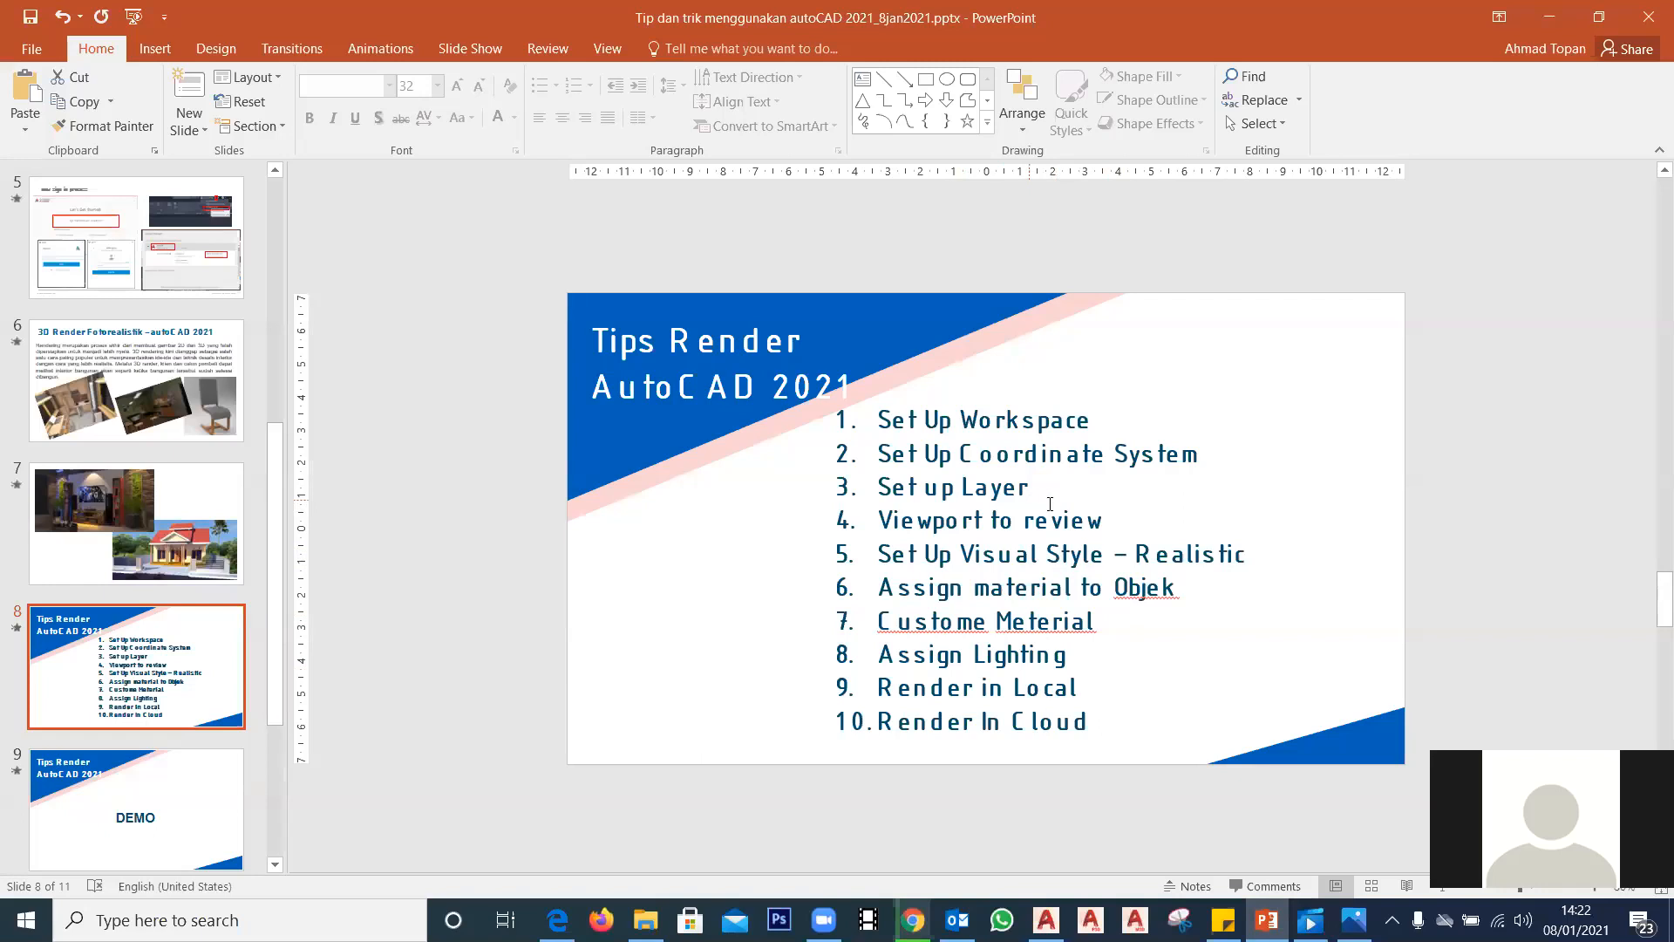
pyautogui.click(1047, 920)
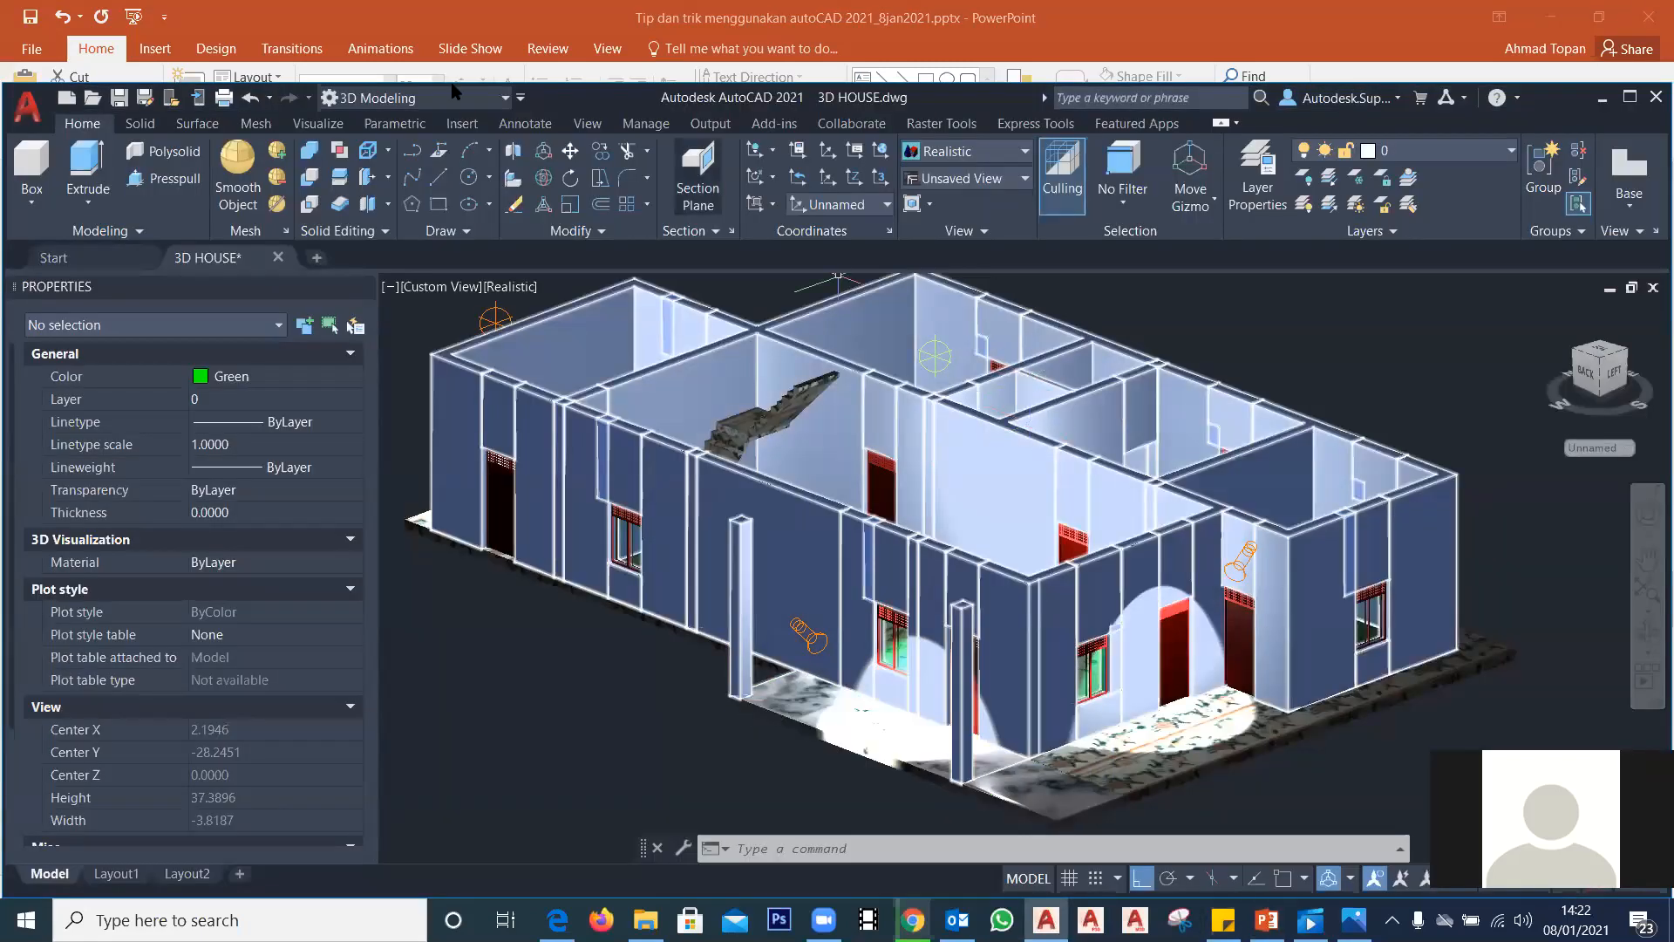
# Step: Split the model space into the Two: Vertical viewport configuration and frame the house in the right viewport
pyautogui.click(318, 124)
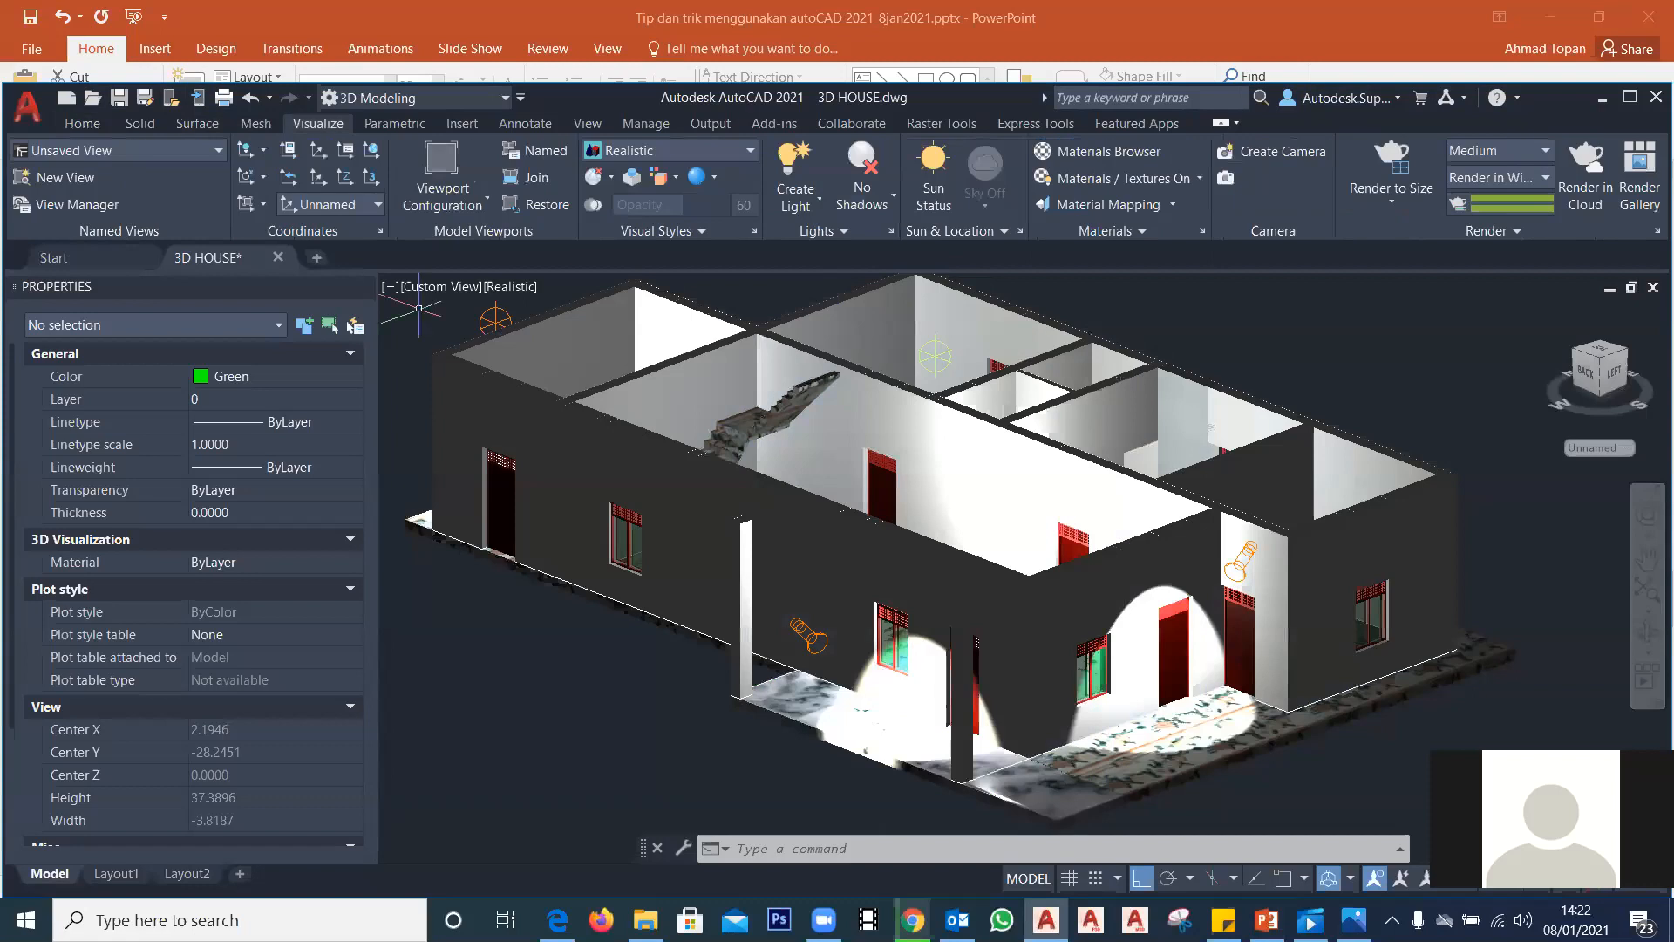
pyautogui.click(475, 205)
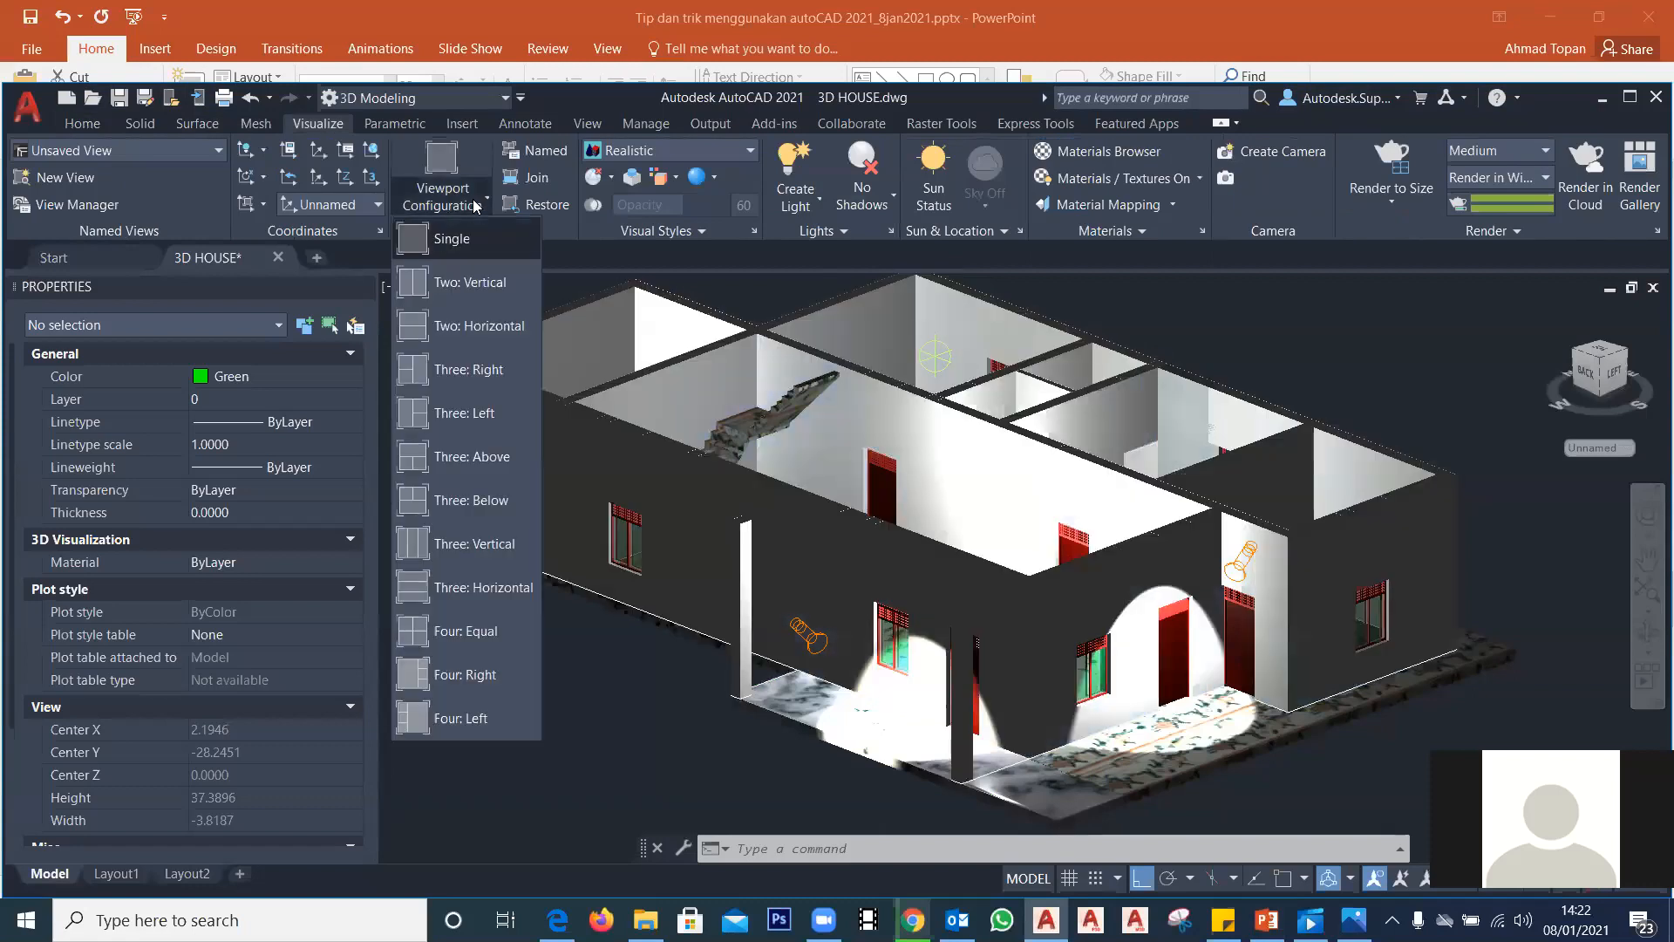
pyautogui.click(449, 284)
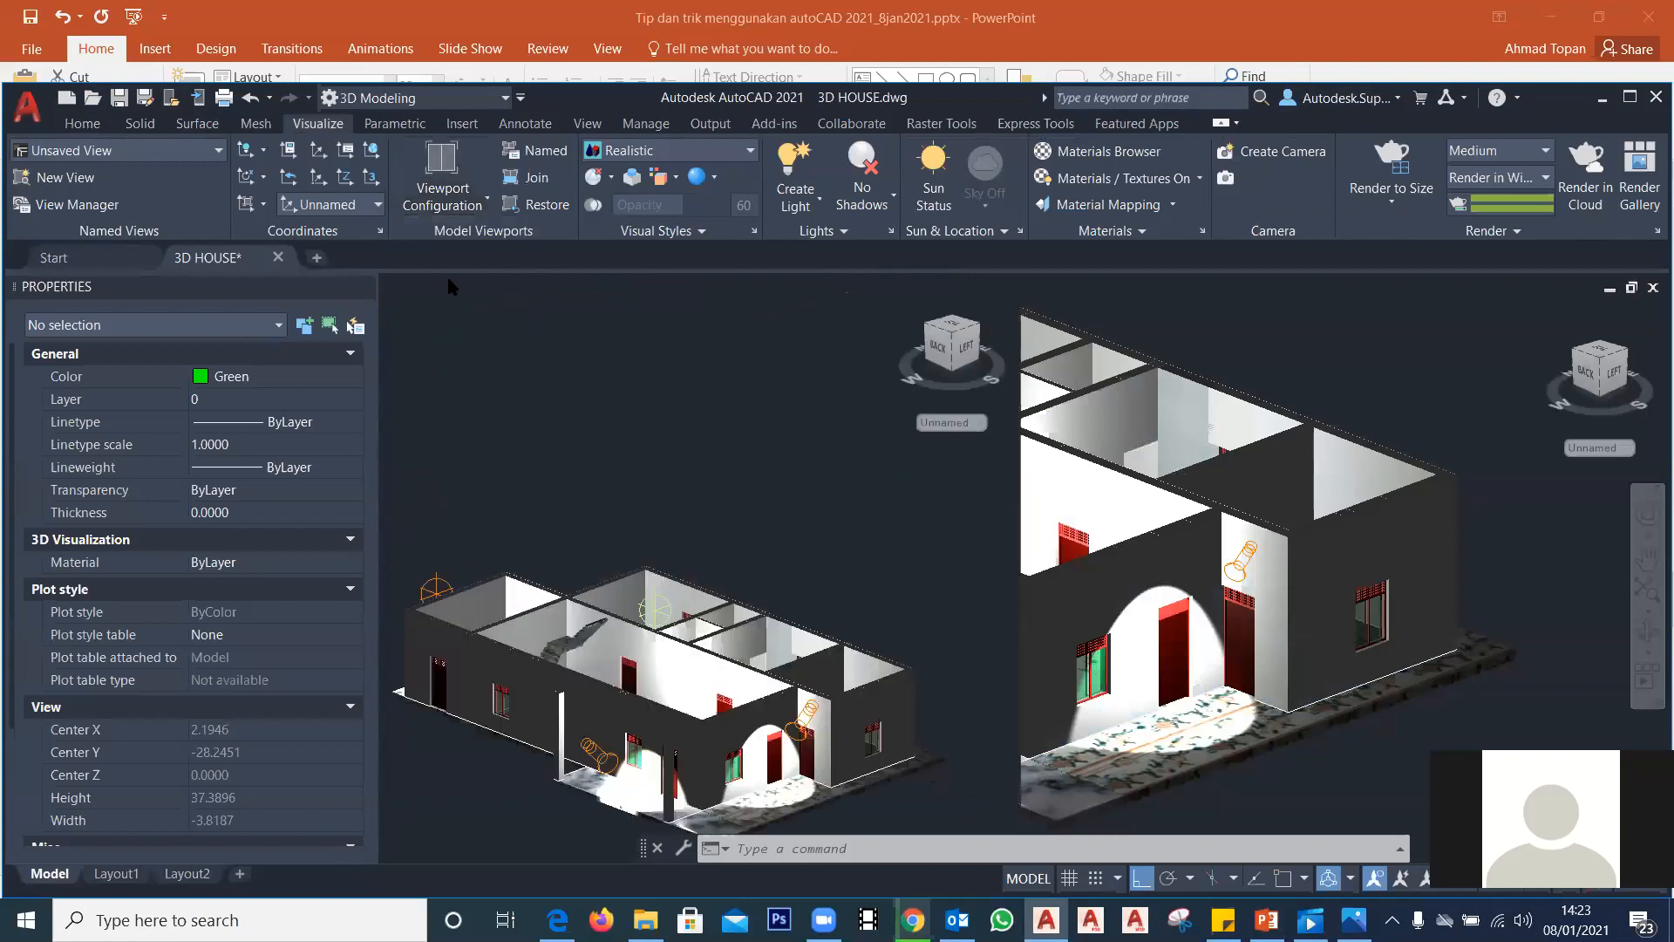
pyautogui.scroll(-8, 774, 433)
pyautogui.scroll(6, 886, 472)
pyautogui.scroll(5, 1199, 515)
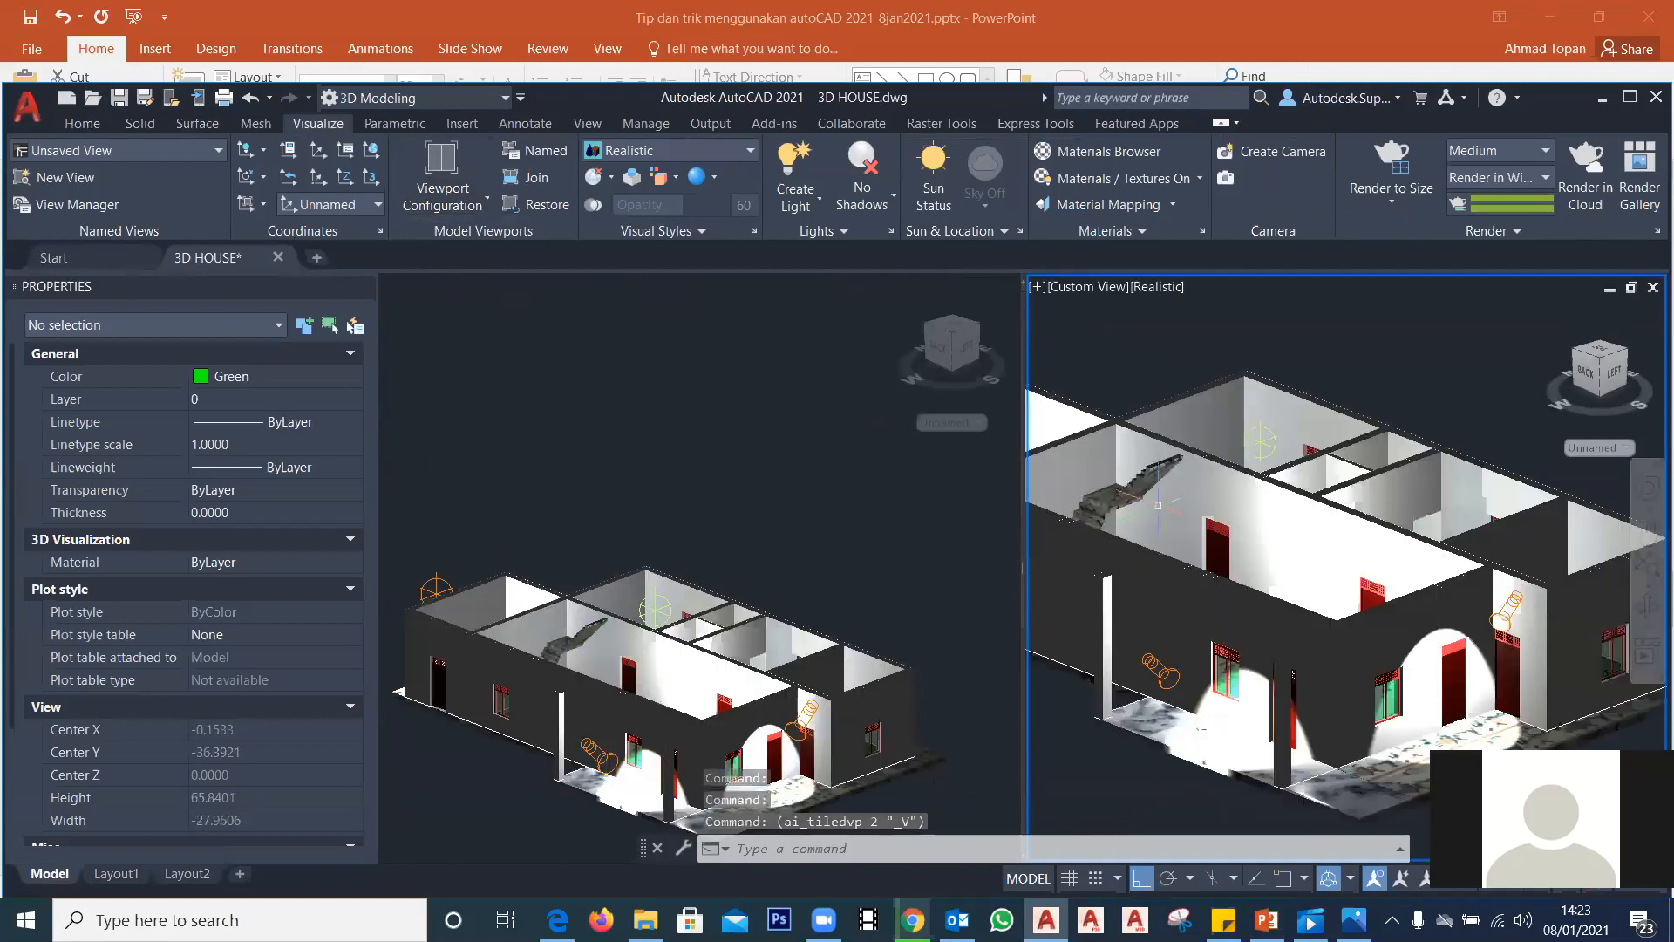
pyautogui.moveTo(1179, 524); pyautogui.dragTo(1187, 517, button='middle')
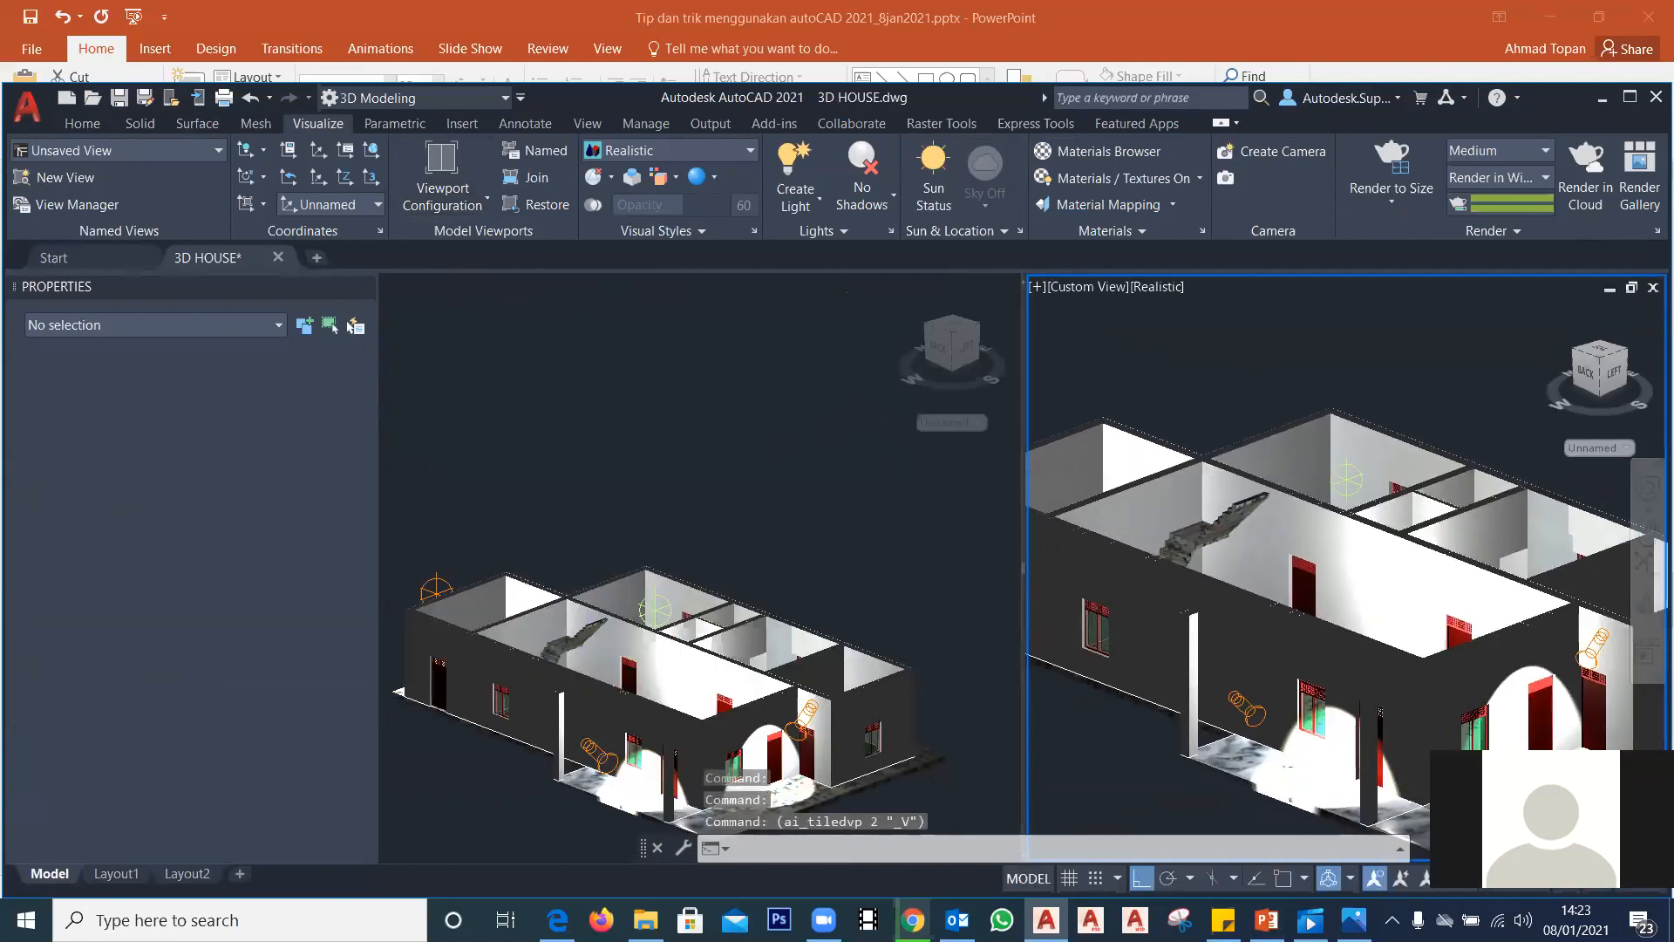
# Step: Activate the left viewport and set it to the Top view, zoomed in on the house plan
pyautogui.click(730, 464)
pyautogui.click(950, 326)
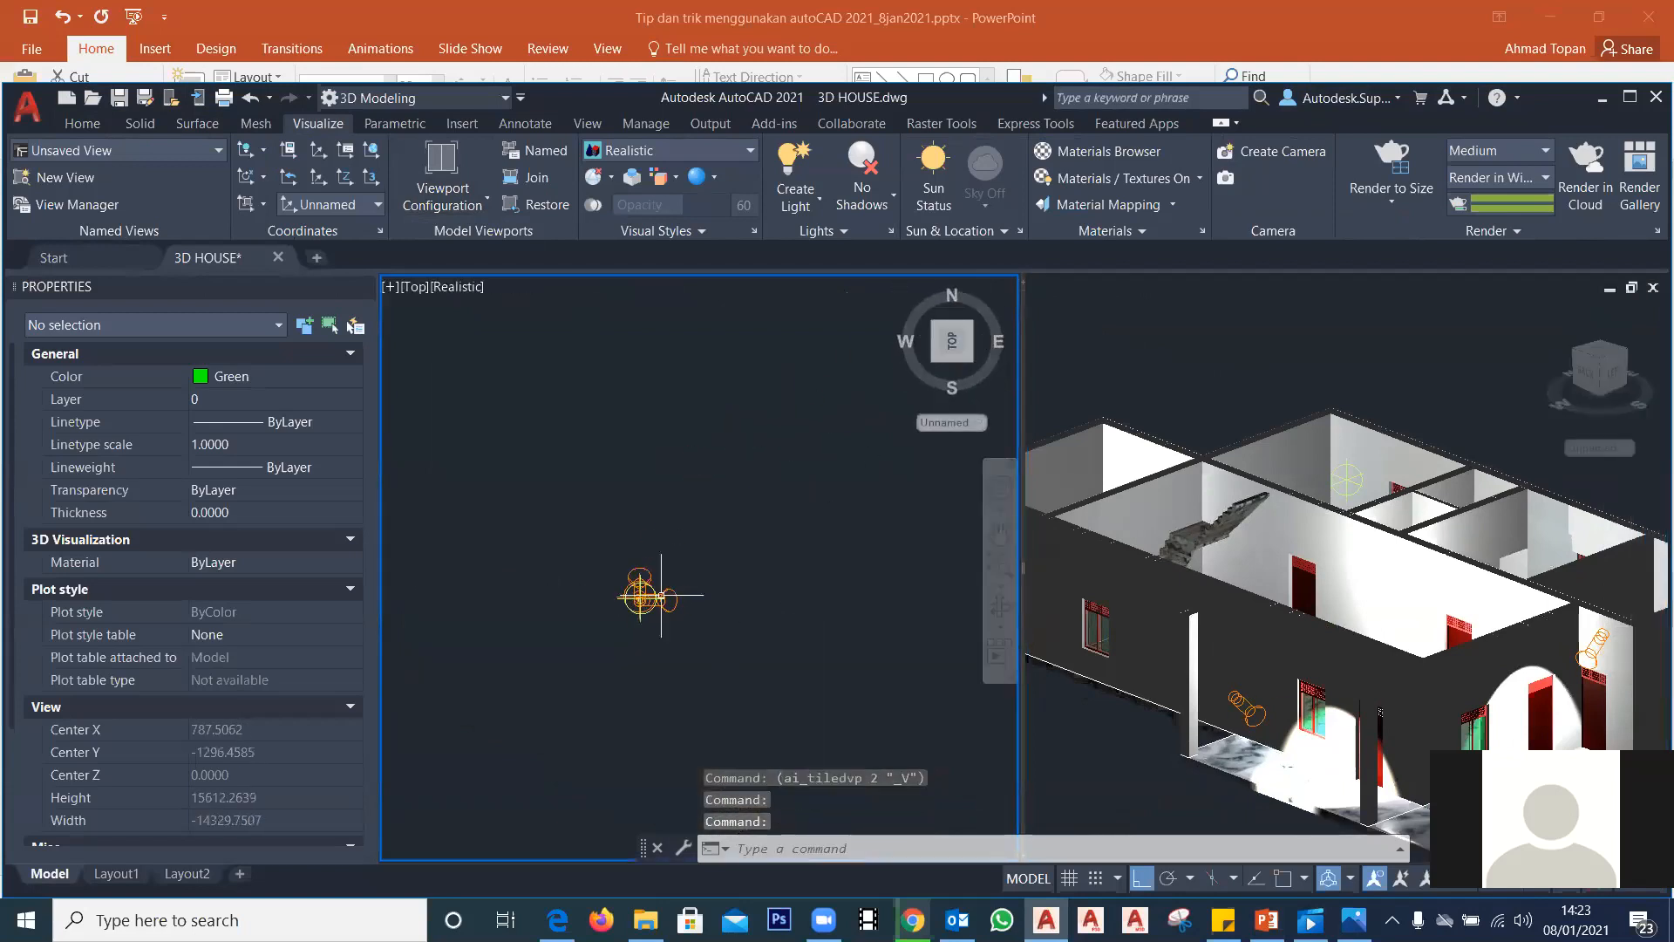
pyautogui.scroll(8, 609, 598)
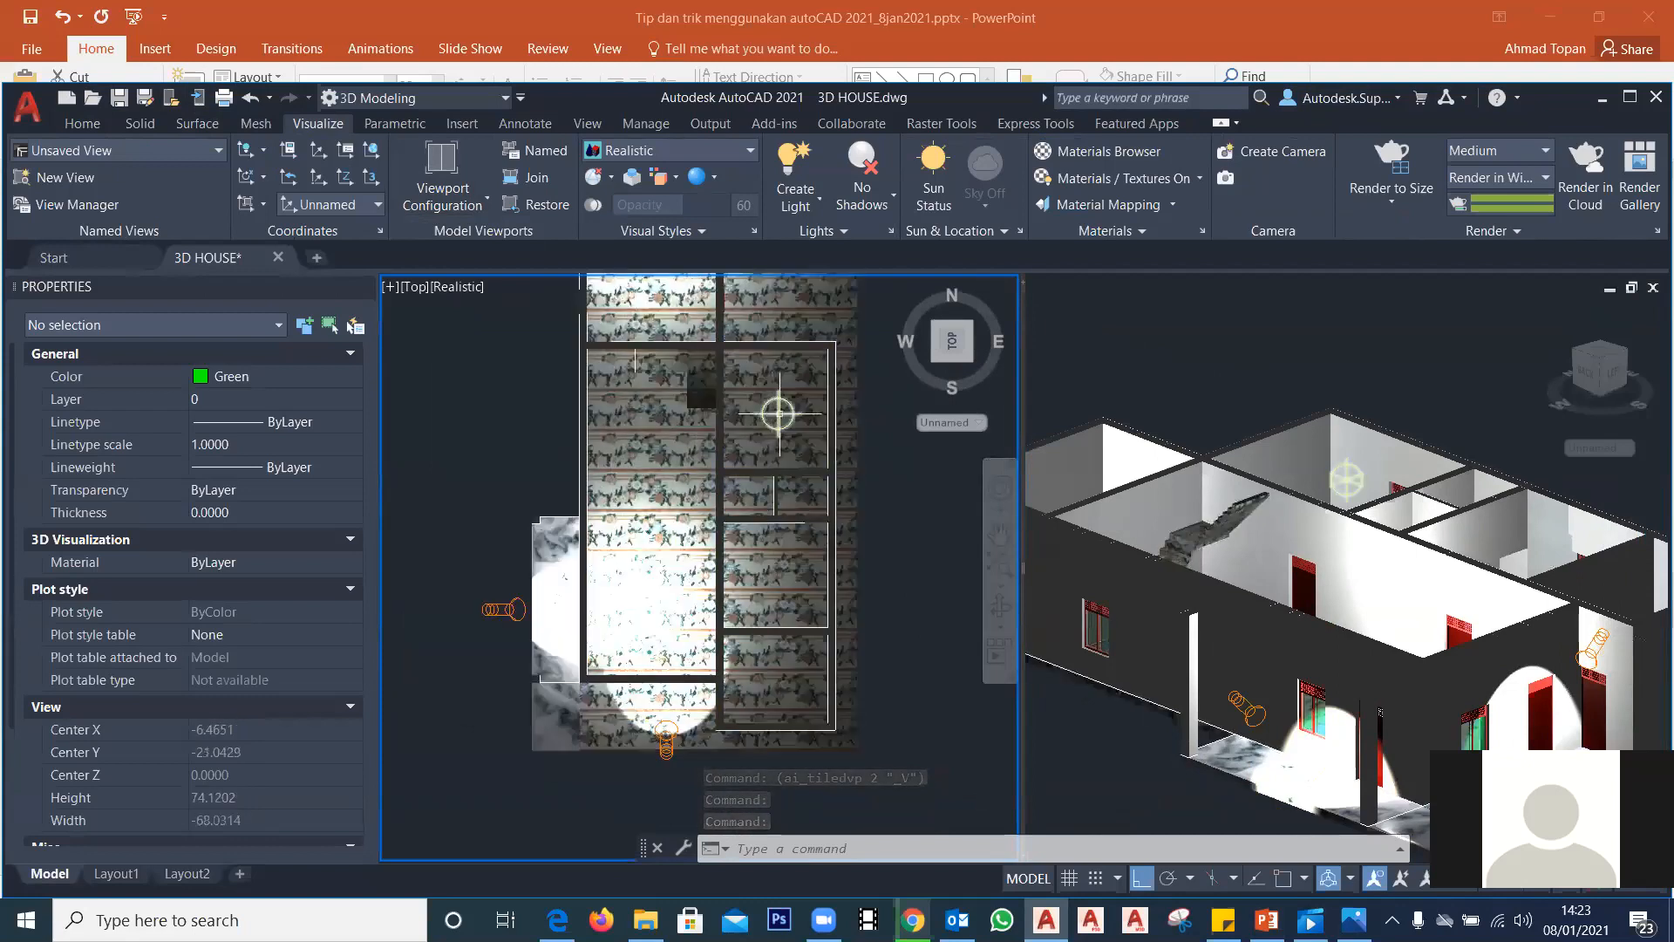
# Step: Move the switched-off point light from inside the house to outside its outer wall in the top view and turn it on
pyautogui.click(777, 414)
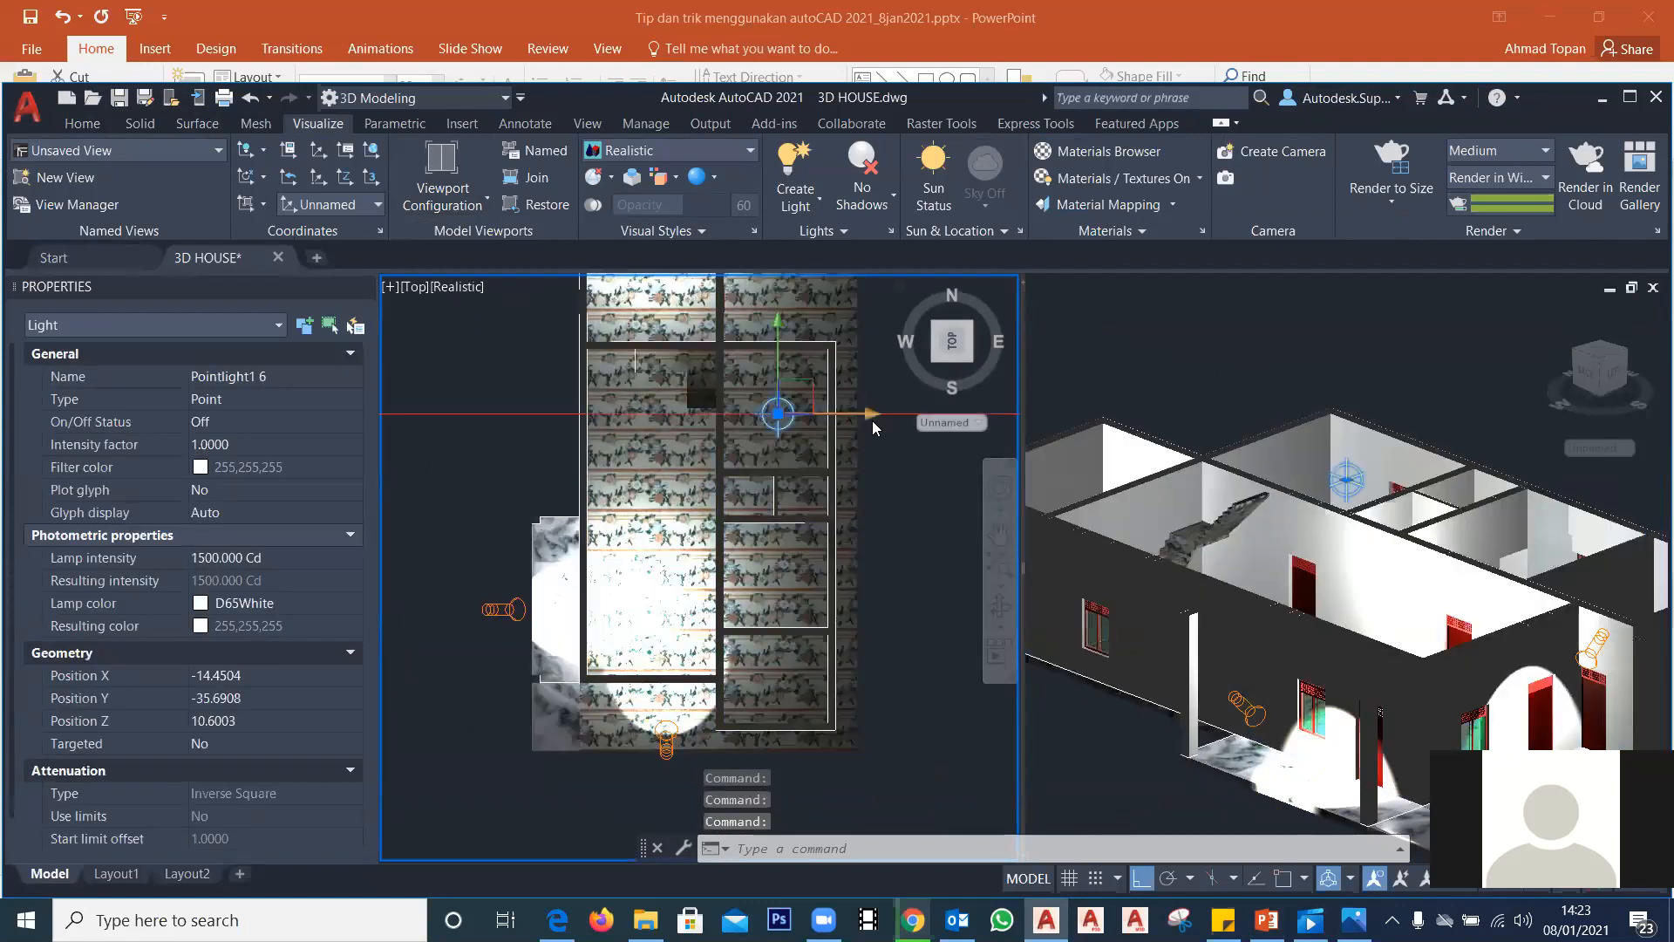
pyautogui.moveTo(872, 415); pyautogui.dragTo(515, 414)
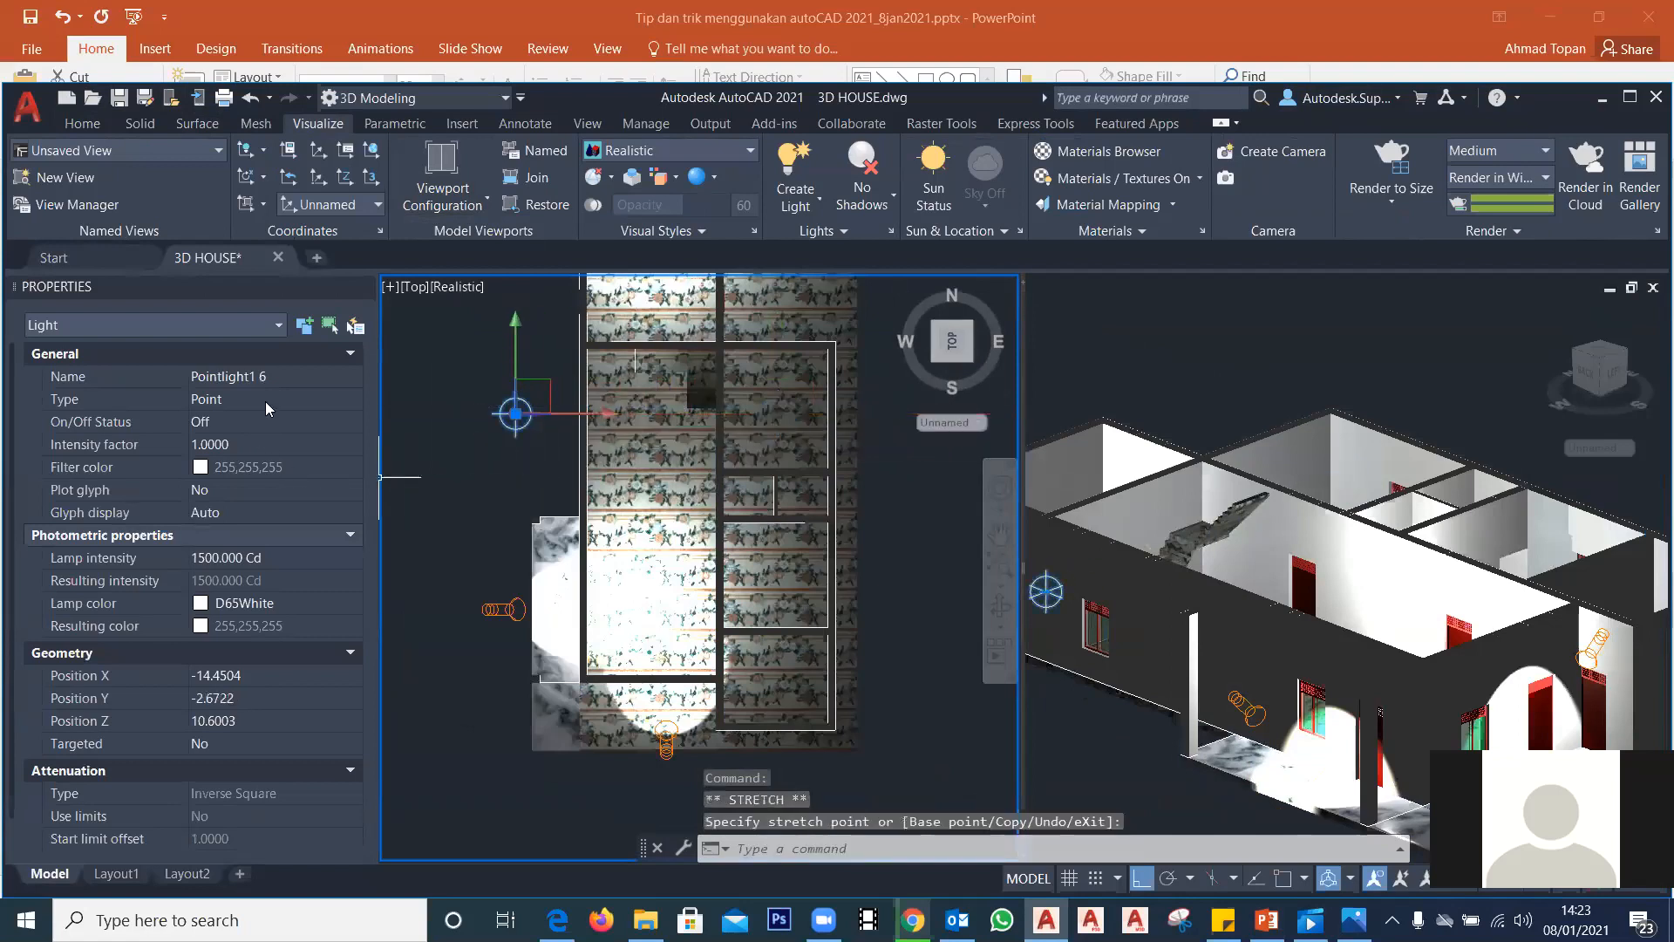
pyautogui.click(267, 425)
pyautogui.click(267, 424)
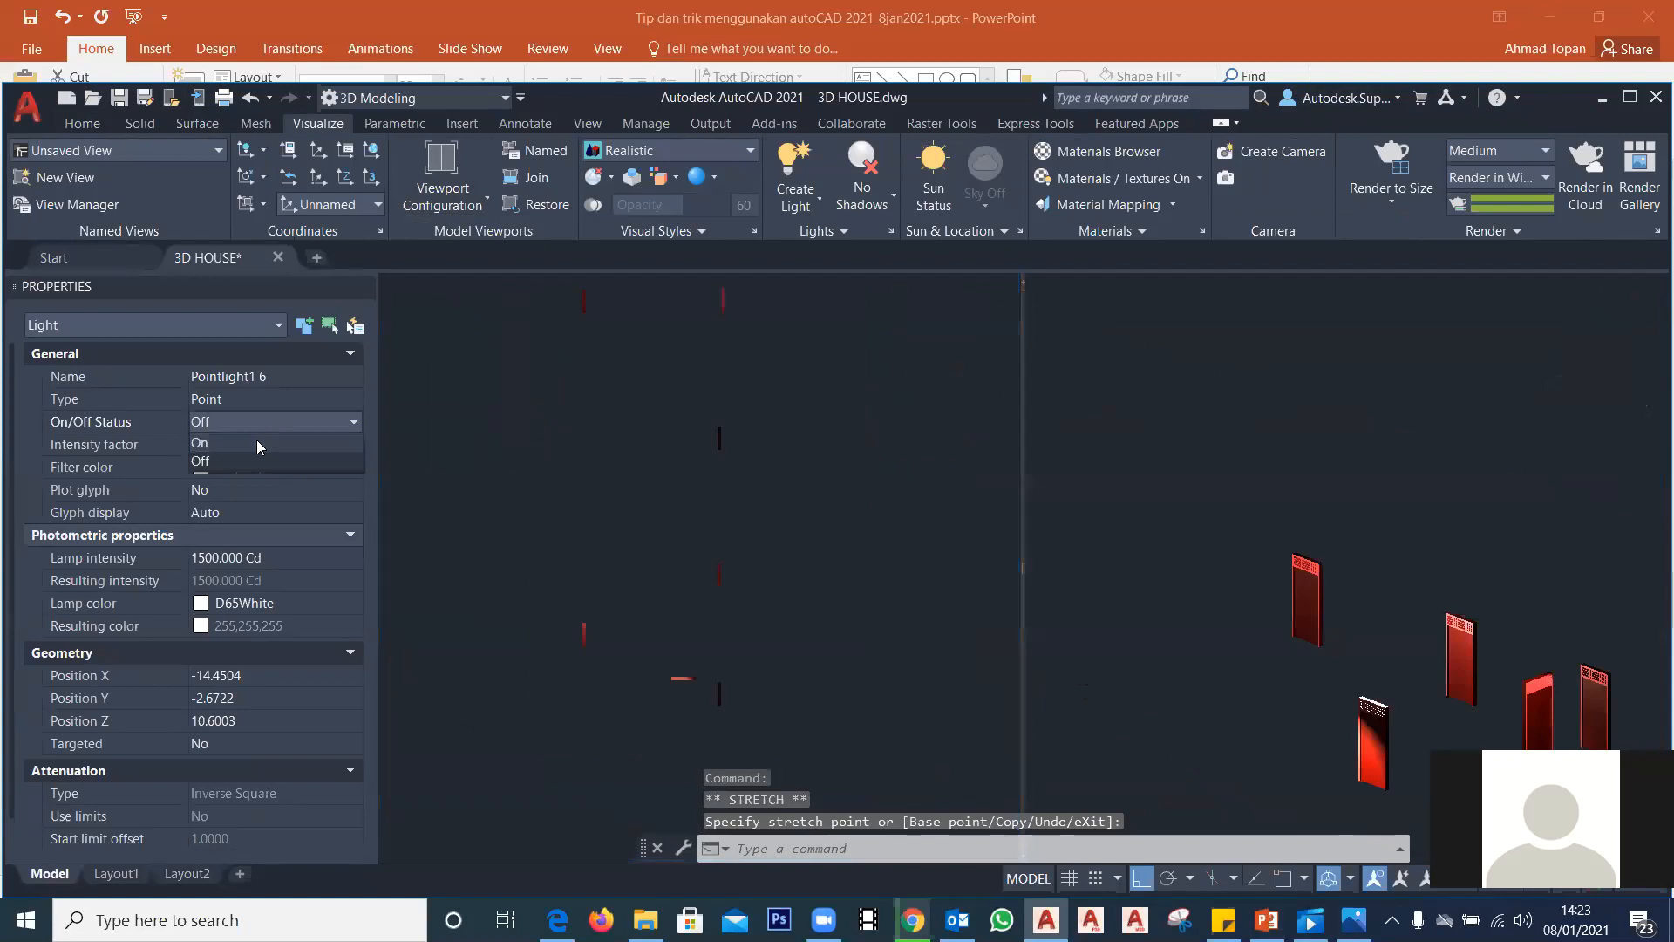
pyautogui.click(257, 442)
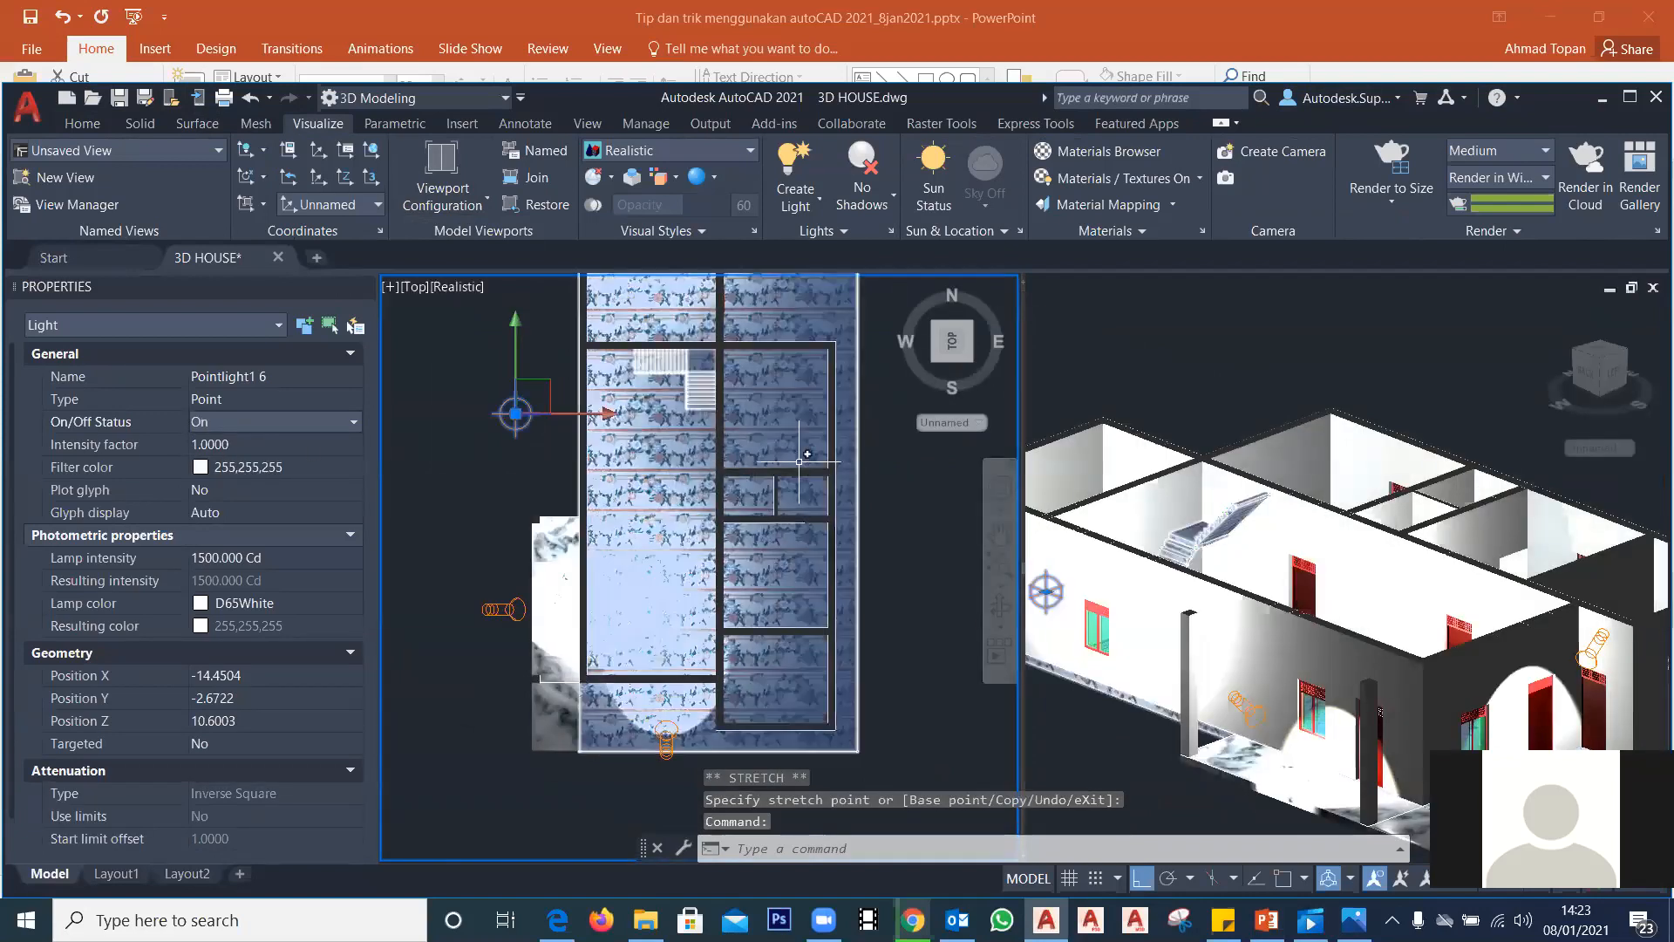
pyautogui.scroll(-4, 949, 525)
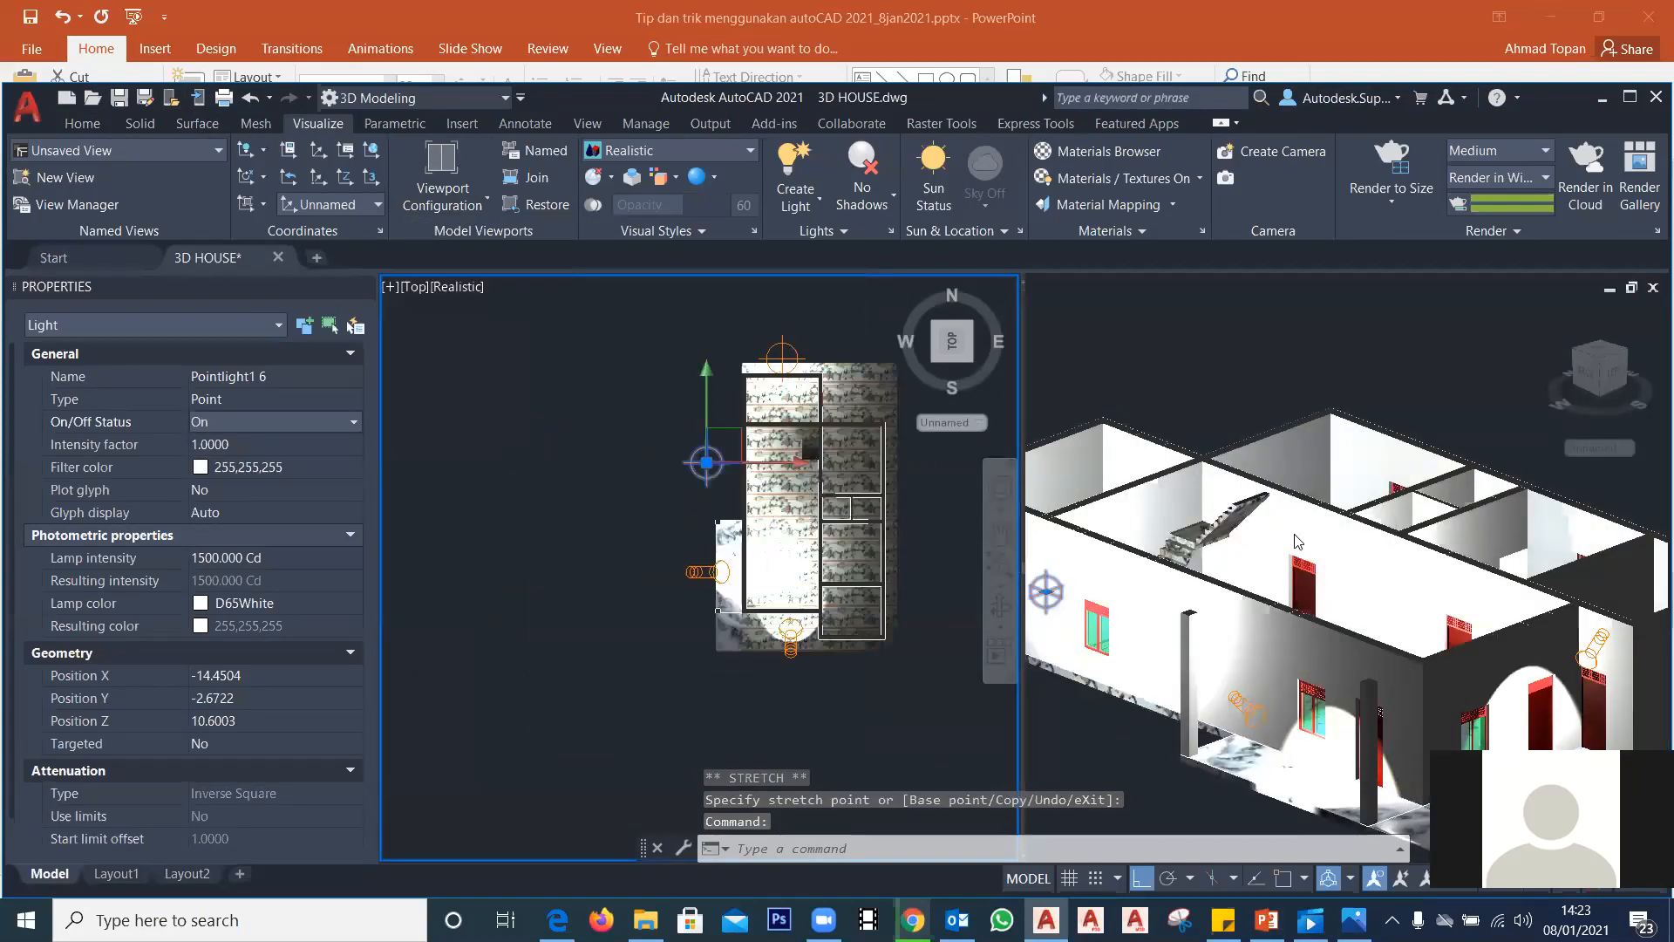
# Step: Frame the house and the relocated light in the 3D viewport, and check the render tips list in PowerPoint
pyautogui.click(1297, 541)
pyautogui.scroll(-5, 1297, 541)
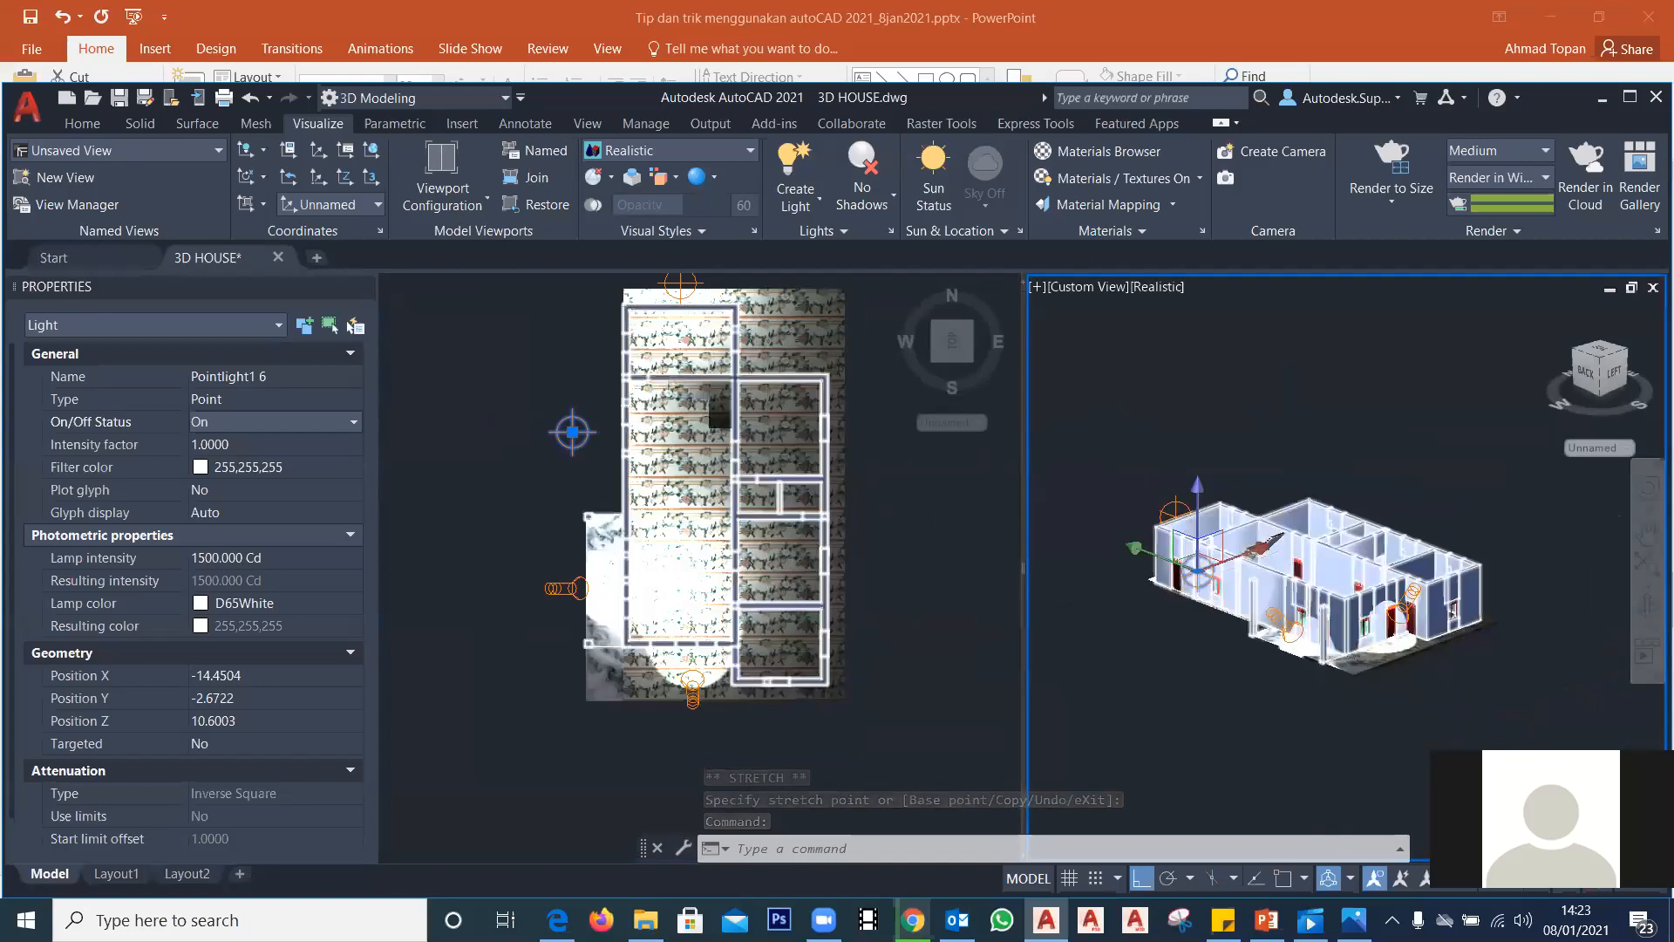
pyautogui.scroll(4, 1256, 555)
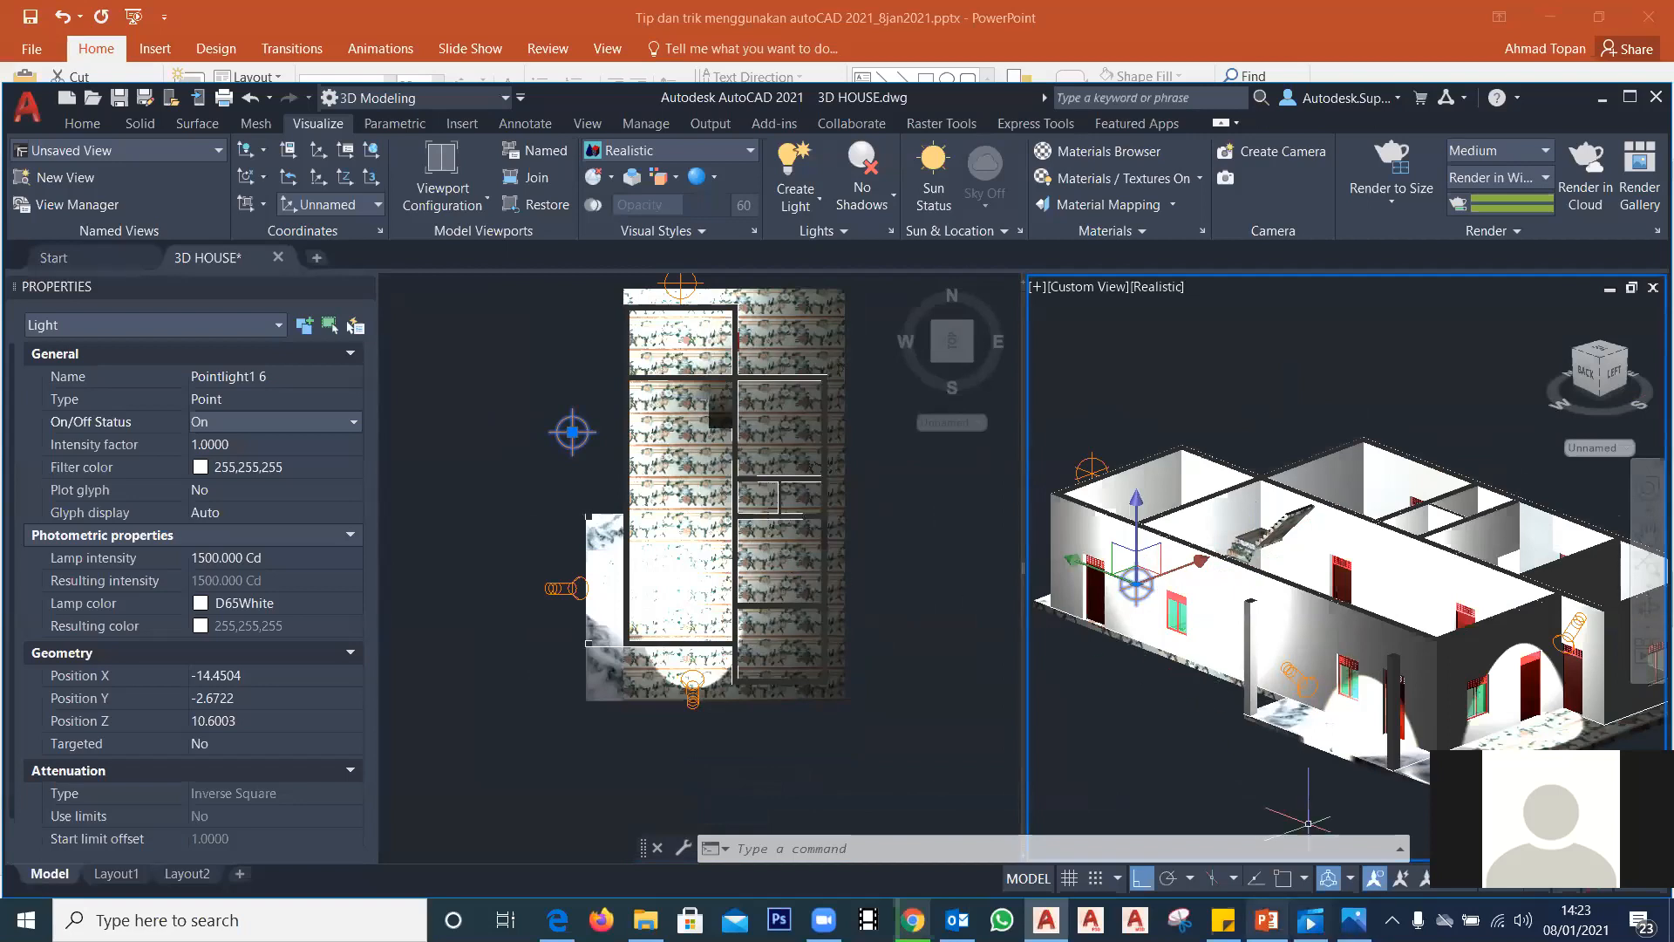
pyautogui.click(1267, 920)
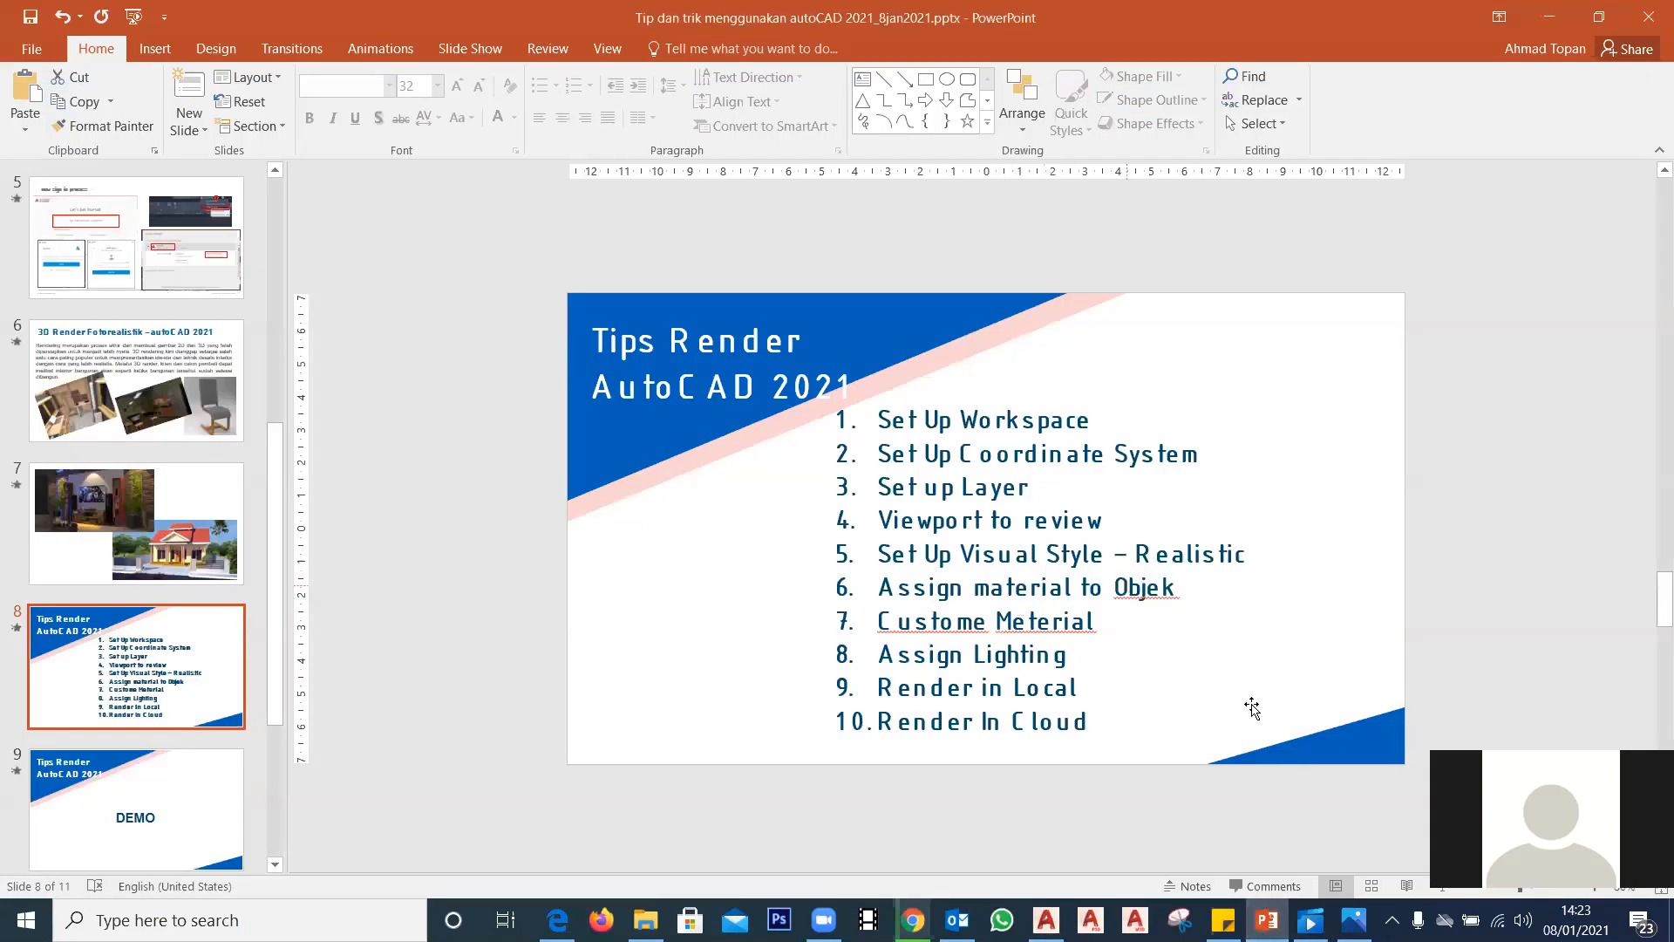
pyautogui.click(1539, 21)
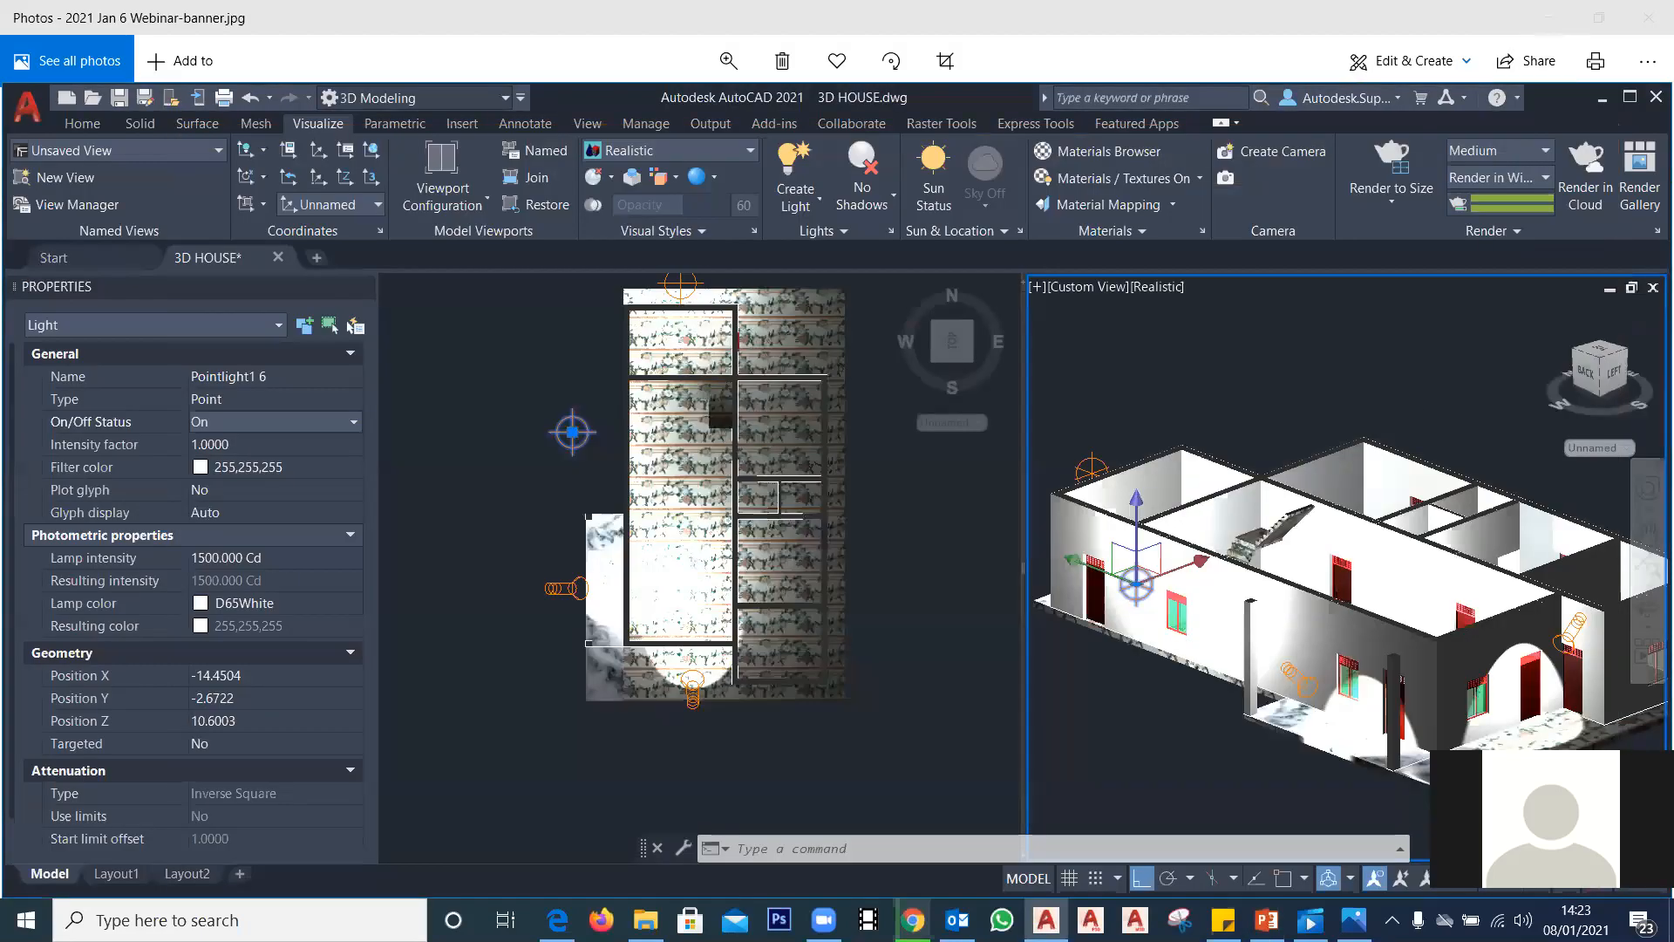
# Step: Set the lamp intensity of the point light outside the house to 75000 Cd
pyautogui.scroll(8, 1055, 622)
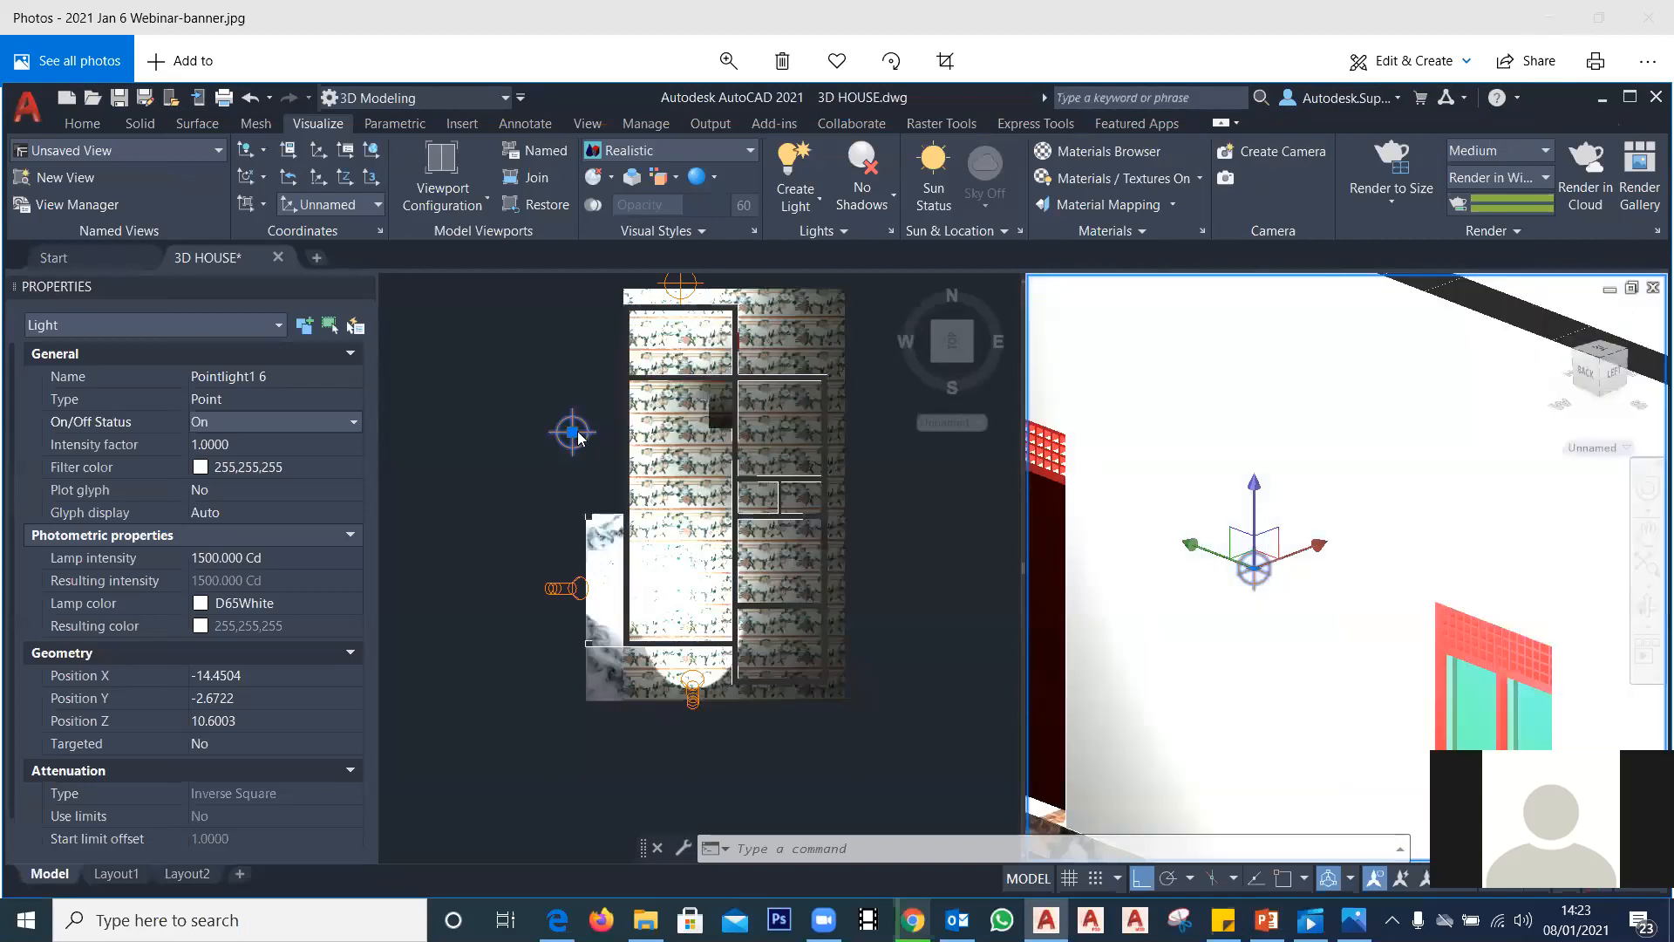
pyautogui.scroll(-1, 244, 625)
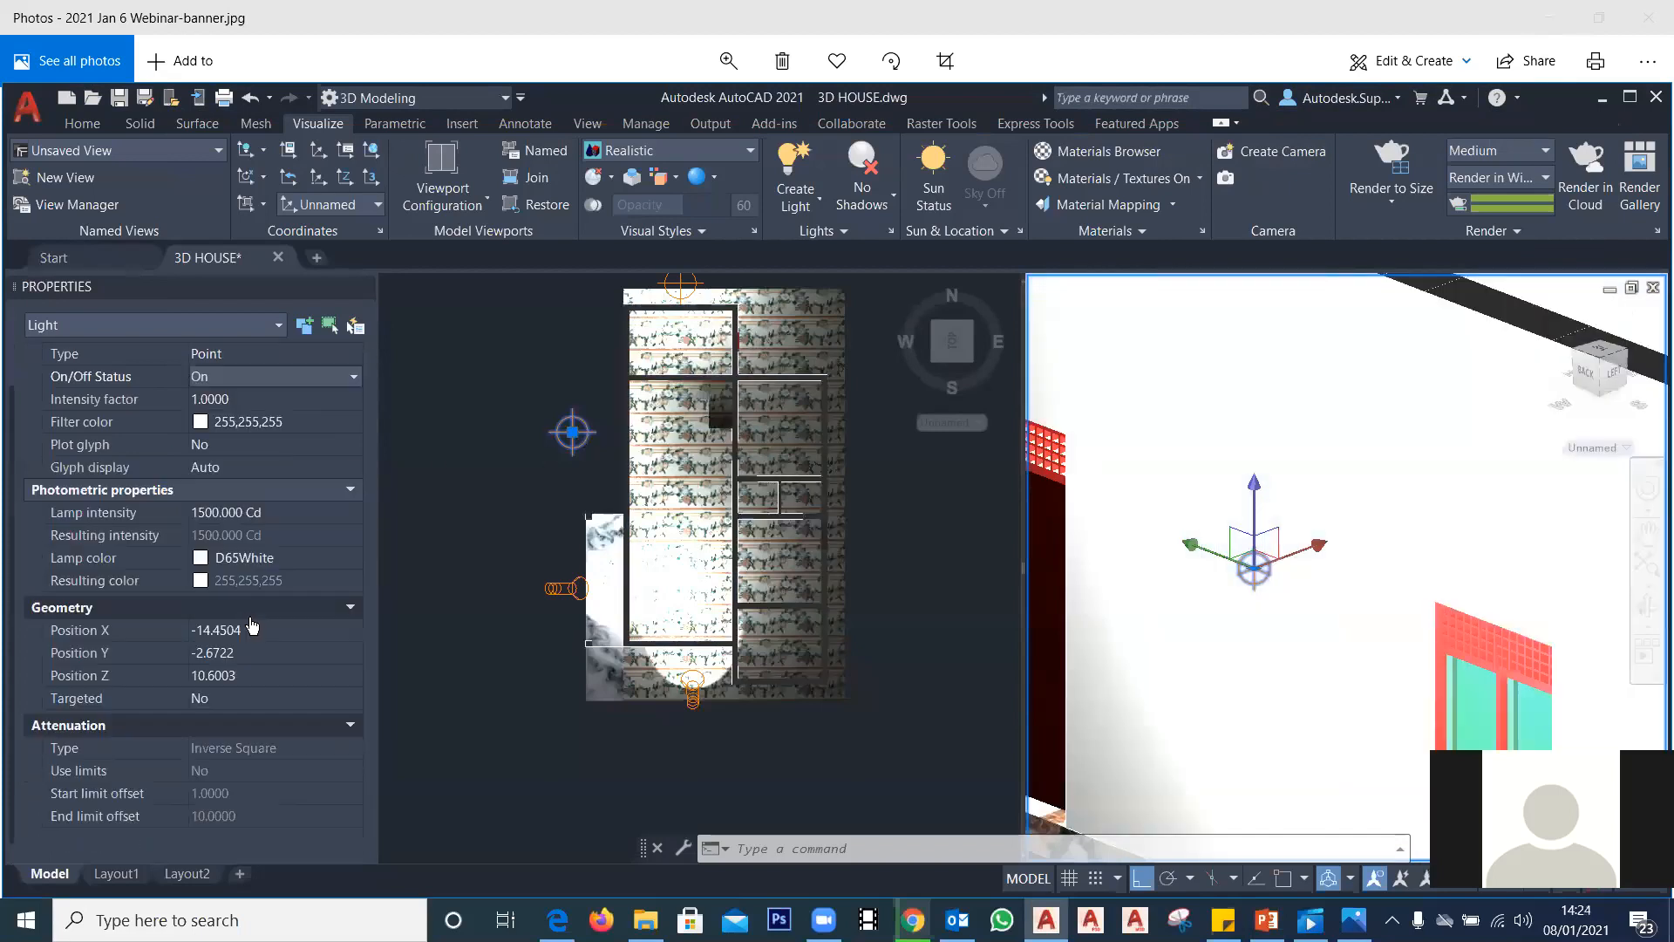
pyautogui.click(274, 515)
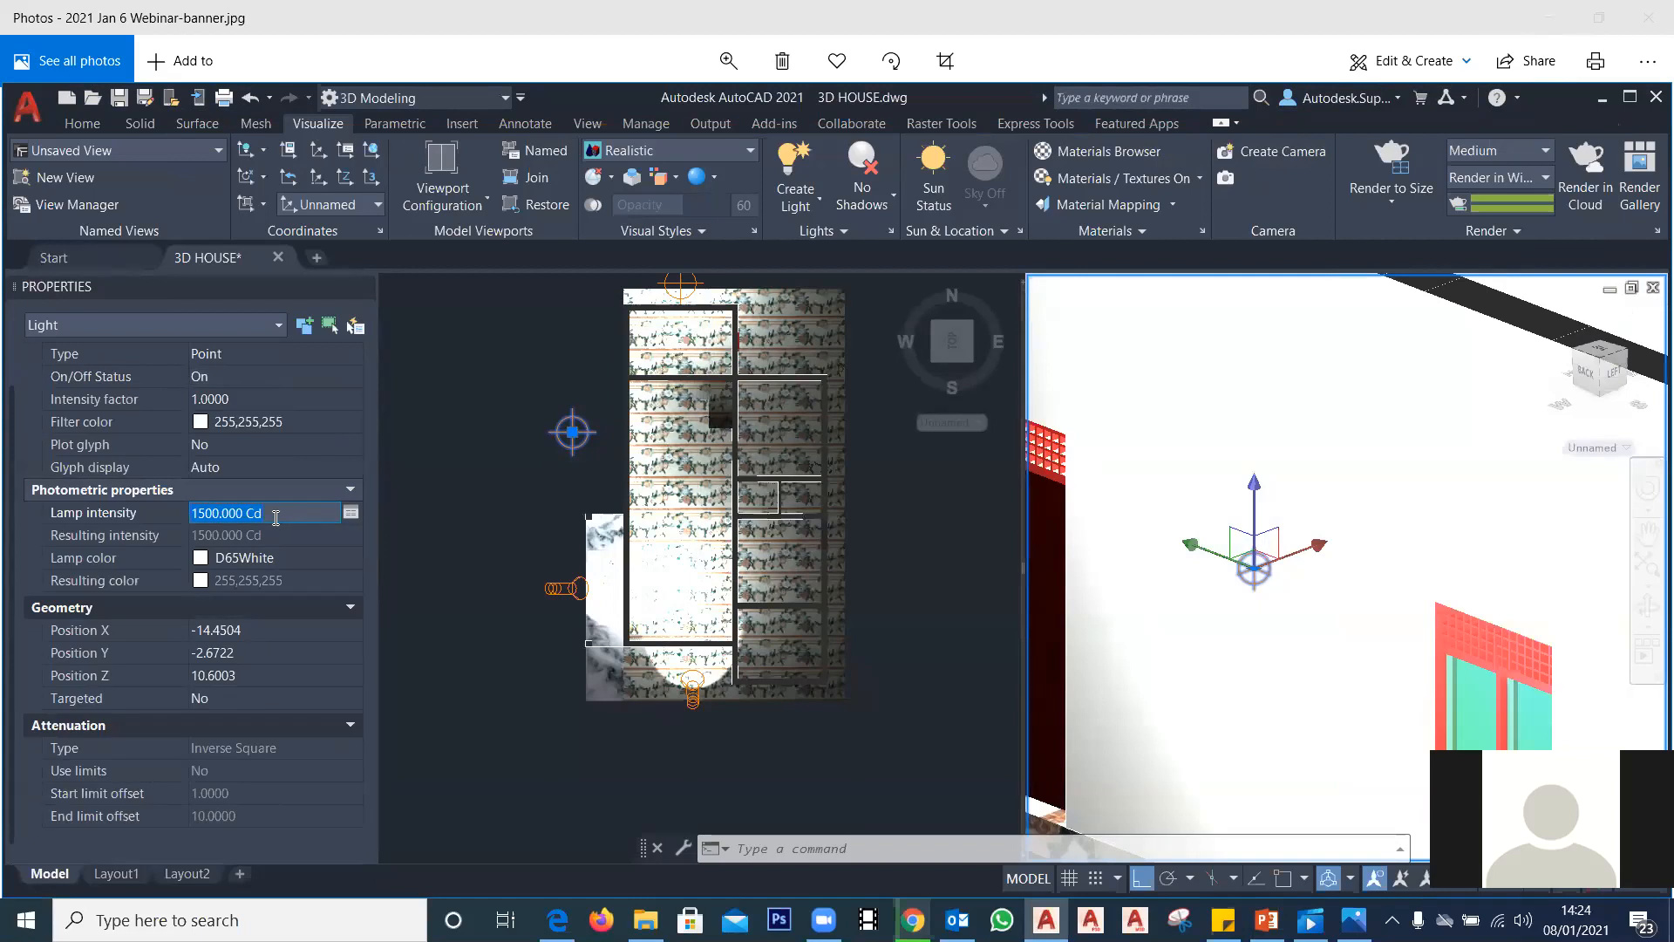
pyautogui.click(207, 513)
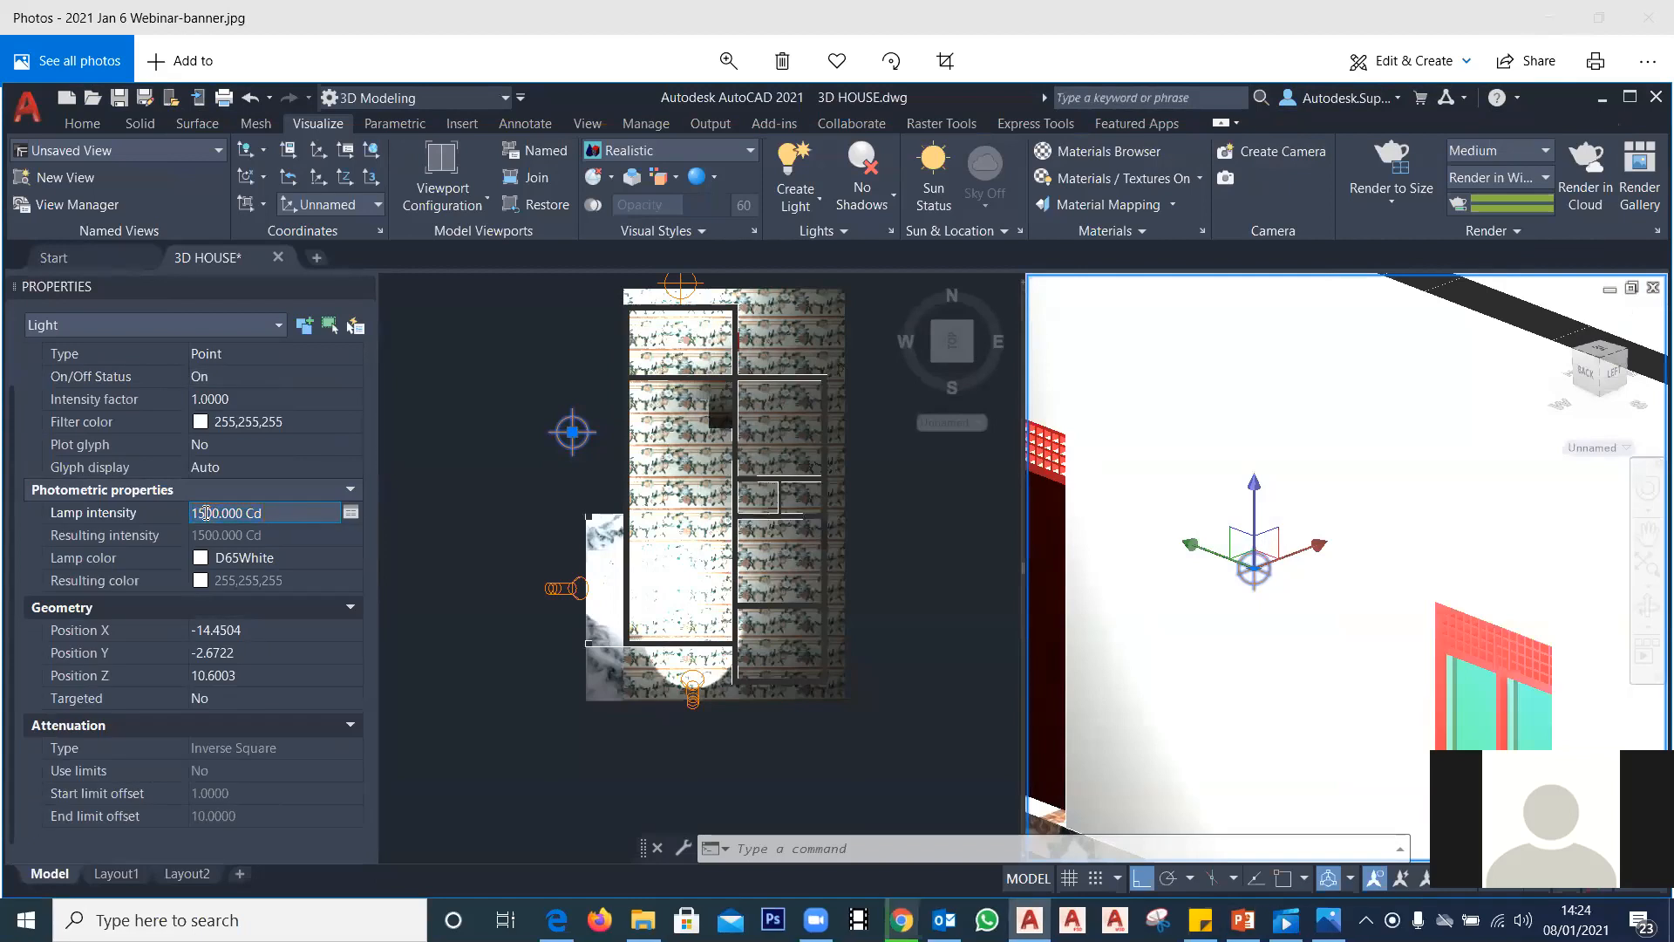
pyautogui.press('BackSpace')
pyautogui.press('BackSpace')
pyautogui.write('750')
pyautogui.press('Return')
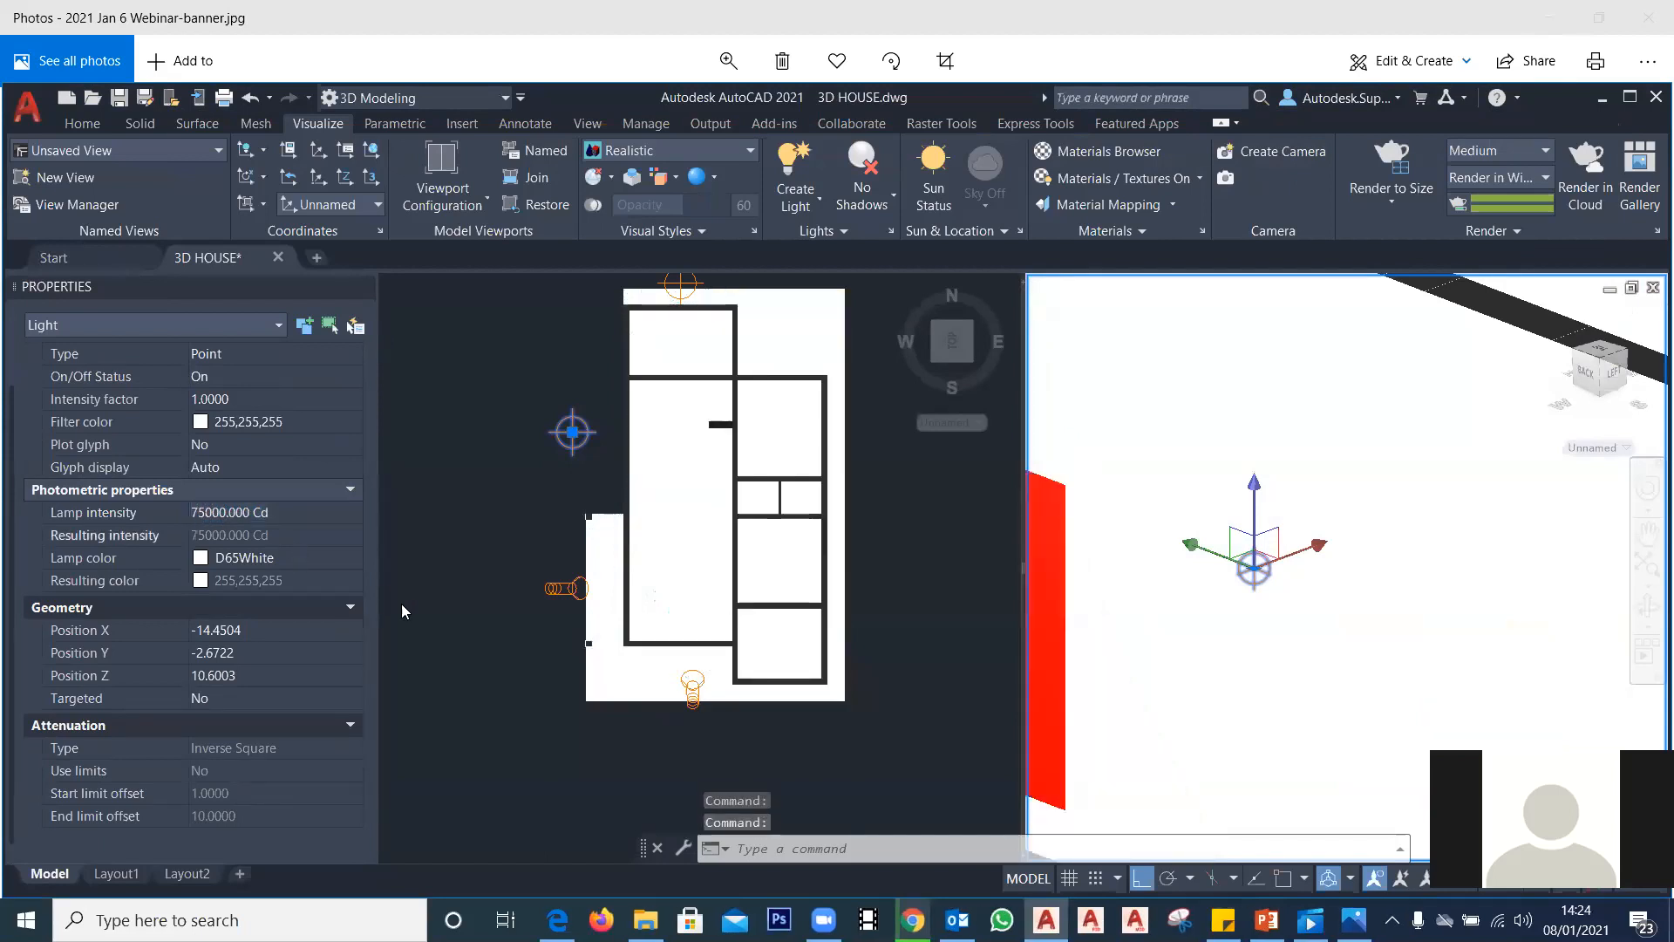
# Step: Set the point light's lamp intensity to 750 Cd and inspect the lighting on the outer wall in the 3D viewport
pyautogui.click(225, 514)
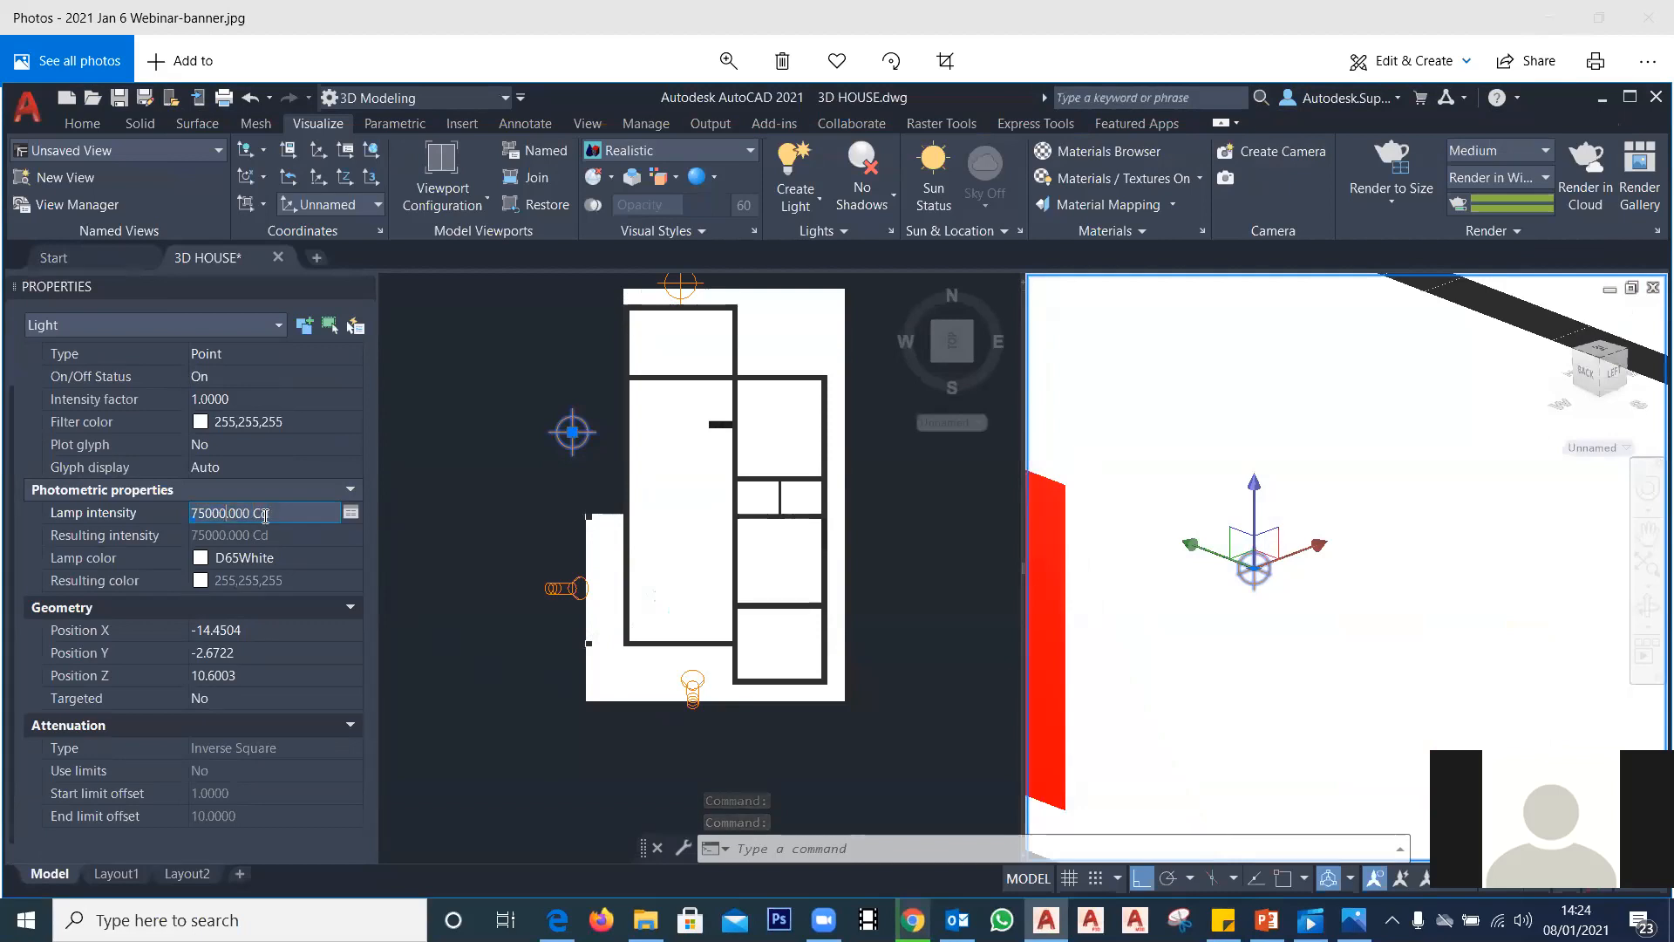
pyautogui.press('BackSpace')
pyautogui.press('BackSpace')
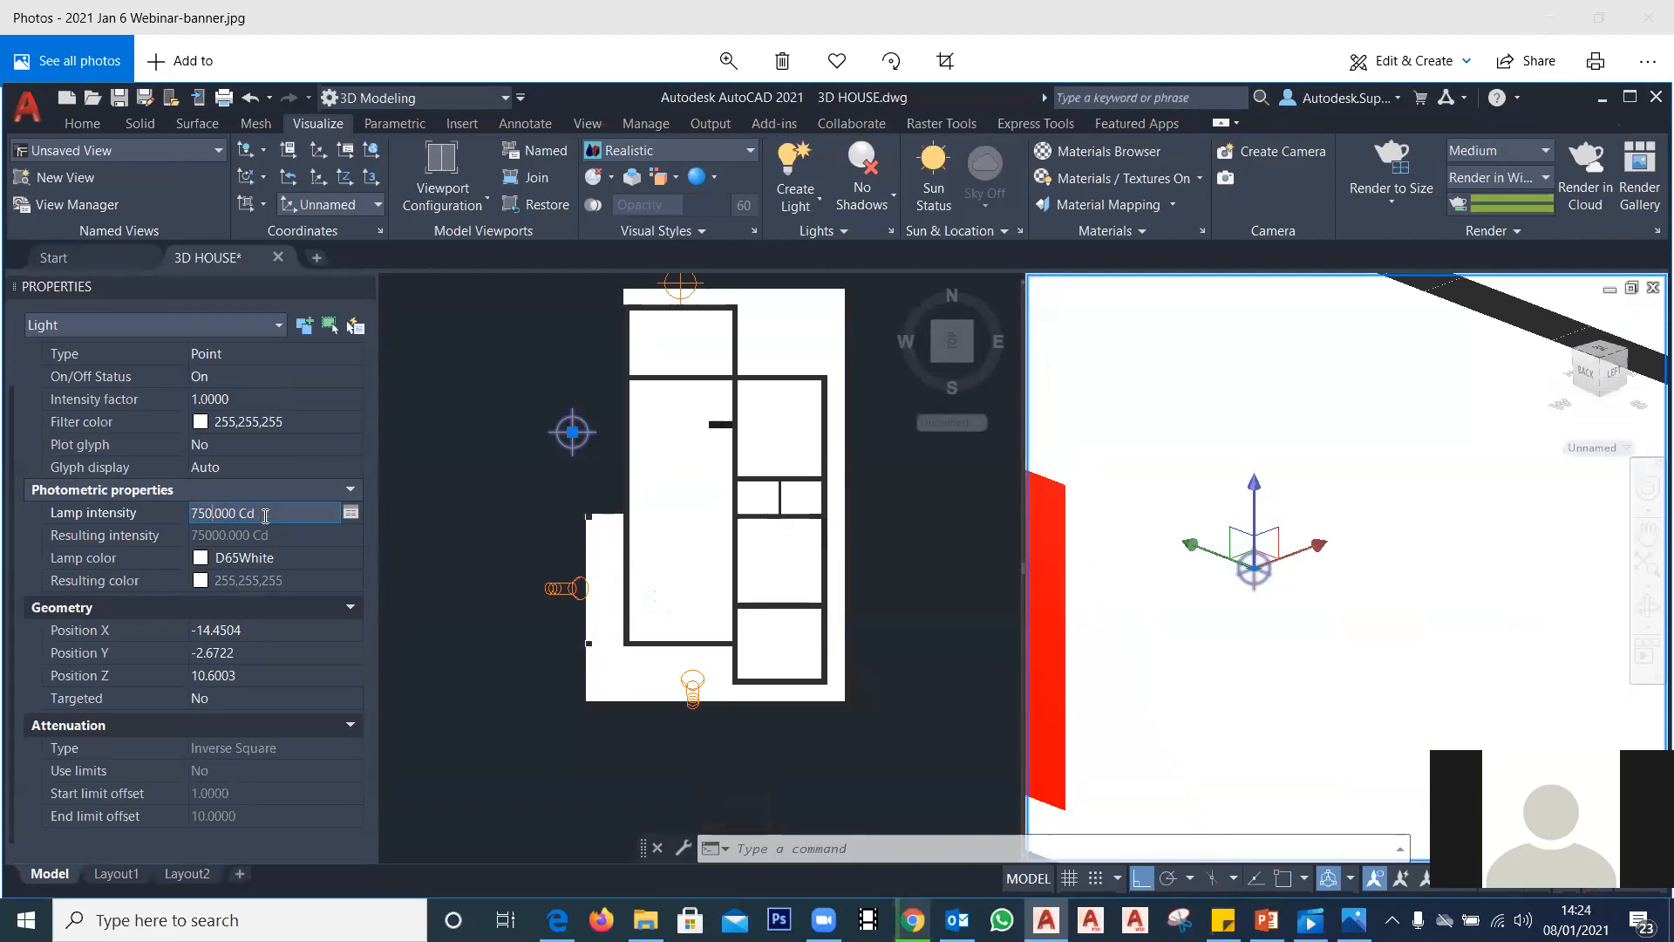
pyautogui.press('Return')
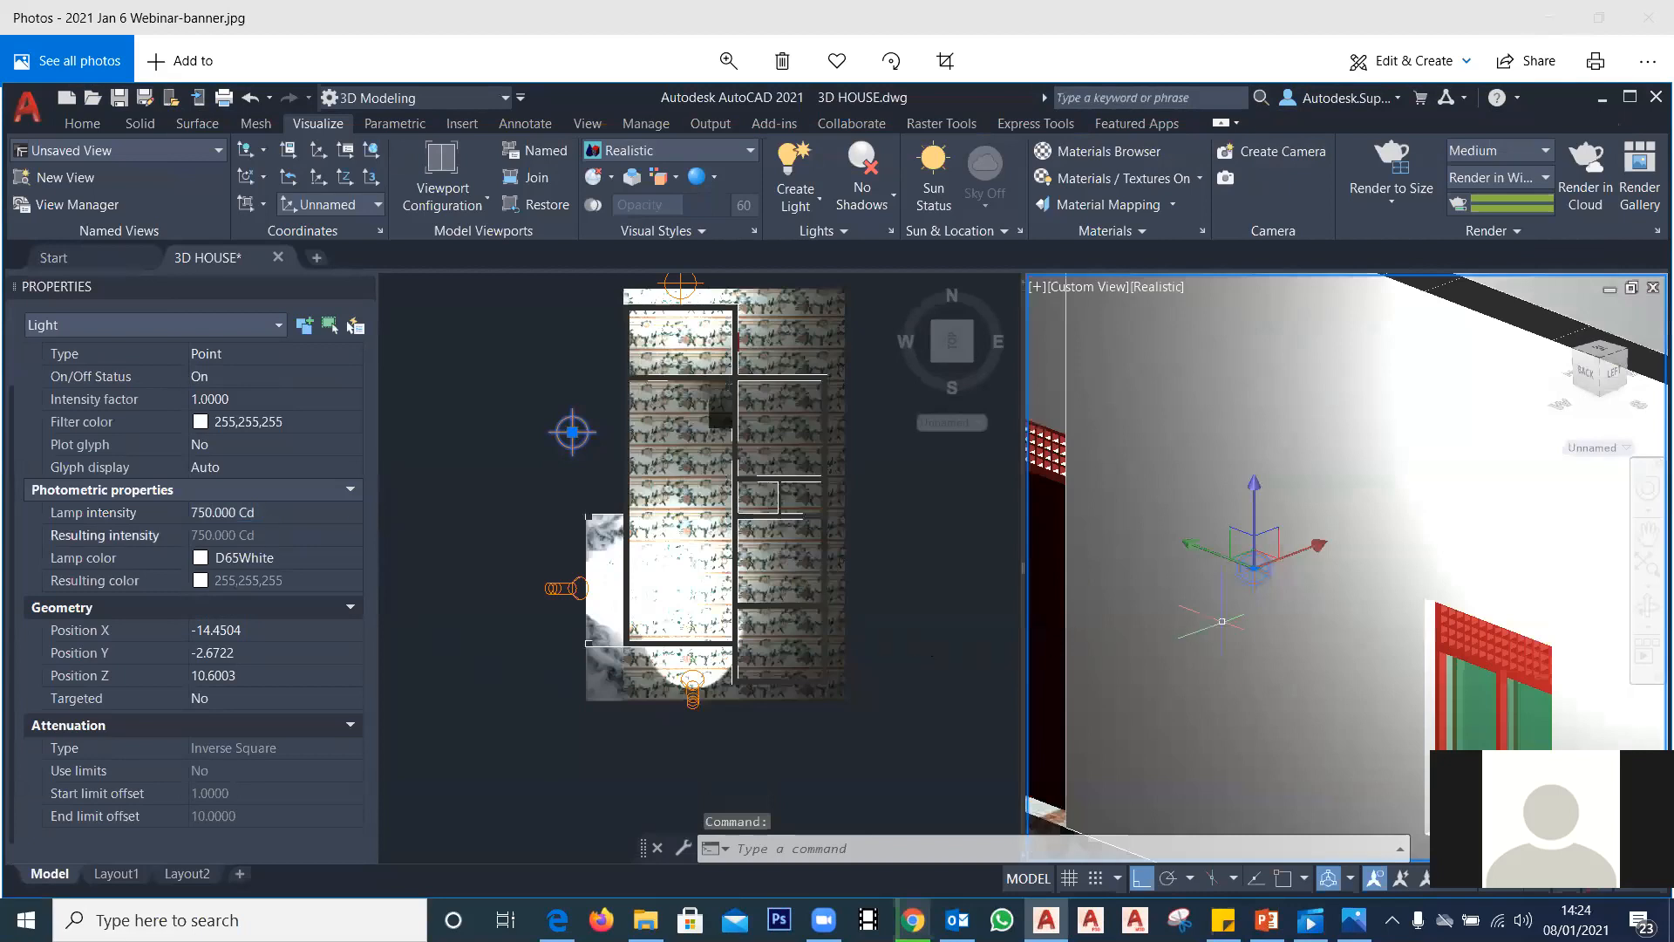
pyautogui.scroll(-2, 1195, 592)
pyautogui.scroll(-2, 1196, 592)
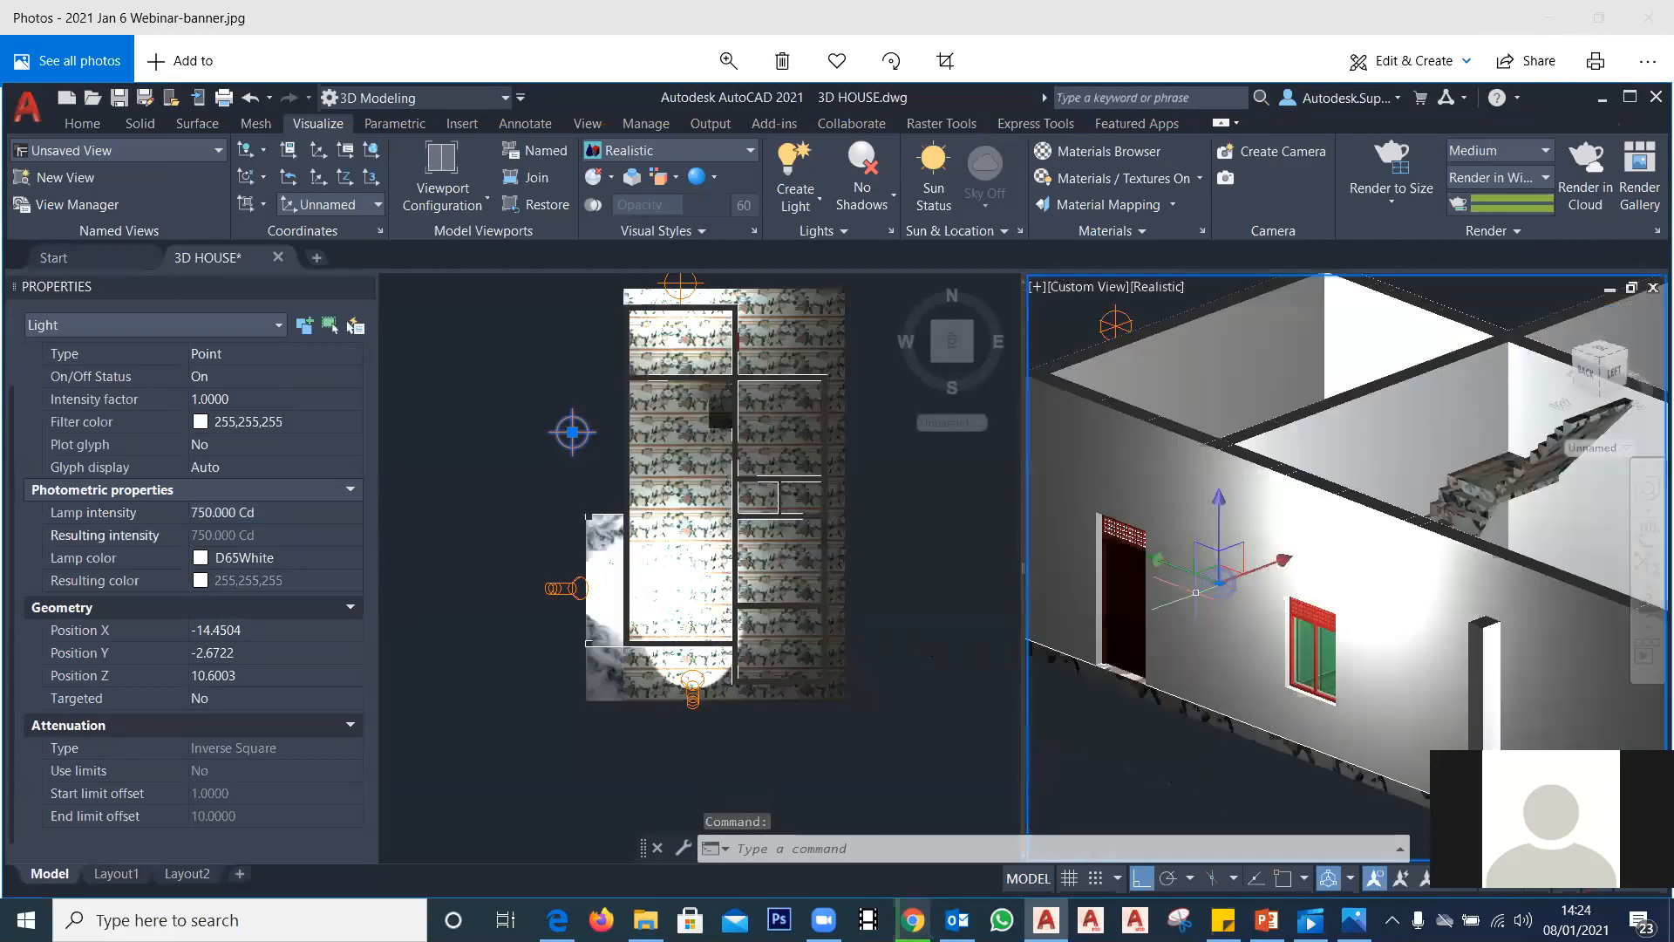
pyautogui.scroll(1, 1192, 595)
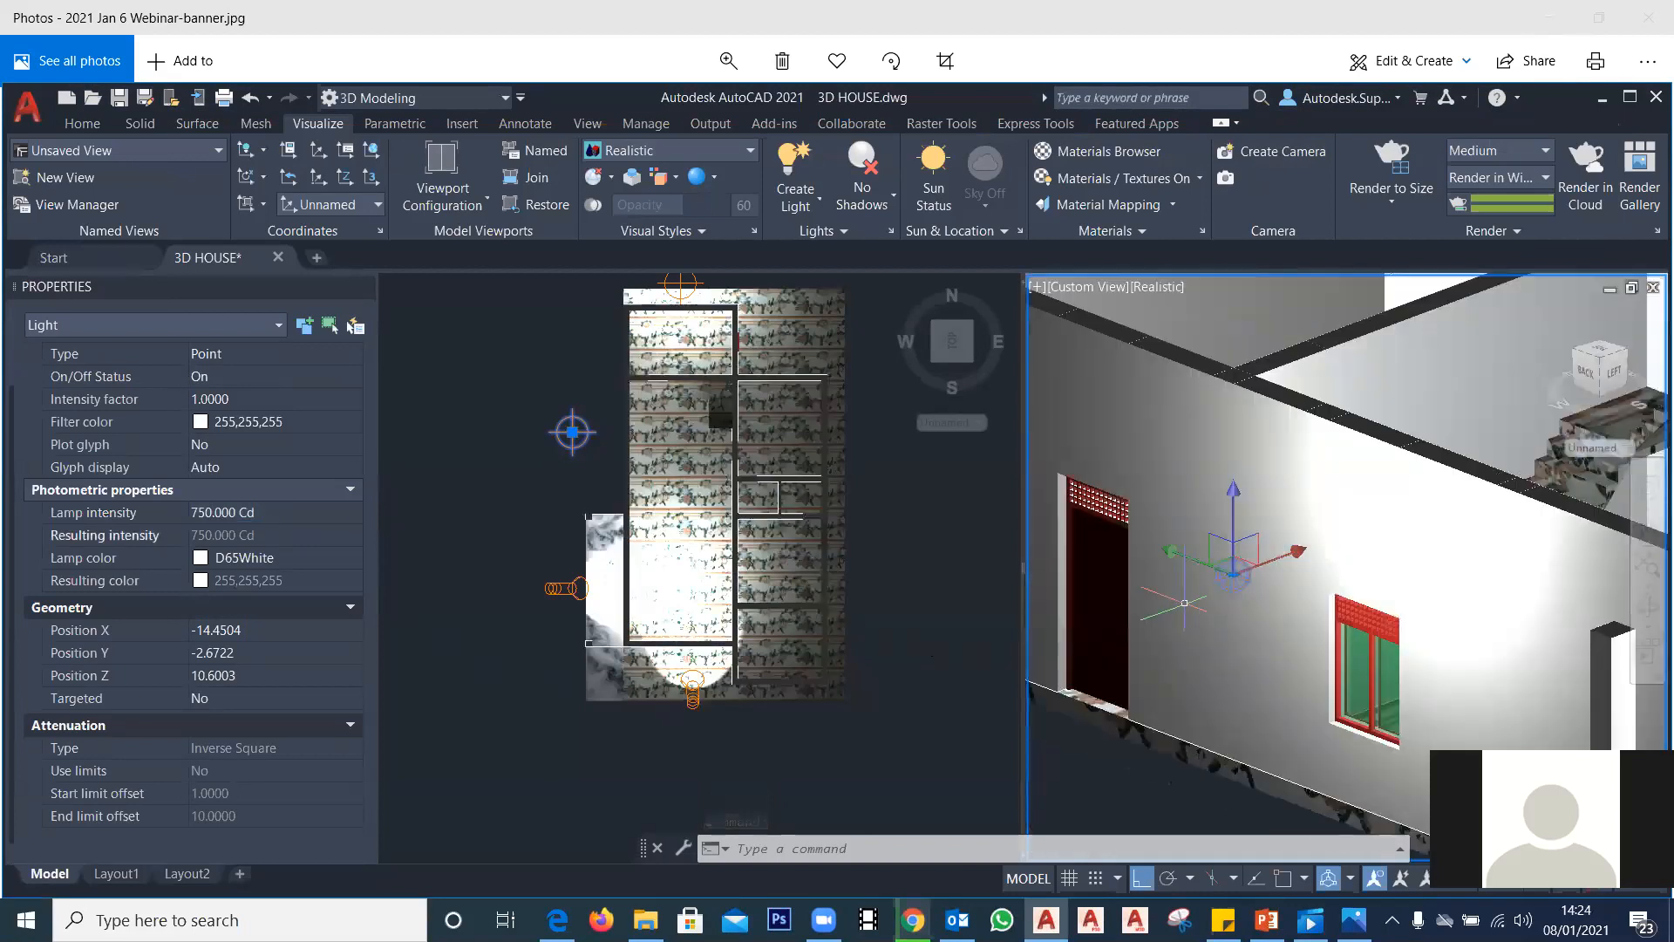
pyautogui.scroll(-2, 1184, 603)
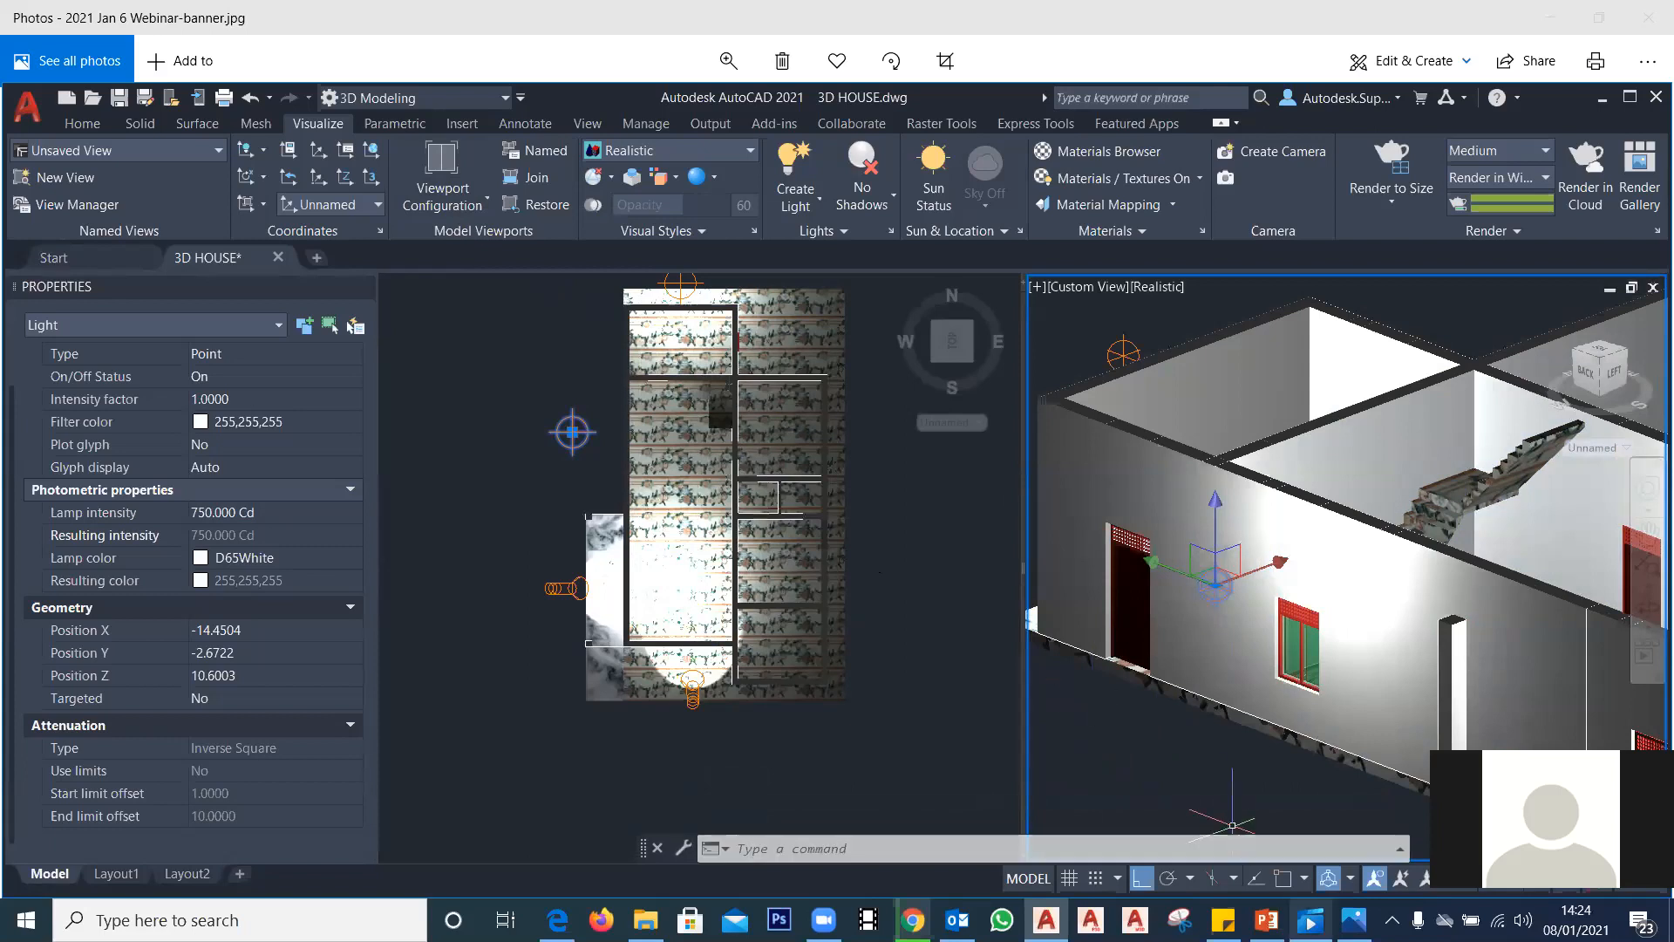
# Step: Check the render tips list in the PowerPoint presentation and return to the AutoCAD house model
pyautogui.moveTo(1309, 920)
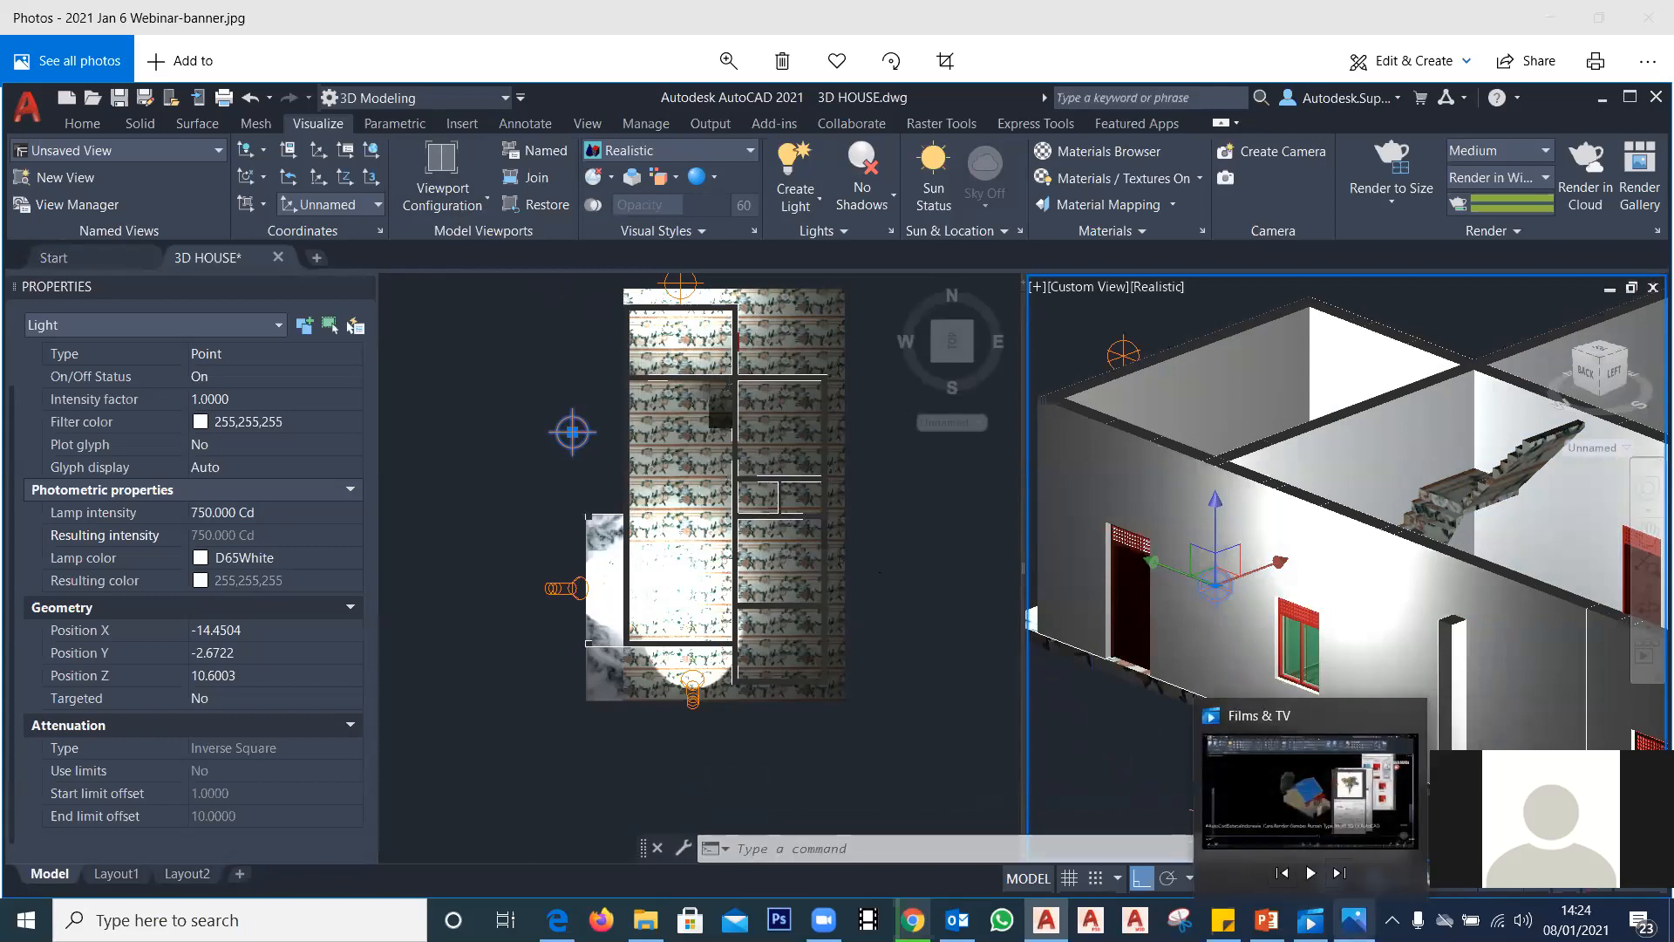
pyautogui.click(1250, 837)
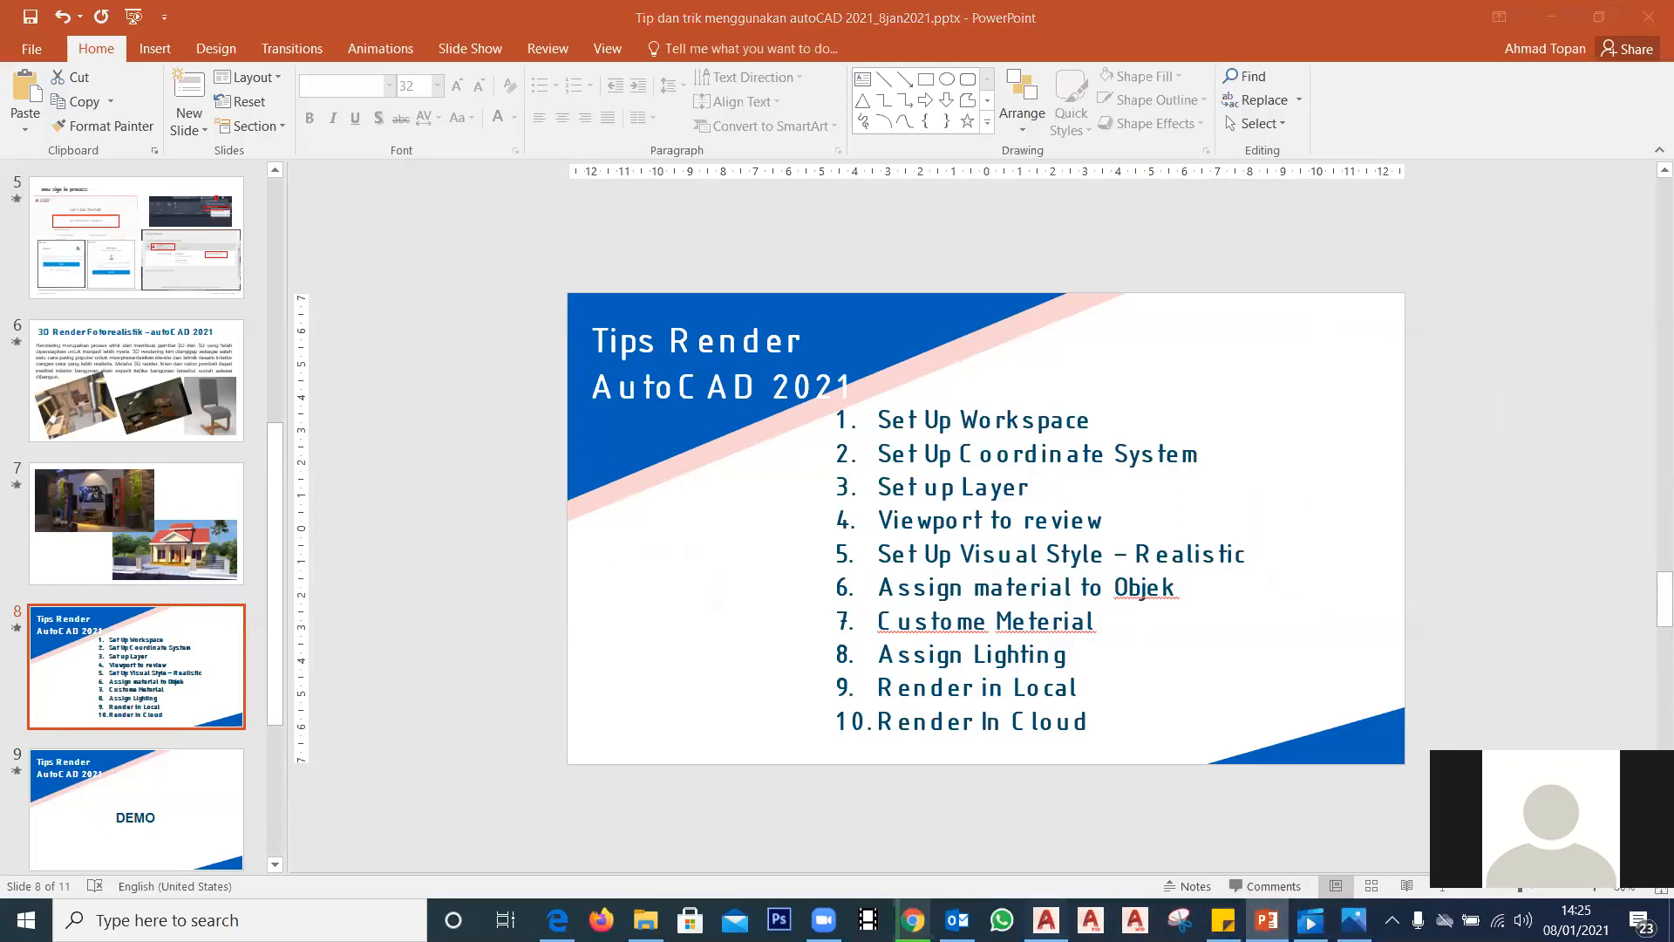
pyautogui.click(1046, 920)
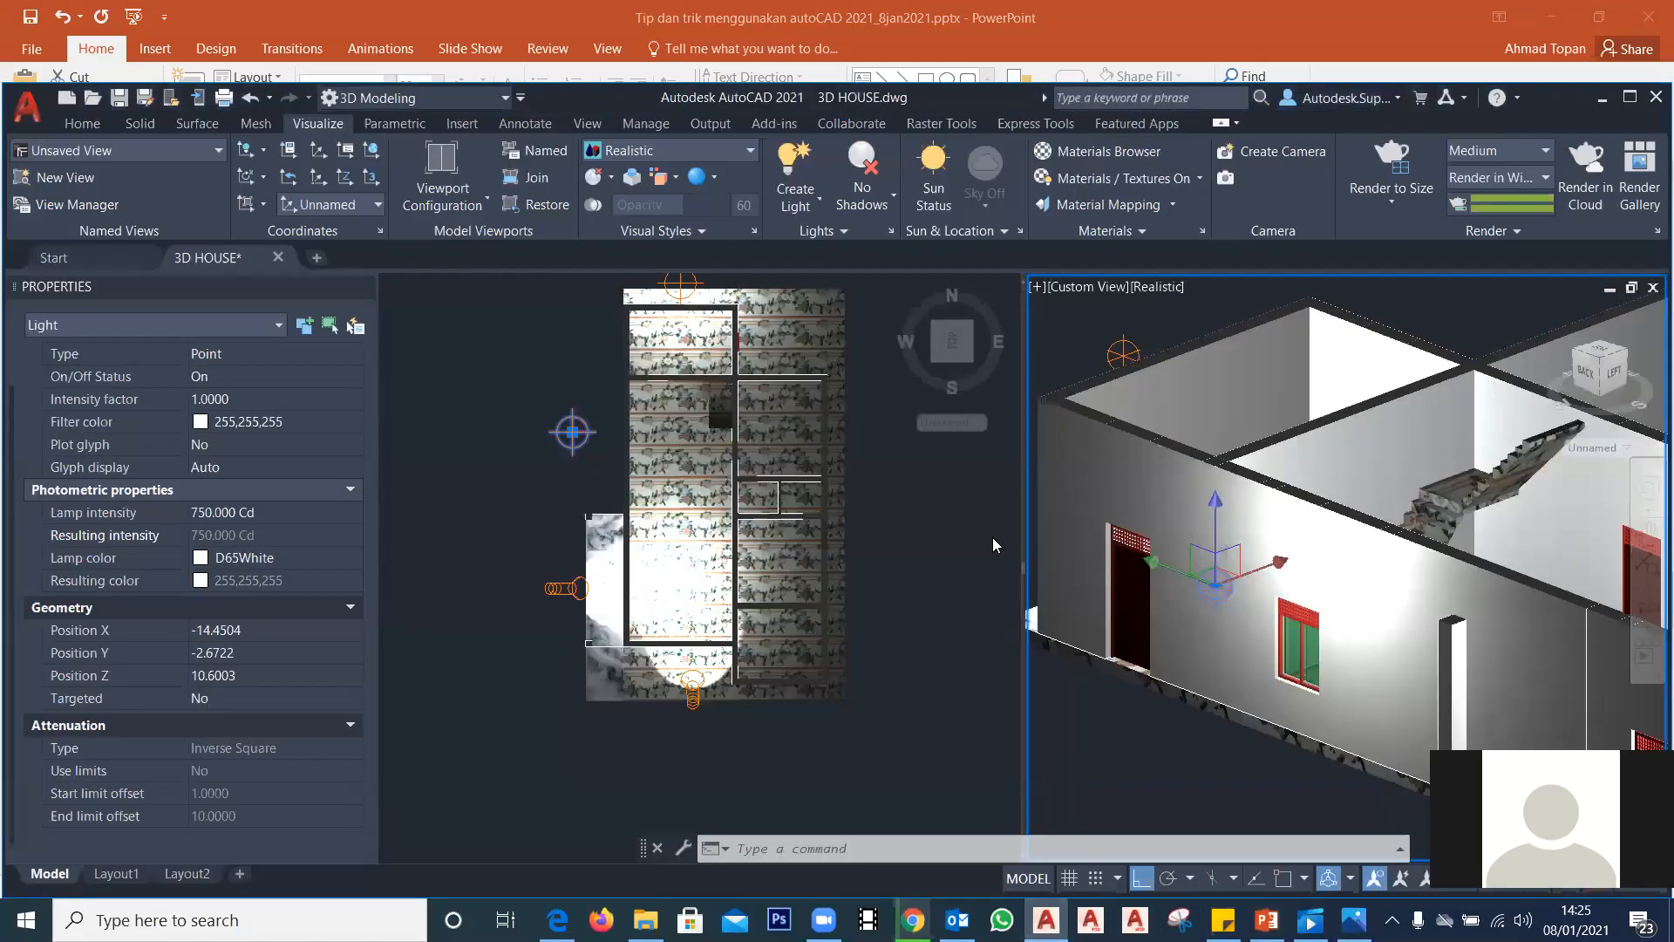
# Step: Try the Shaded with edges visual style in the 3D viewport, then restore the Realistic style
pyautogui.click(722, 146)
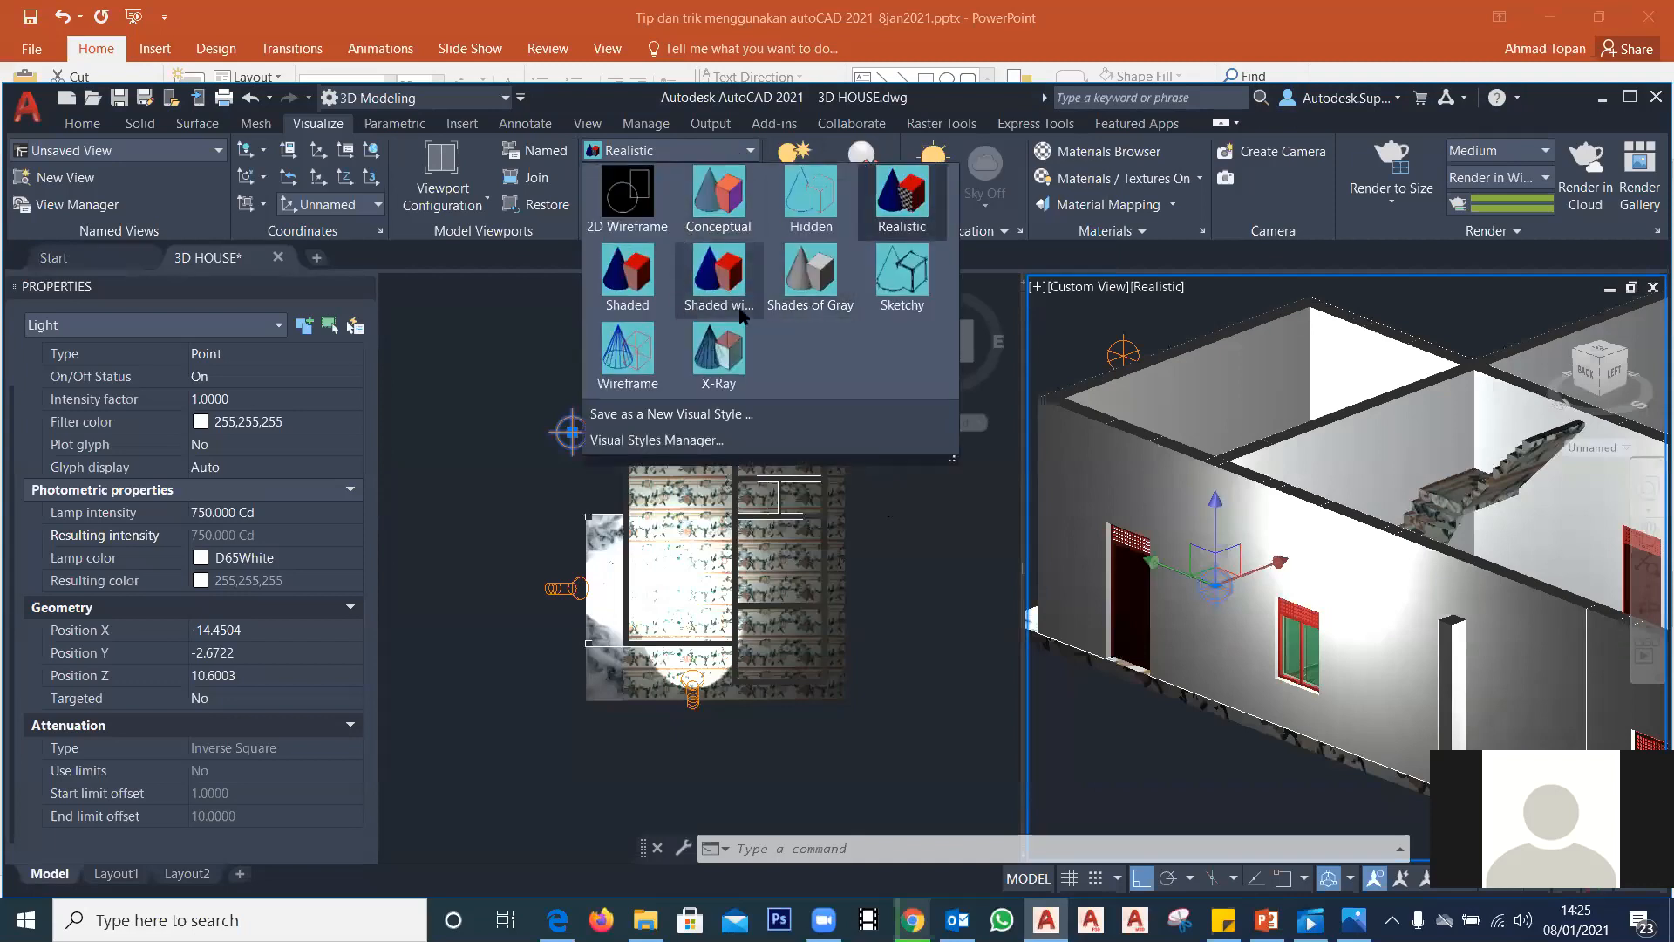
pyautogui.press('Escape')
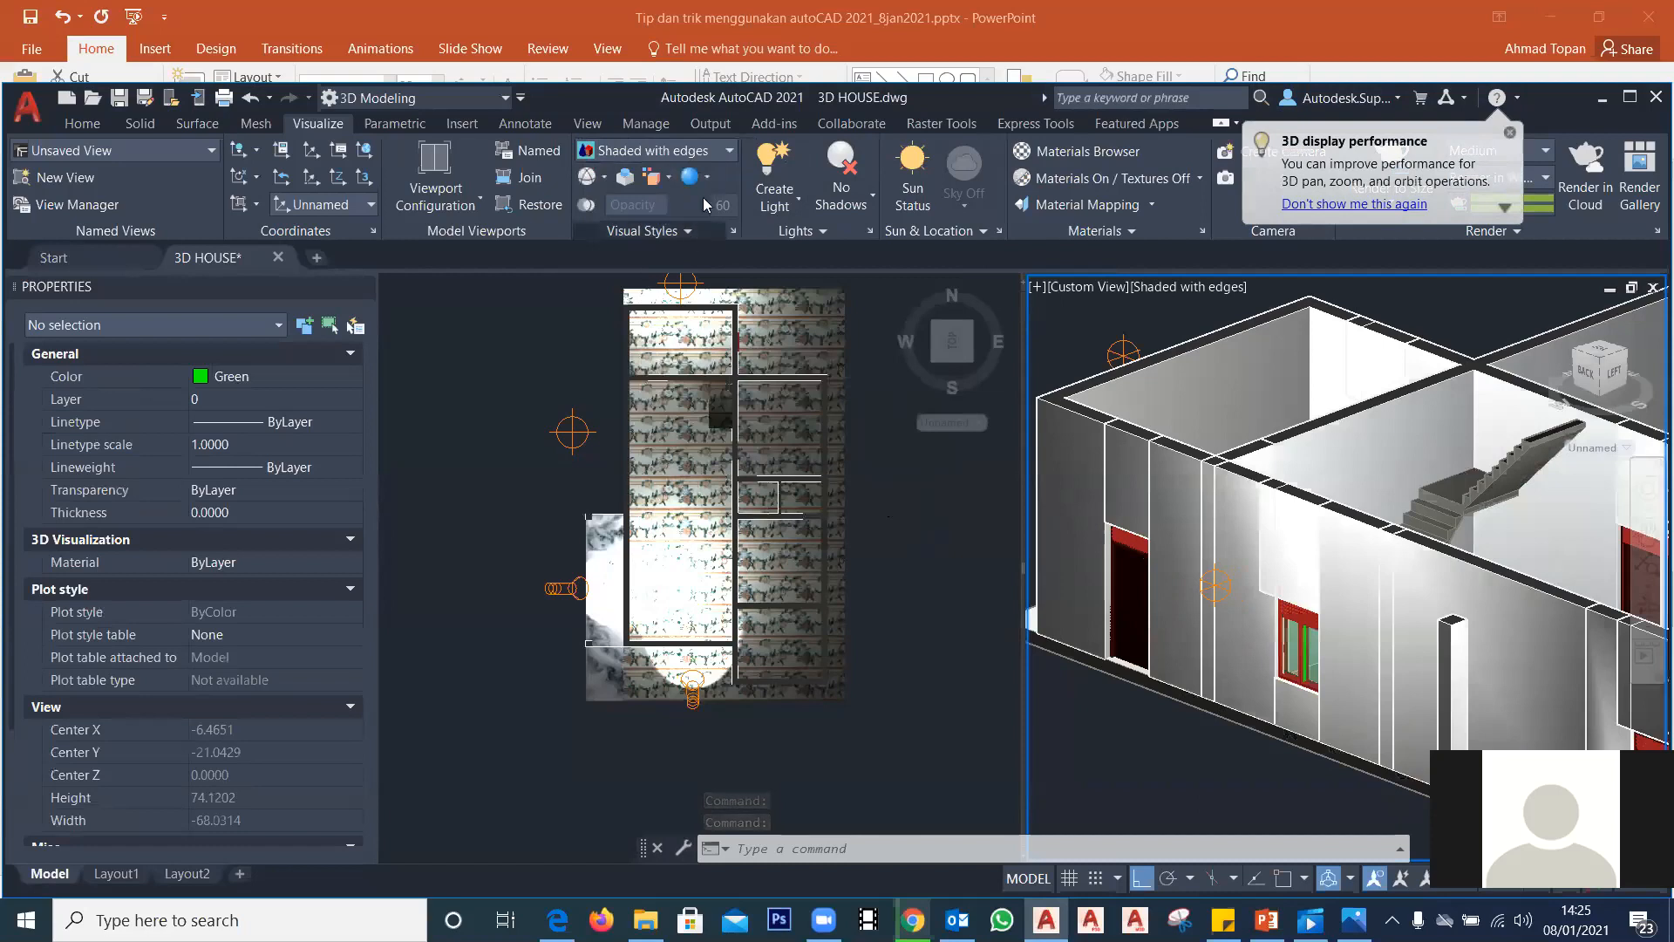
pyautogui.click(726, 152)
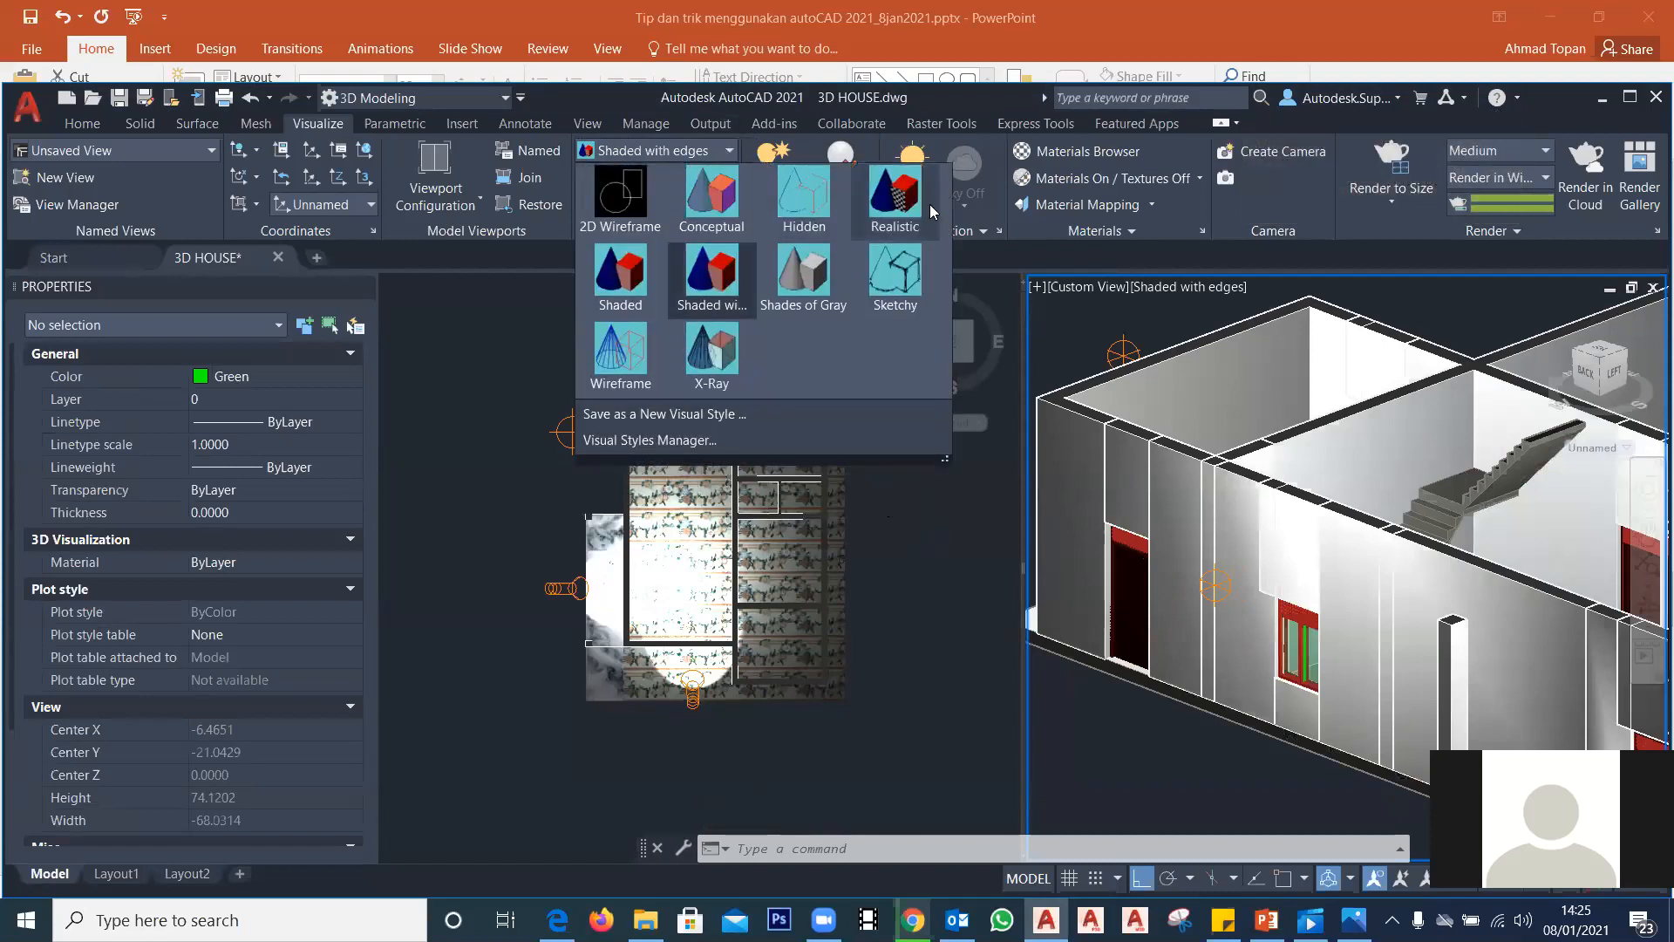
pyautogui.click(895, 214)
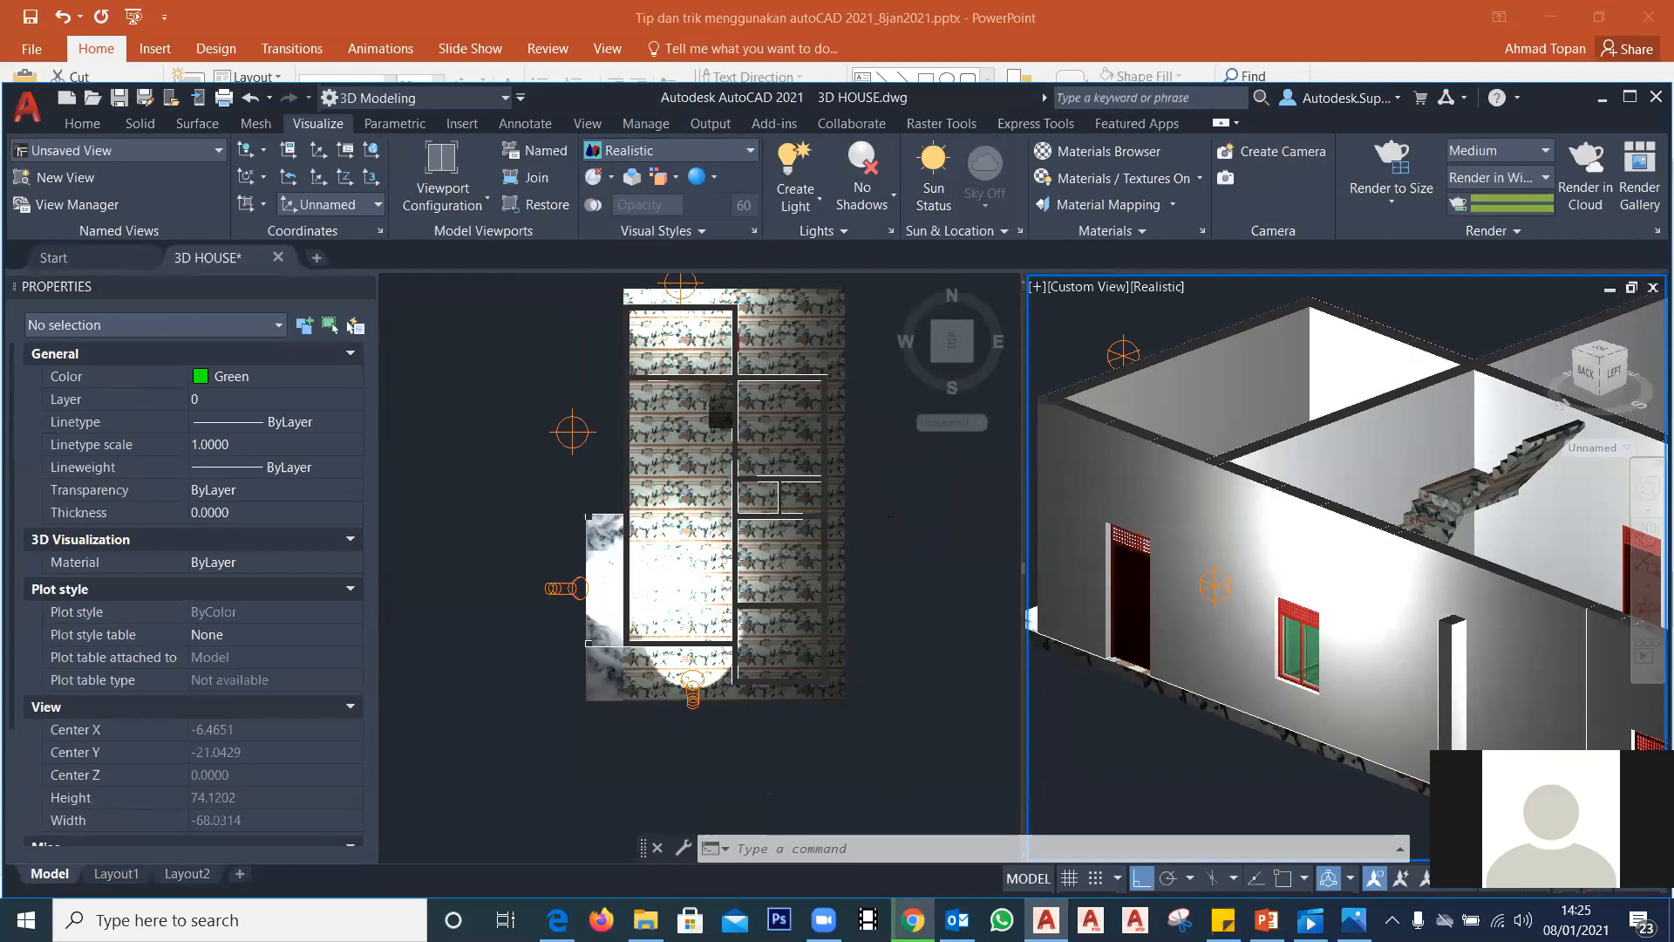
# Step: Switch to PowerPoint to review the tip on assigning materials to objects, and return to the AutoCAD drawing
pyautogui.click(824, 920)
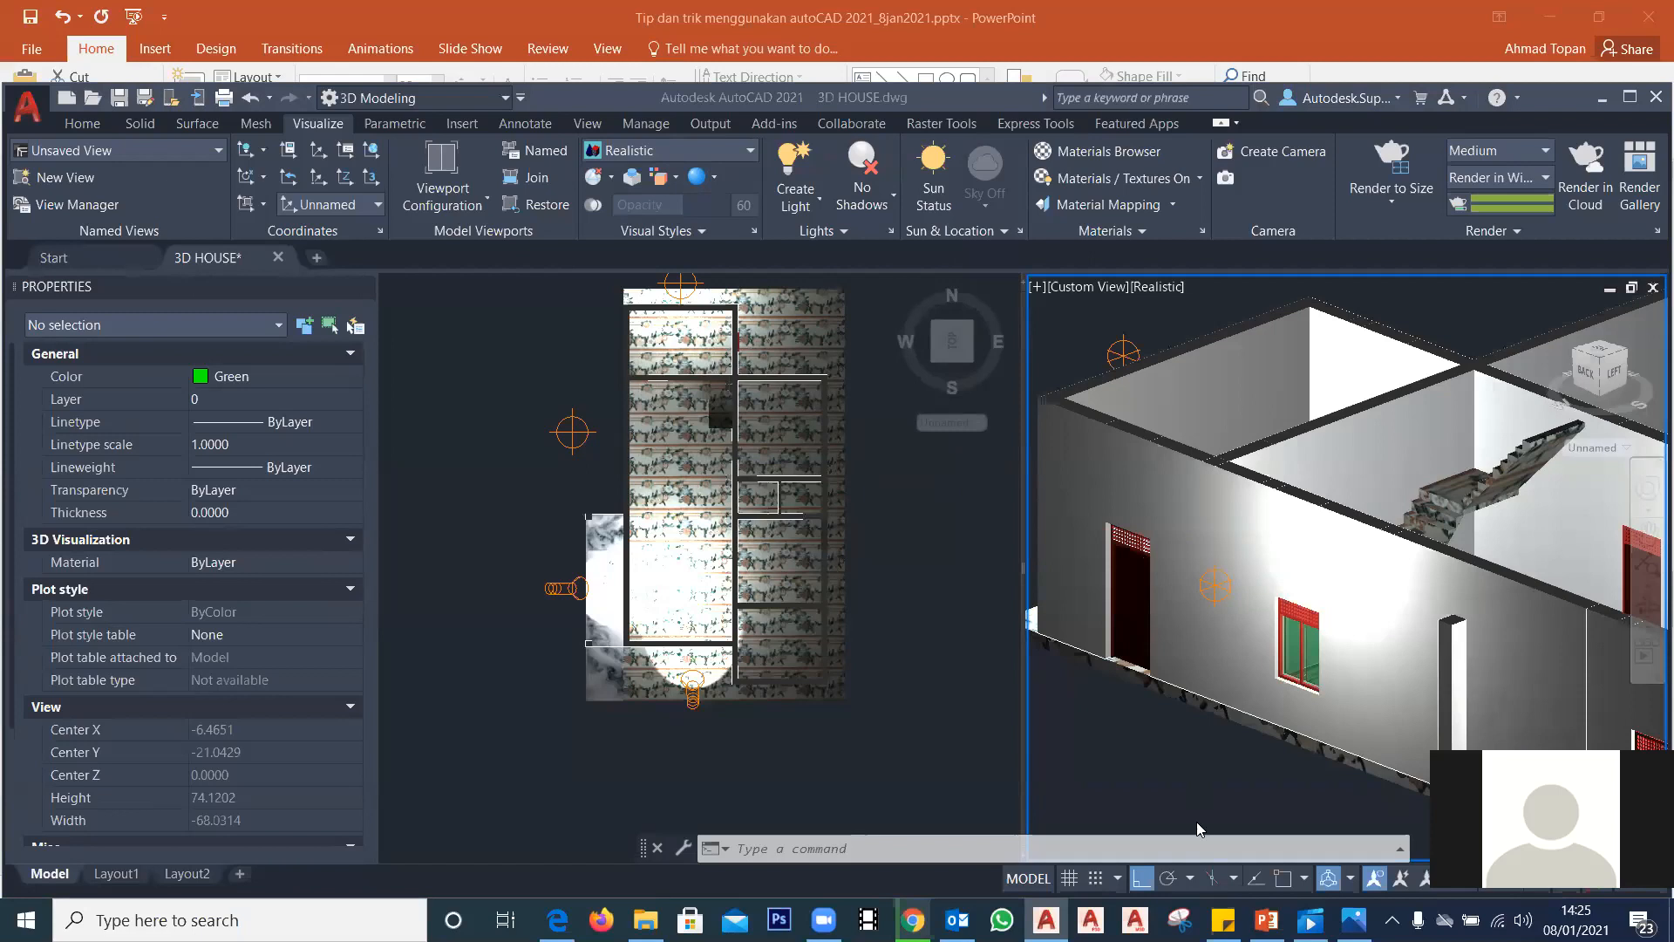
pyautogui.click(1268, 811)
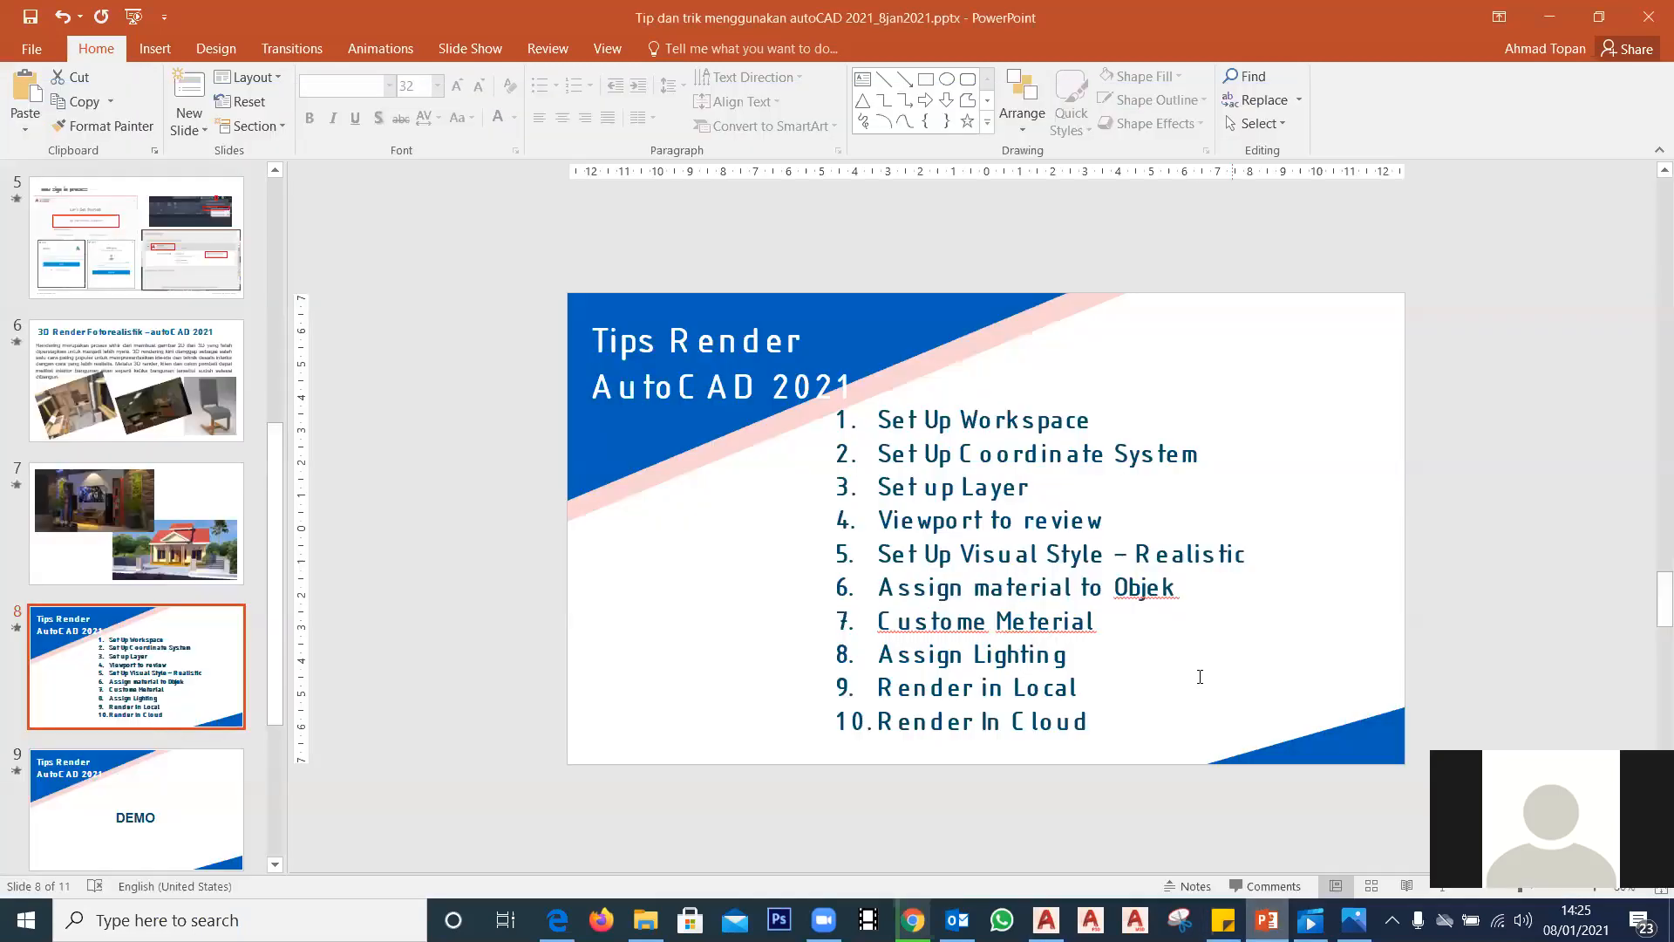
pyautogui.click(1082, 586)
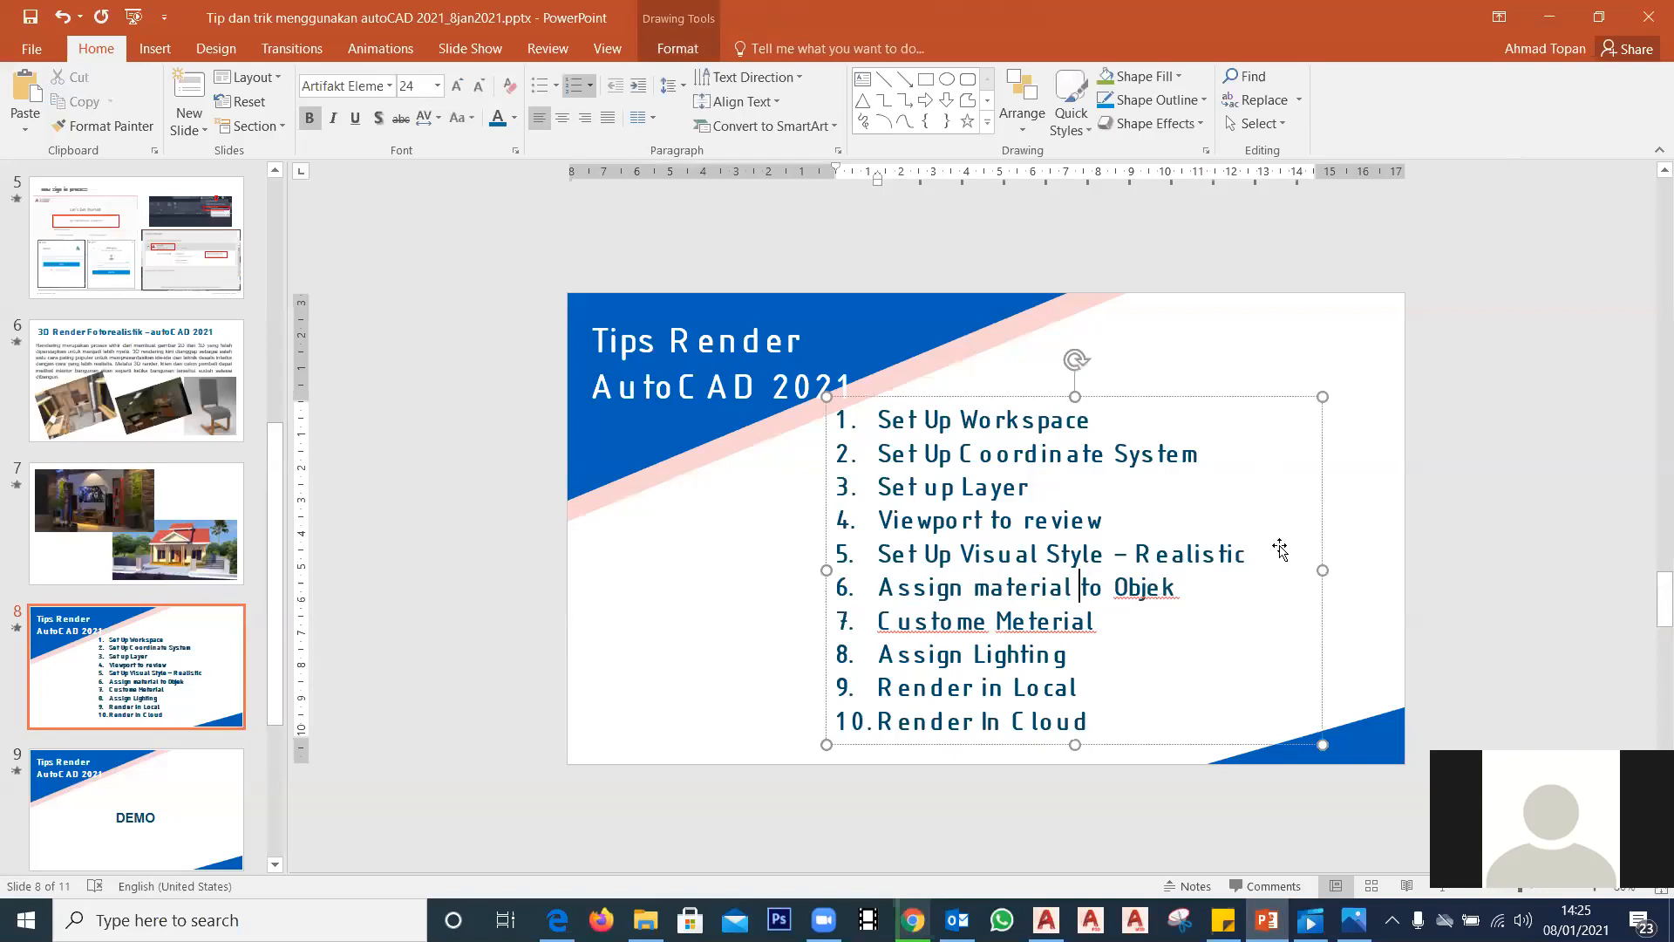
pyautogui.click(1046, 920)
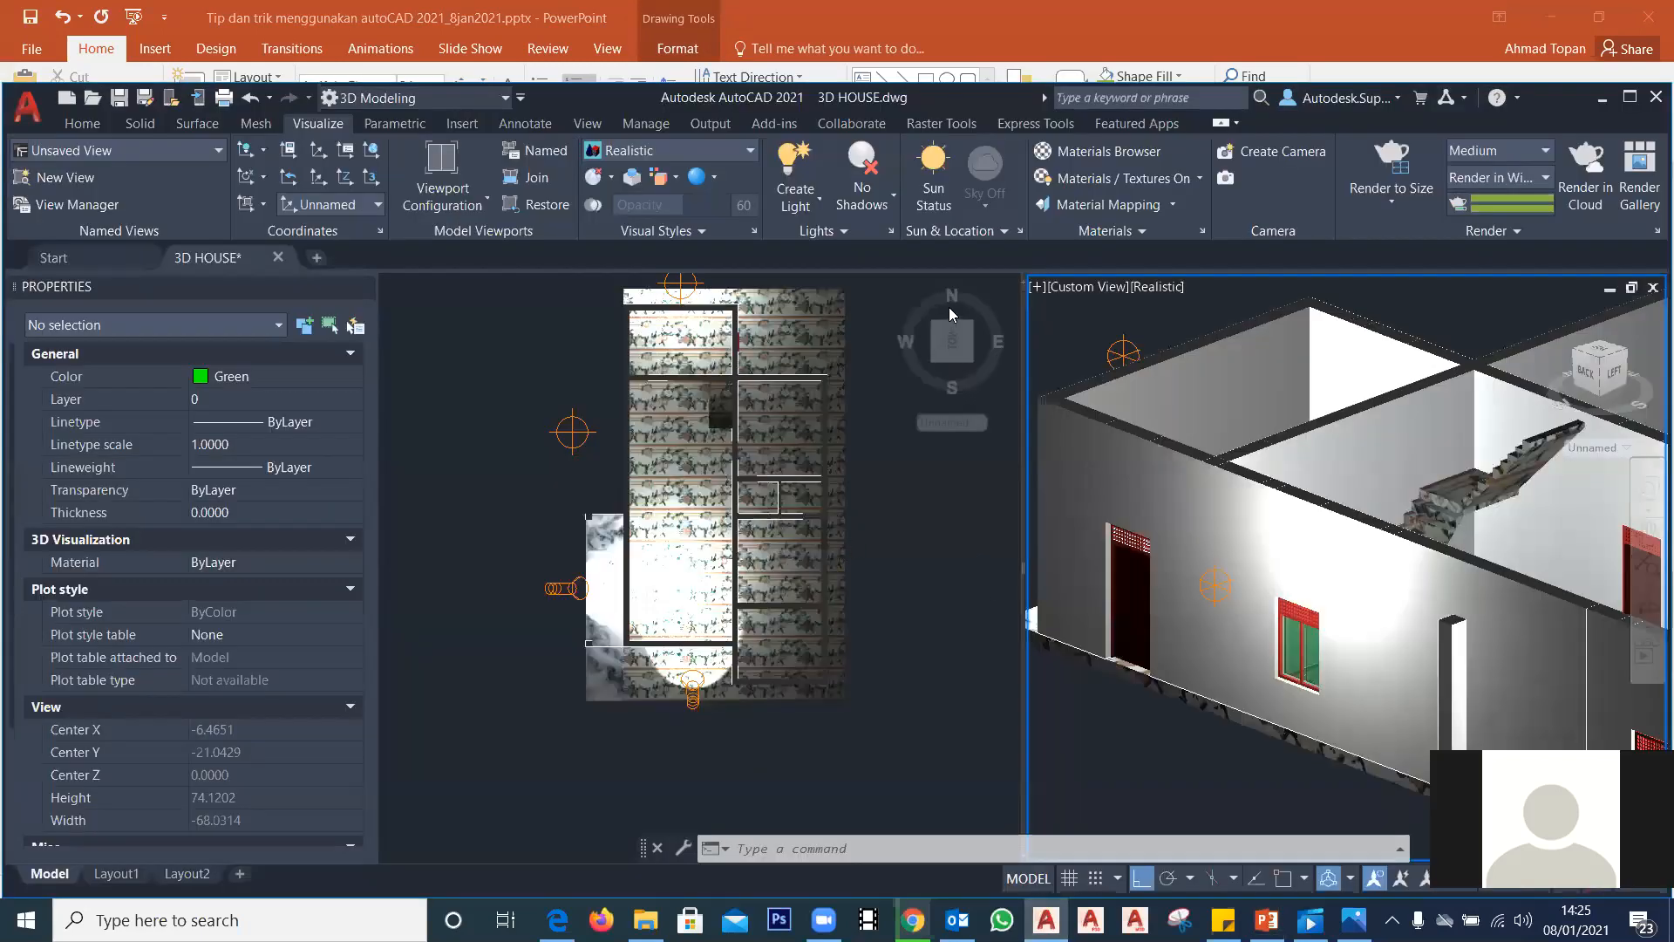
# Step: Change the model space to the Single viewport configuration and frame the house in the 3D view
pyautogui.click(449, 206)
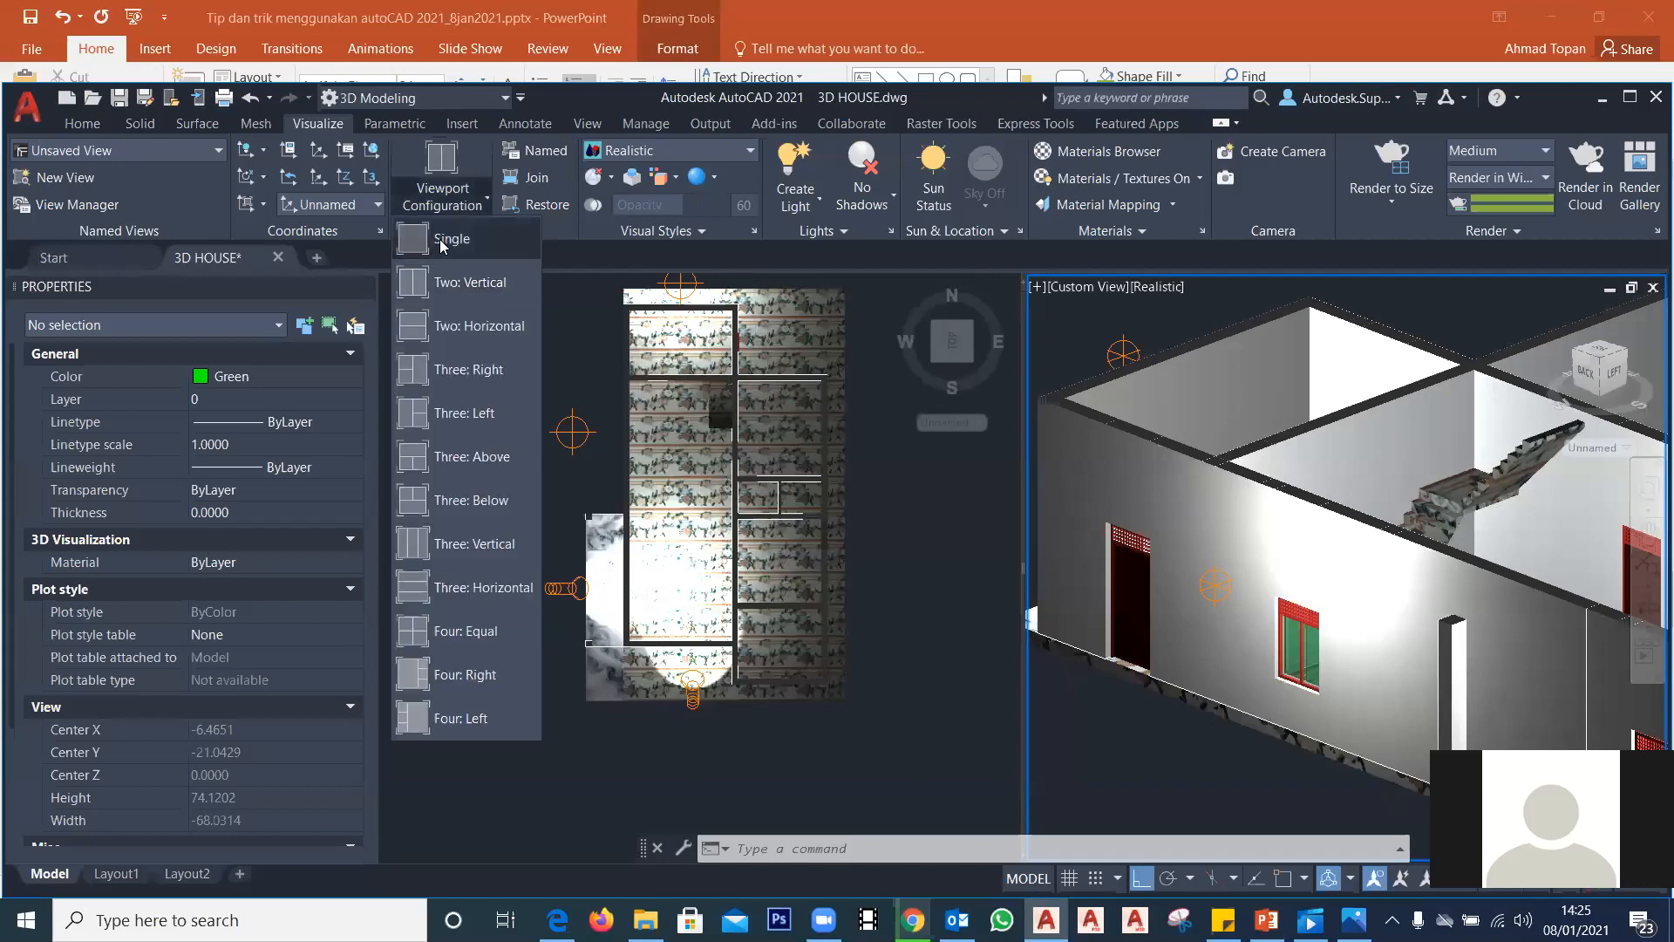
pyautogui.click(439, 242)
pyautogui.scroll(-6, 1003, 540)
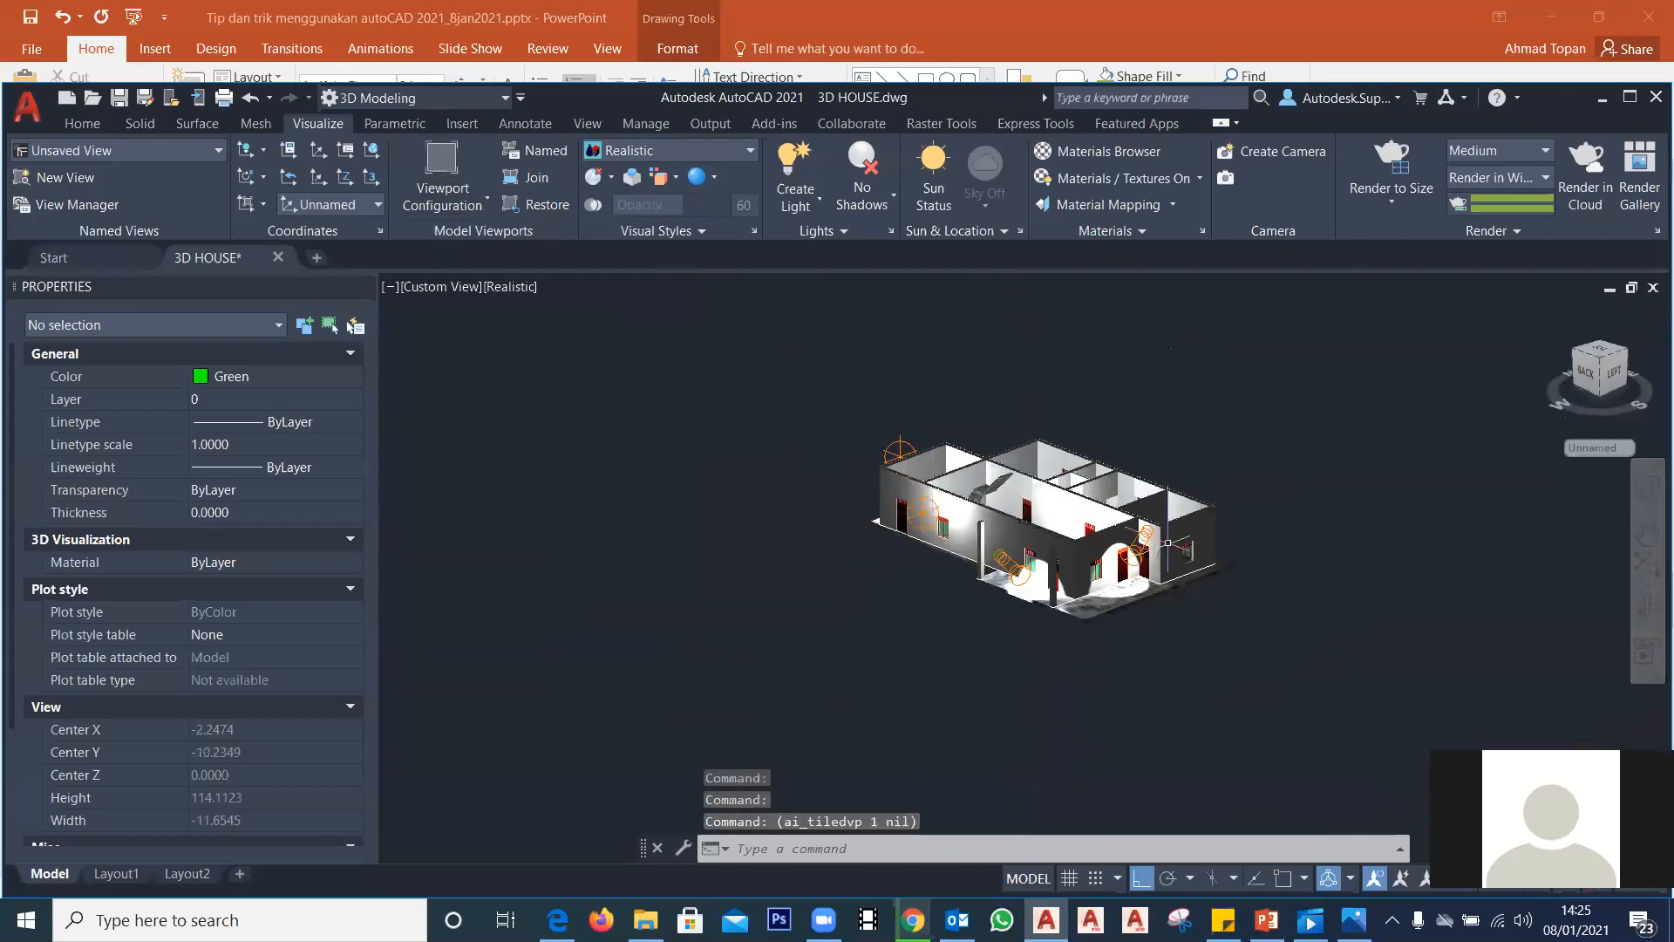
pyautogui.scroll(5, 1057, 542)
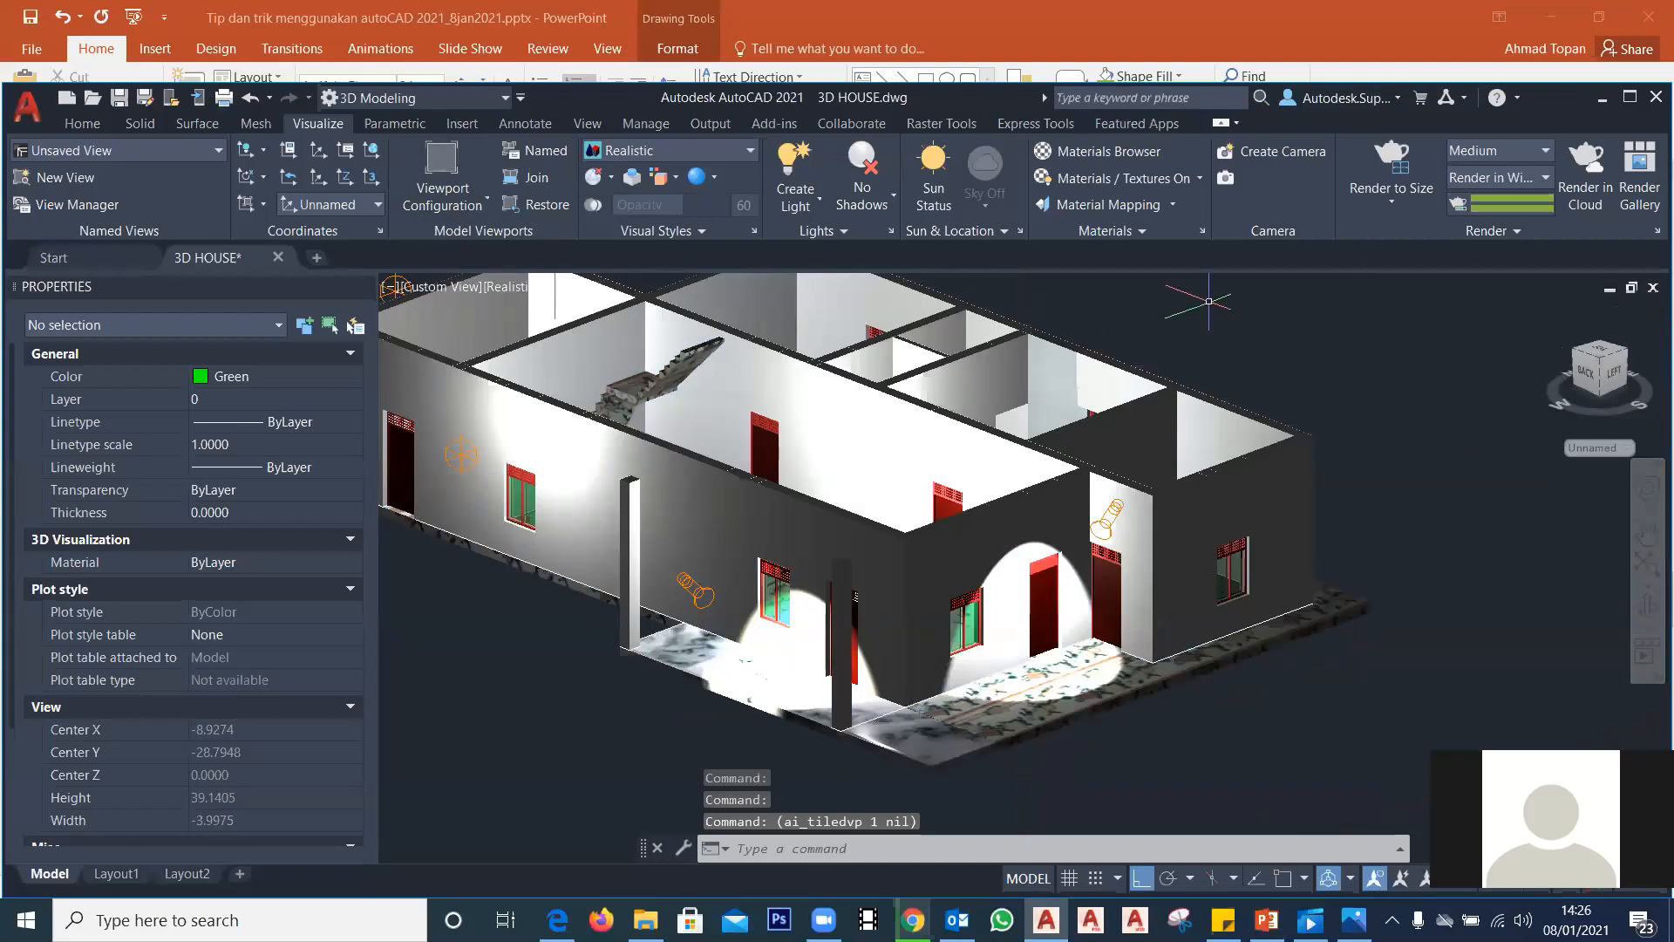
pyautogui.click(82, 123)
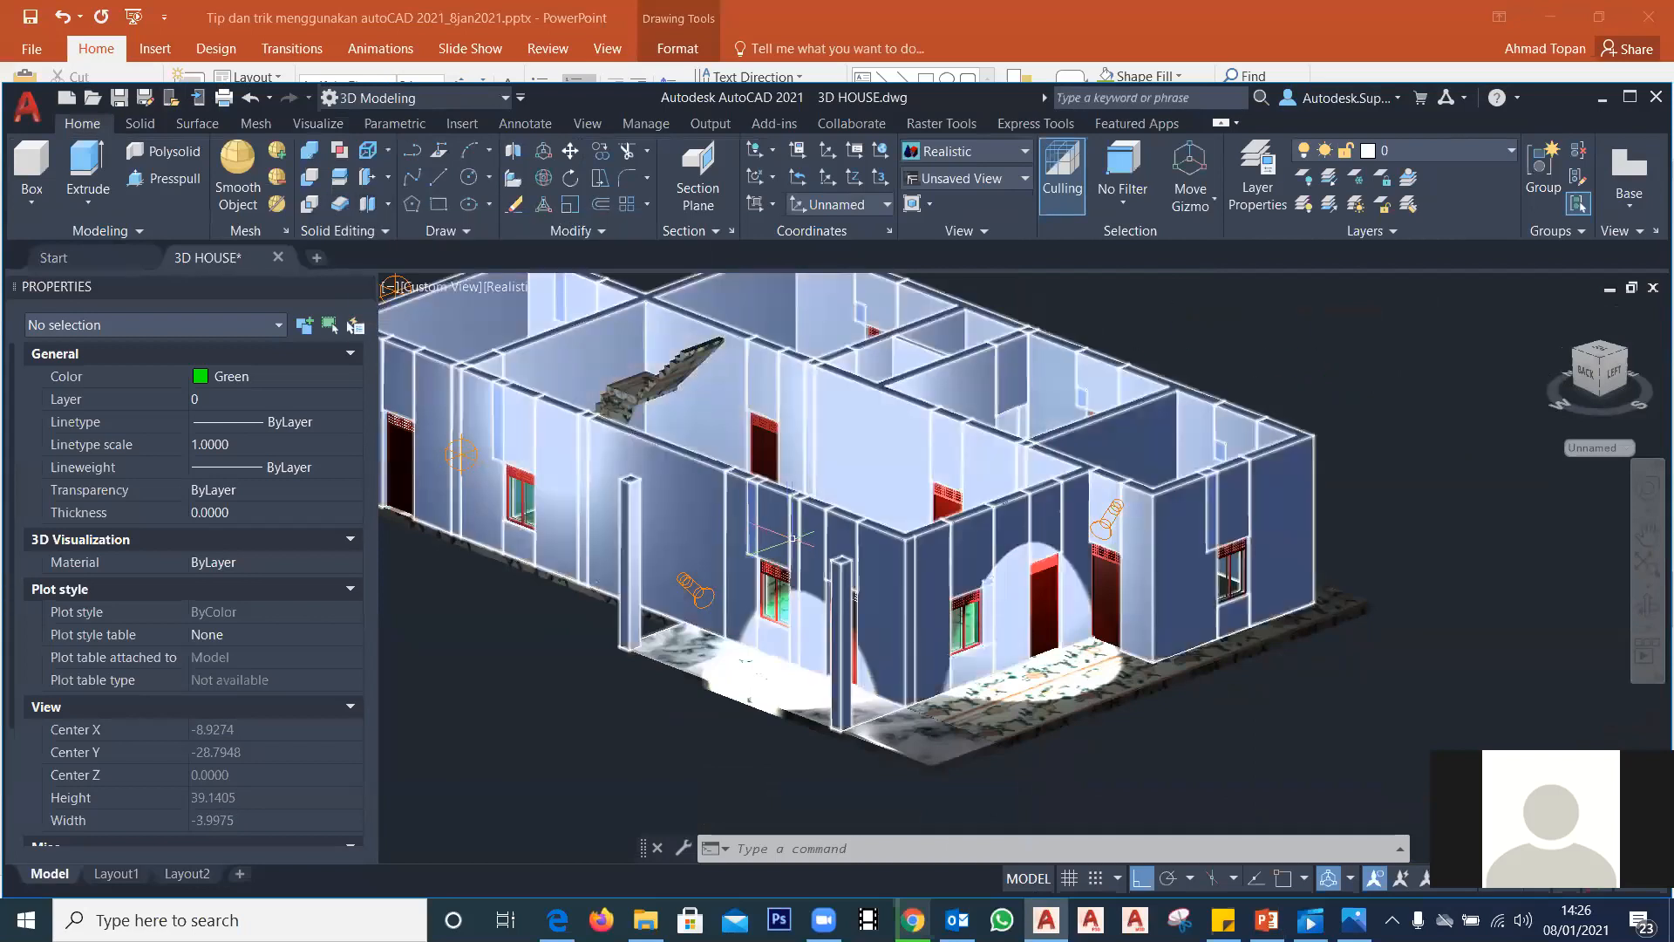
# Step: Open the Materials Browser and turn off its auto-hide so it stays docked open beside the house model
pyautogui.scroll(3, 955, 598)
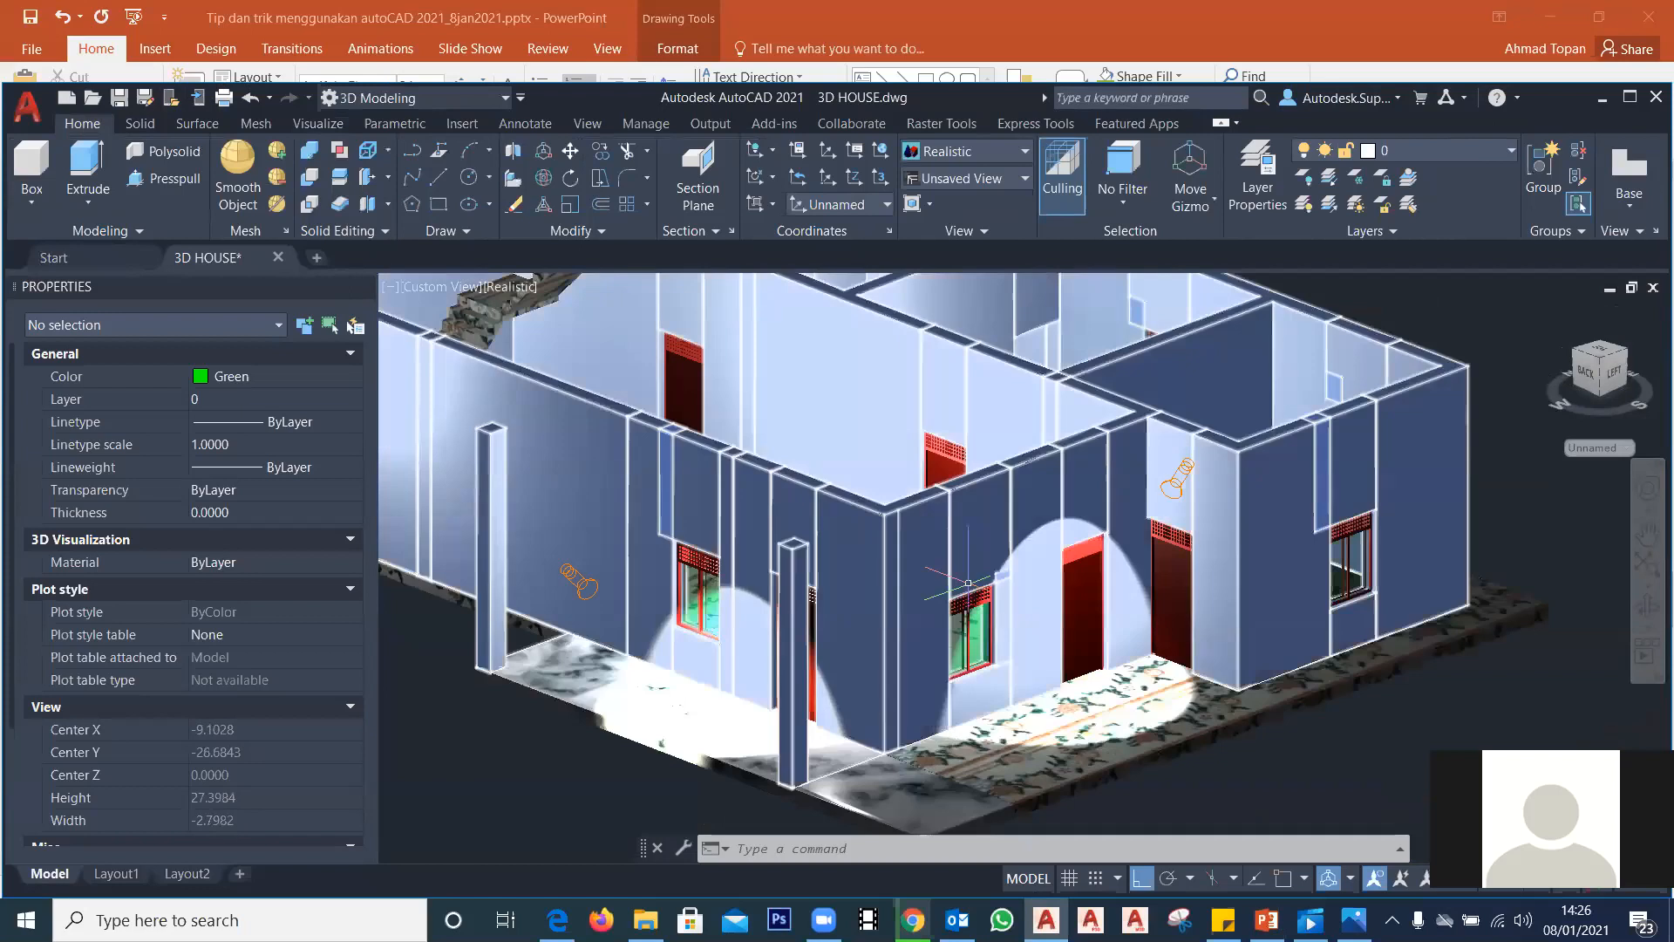
pyautogui.scroll(-4, 968, 583)
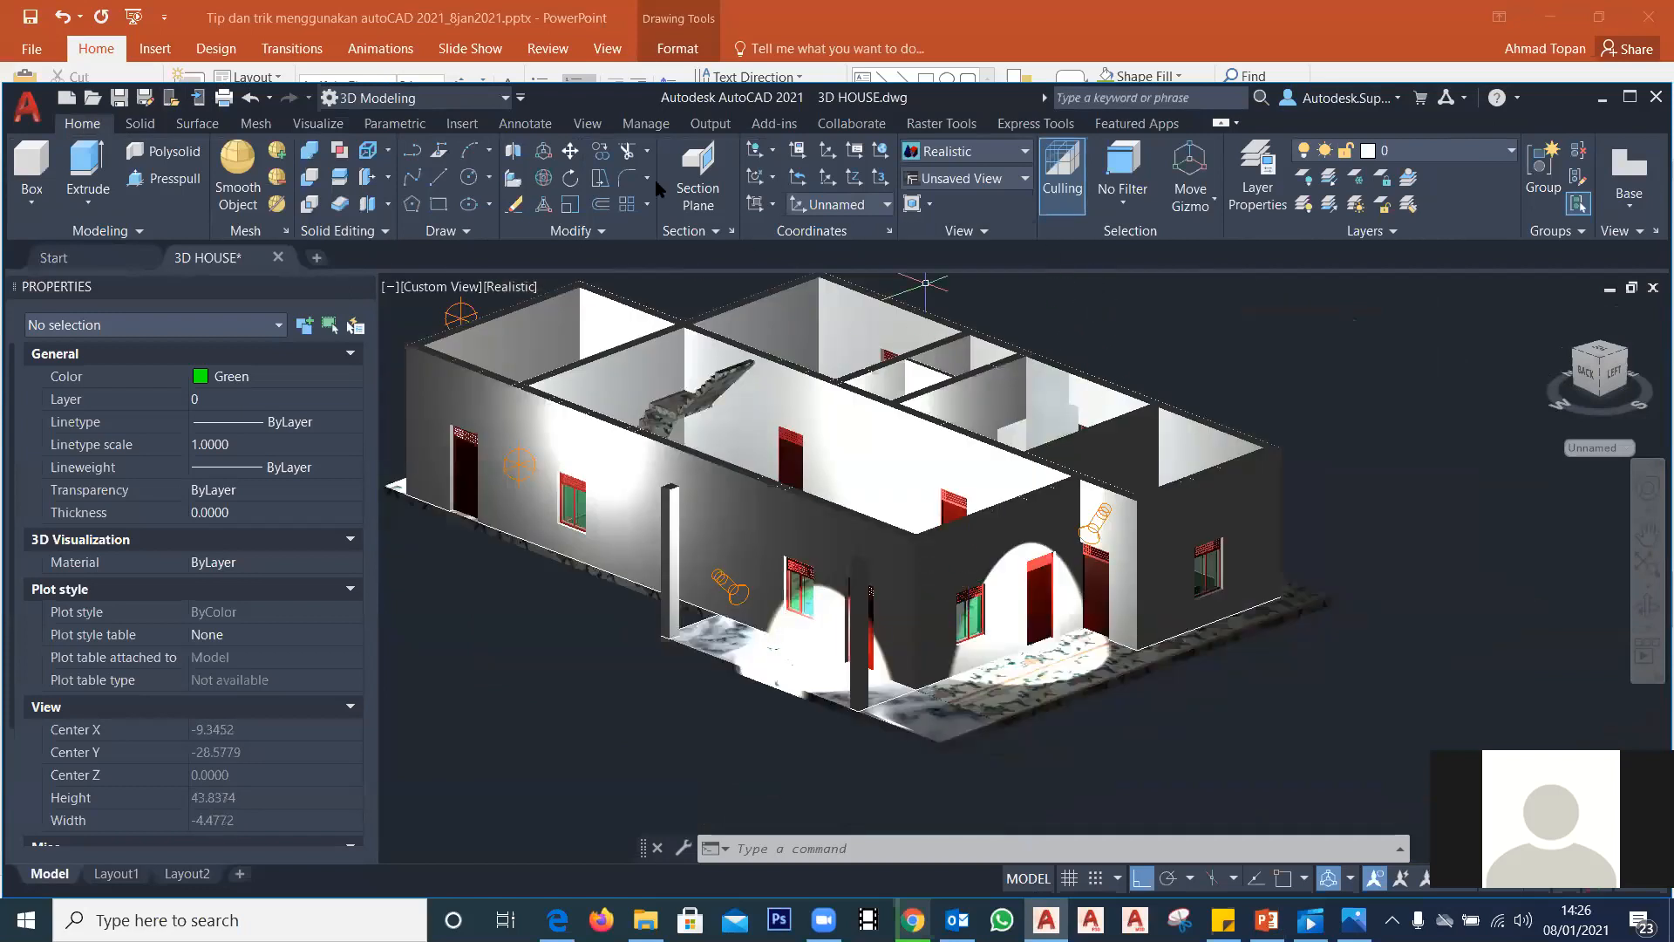
pyautogui.click(328, 129)
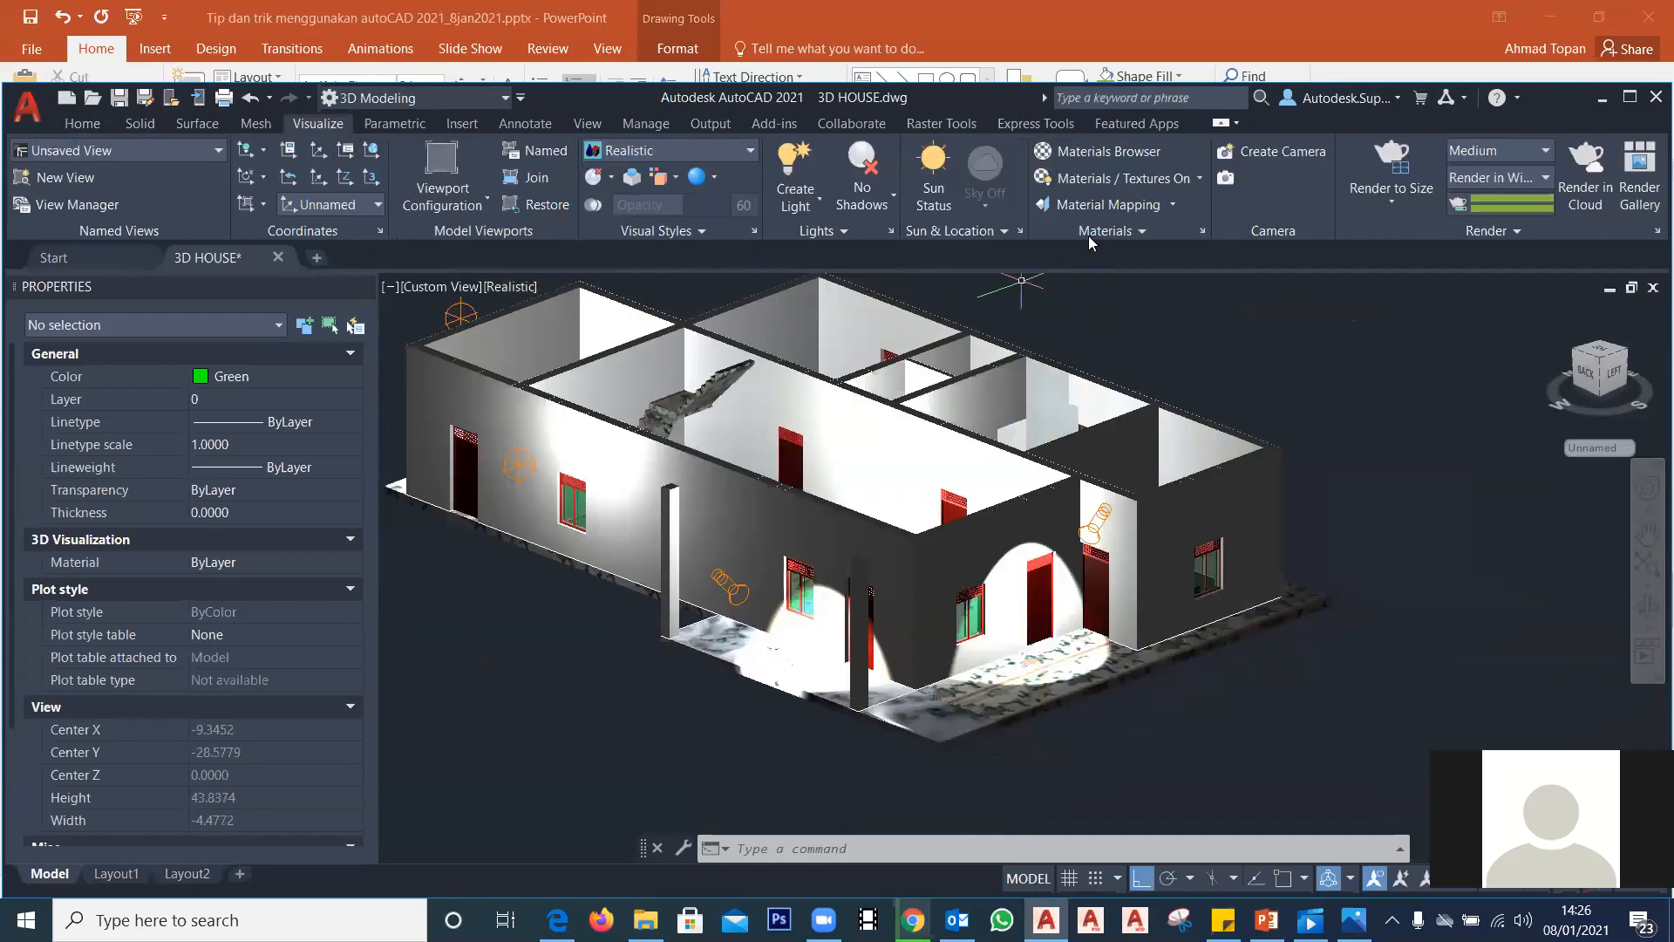
pyautogui.click(1101, 163)
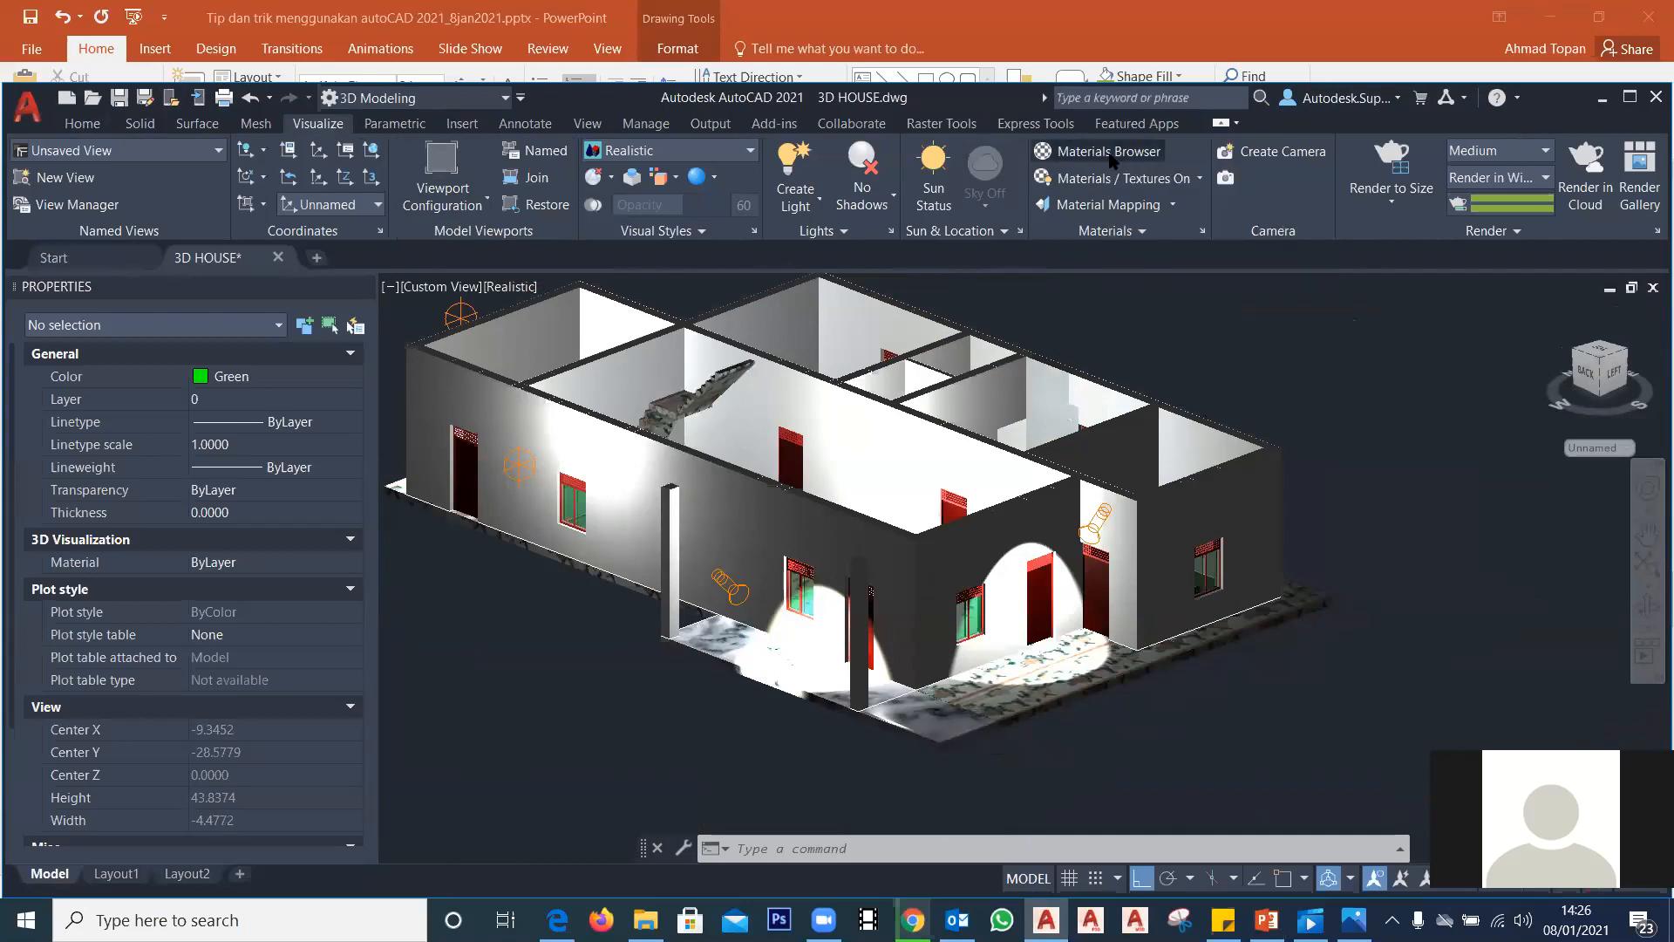
pyautogui.moveTo(1651, 388)
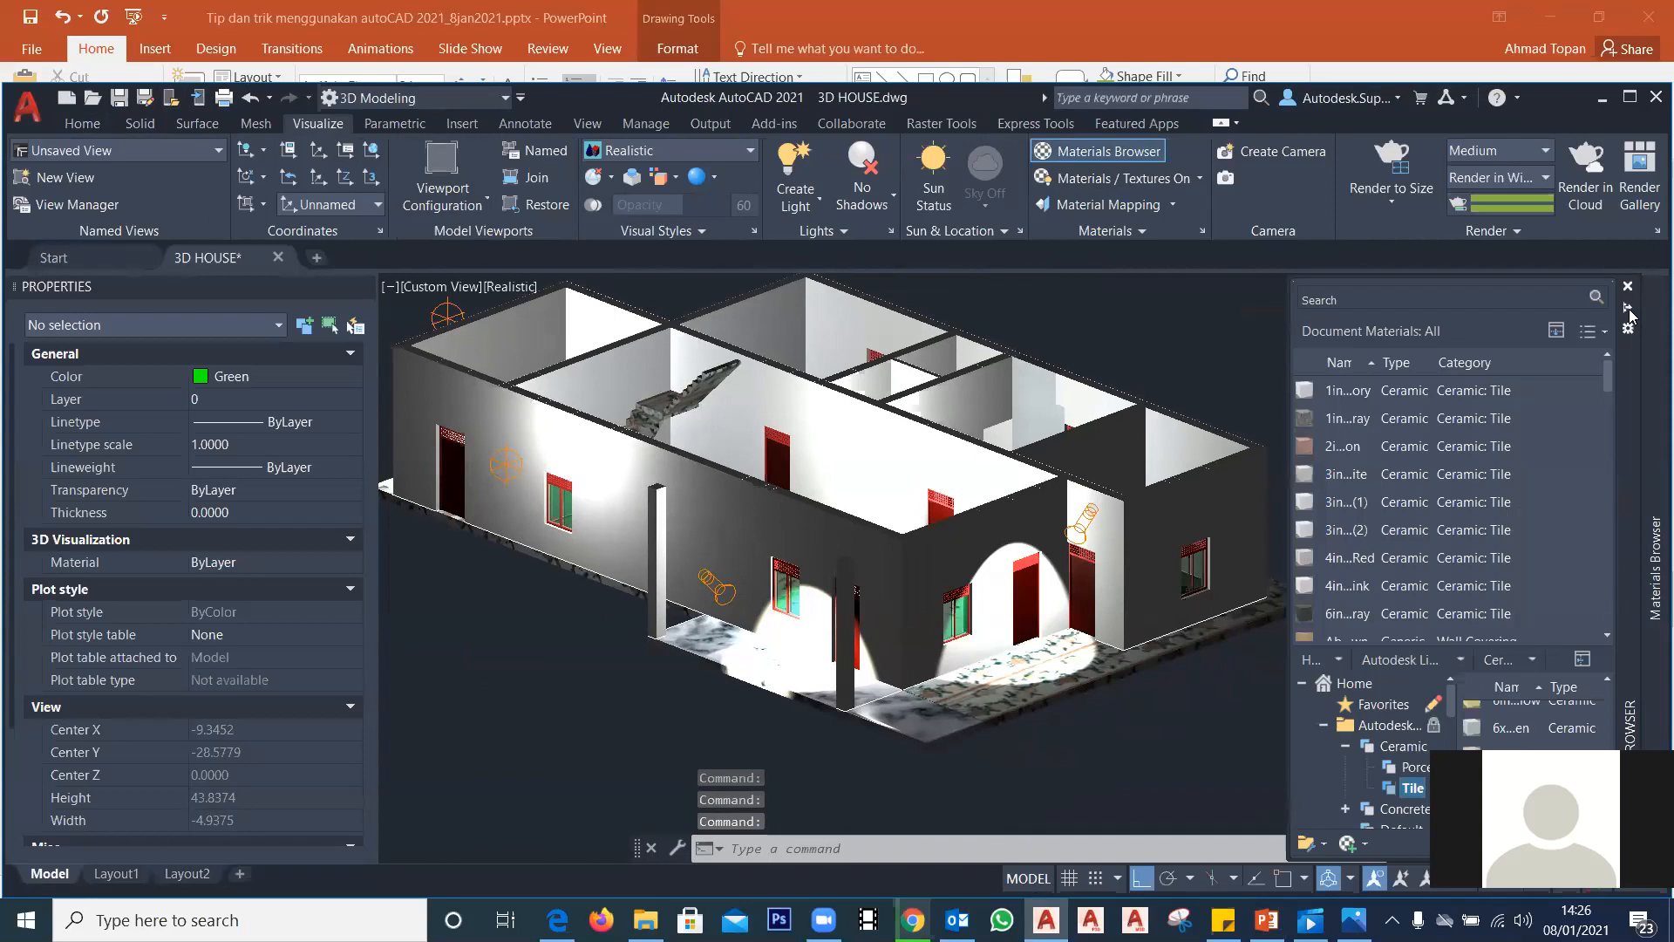
pyautogui.click(1628, 307)
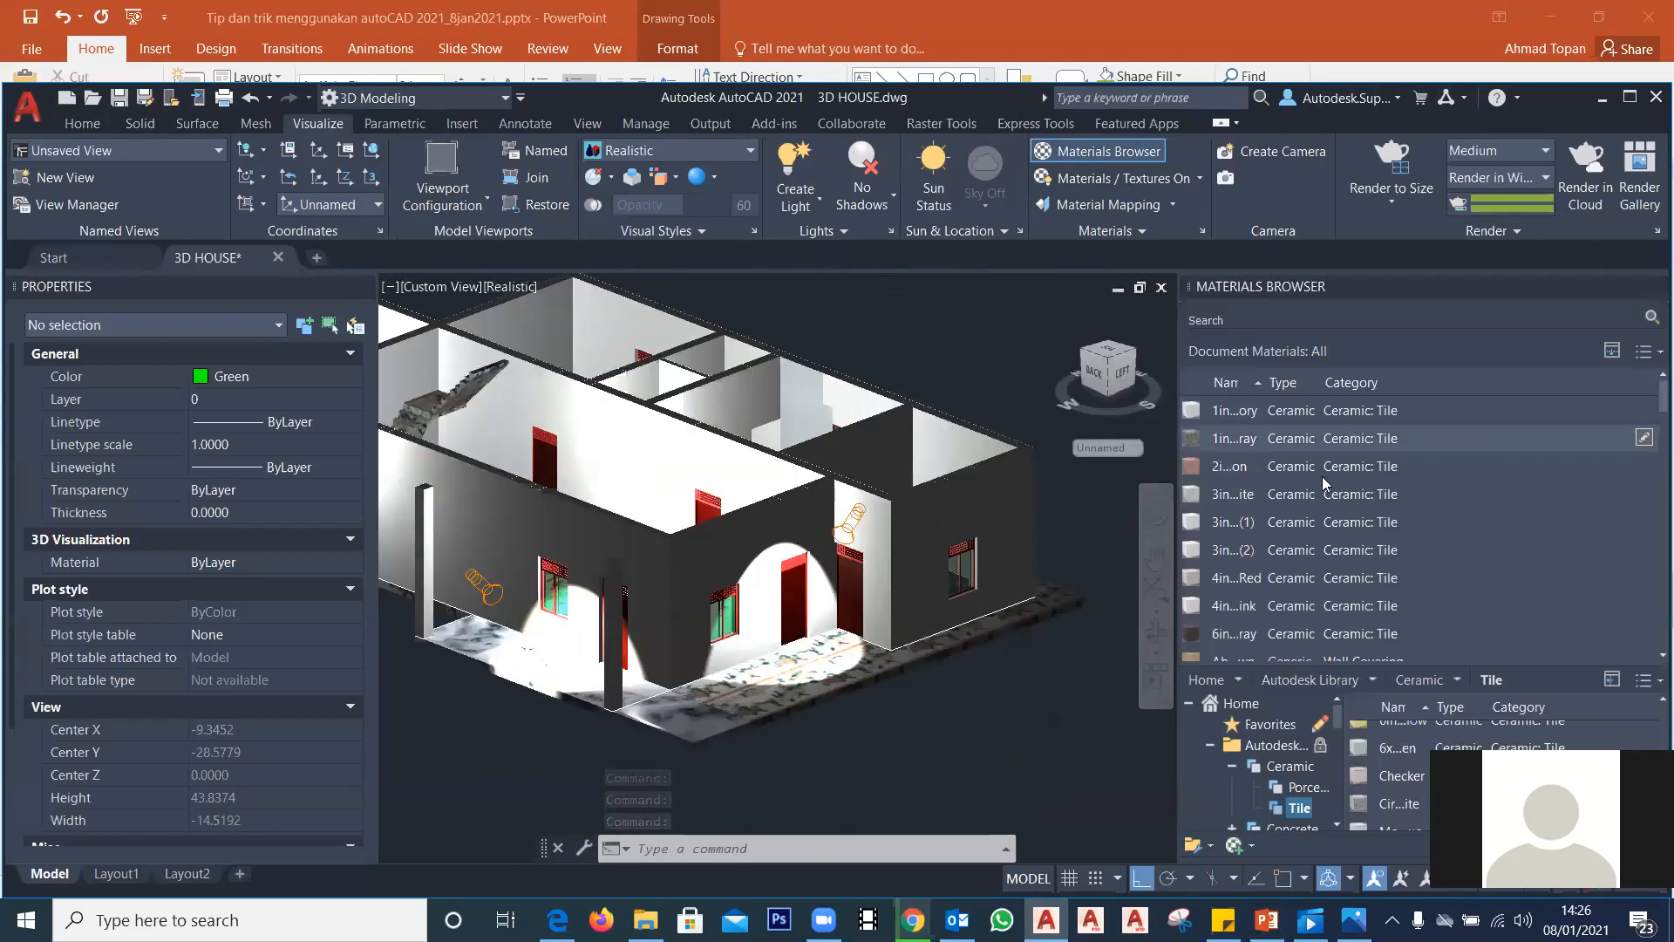
# Step: Enlarge the library section of the Materials Browser to show more categories and materials
pyautogui.scroll(-1, 1317, 553)
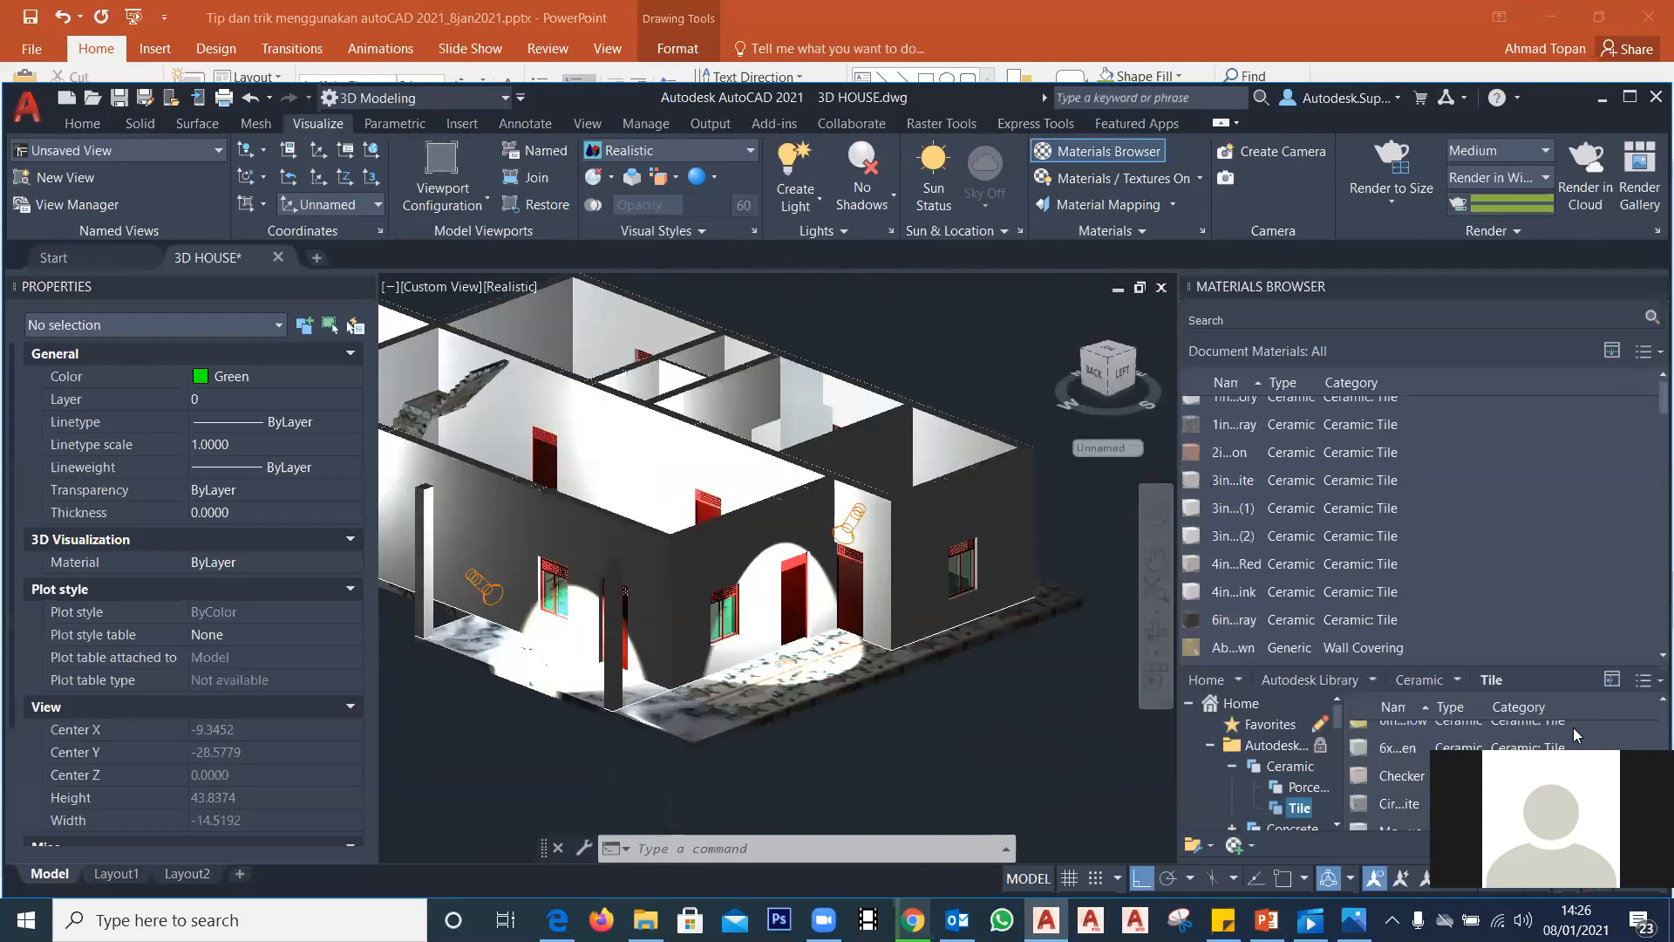
pyautogui.scroll(1, 1573, 728)
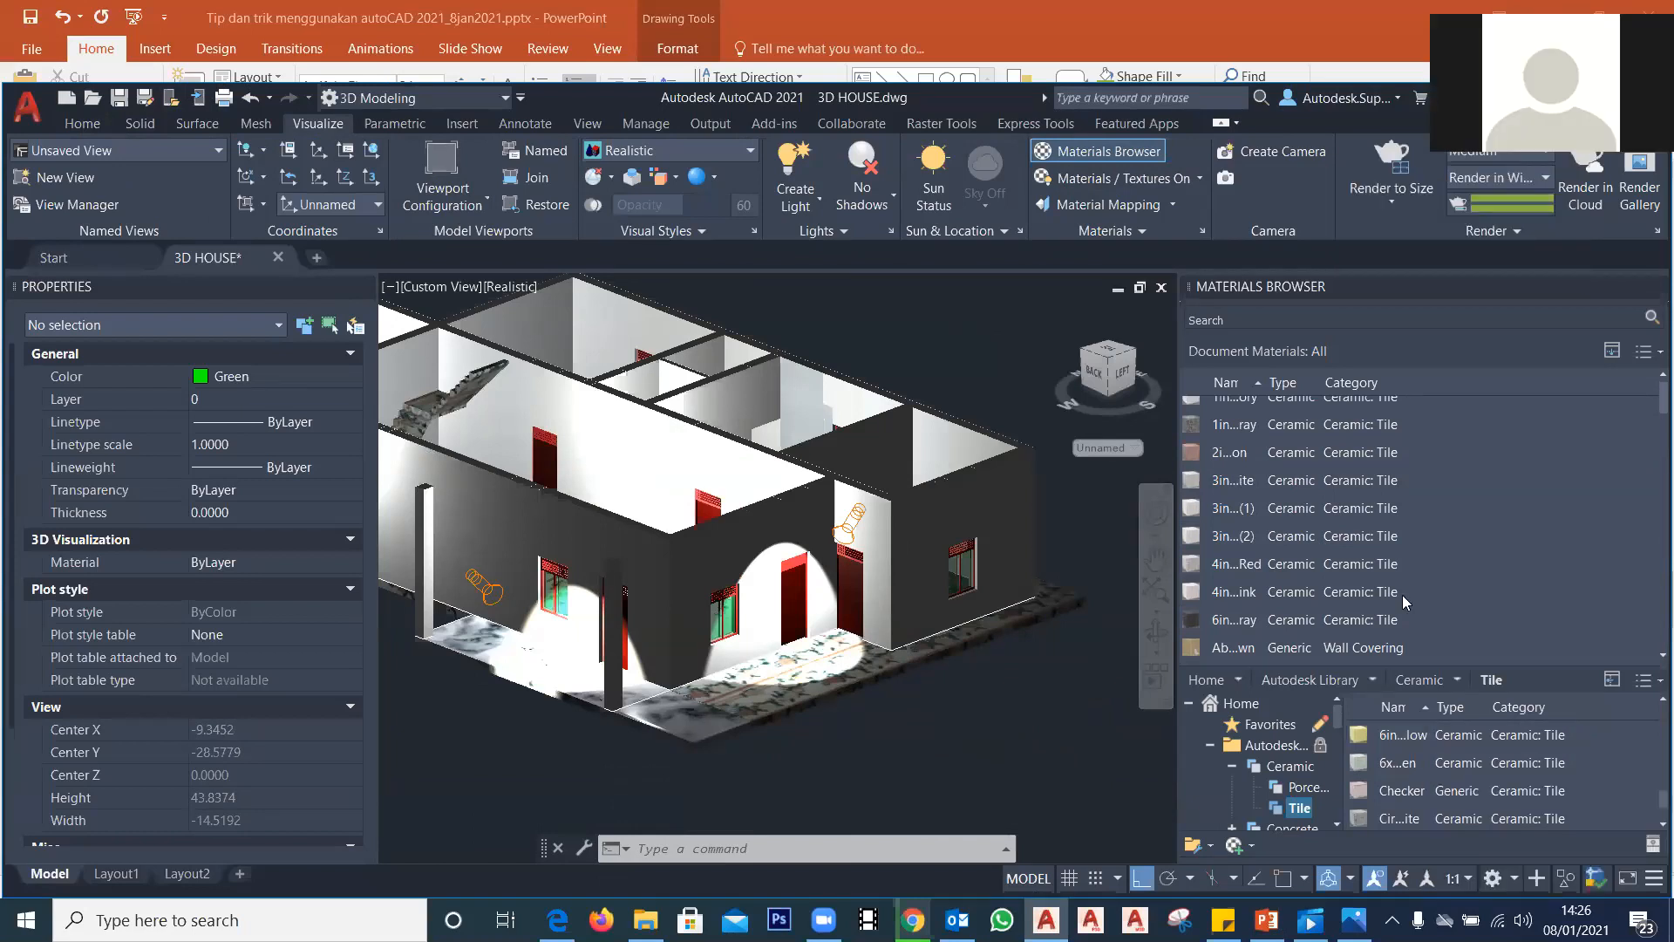
pyautogui.scroll(-1, 1342, 694)
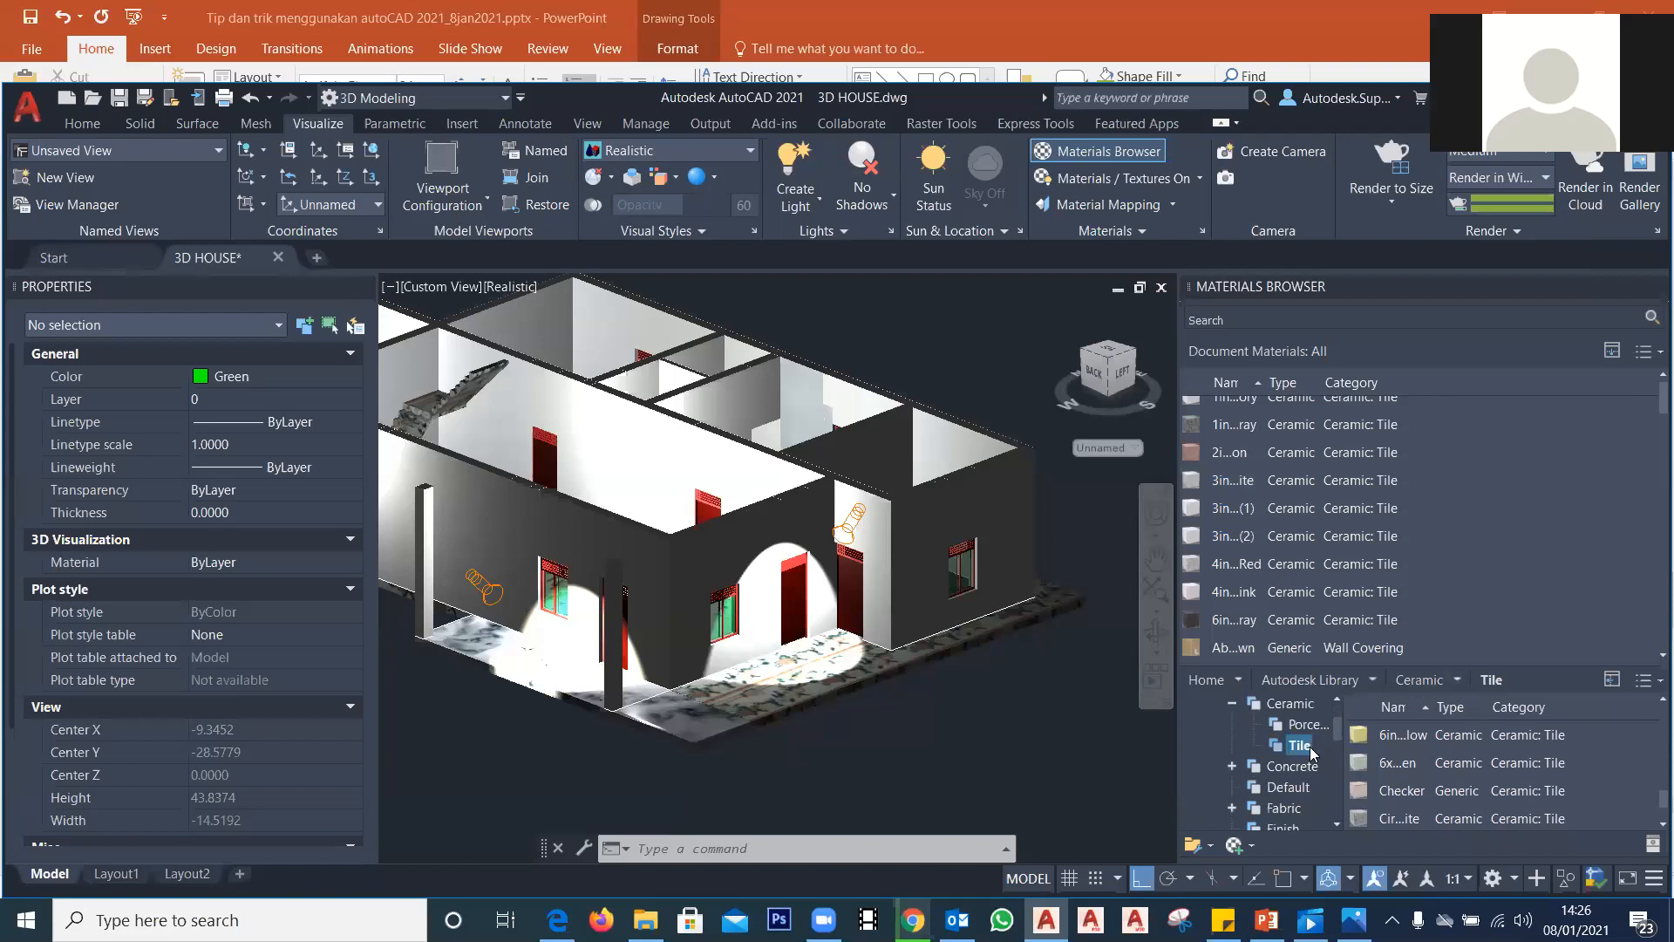
pyautogui.scroll(1, 1309, 750)
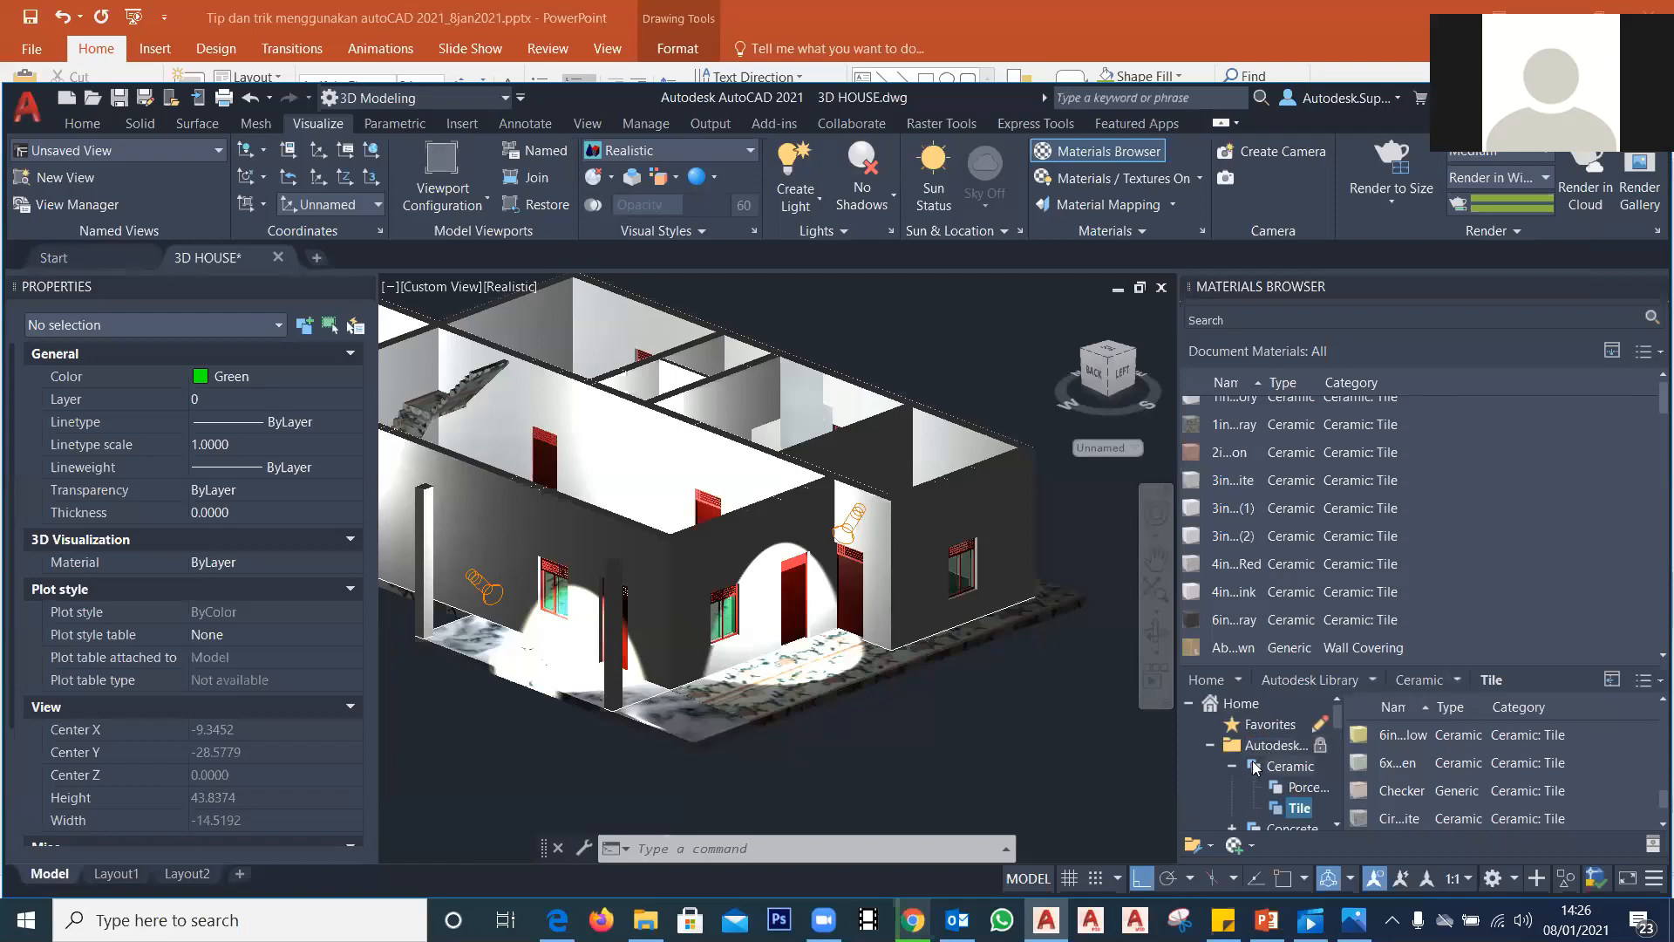
pyautogui.moveTo(1435, 667); pyautogui.dragTo(1445, 471)
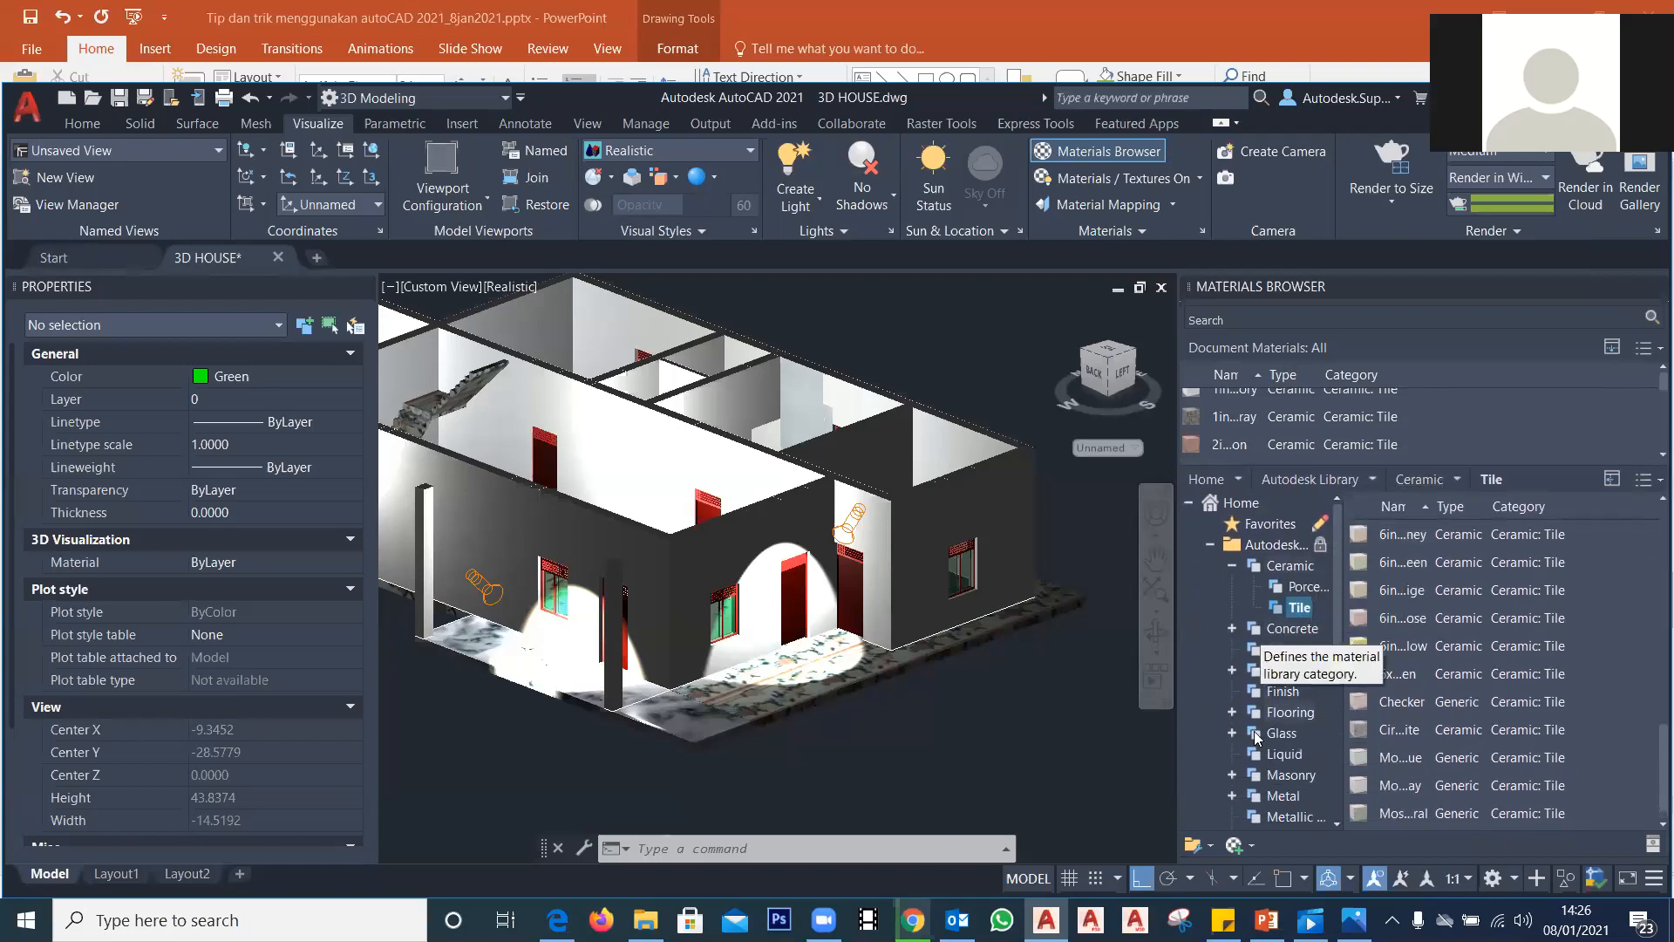
# Step: Browse the Autodesk Library's Fabric, Flooring and Glass categories, including the Carpet, Stone and Wood flooring materials
pyautogui.click(1233, 669)
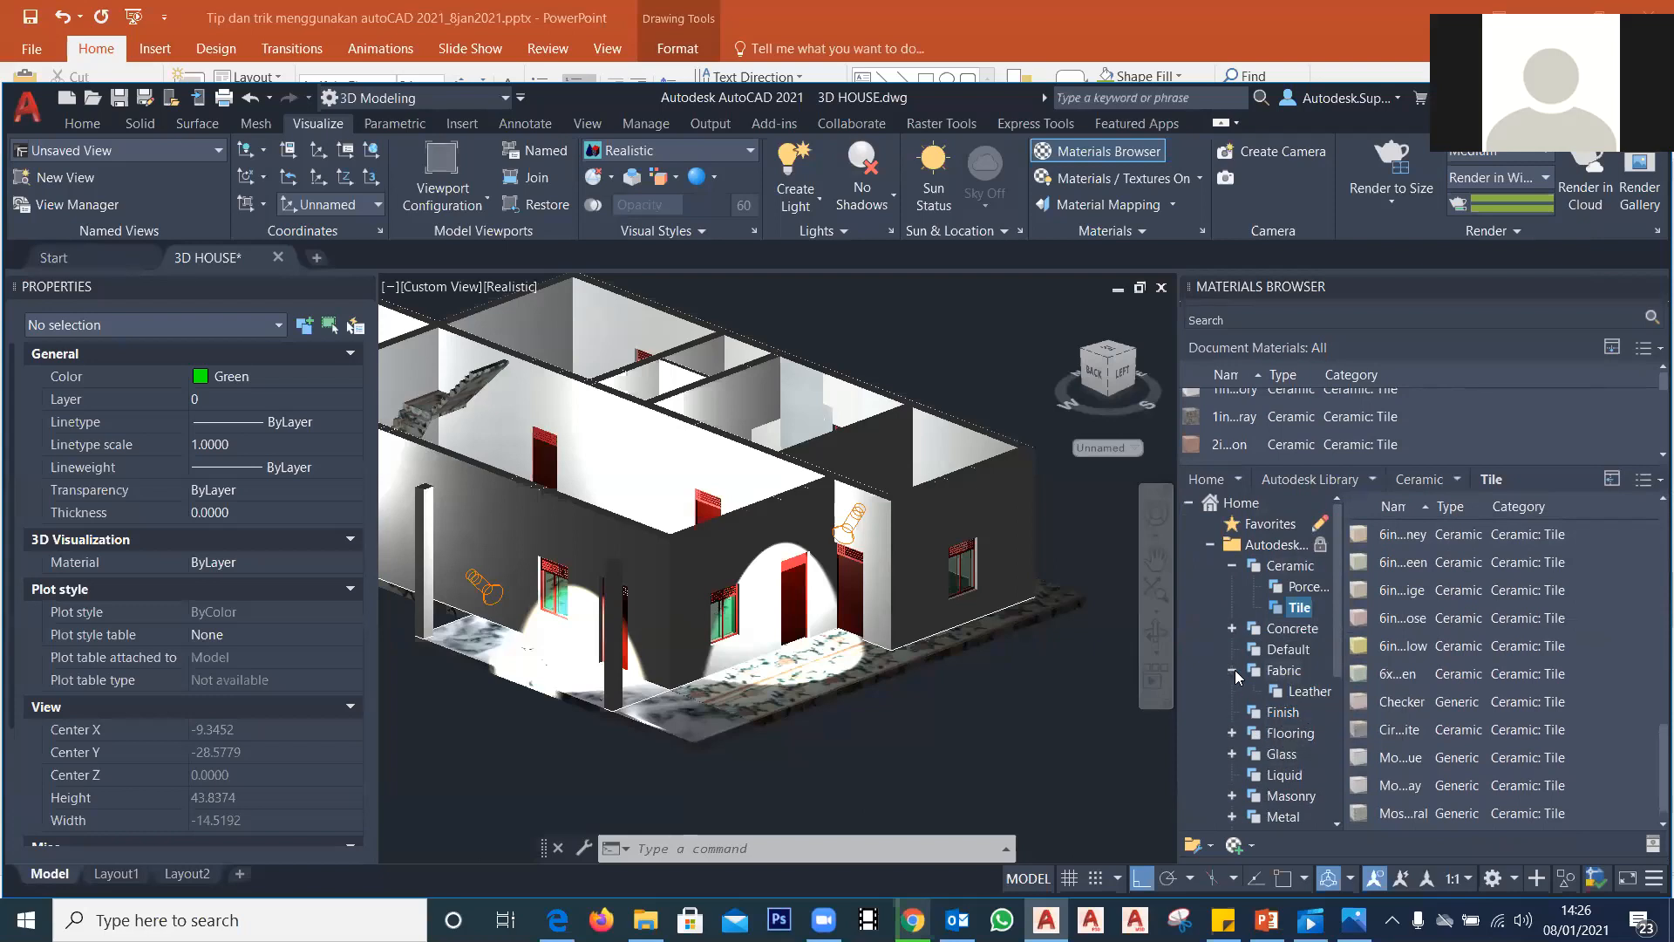
pyautogui.click(1288, 670)
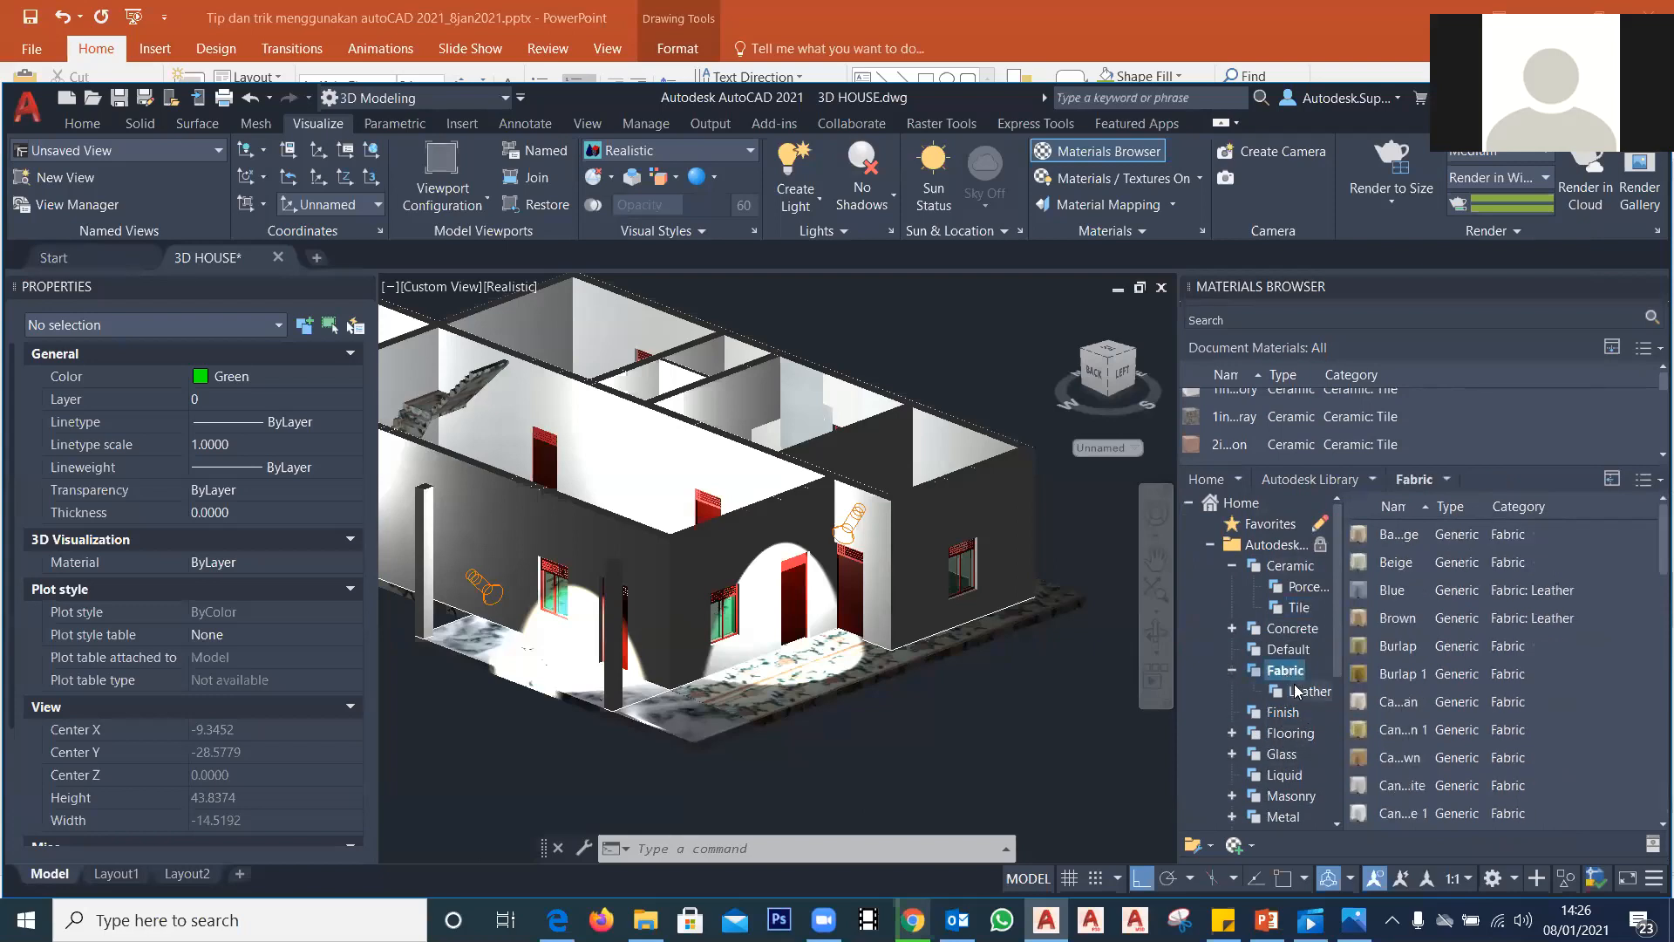
pyautogui.click(1236, 732)
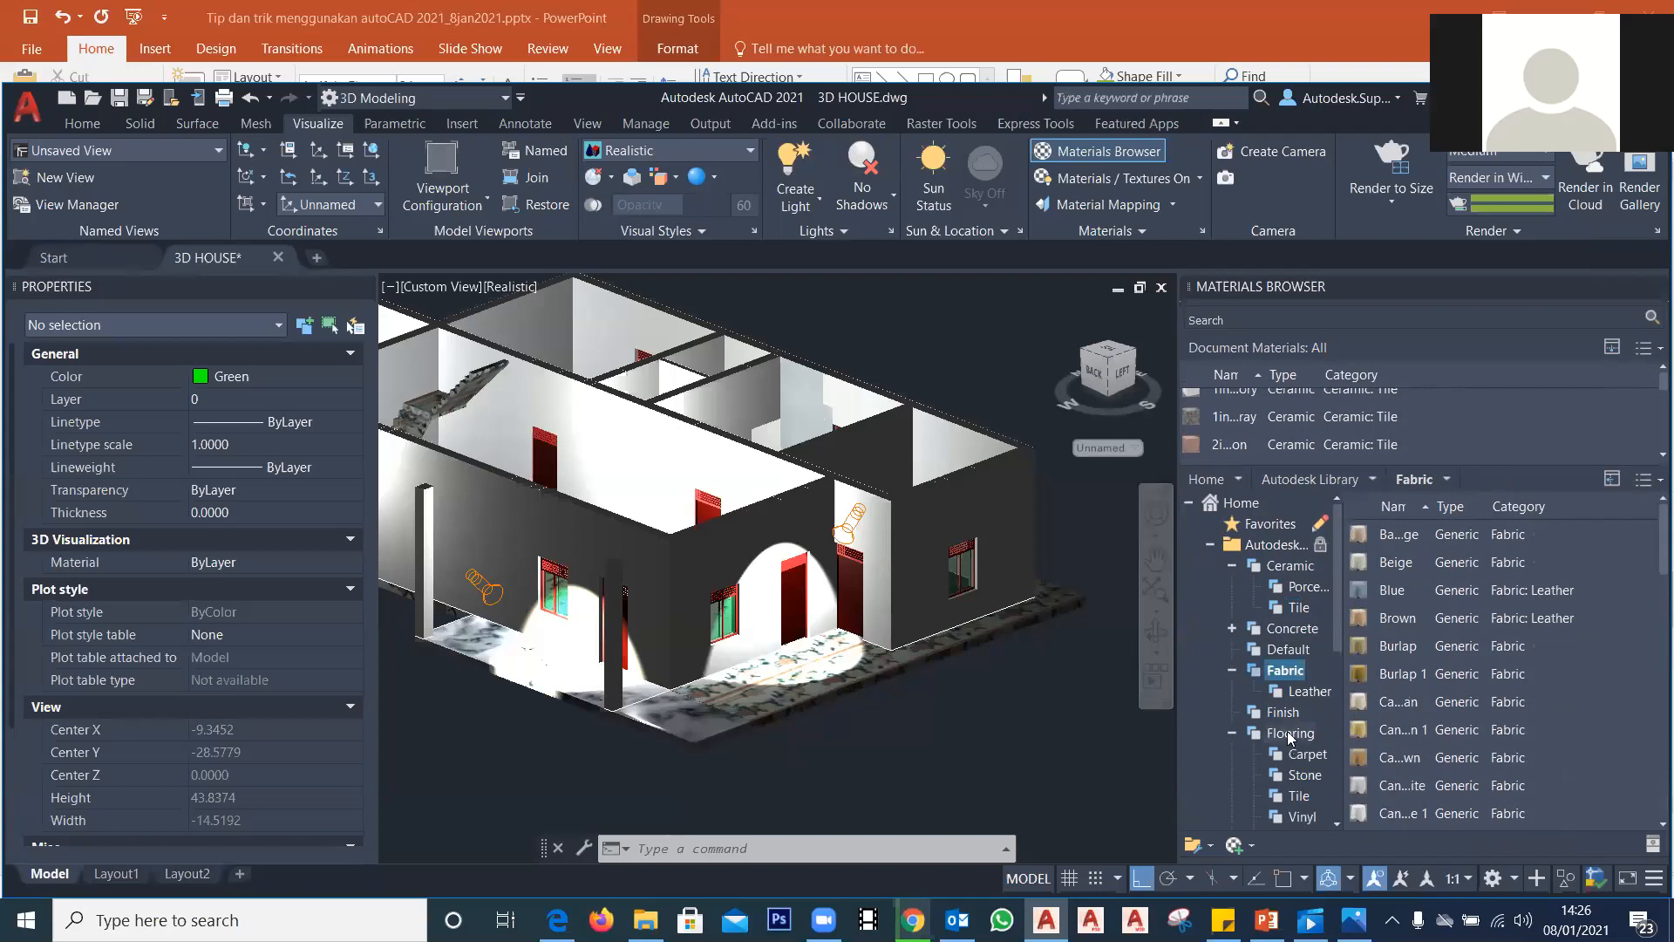
pyautogui.click(1306, 735)
pyautogui.click(1302, 757)
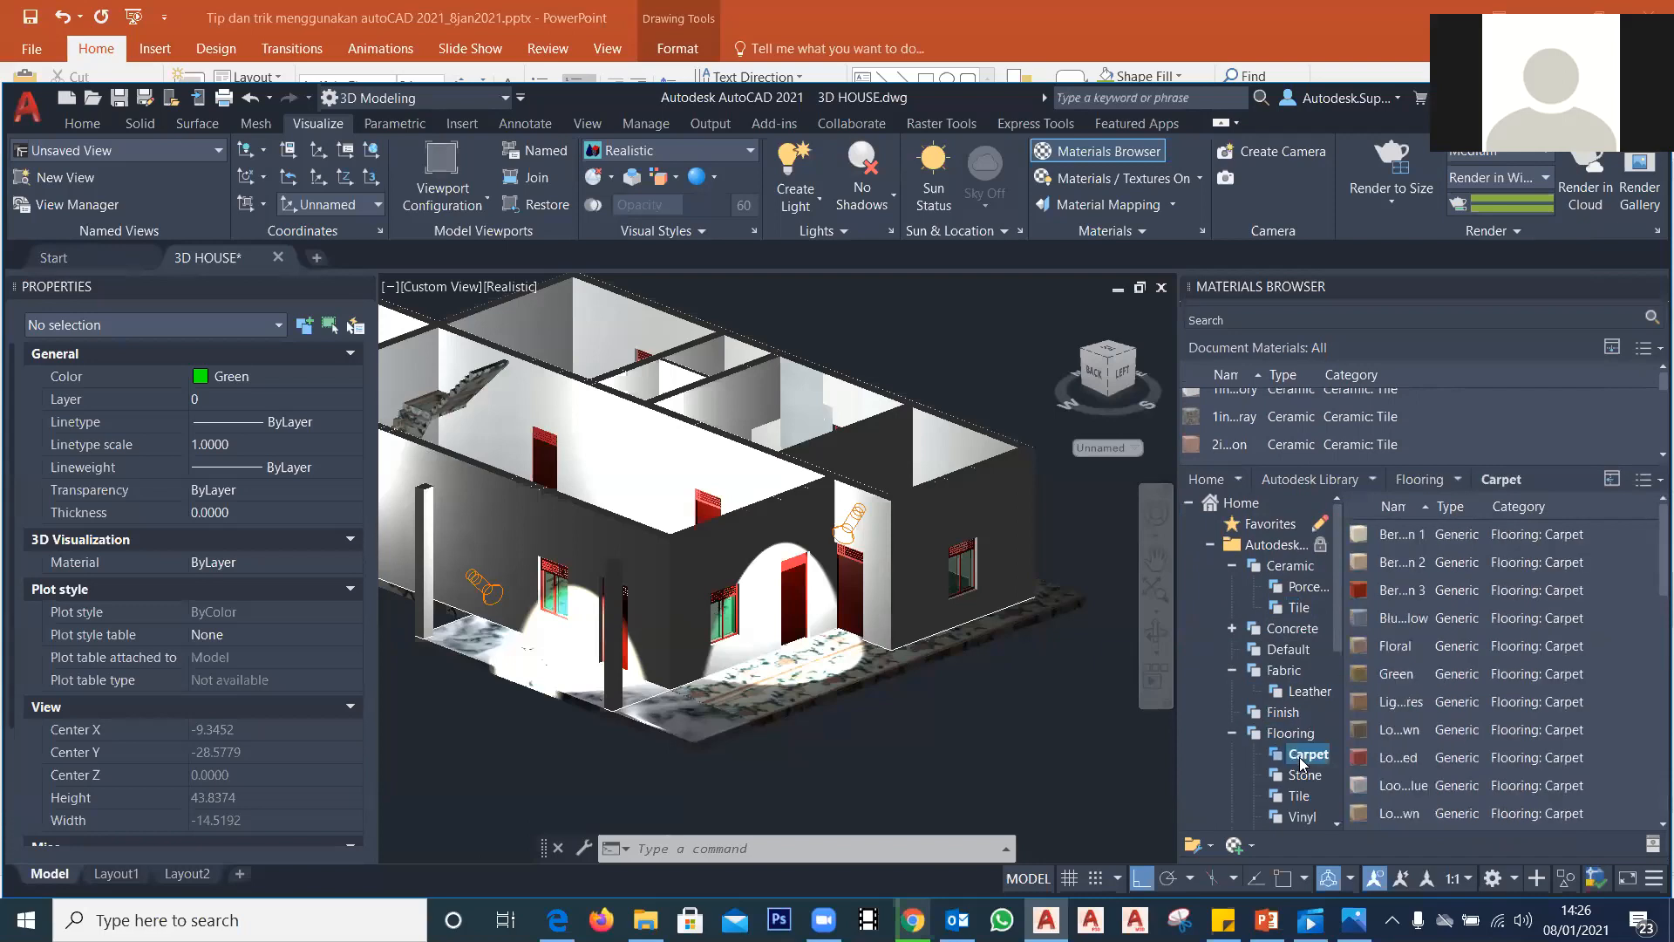
pyautogui.click(1302, 776)
pyautogui.scroll(-2, 1299, 772)
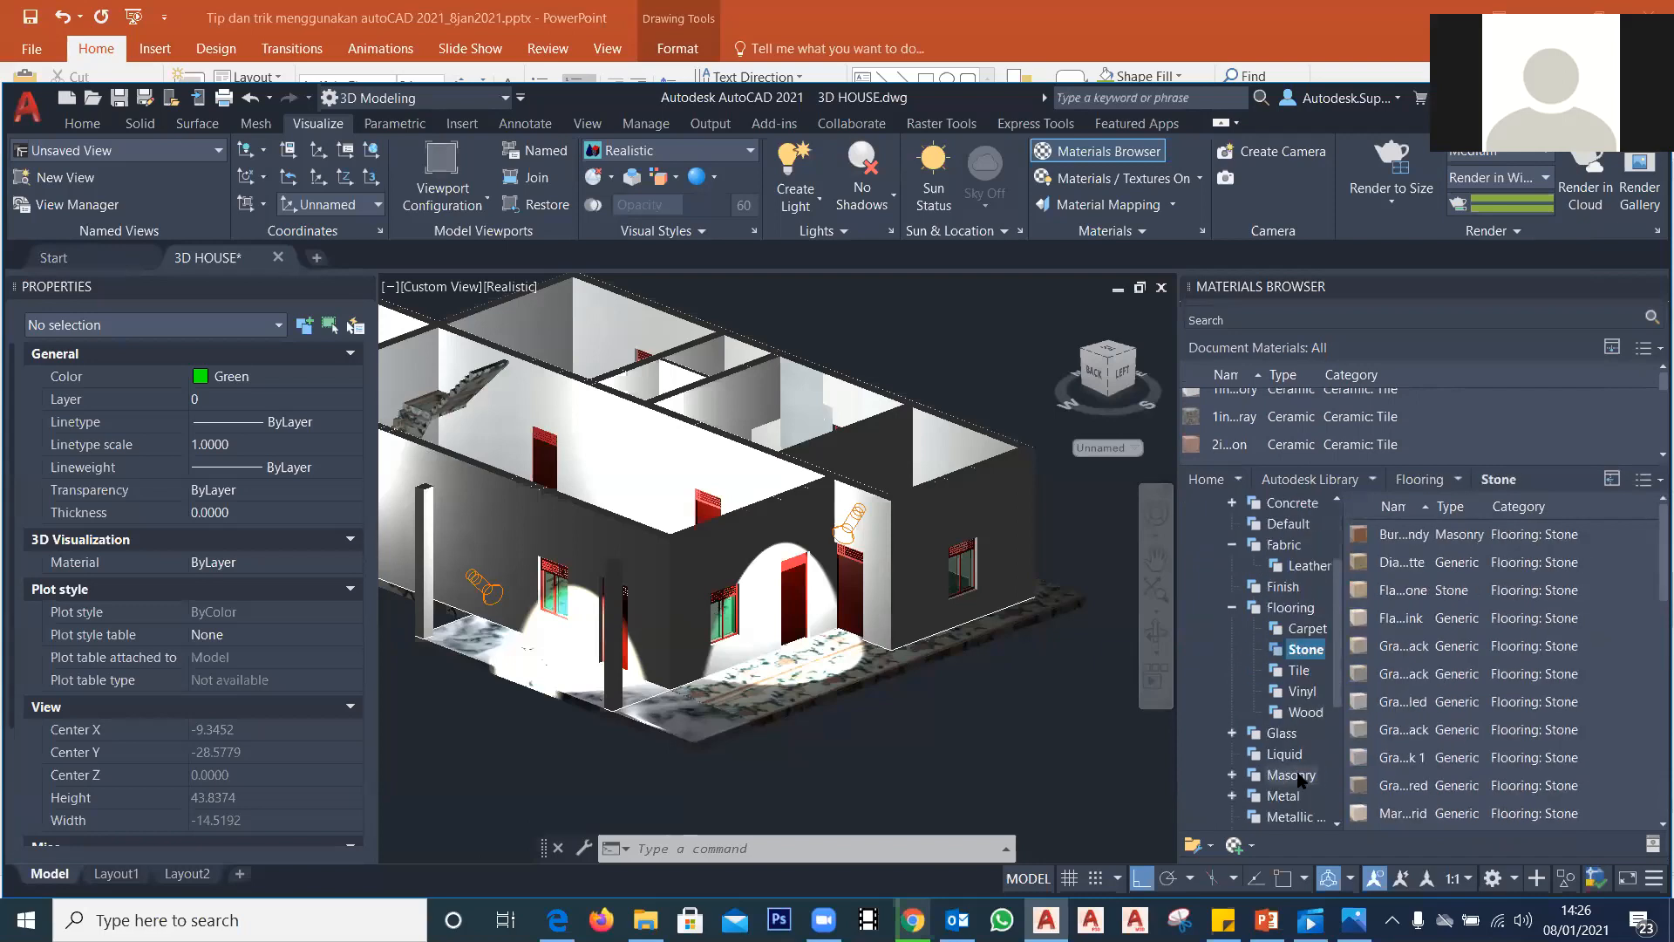
pyautogui.click(1306, 712)
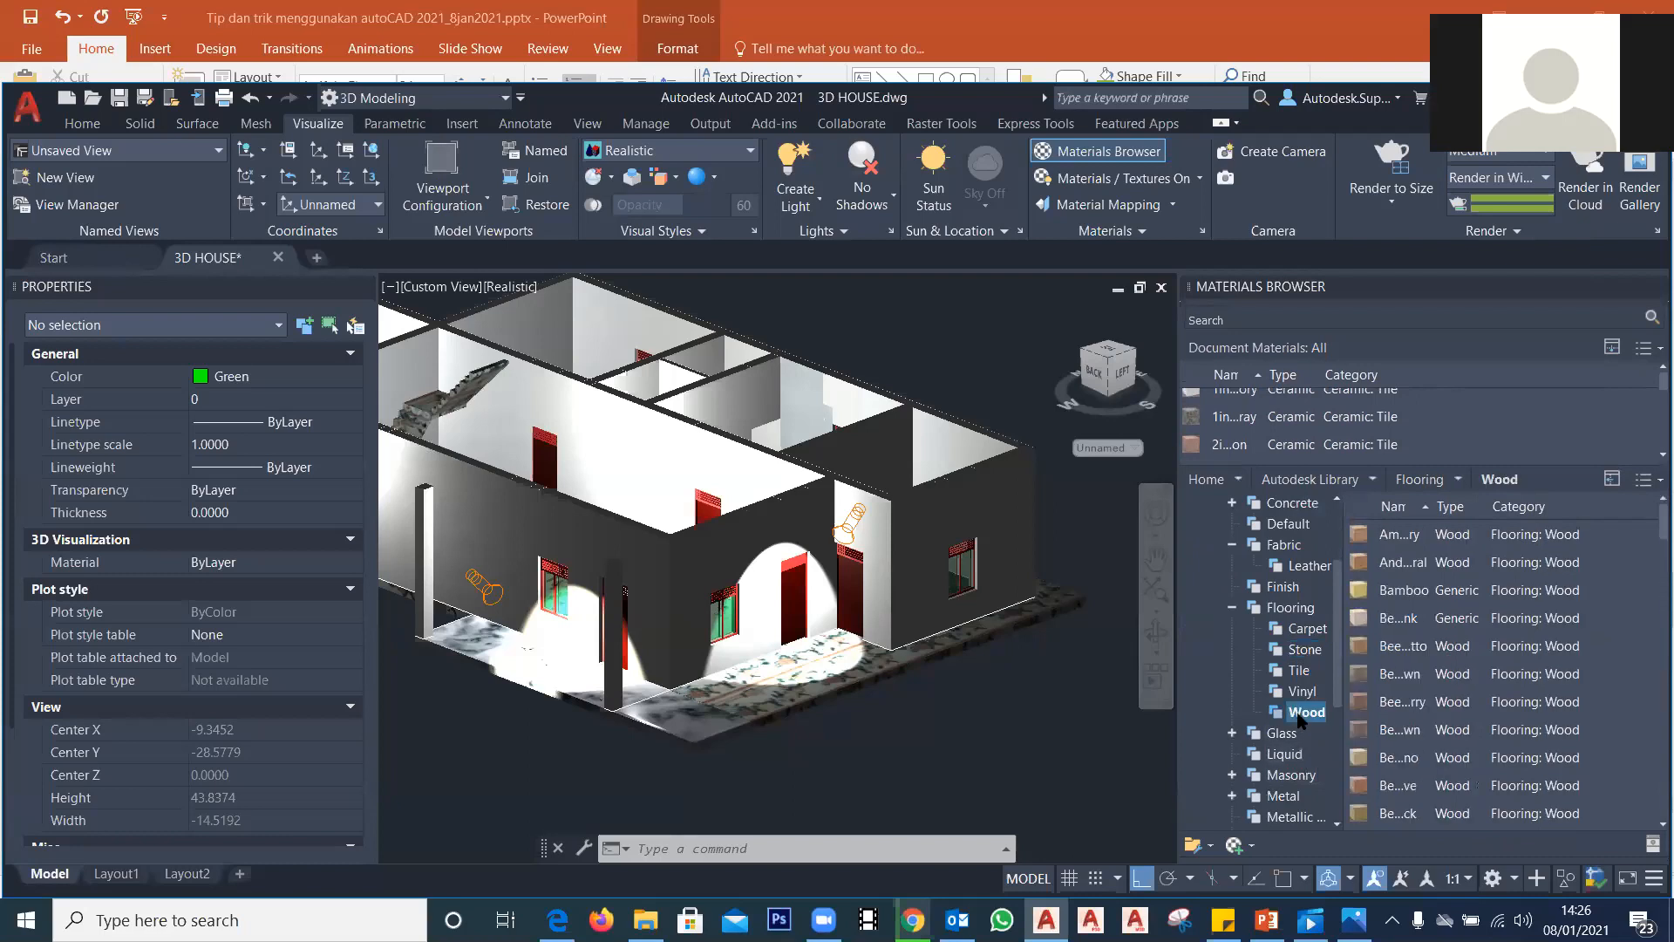
pyautogui.click(1232, 733)
pyautogui.scroll(-3, 1272, 731)
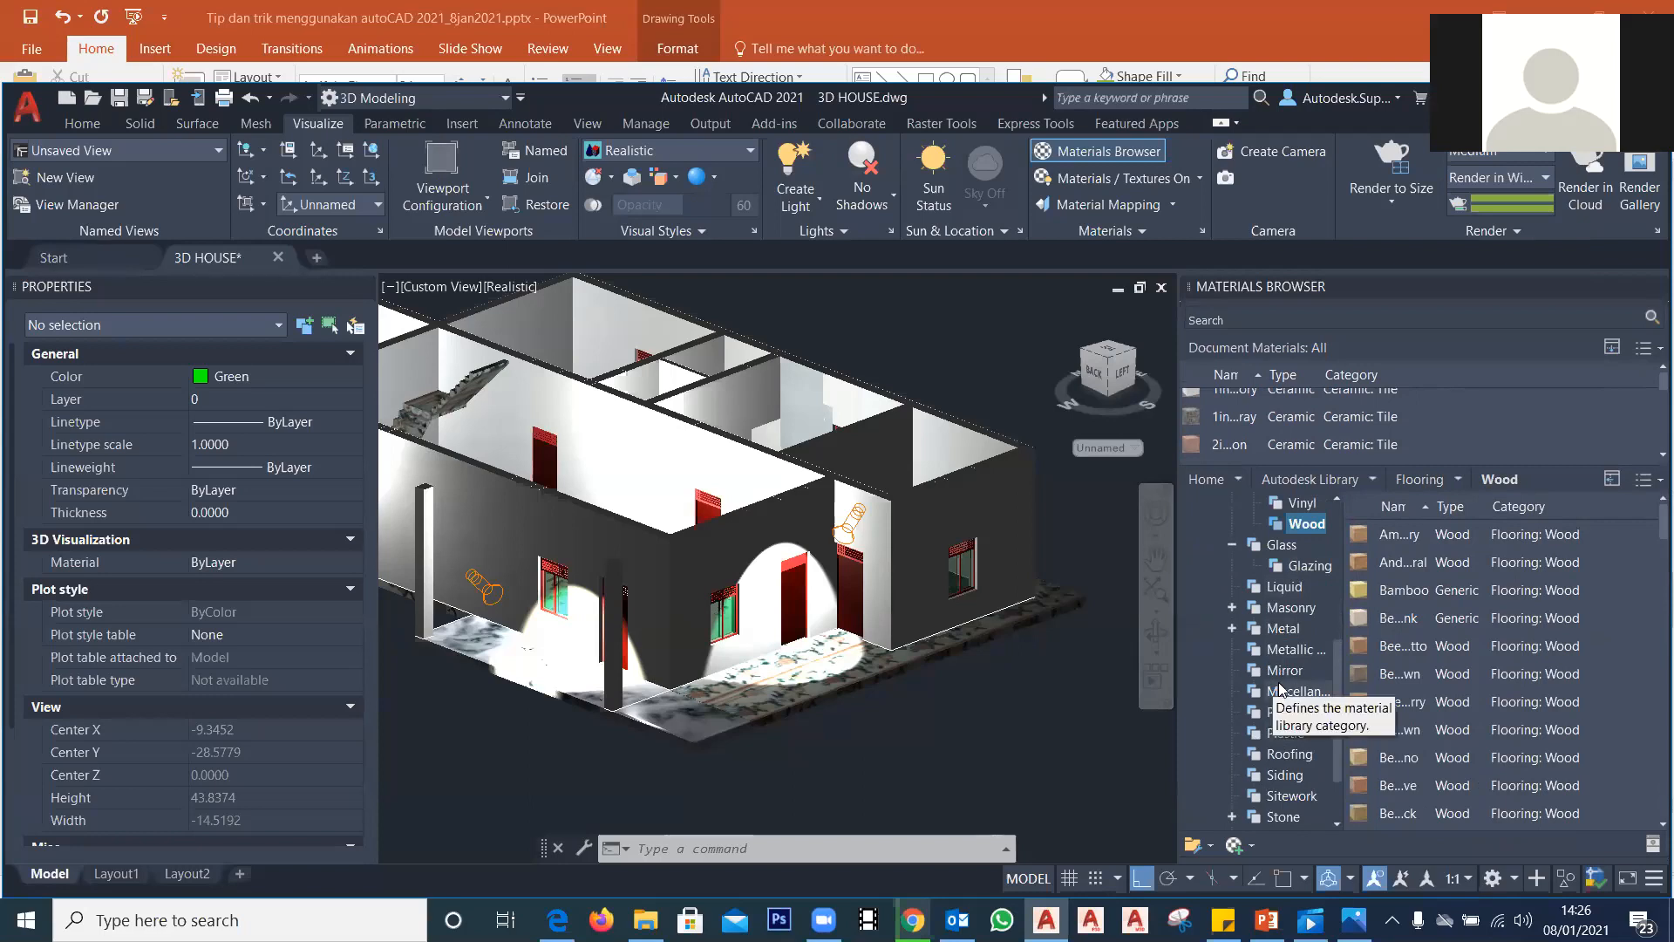
pyautogui.scroll(3, 1278, 697)
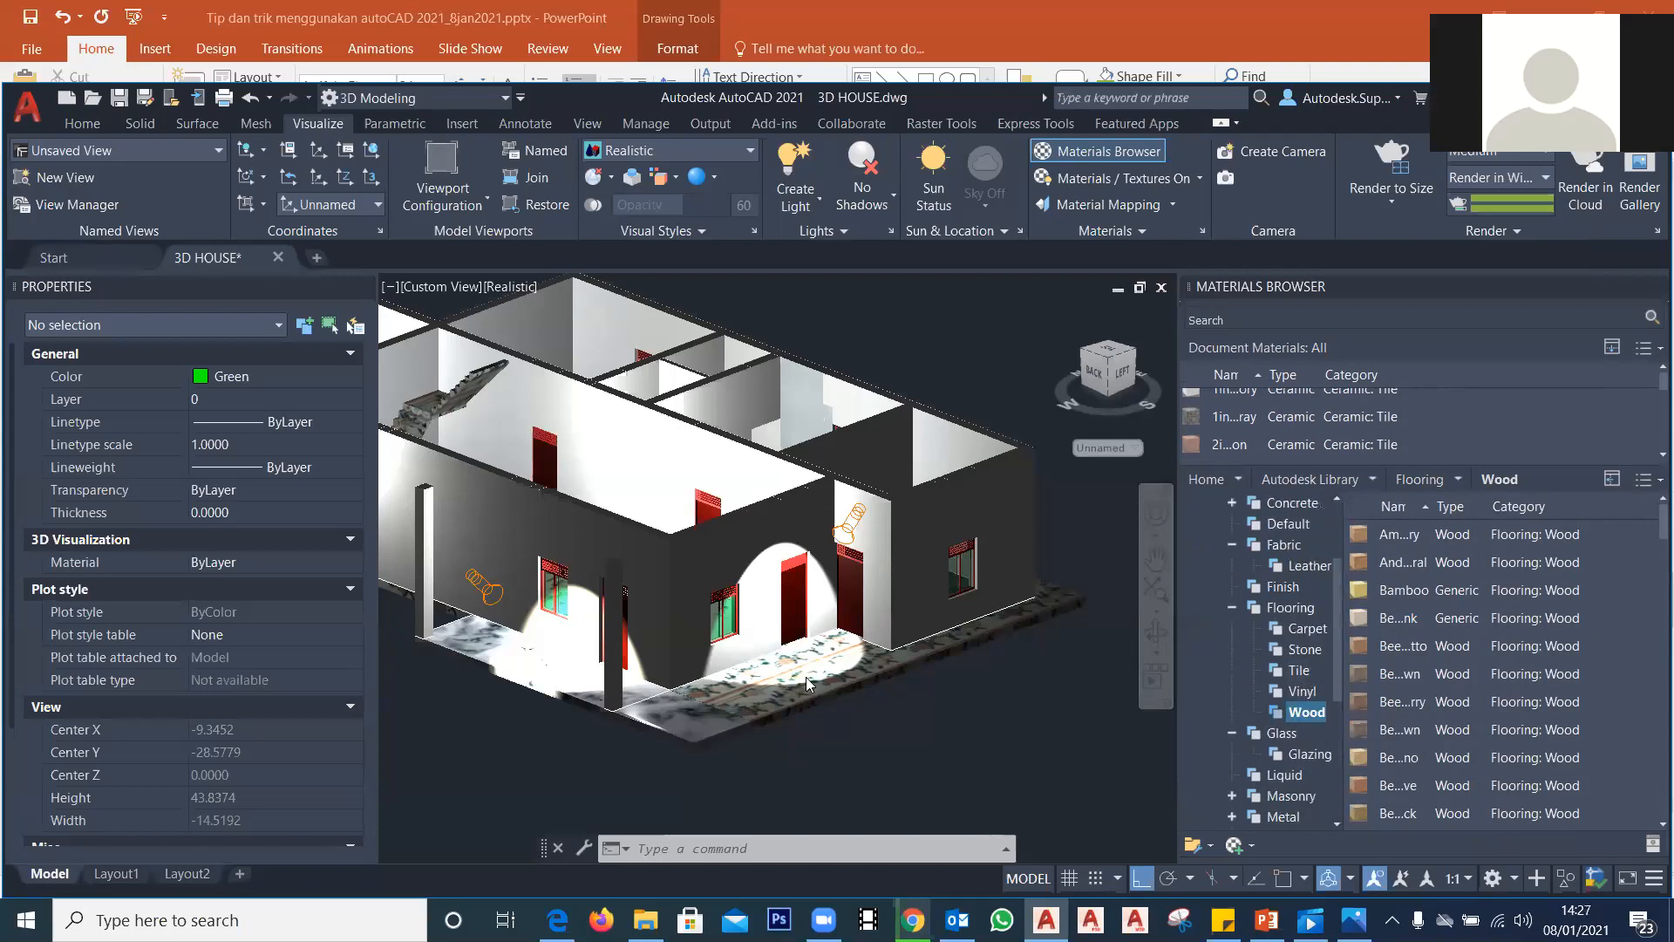
# Step: Collapse the Fabric and Flooring categories and assign the favorite Mosaic - Rose-Green Floral material to the floor by the house entrance
pyautogui.click(1234, 543)
pyautogui.click(1234, 587)
pyautogui.scroll(2, 1240, 654)
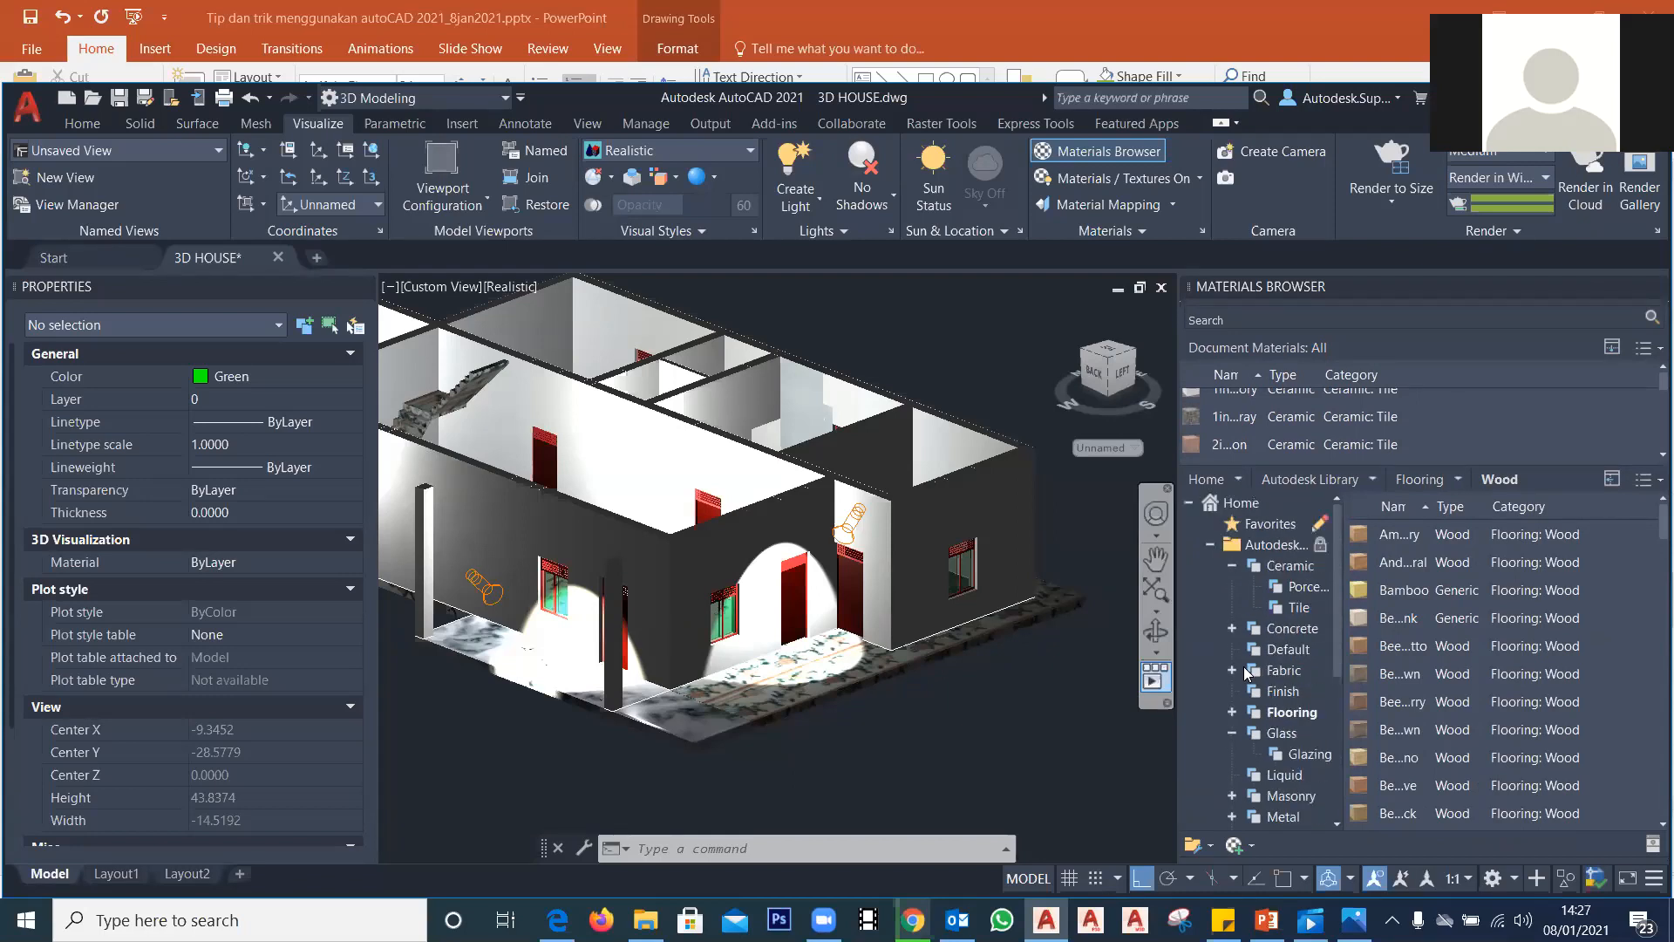
pyautogui.click(1269, 525)
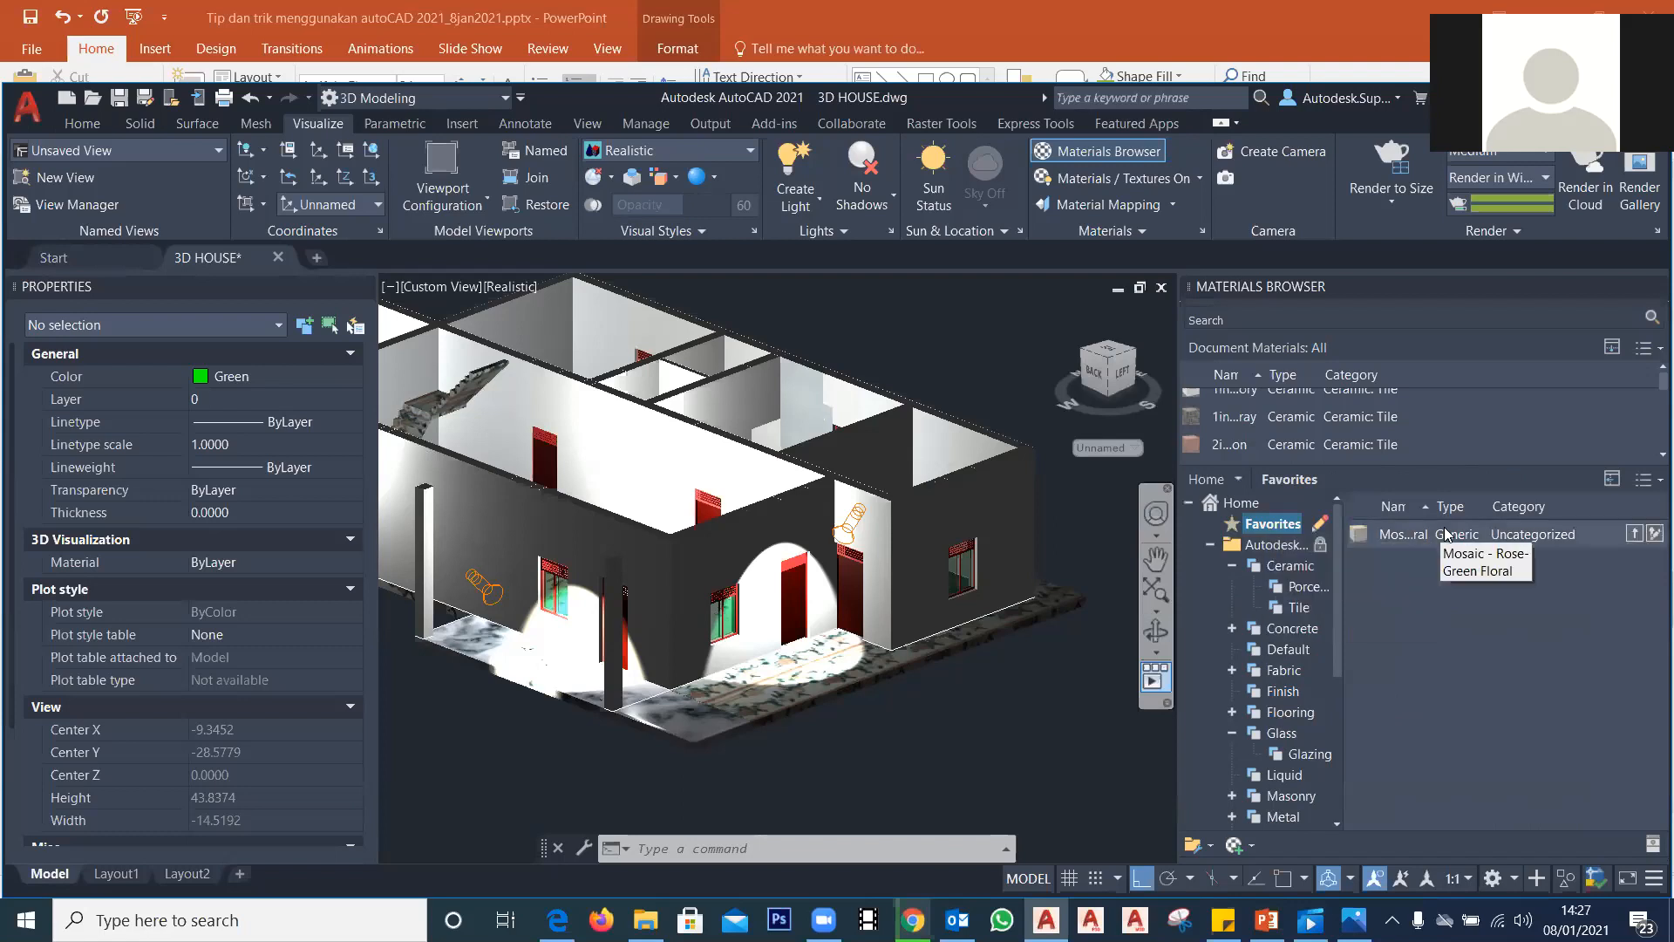
pyautogui.moveTo(1445, 535); pyautogui.dragTo(825, 683)
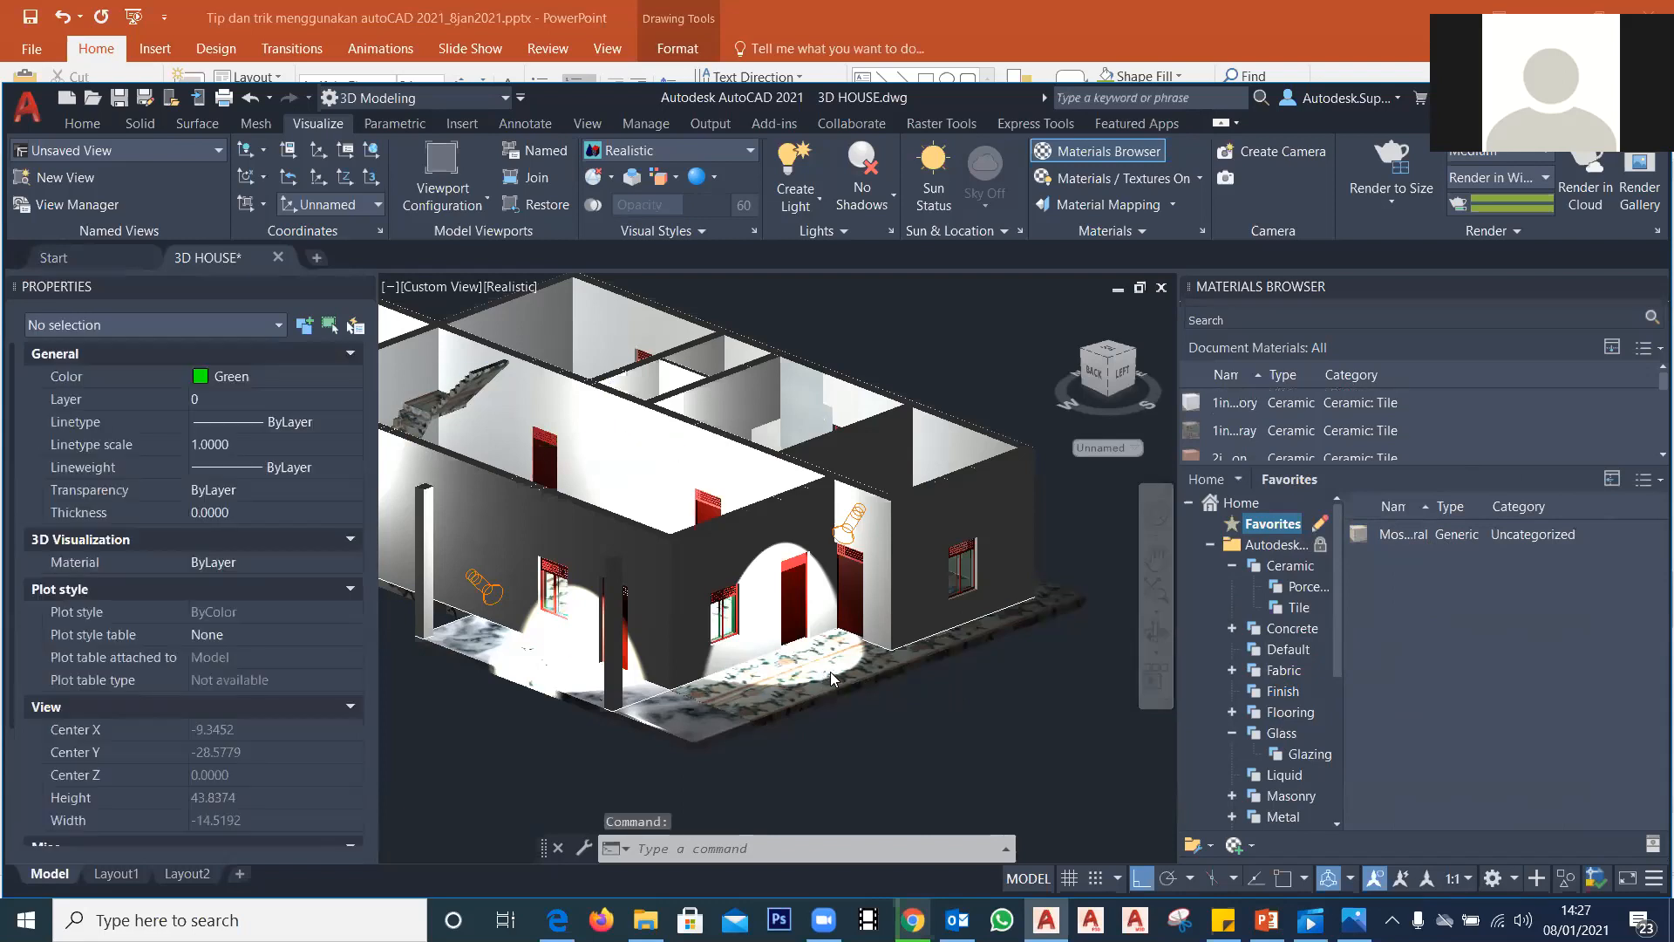
# Step: Try two Ceramic: Porcelain materials on the entrance floor, first a grayish one and finally the navy blue one
pyautogui.click(1308, 587)
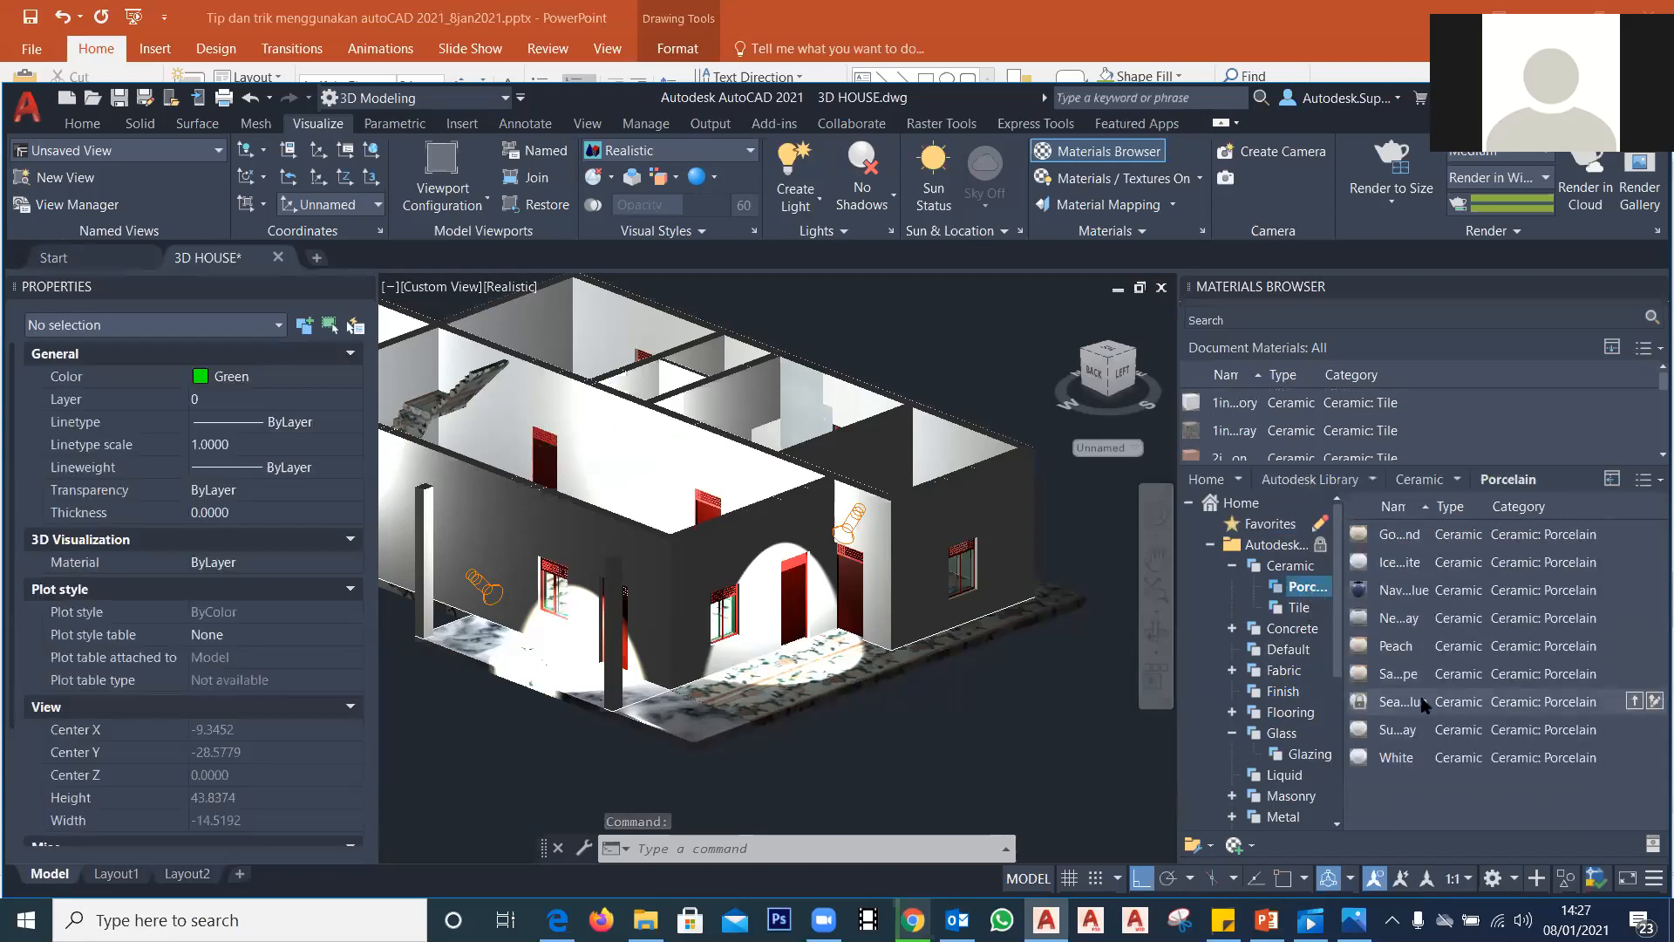
pyautogui.moveTo(1404, 729); pyautogui.dragTo(817, 661)
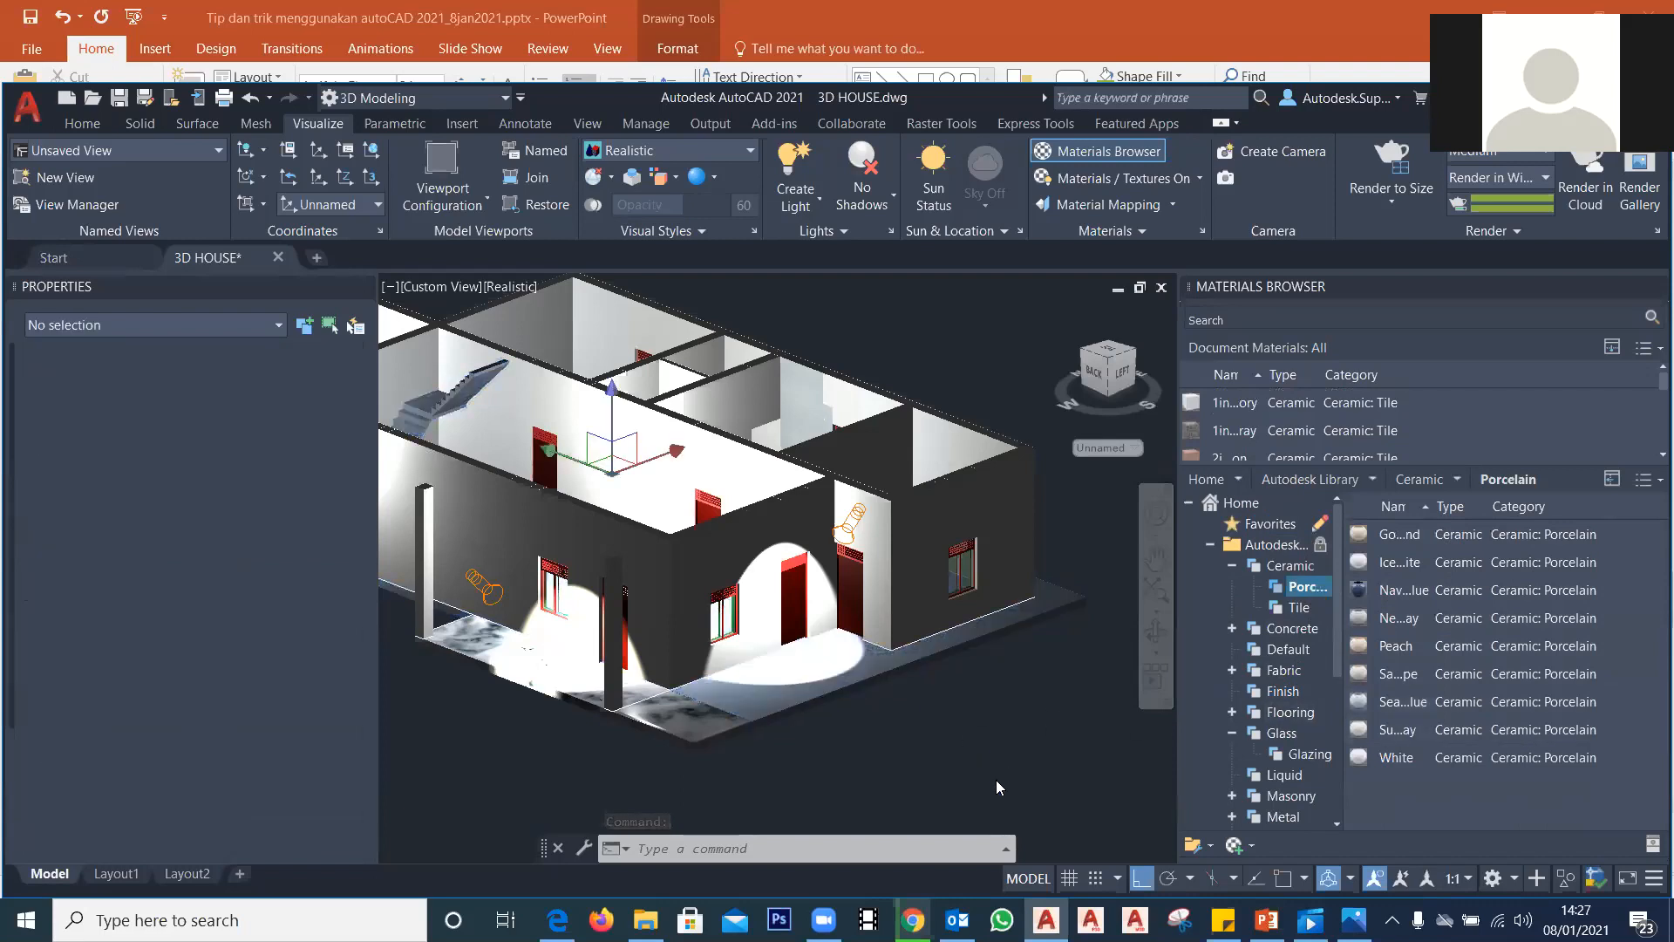
pyautogui.scroll(3, 825, 684)
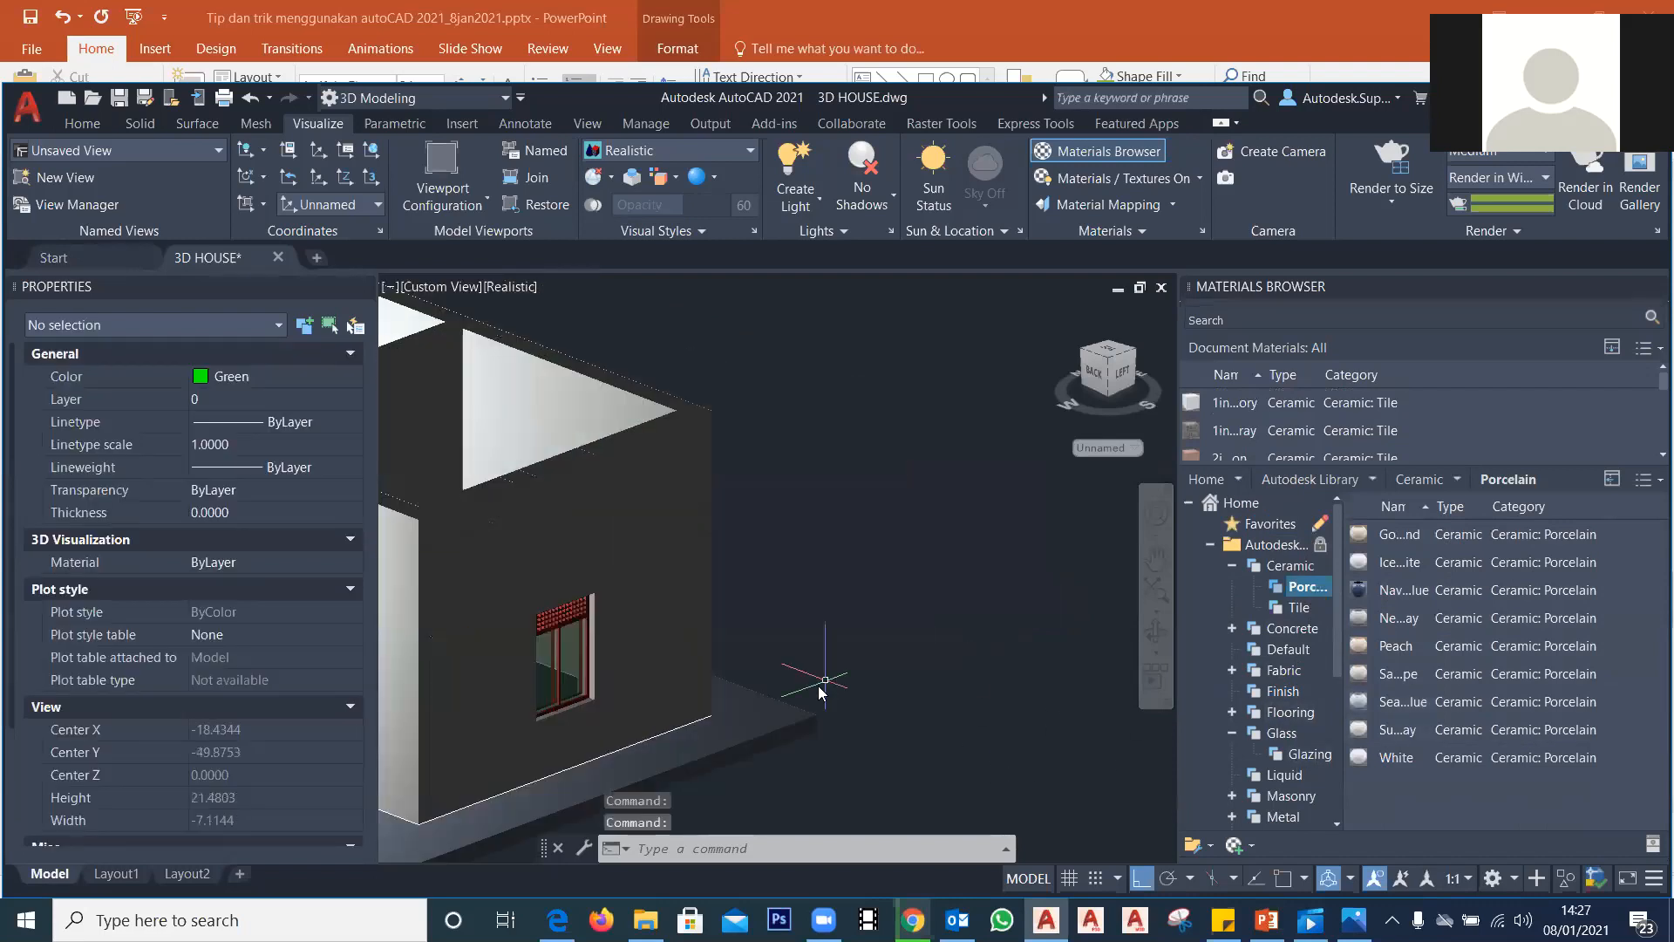
pyautogui.scroll(-3, 753, 719)
pyautogui.scroll(5, 525, 775)
pyautogui.scroll(3, 525, 774)
pyautogui.moveTo(526, 776); pyautogui.dragTo(983, 554, button='middle')
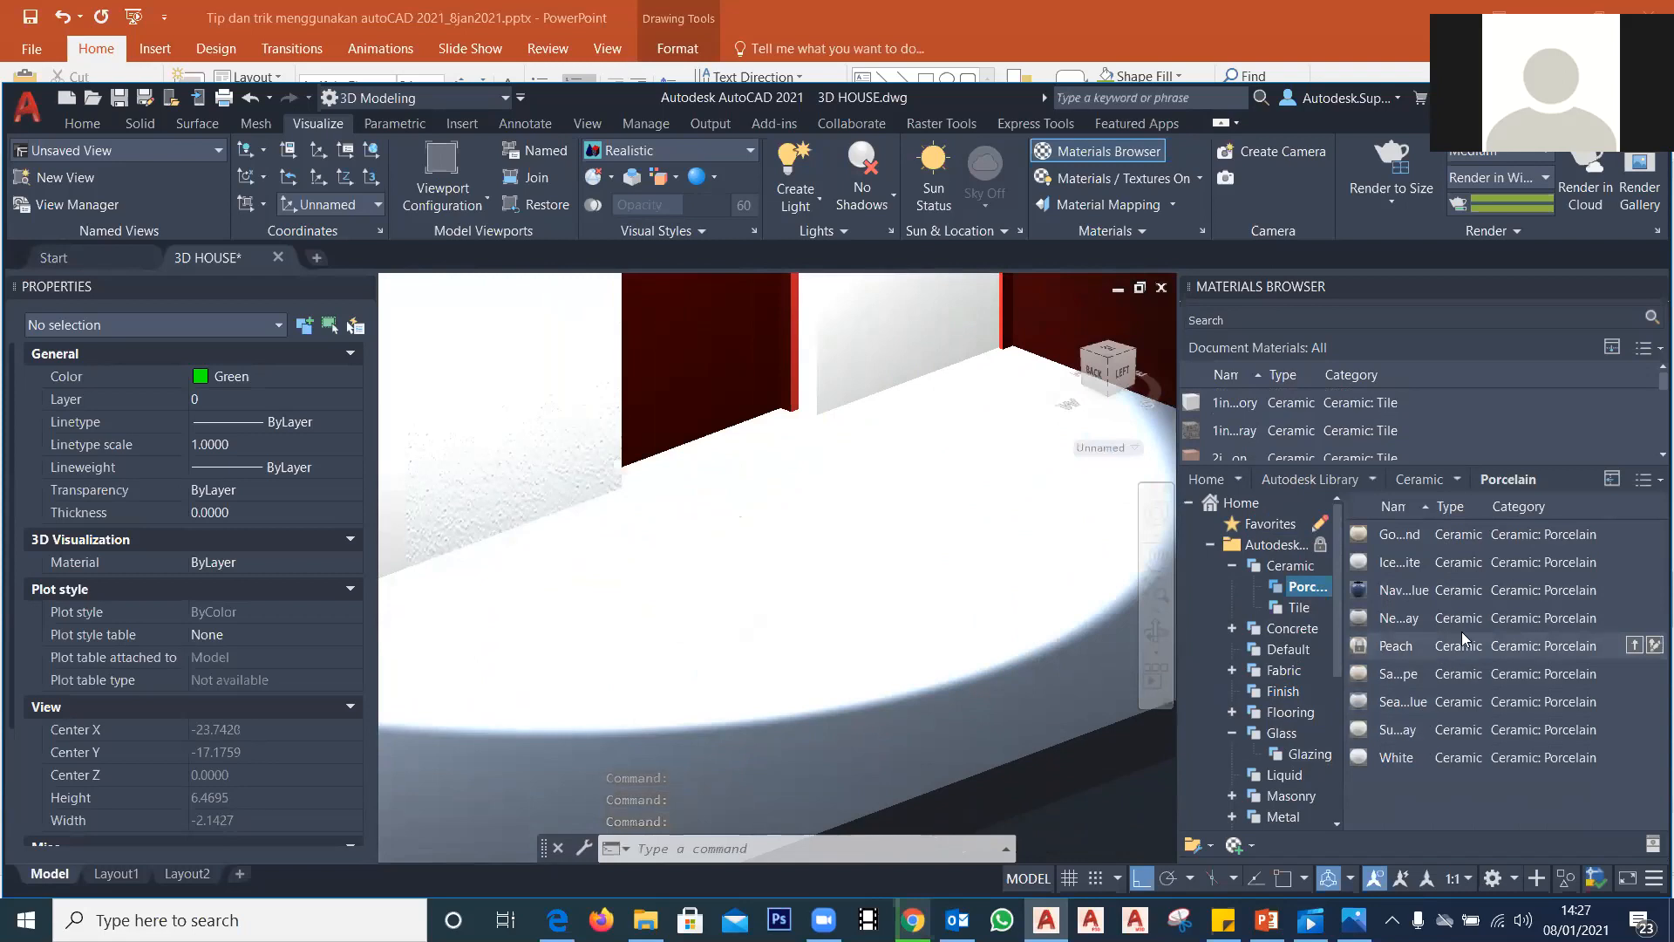
pyautogui.moveTo(1462, 592); pyautogui.dragTo(977, 591)
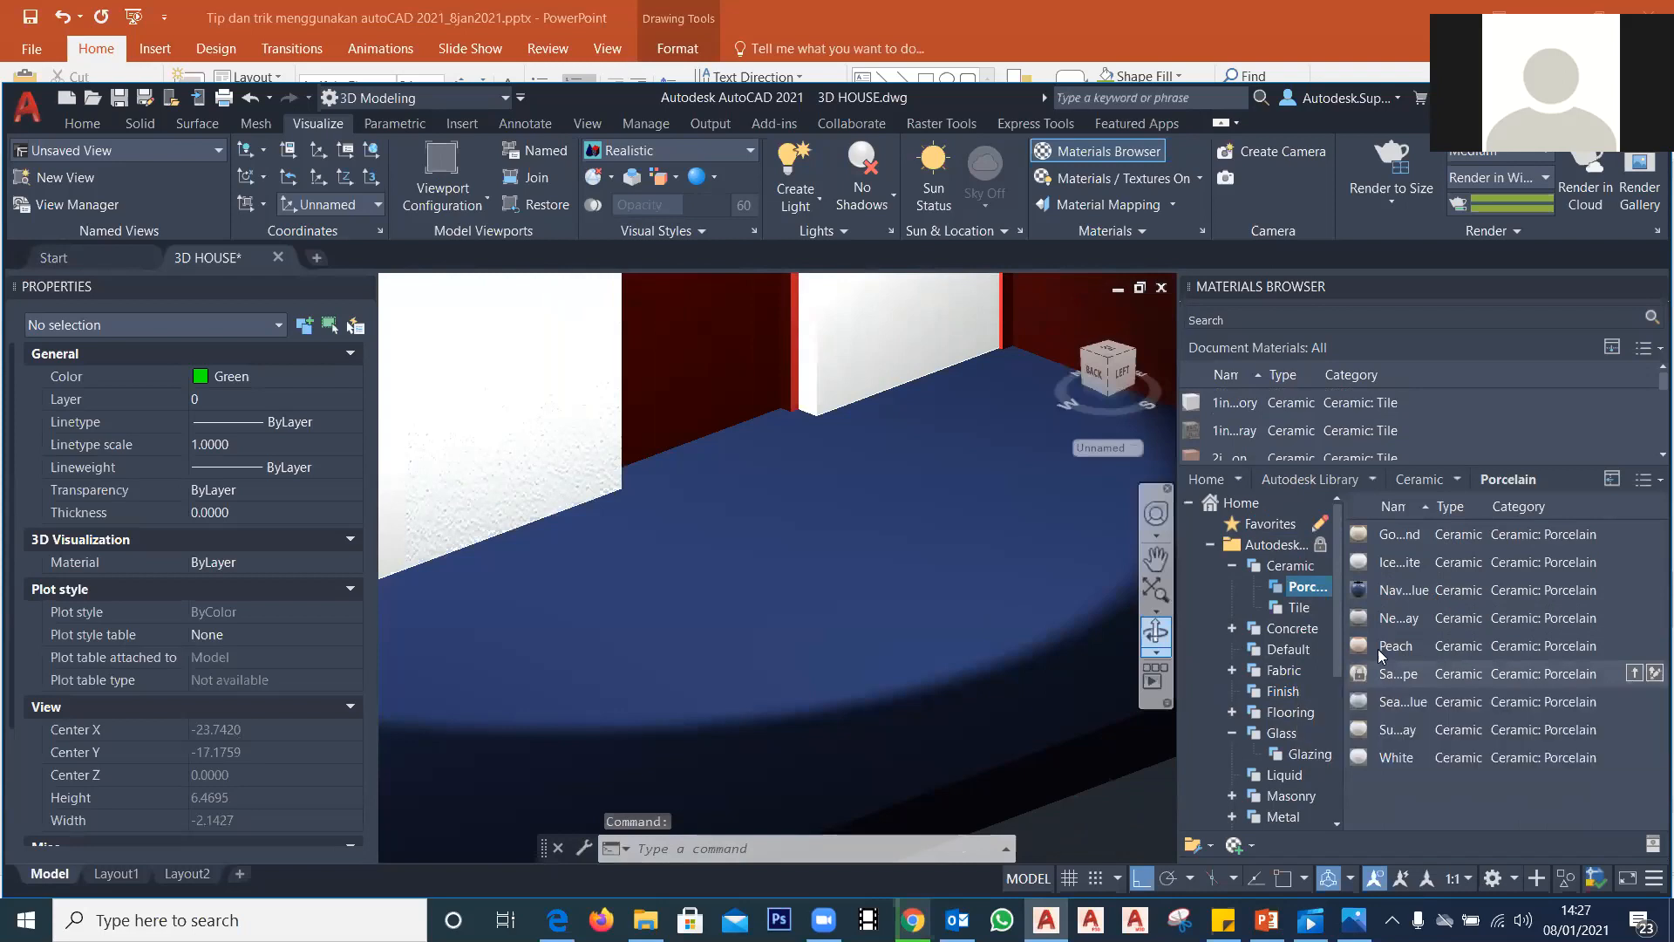
# Step: Try the dark gray hexagonal 6-inch material from the Ceramic: Tile category on the entrance floor and inspect its pattern
pyautogui.click(1300, 608)
pyautogui.scroll(-3, 1526, 776)
pyautogui.scroll(-3, 1524, 777)
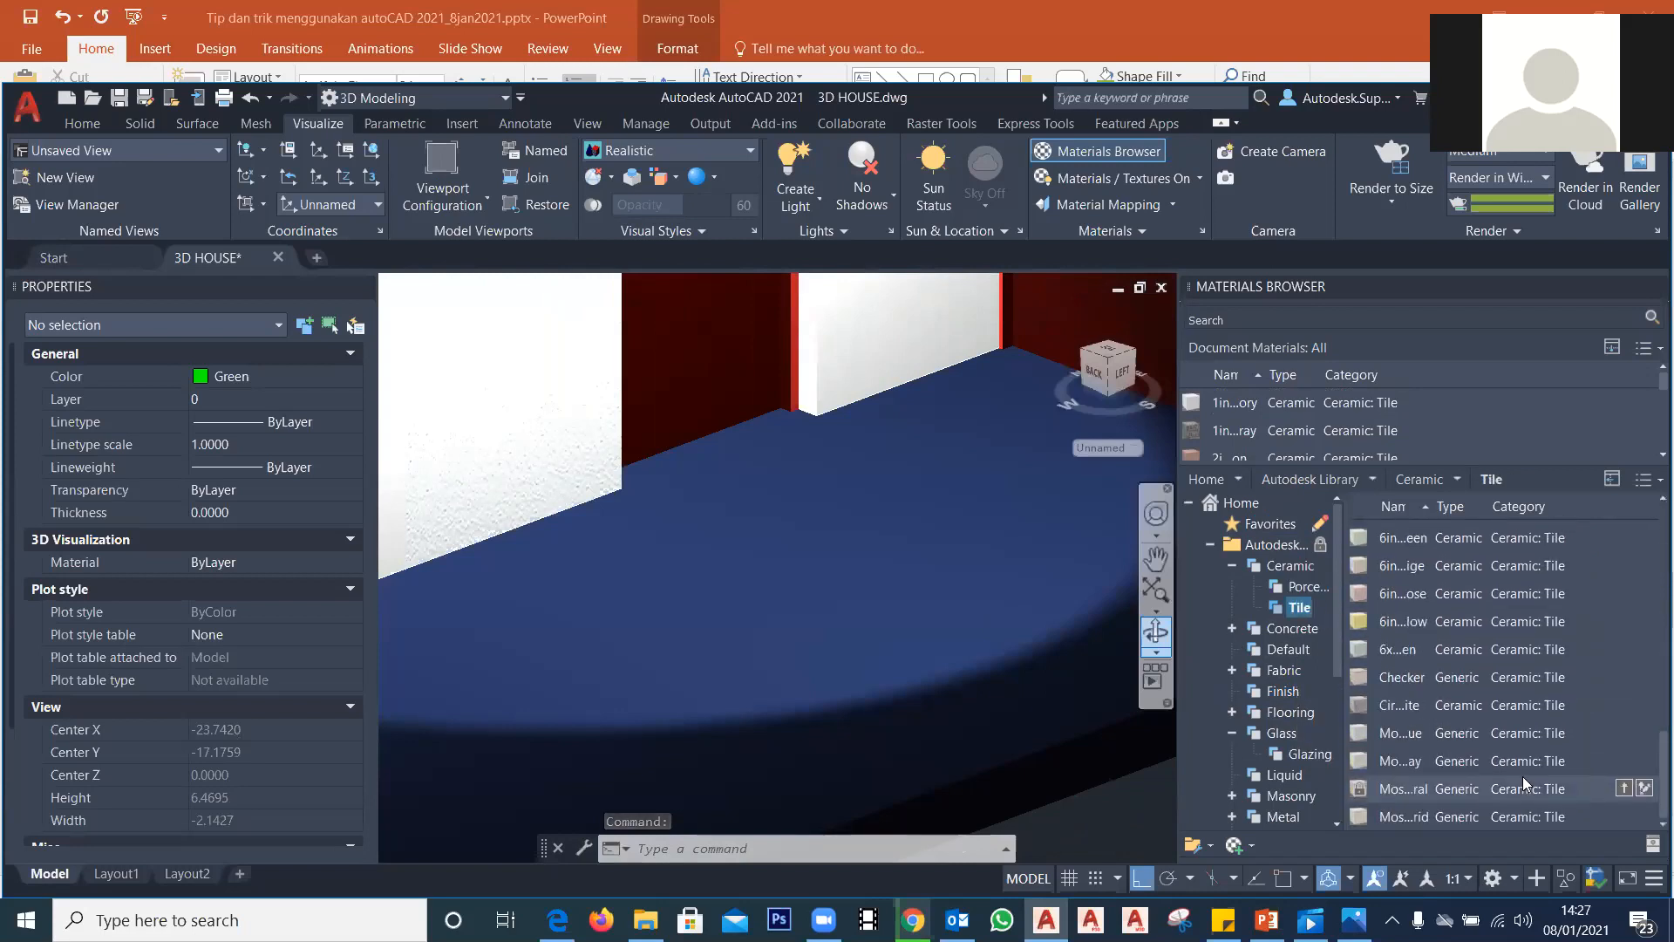
pyautogui.moveTo(1446, 611); pyautogui.dragTo(940, 598)
pyautogui.scroll(-4, 919, 605)
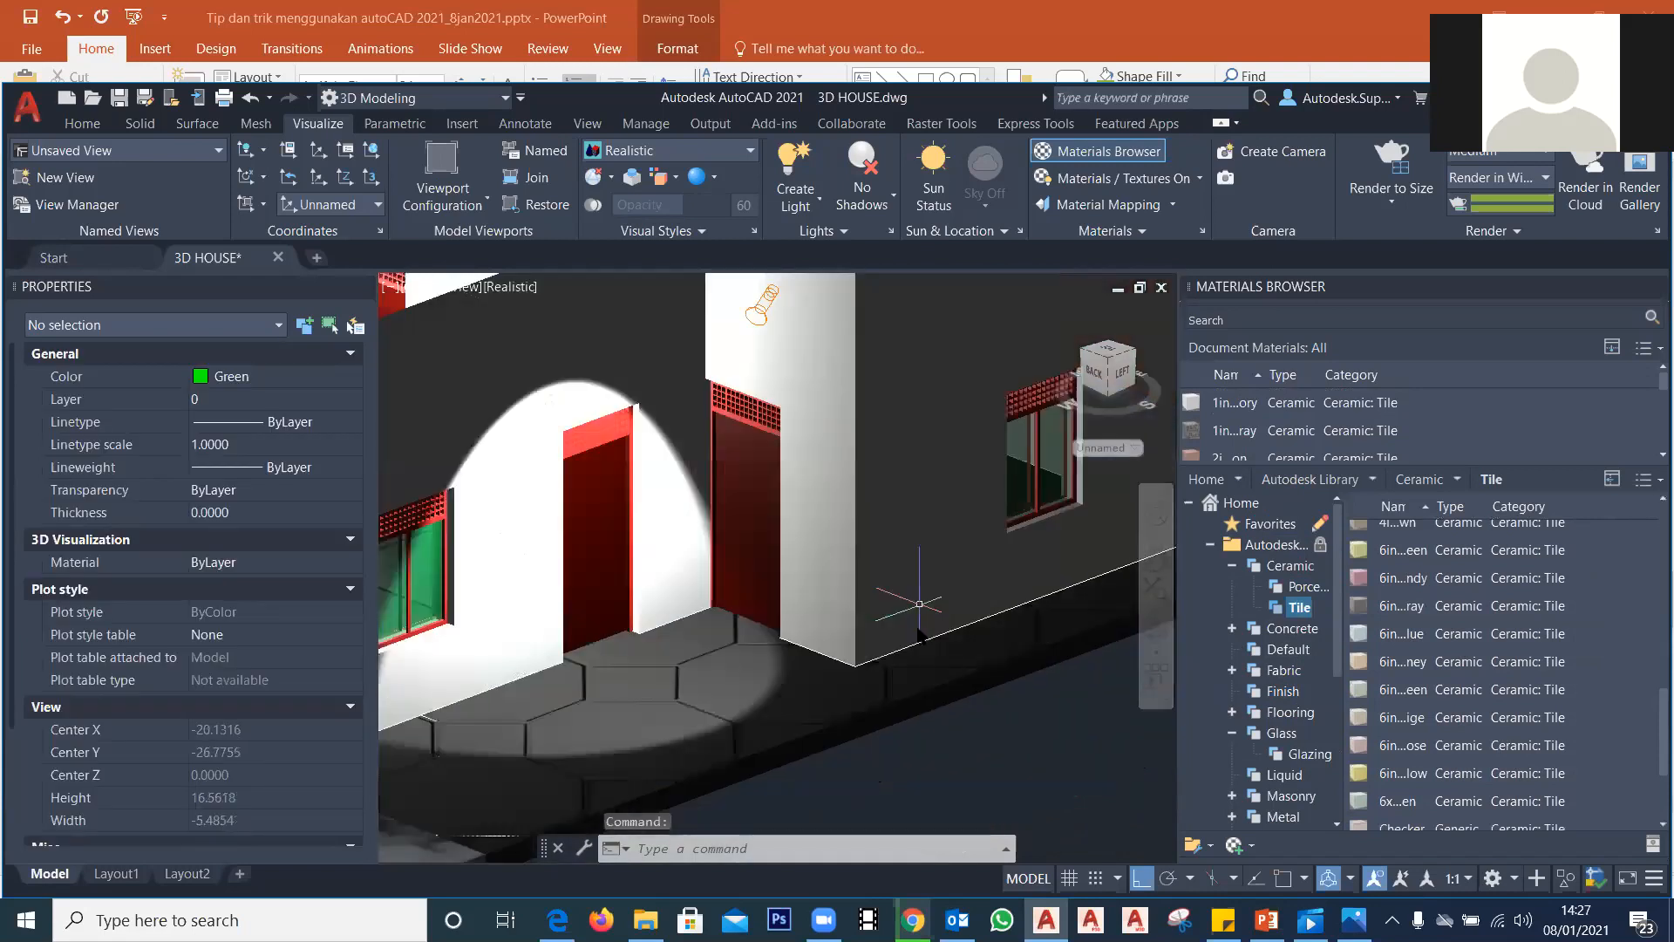
pyautogui.scroll(-4, 729, 640)
pyautogui.scroll(2, 682, 656)
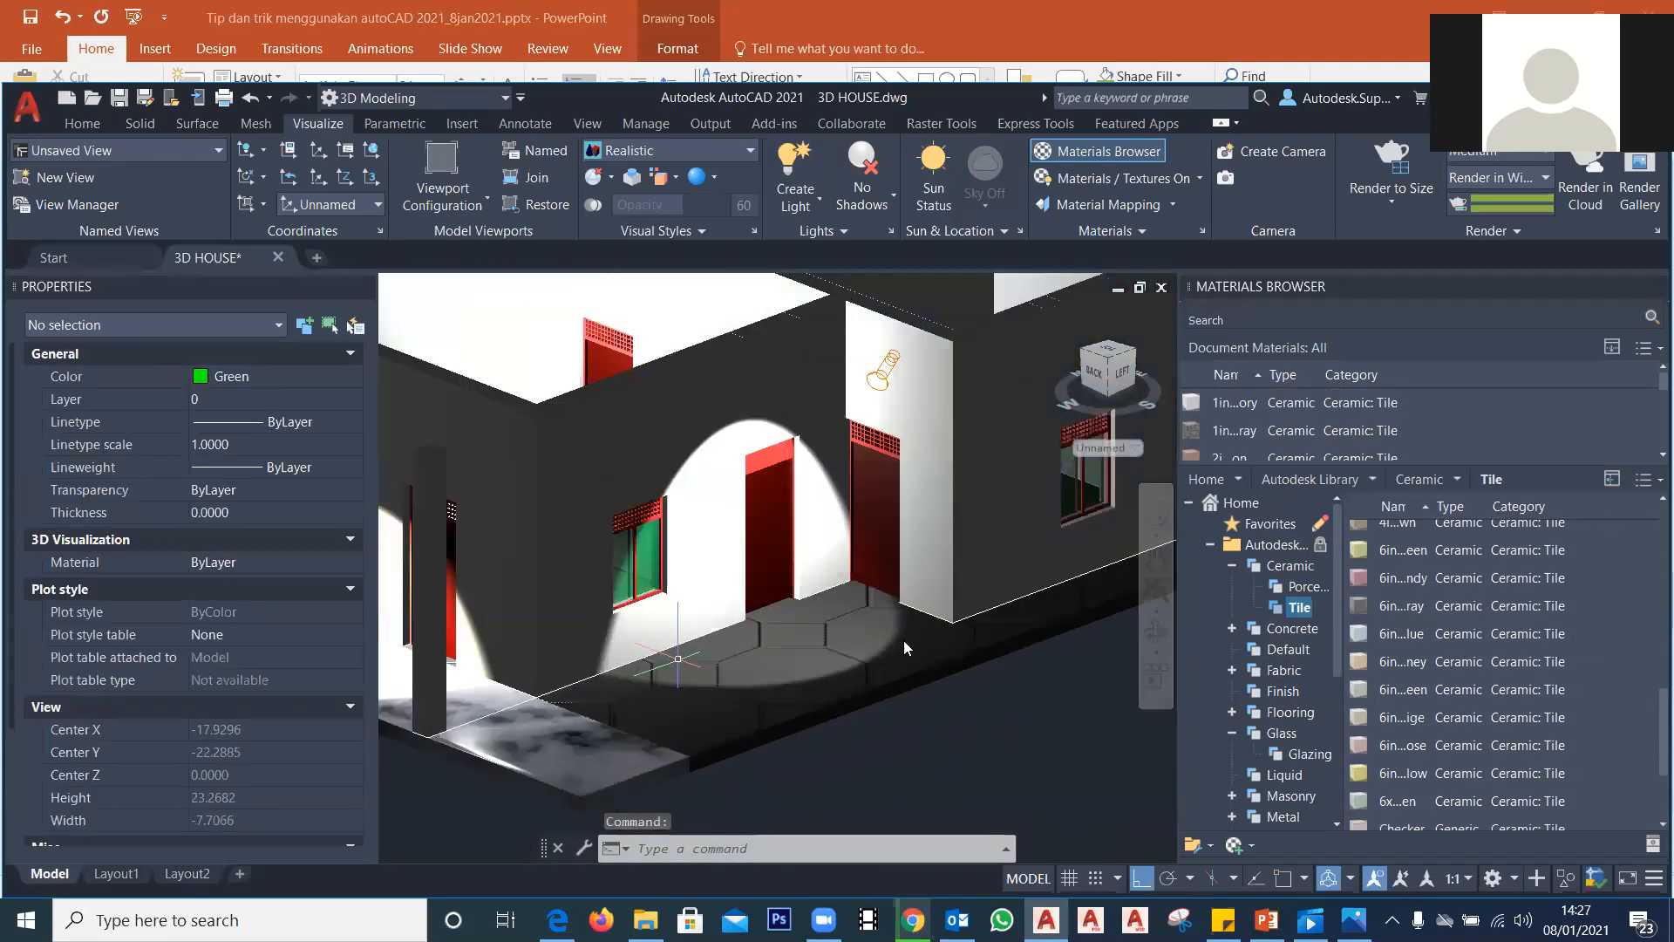
pyautogui.scroll(1, 1360, 530)
# Step: Assign the Mosaic - Rose-Green Floral material from Favorites to the entrance floor again
pyautogui.click(1273, 523)
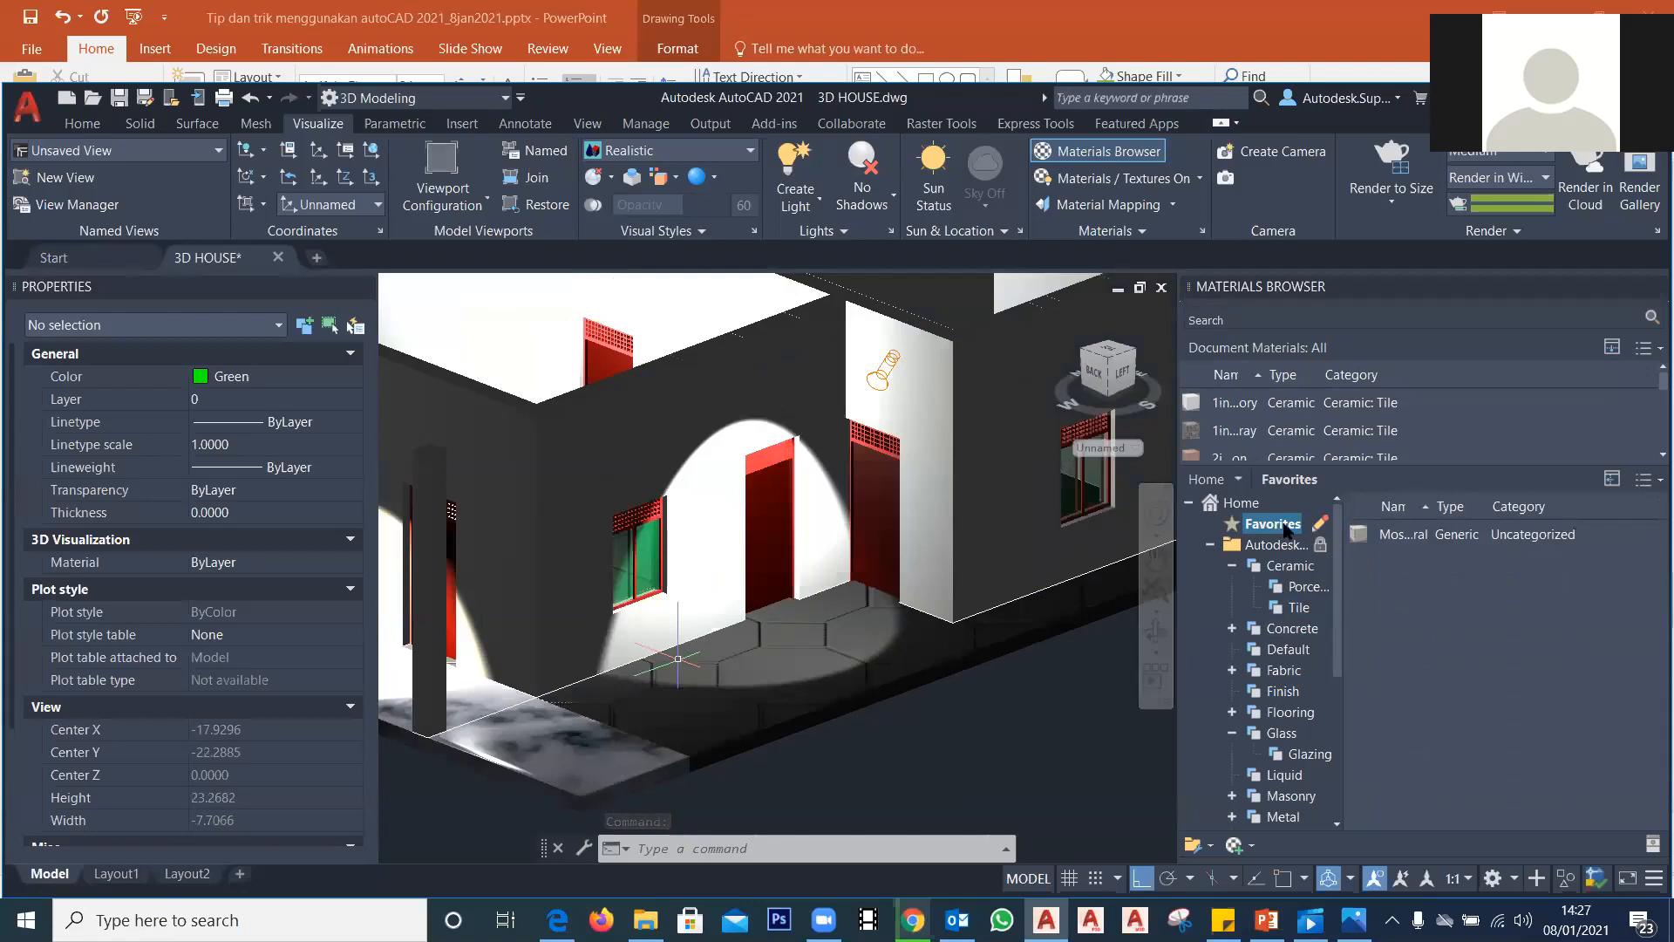
pyautogui.moveTo(1423, 537); pyautogui.dragTo(984, 616)
pyautogui.moveTo(865, 680); pyautogui.dragTo(820, 672)
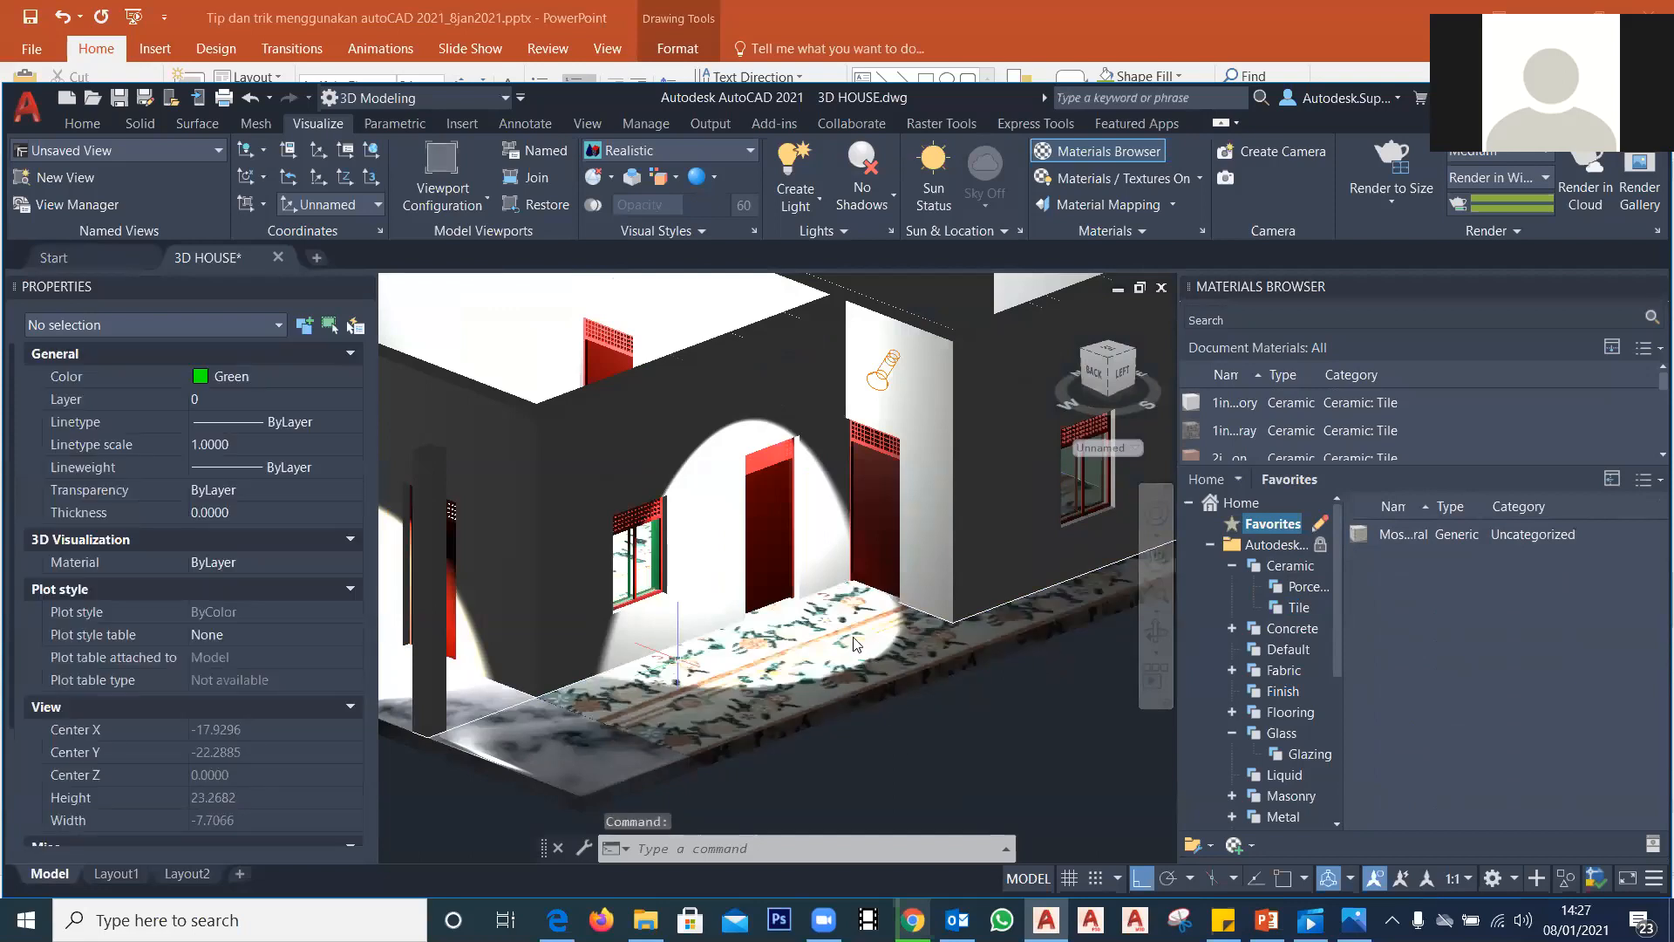
pyautogui.scroll(-5, 855, 644)
pyautogui.scroll(4, 833, 609)
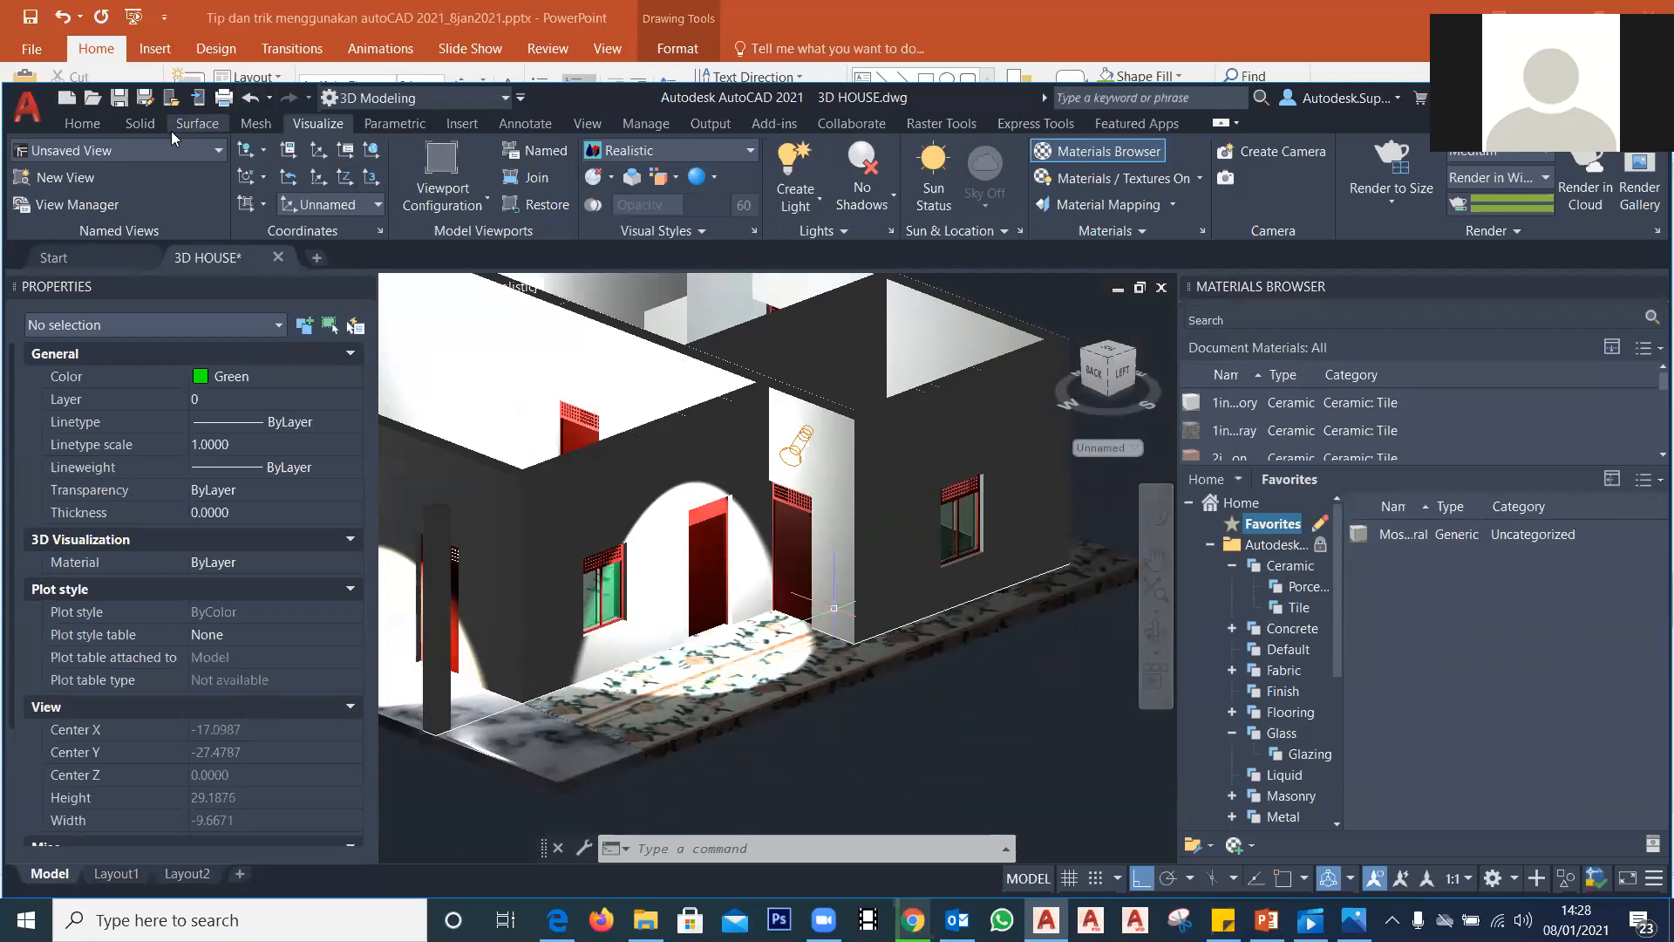
# Step: Turn off the Door and window layer and the Floor layer so that only the house walls are left
pyautogui.click(93, 126)
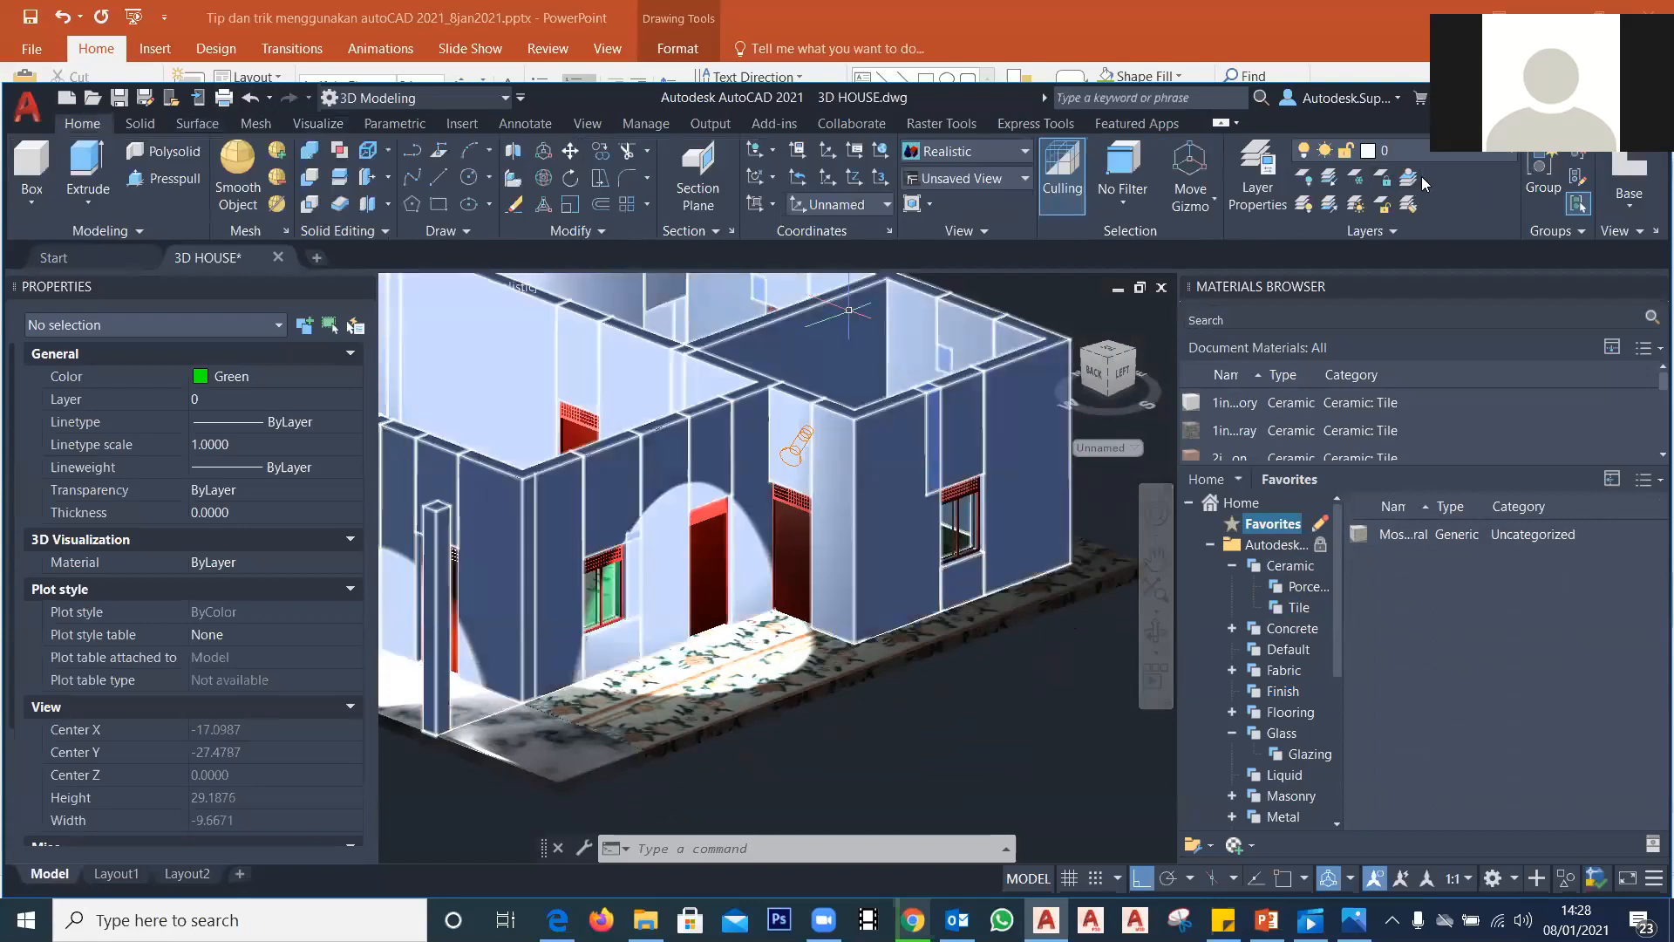
pyautogui.click(1403, 154)
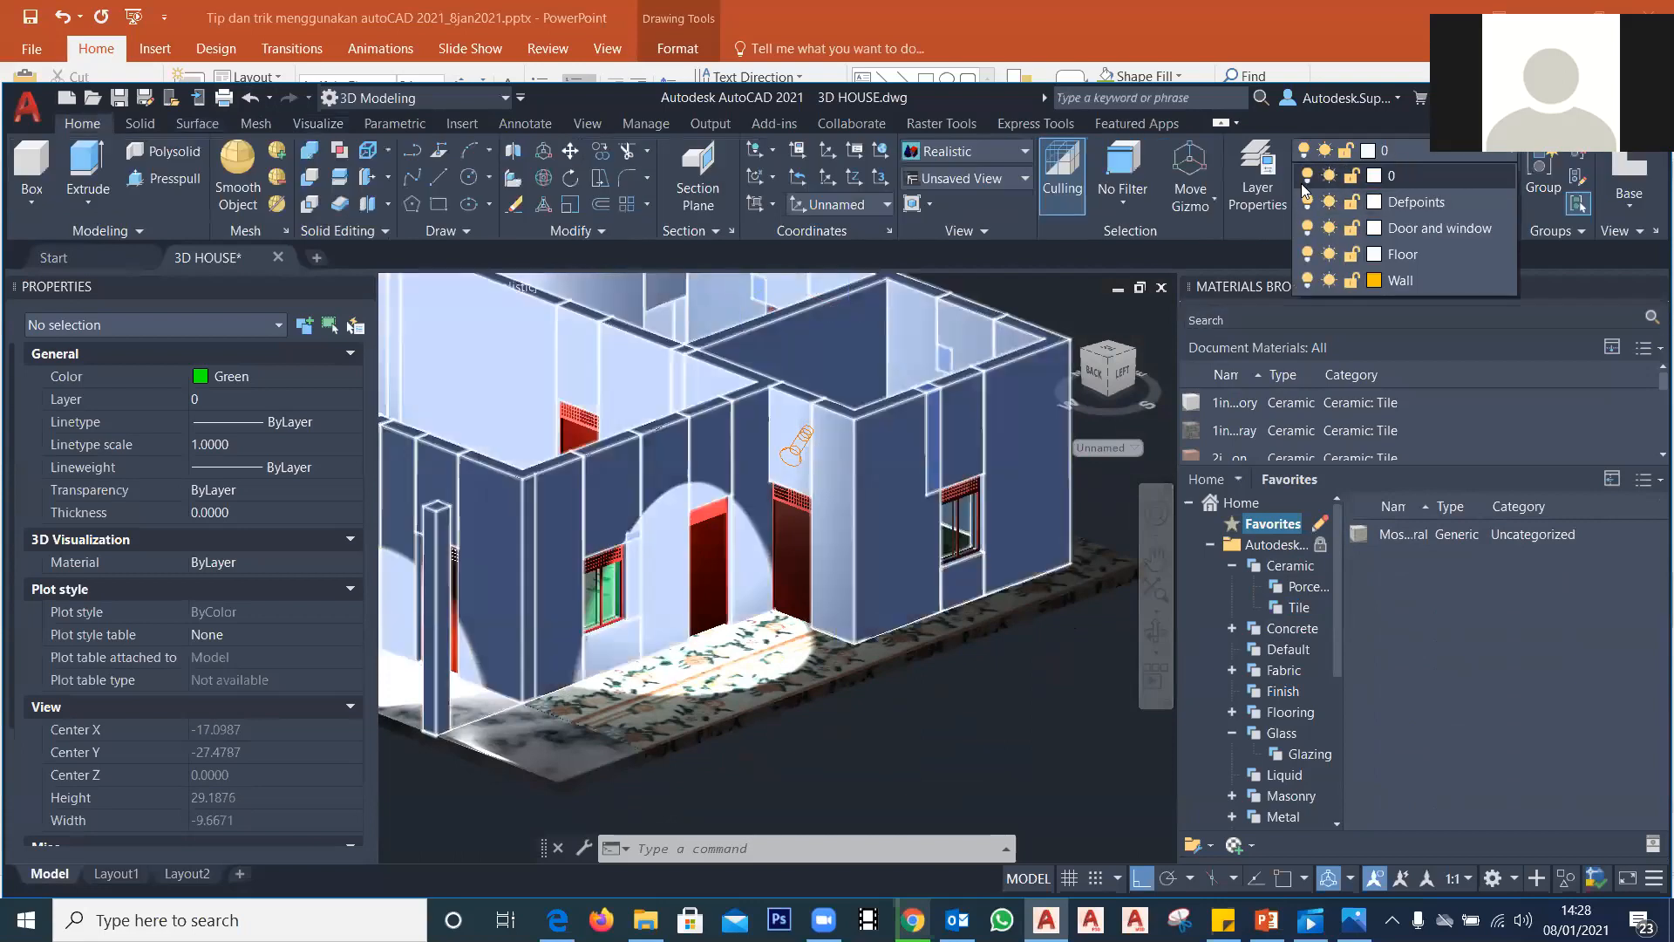
pyautogui.click(1305, 227)
pyautogui.click(1307, 253)
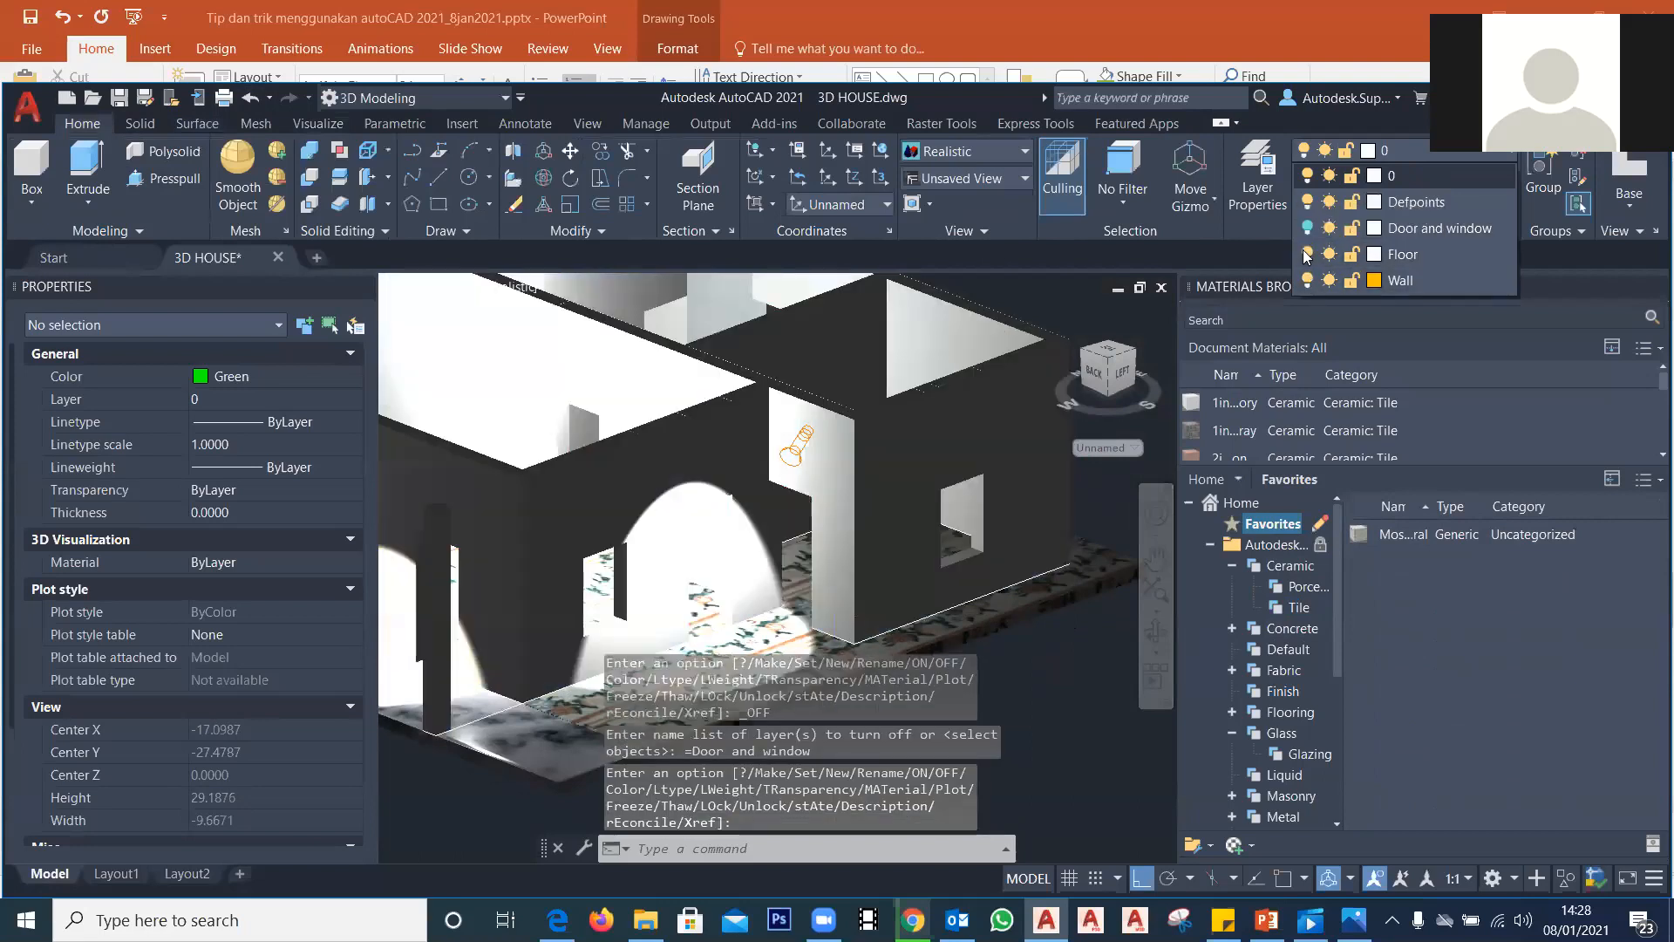
pyautogui.scroll(-5, 910, 434)
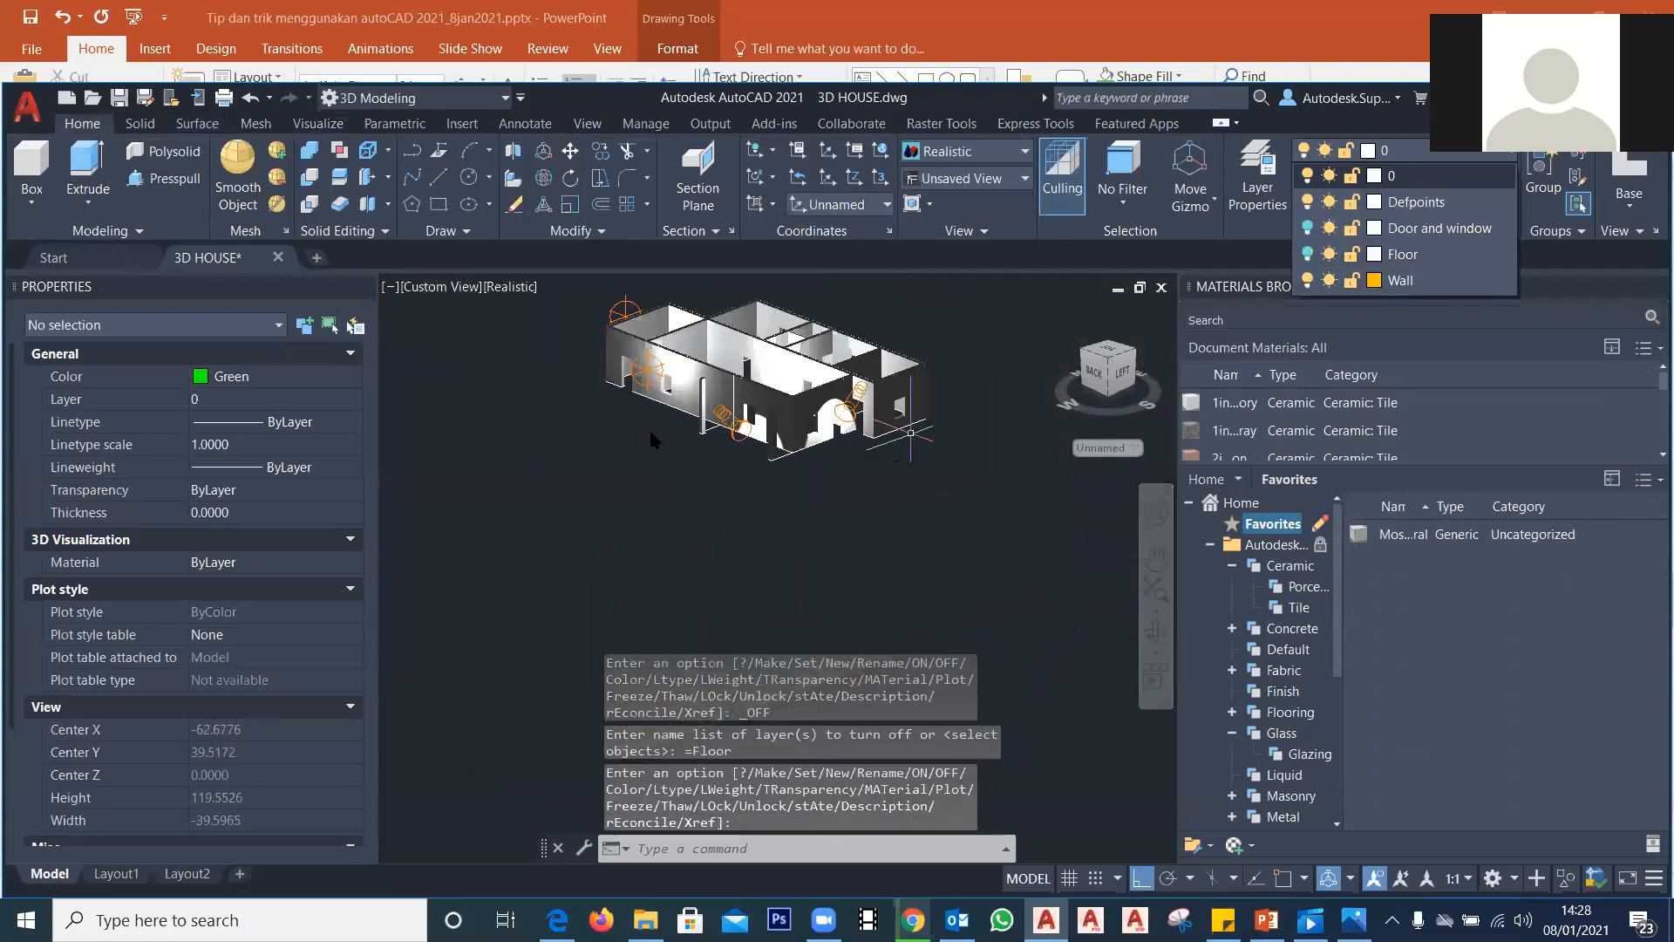
pyautogui.keyDown('shift'); pyautogui.moveTo(650, 458); pyautogui.dragTo(698, 571, button='middle'); pyautogui.keyUp('shift')
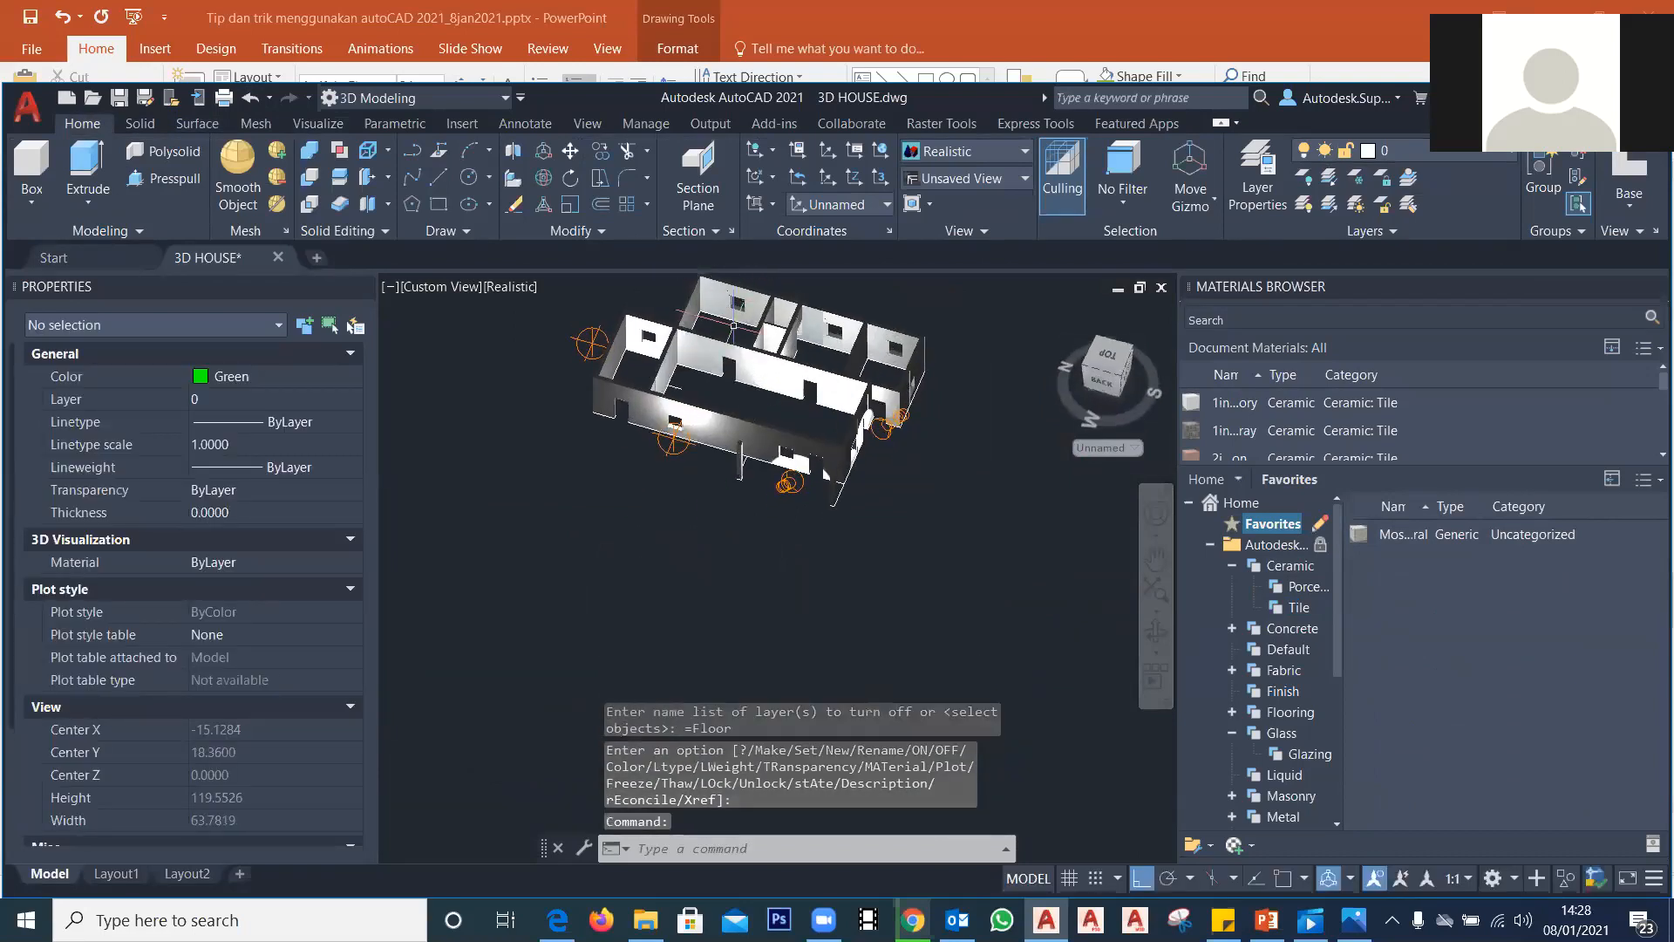
# Step: Select the whole wall group and open the Wall Paint category of the Autodesk material library
pyautogui.scroll(2, 768, 428)
pyautogui.keyDown('shift'); pyautogui.moveTo(734, 325); pyautogui.dragTo(725, 389, button='middle'); pyautogui.keyUp('shift')
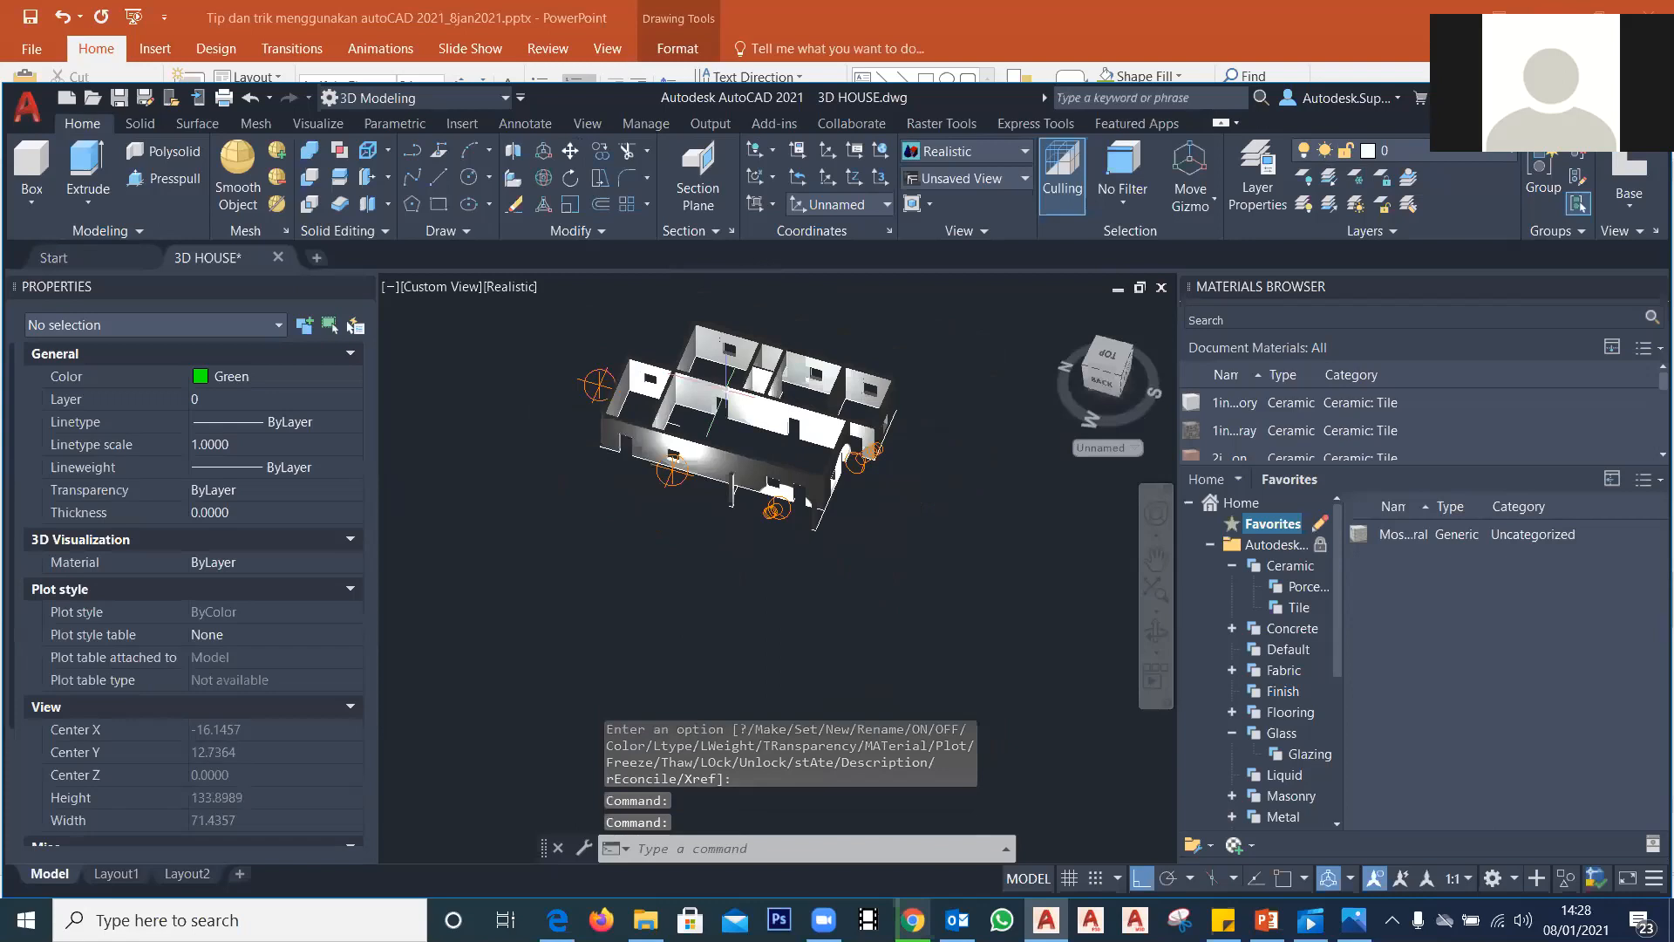
pyautogui.hotkey('ctrl', 'a')
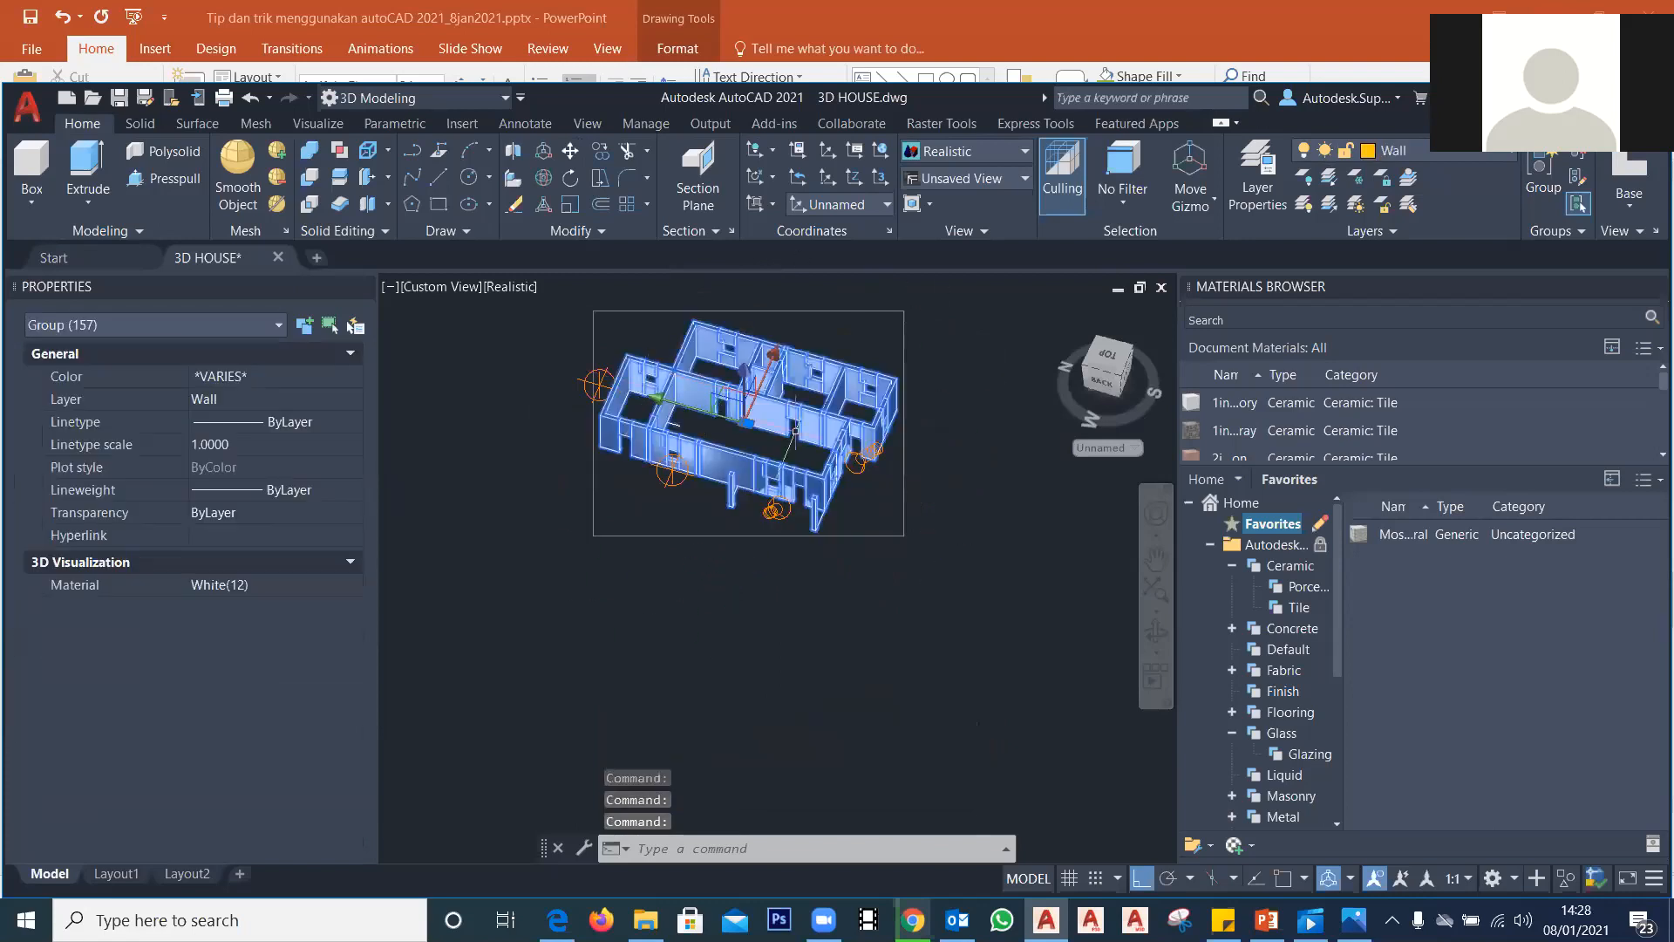
pyautogui.scroll(2, 795, 431)
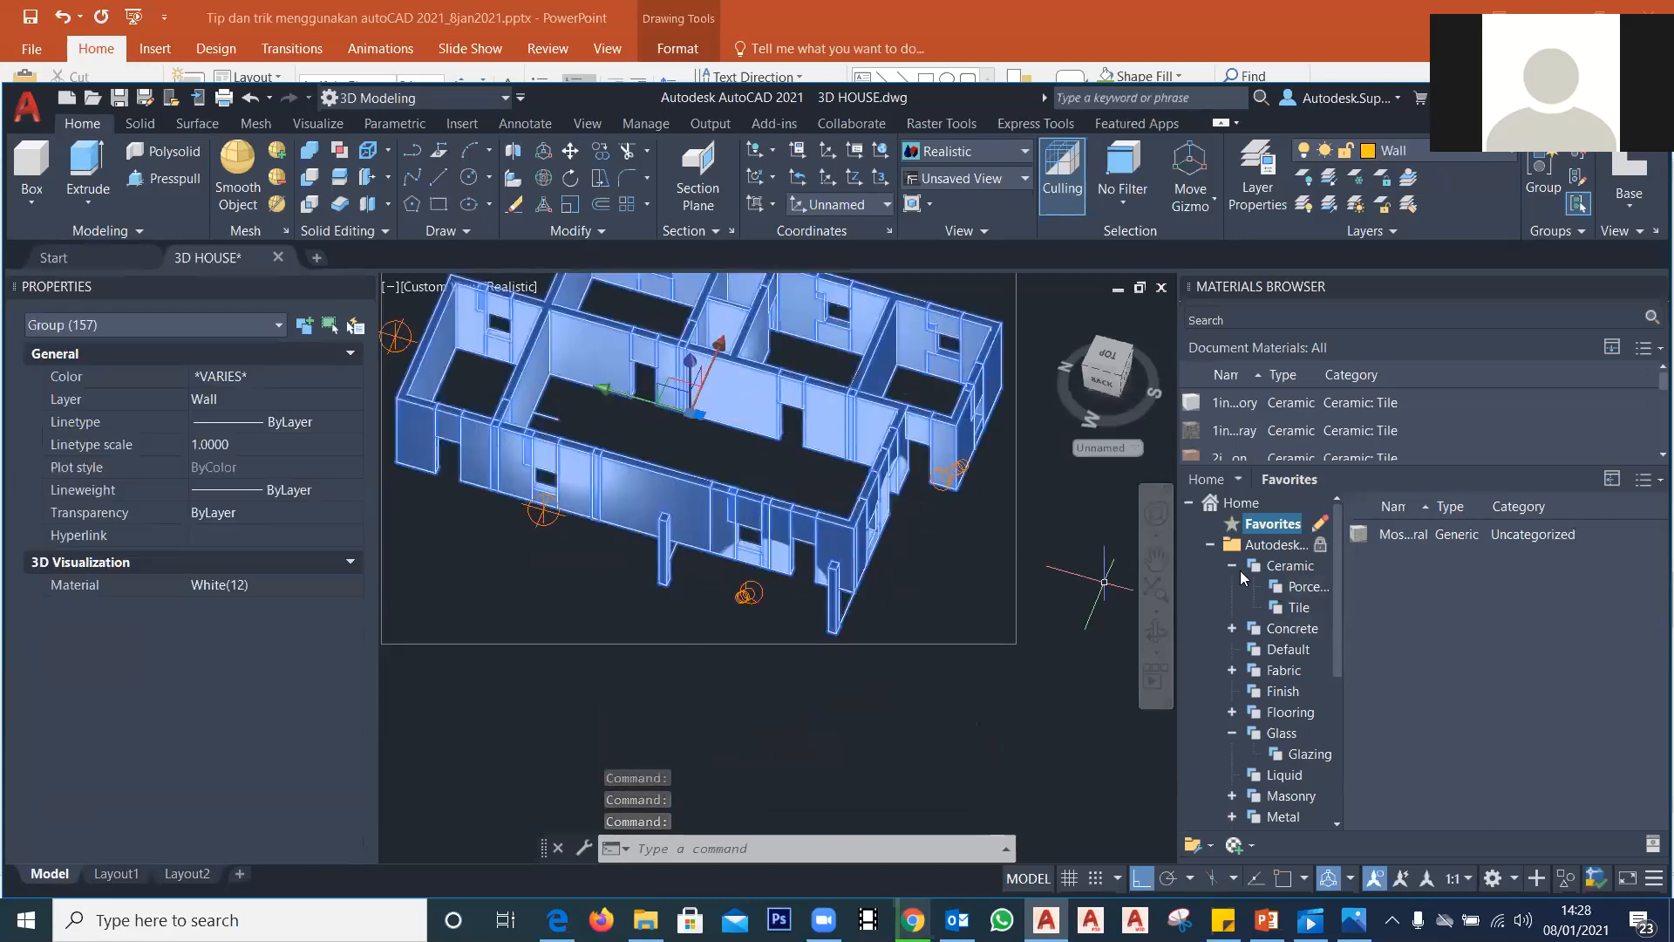
pyautogui.click(1232, 565)
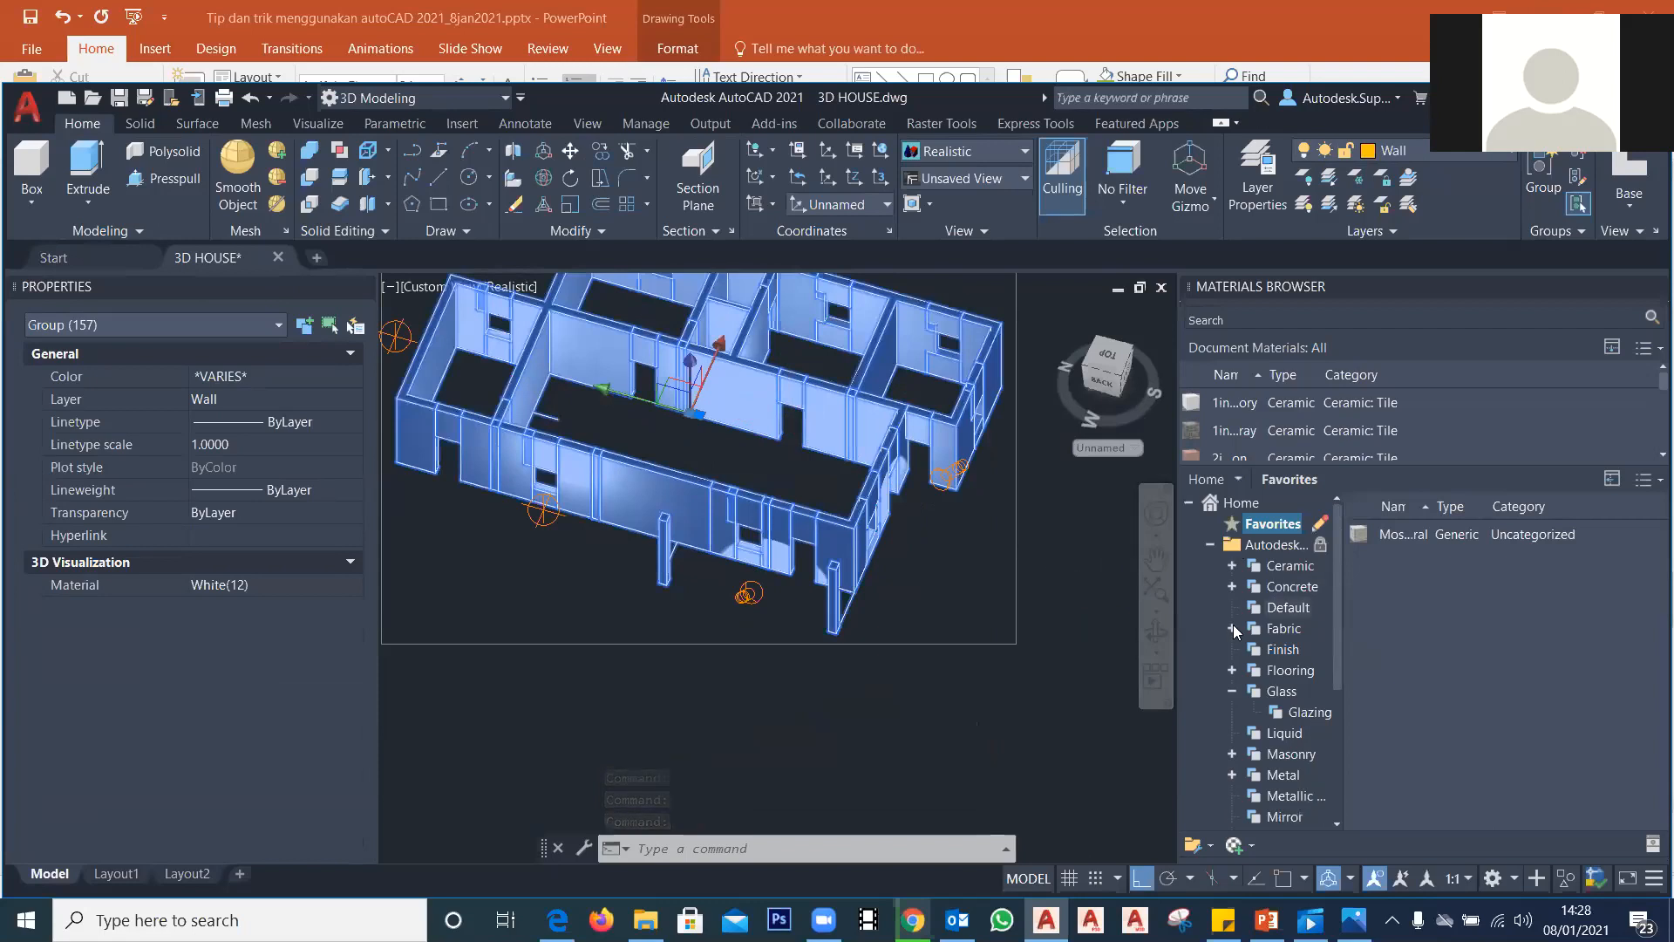
pyautogui.scroll(-4, 1229, 657)
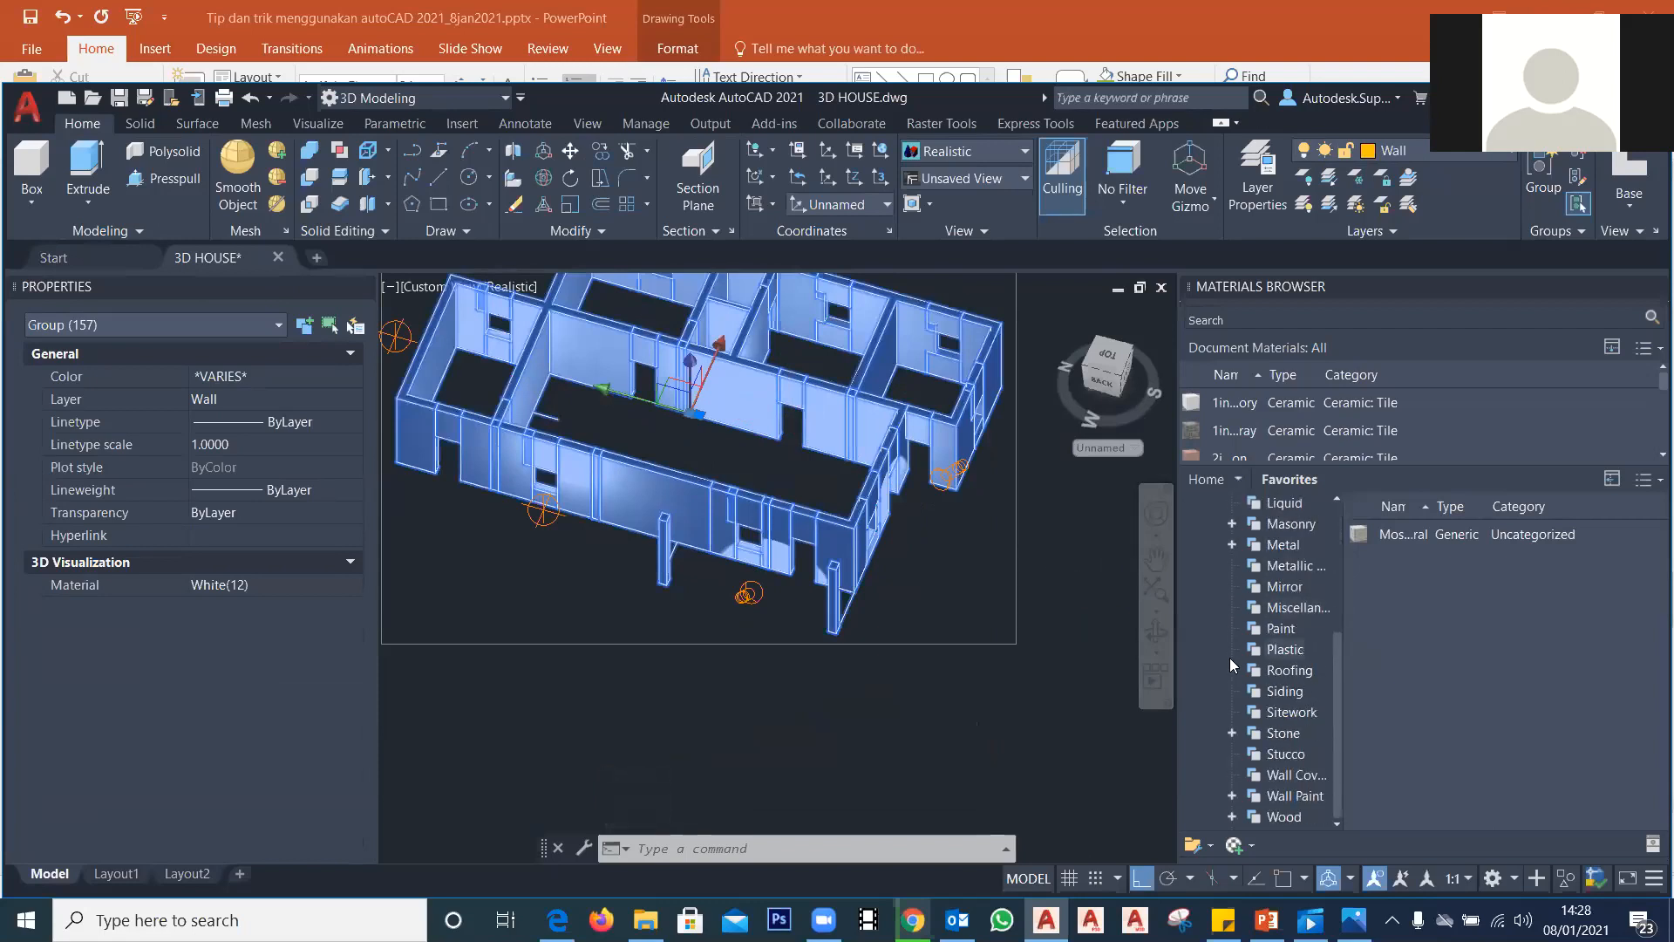
pyautogui.click(1232, 796)
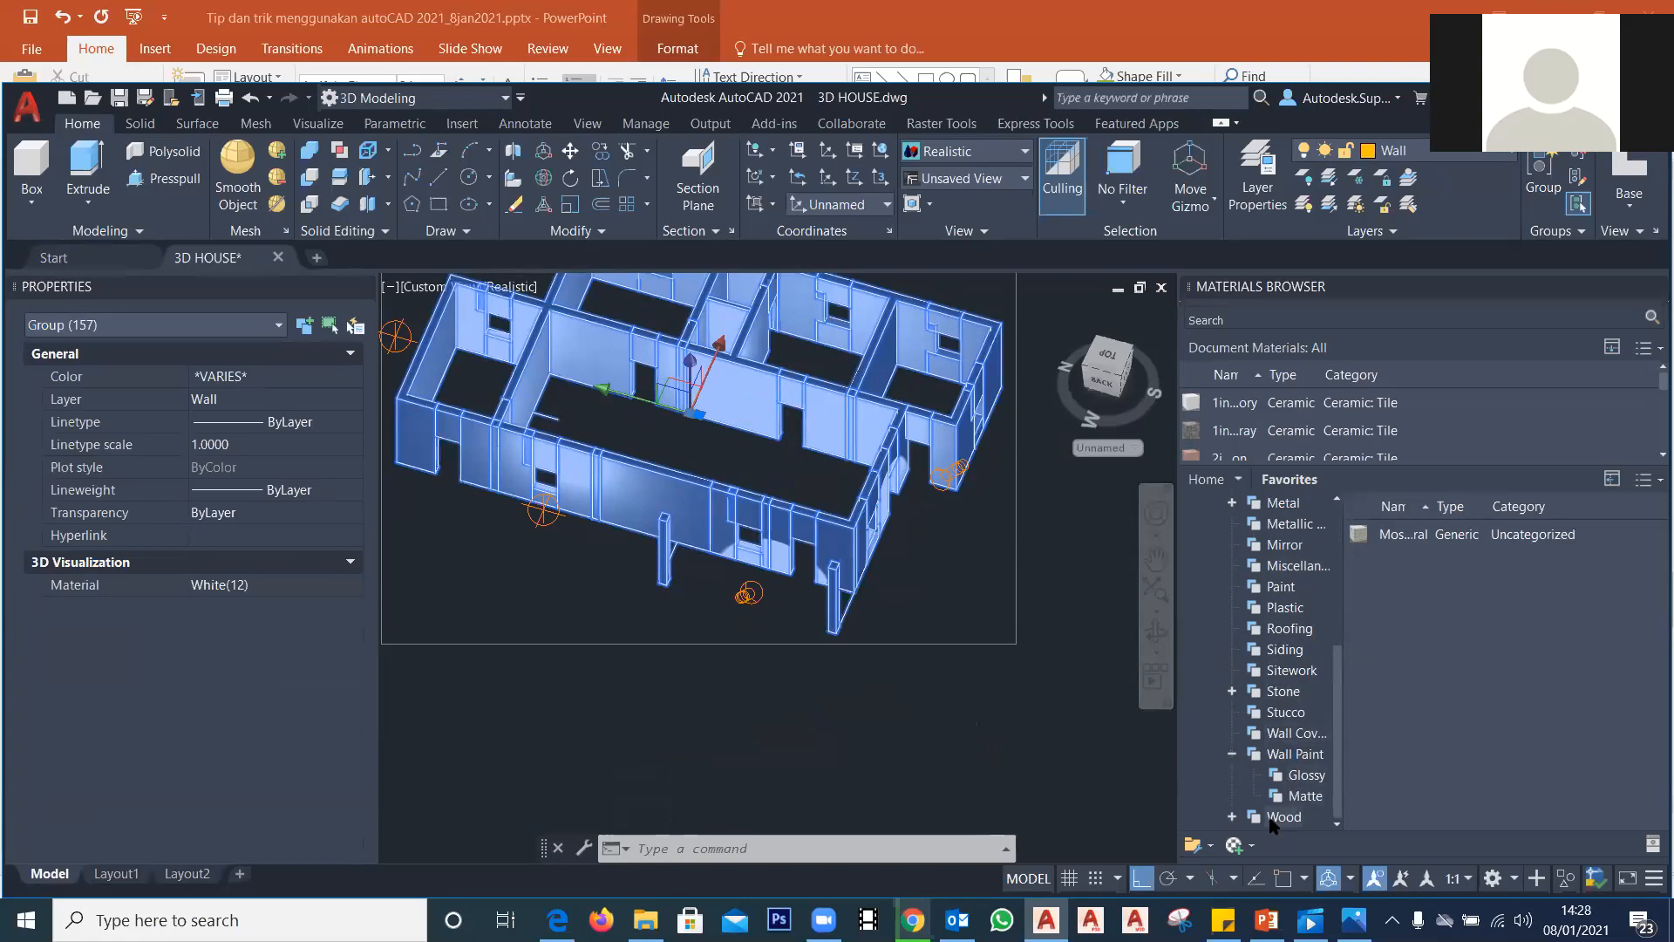
pyautogui.click(1299, 755)
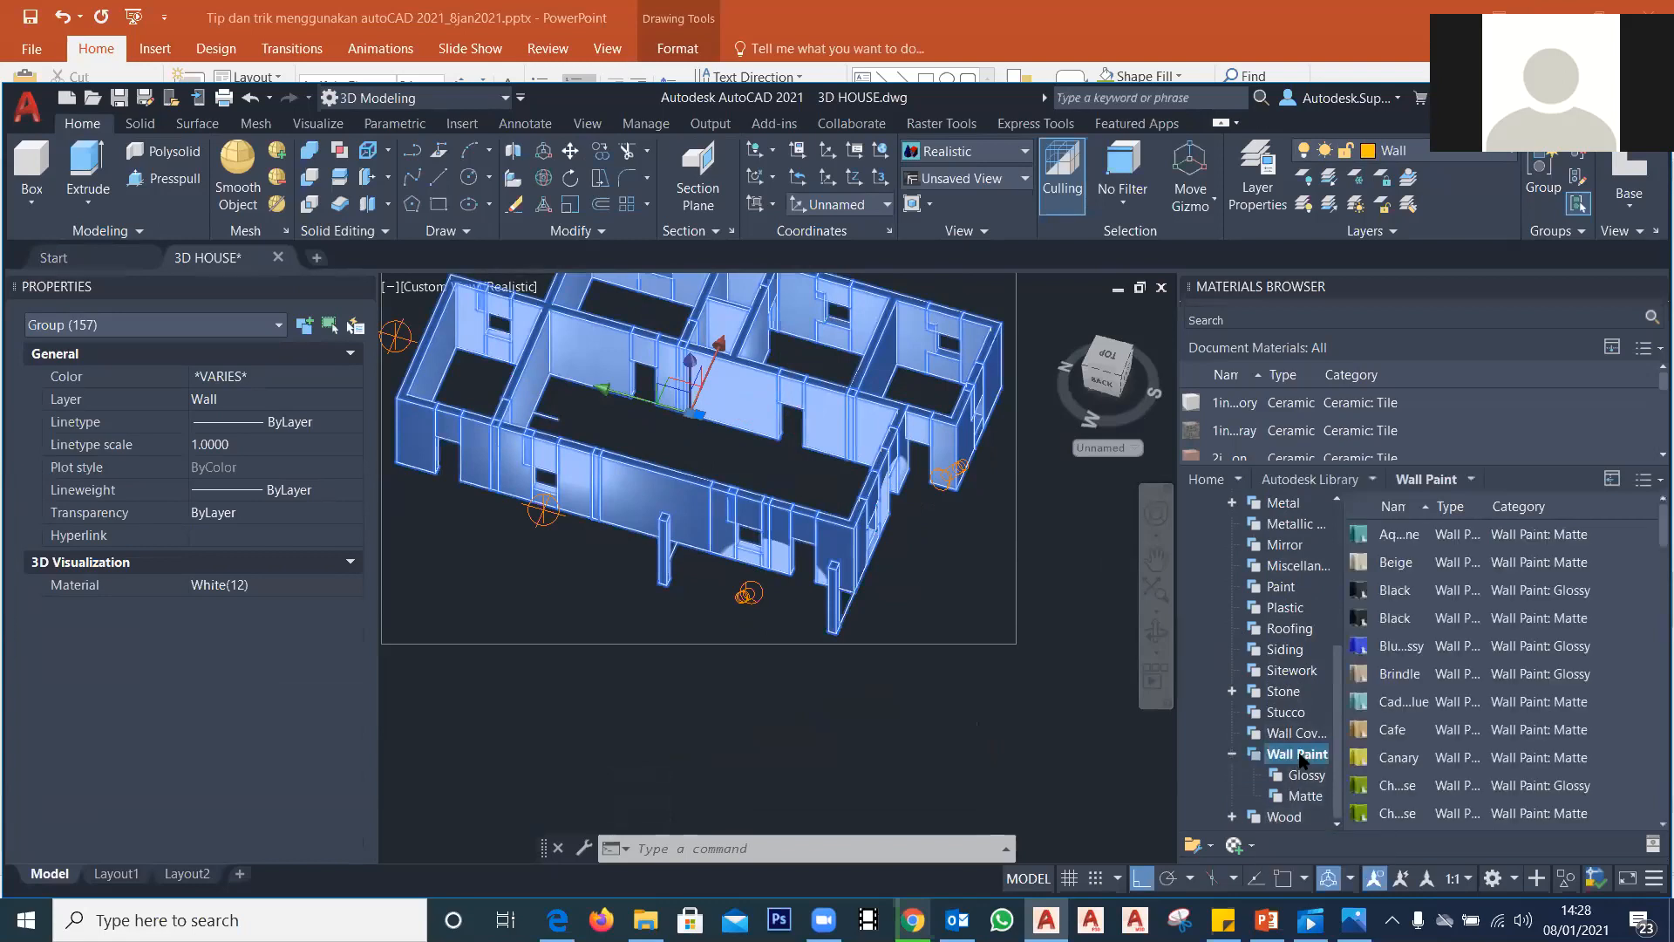
# Step: Assign the White material from Wall Paint: Glossy to the selected walls
pyautogui.scroll(-4, 1447, 667)
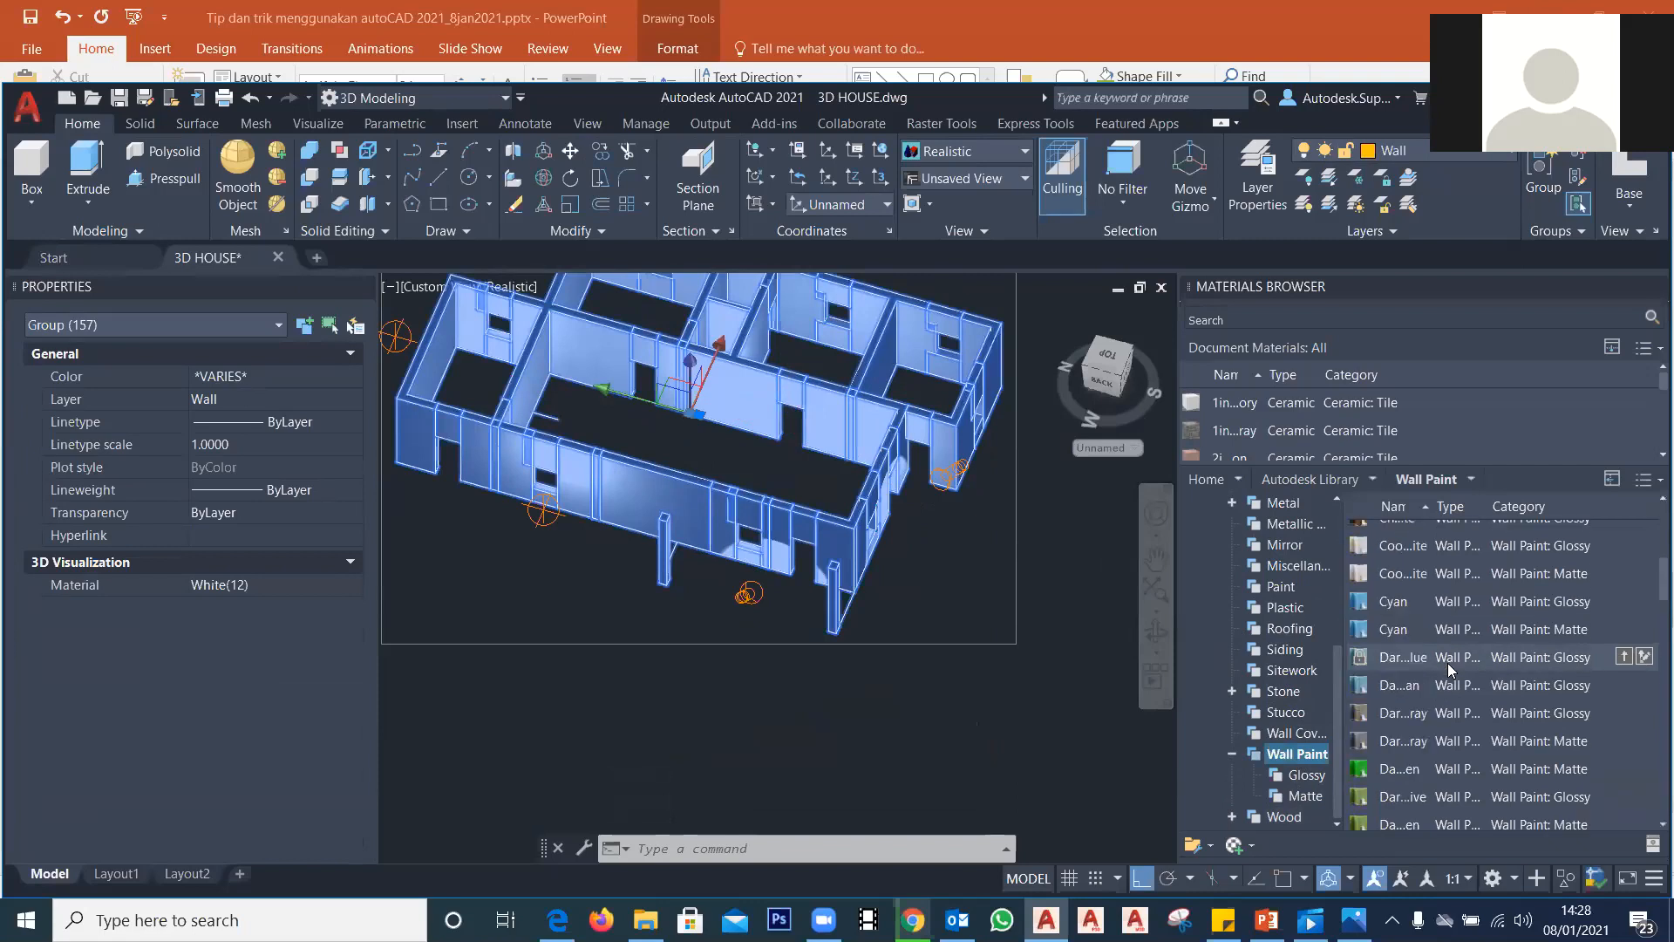
pyautogui.scroll(-6, 1447, 667)
pyautogui.scroll(-6, 1450, 668)
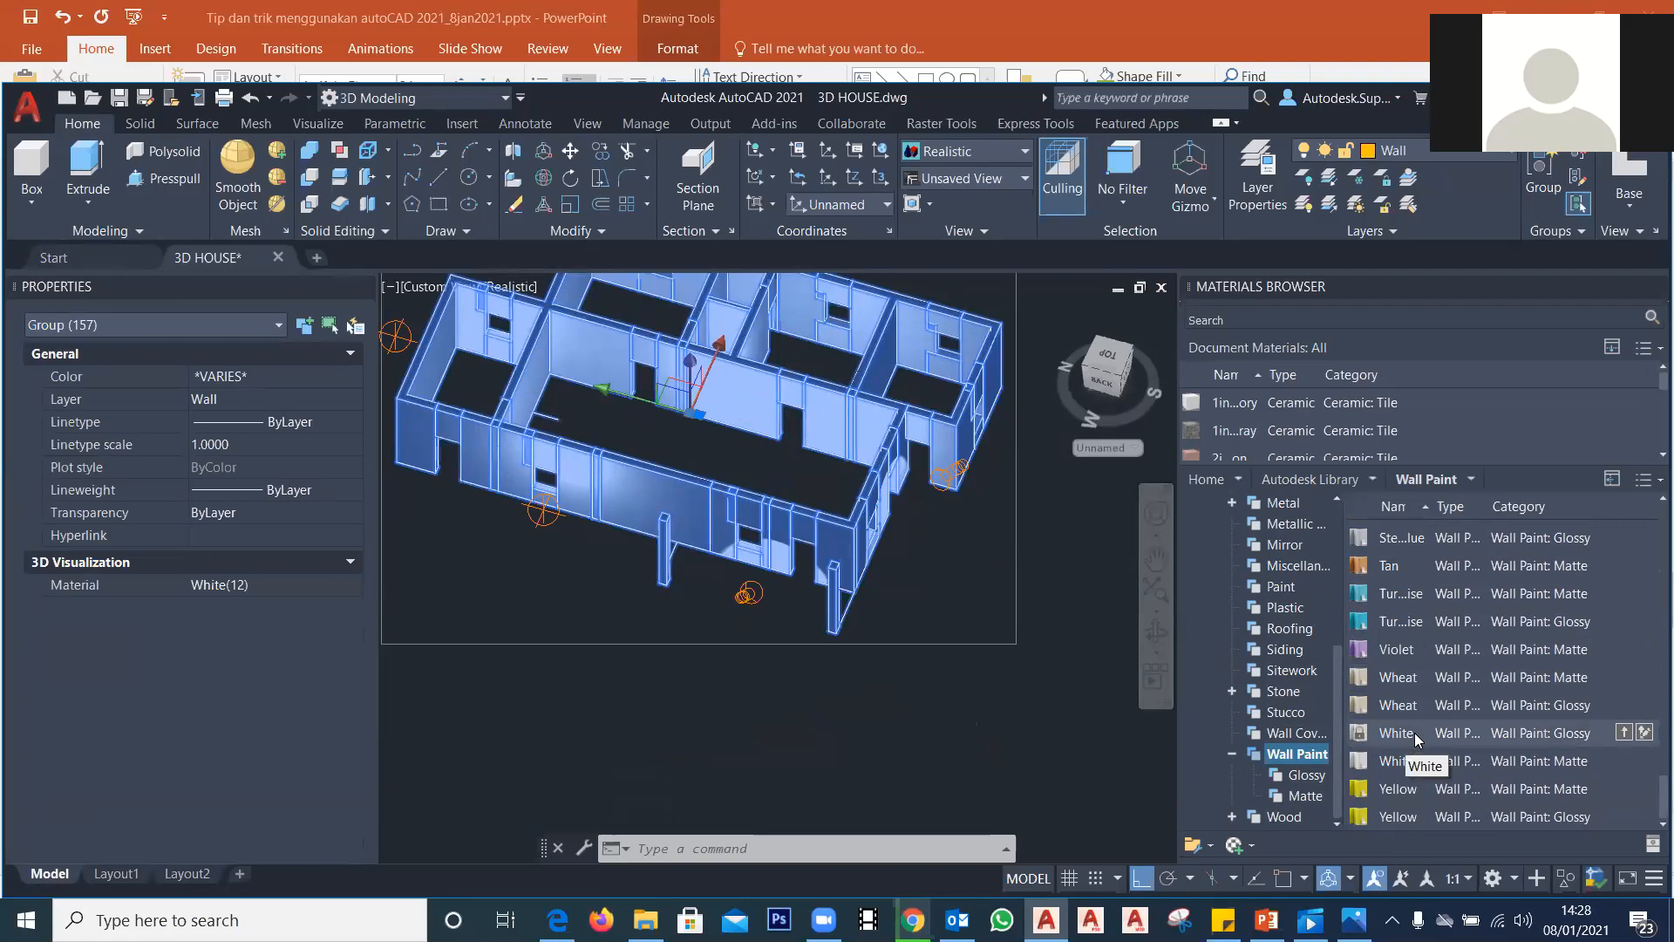
pyautogui.rightClick(1415, 734)
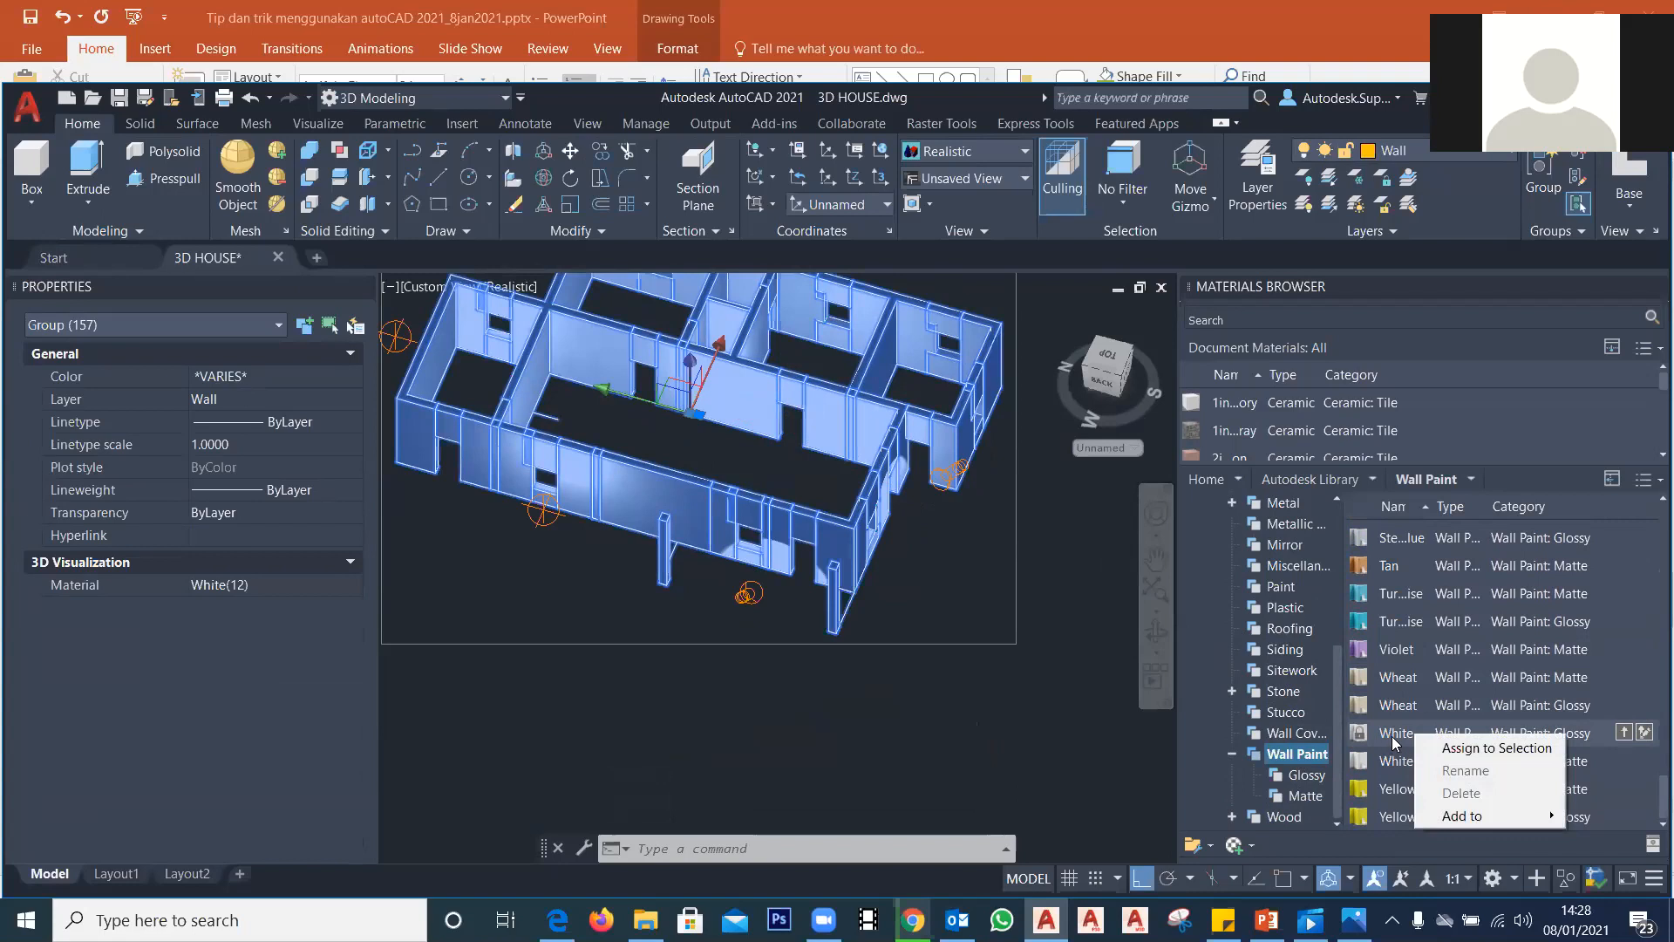
pyautogui.click(1497, 748)
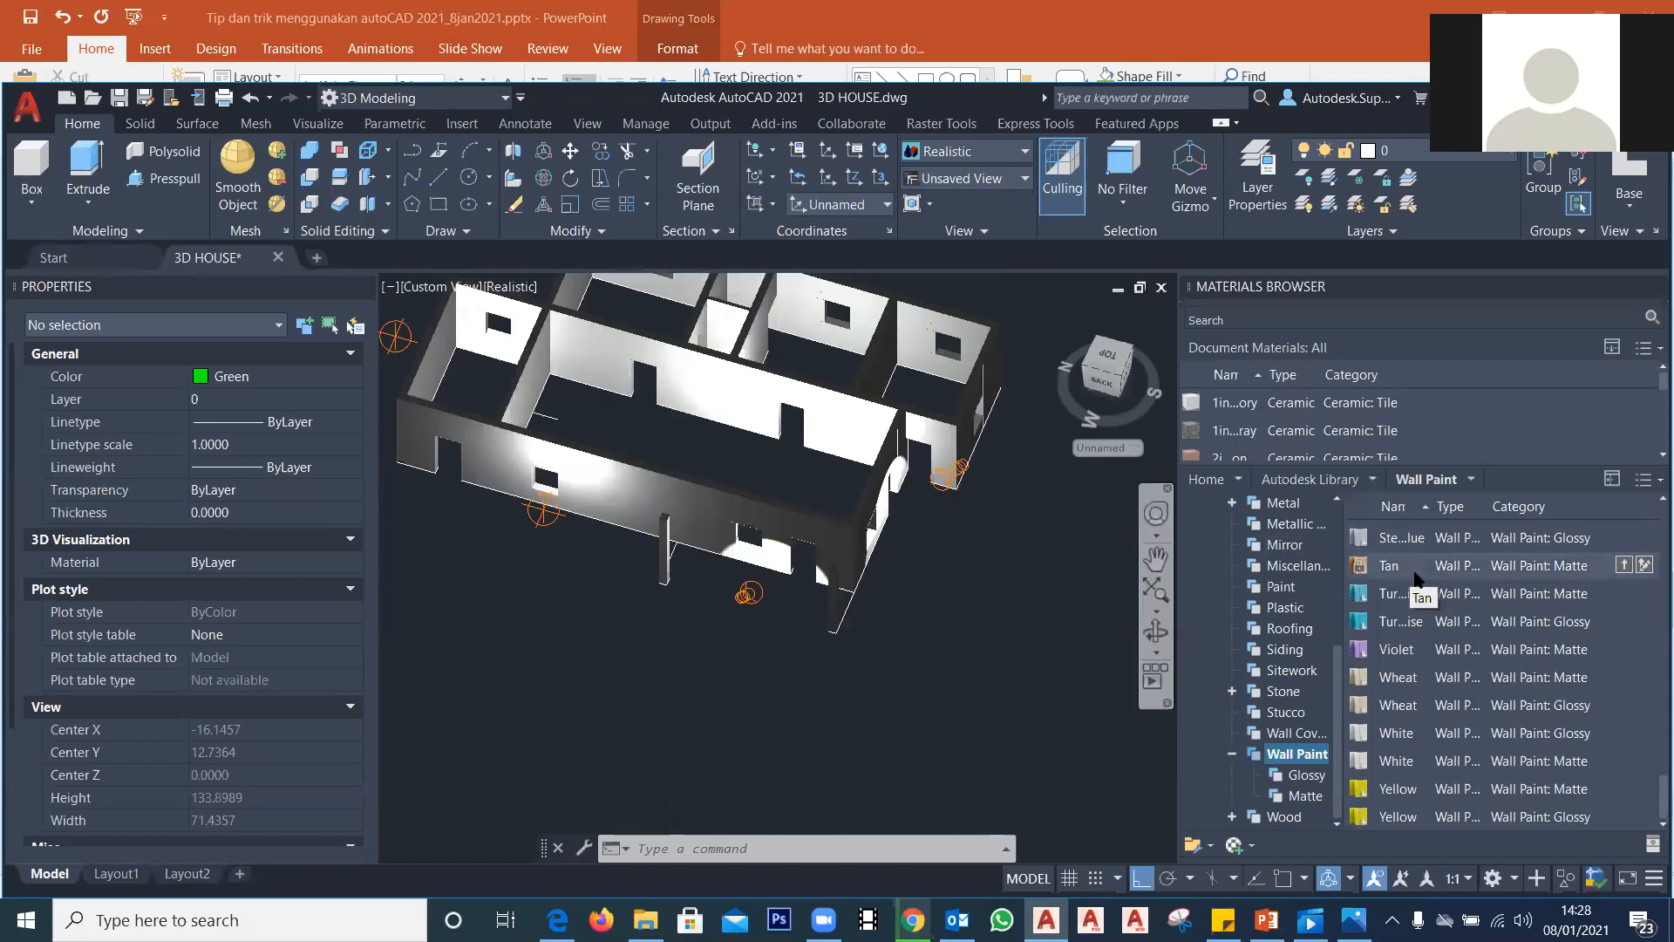
# Step: Try the Turquoise material from Wall Paint: Matte on the wall group
pyautogui.moveTo(1412, 575); pyautogui.dragTo(763, 504)
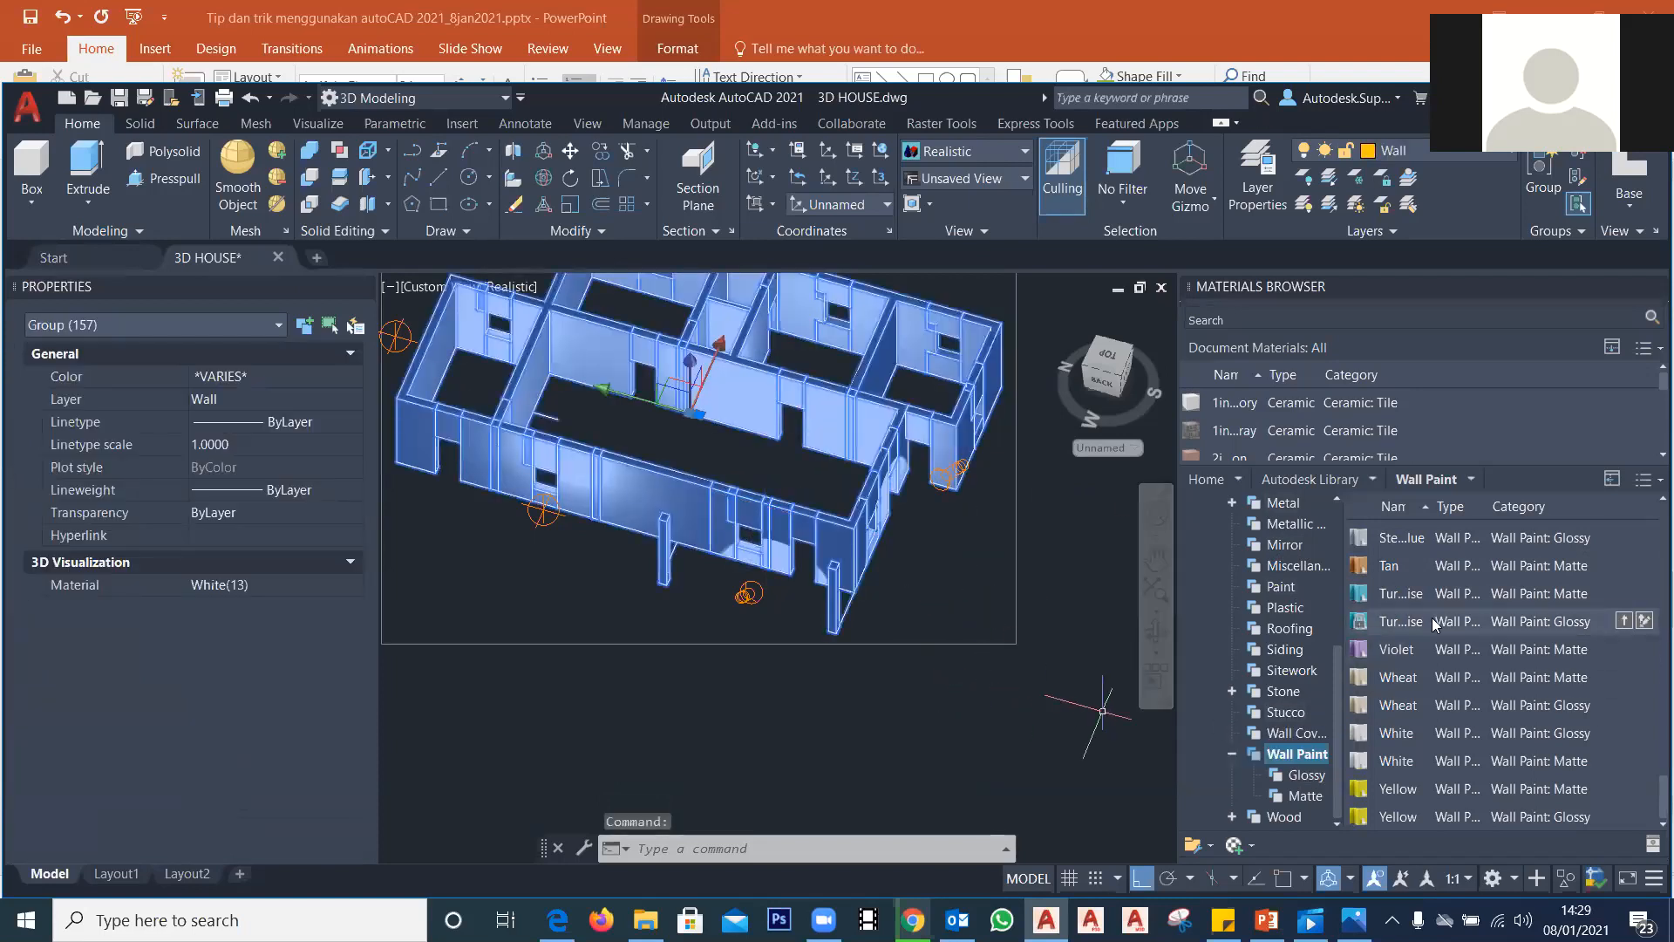
pyautogui.rightClick(1395, 596)
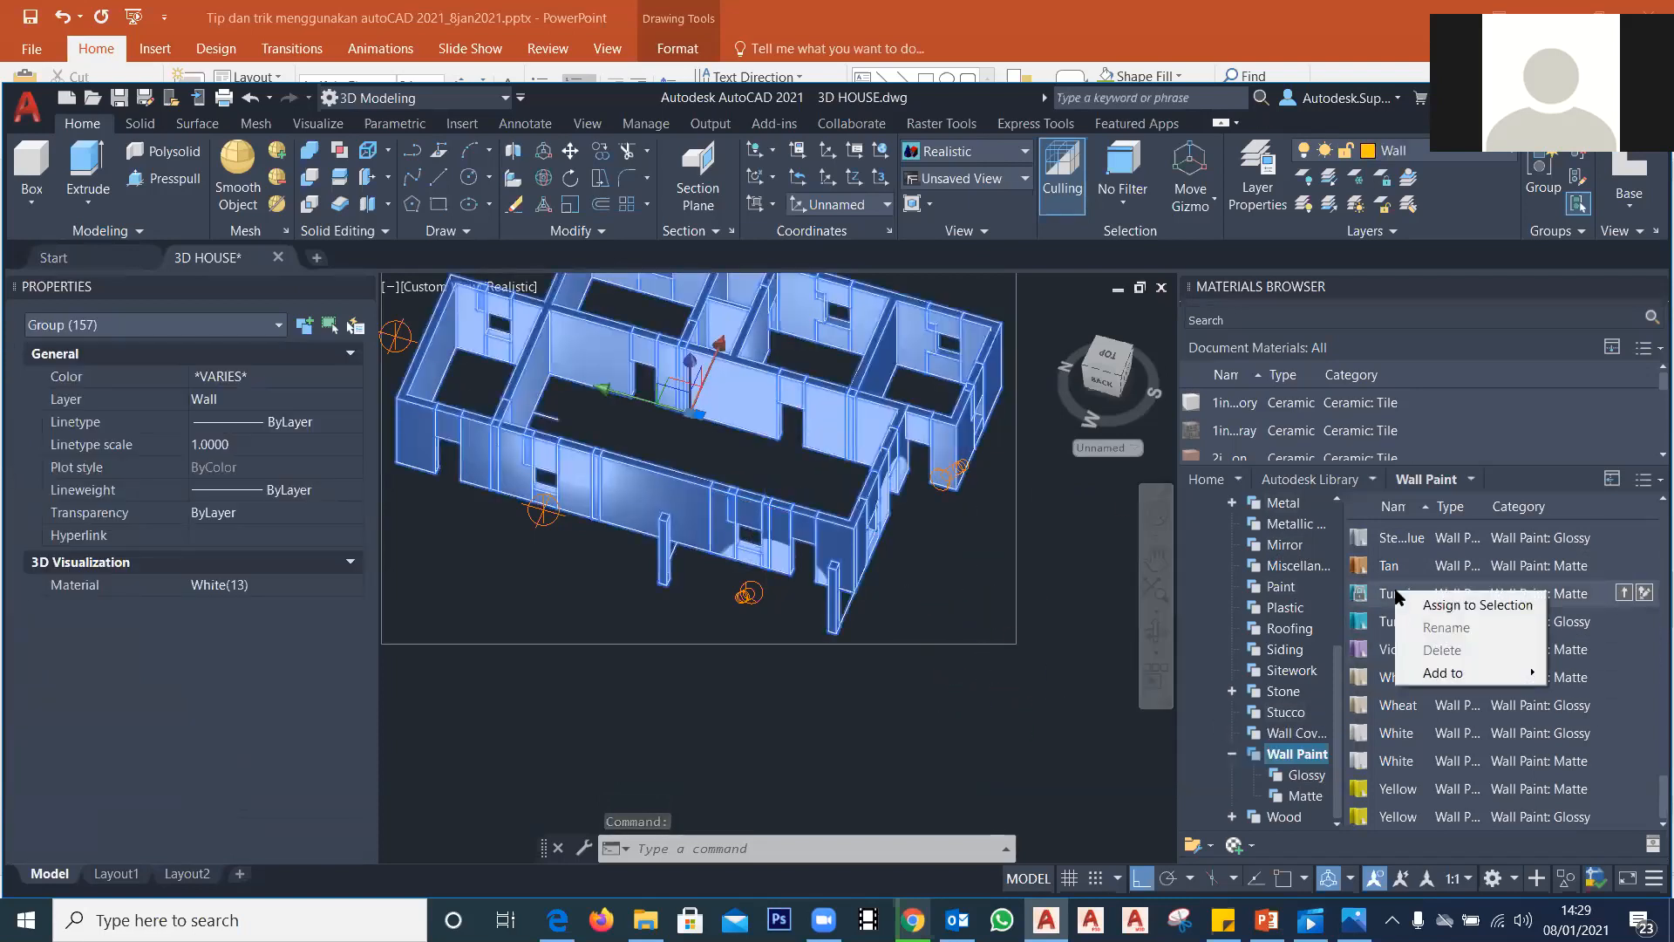
pyautogui.click(1446, 604)
pyautogui.press('Escape')
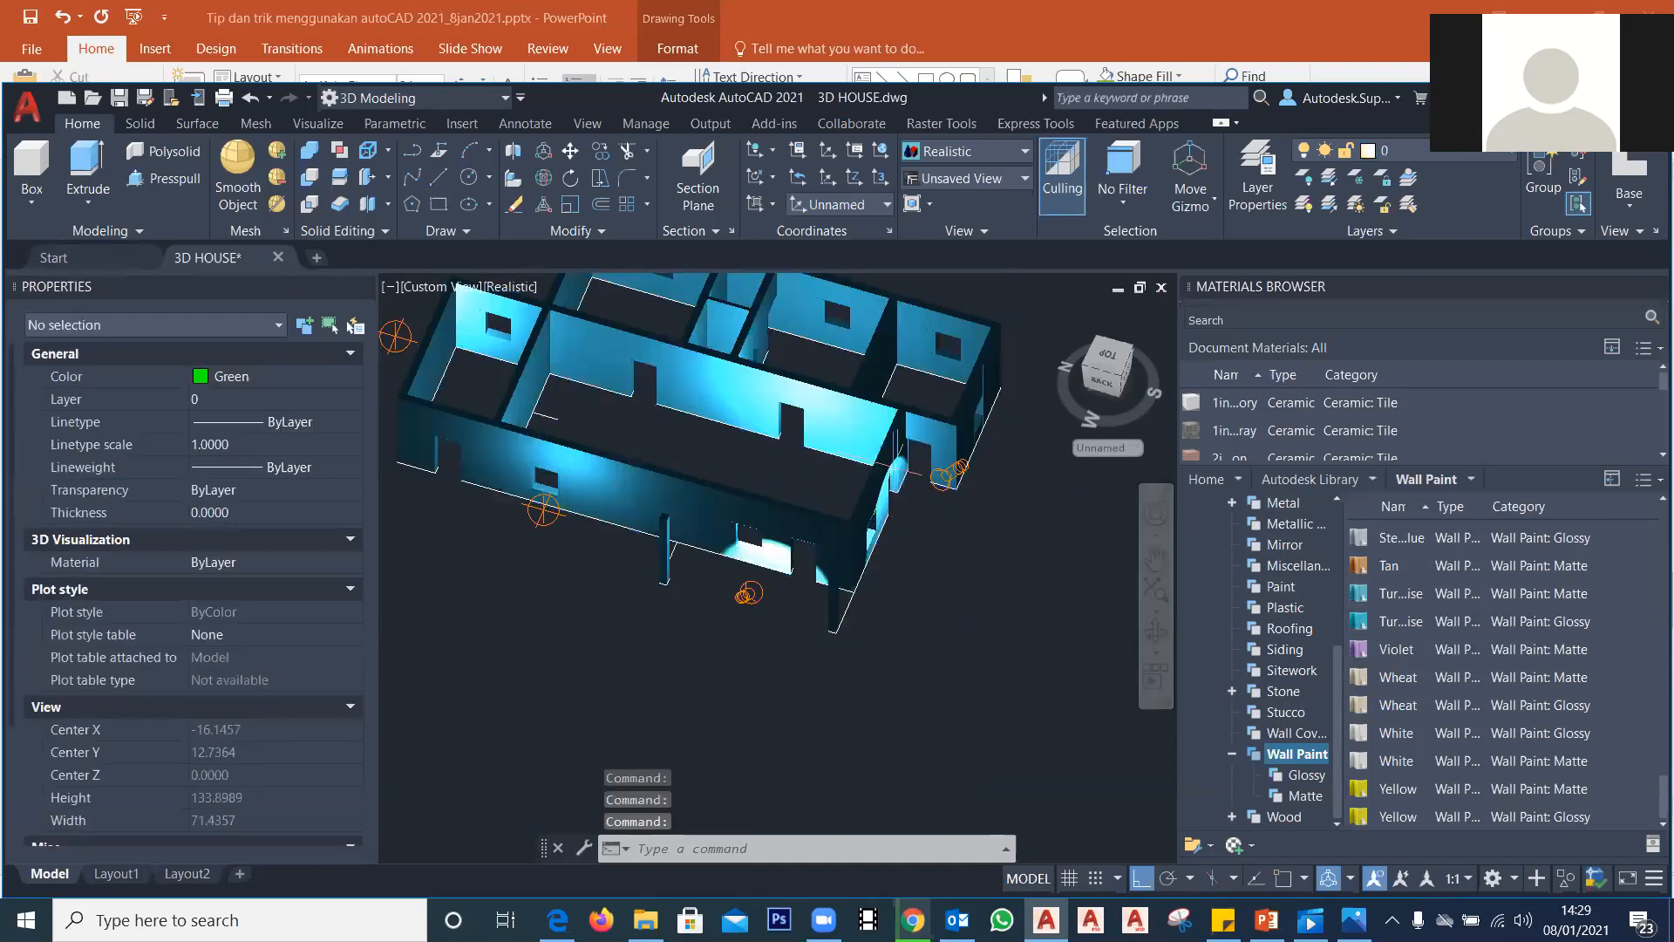
# Step: Select the wall group again and reassign the White glossy wall paint to it
pyautogui.rightClick(1422, 737)
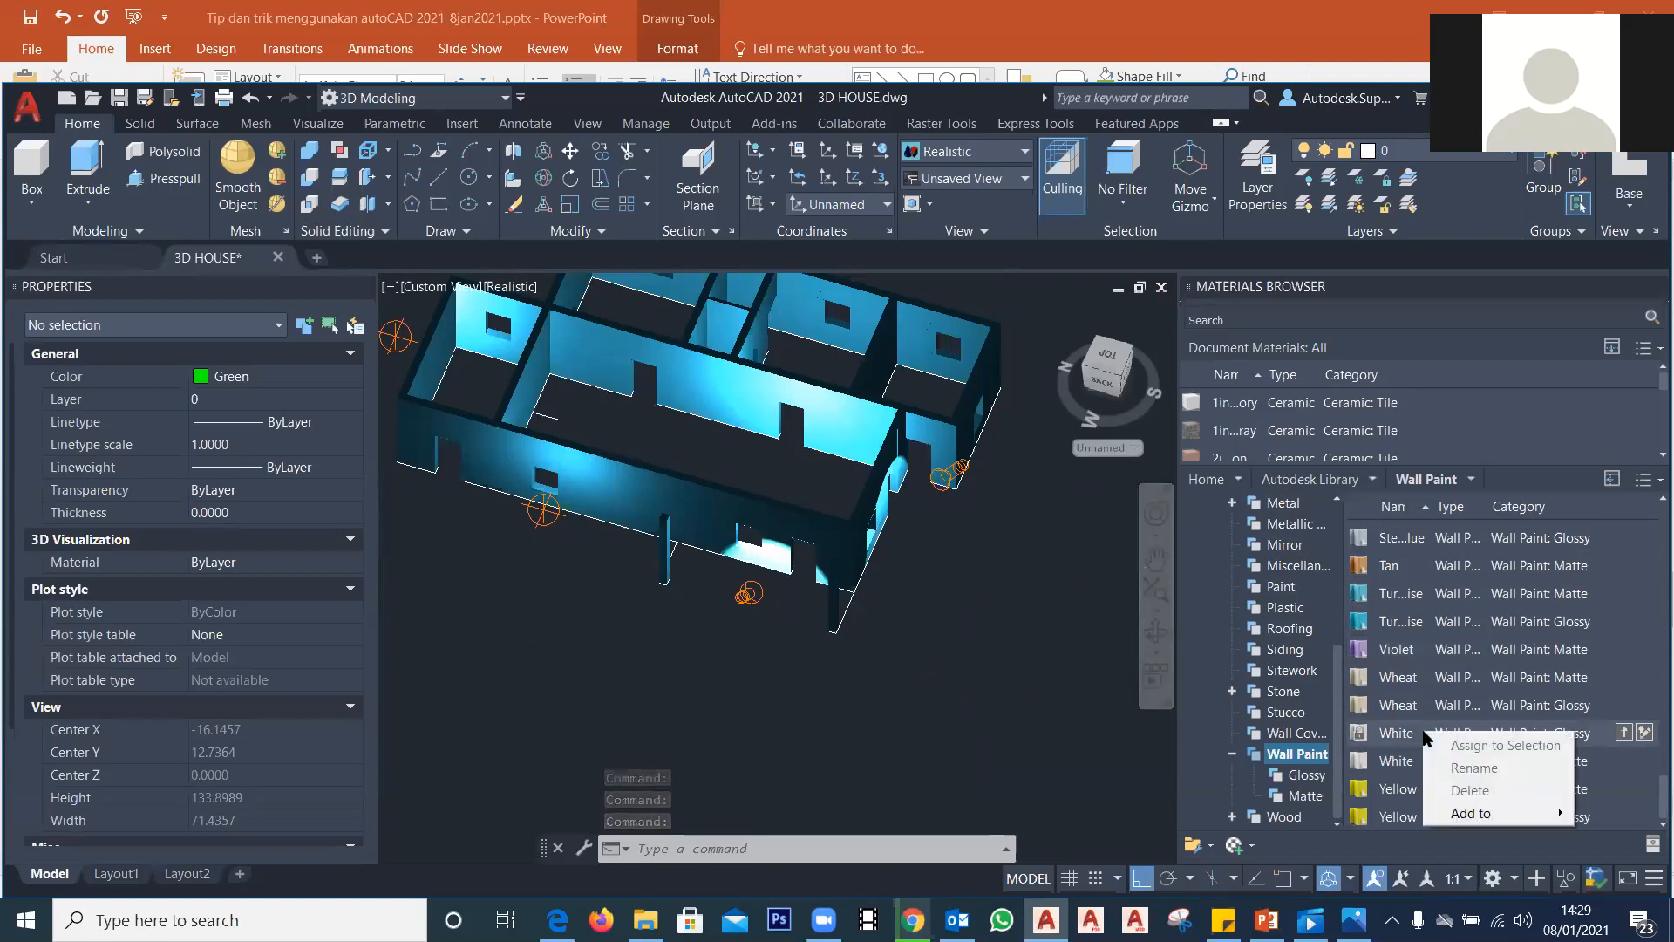
pyautogui.click(825, 535)
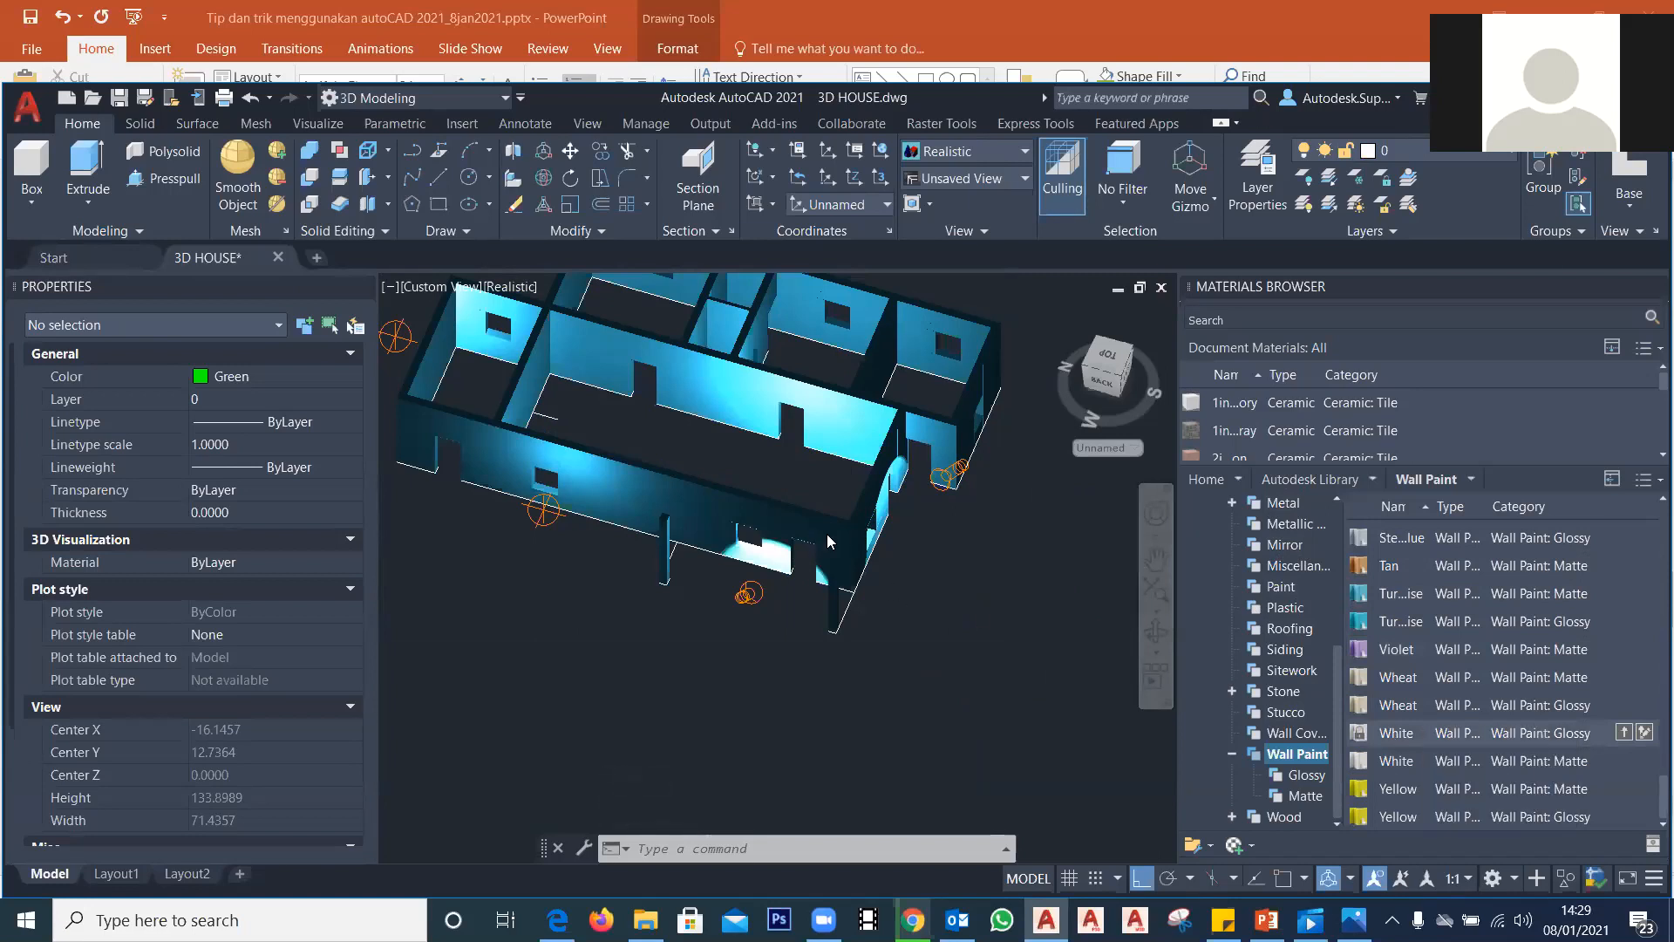
pyautogui.click(827, 536)
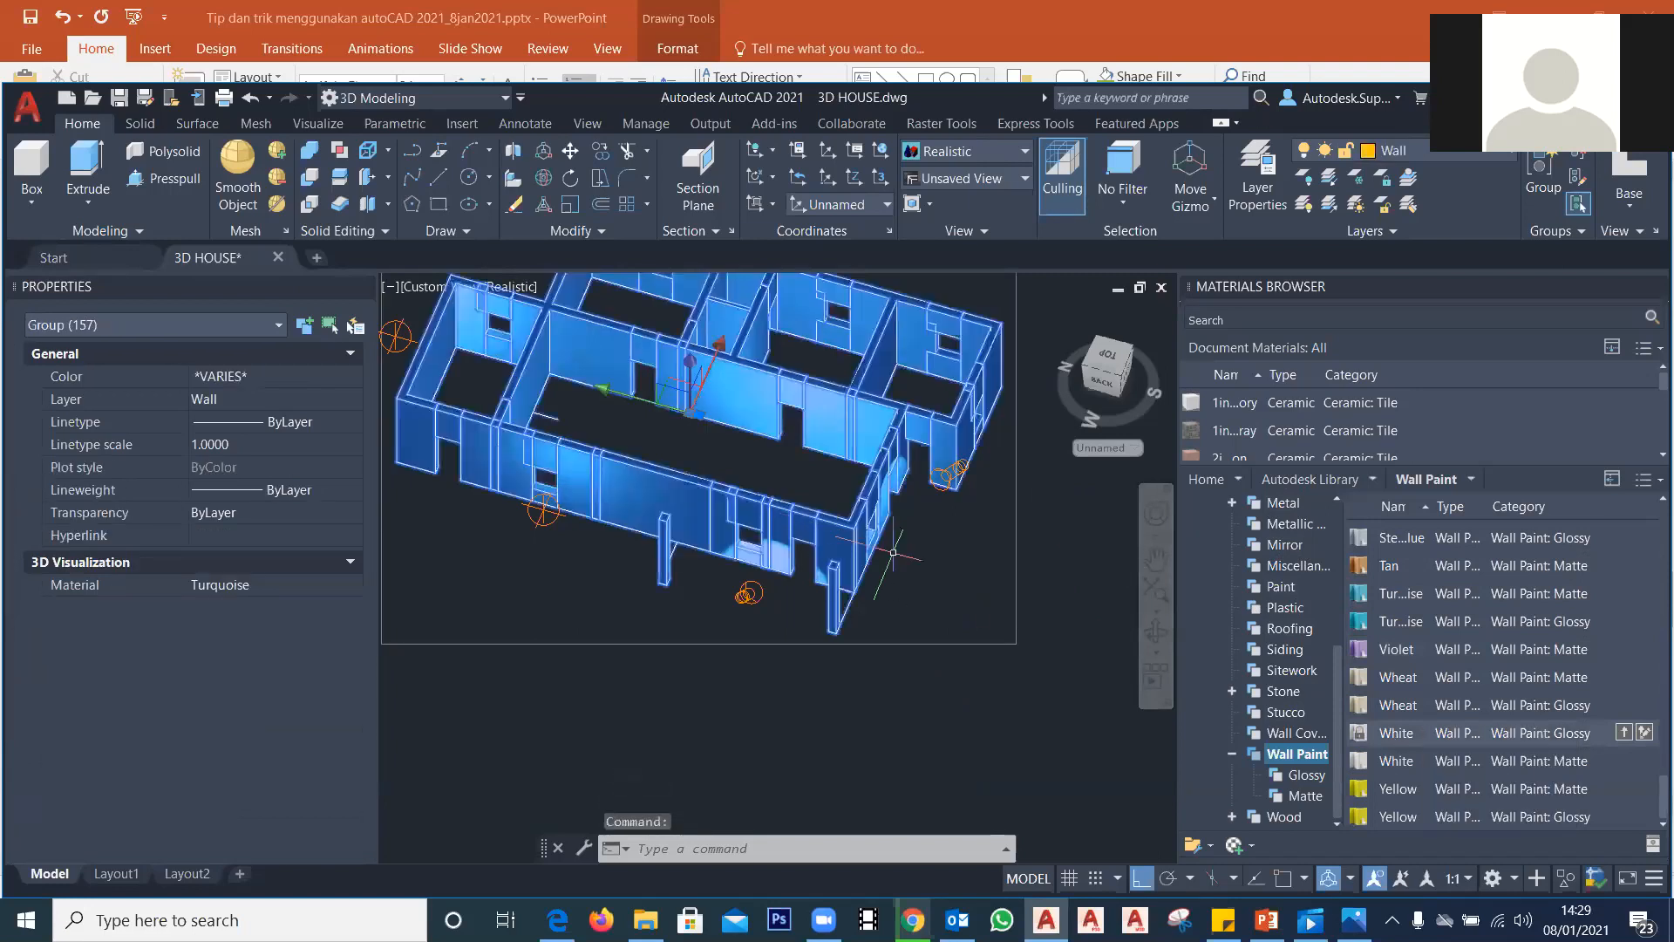
pyautogui.rightClick(1416, 743)
pyautogui.click(1453, 755)
pyautogui.press('Escape')
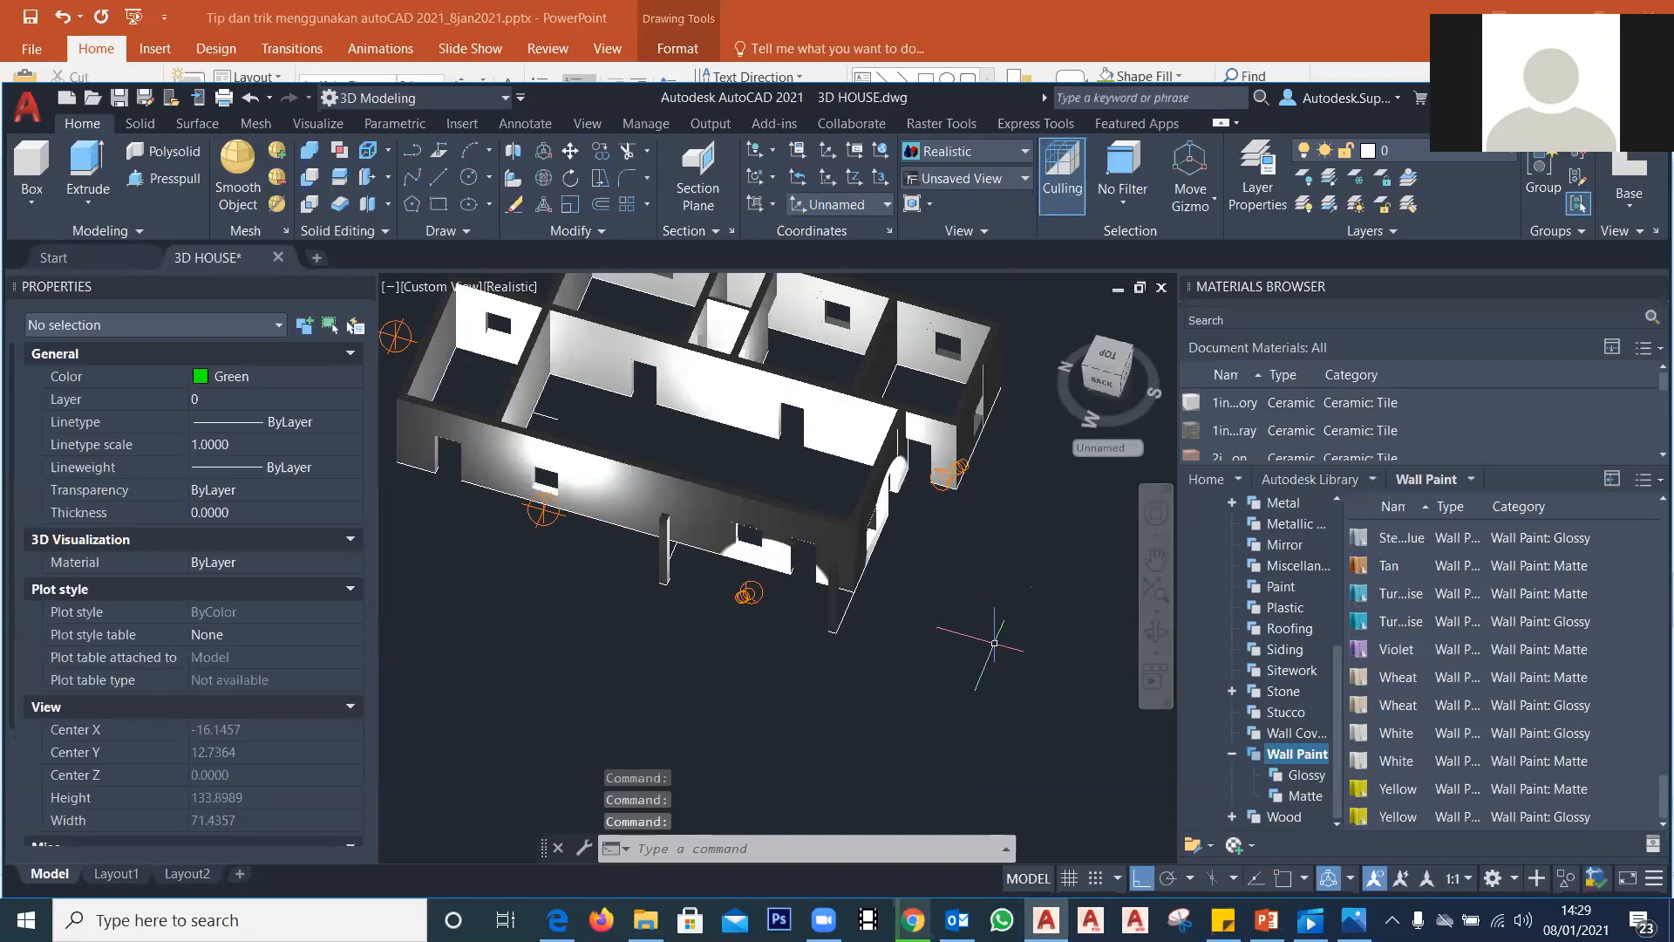
# Step: Turn the Door and window layer and the Floor layer back on
pyautogui.click(1395, 152)
pyautogui.click(1308, 229)
pyautogui.click(1308, 254)
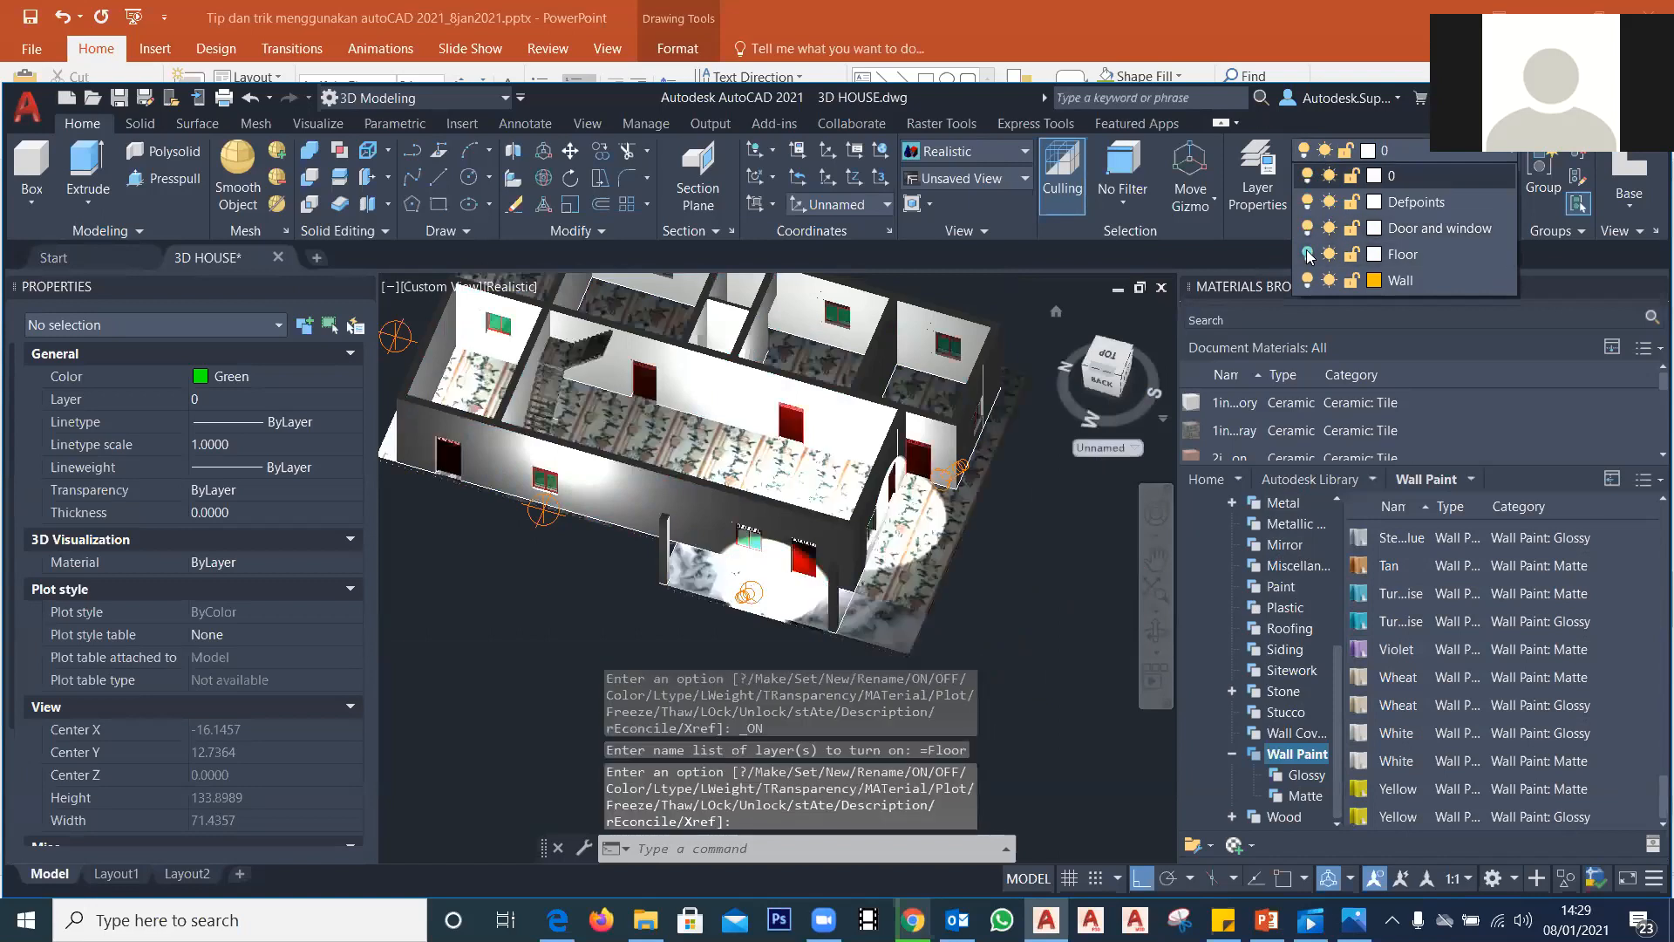
pyautogui.click(1006, 612)
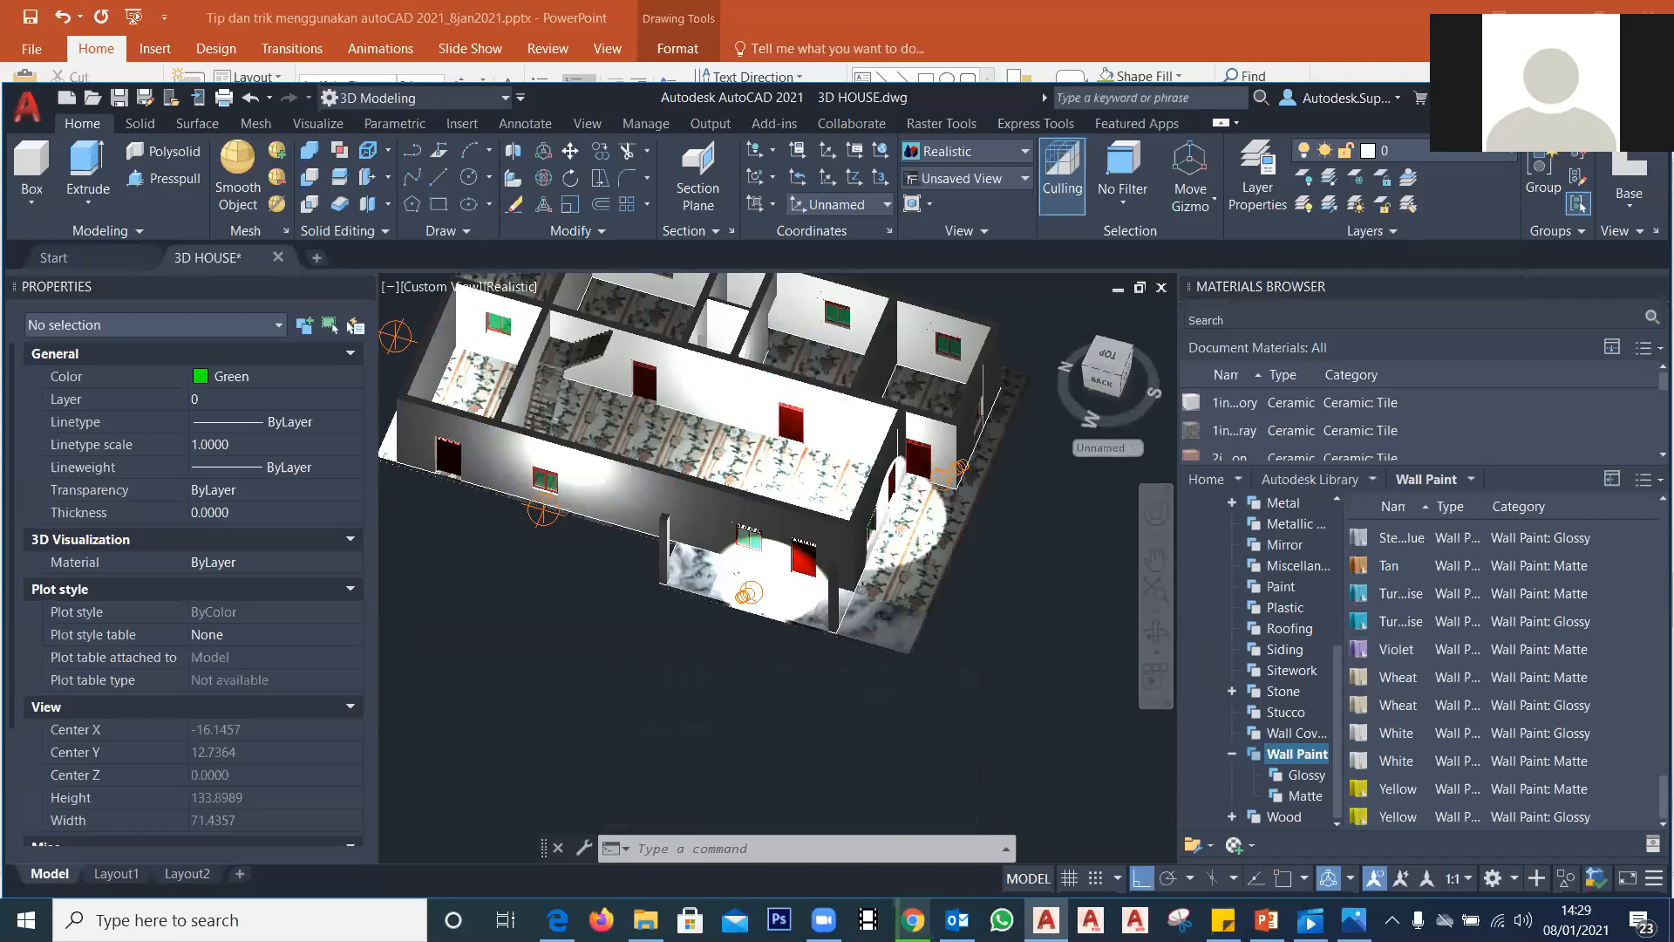
# Step: Use a zoom window around the house model and center the whole house in the view for inspection
pyautogui.keyDown('shift'); pyautogui.moveTo(993, 603); pyautogui.dragTo(967, 576, button='middle'); pyautogui.keyUp('shift')
pyautogui.scroll(-6, 543, 809)
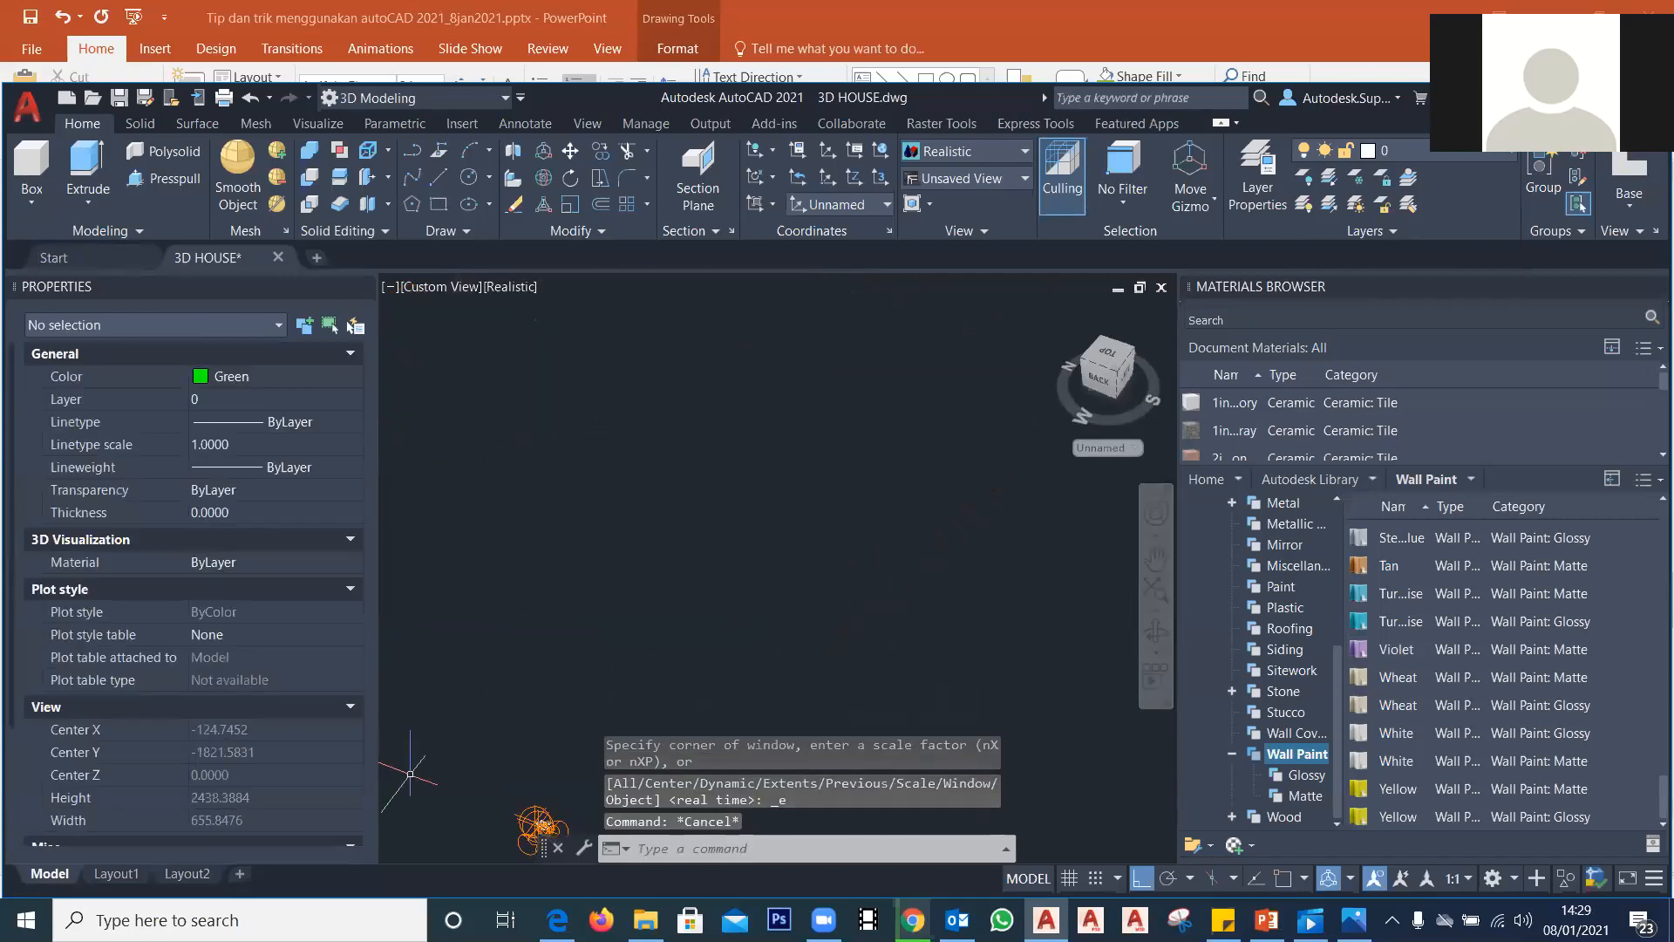
pyautogui.moveTo(533, 755); pyautogui.dragTo(587, 551, button='middle')
pyautogui.write('z')
pyautogui.press('Return')
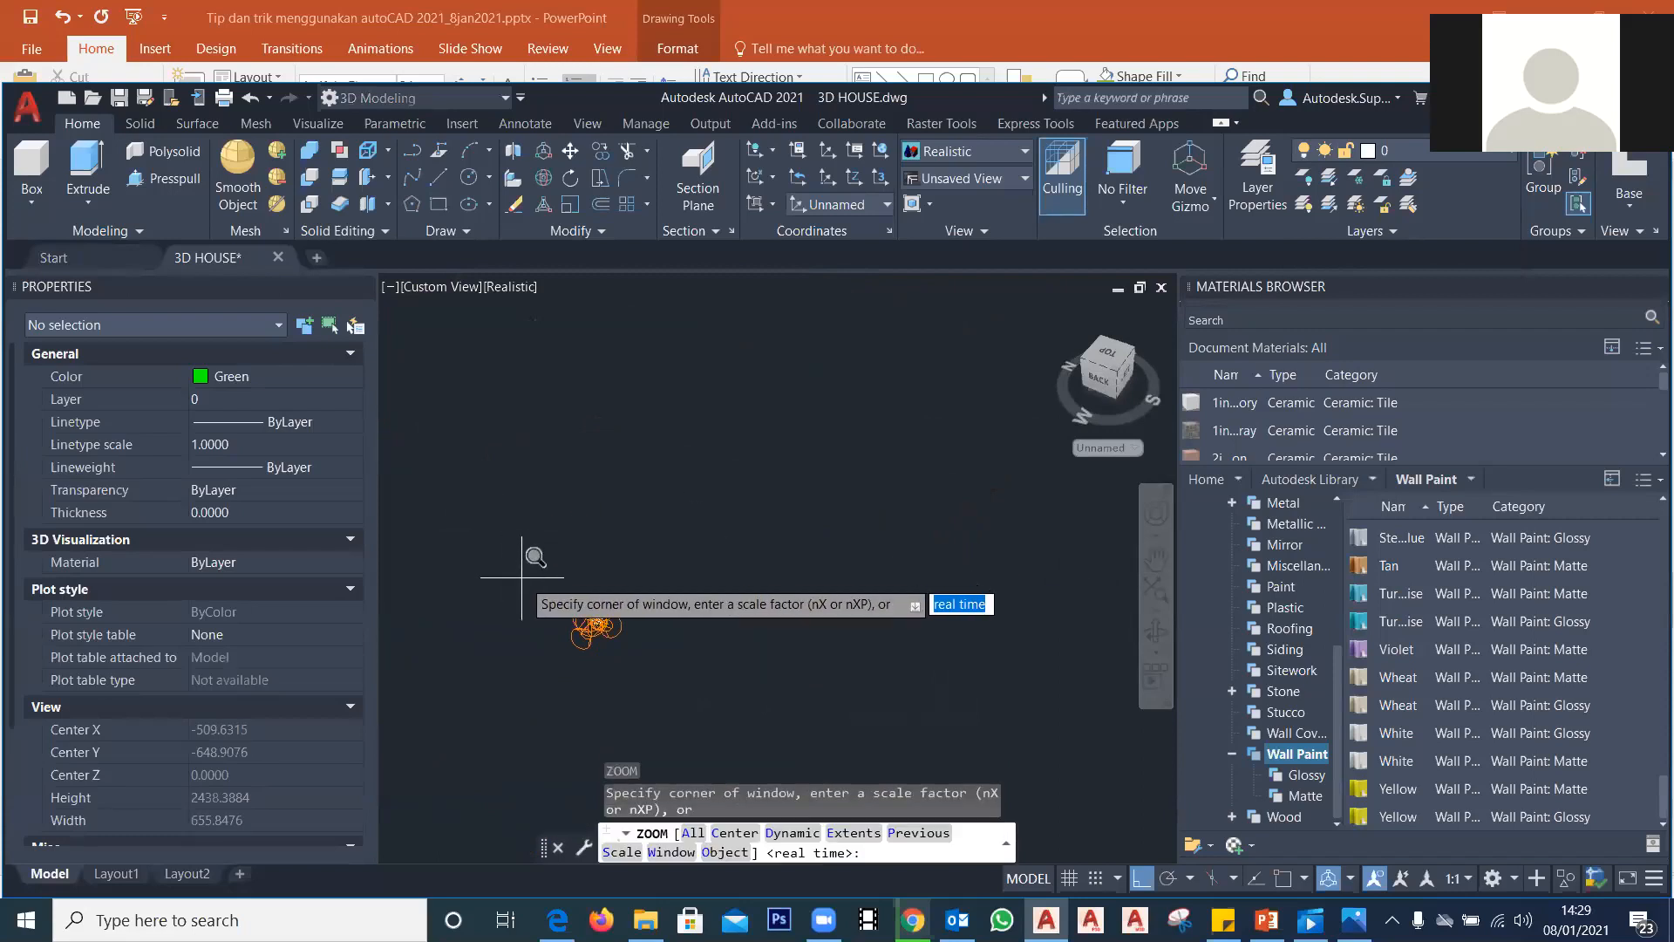
pyautogui.click(523, 573)
pyautogui.click(654, 666)
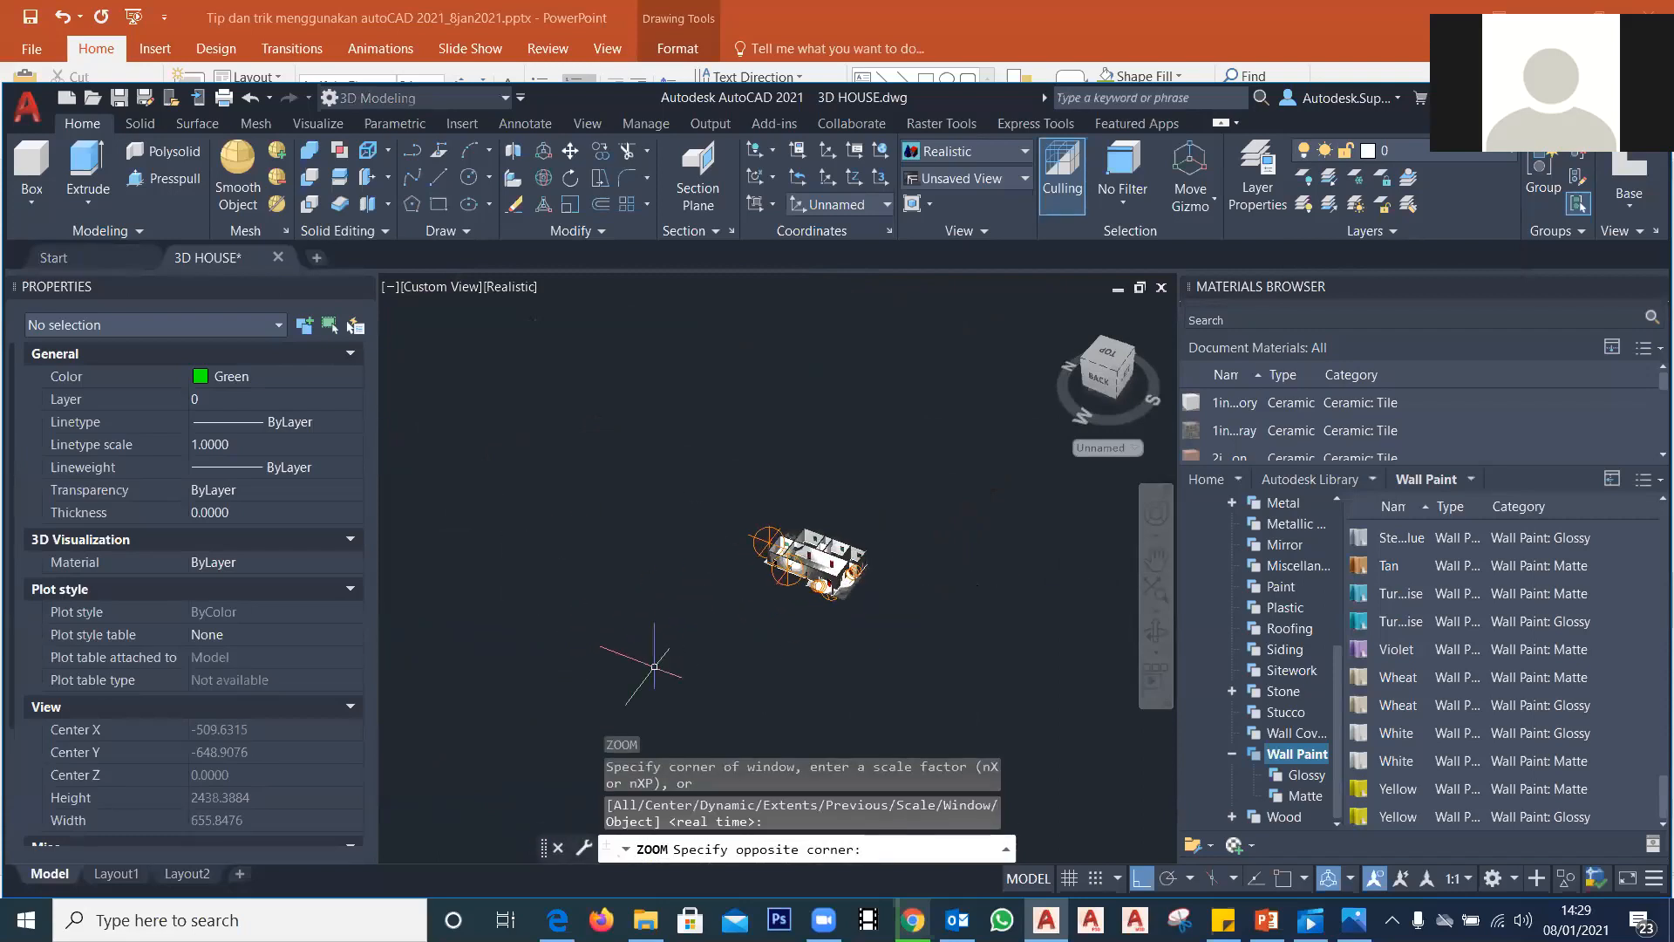
pyautogui.scroll(1, 815, 534)
pyautogui.moveTo(807, 539); pyautogui.dragTo(766, 629, button='middle')
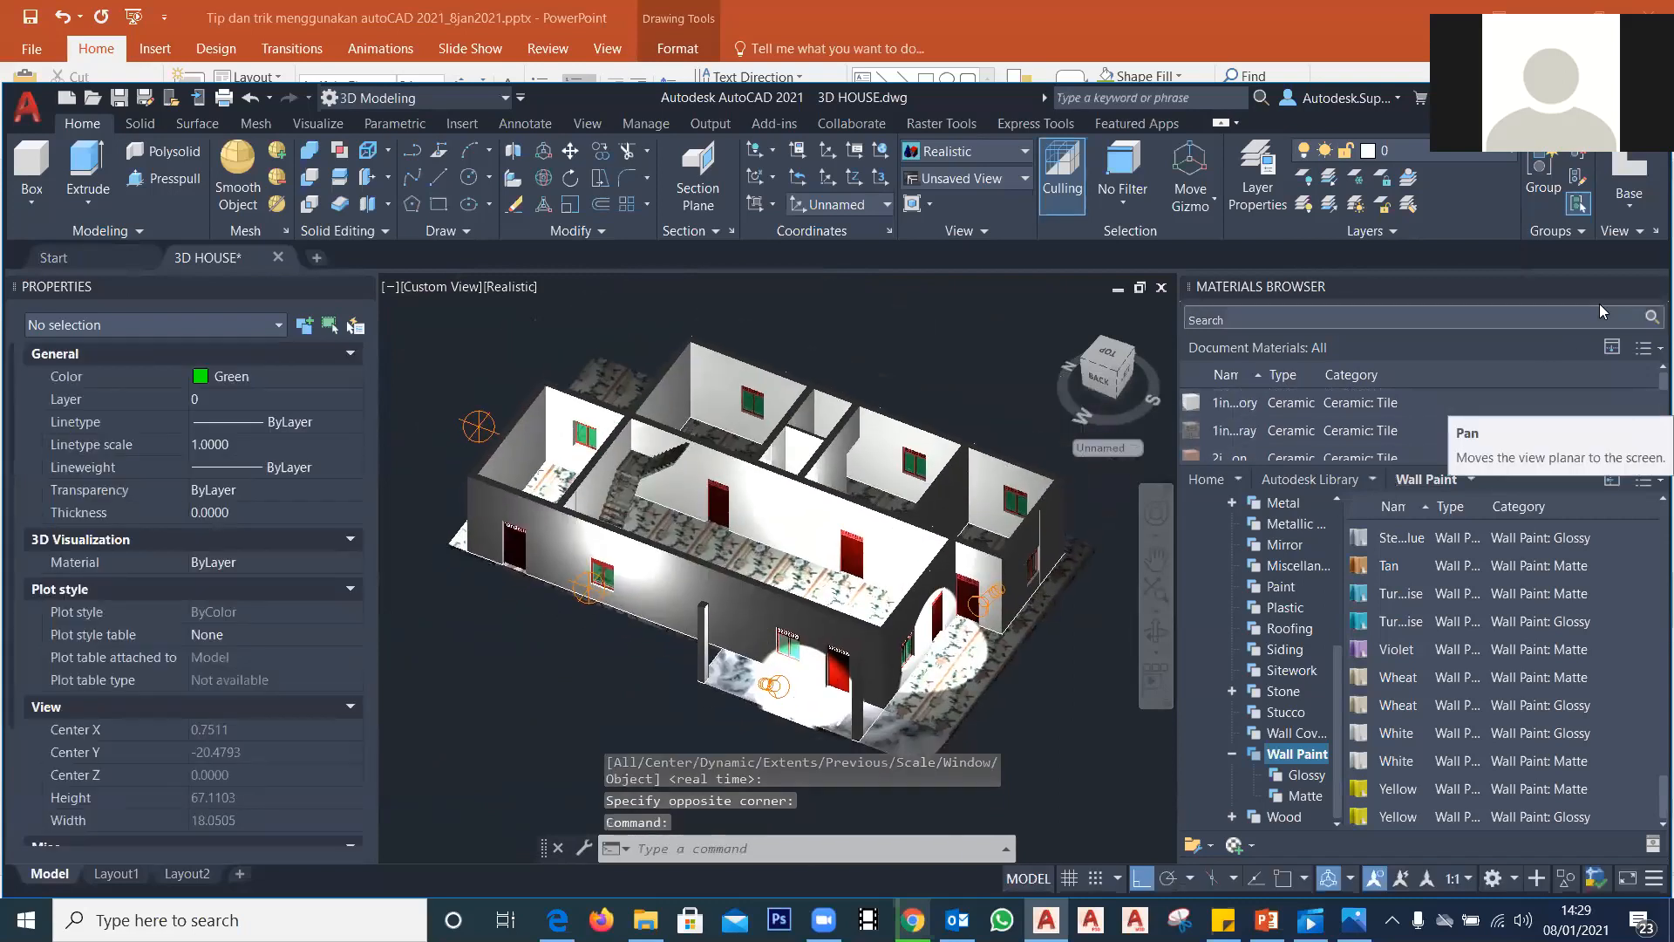
# Step: Collapse the Materials Browser and switch to the Tips Render AutoCAD 2021 slide in PowerPoint
pyautogui.click(1634, 287)
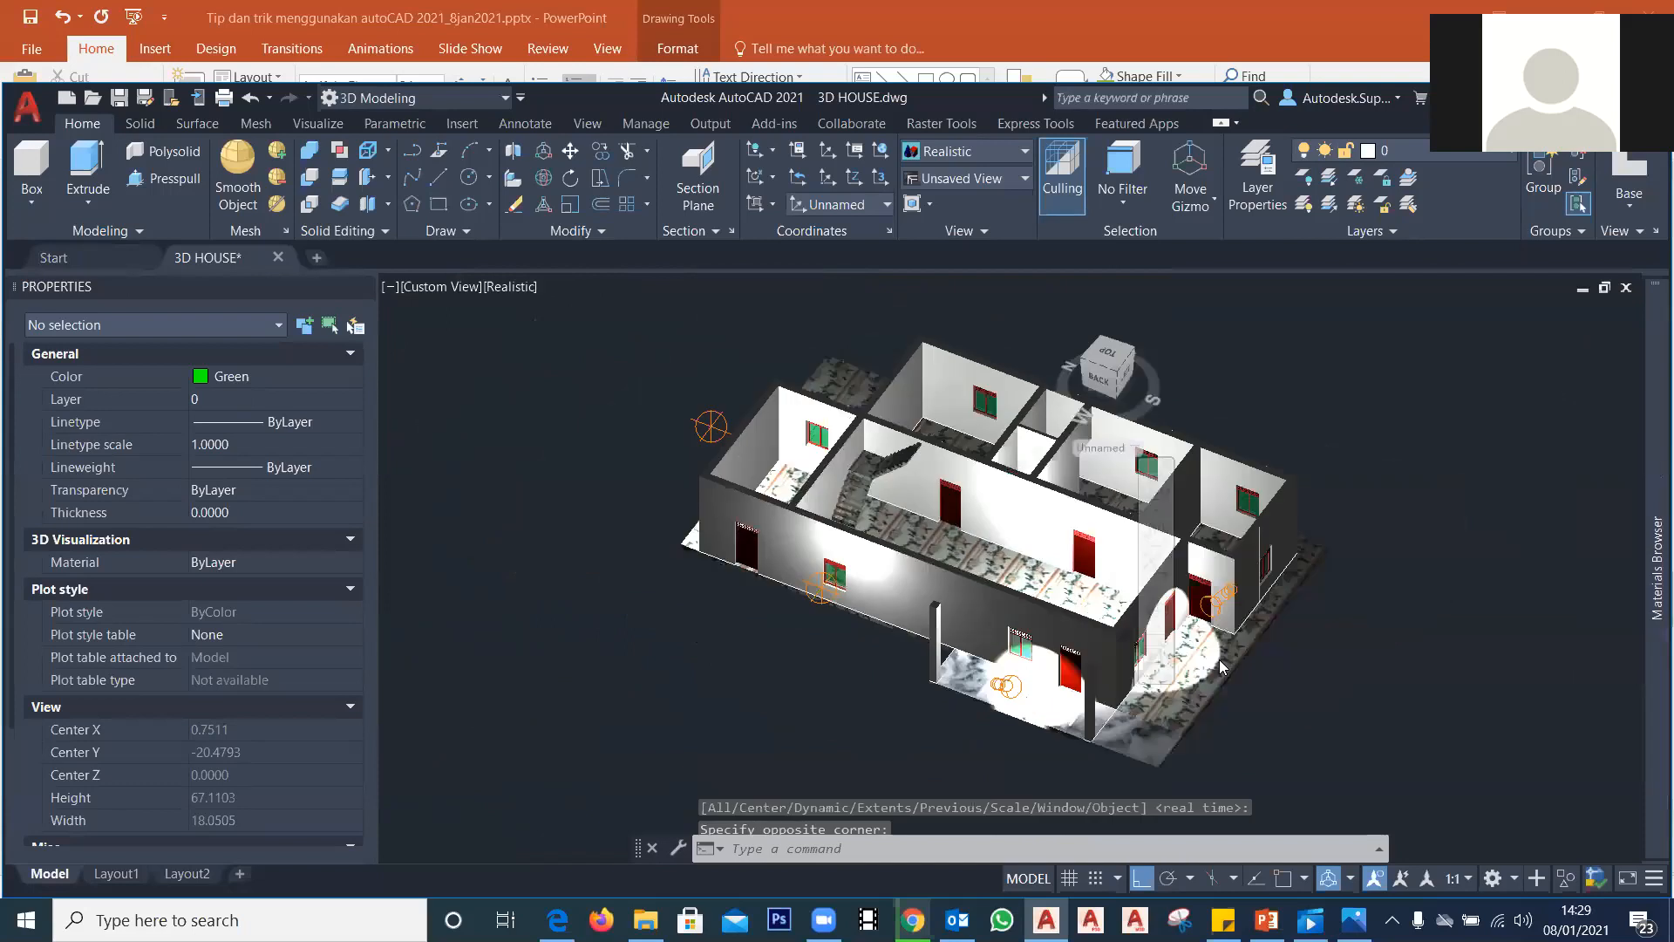
pyautogui.moveTo(1088, 678); pyautogui.dragTo(1062, 704, button='middle')
pyautogui.keyDown('shift'); pyautogui.moveTo(963, 620); pyautogui.dragTo(1015, 627, button='middle'); pyautogui.keyUp('shift')
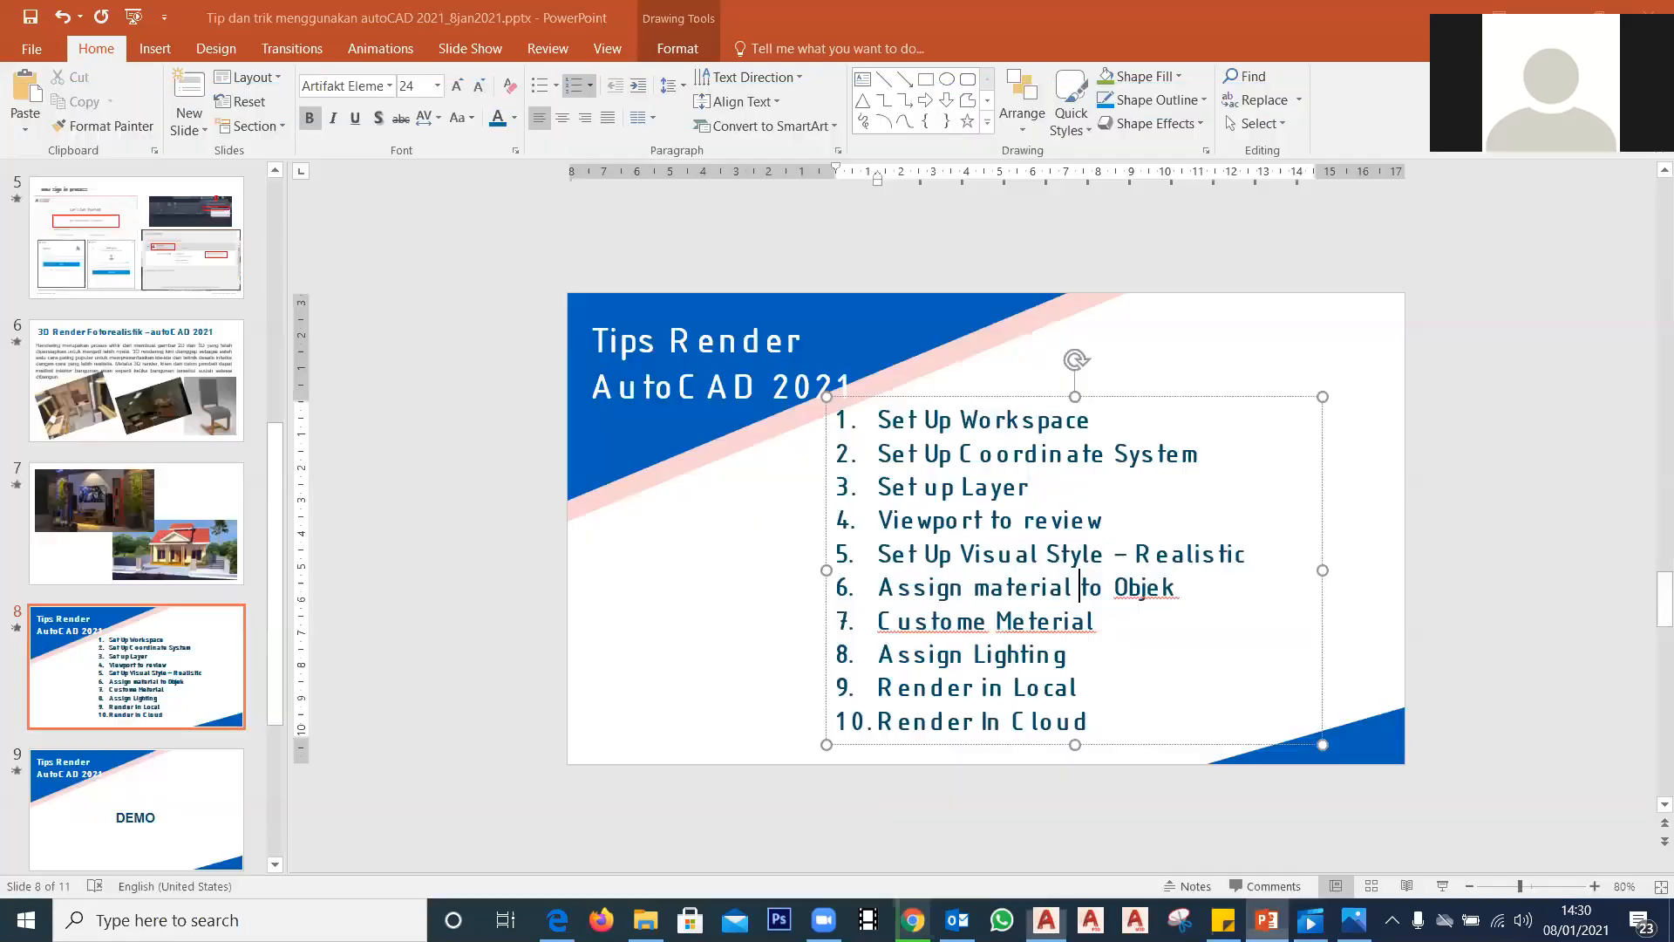
pyautogui.click(1267, 920)
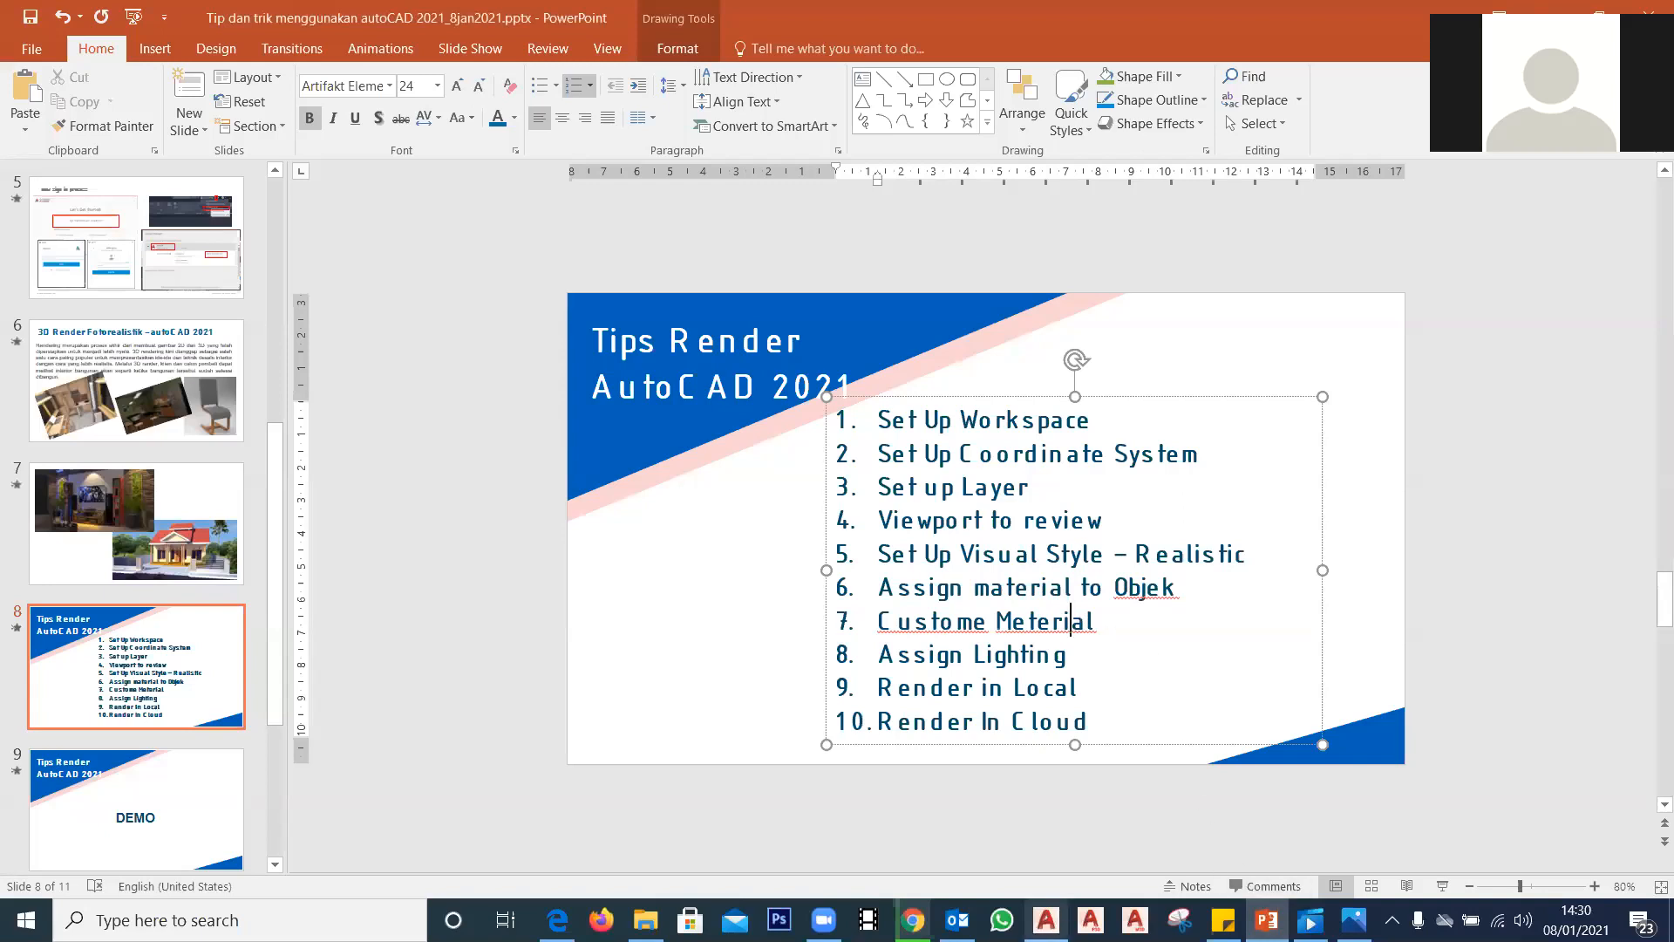
# Step: Switch to the 3D HOUSE drawing in AutoCAD and dock the Materials Browser beside the viewport at a narrower width
pyautogui.click(1047, 920)
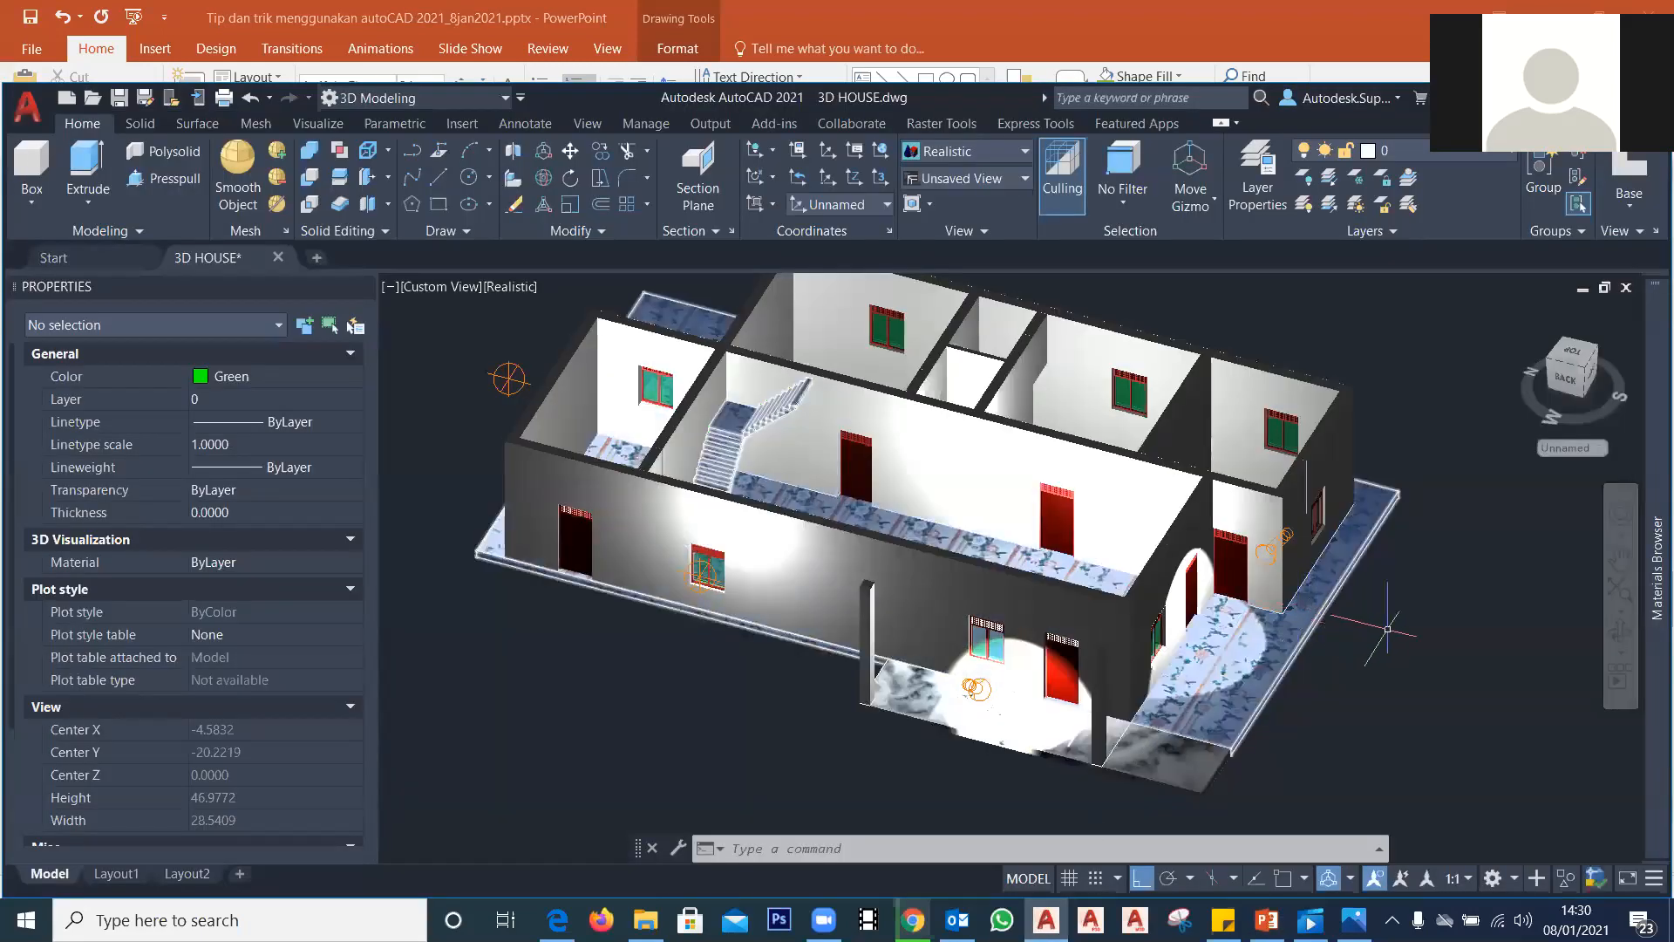
pyautogui.moveTo(1648, 437)
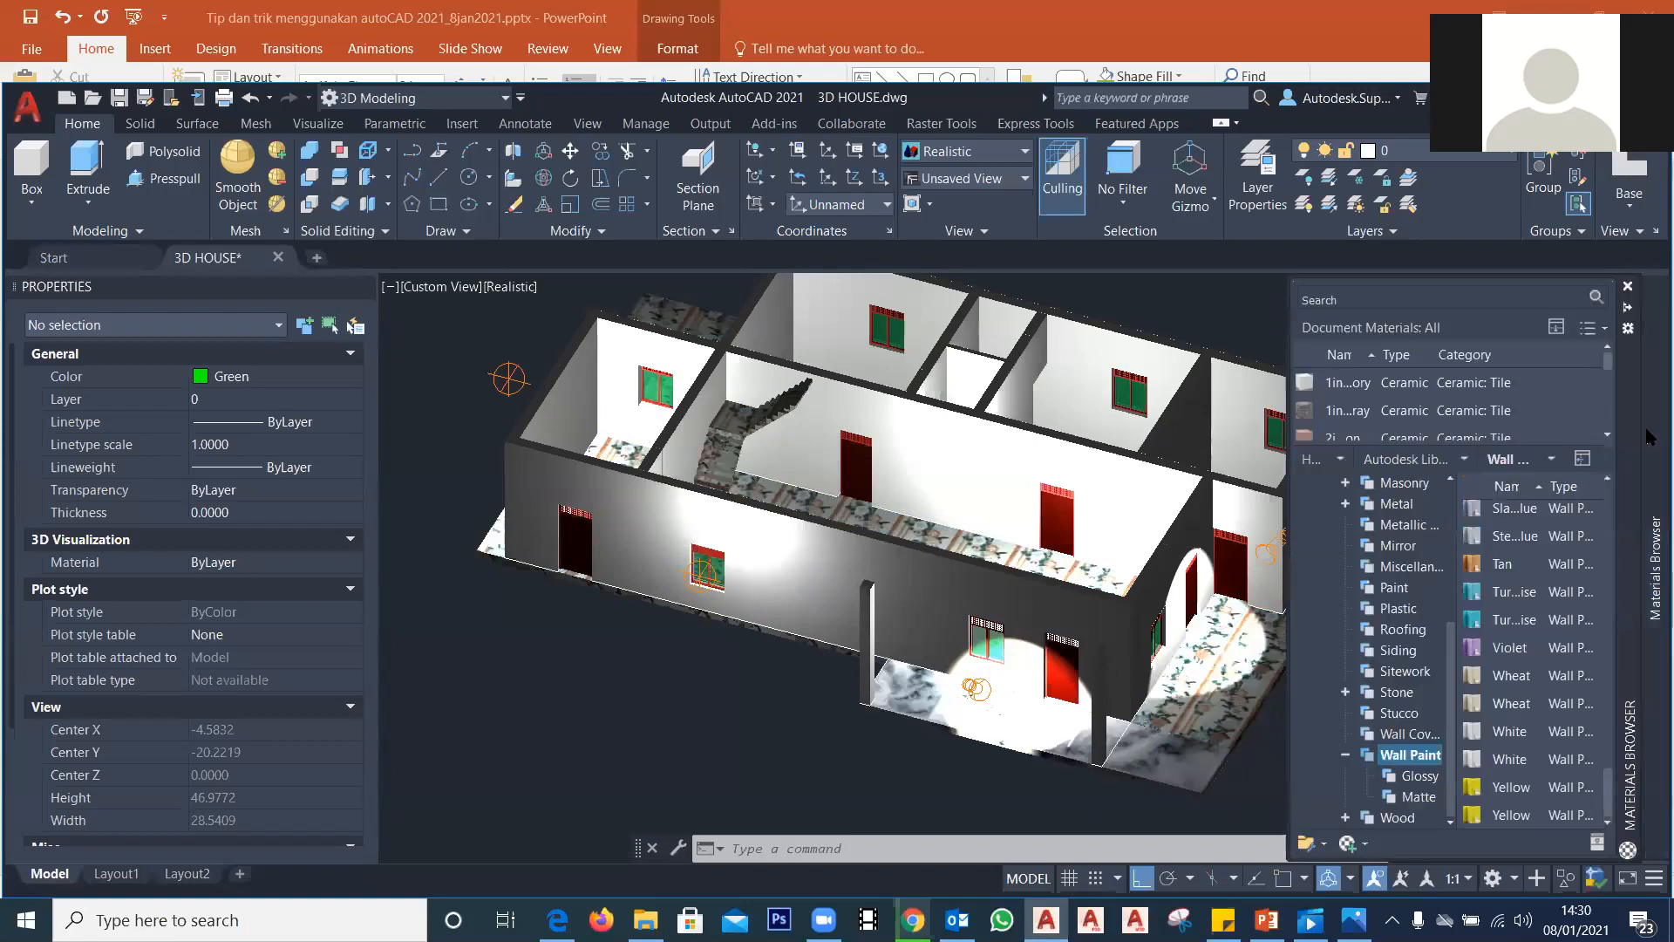
pyautogui.moveTo(1204, 604); pyautogui.dragTo(1051, 610, button='middle')
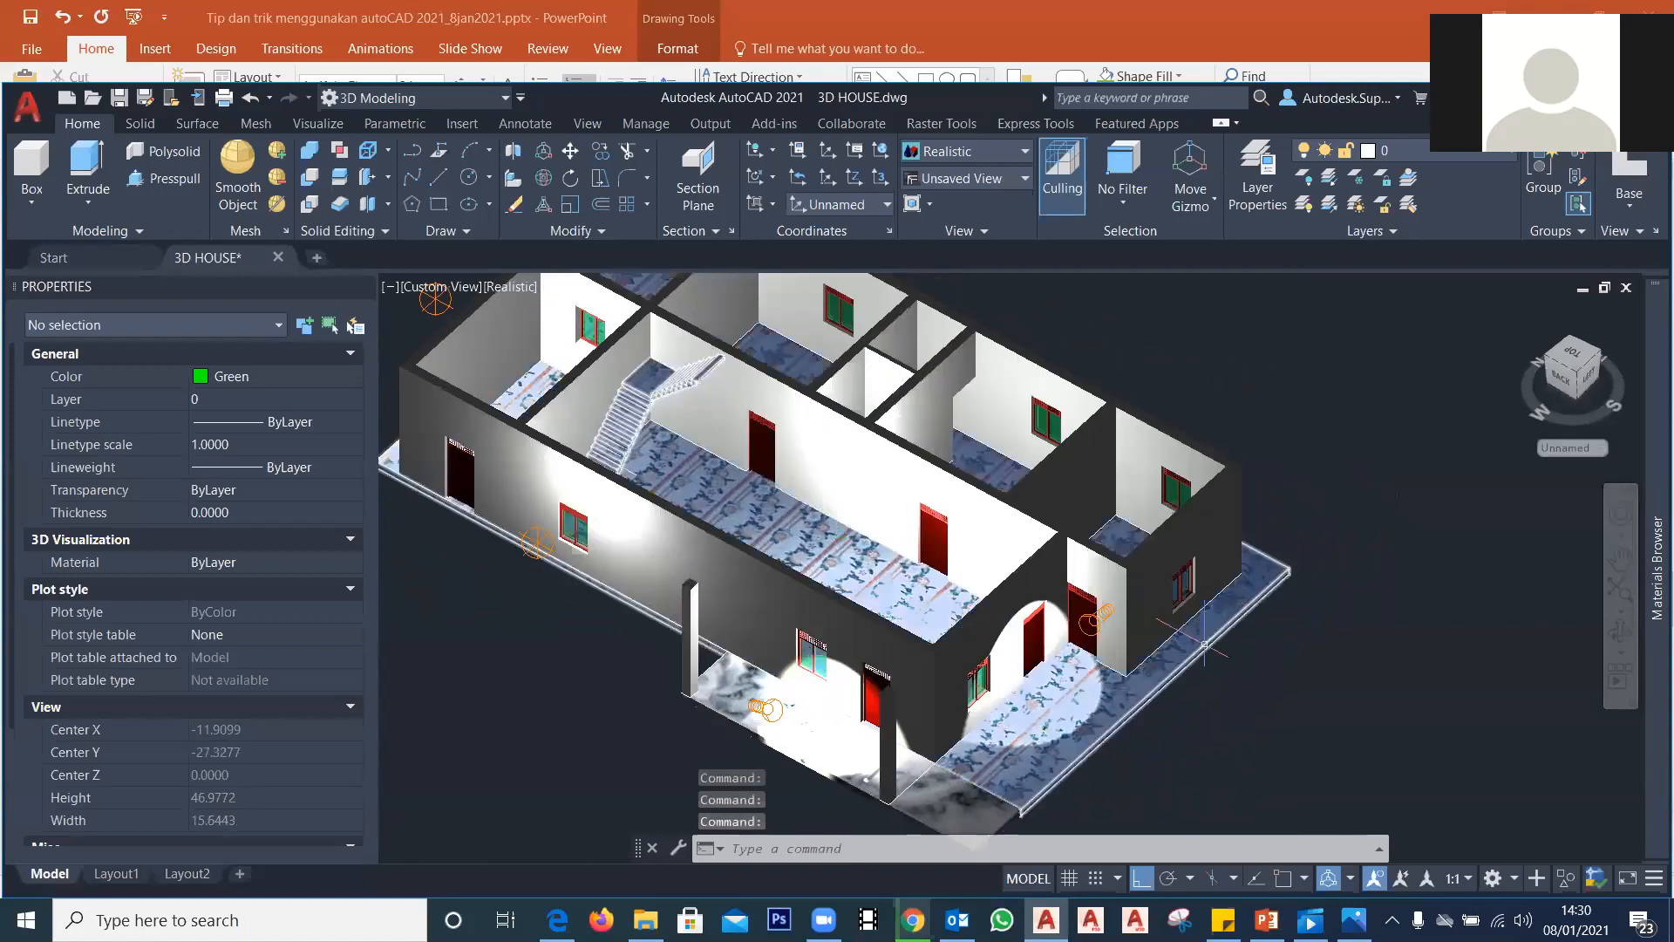
pyautogui.moveTo(1648, 325)
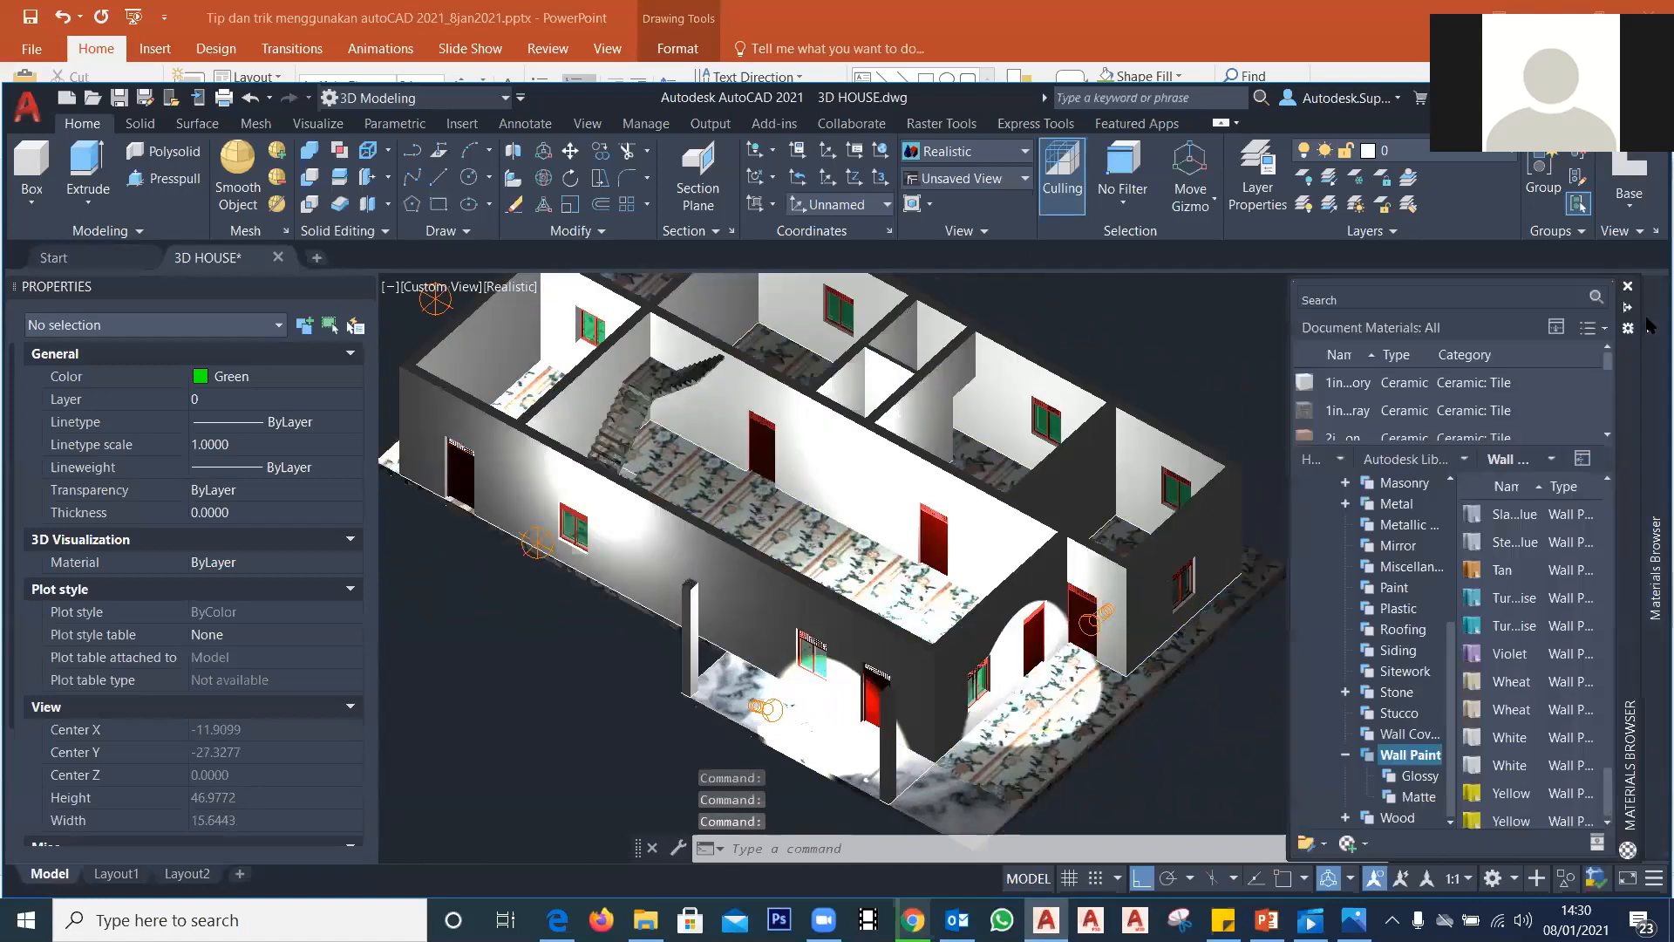
pyautogui.click(1627, 307)
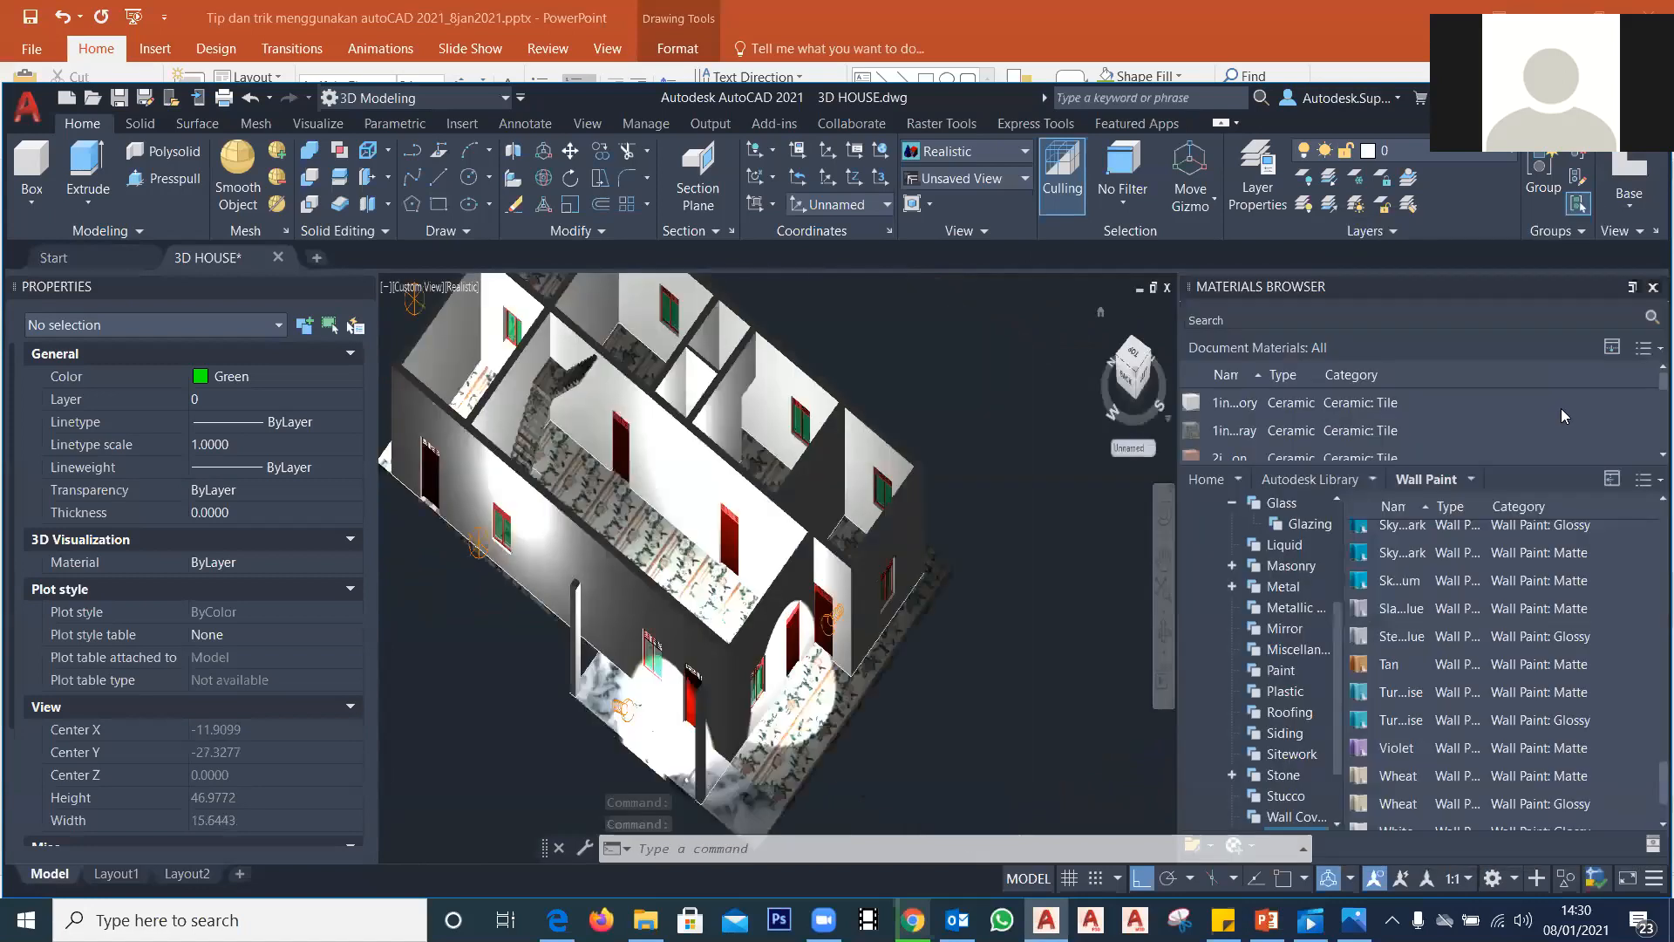
pyautogui.moveTo(1179, 348); pyautogui.dragTo(1326, 348)
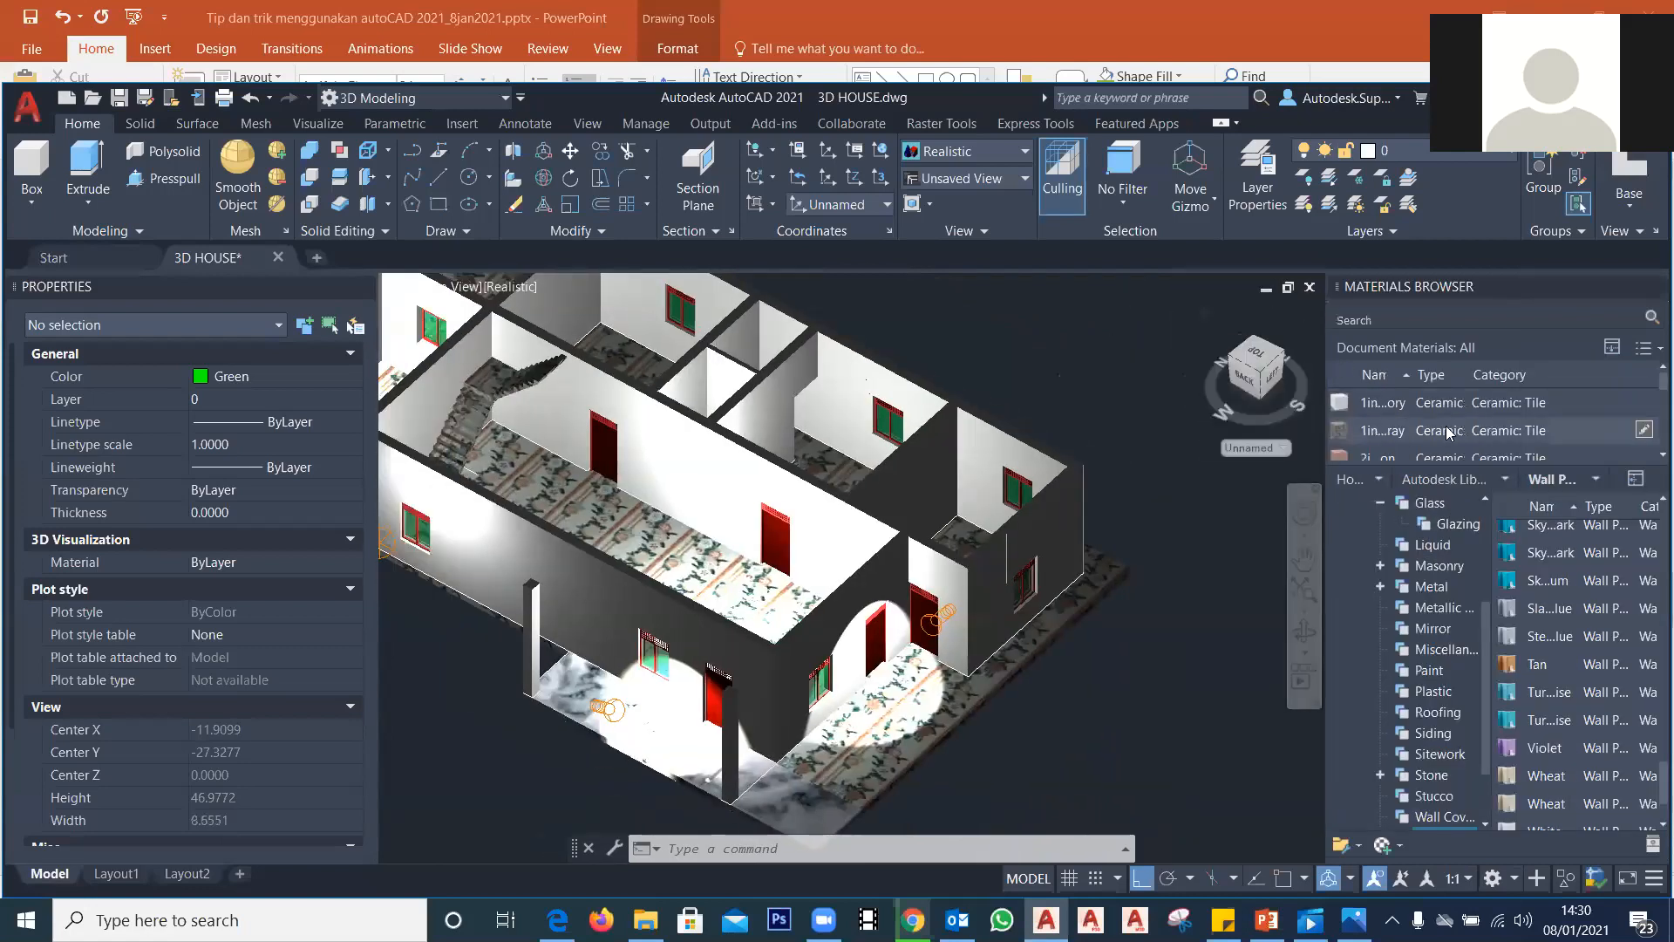
# Step: Look through the document materials and the Autodesk Library categories in the Materials Browser
pyautogui.scroll(-5, 1446, 412)
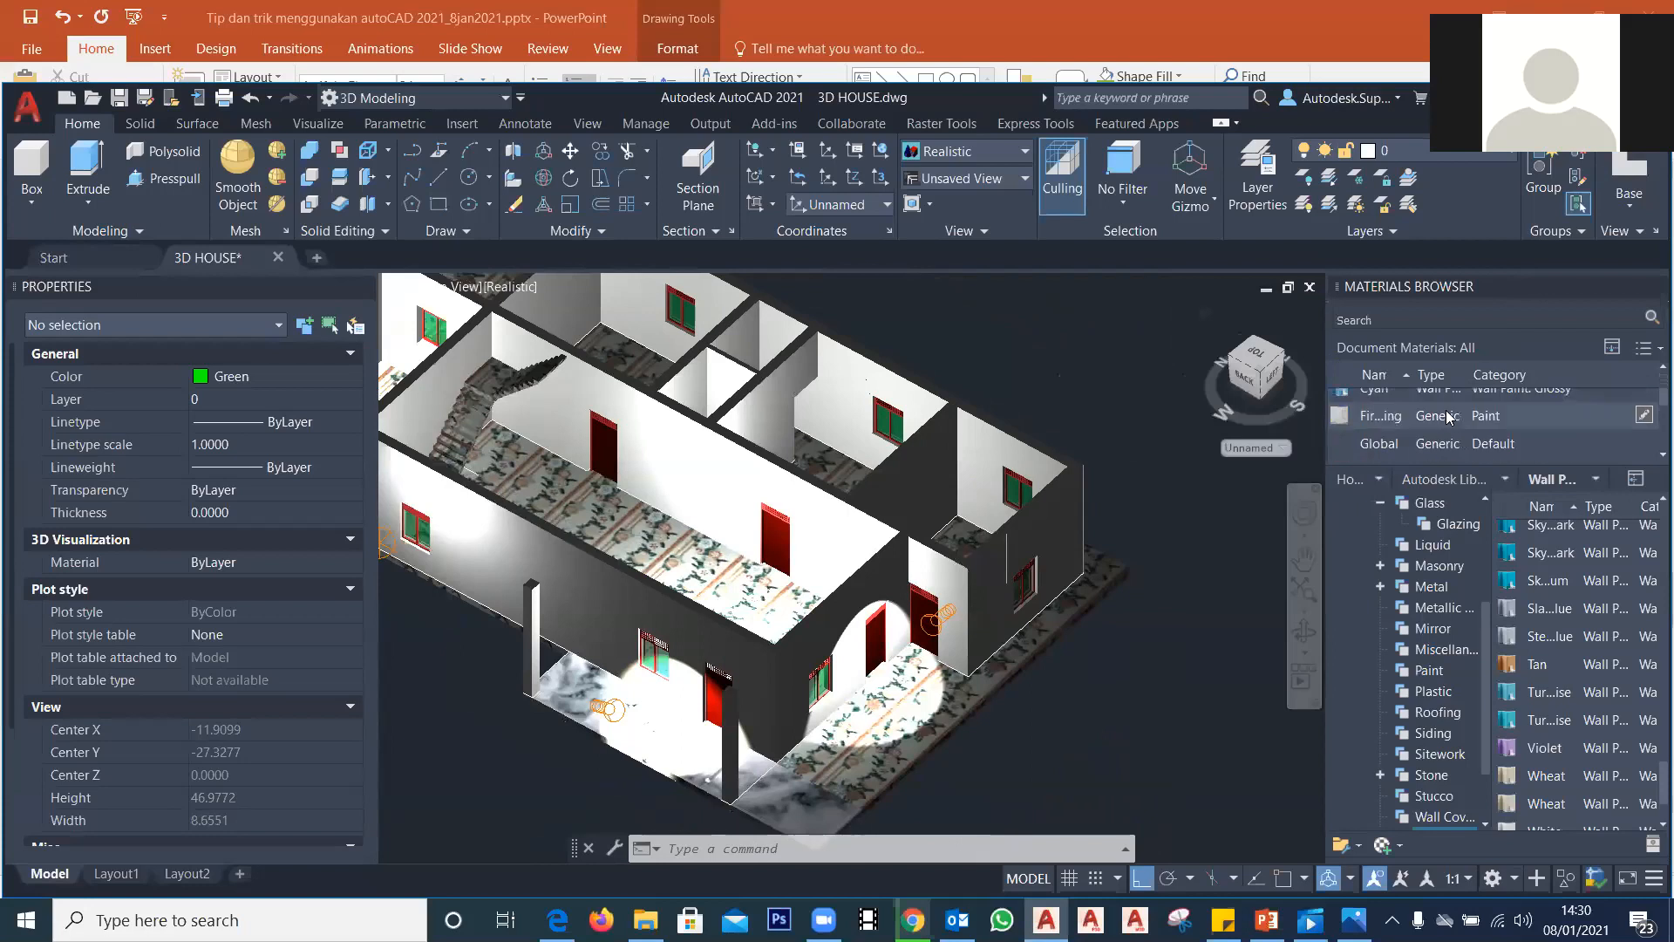
pyautogui.scroll(-5, 1446, 415)
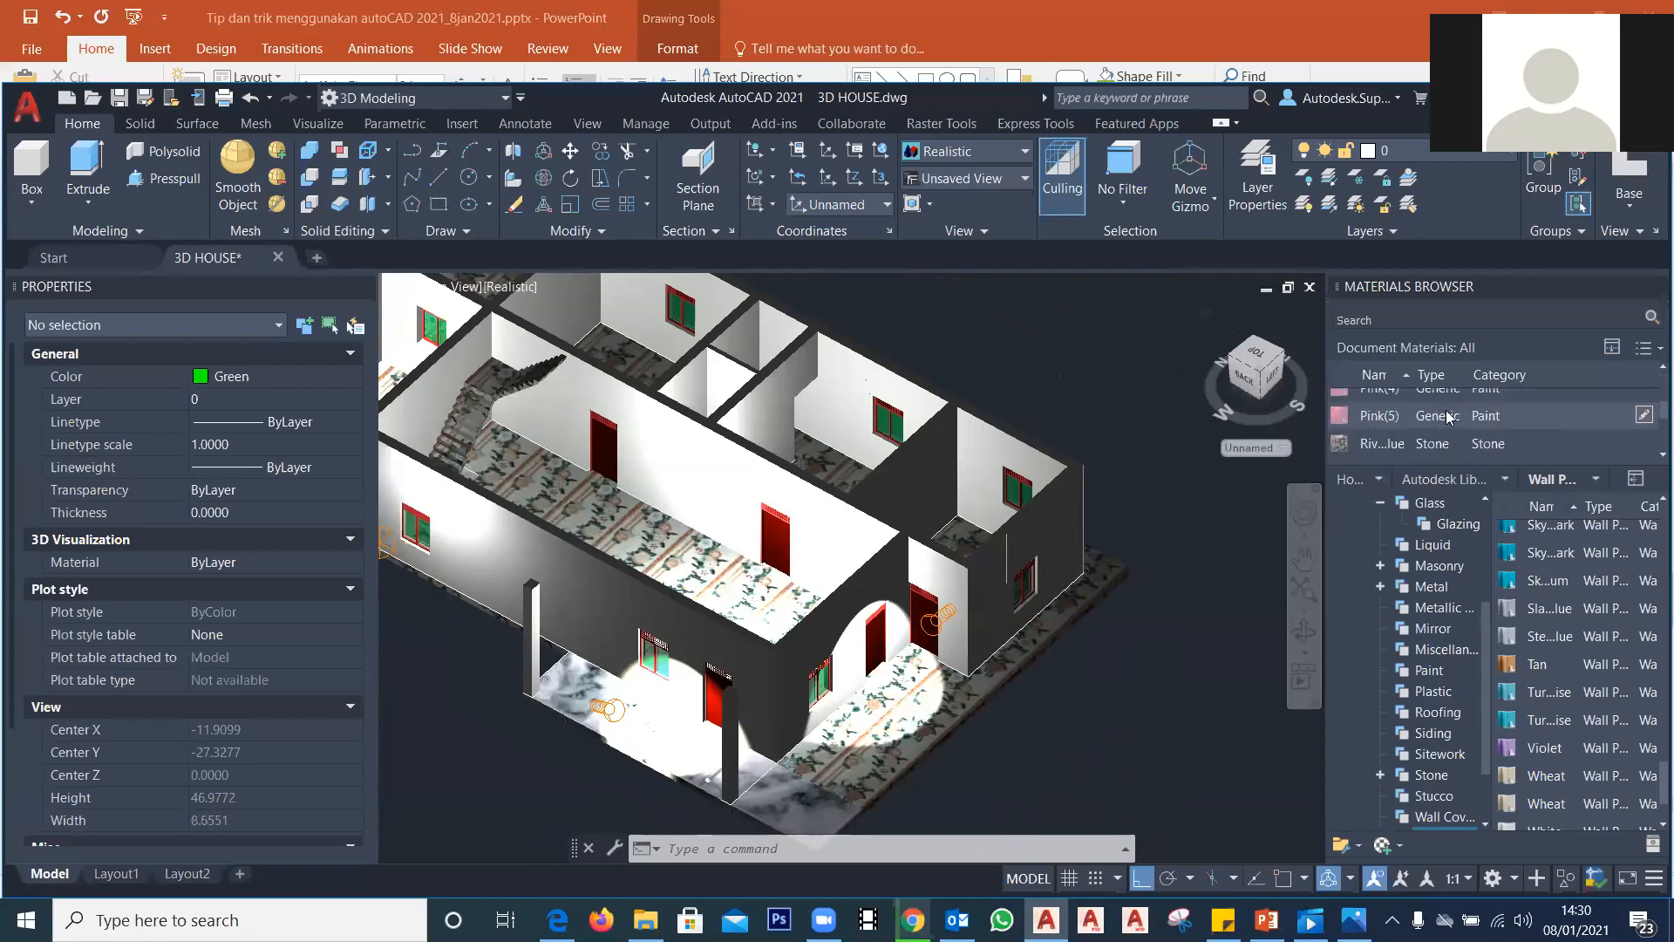
pyautogui.scroll(8, 1448, 416)
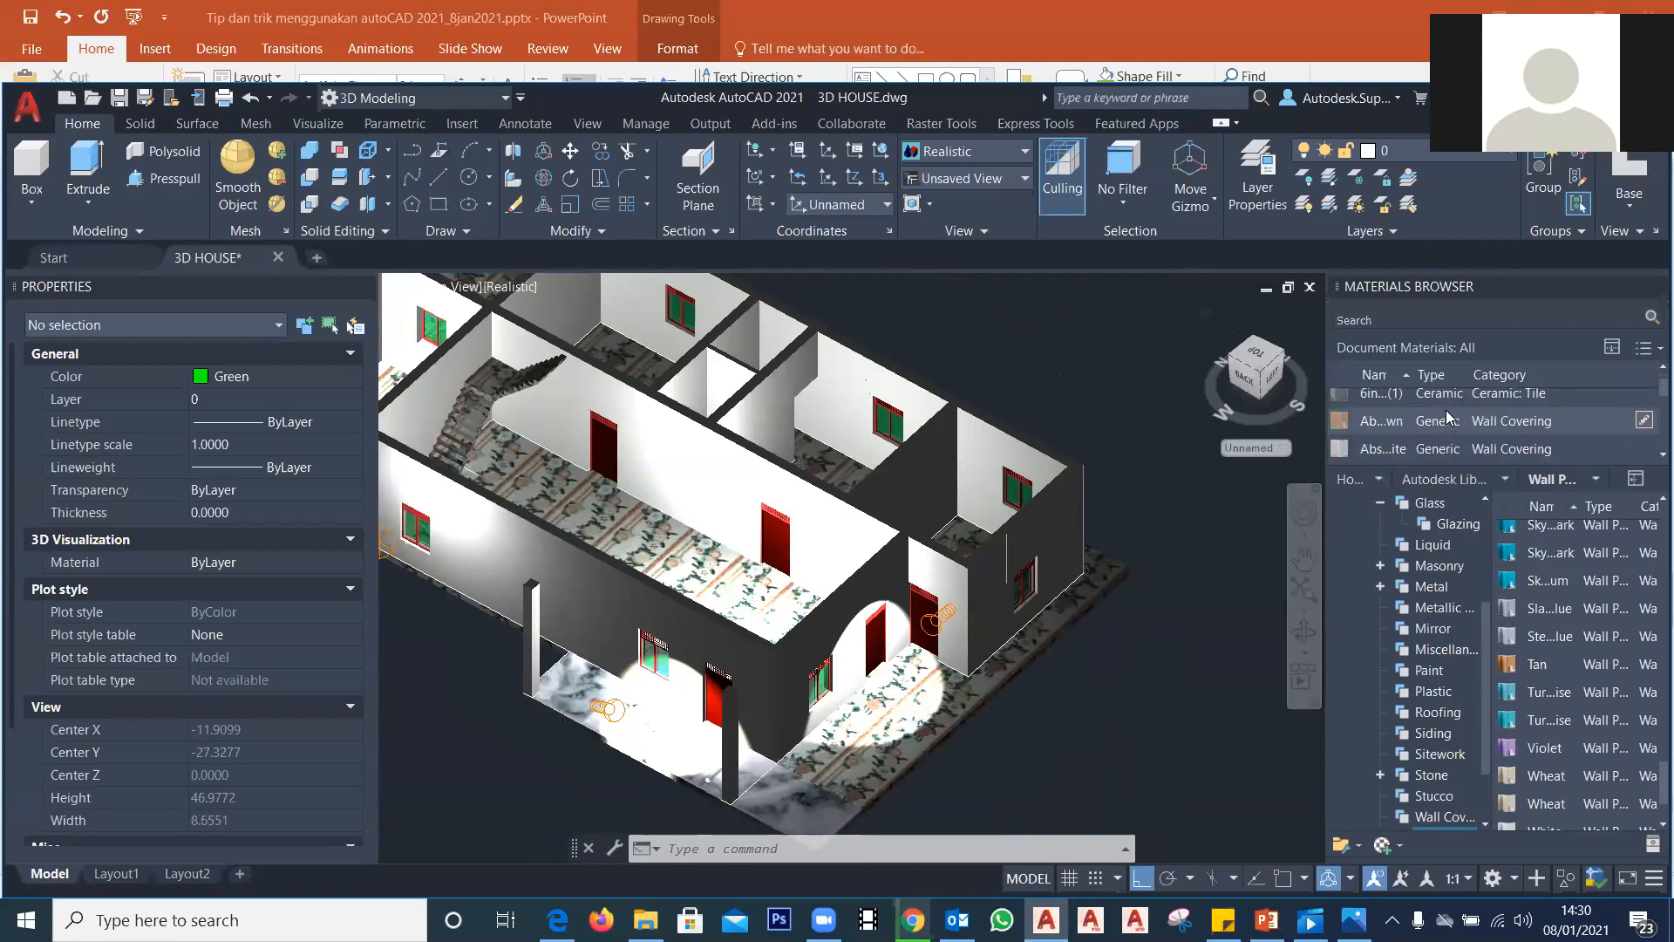
pyautogui.scroll(2, 1446, 410)
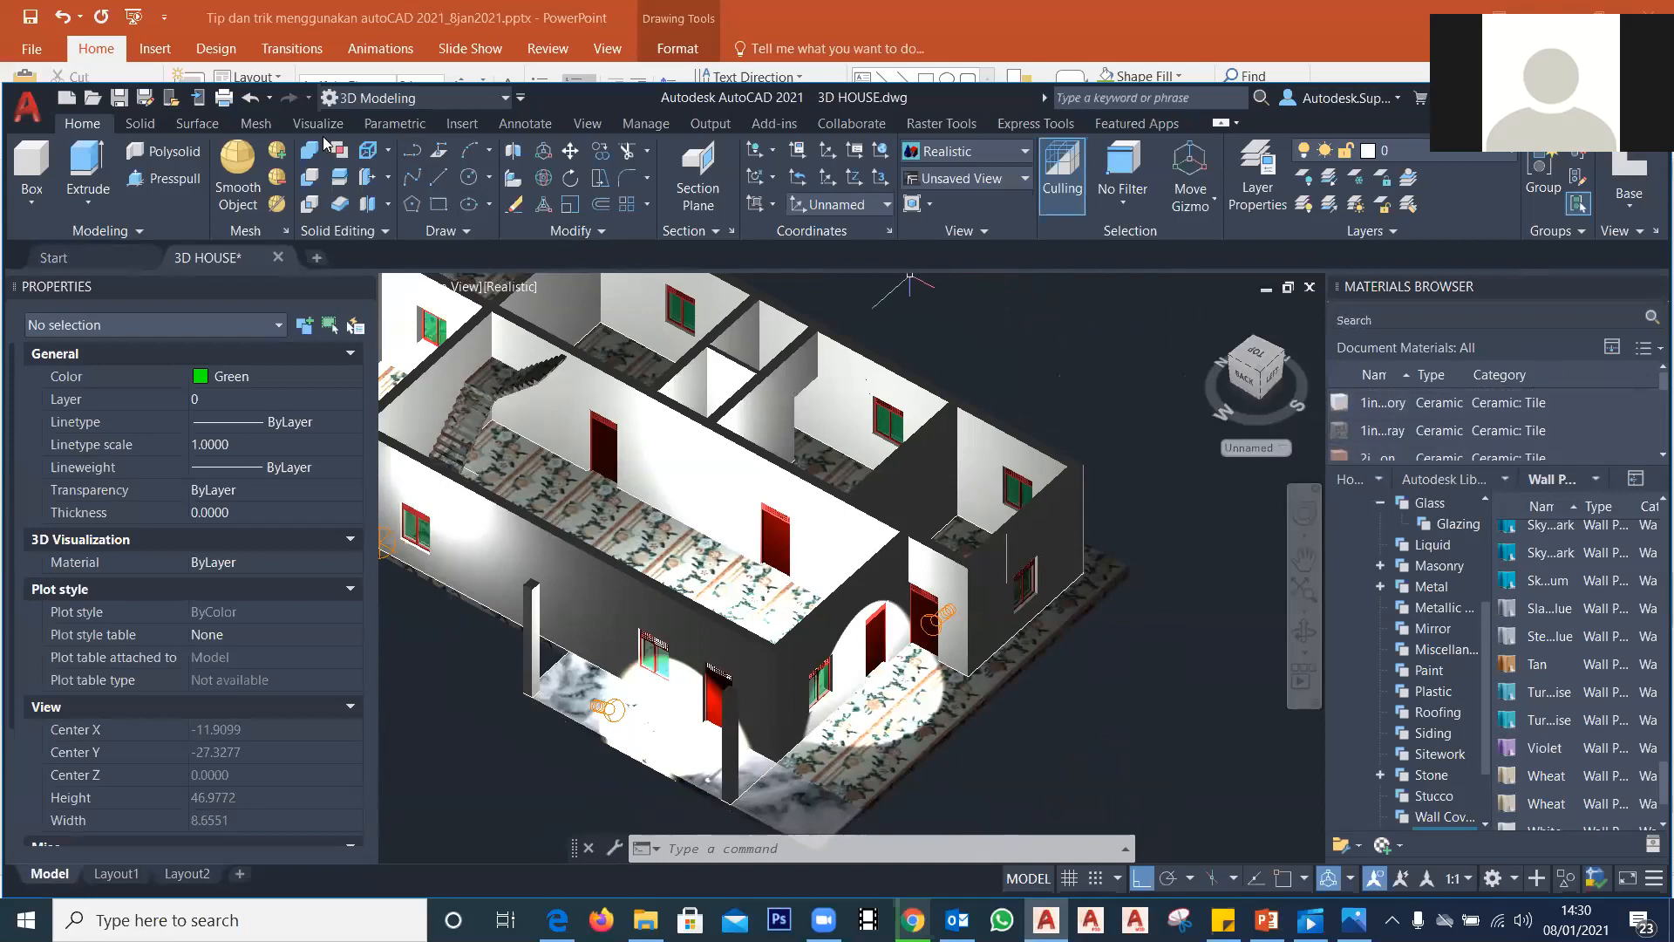
pyautogui.click(320, 124)
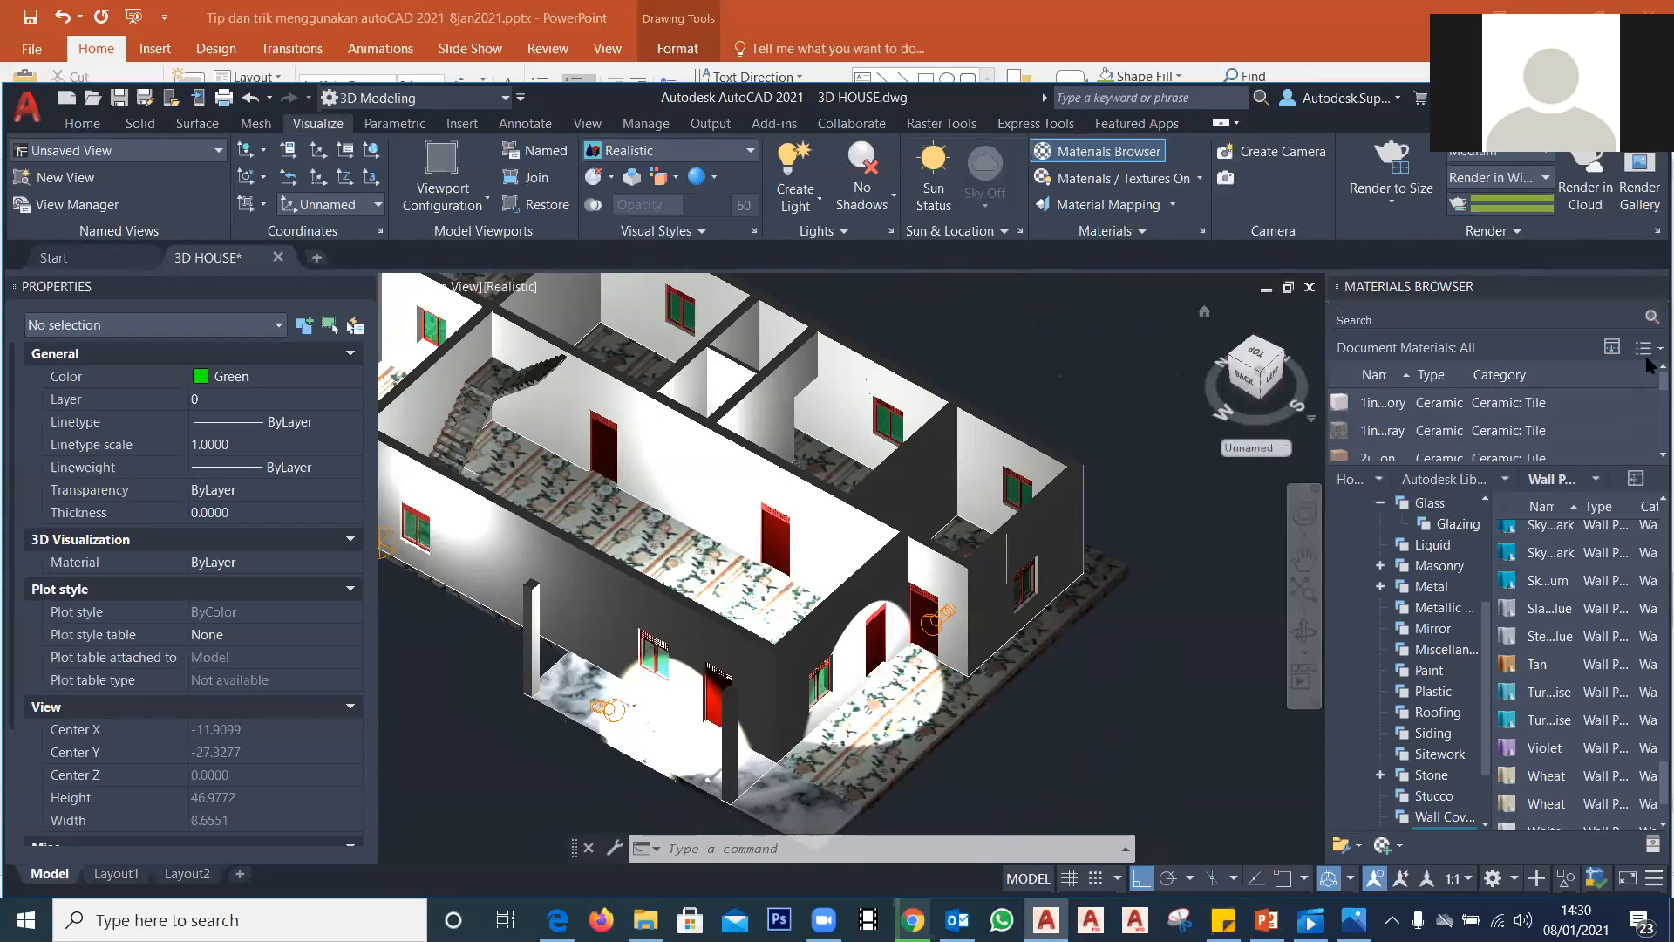
pyautogui.scroll(1, 1520, 519)
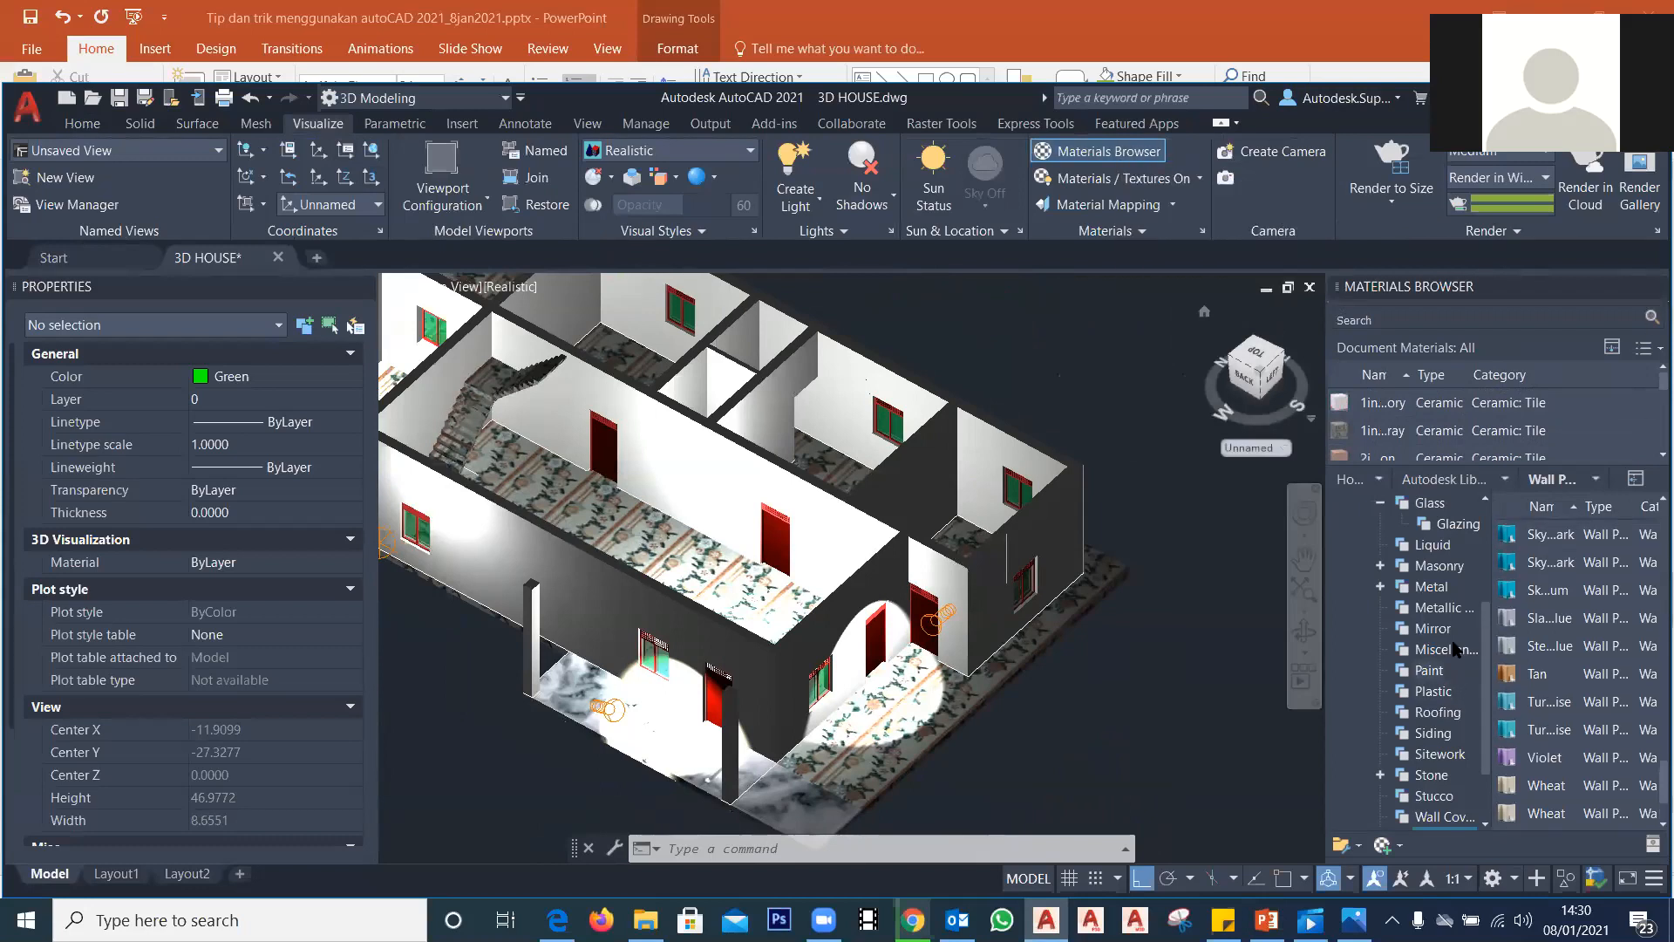
pyautogui.scroll(3, 1452, 637)
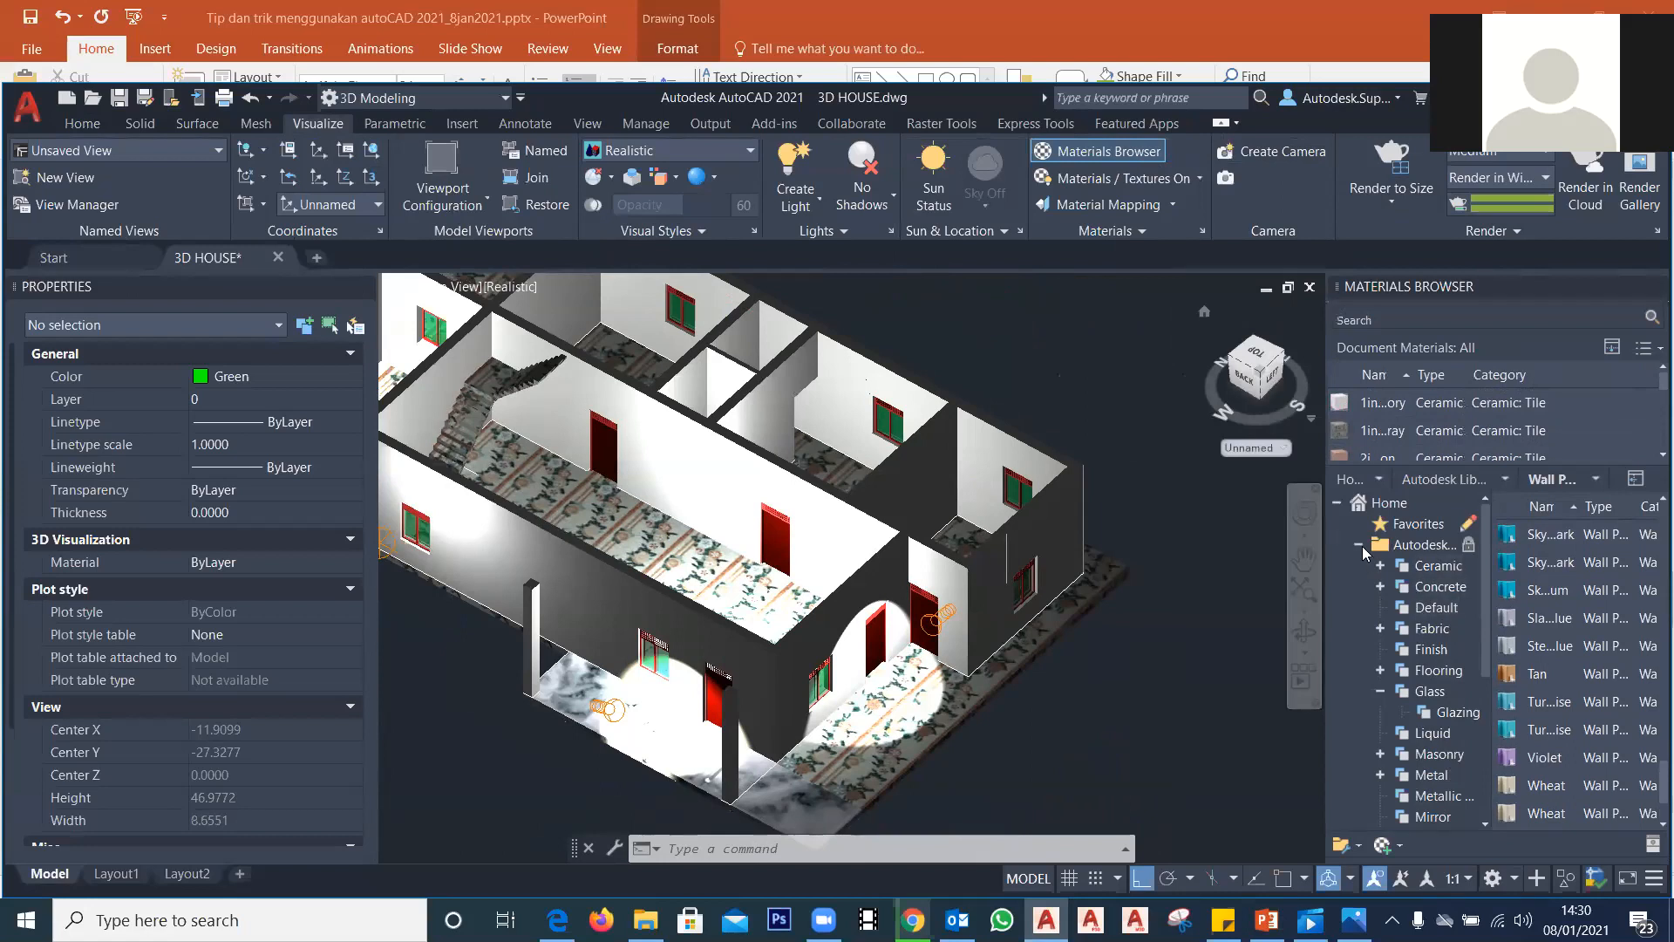
# Step: Collapse the Autodesk Library categories and view the options for managing user-defined libraries
pyautogui.click(1358, 545)
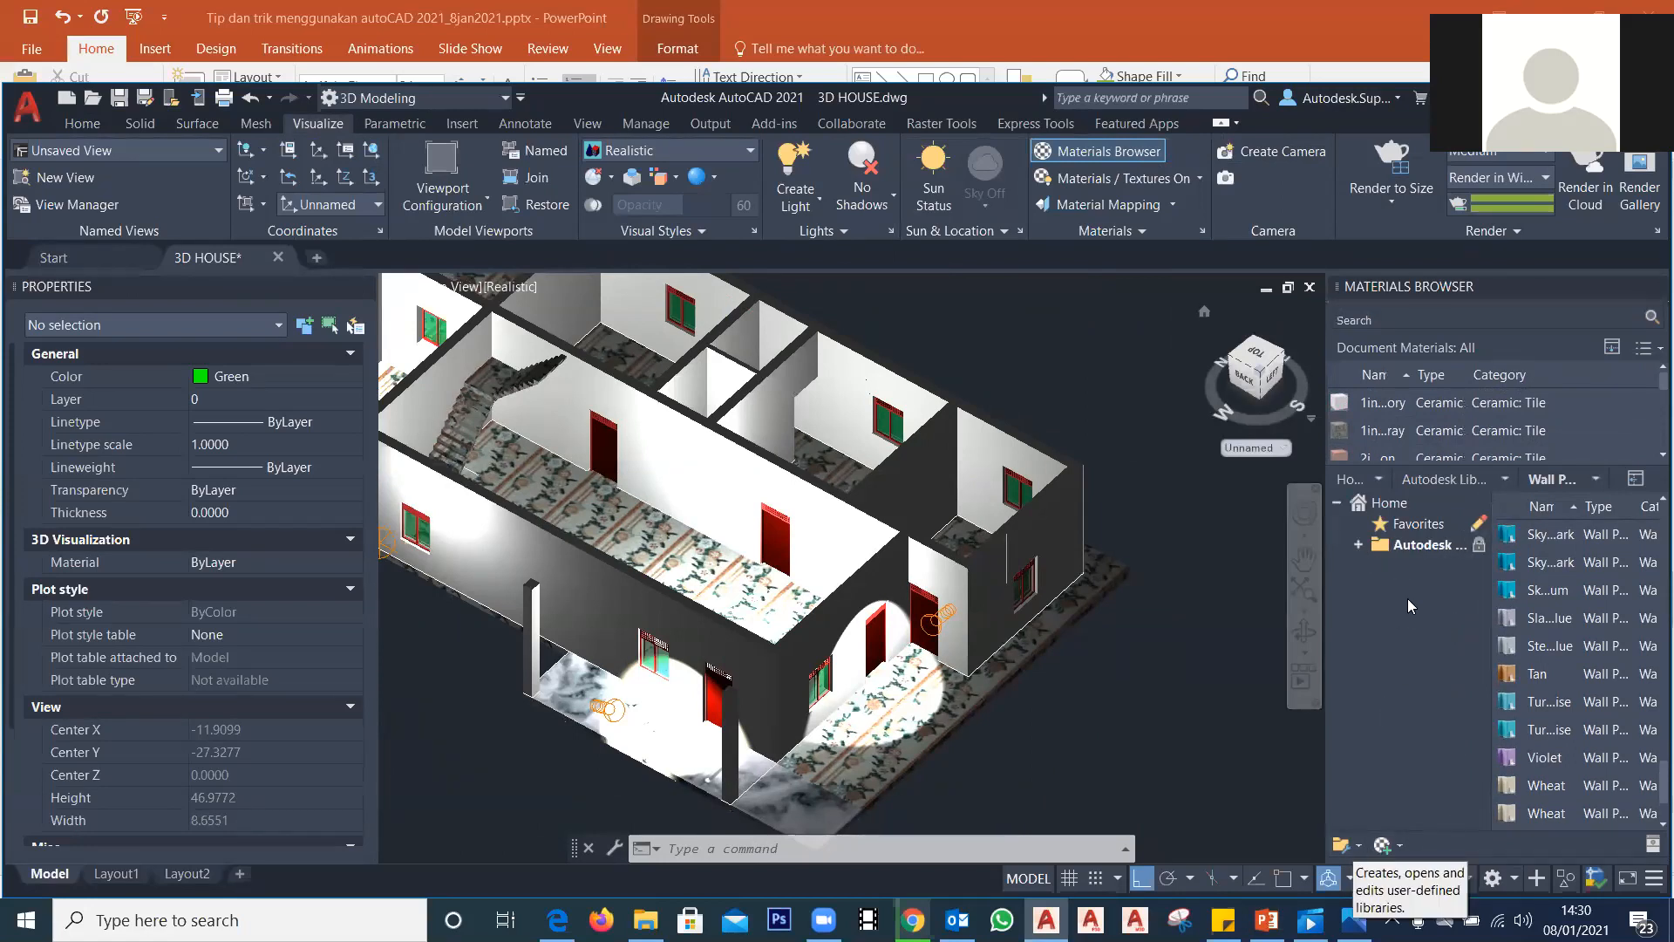
pyautogui.click(1360, 851)
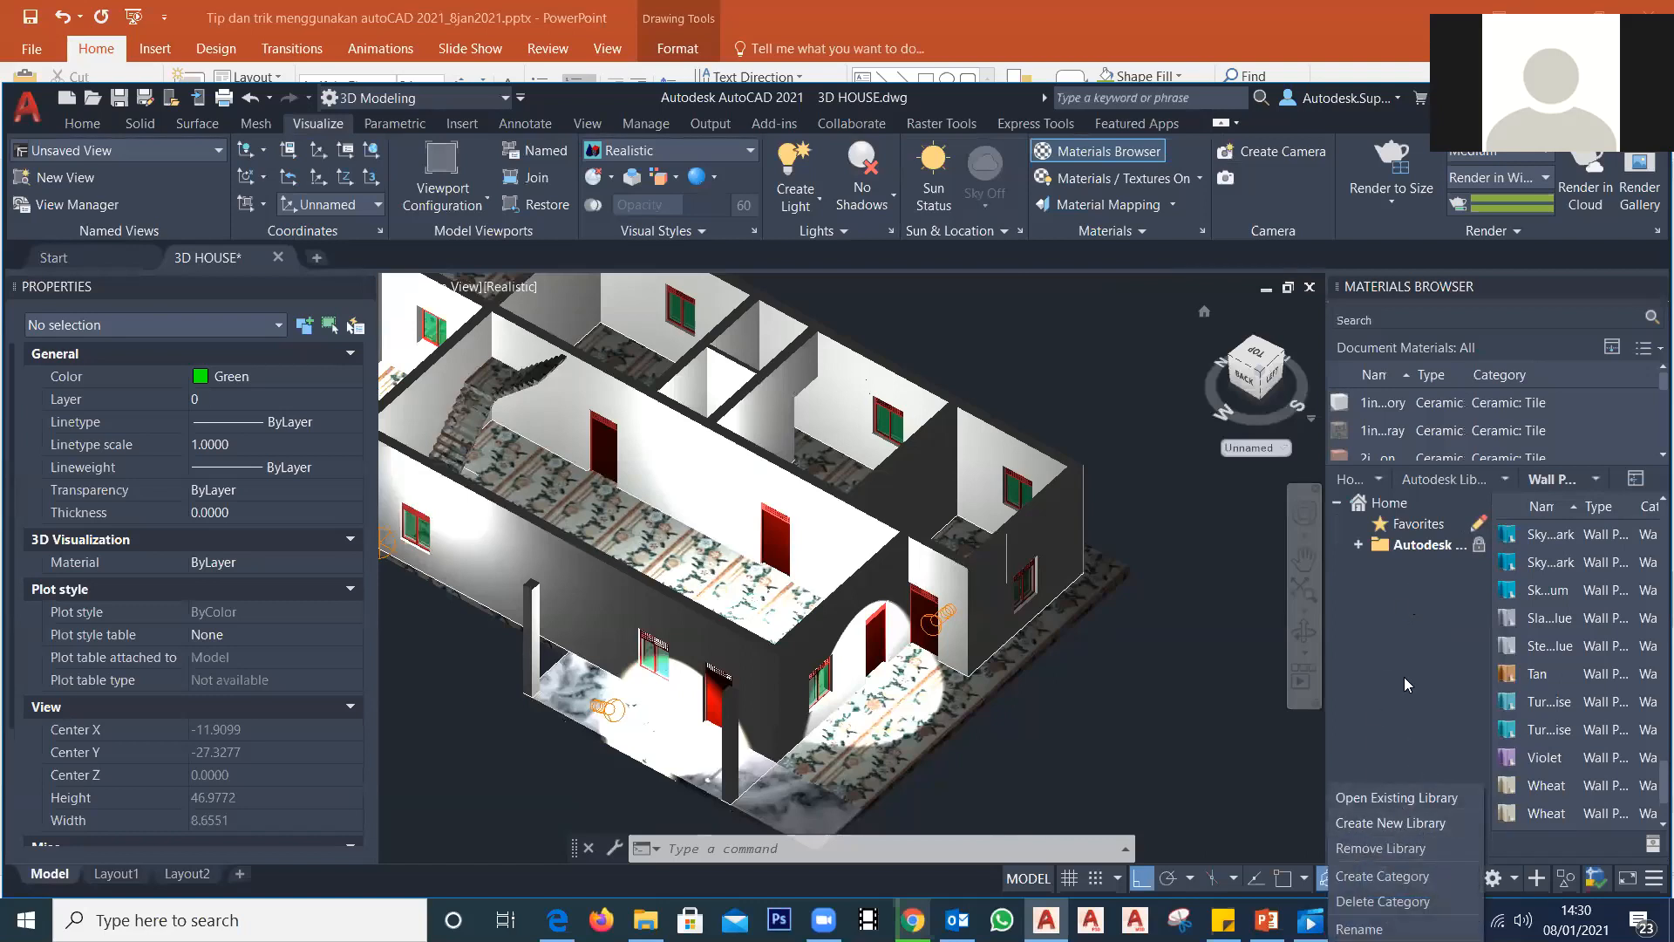
pyautogui.click(1417, 824)
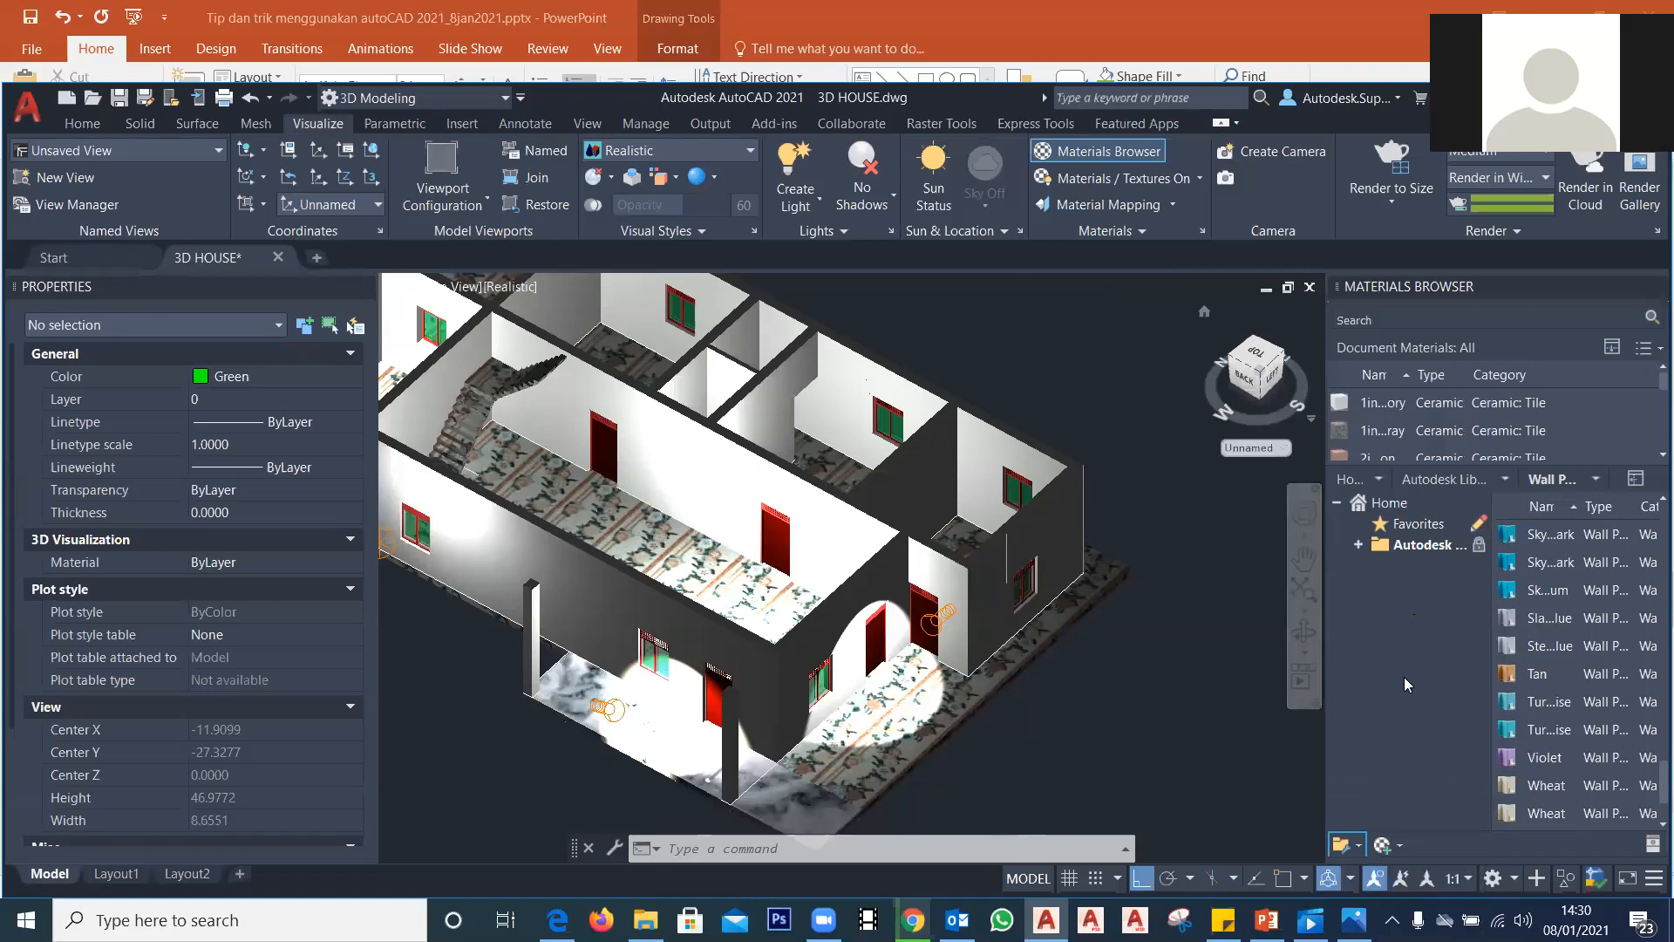
# Step: Create two new Wall Paint materials and dock the Materials Editor beside the Properties palette
pyautogui.click(1394, 852)
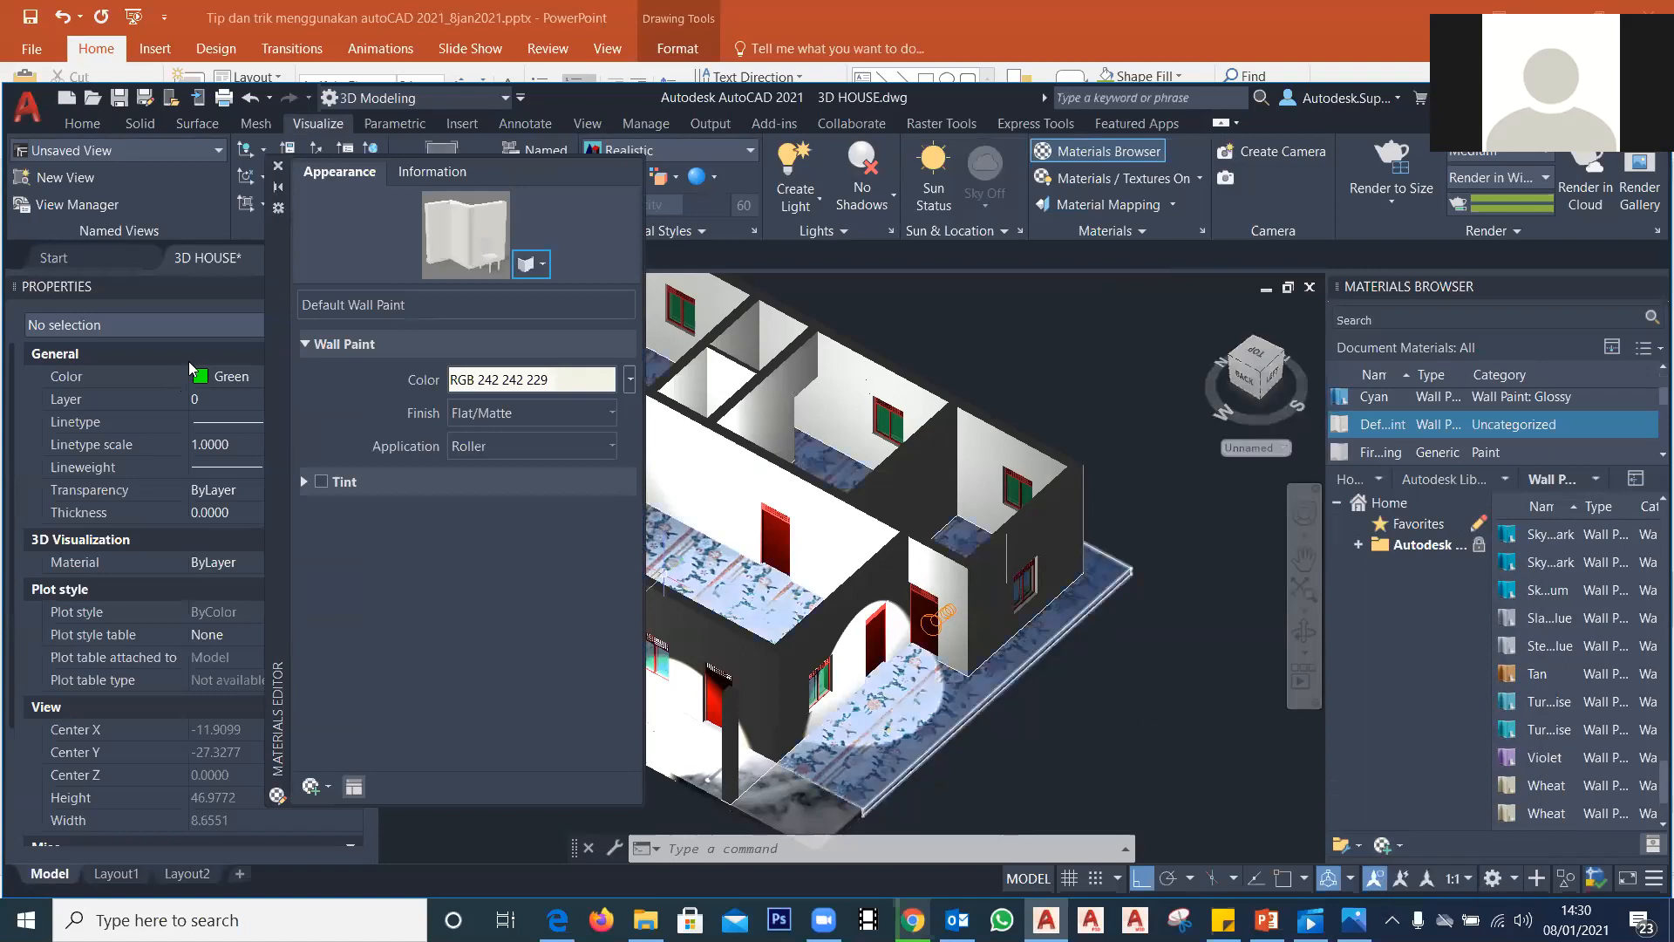
pyautogui.moveTo(275, 267); pyautogui.dragTo(305, 263)
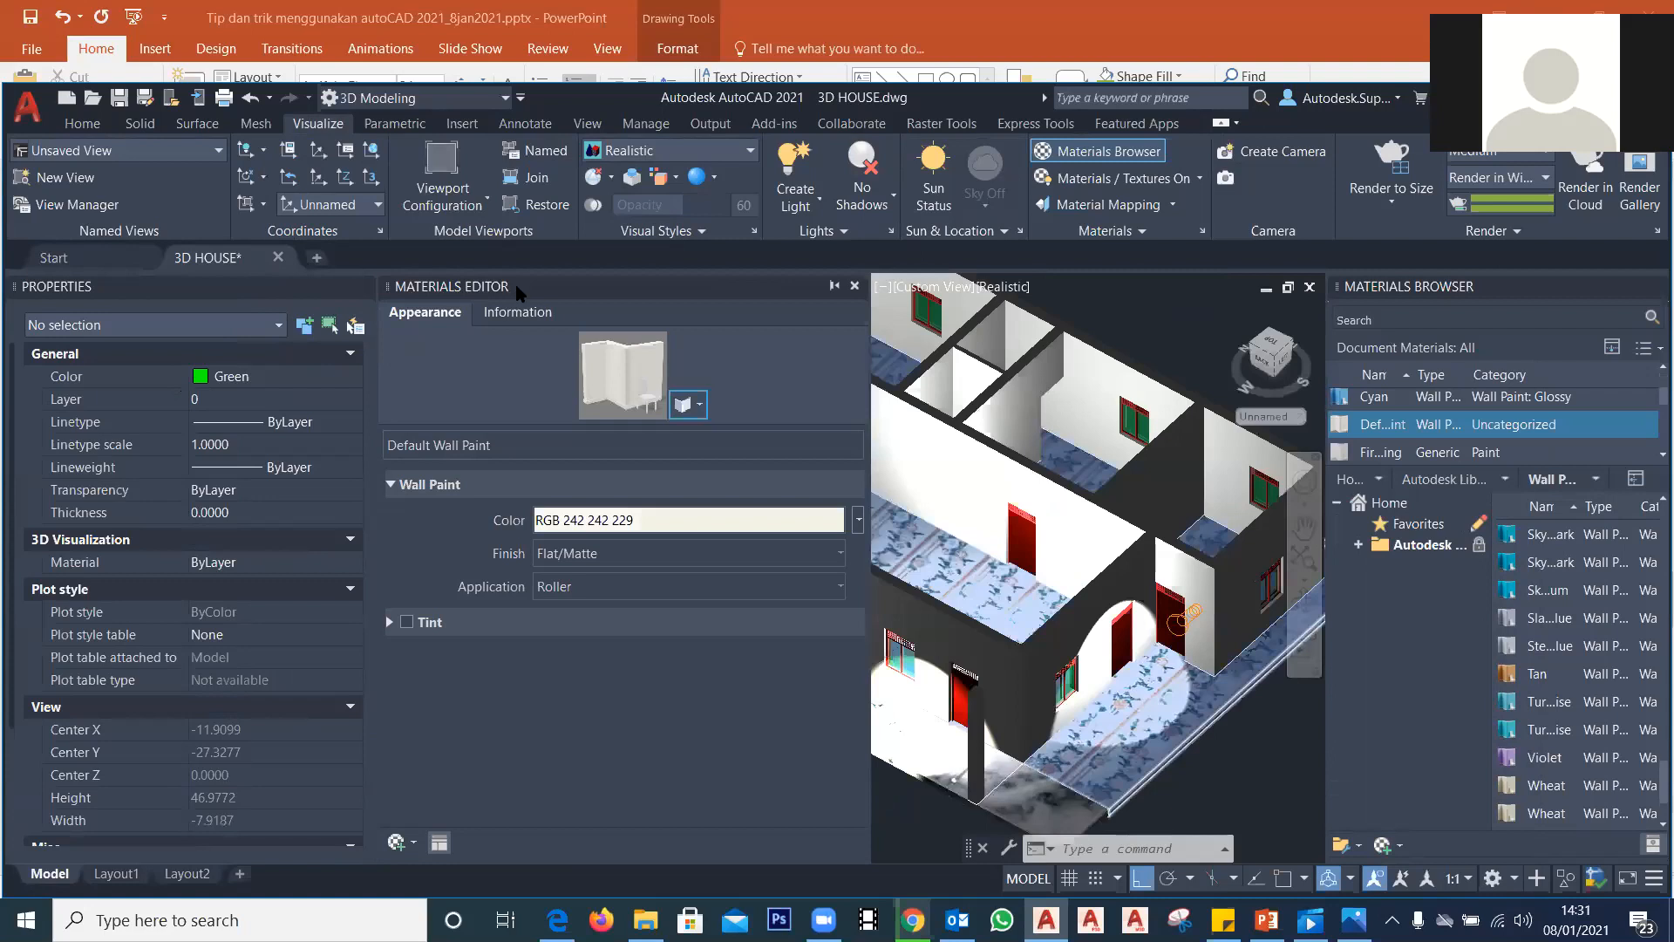
pyautogui.click(834, 285)
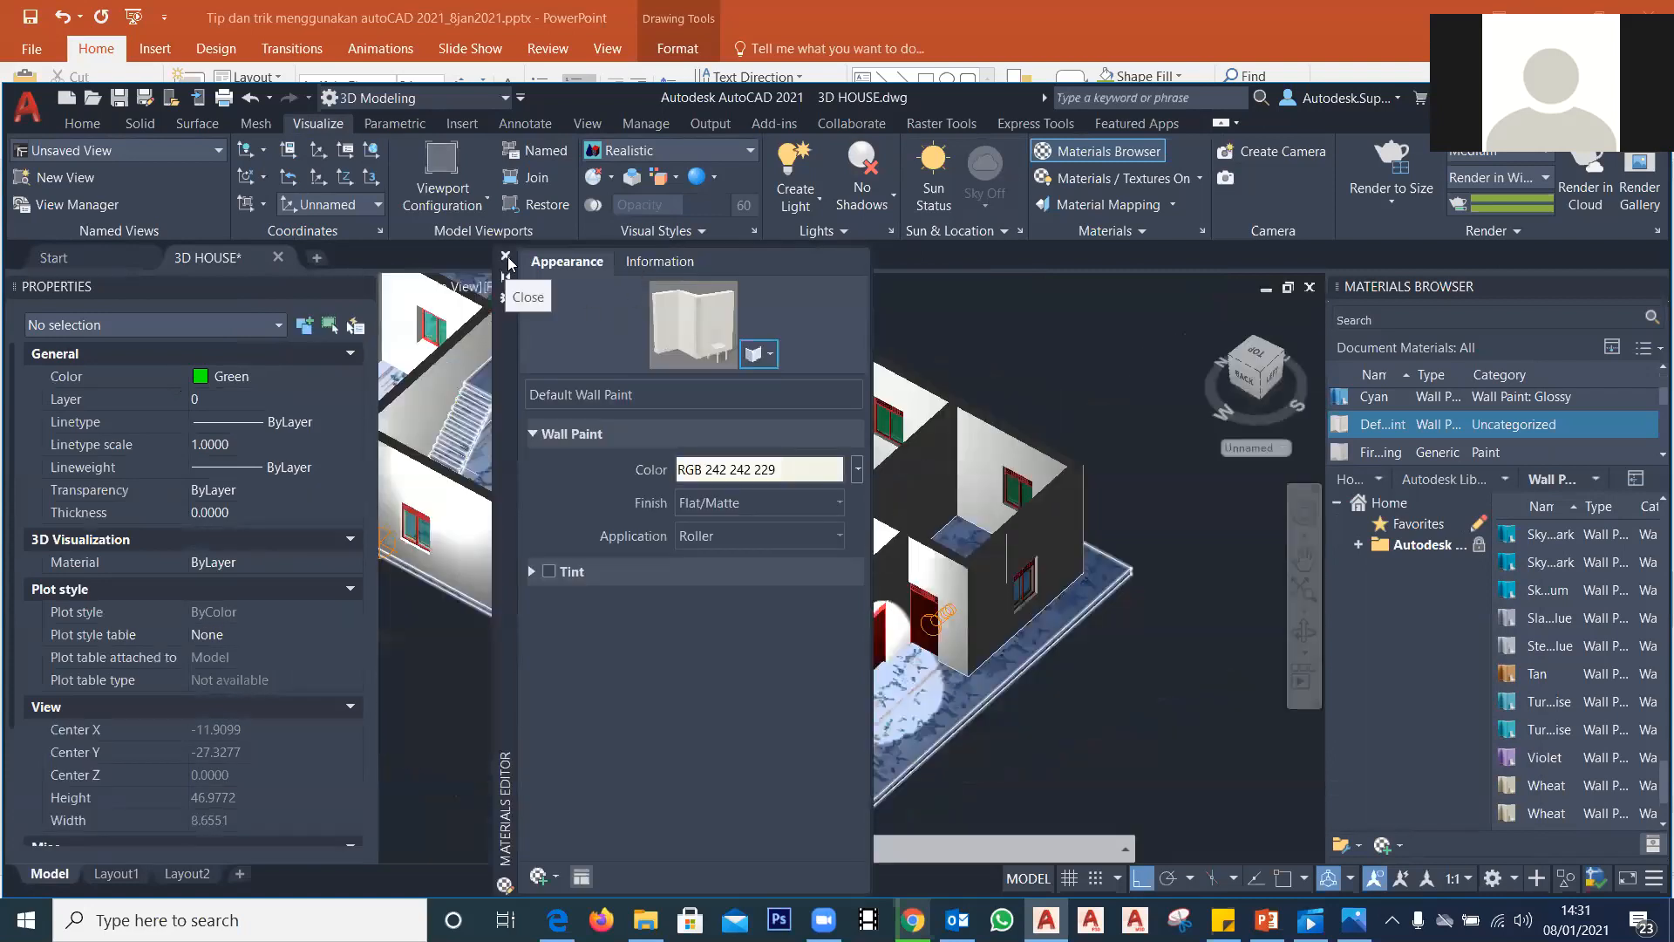
pyautogui.click(1401, 851)
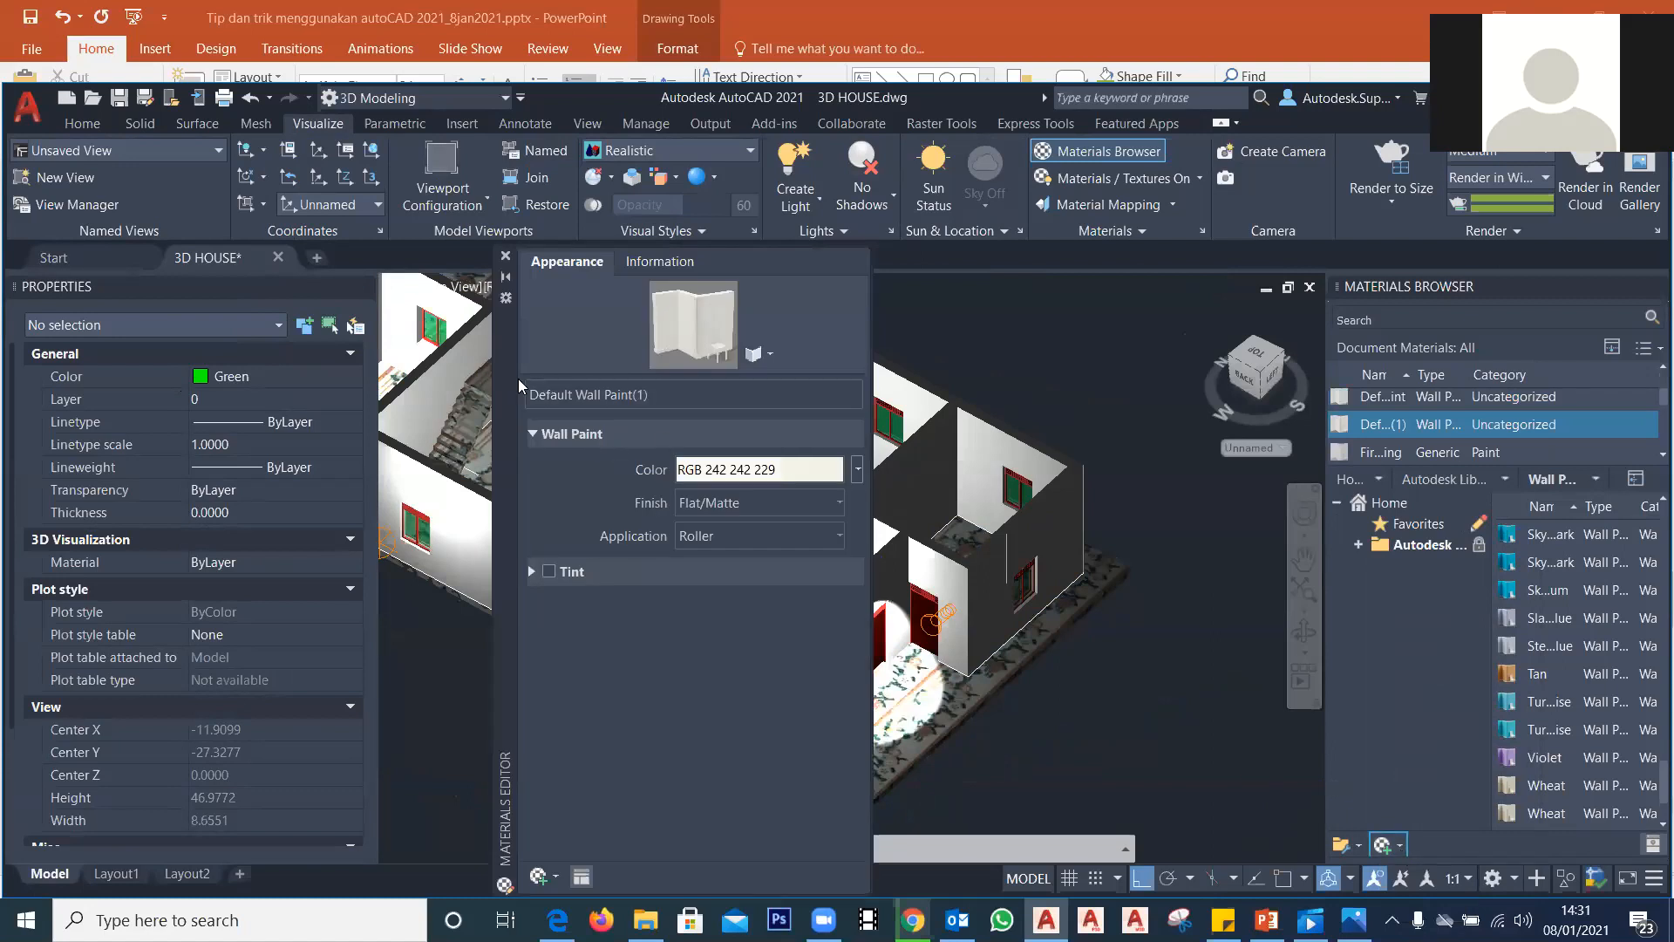
pyautogui.moveTo(504, 399); pyautogui.dragTo(400, 415)
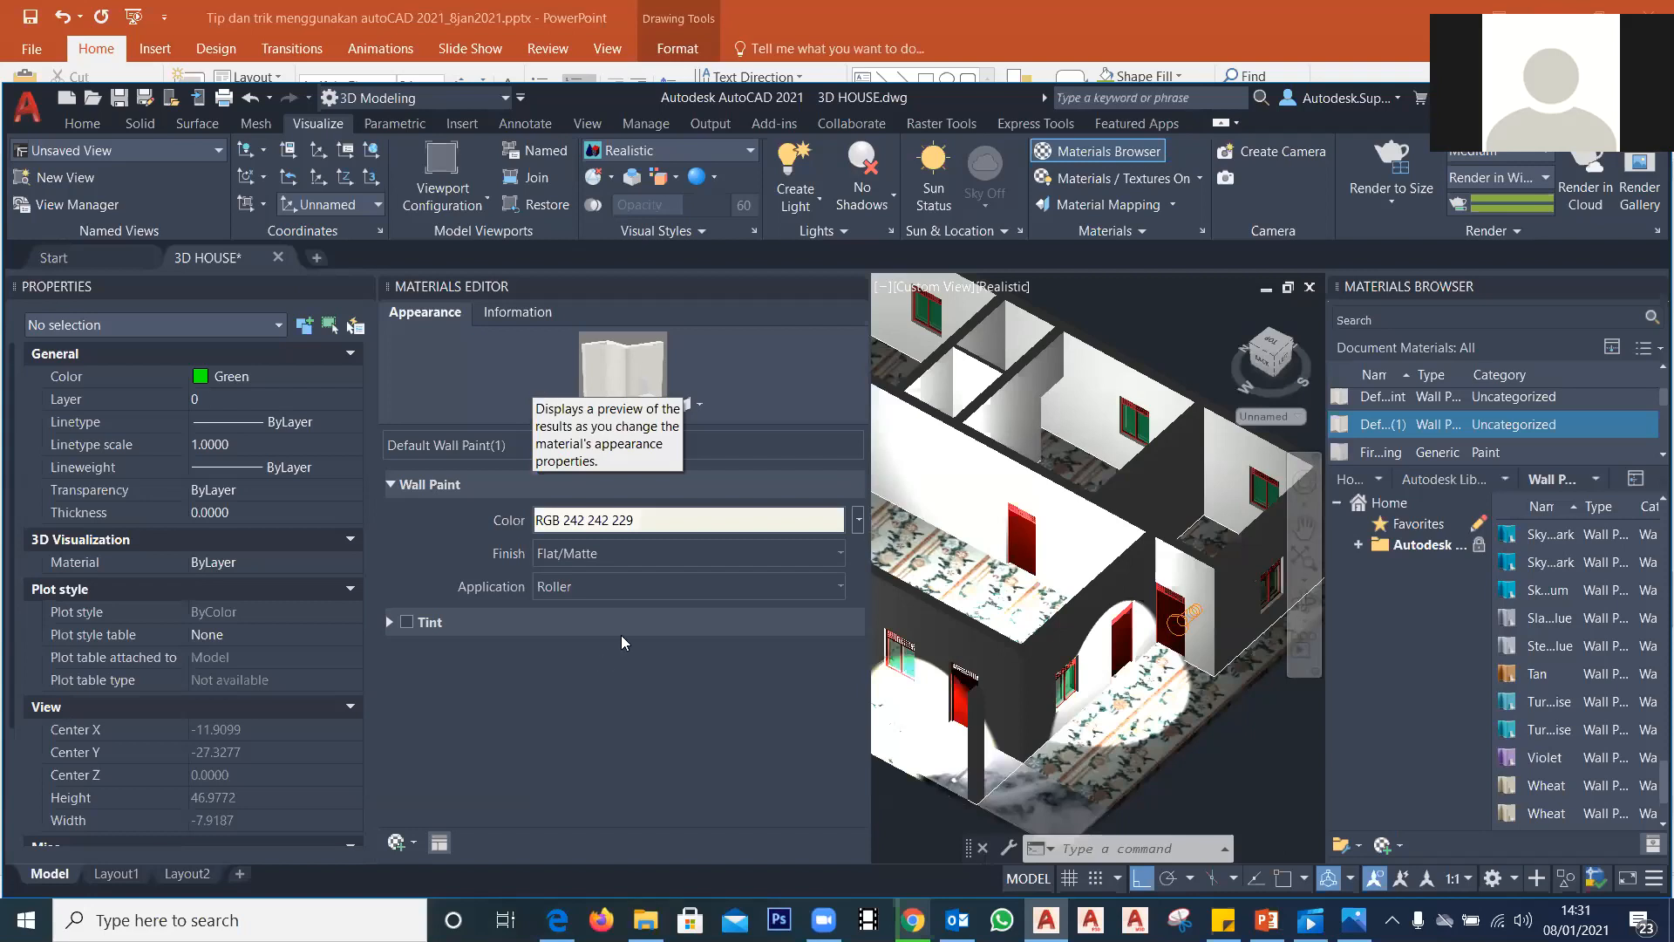
# Step: Name the newest wall paint material Tes
pyautogui.click(516, 448)
pyautogui.click(464, 443)
pyautogui.tripleClick(518, 444)
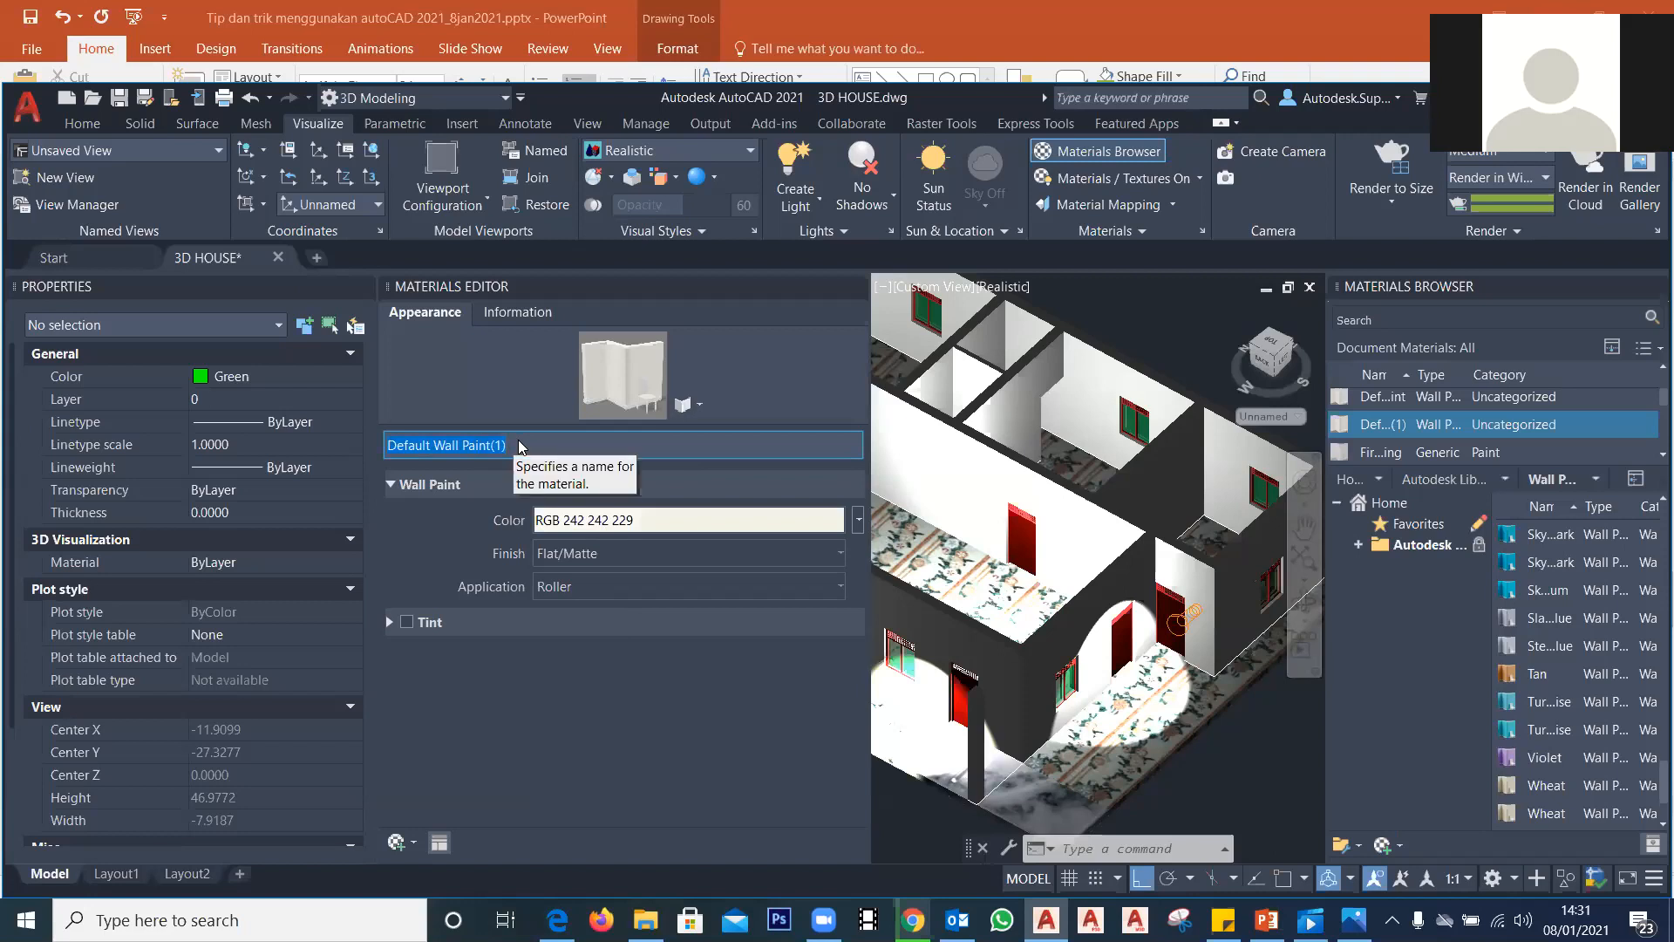
pyautogui.write('Web')
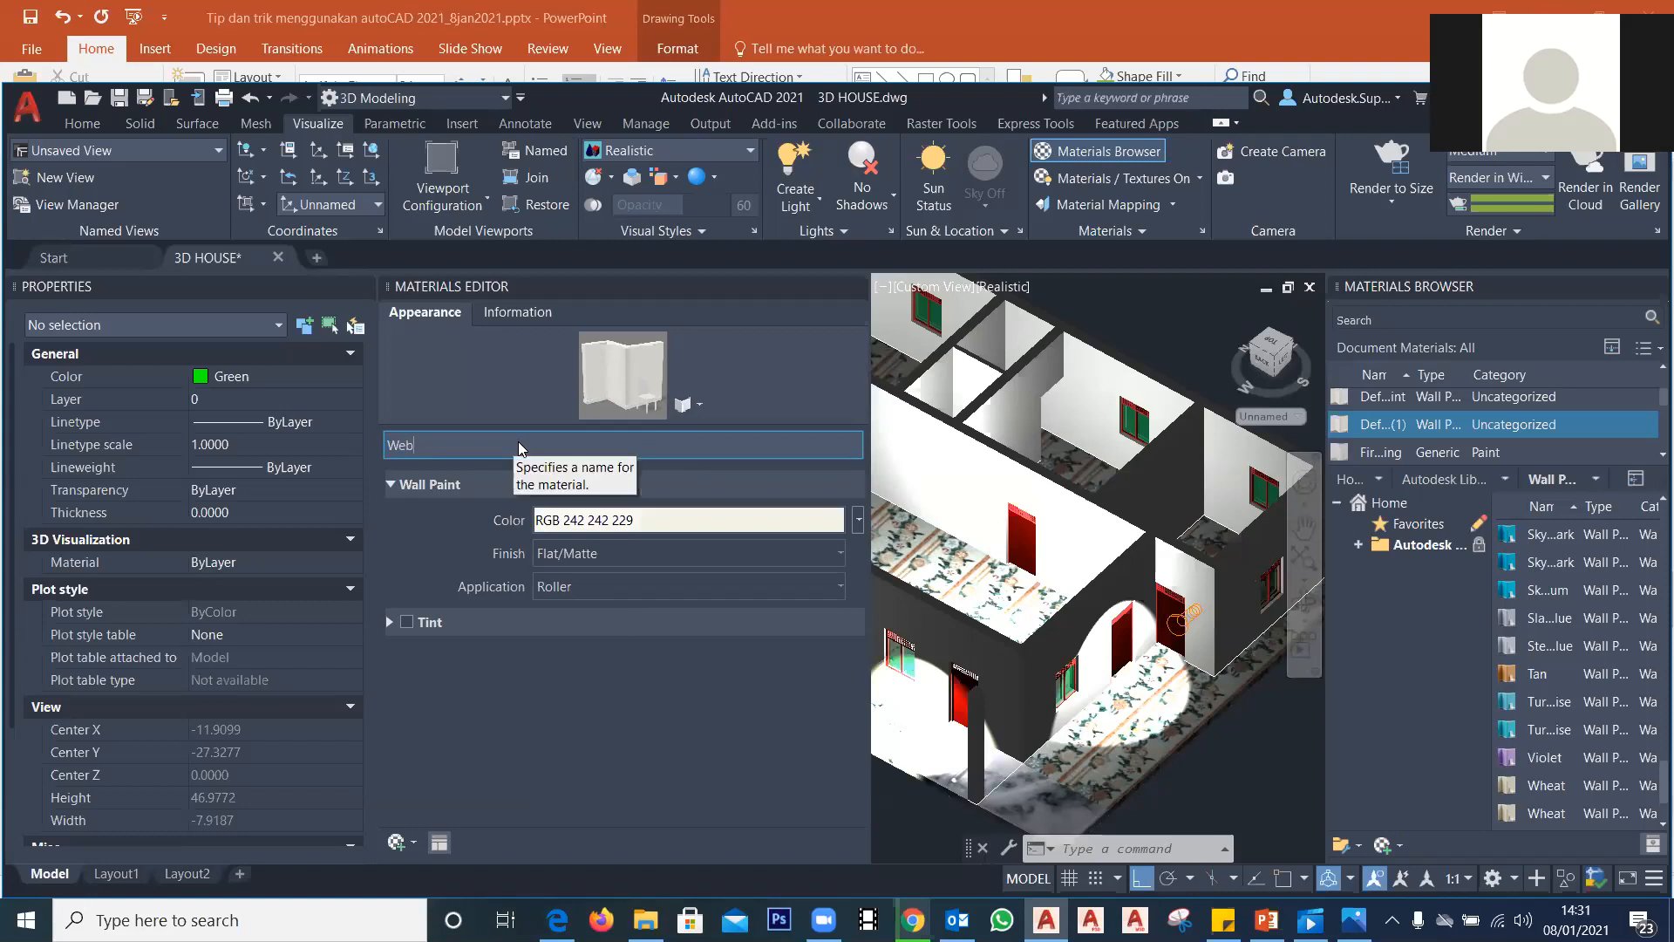
pyautogui.press('BackSpace')
pyautogui.press('BackSpace')
pyautogui.press('BackSpace')
pyautogui.write('Tes')
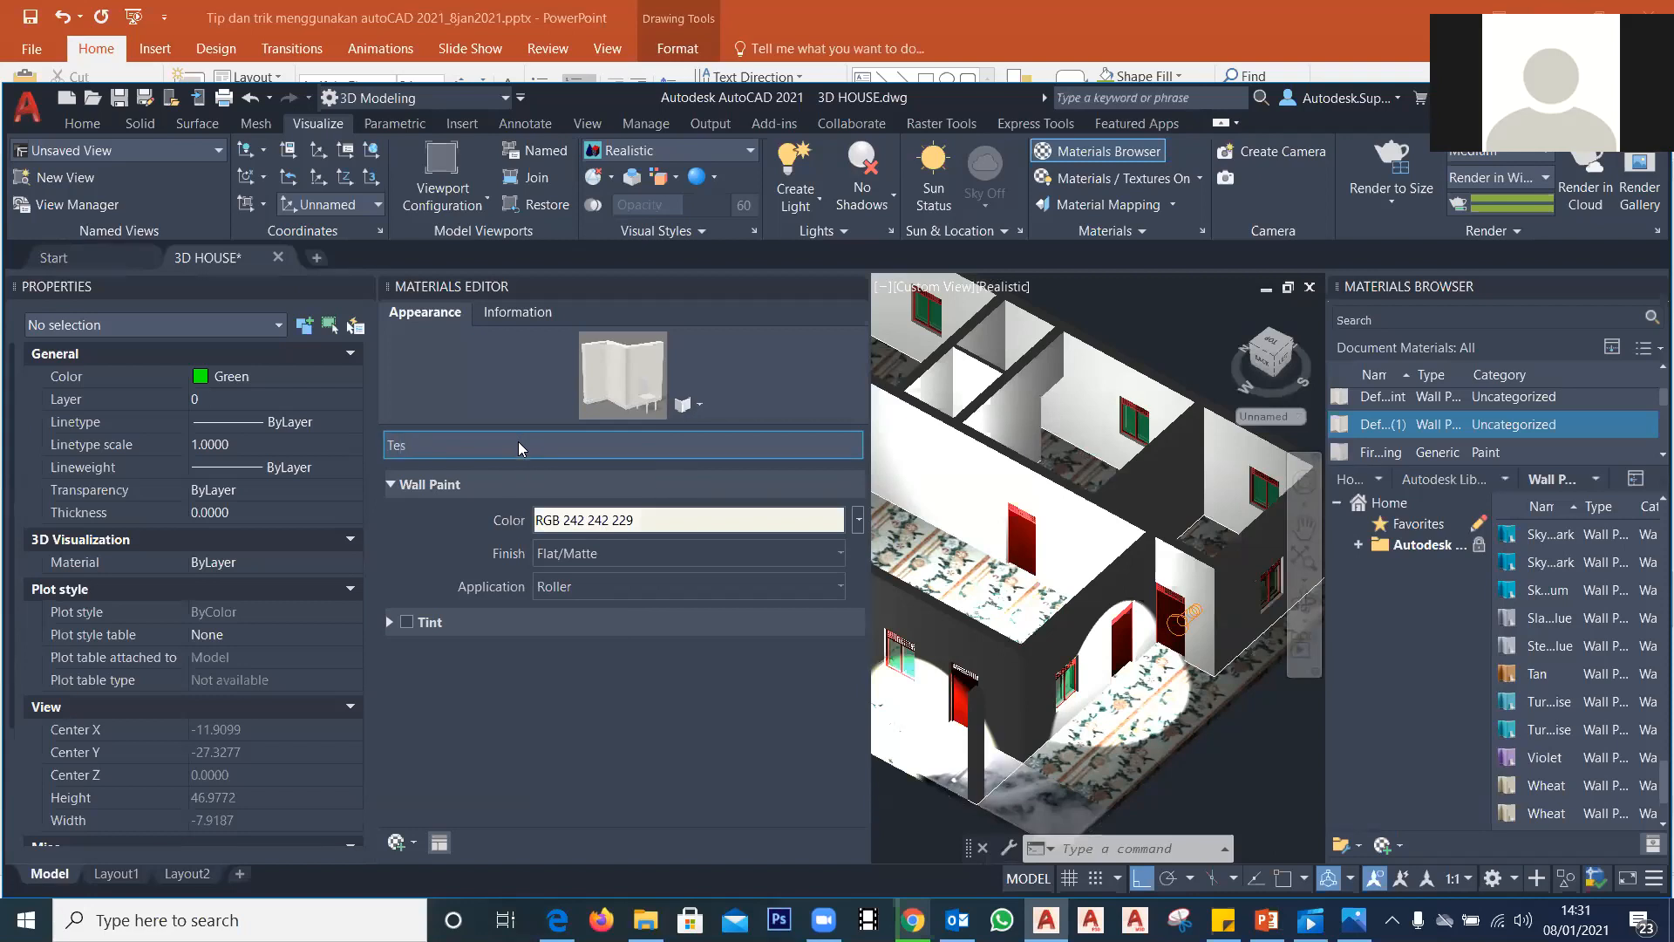
# Step: Set the wall paint color to RGB 218,218,252 and rename the material Biru
pyautogui.click(708, 519)
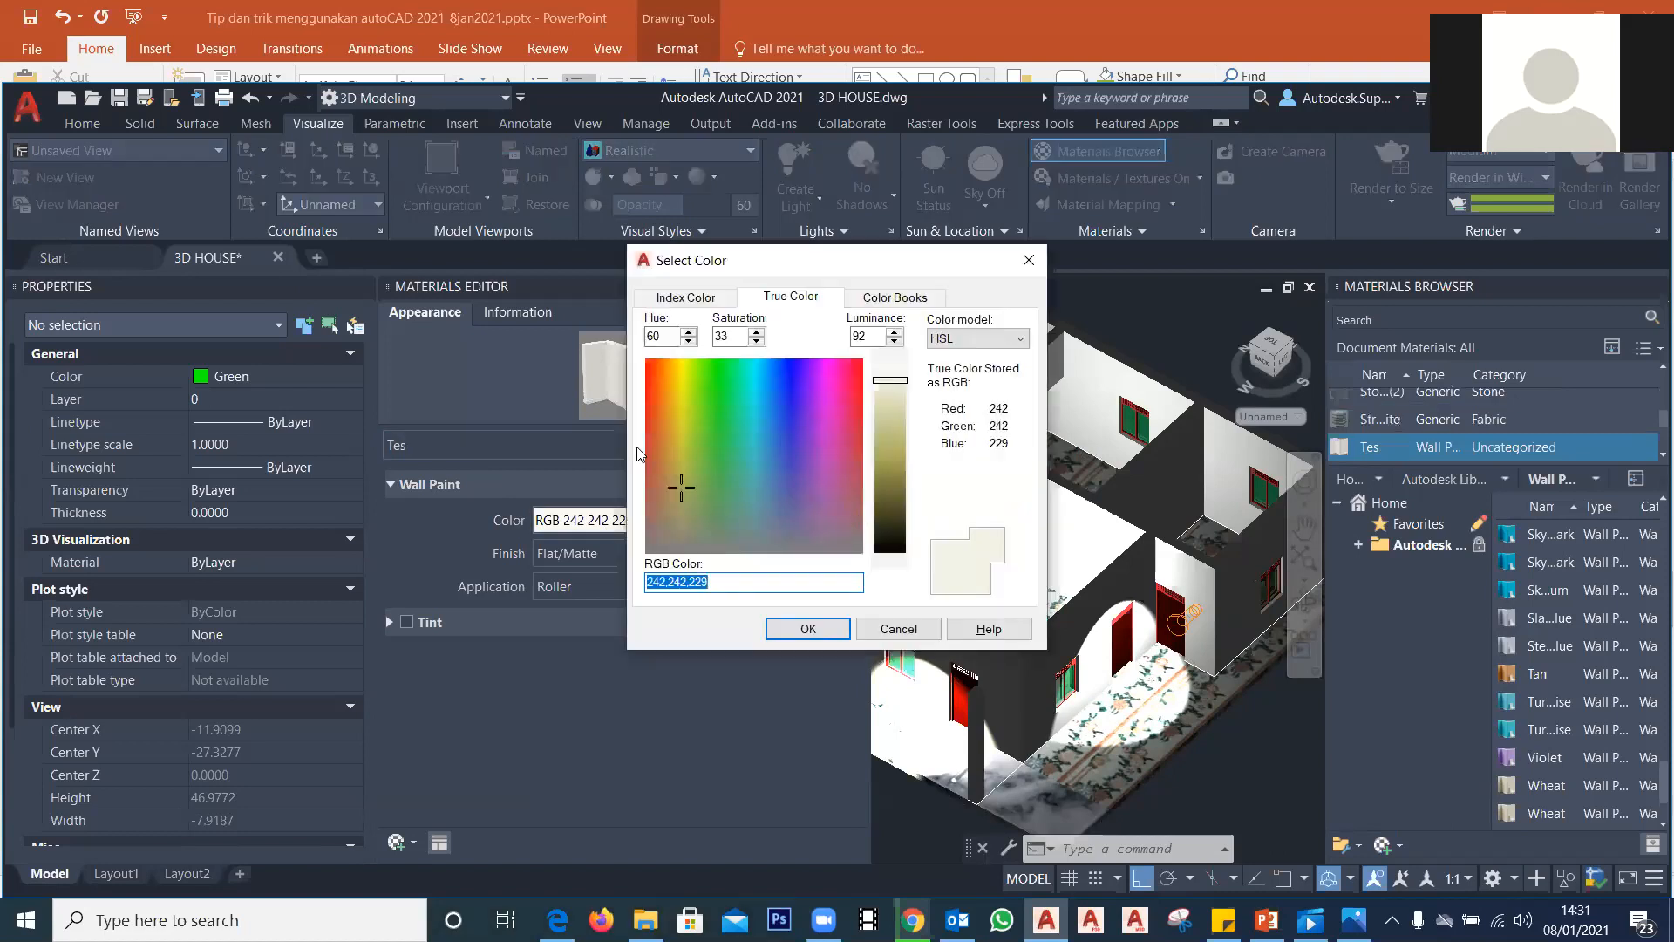
pyautogui.click(790, 389)
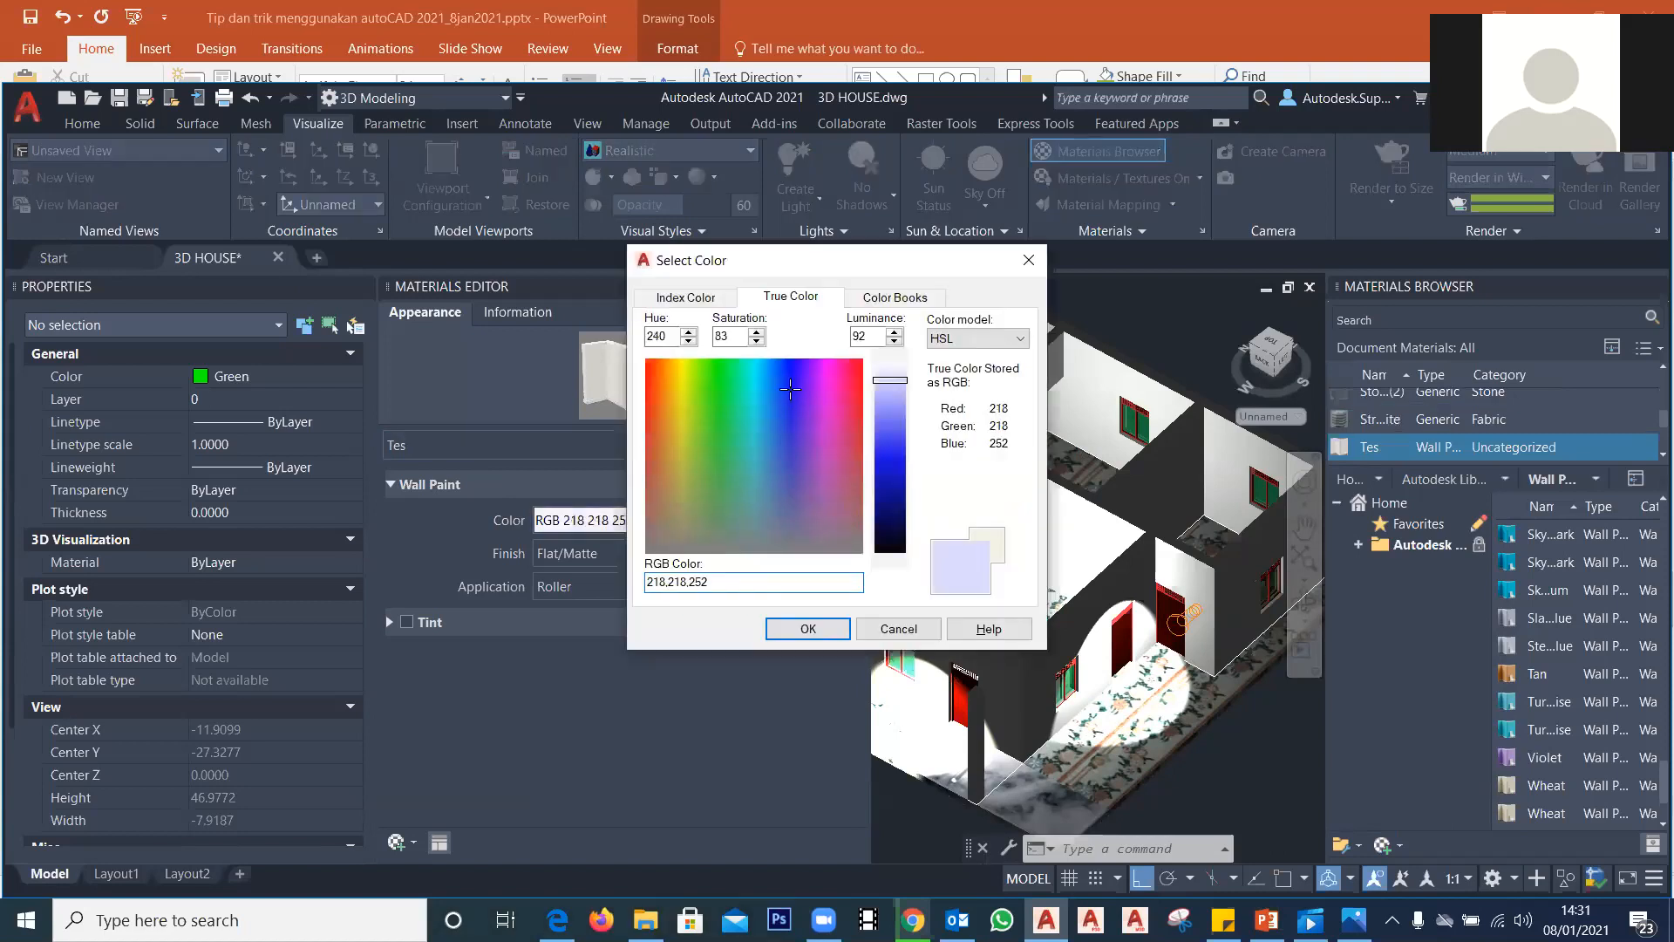
pyautogui.click(808, 629)
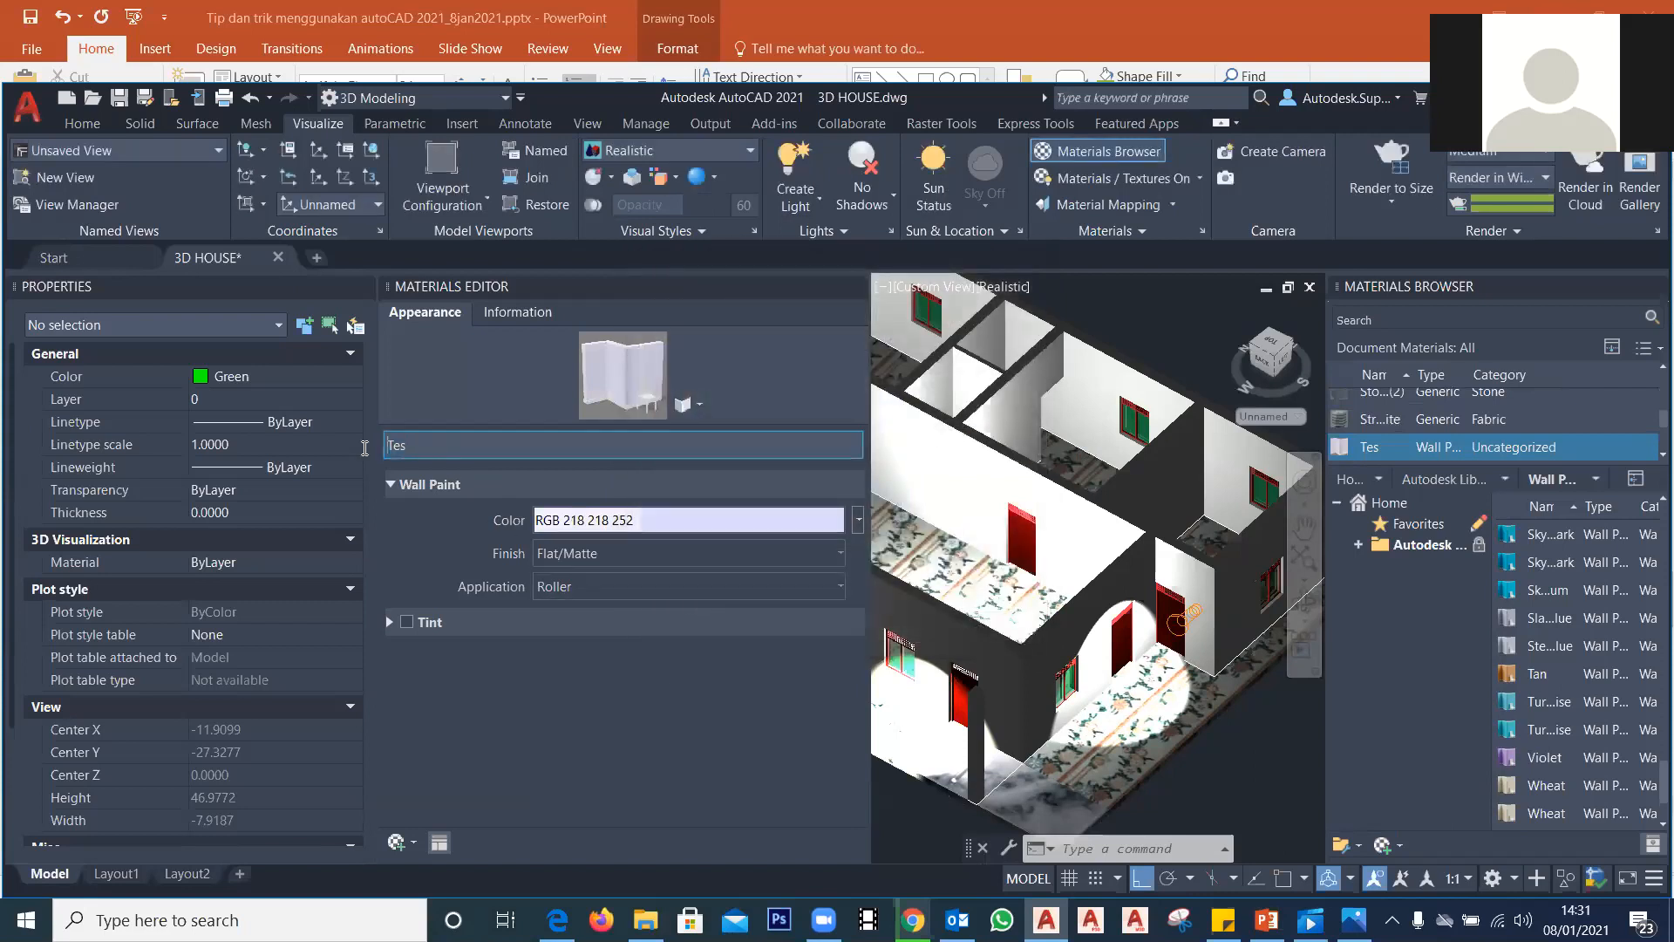
pyautogui.doubleClick(404, 446)
pyautogui.press('BackSpace')
pyautogui.write('Biru')
# Step: Expand the tint properties of the Biru material and try the tint on and off
pyautogui.click(390, 624)
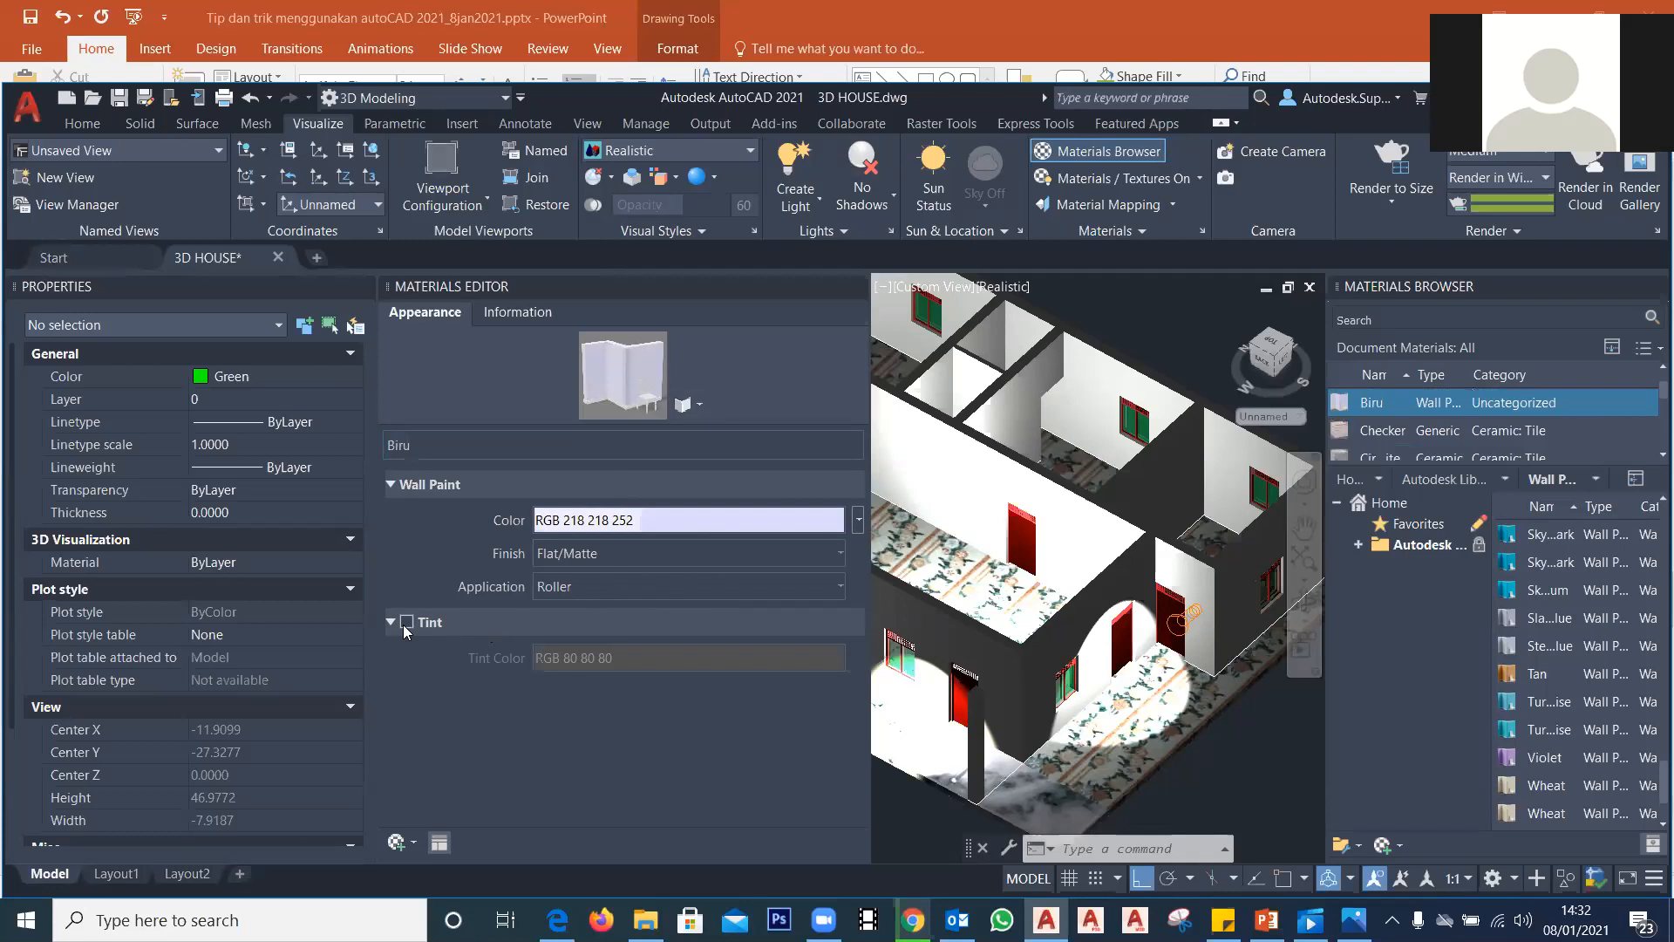
pyautogui.click(411, 625)
pyautogui.click(413, 625)
pyautogui.click(410, 622)
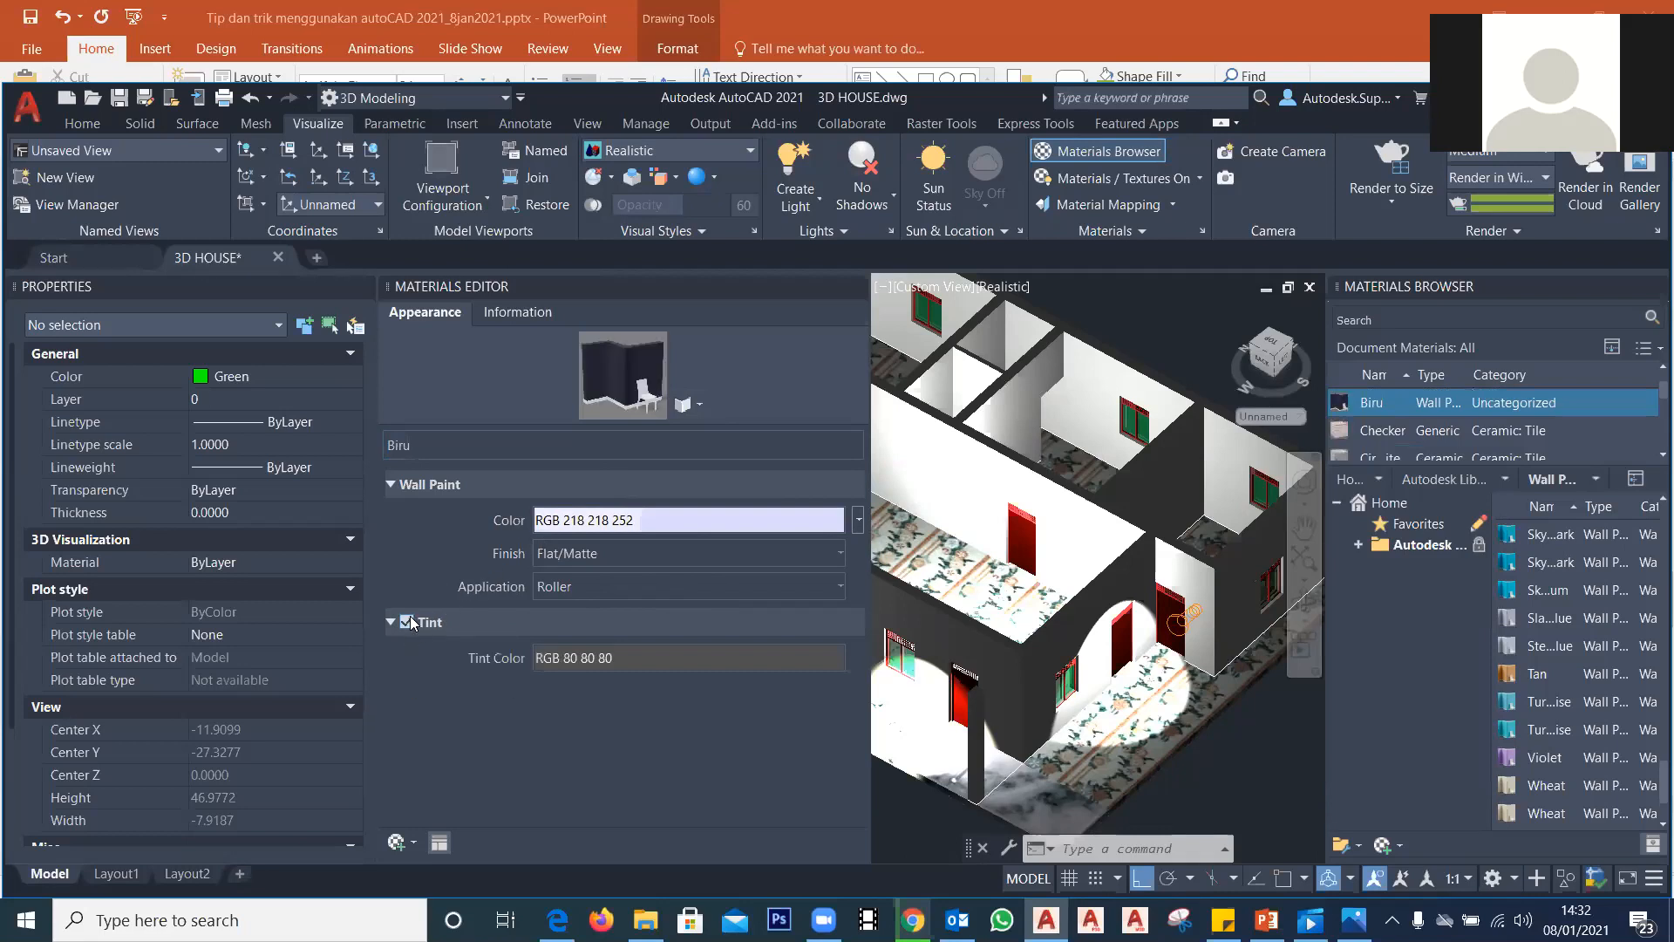
pyautogui.click(412, 623)
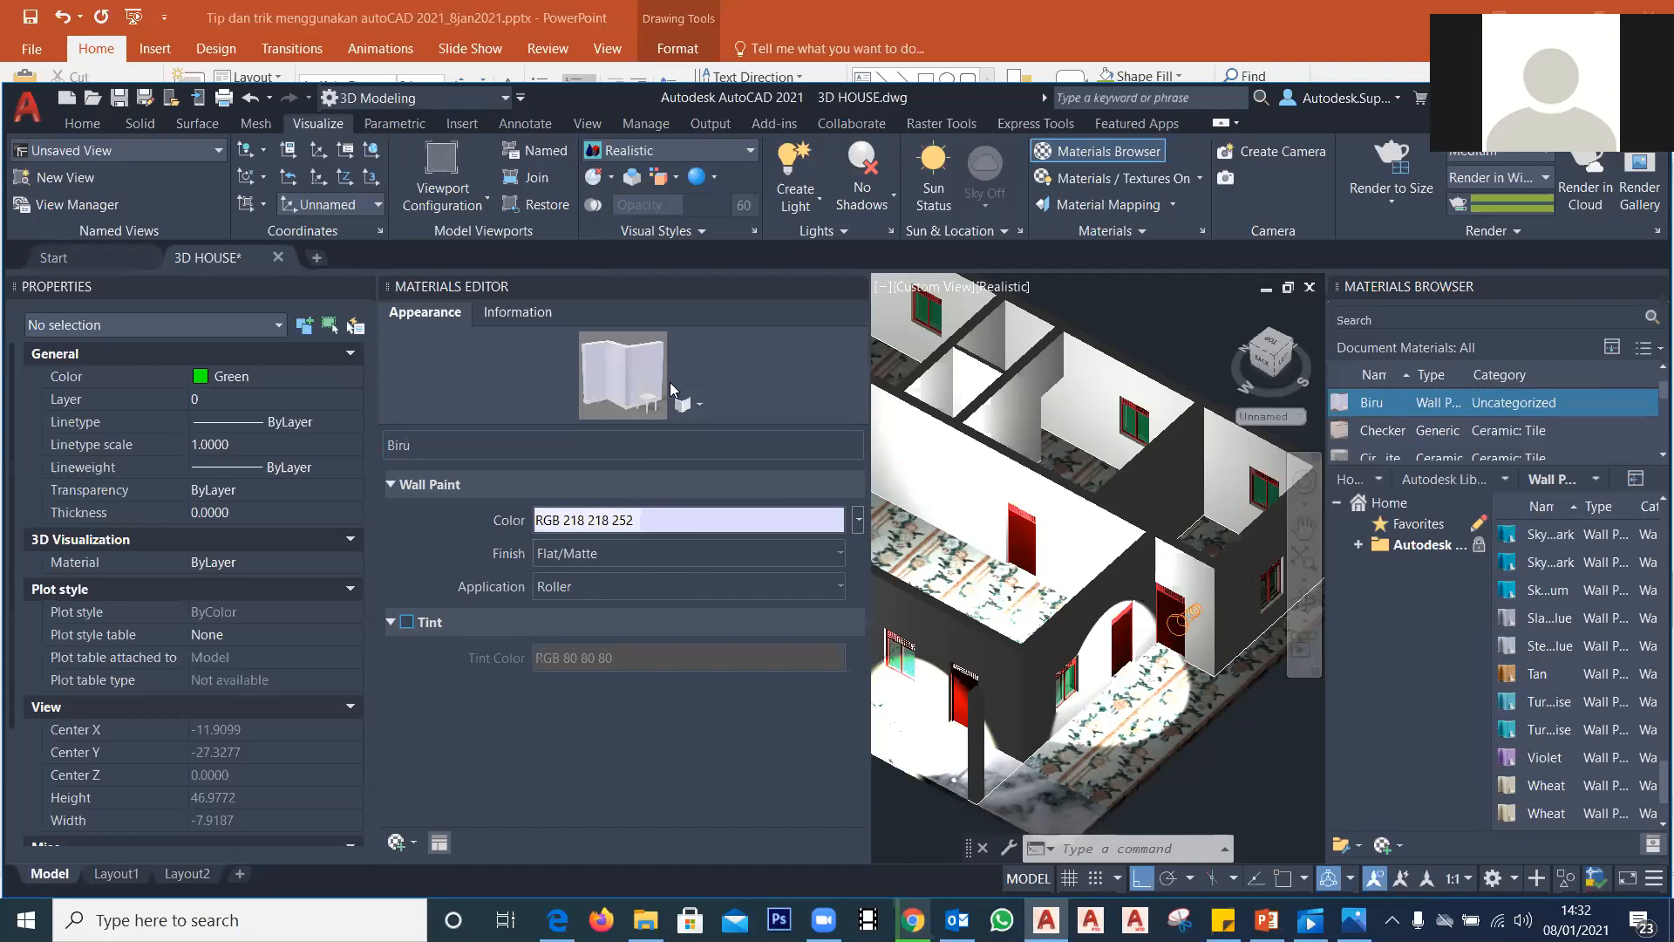
# Step: Check the Biru material's application and finish choices and its name, description and keywords
pyautogui.click(766, 581)
pyautogui.click(768, 581)
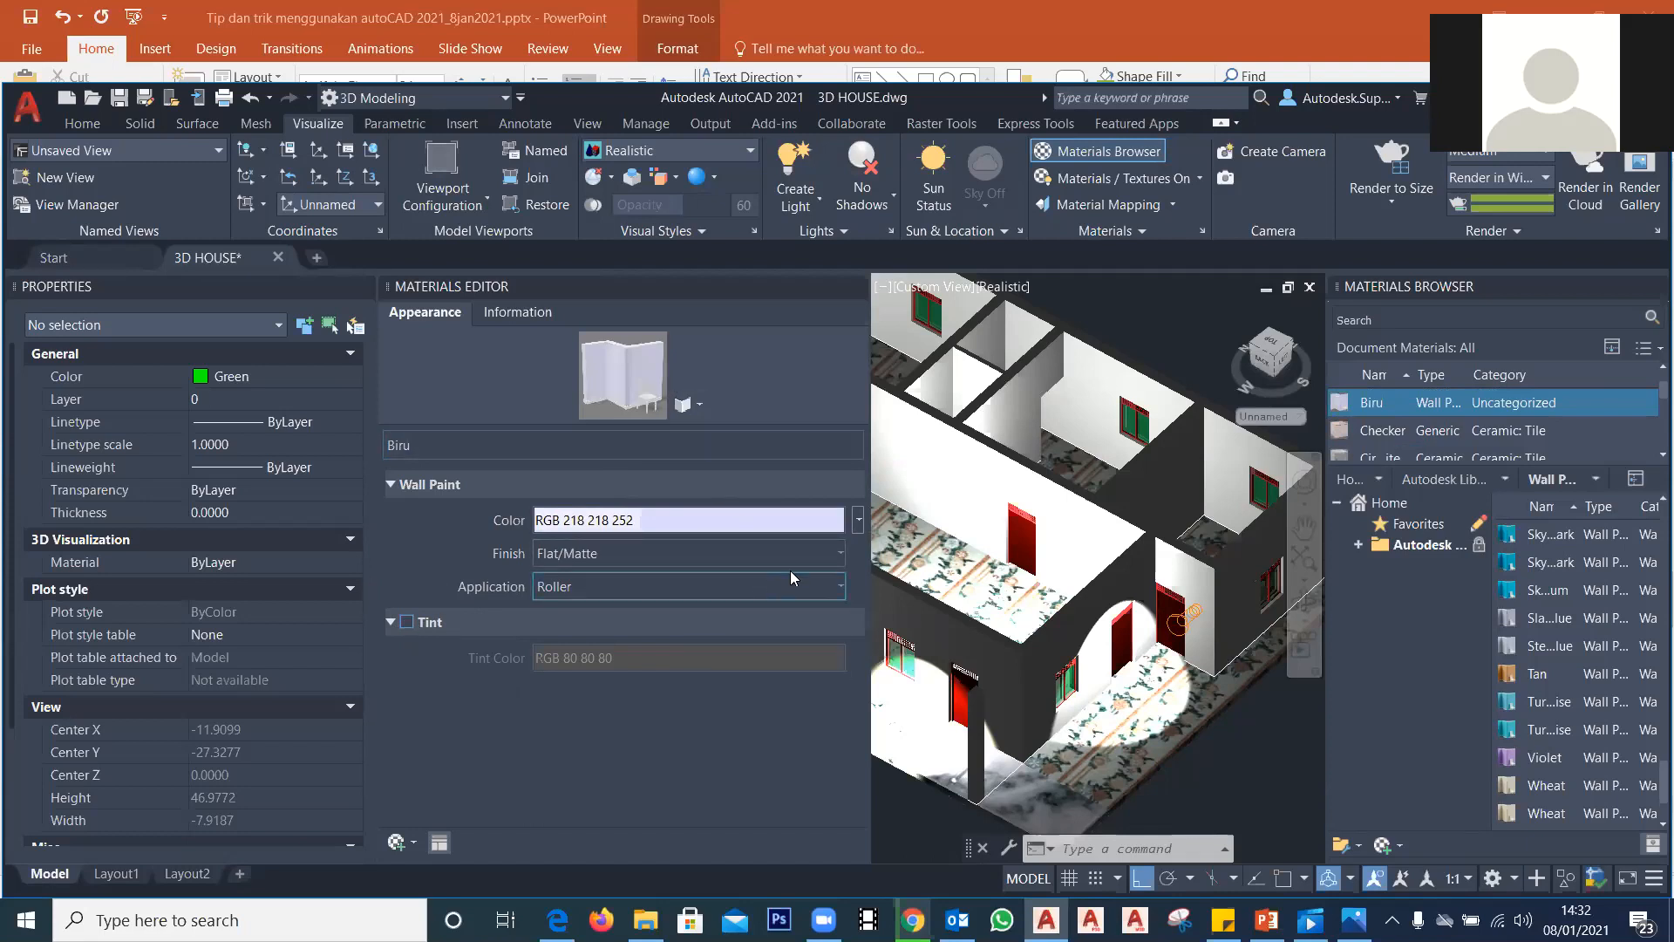
pyautogui.click(816, 557)
pyautogui.click(816, 557)
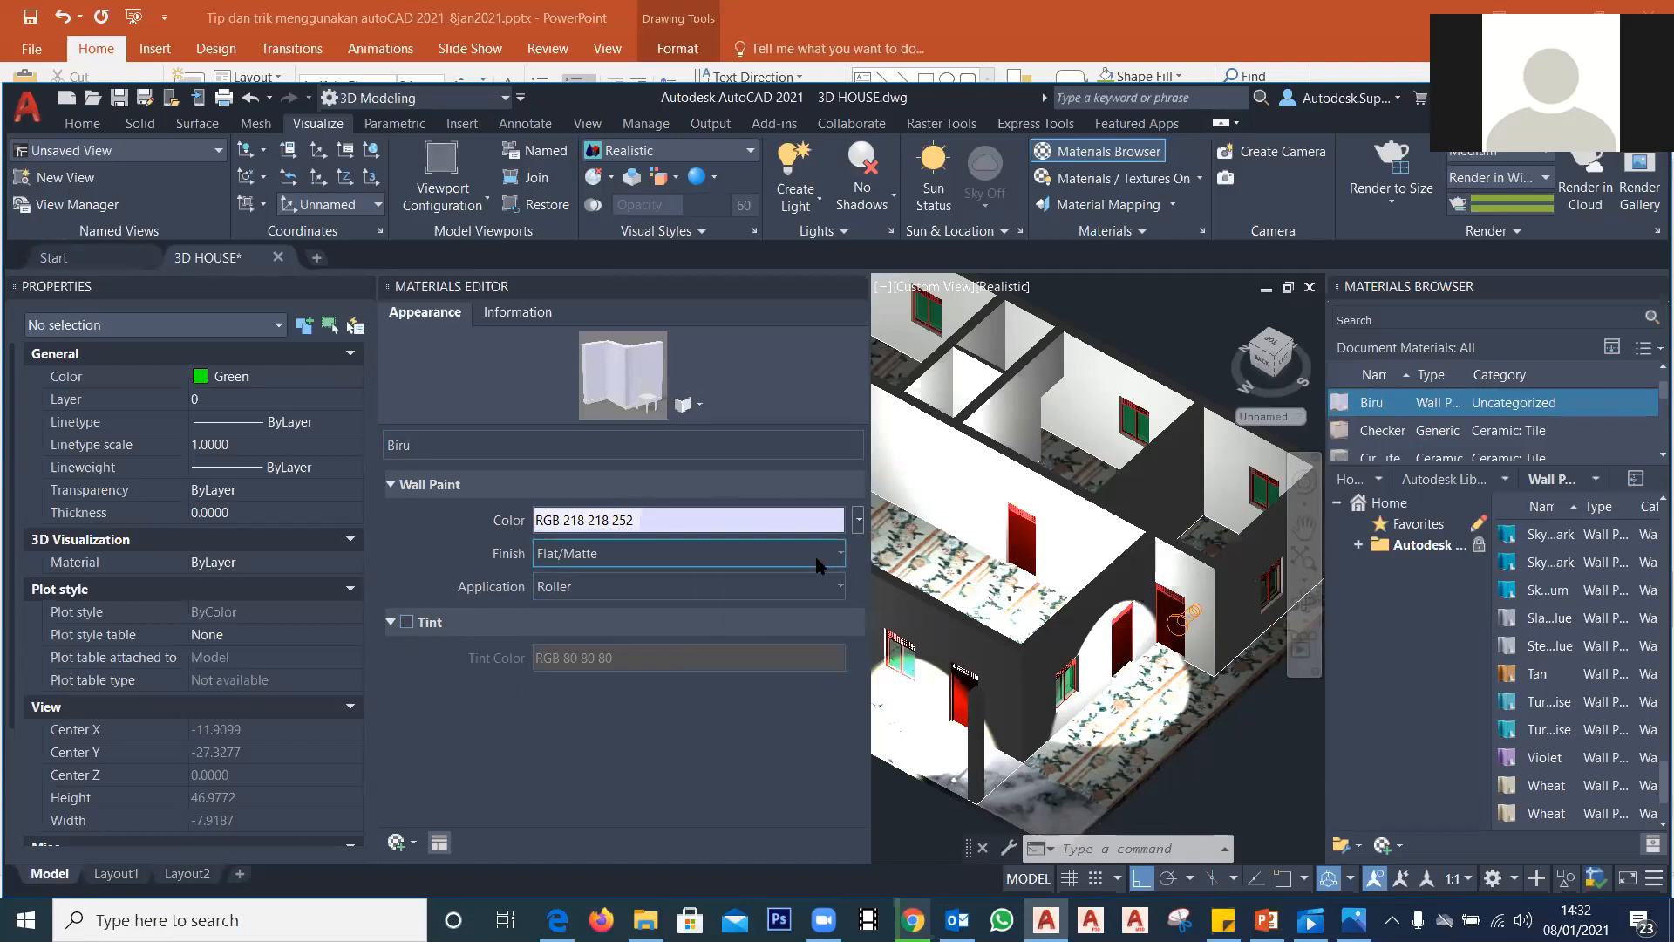
pyautogui.click(499, 312)
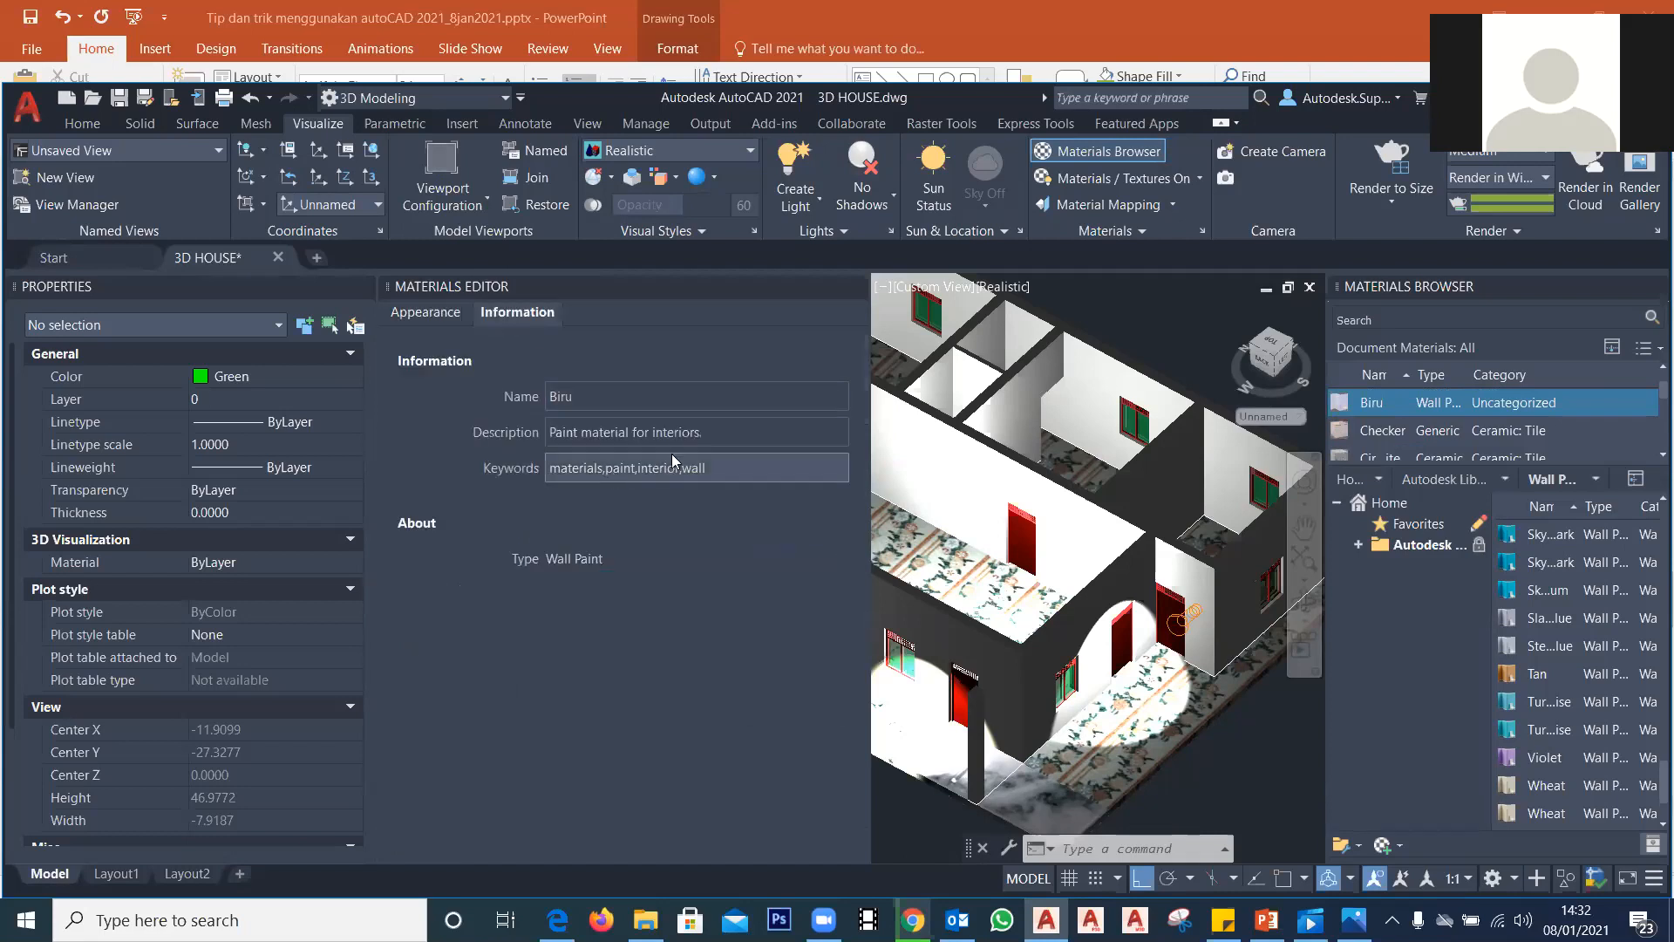
pyautogui.click(422, 315)
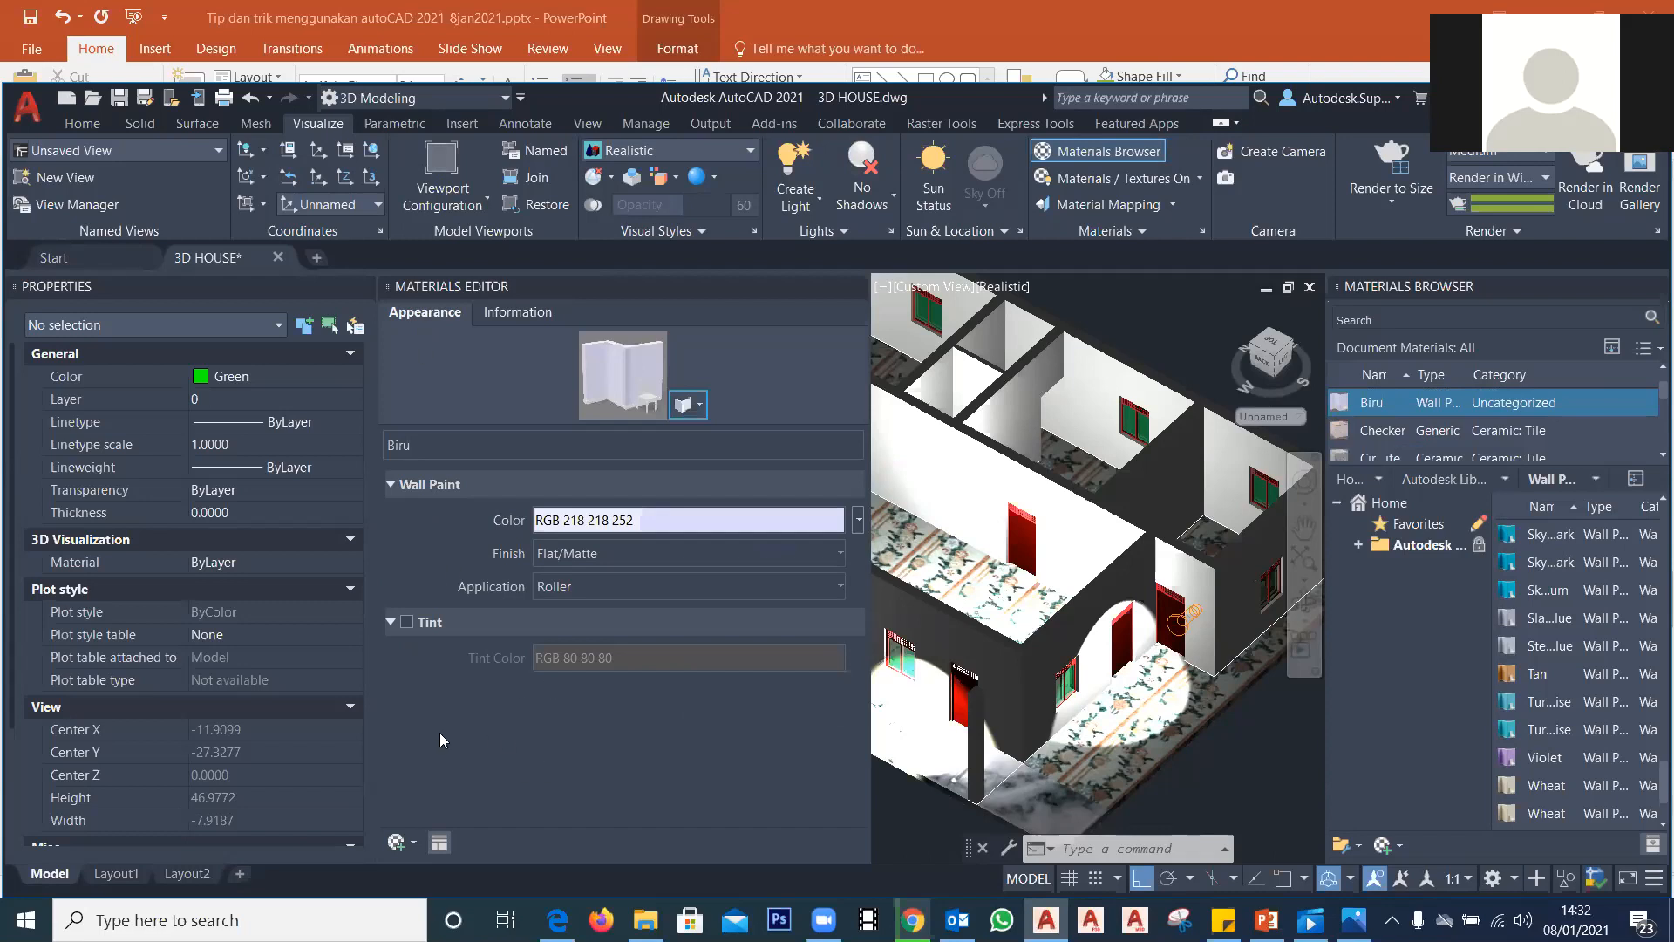
pyautogui.doubleClick(521, 447)
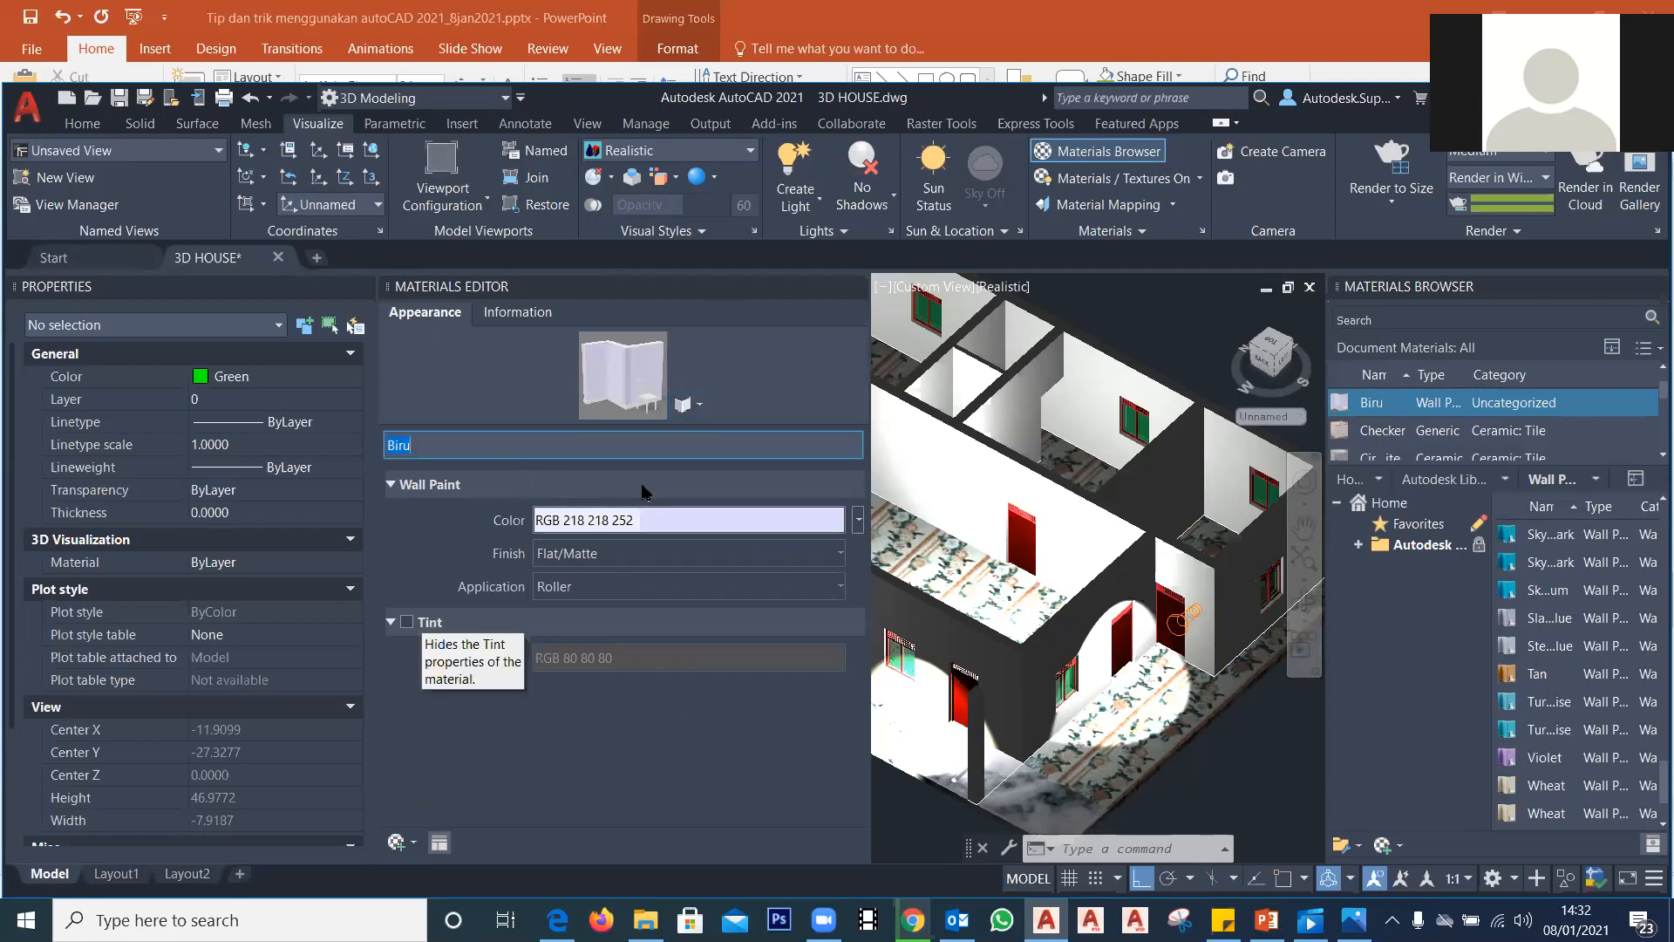
# Step: Try the Sphere preview scene for the Biru material, set it to Cube, and close the materials editor
pyautogui.click(682, 403)
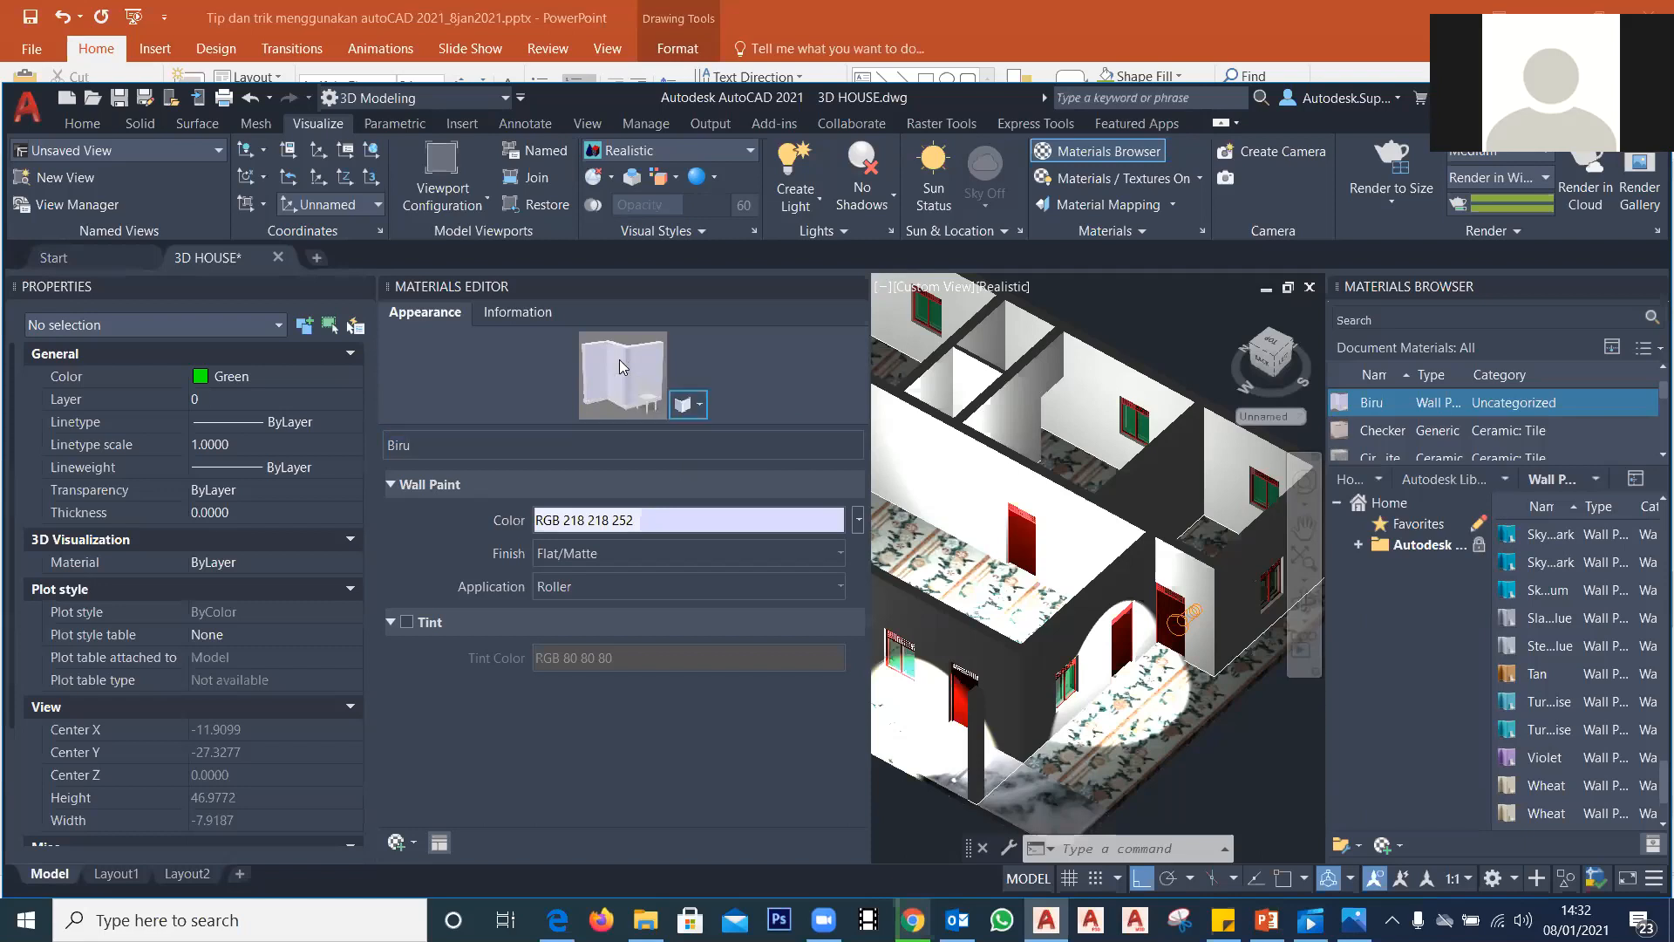
pyautogui.click(692, 406)
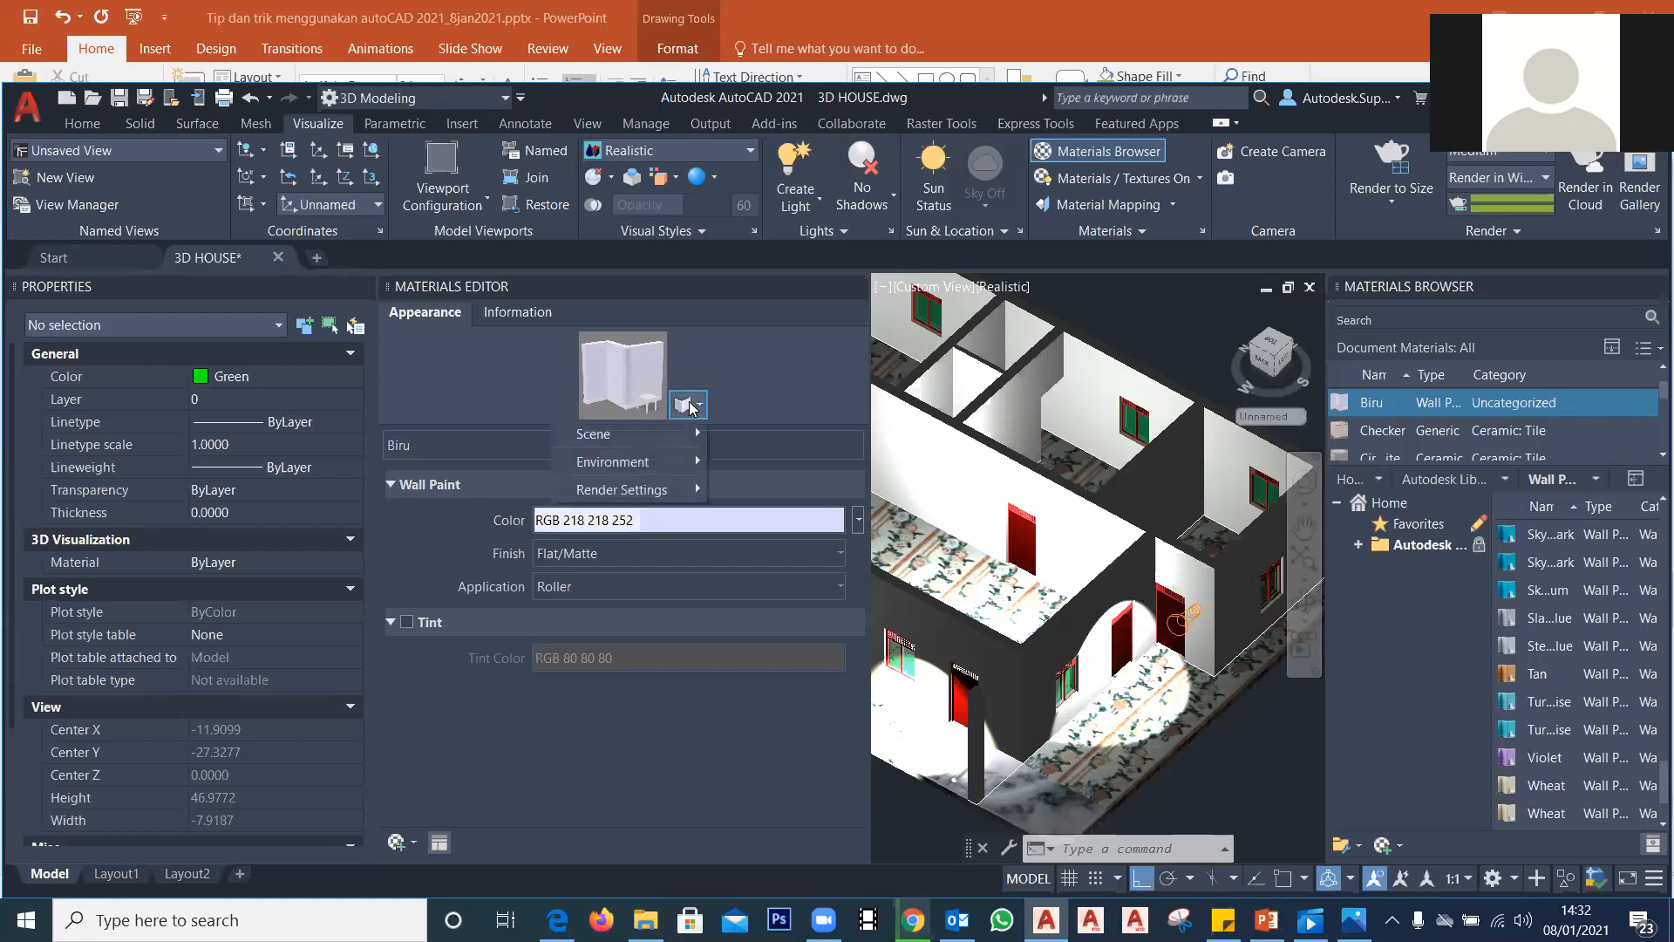
pyautogui.moveTo(661, 436)
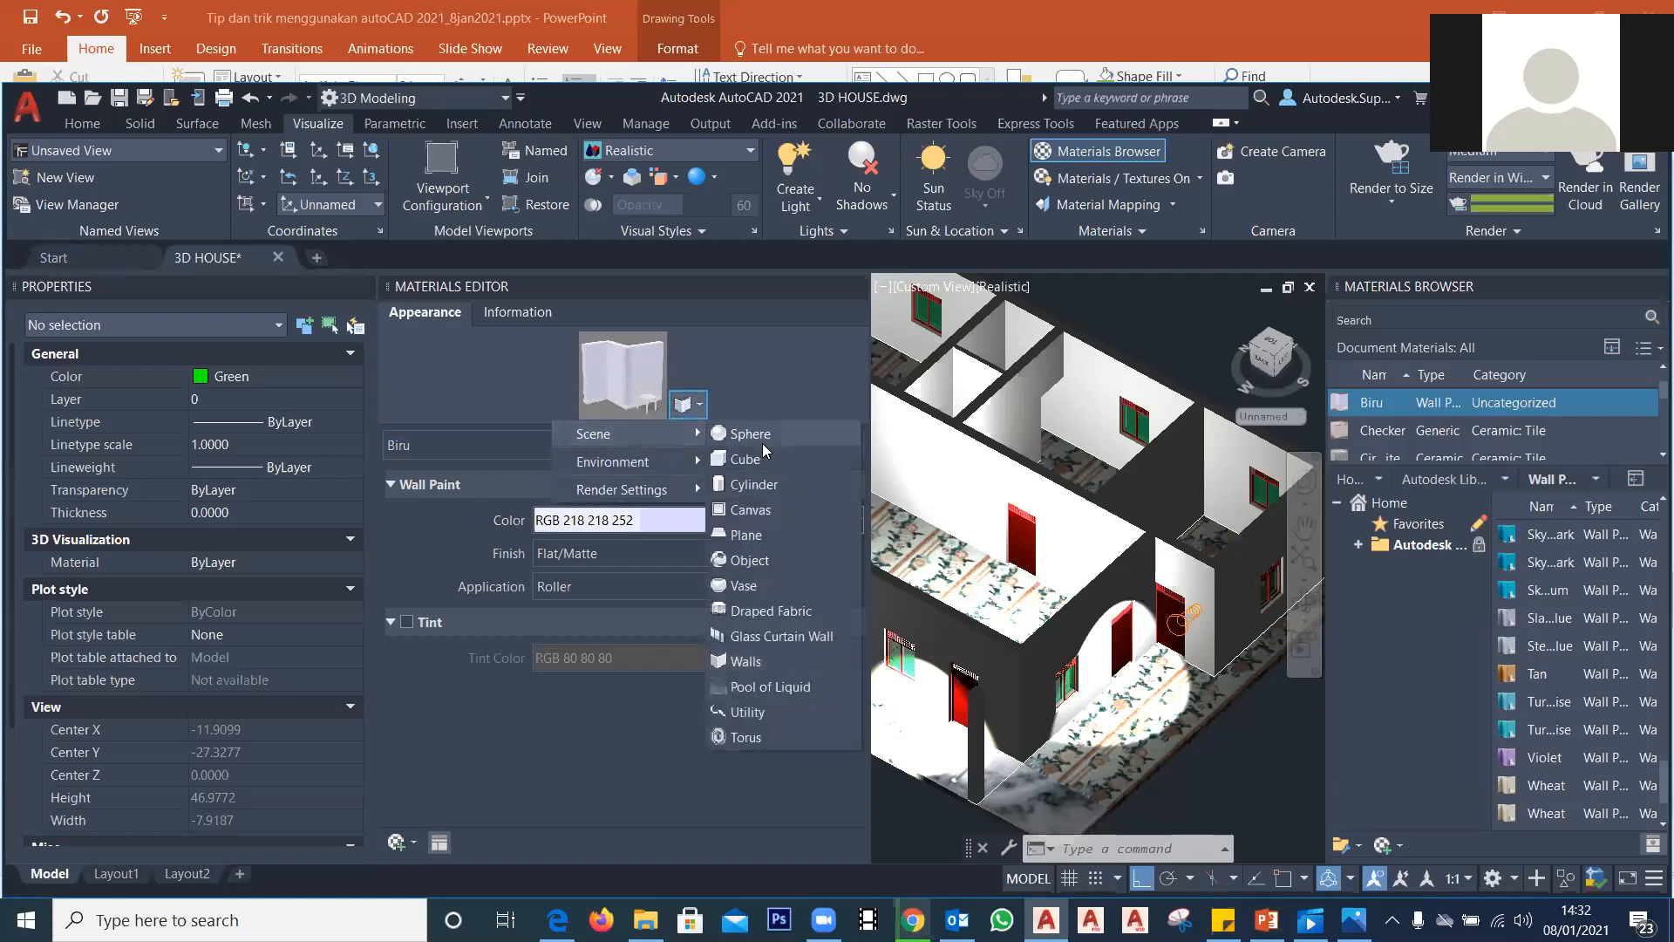
pyautogui.click(748, 435)
pyautogui.click(686, 406)
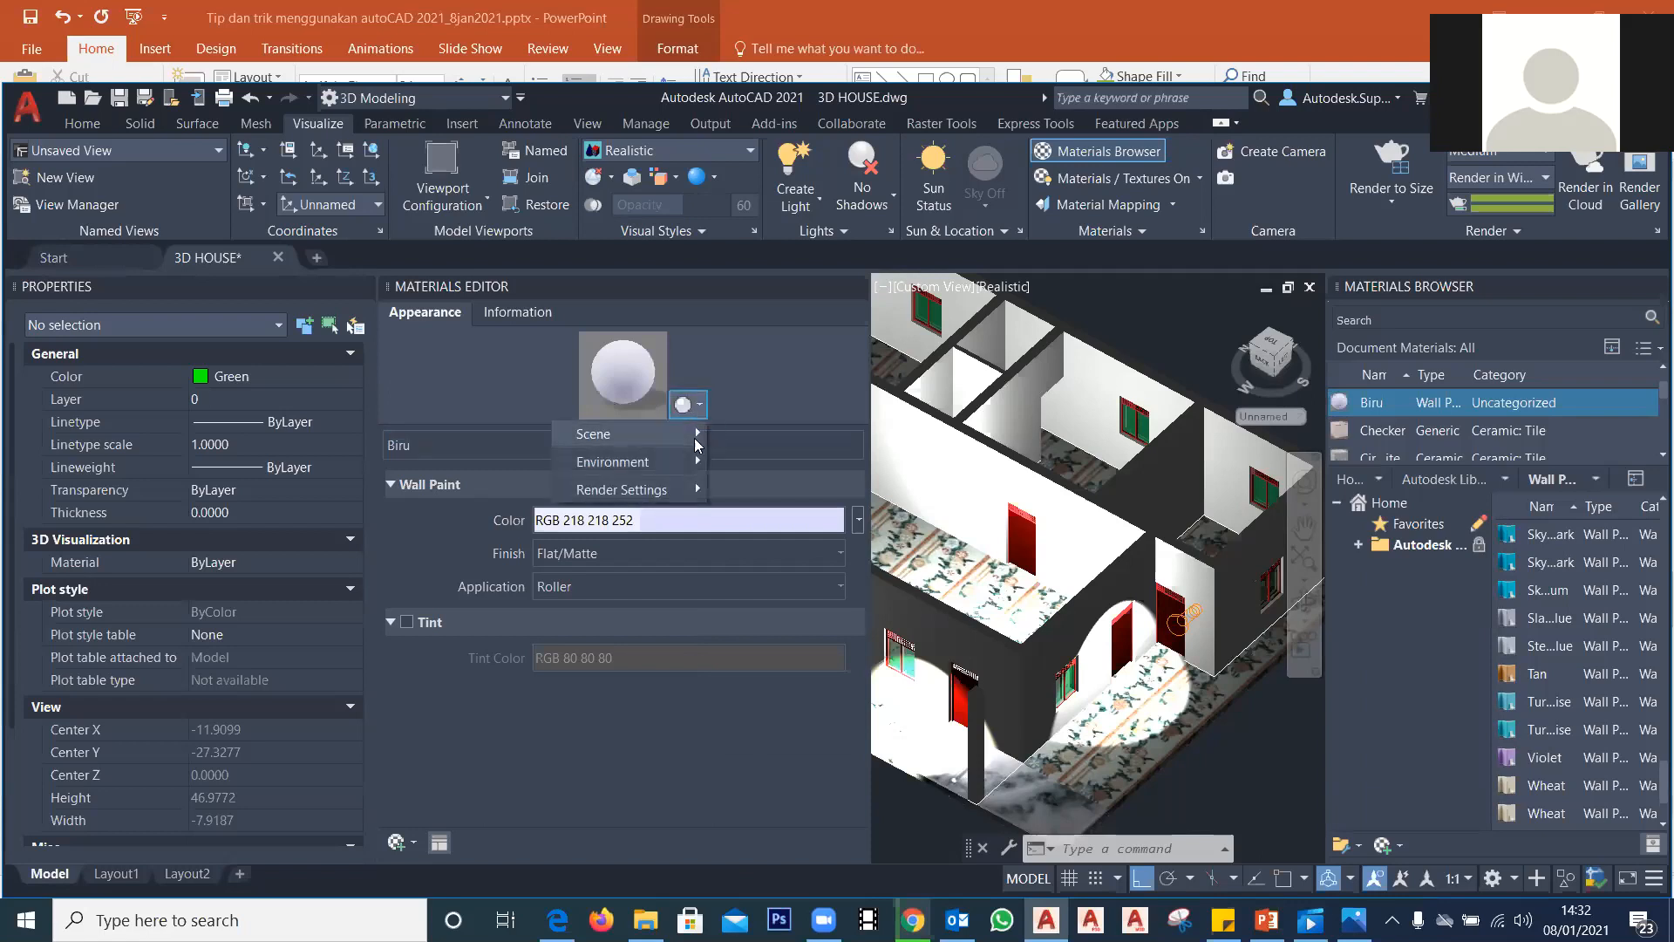
pyautogui.moveTo(694, 438)
pyautogui.click(748, 460)
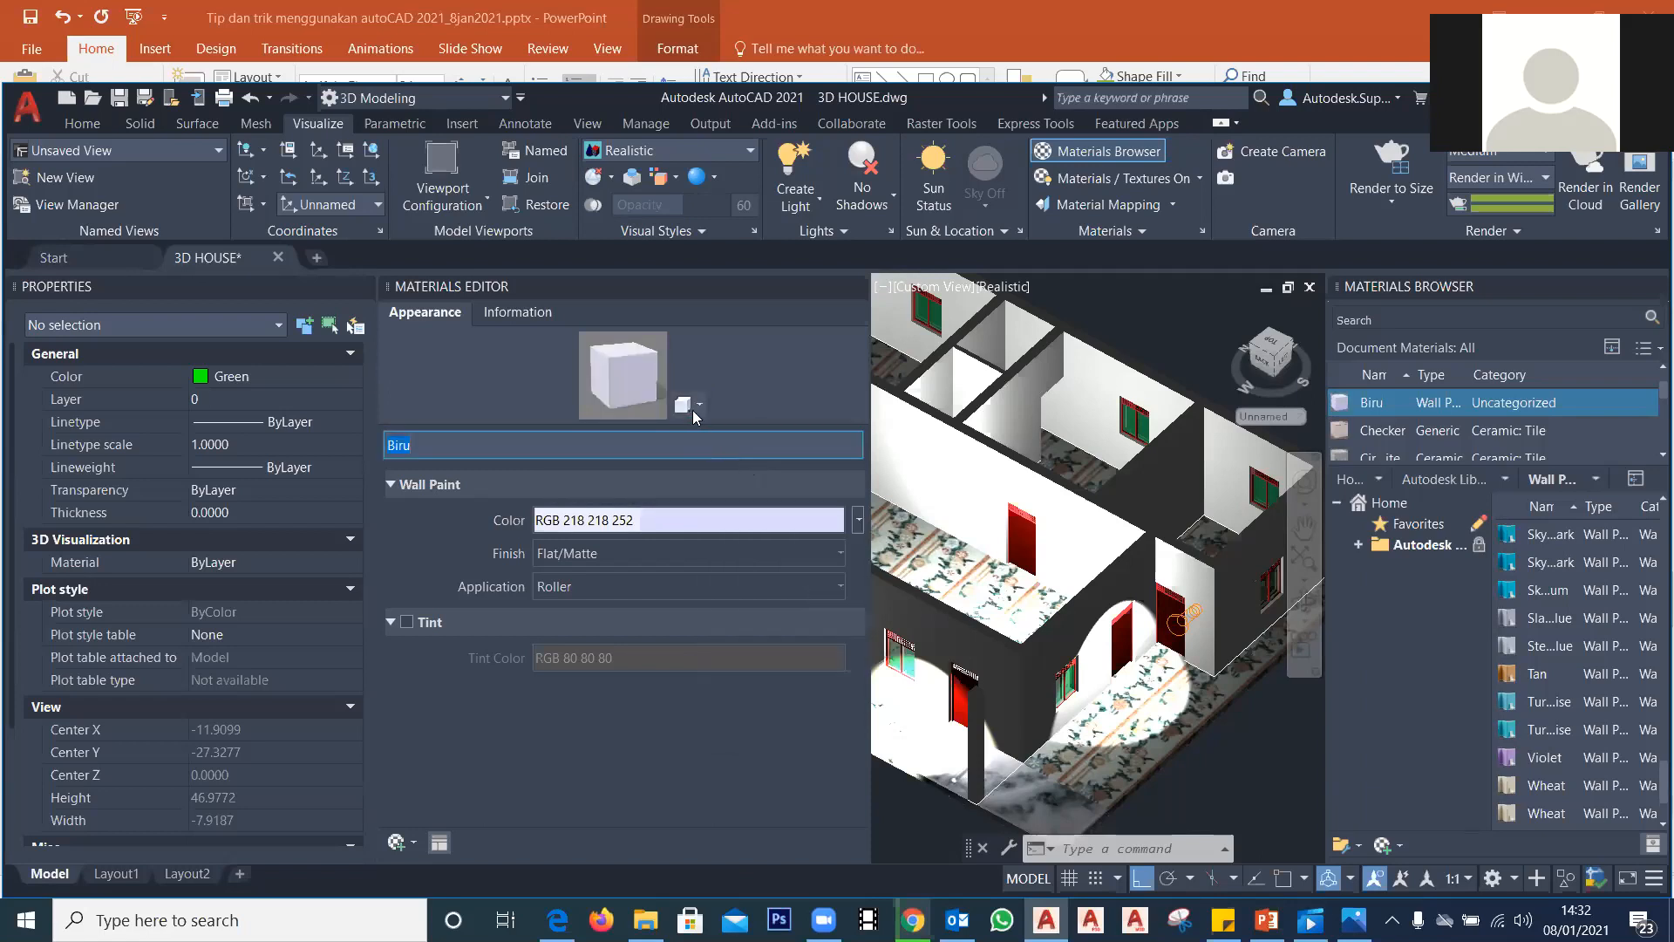
pyautogui.click(692, 406)
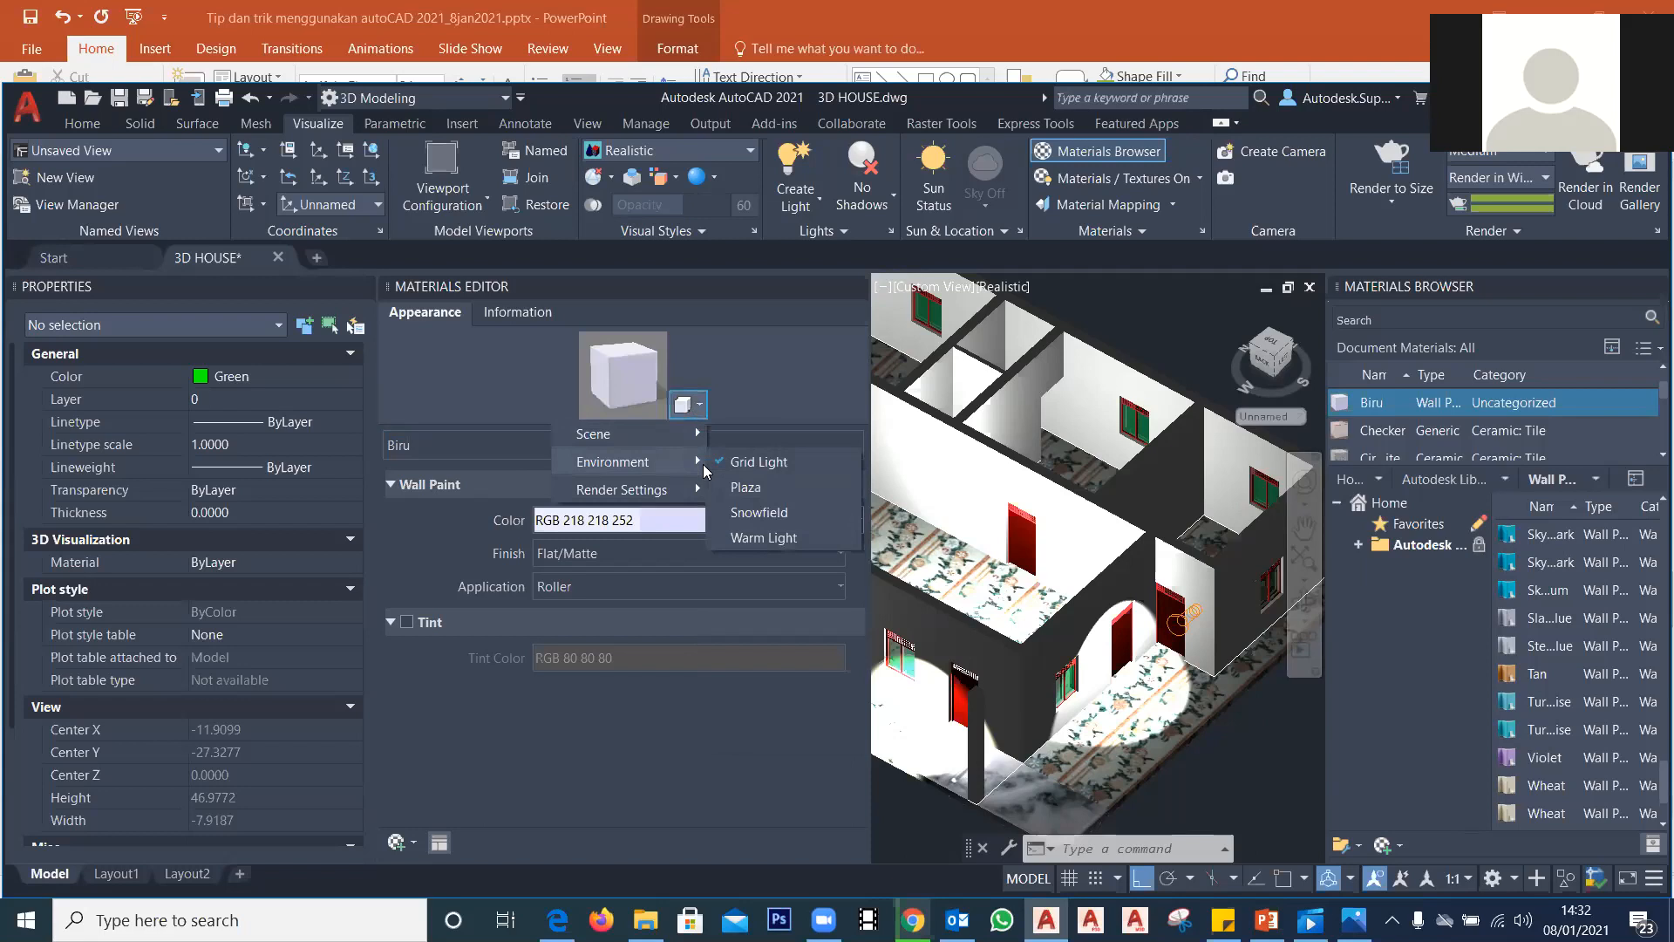
pyautogui.click(757, 398)
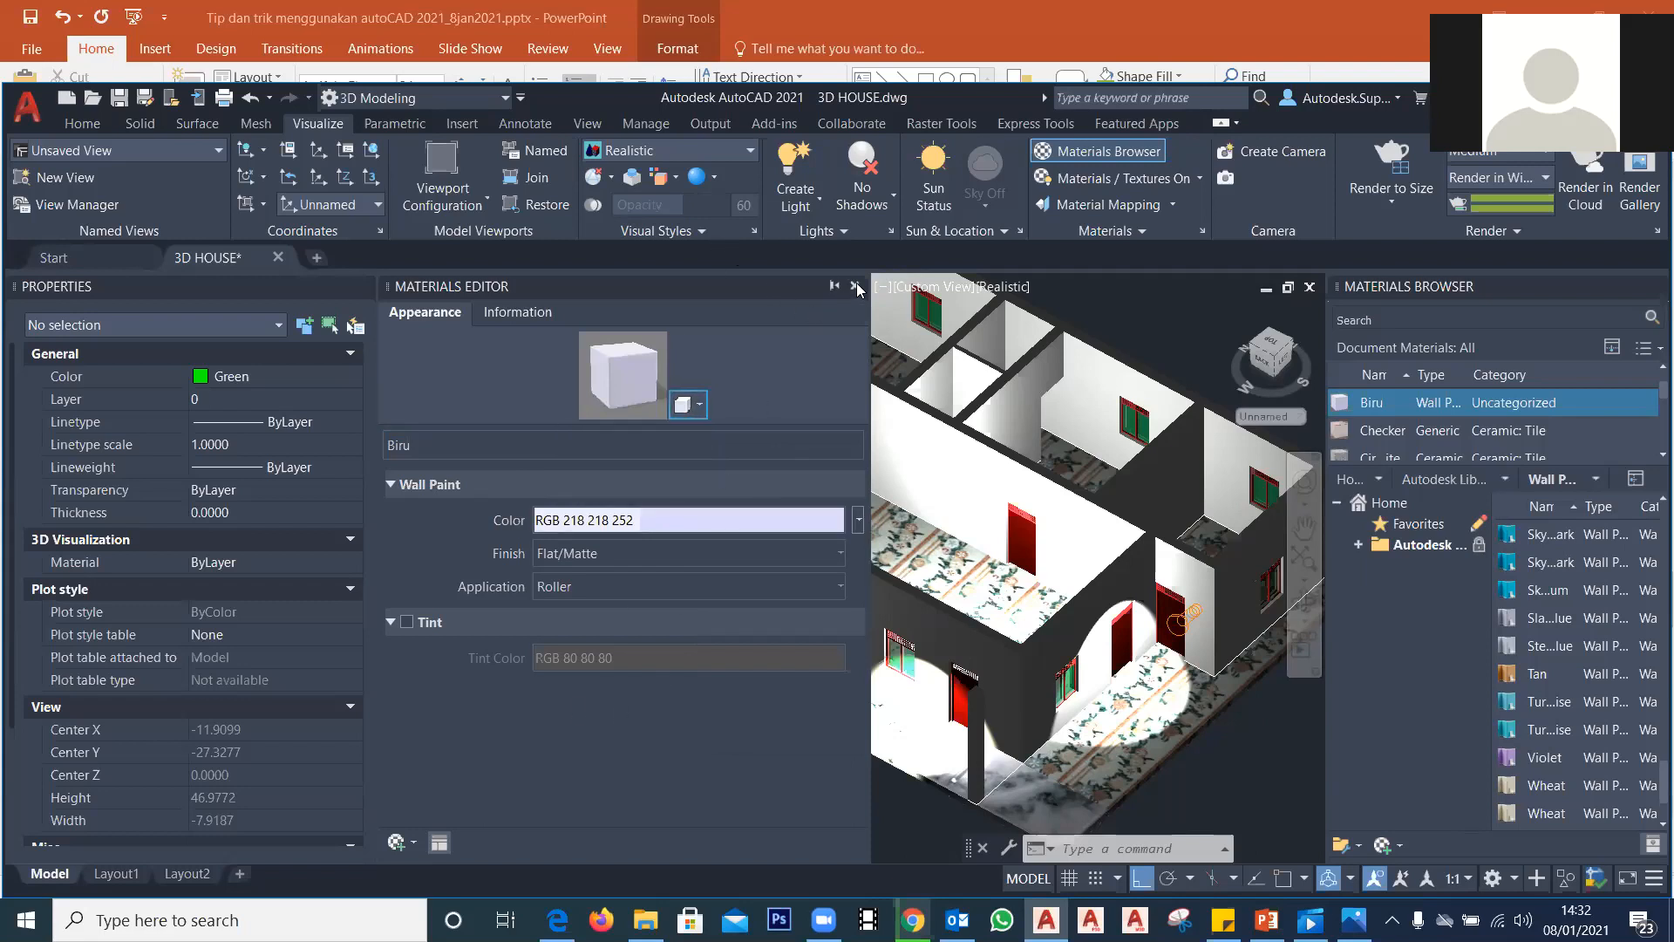
pyautogui.click(855, 286)
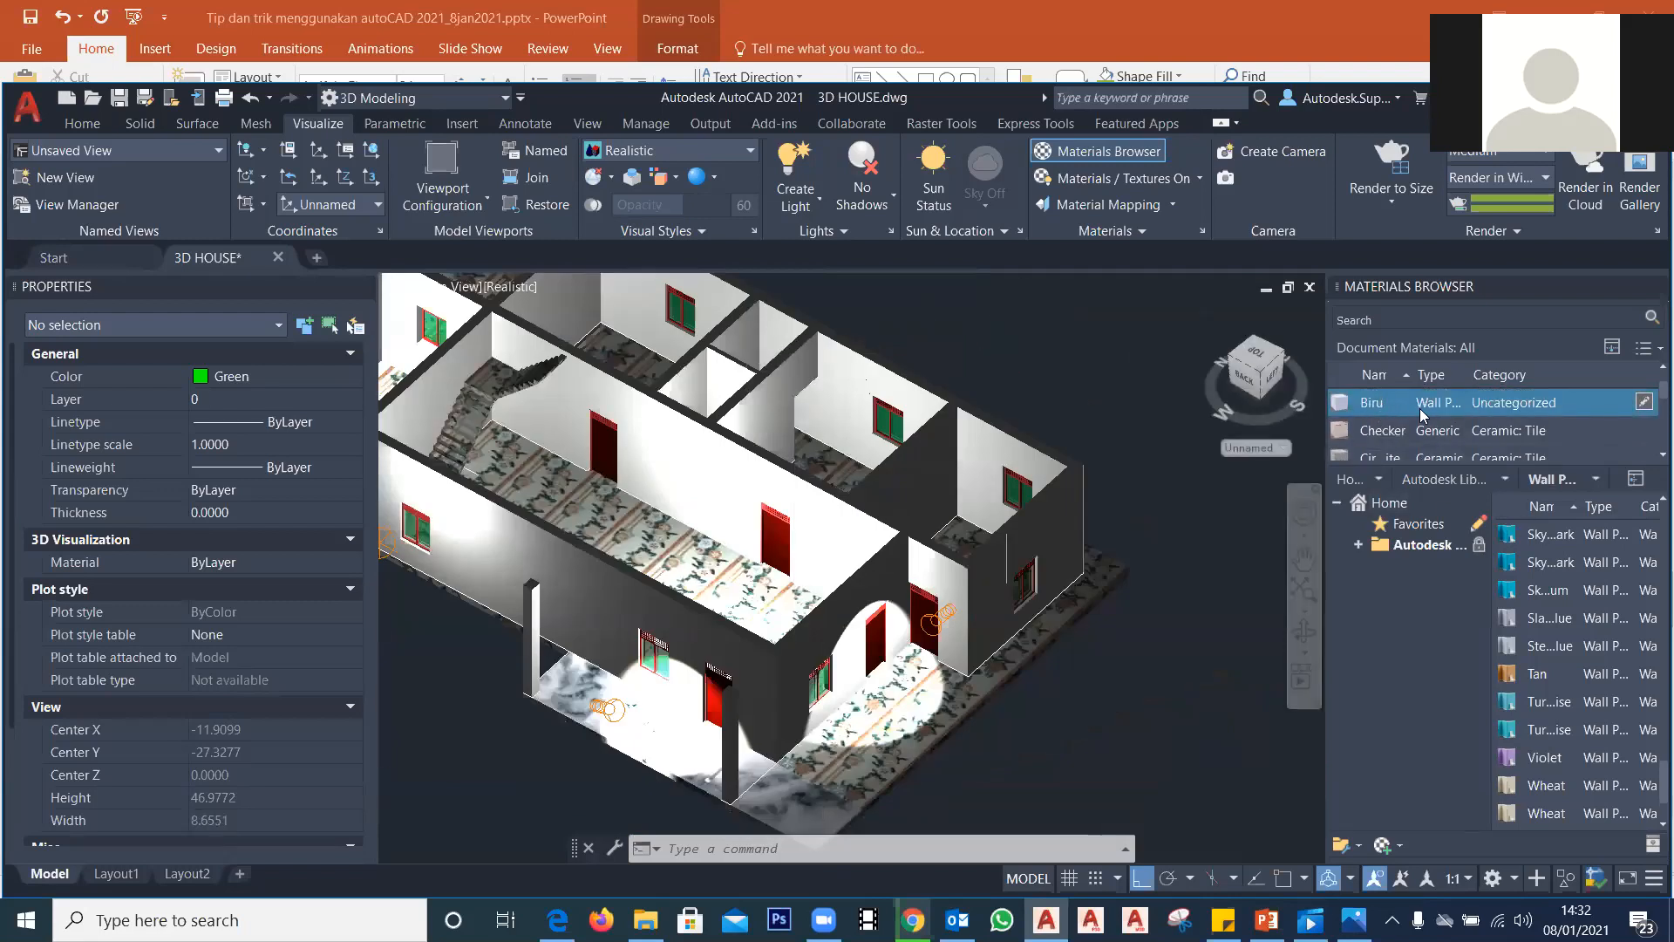
# Step: Apply the Biru material to the house floor and inspect the floor around the arched entrance
pyautogui.moveTo(1401, 407); pyautogui.dragTo(921, 730)
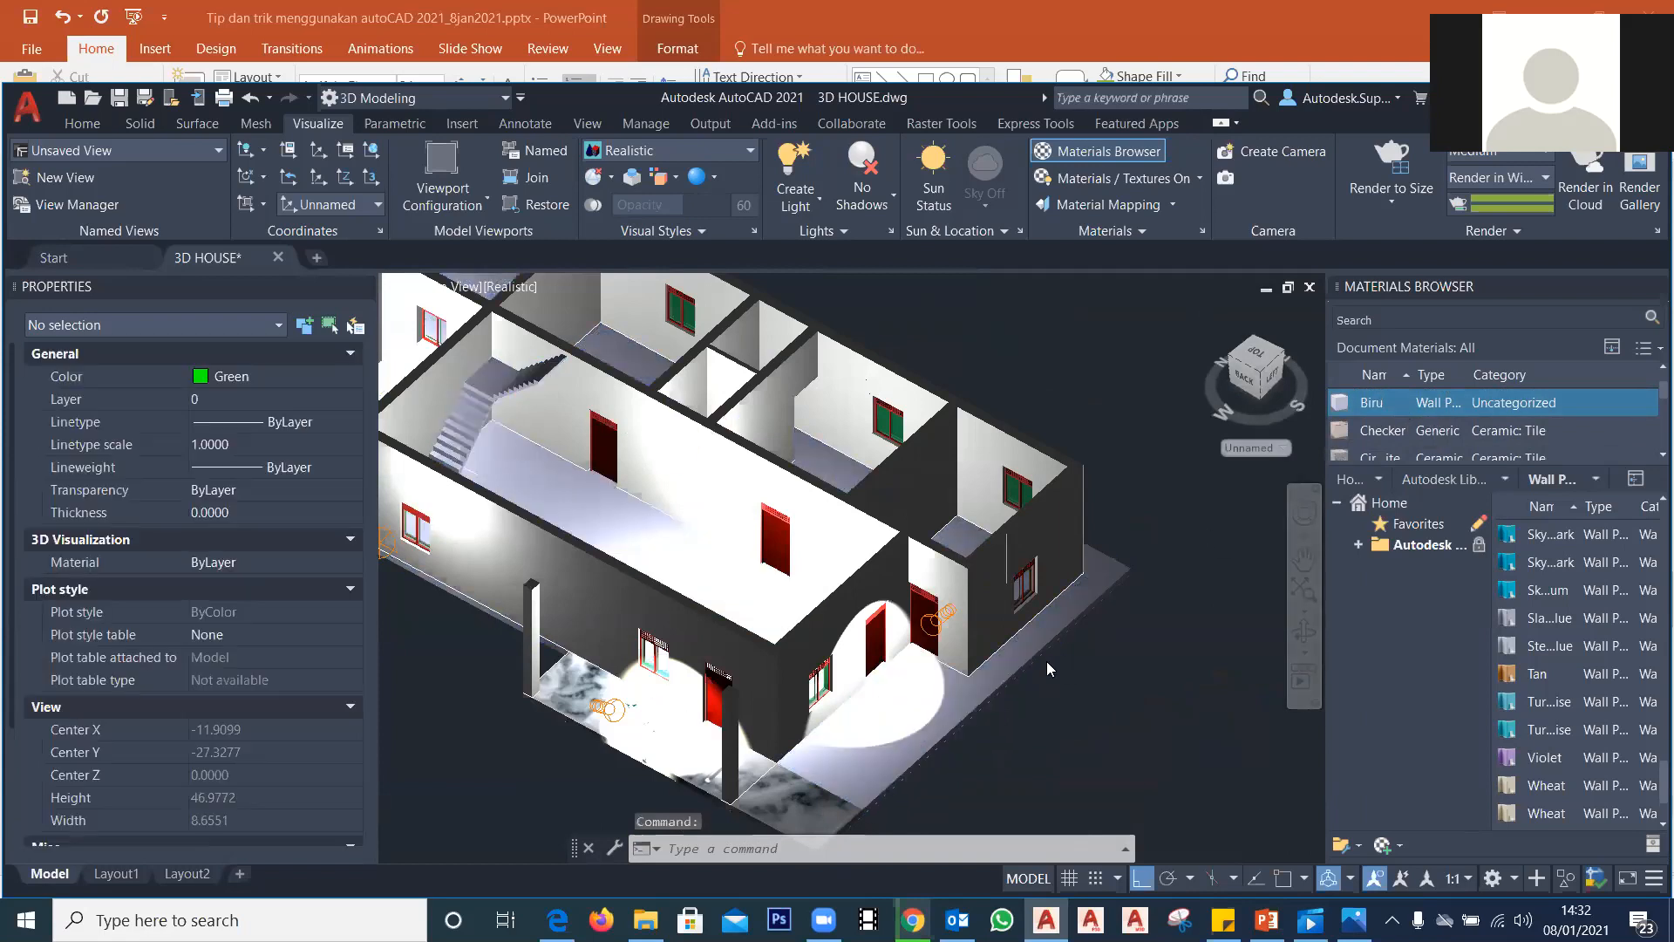
pyautogui.scroll(3, 912, 727)
pyautogui.scroll(-5, 912, 727)
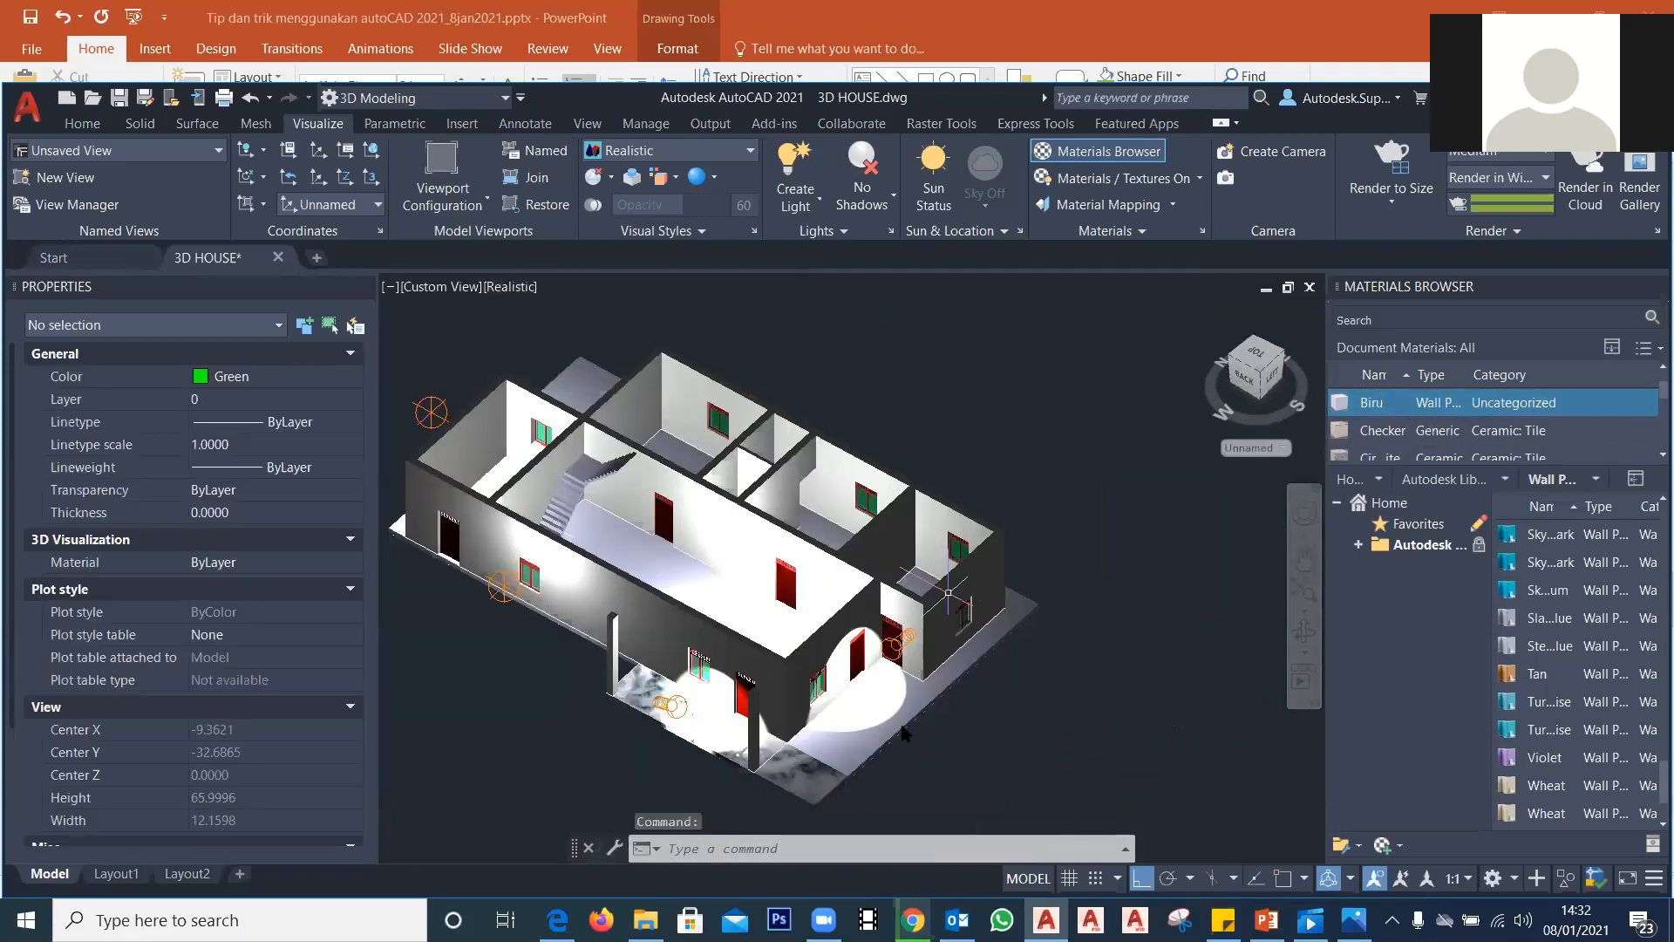
pyautogui.scroll(6, 903, 731)
pyautogui.scroll(-2, 902, 724)
pyautogui.scroll(-2, 902, 724)
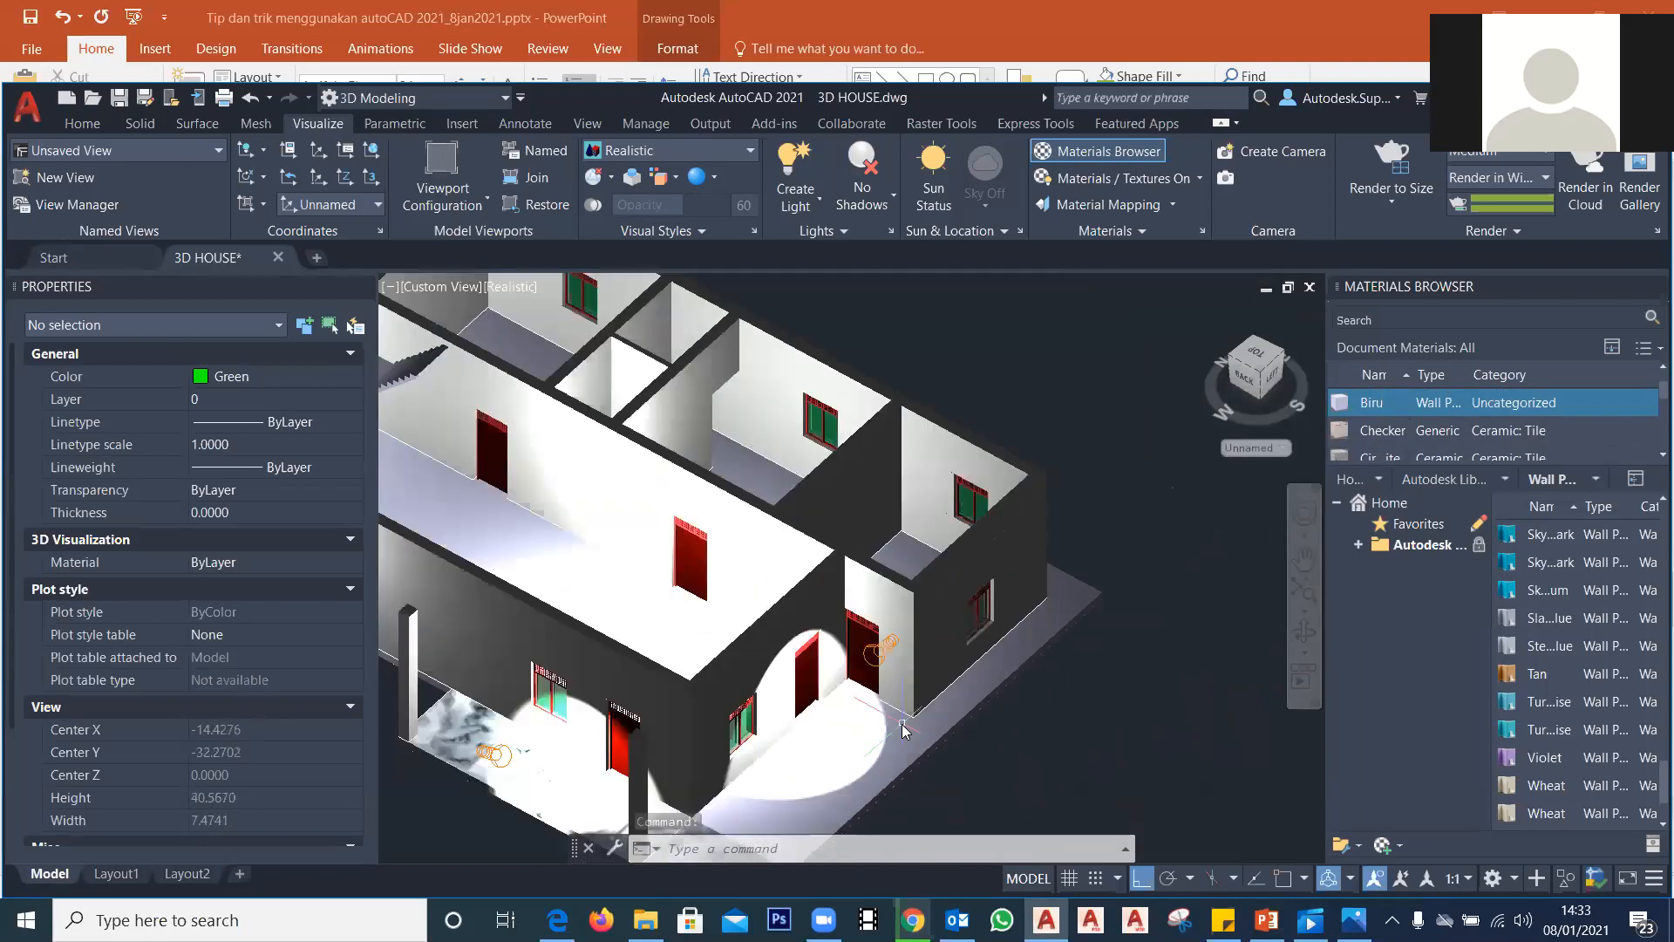
pyautogui.moveTo(920, 713); pyautogui.dragTo(933, 618, button='middle')
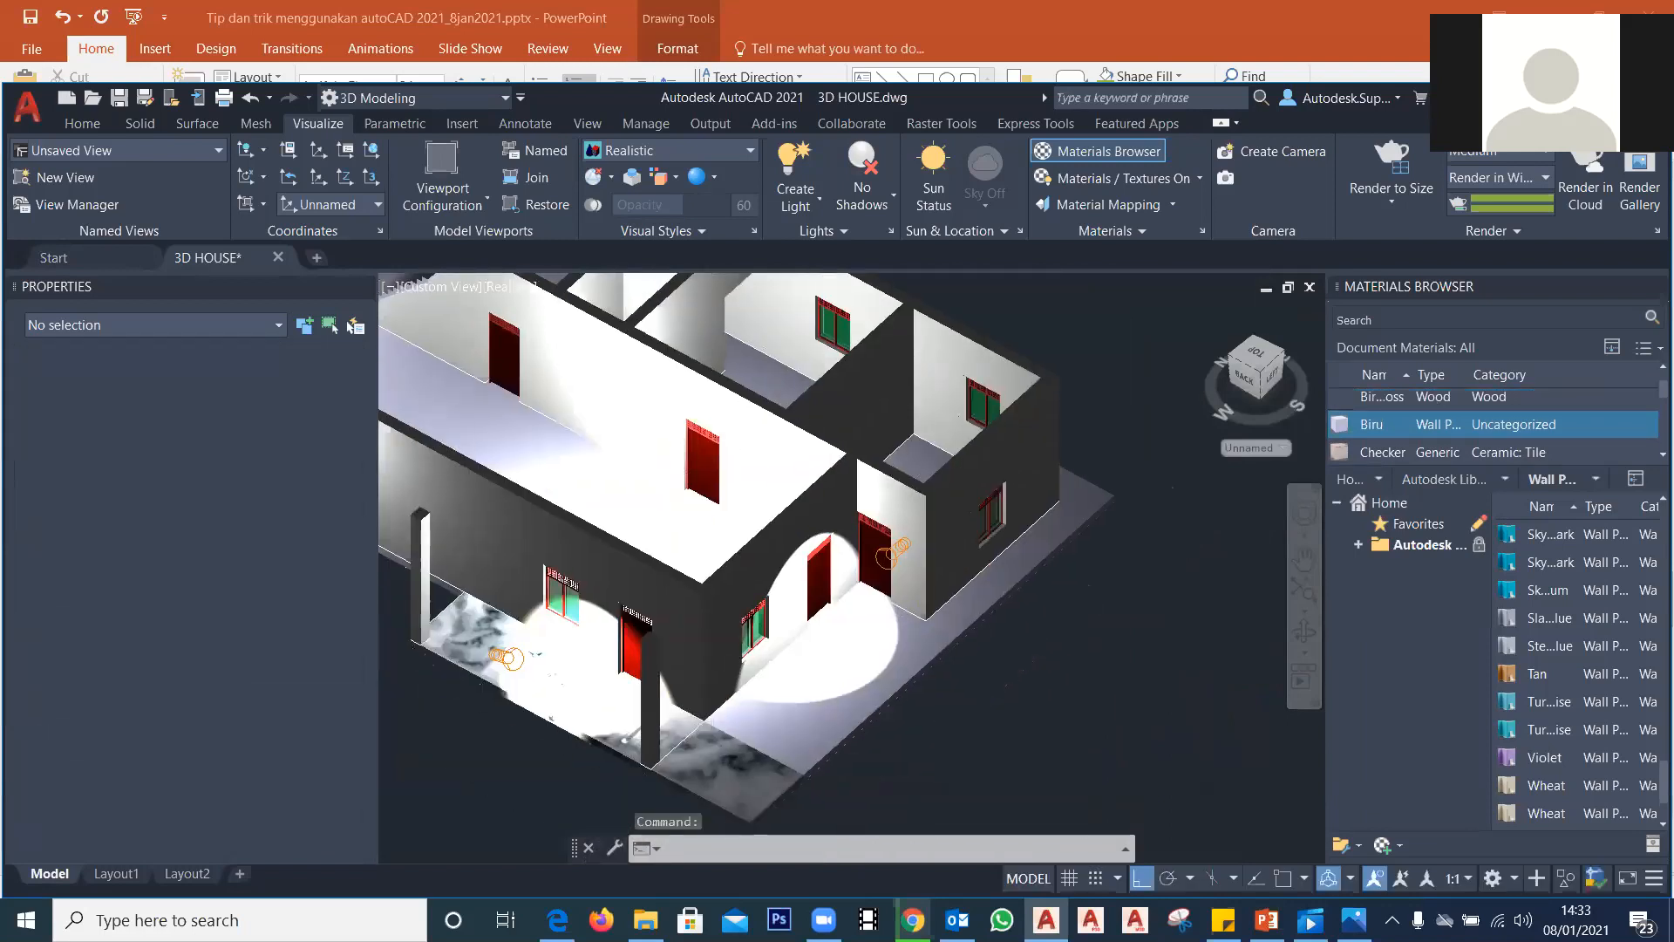
# Step: Create two more default wall paint materials, closing the materials editor after each one
pyautogui.click(1385, 846)
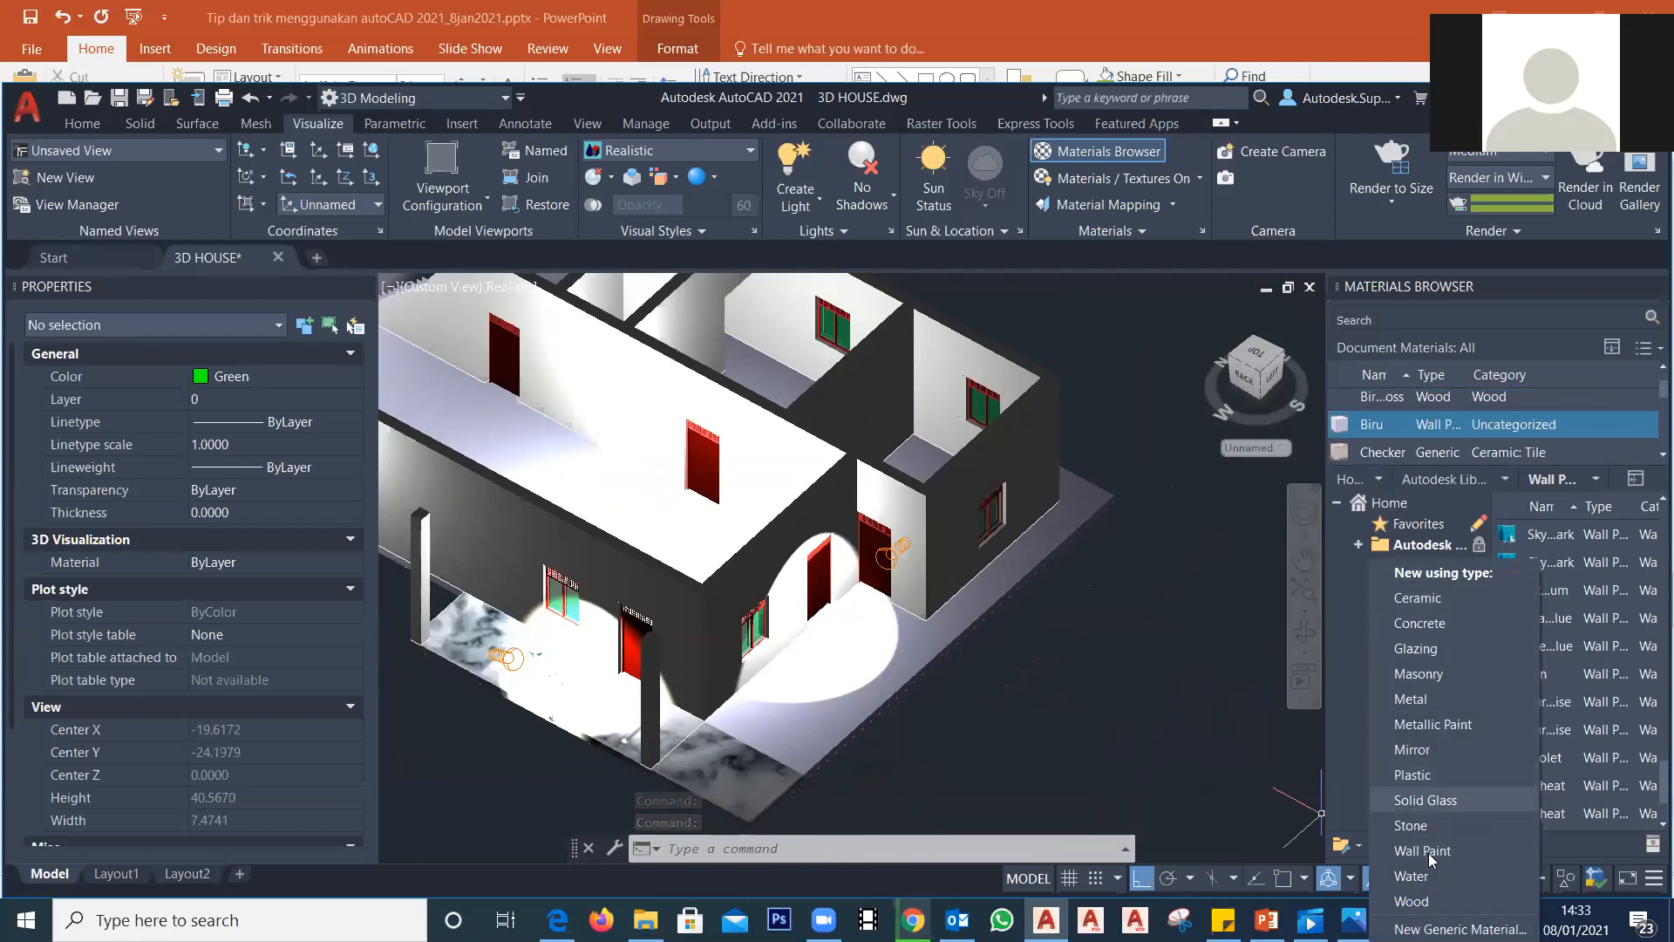
pyautogui.click(1350, 746)
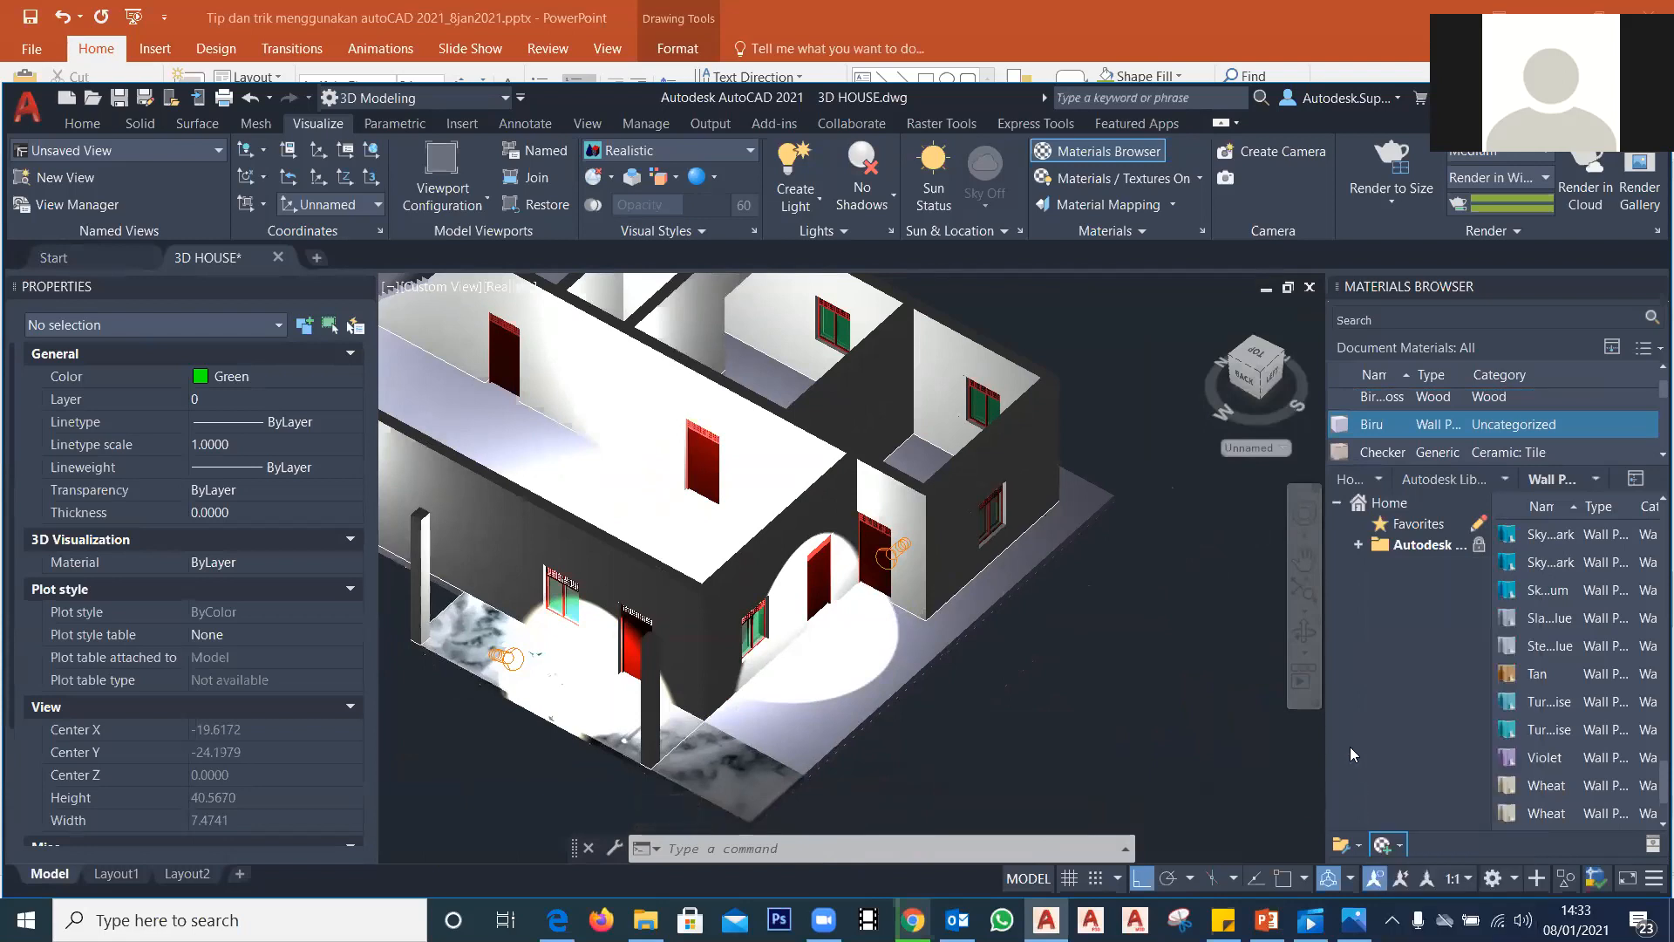
pyautogui.click(1385, 846)
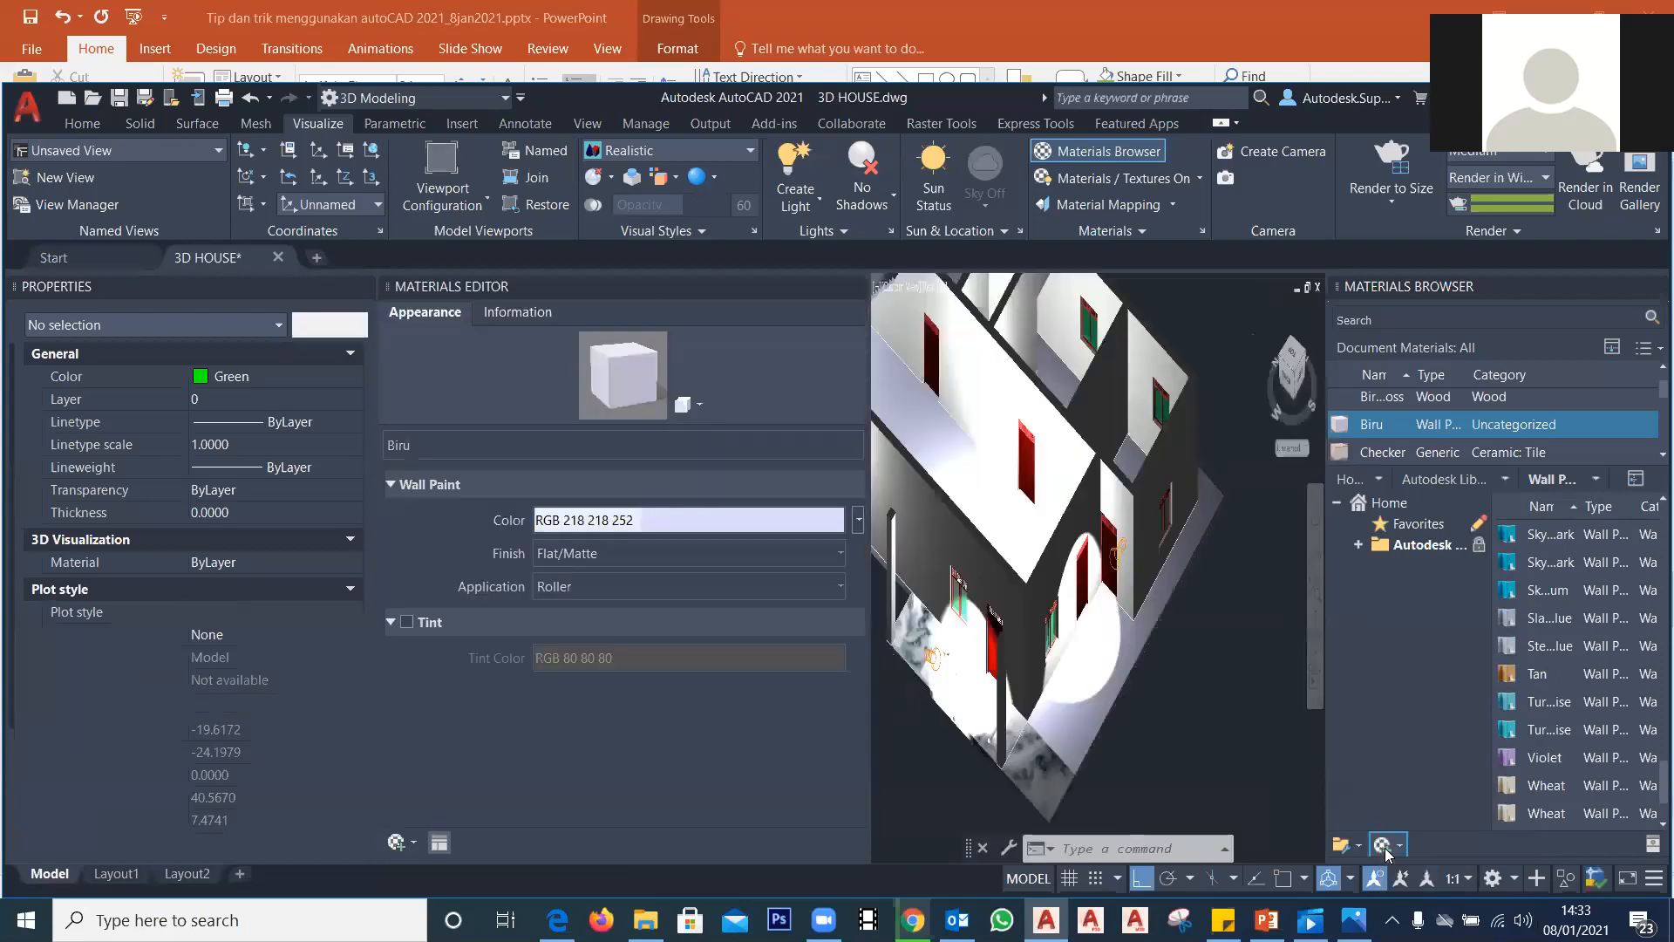
pyautogui.click(1403, 851)
pyautogui.click(1403, 851)
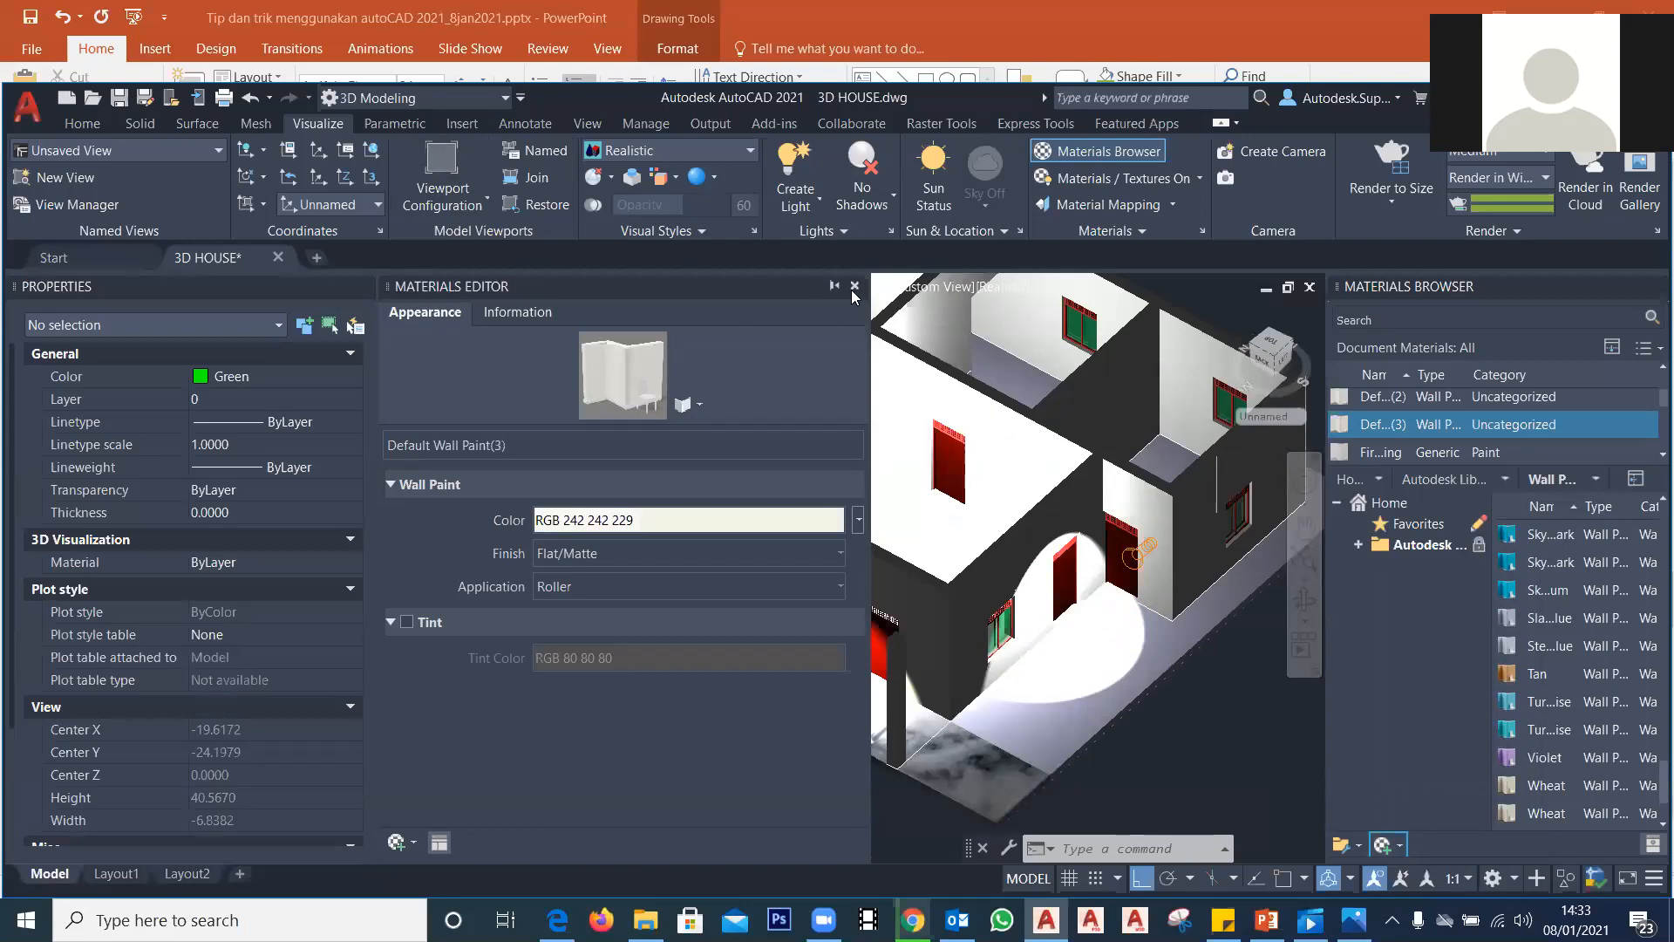
pyautogui.click(854, 287)
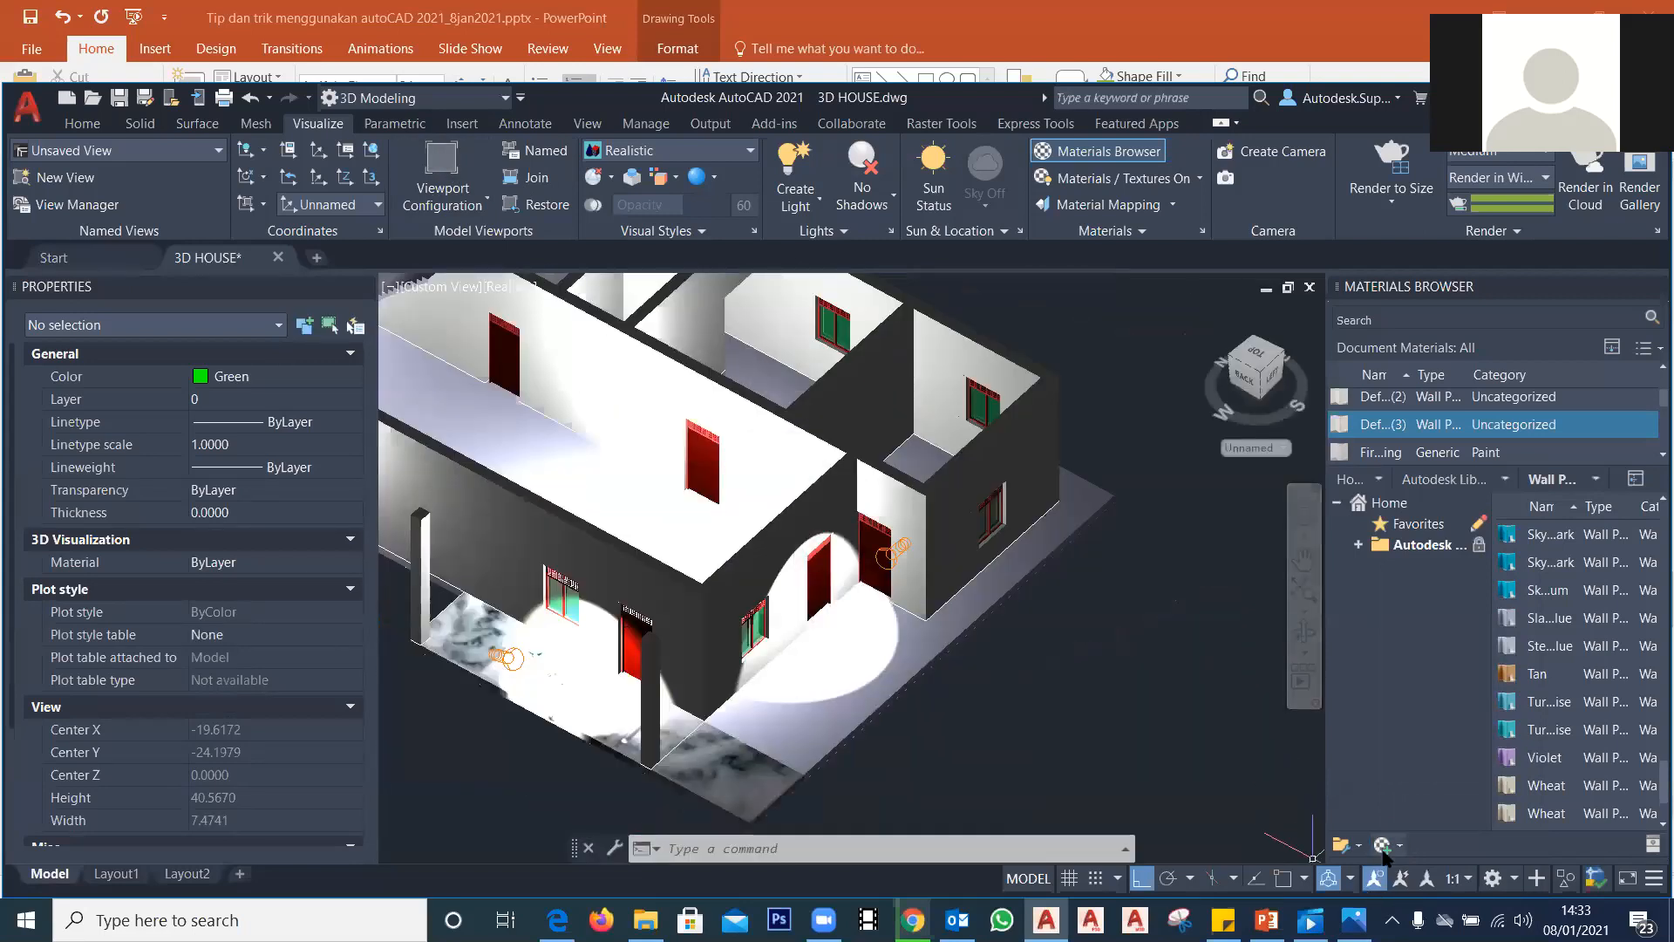
pyautogui.click(1383, 846)
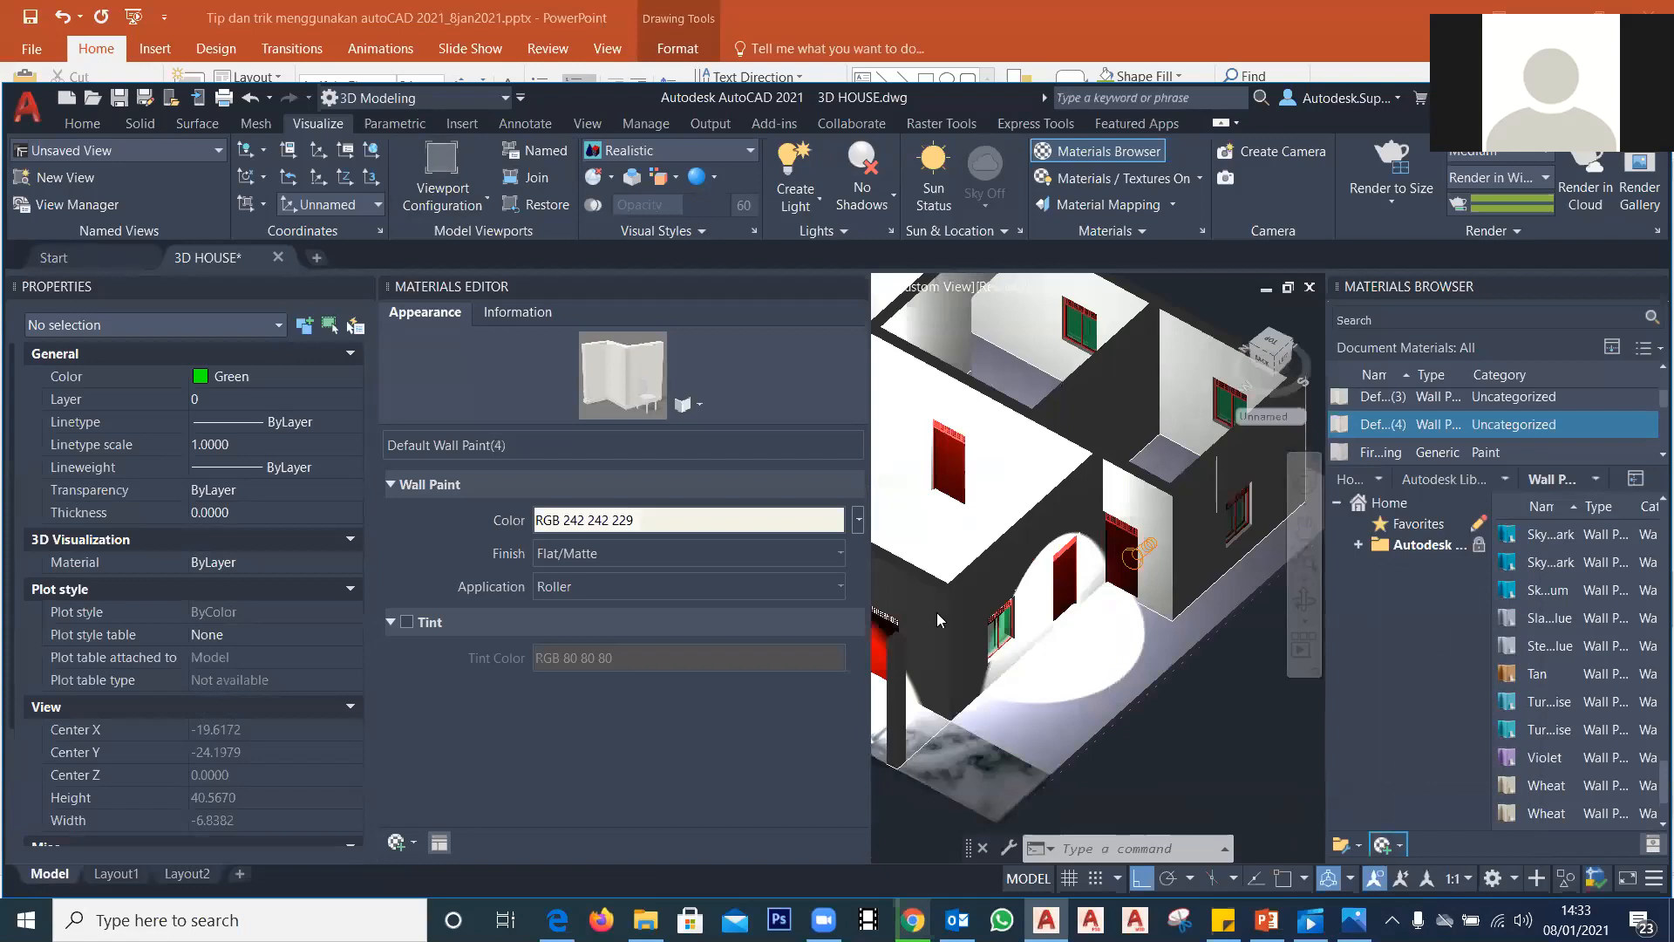
pyautogui.click(854, 287)
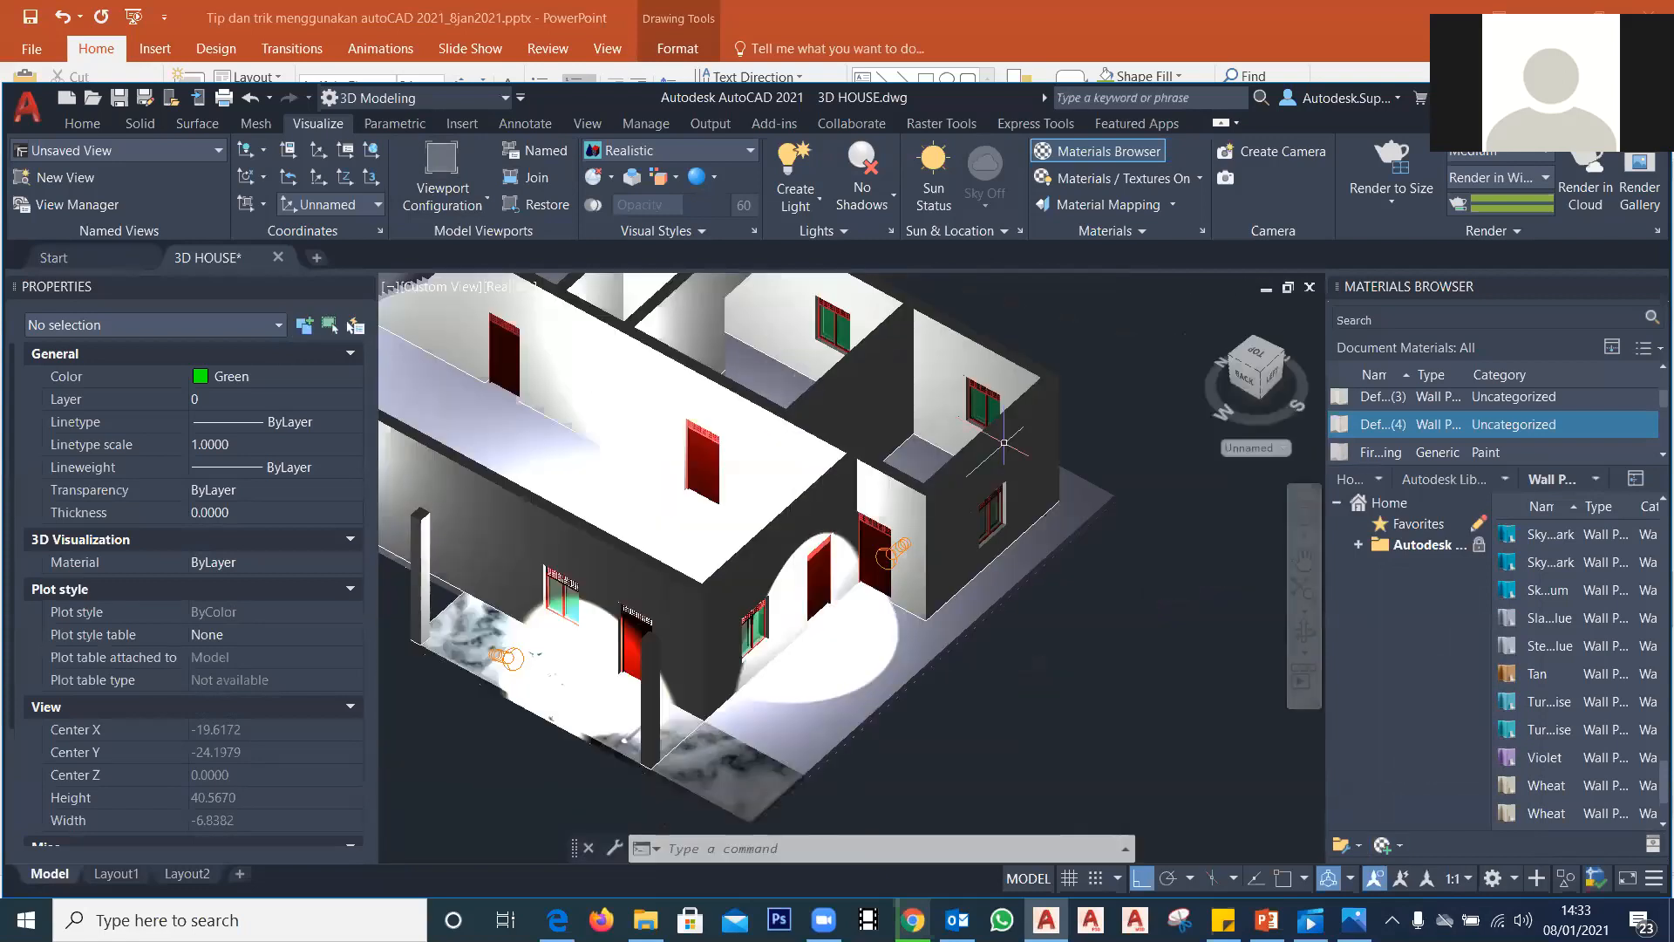
# Step: Create a new generic material and name it Ceramik
pyautogui.click(1388, 845)
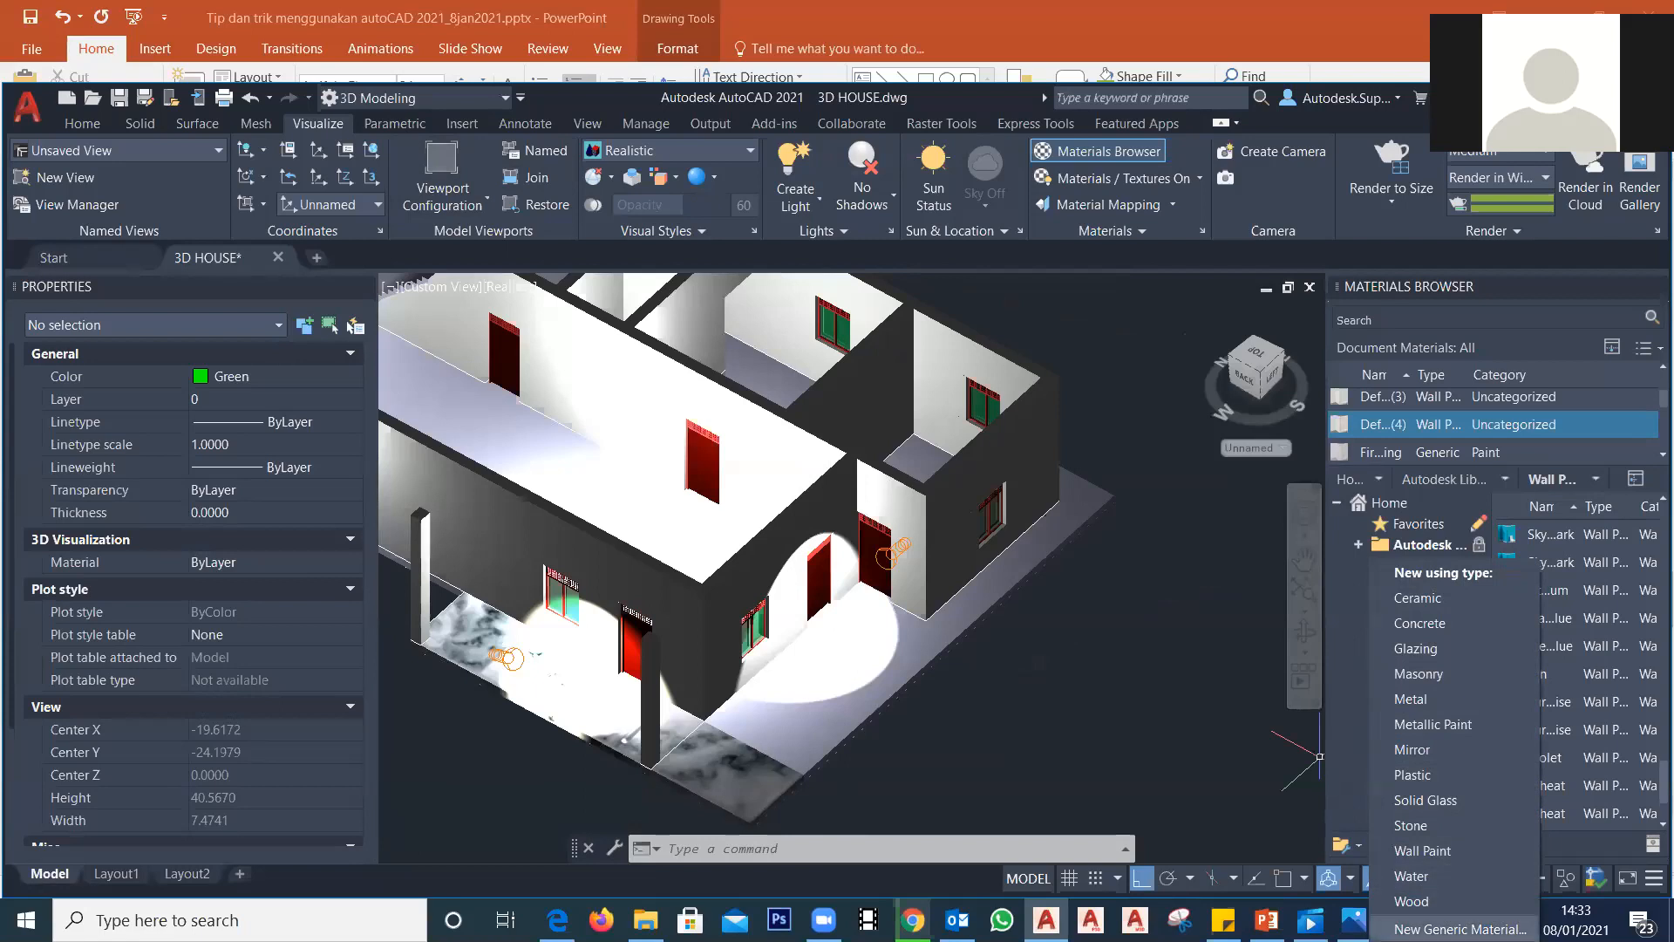
pyautogui.click(1416, 929)
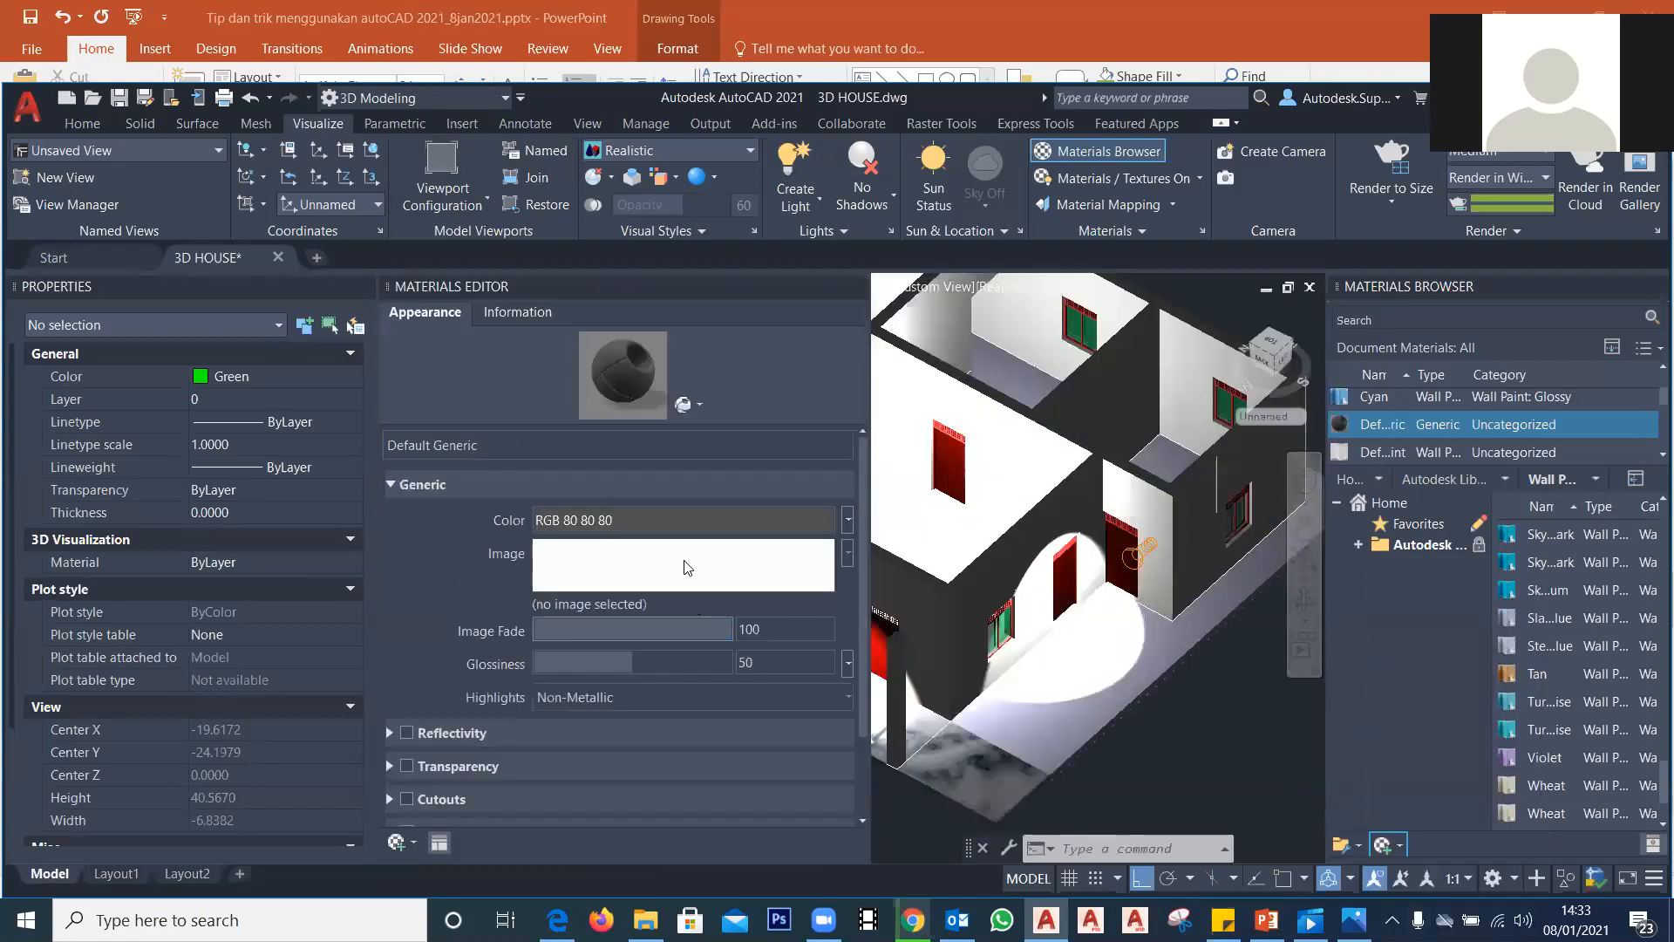
pyautogui.click(520, 445)
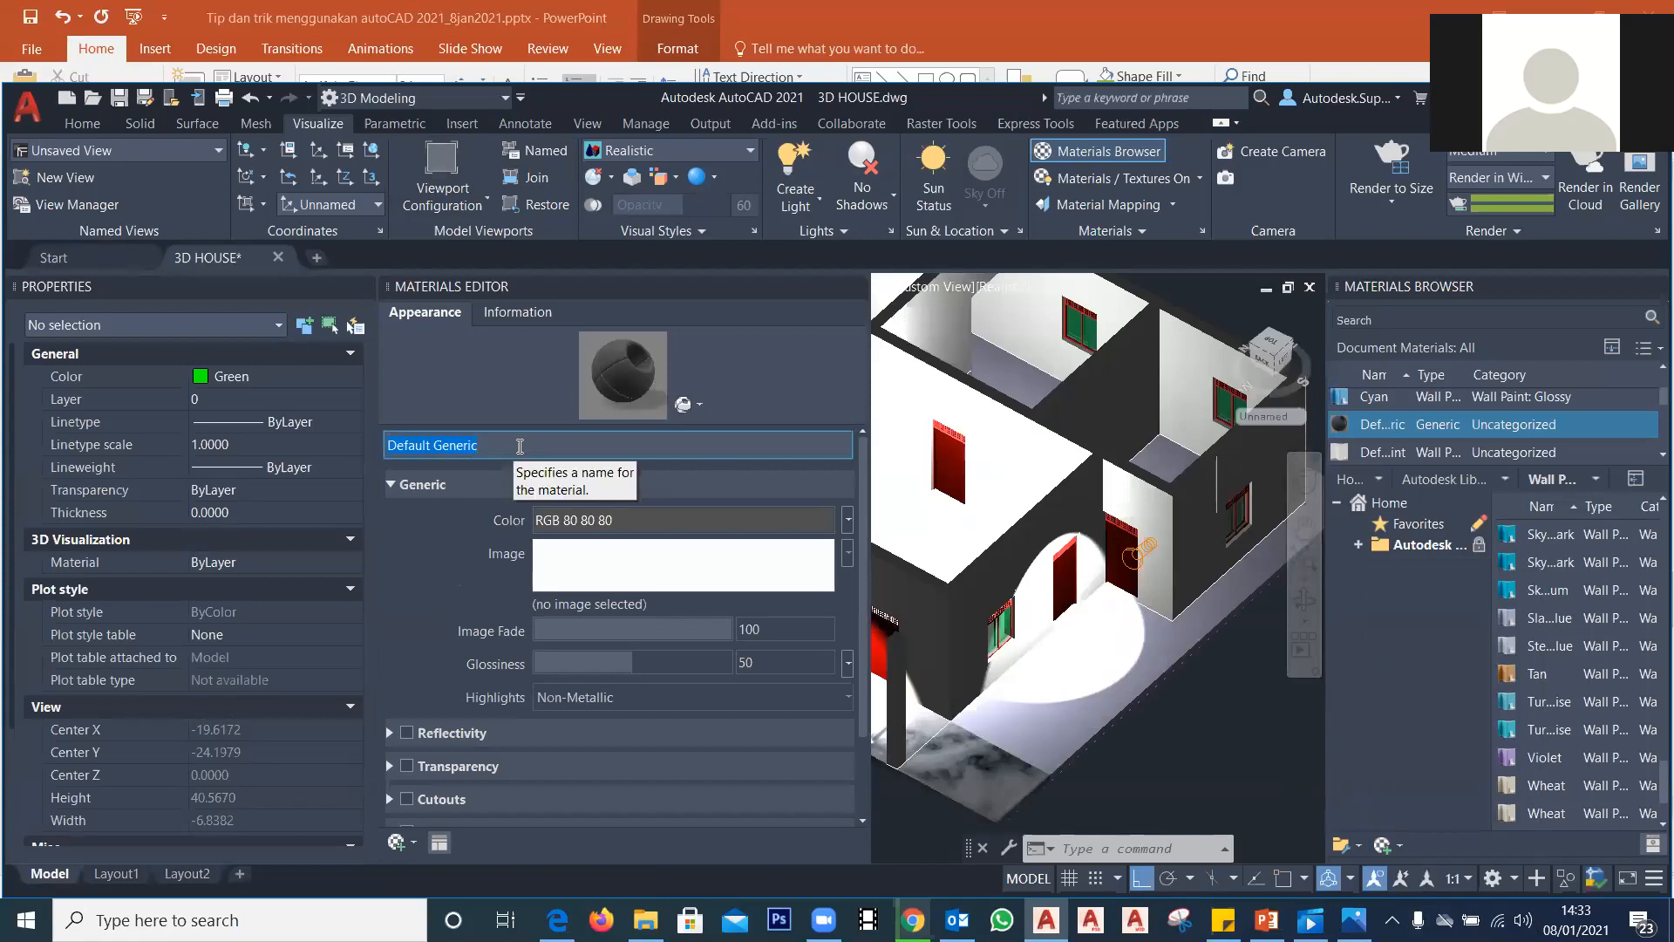
pyautogui.write('Ceramik')
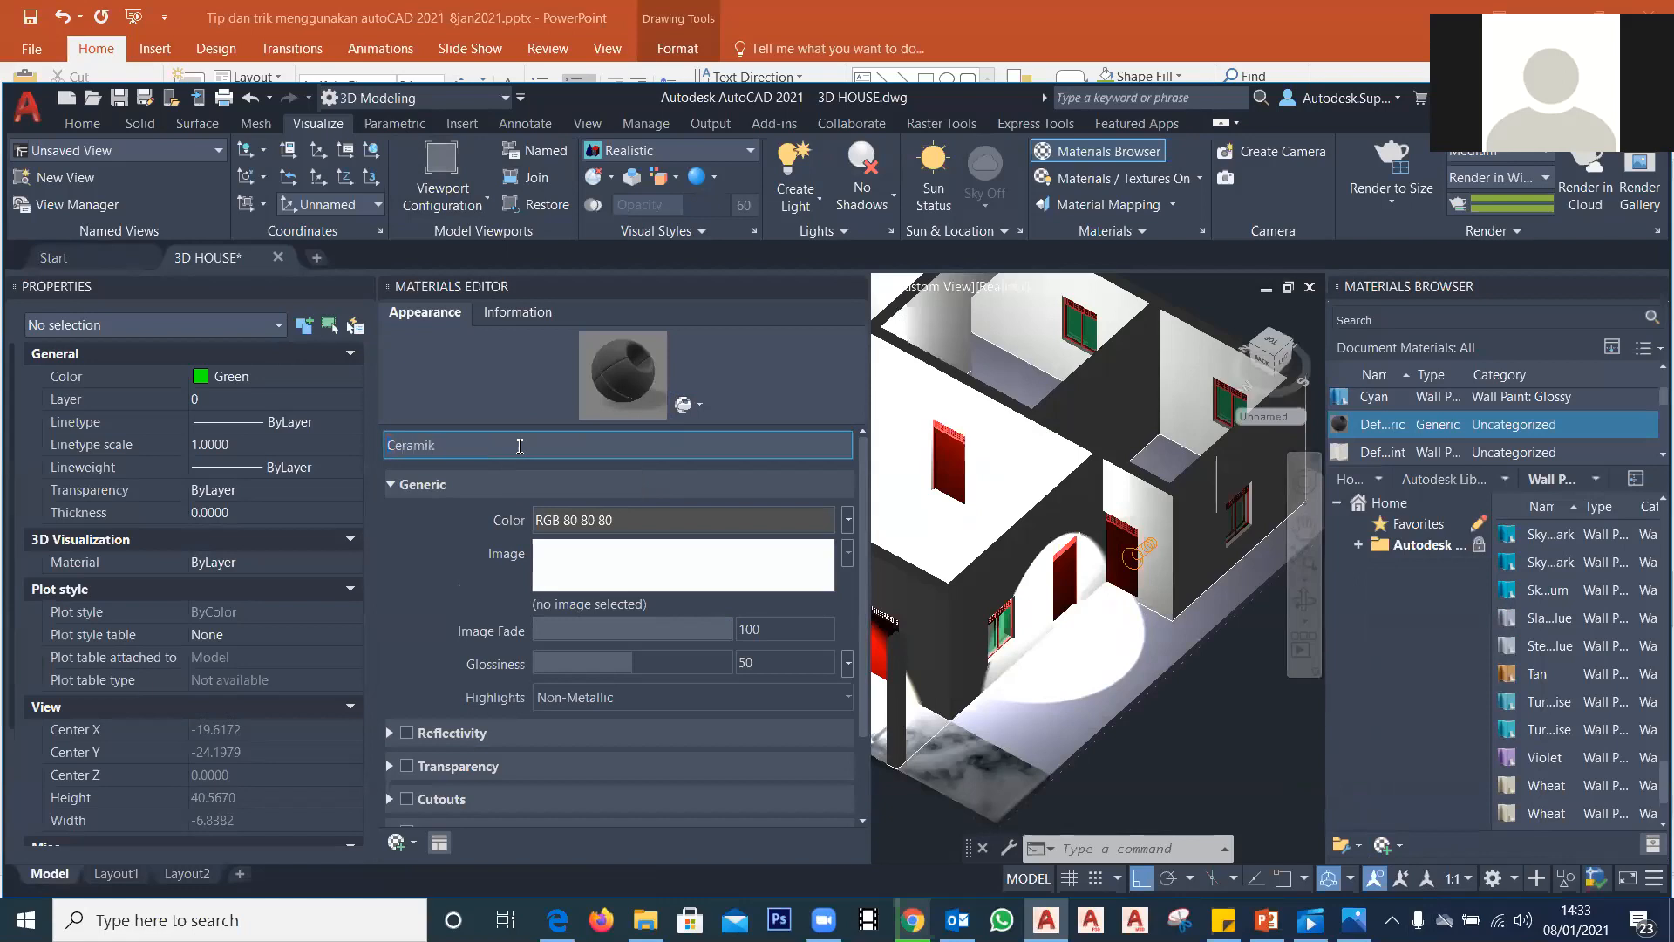
# Step: Assign american_cherry.png from the Mats folder as the Ceramik material's image and rename the material Kayu
pyautogui.click(630, 571)
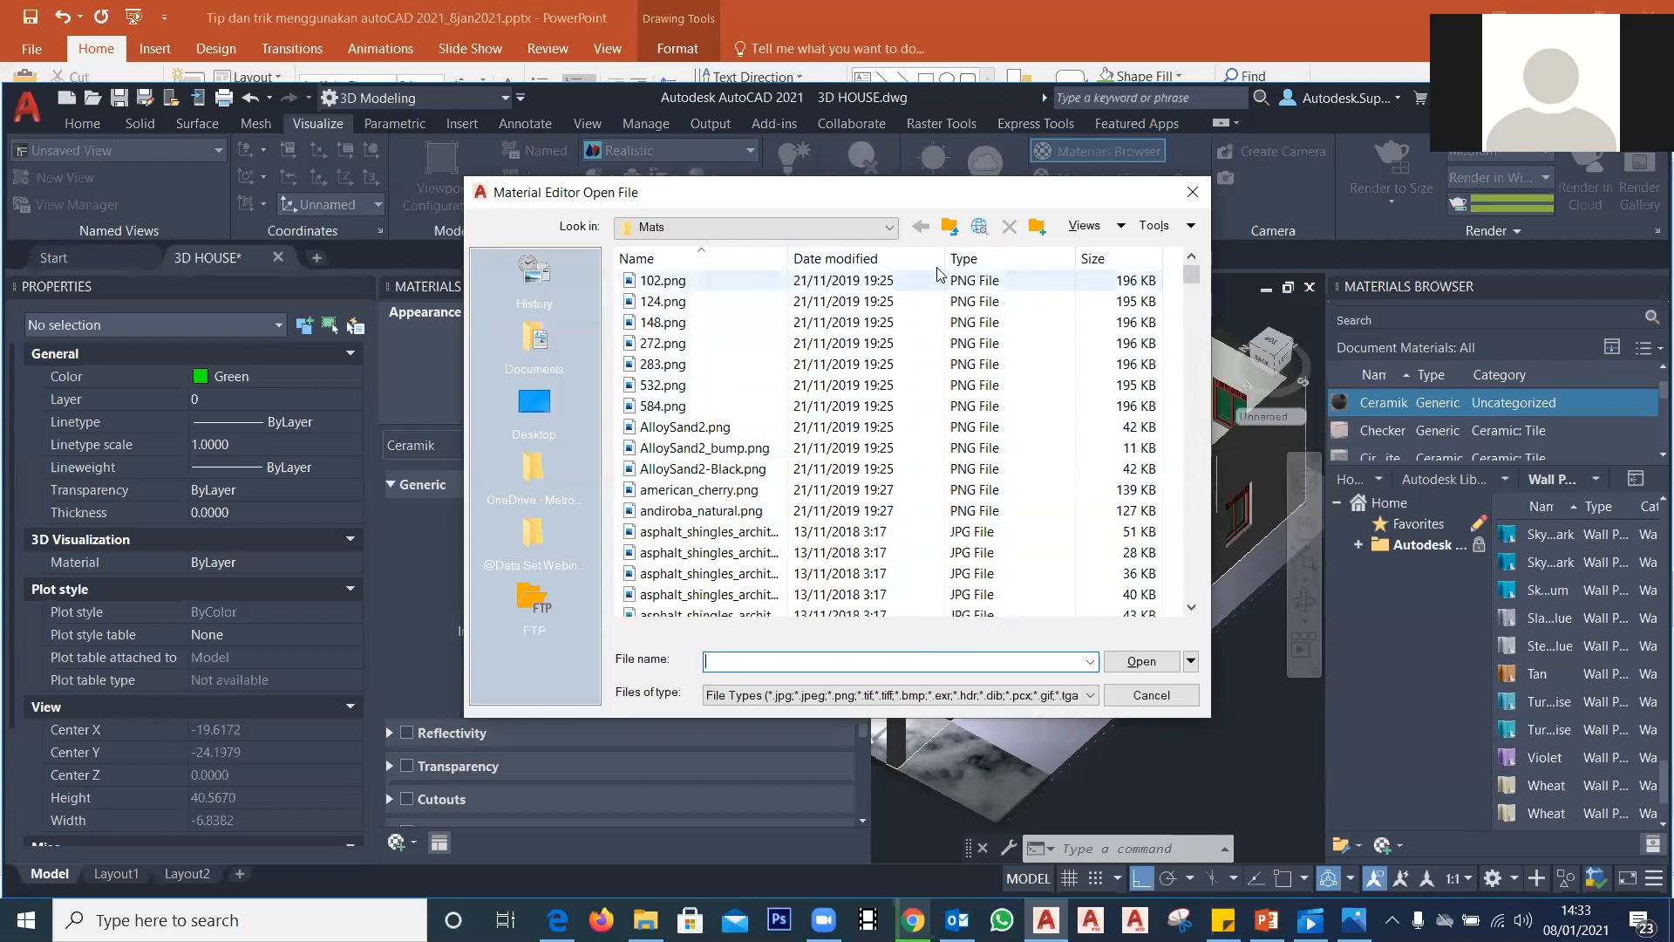
pyautogui.click(1086, 225)
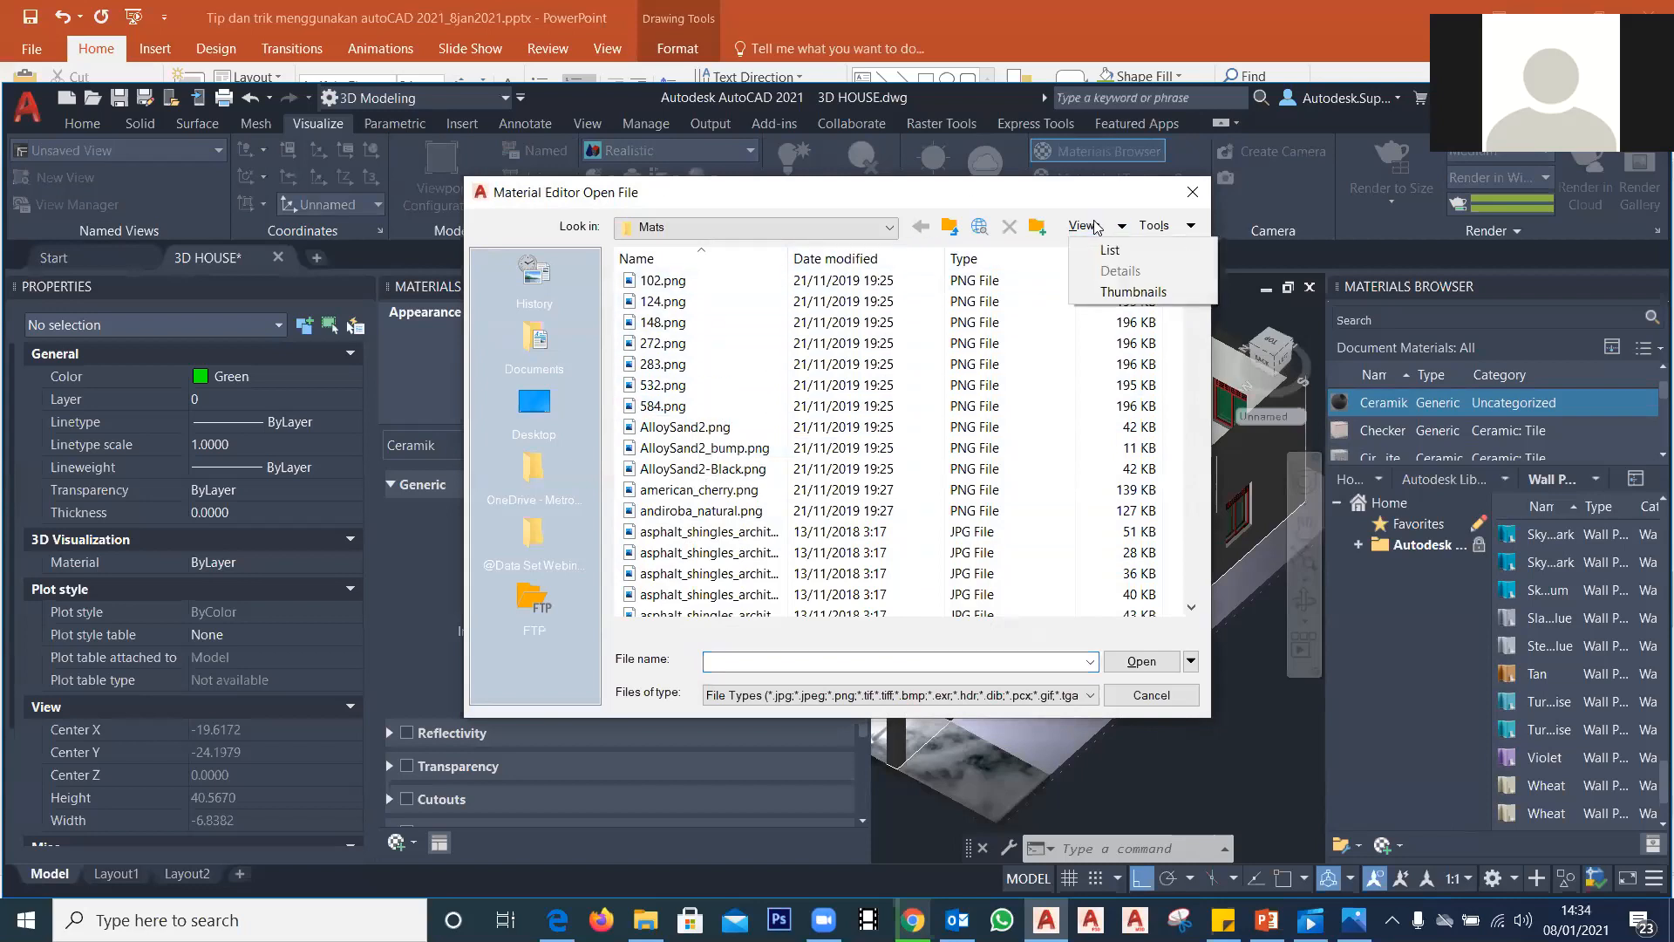
pyautogui.click(1116, 291)
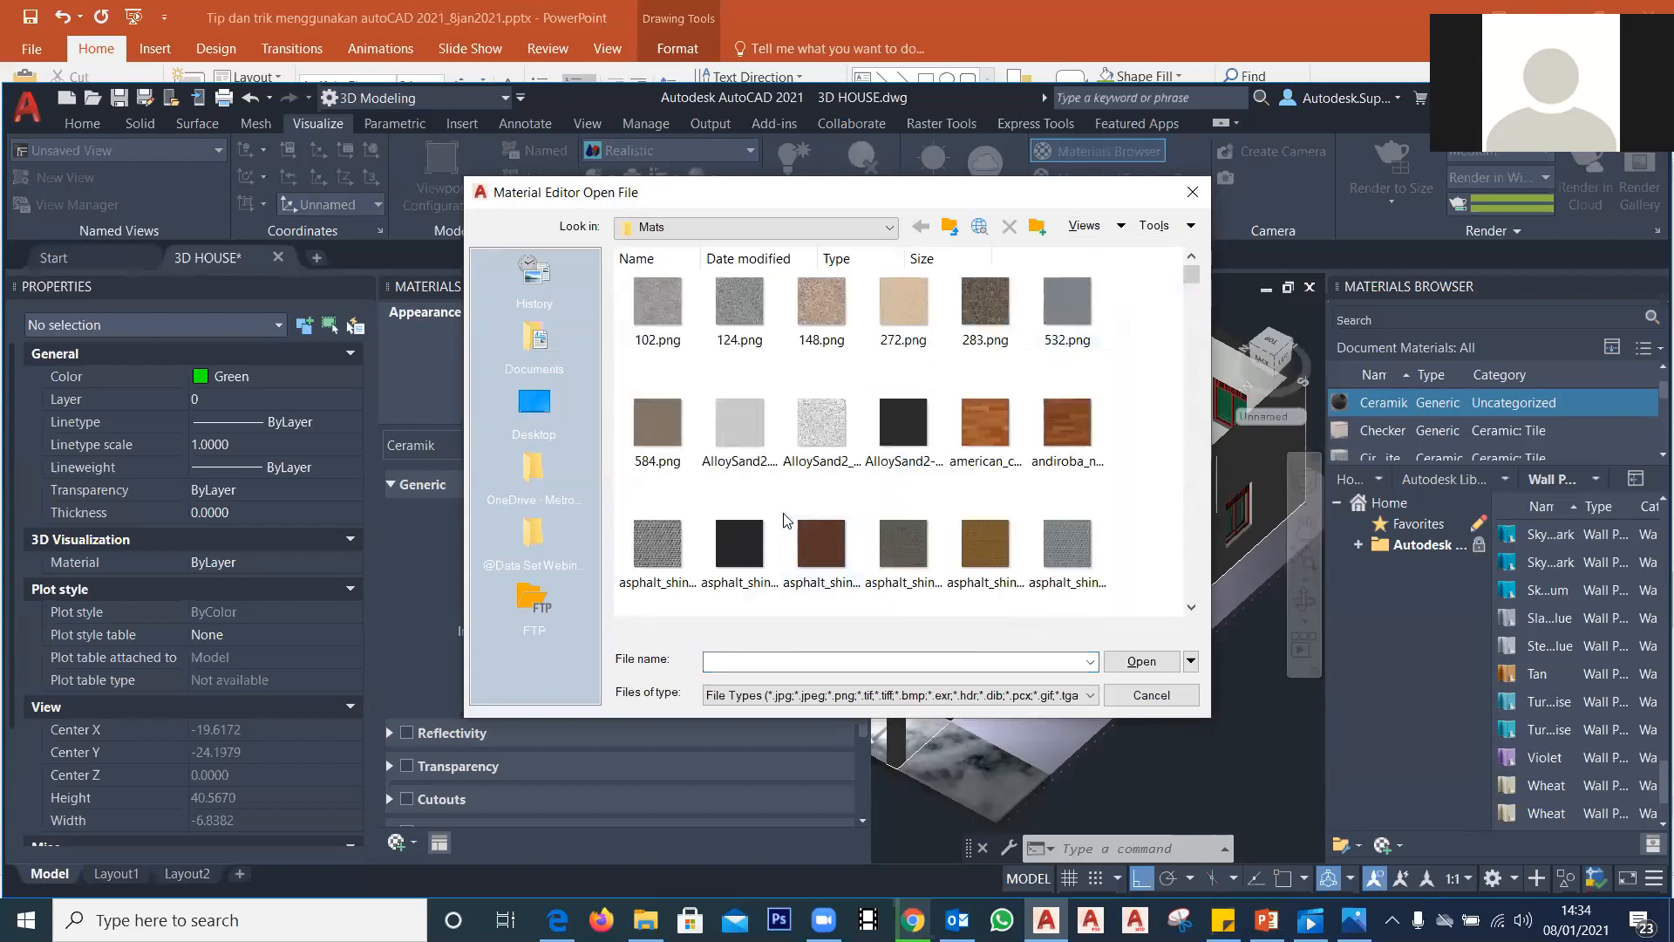
pyautogui.click(989, 420)
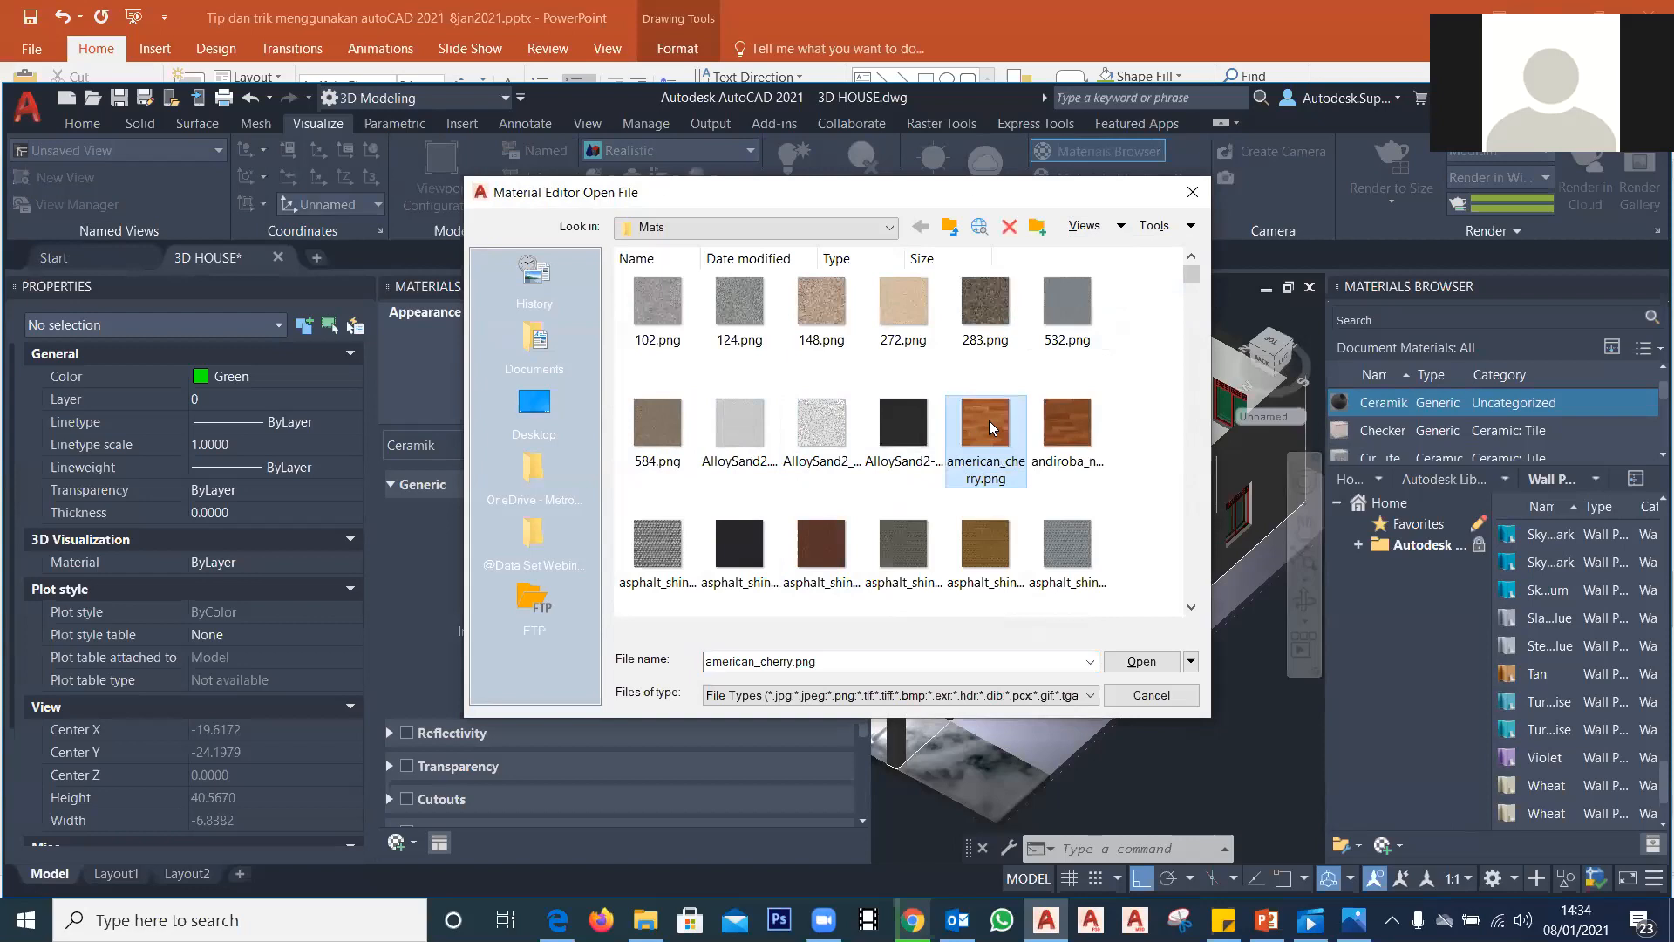
pyautogui.click(1143, 663)
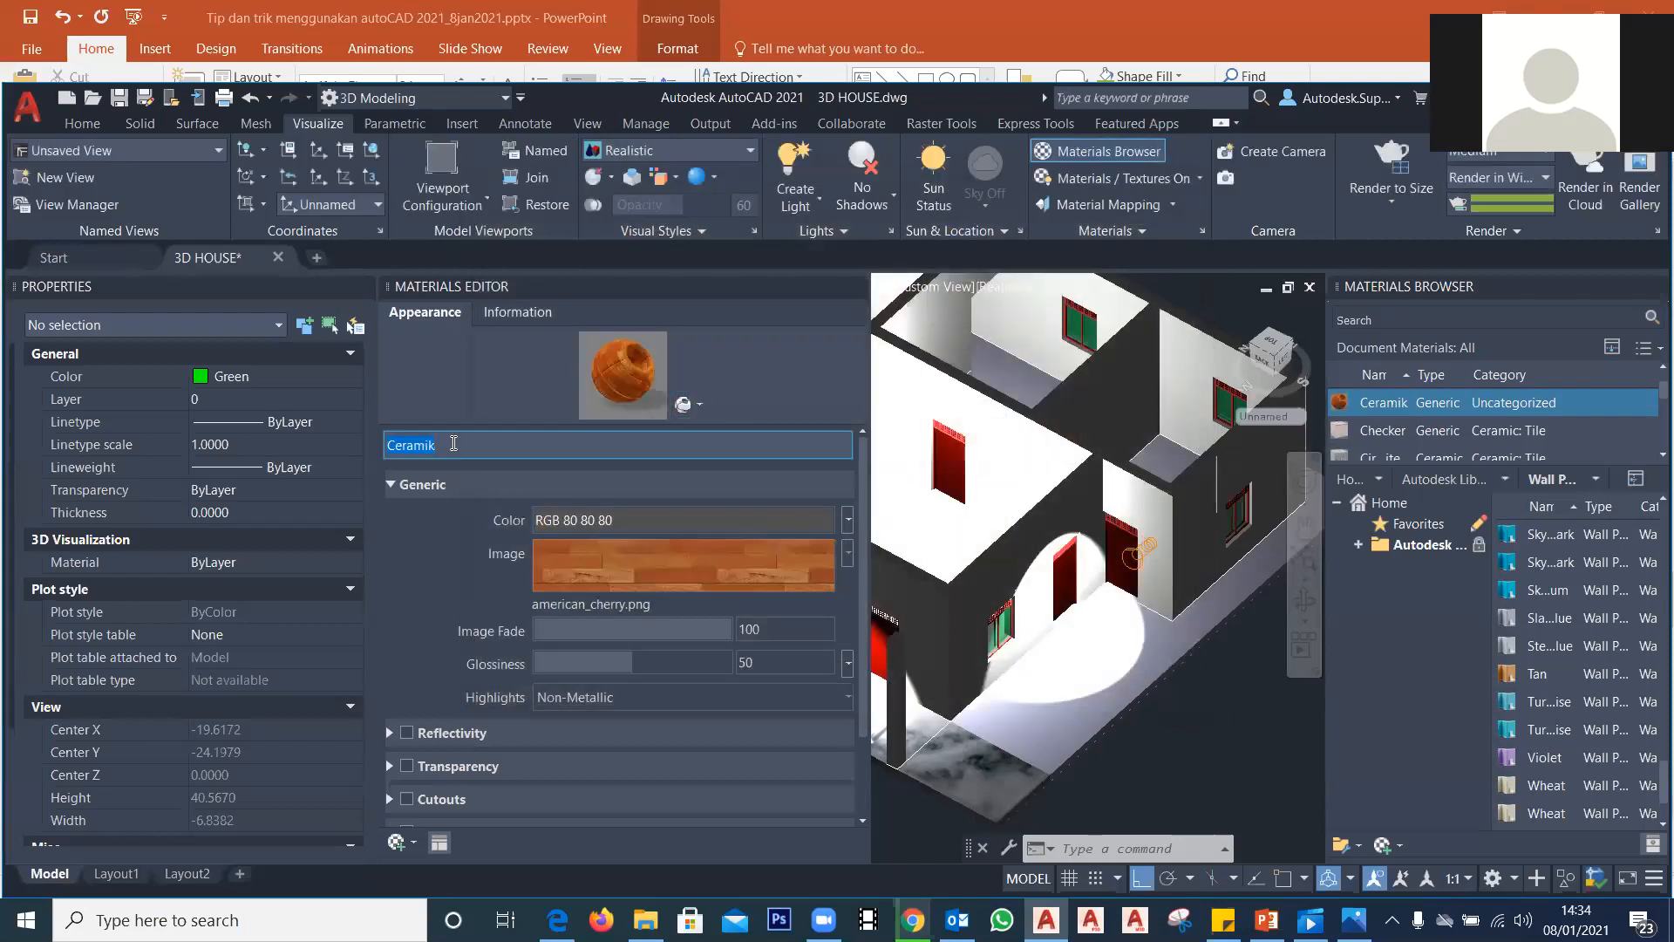
pyautogui.doubleClick(464, 444)
pyautogui.write('Kayu')
# Step: Examine the Kayu material's reflectivity settings, its other appearance categories, and its name, description and keywords
pyautogui.click(388, 732)
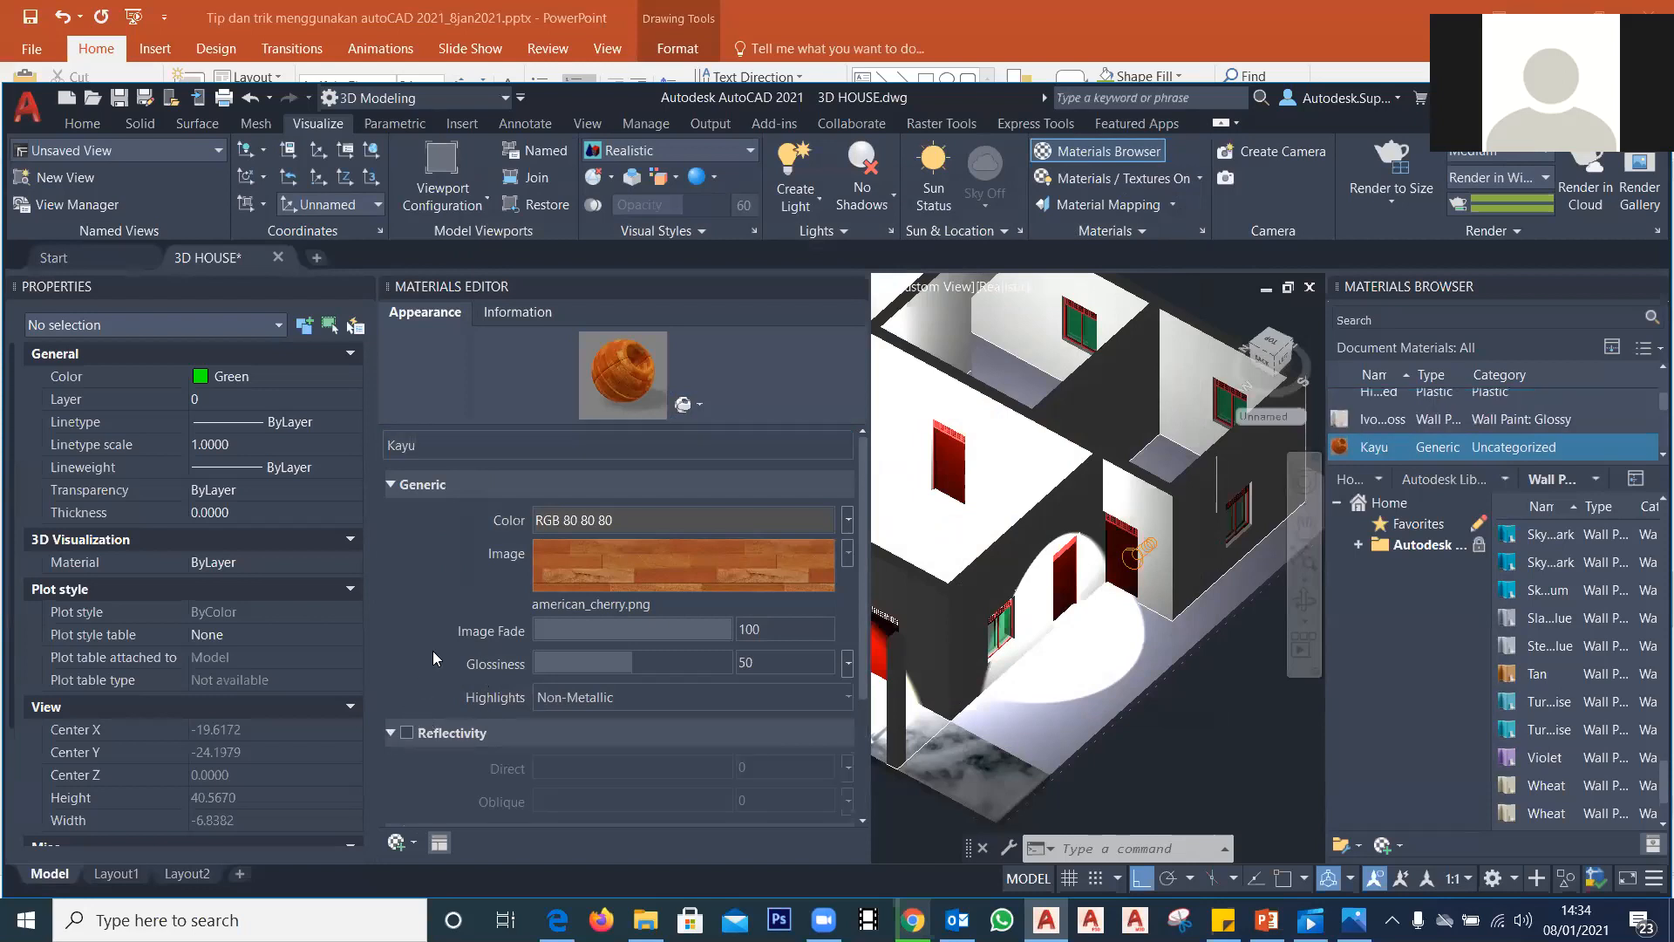
pyautogui.scroll(-2, 434, 666)
pyautogui.scroll(-1, 434, 667)
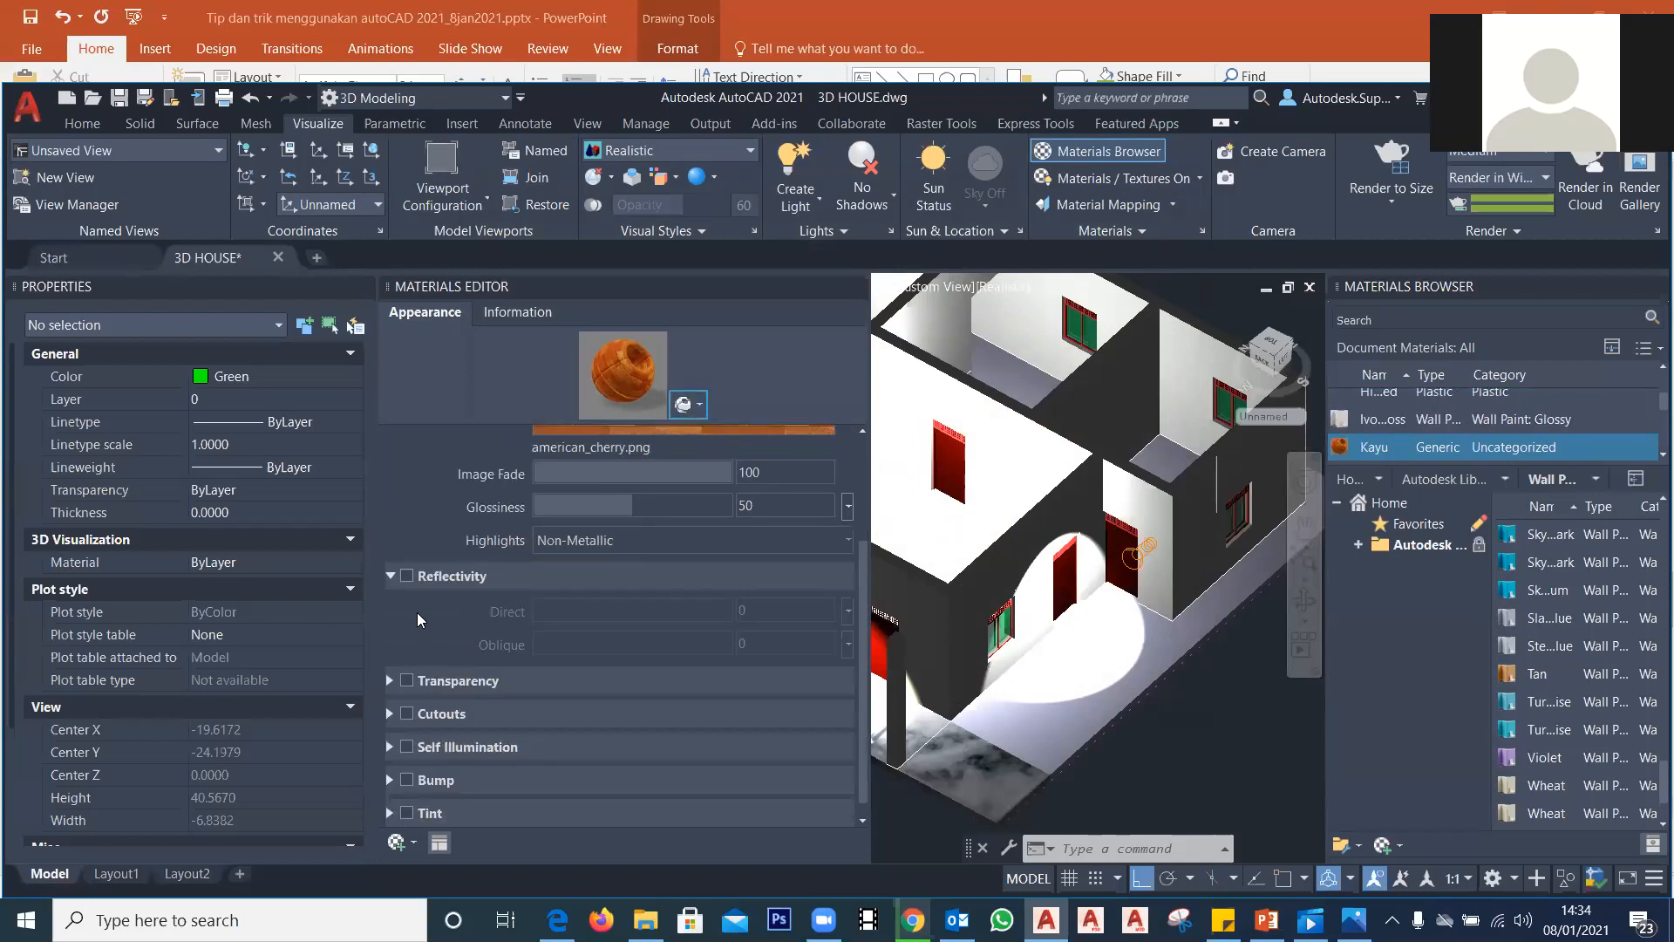
pyautogui.click(390, 576)
pyautogui.click(520, 314)
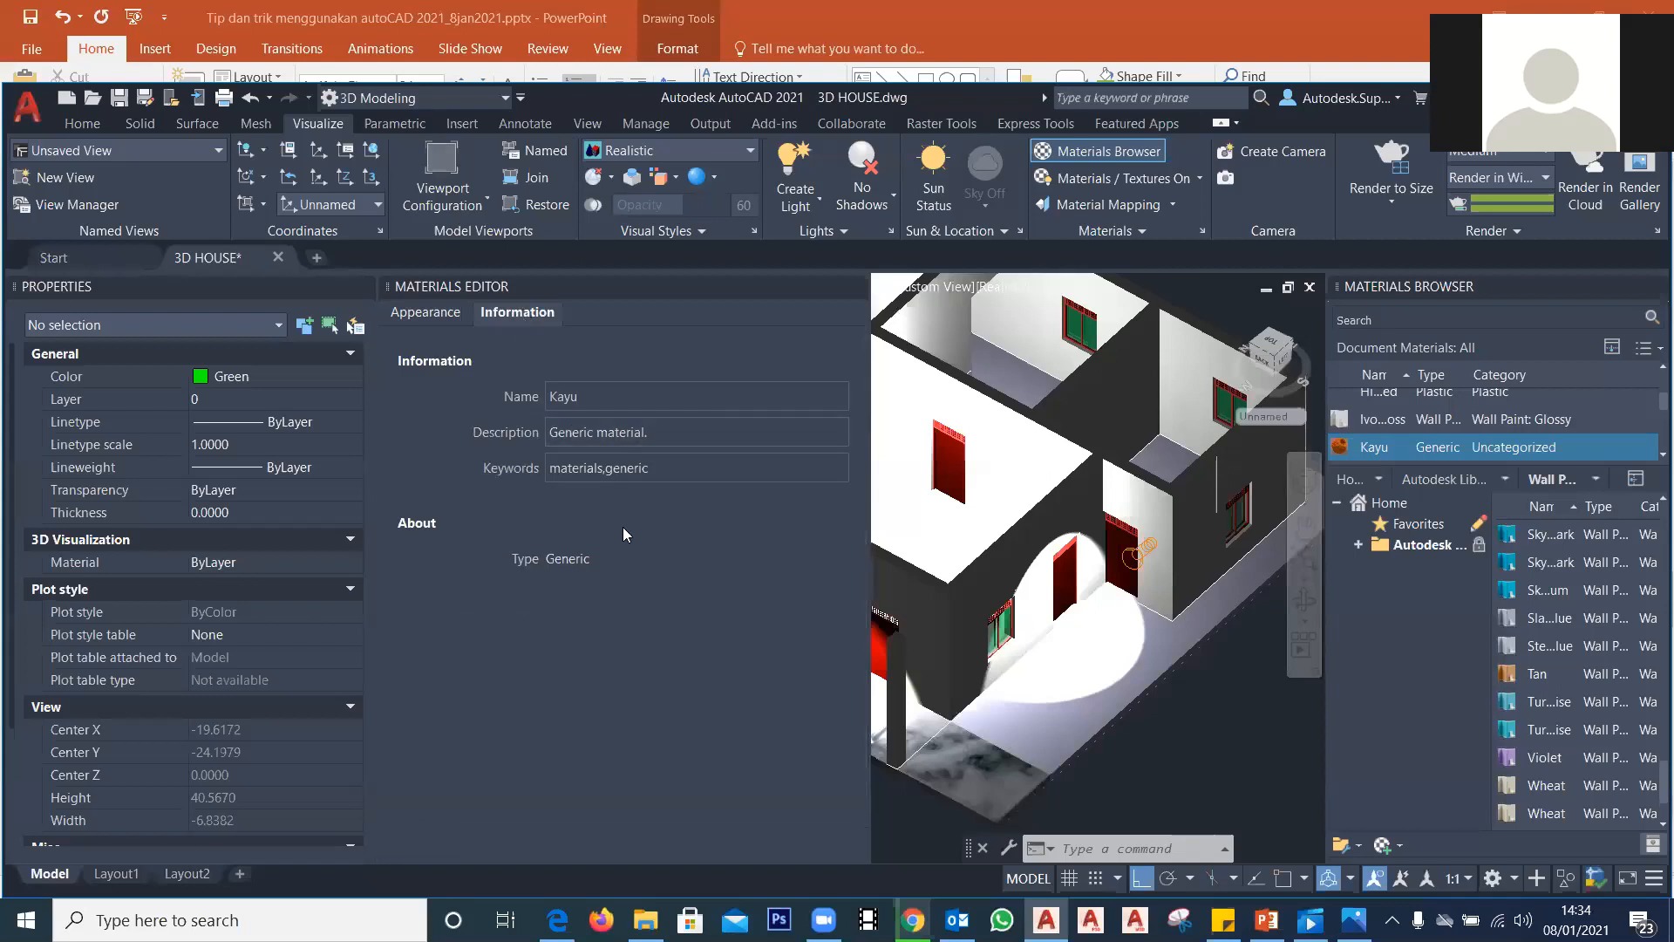
pyautogui.click(413, 314)
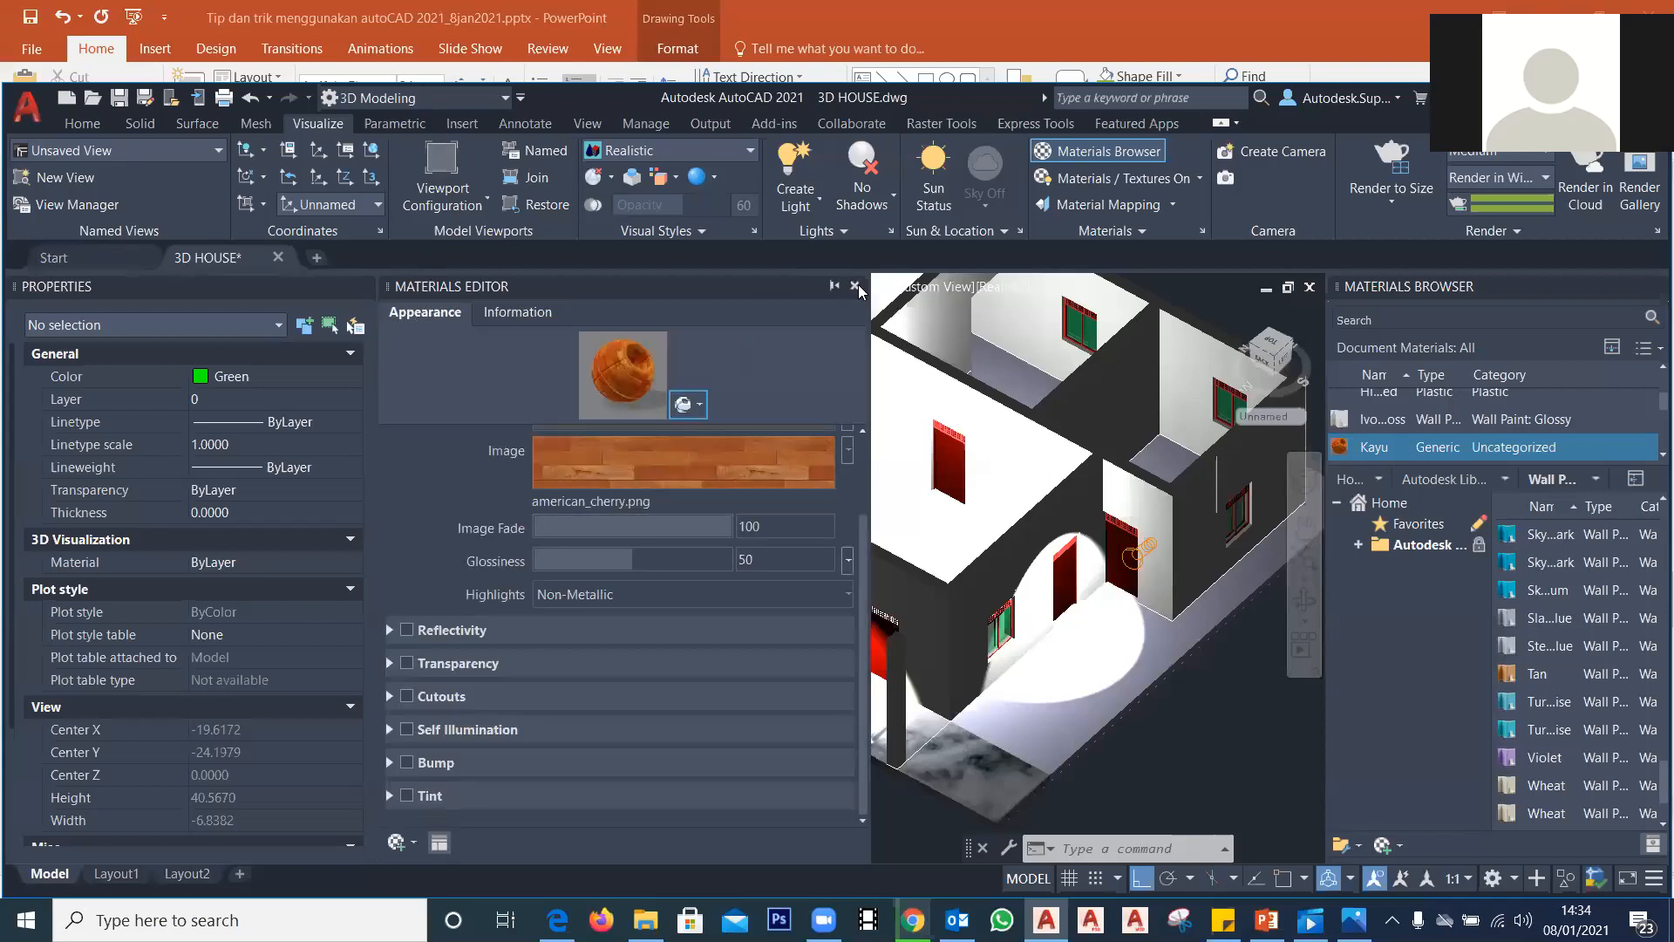
# Step: Close the materials editor and apply the Kayu material to the house floor
pyautogui.click(856, 287)
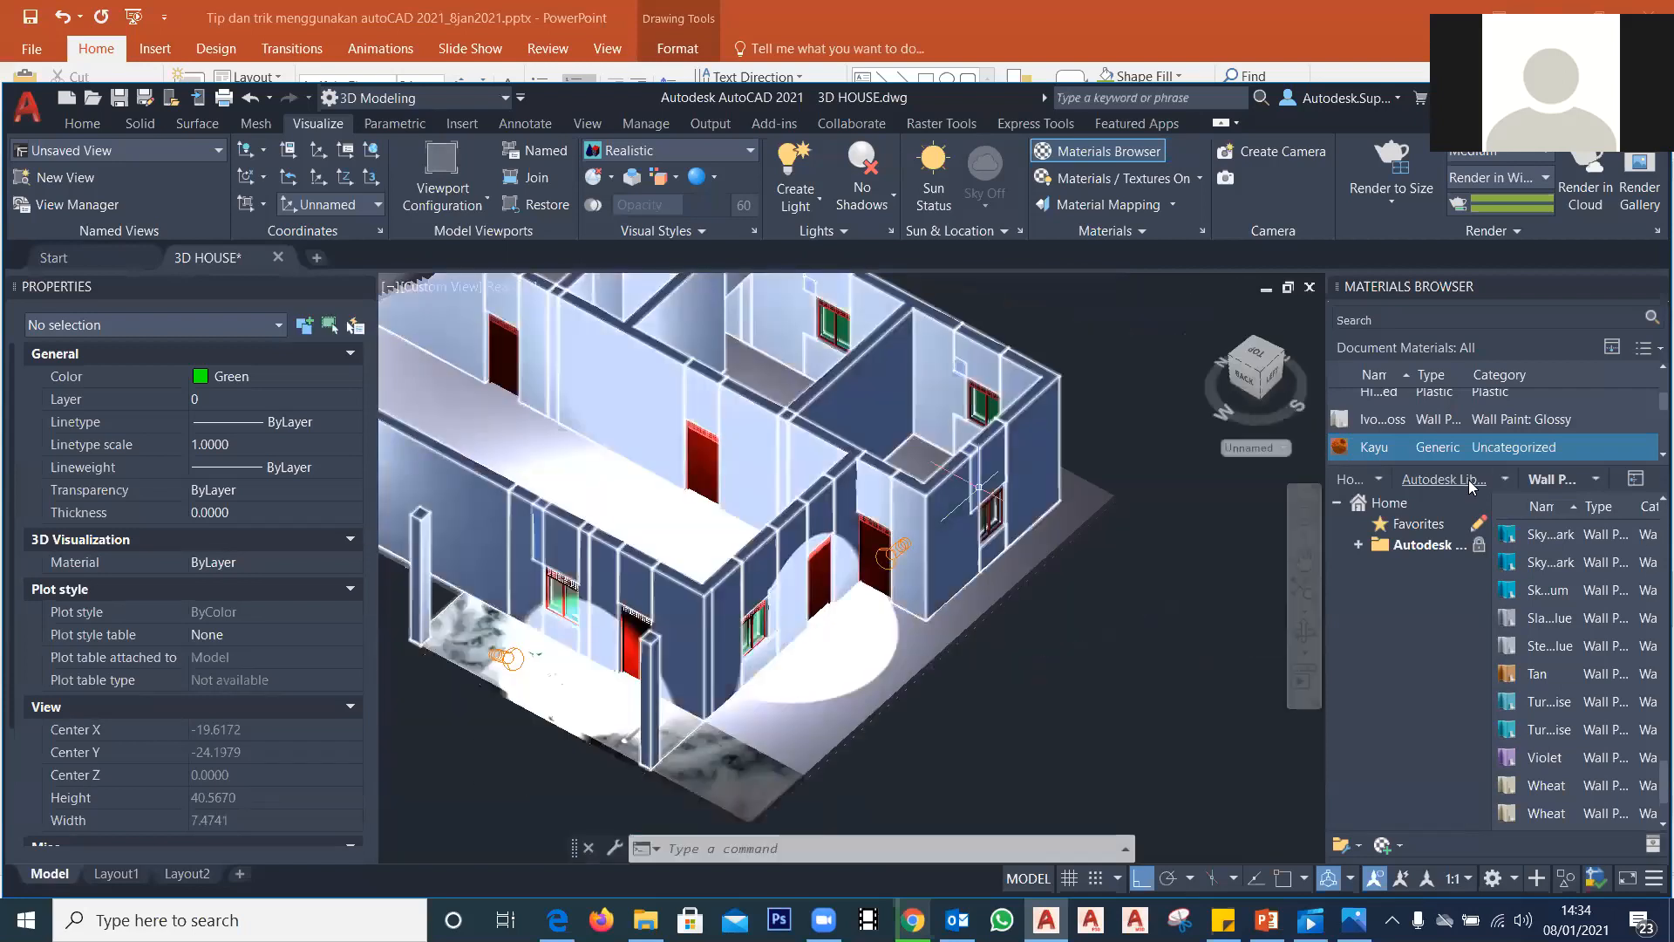
pyautogui.moveTo(1402, 446); pyautogui.dragTo(874, 684)
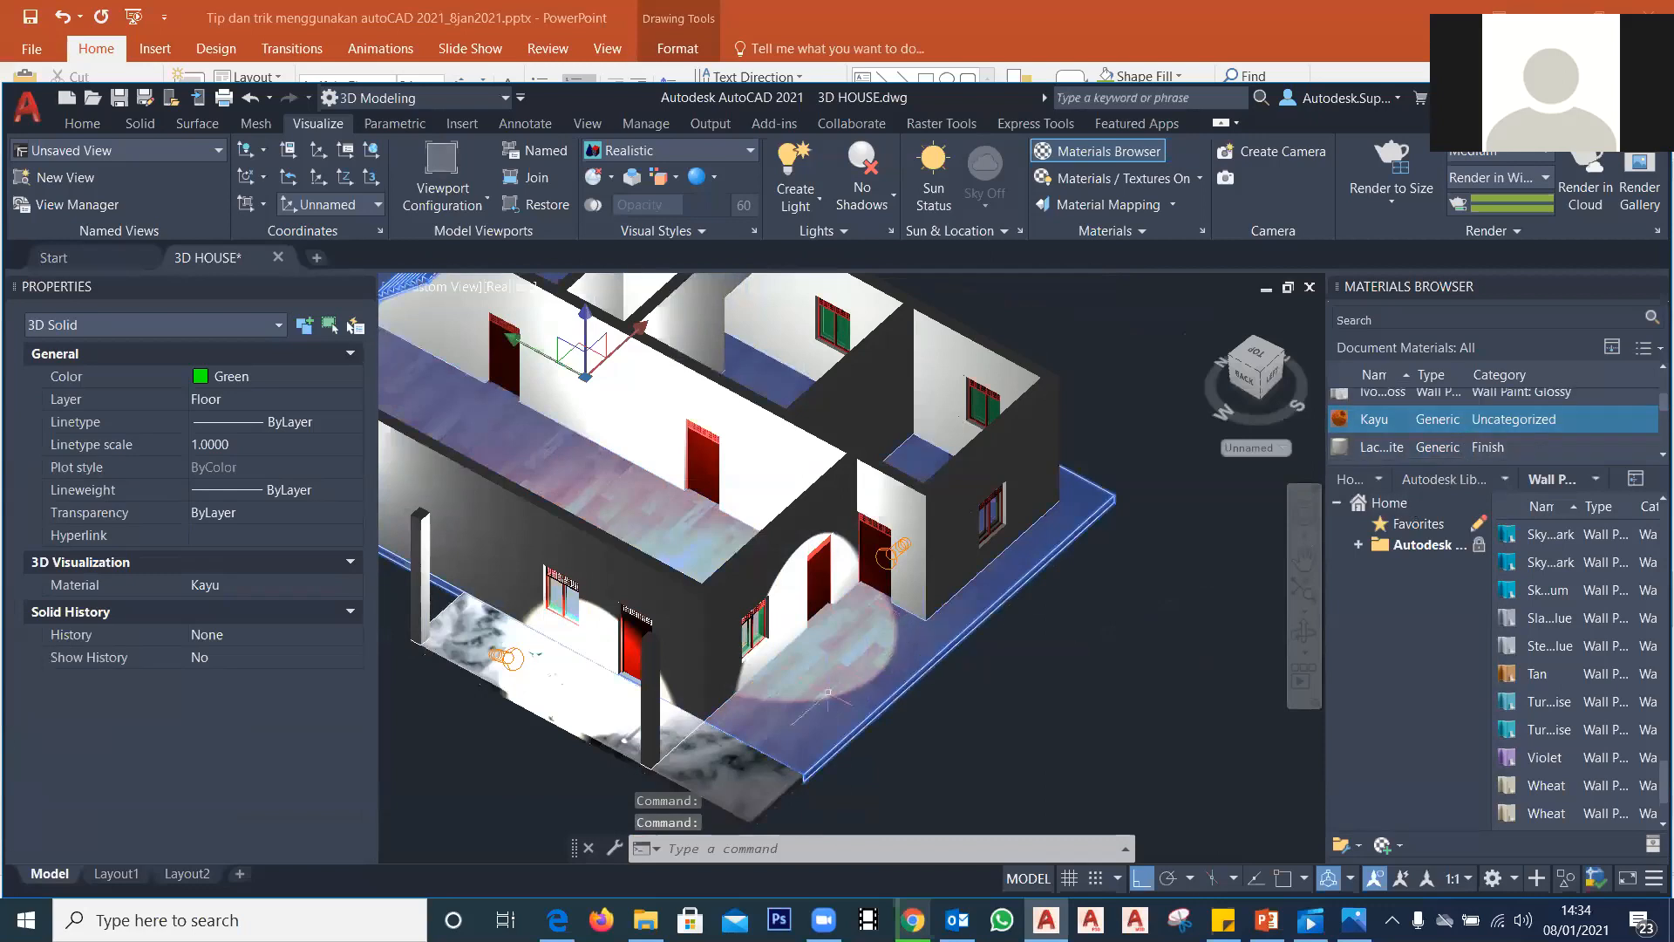
pyautogui.scroll(3, 923, 628)
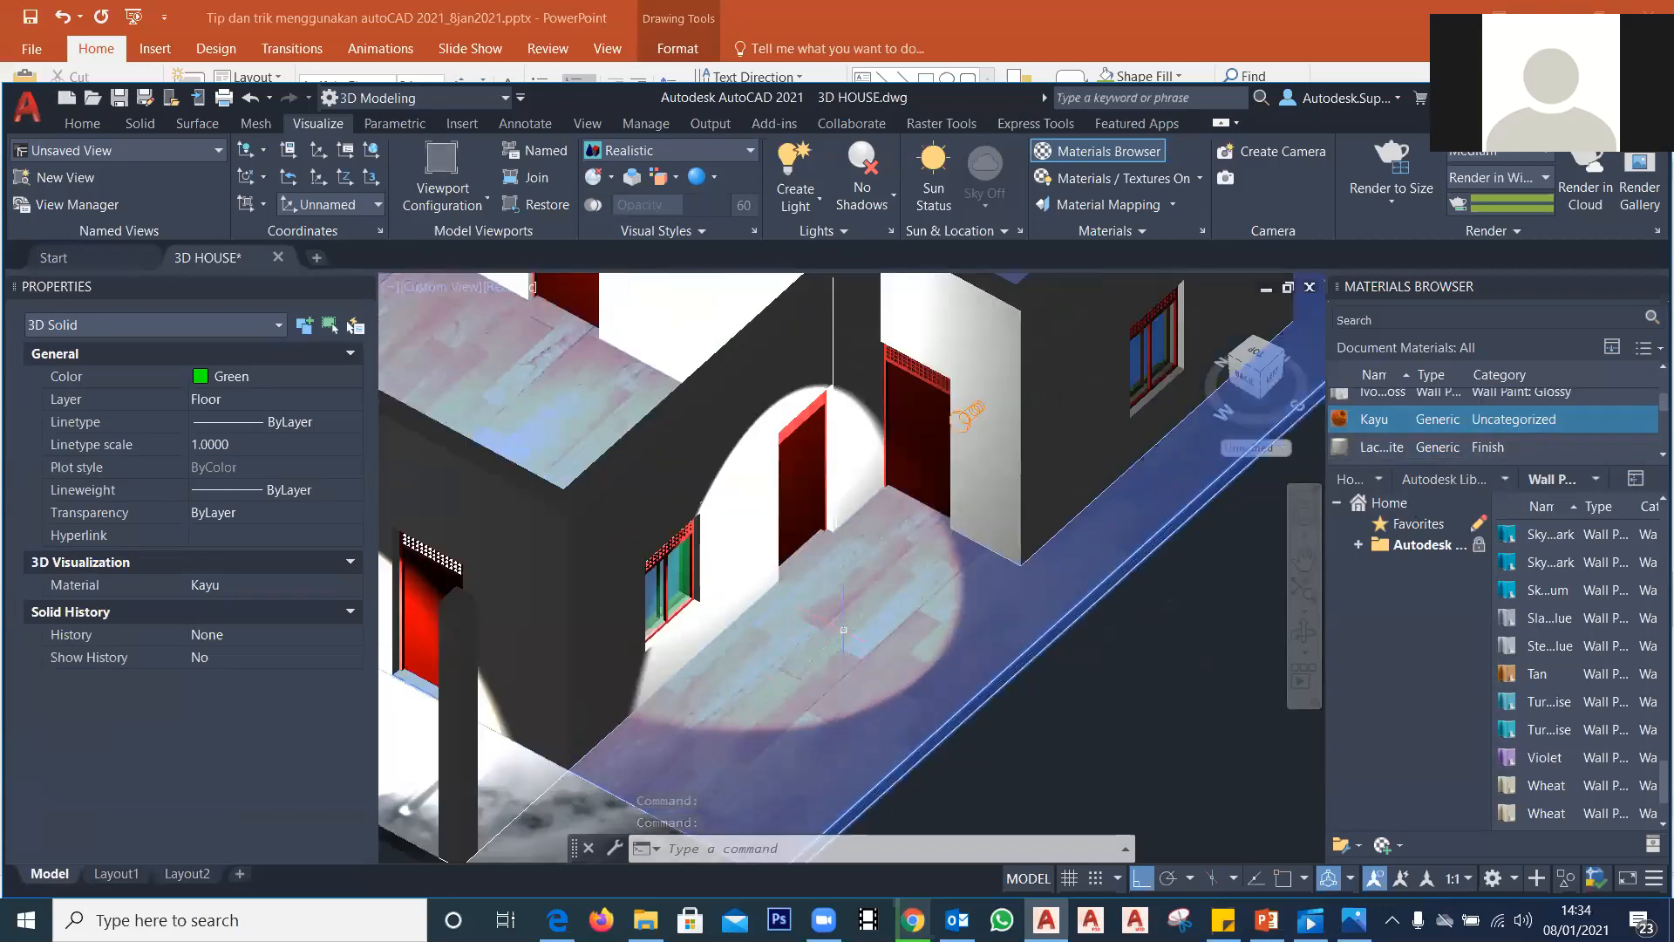
# Step: Clear the floor selection, inspect the house with its wood floor, and check the rendering tips list in PowerPoint before returning to AutoCAD
pyautogui.press('Escape')
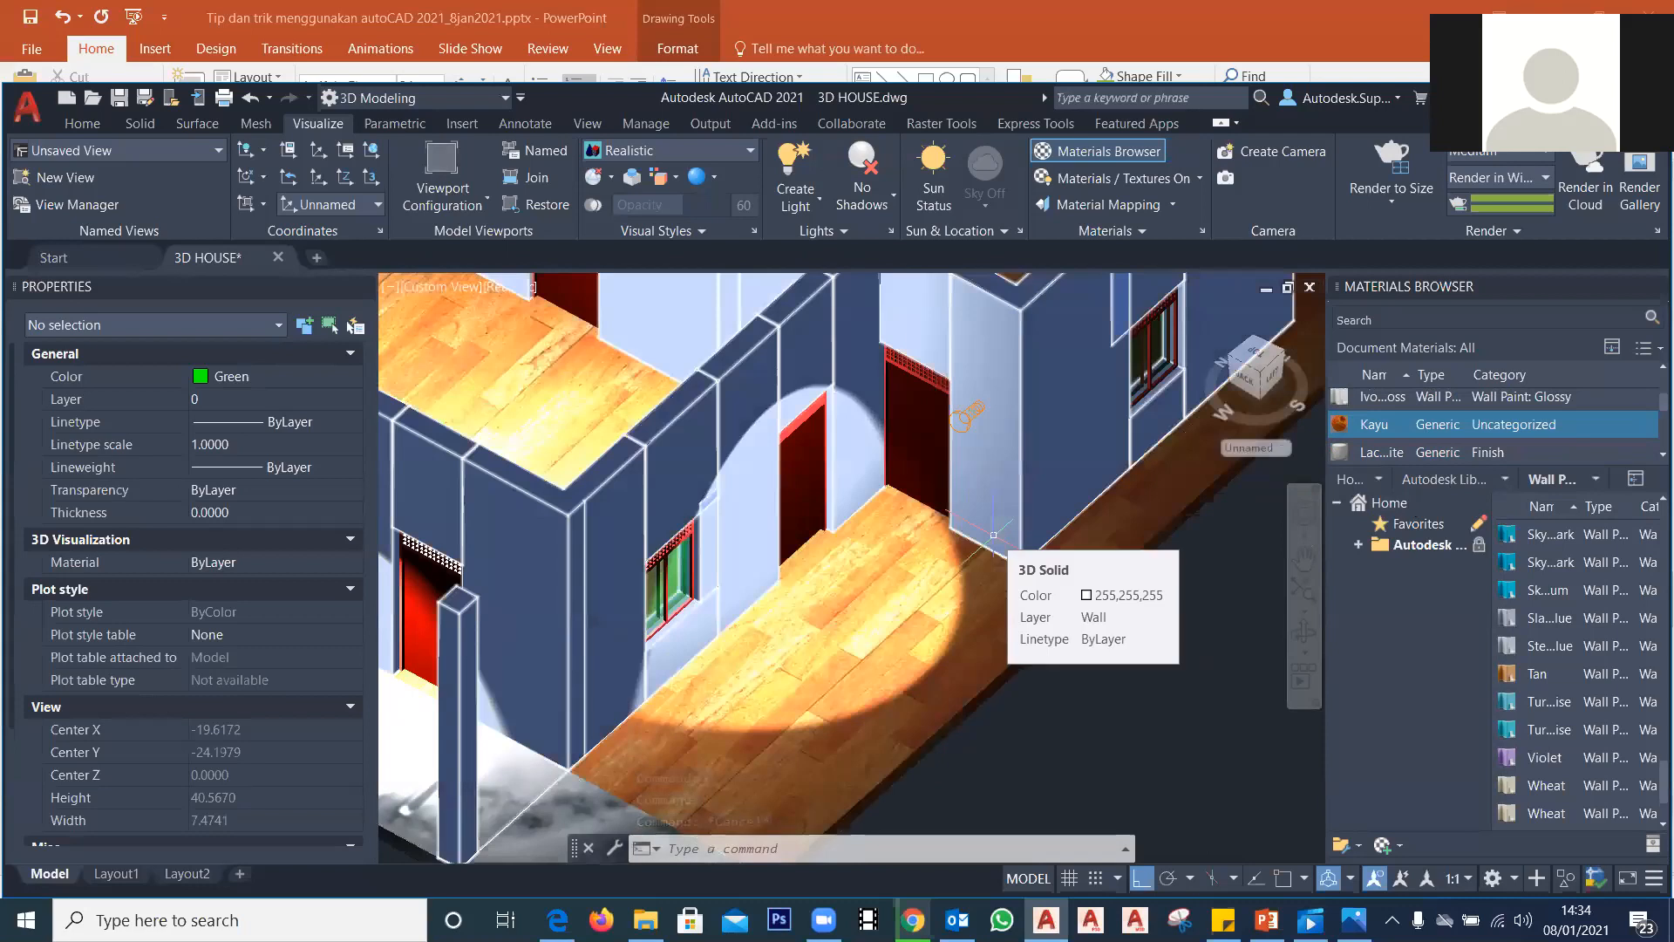
pyautogui.scroll(-3, 993, 533)
pyautogui.scroll(2, 671, 443)
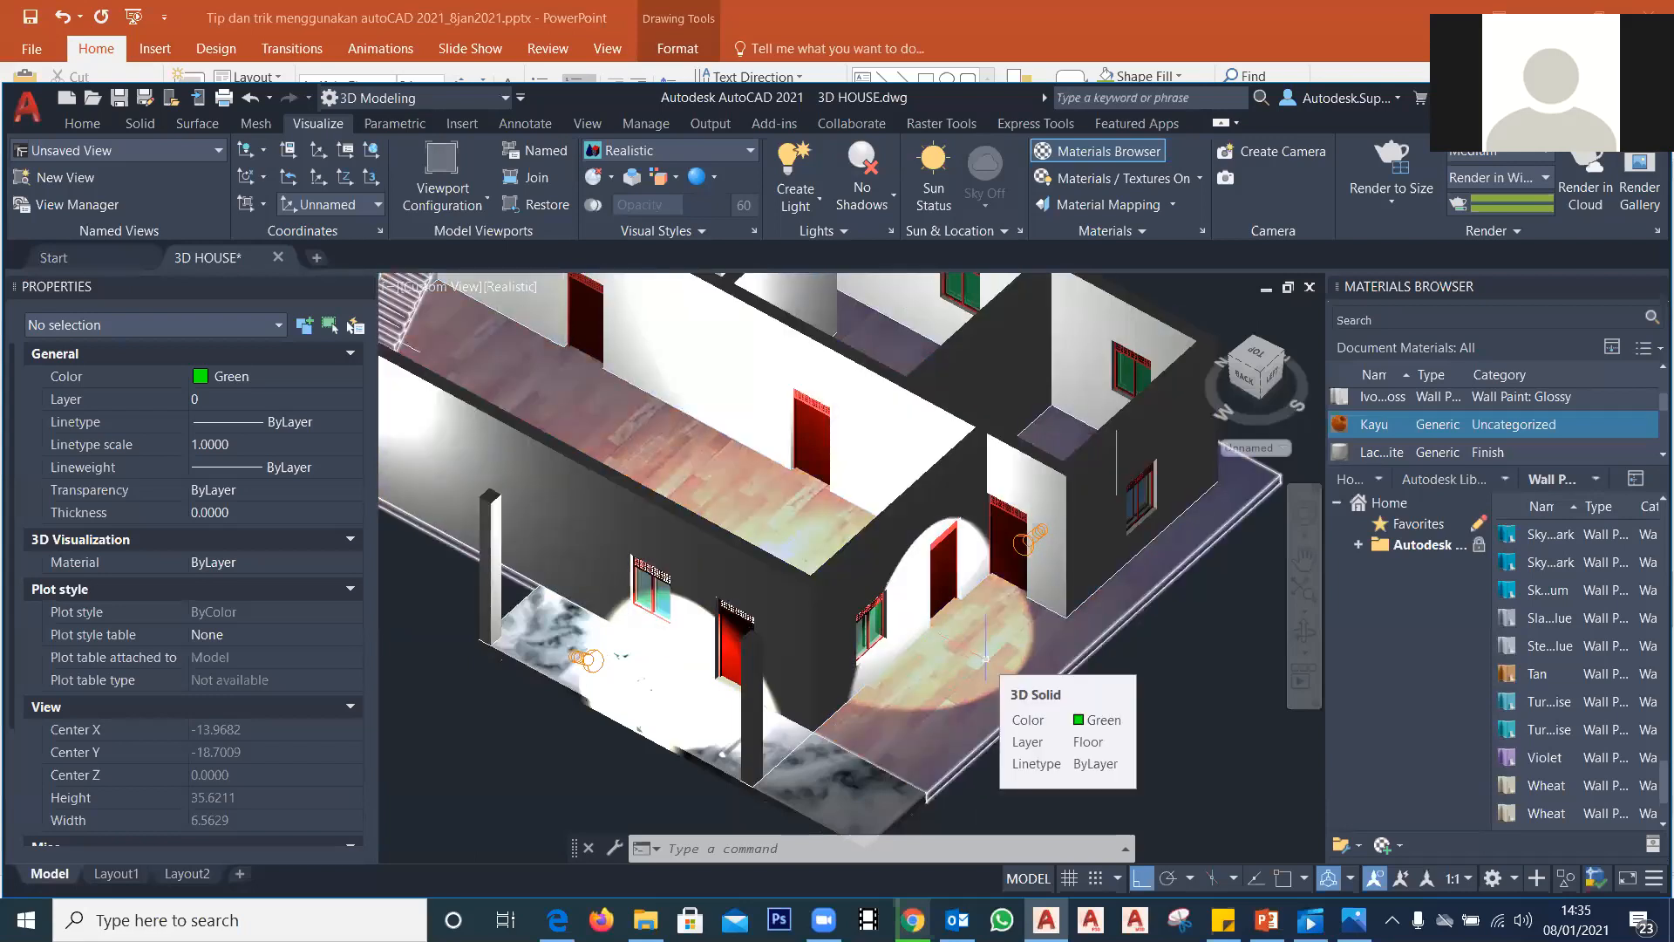
pyautogui.scroll(-2, 985, 658)
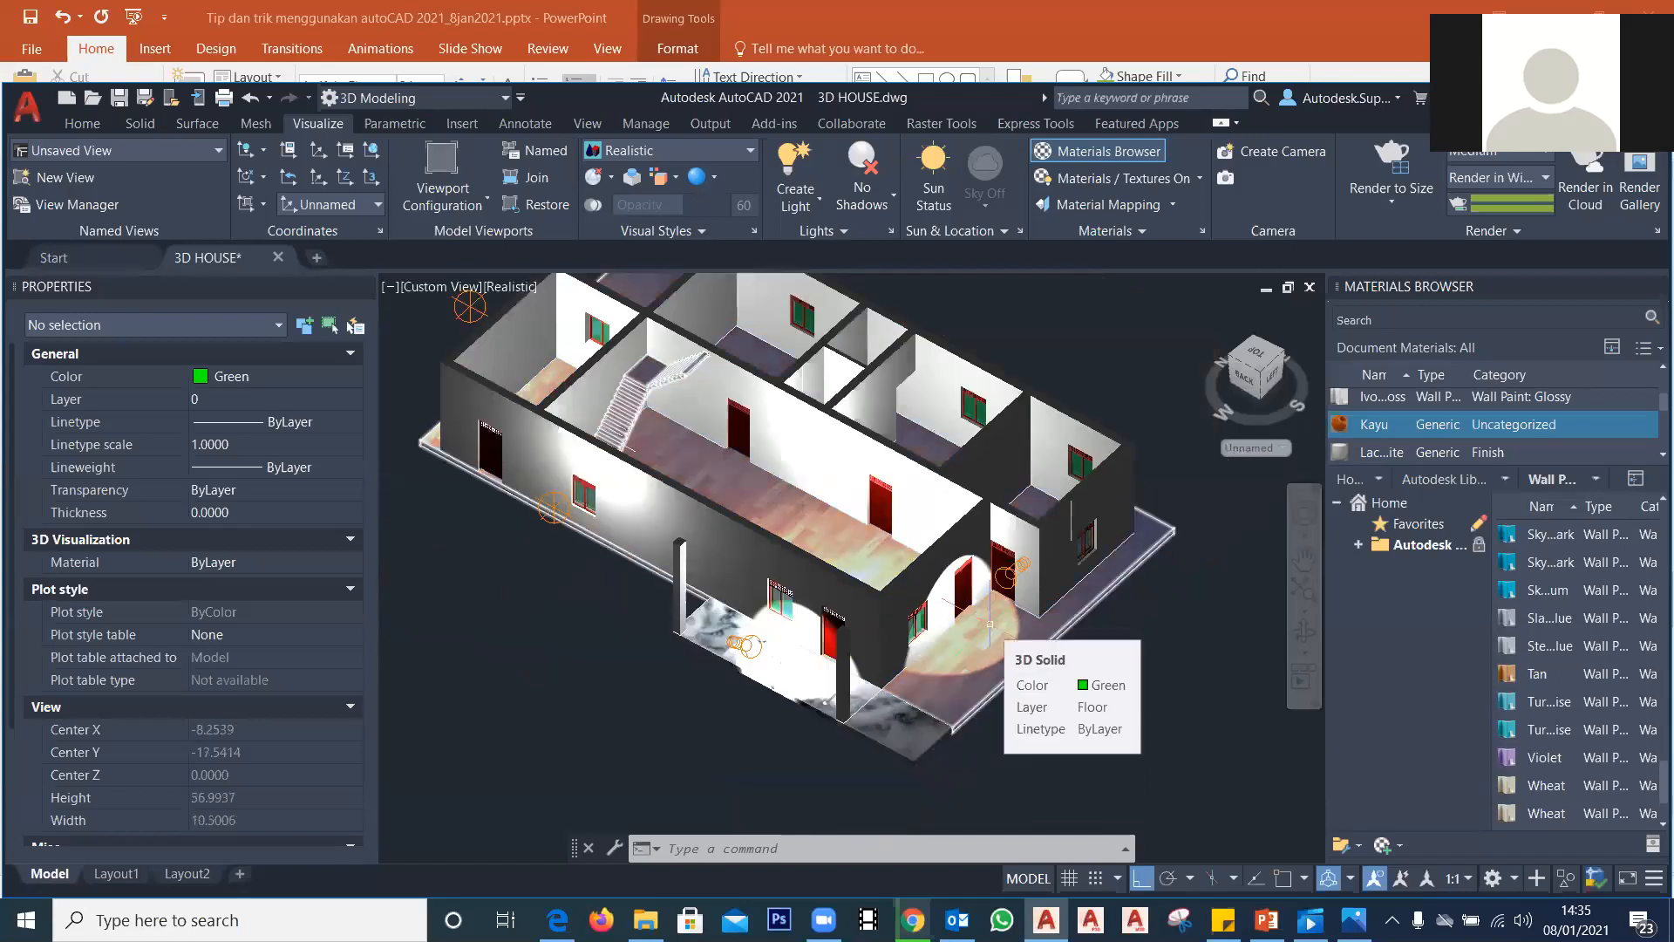
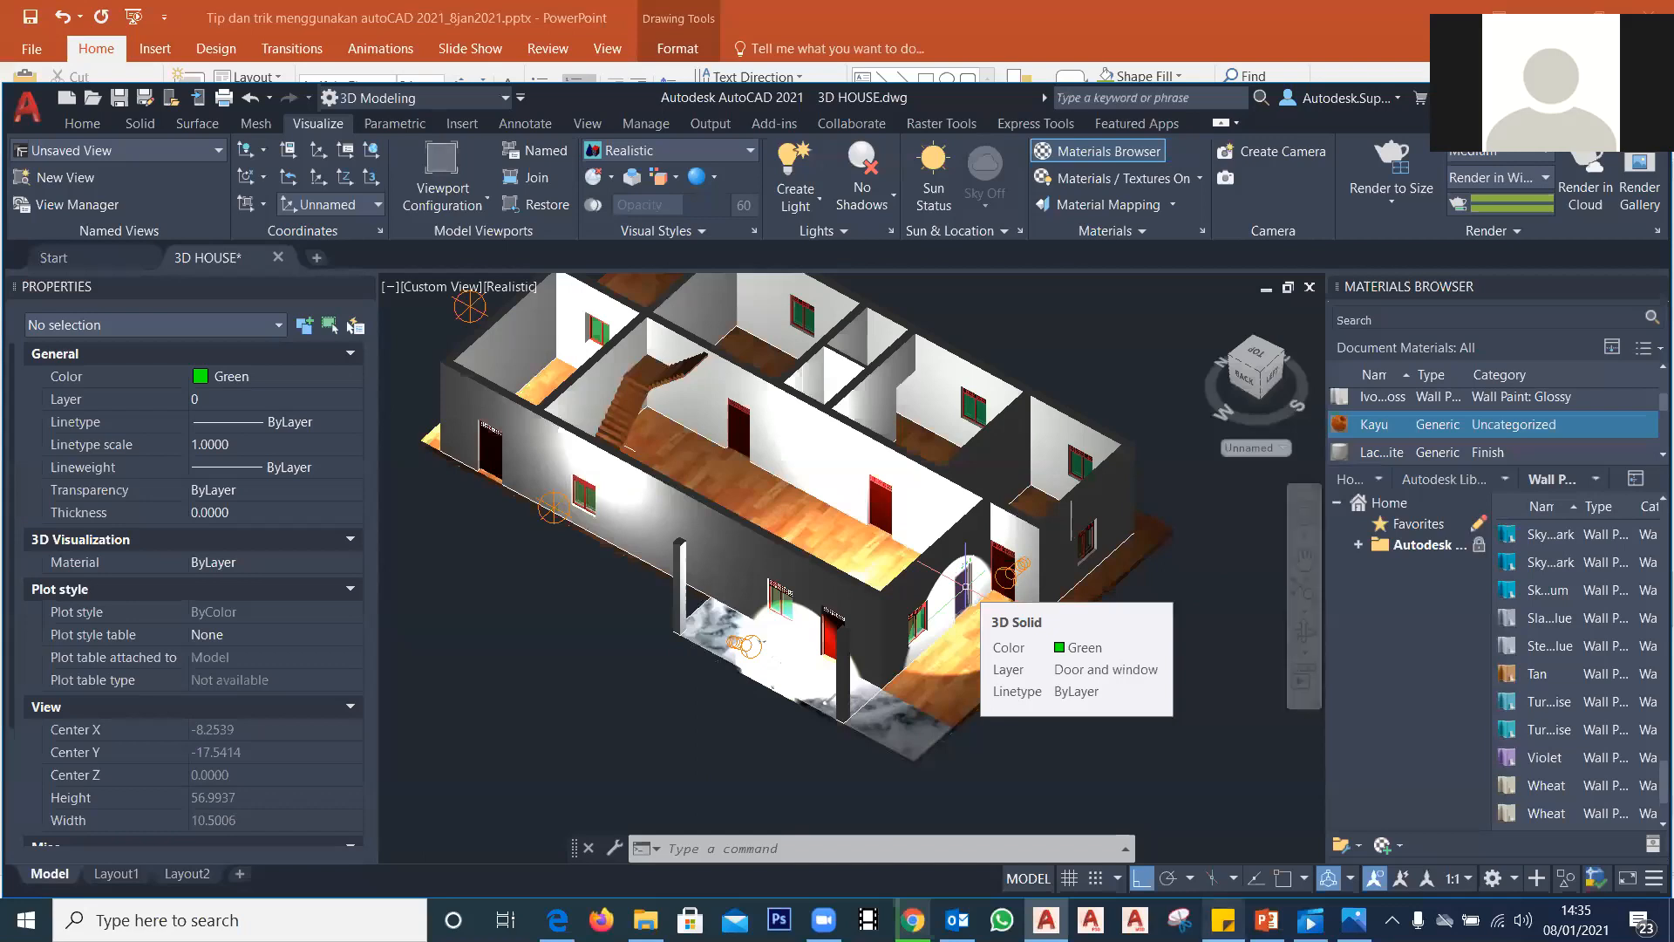
pyautogui.click(1267, 920)
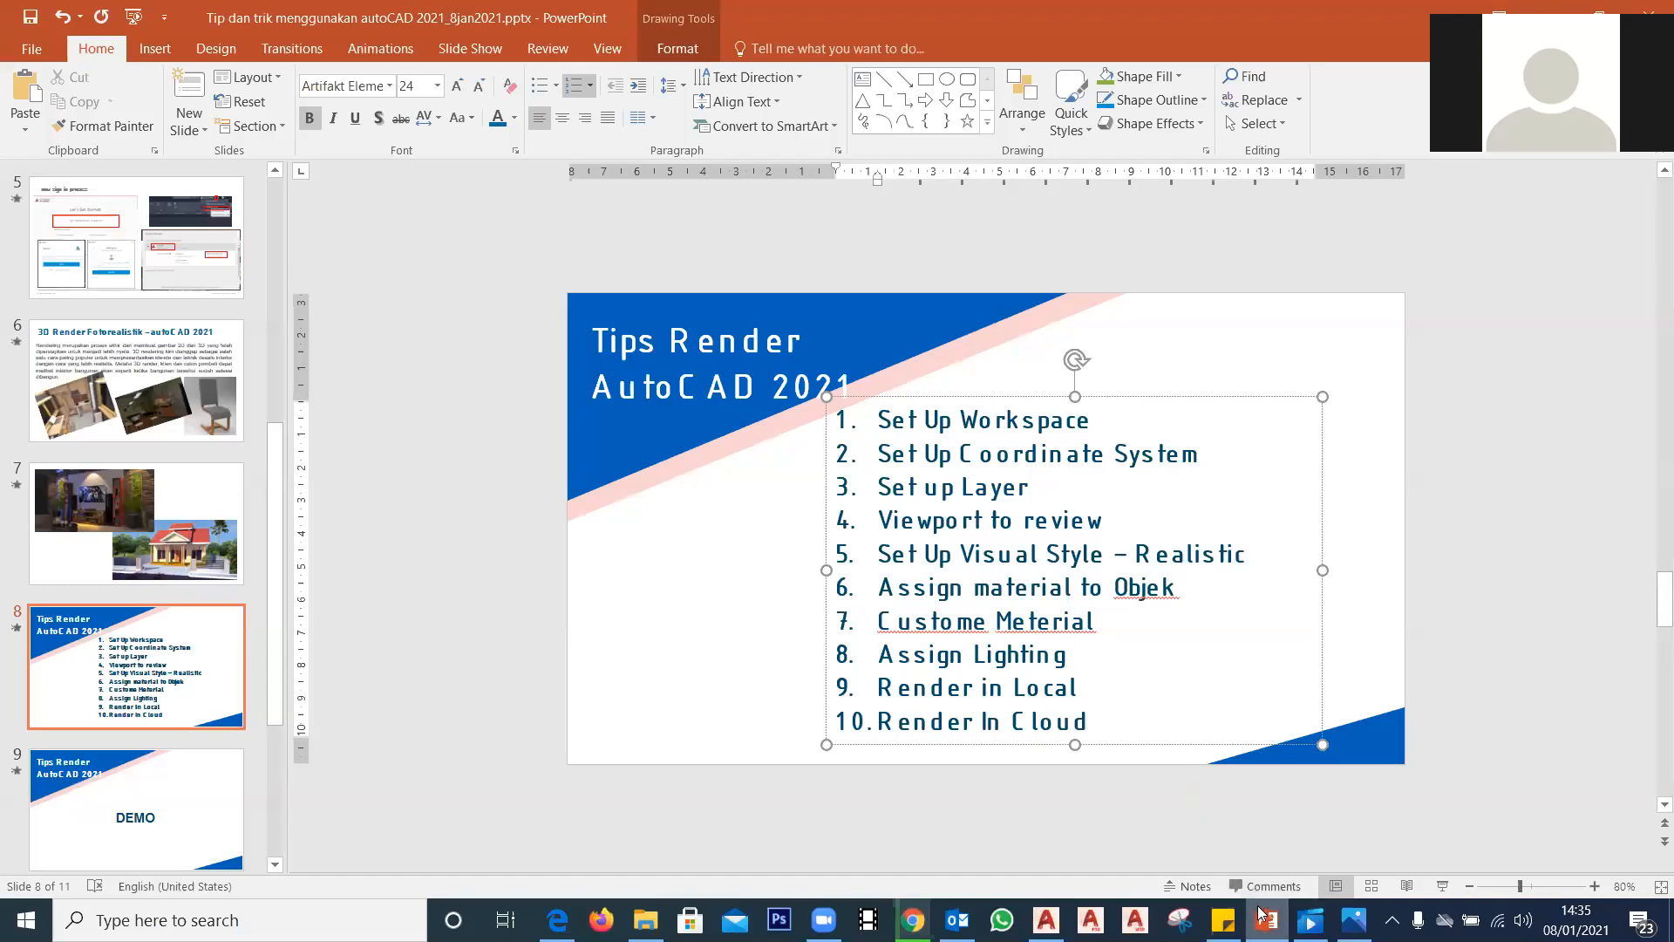
pyautogui.hotkey('alt', 'Tab')
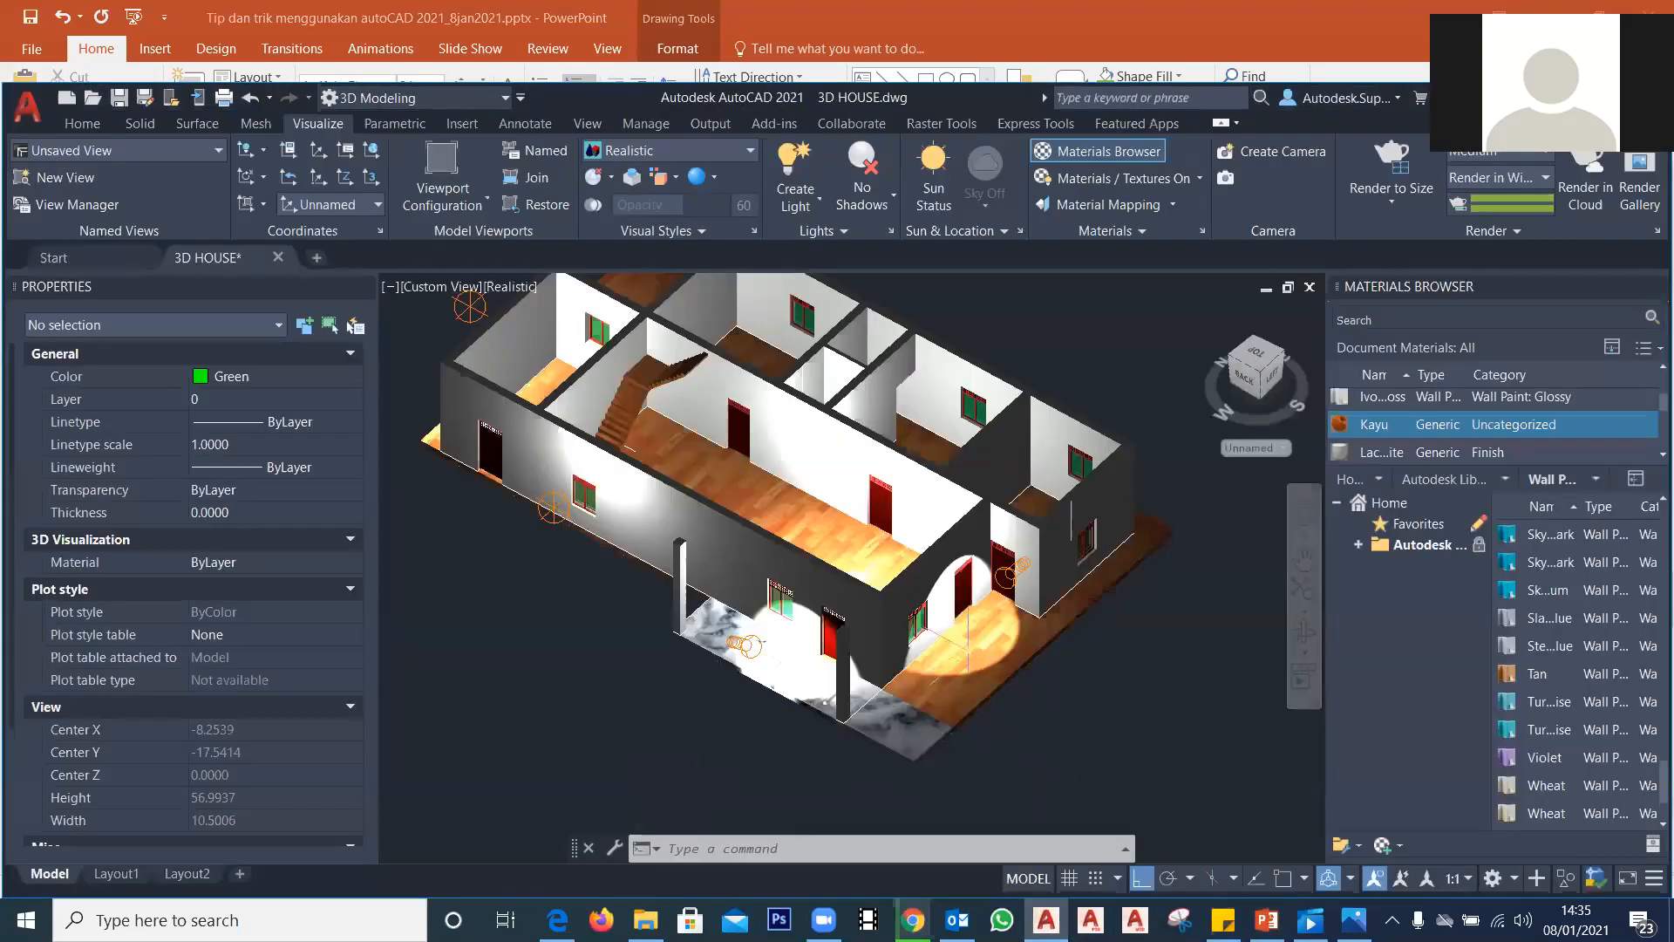
# Step: Create a spotlight inside the large room, with its source near the staircase end and its target on the floor, keeping the default light options
pyautogui.scroll(5, 932, 611)
pyautogui.keyDown('shift'); pyautogui.moveTo(931, 611); pyautogui.dragTo(899, 541, button='middle'); pyautogui.keyUp('shift')
pyautogui.click(818, 207)
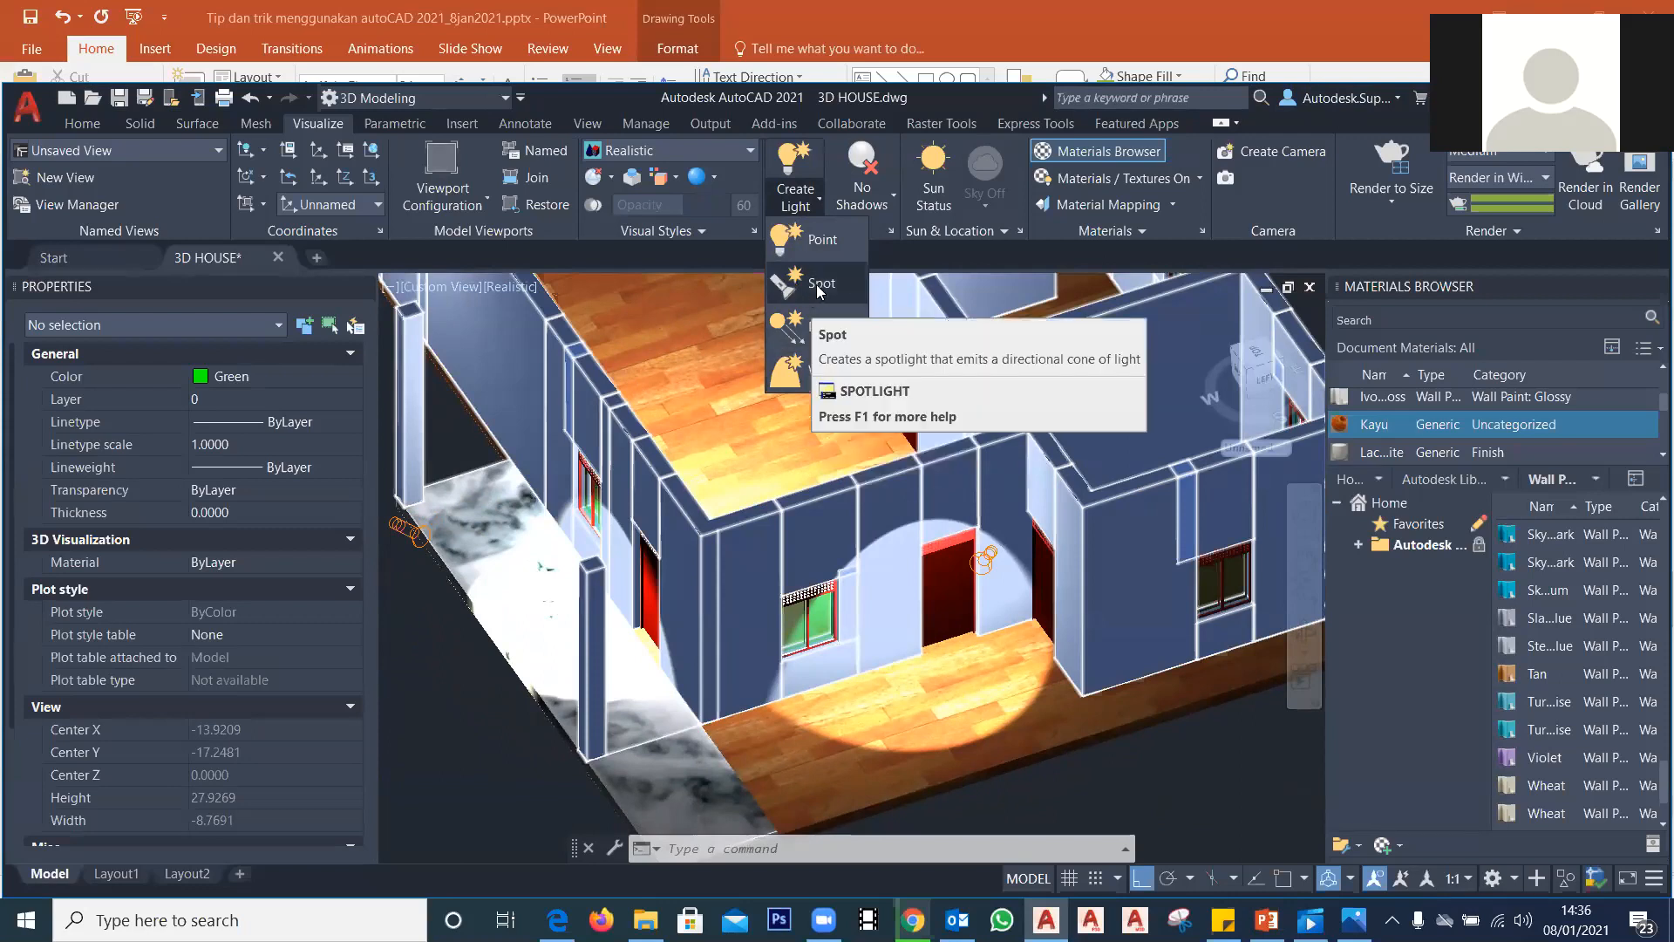
pyautogui.scroll(-3, 1029, 547)
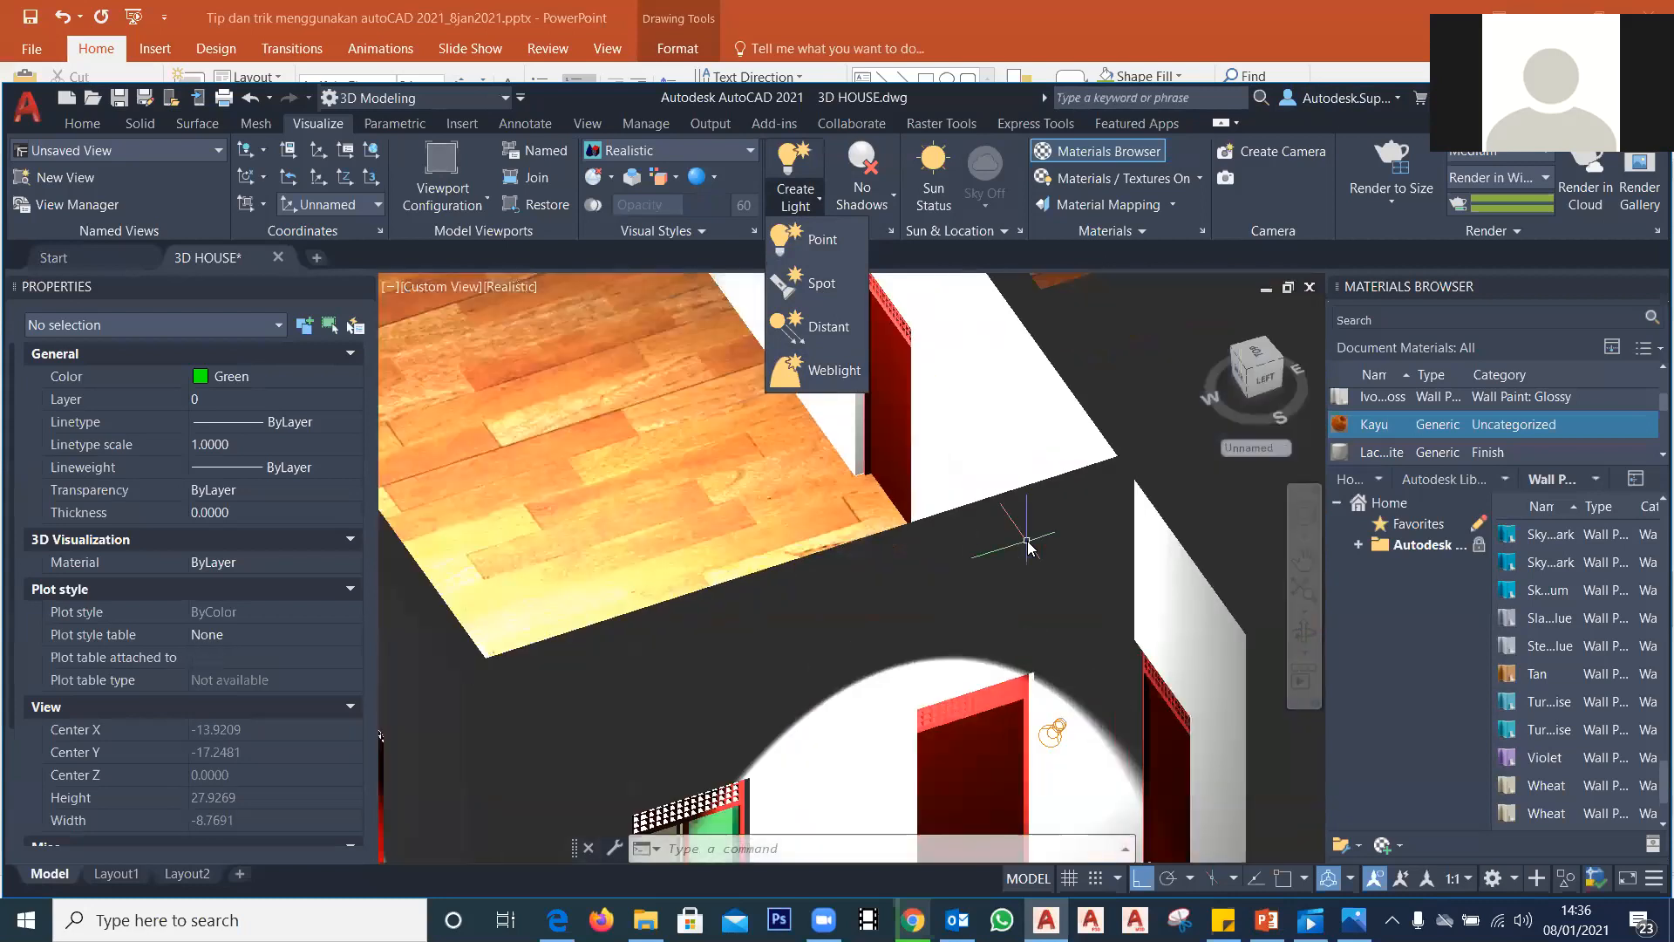
pyautogui.click(683, 477)
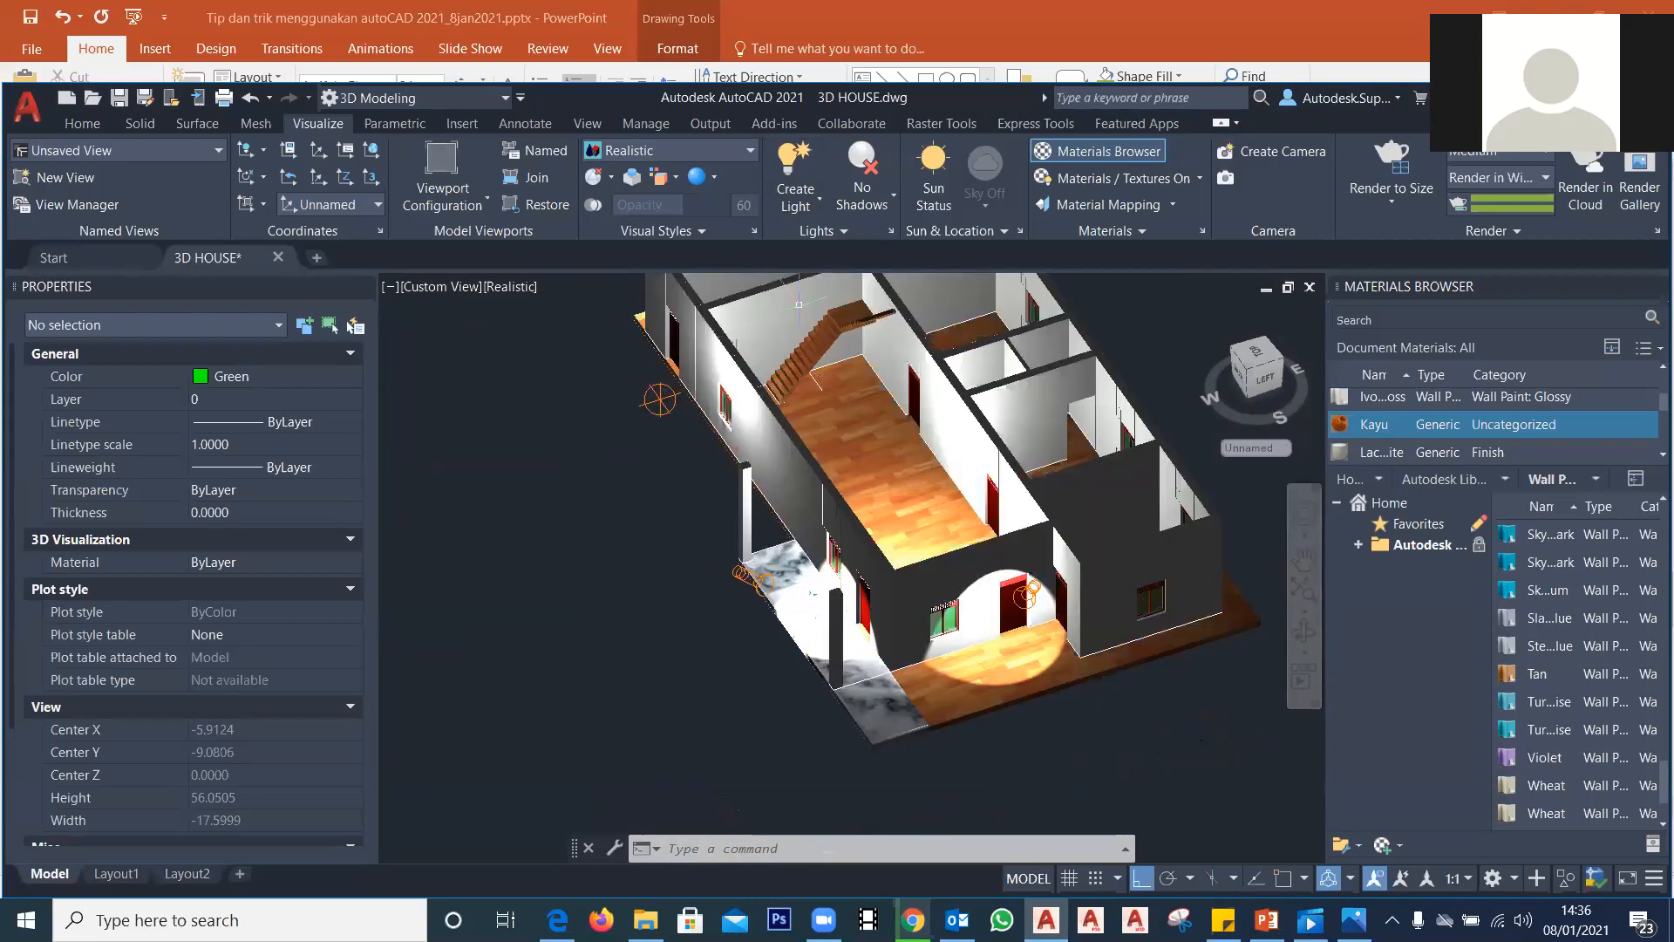
pyautogui.click(795, 197)
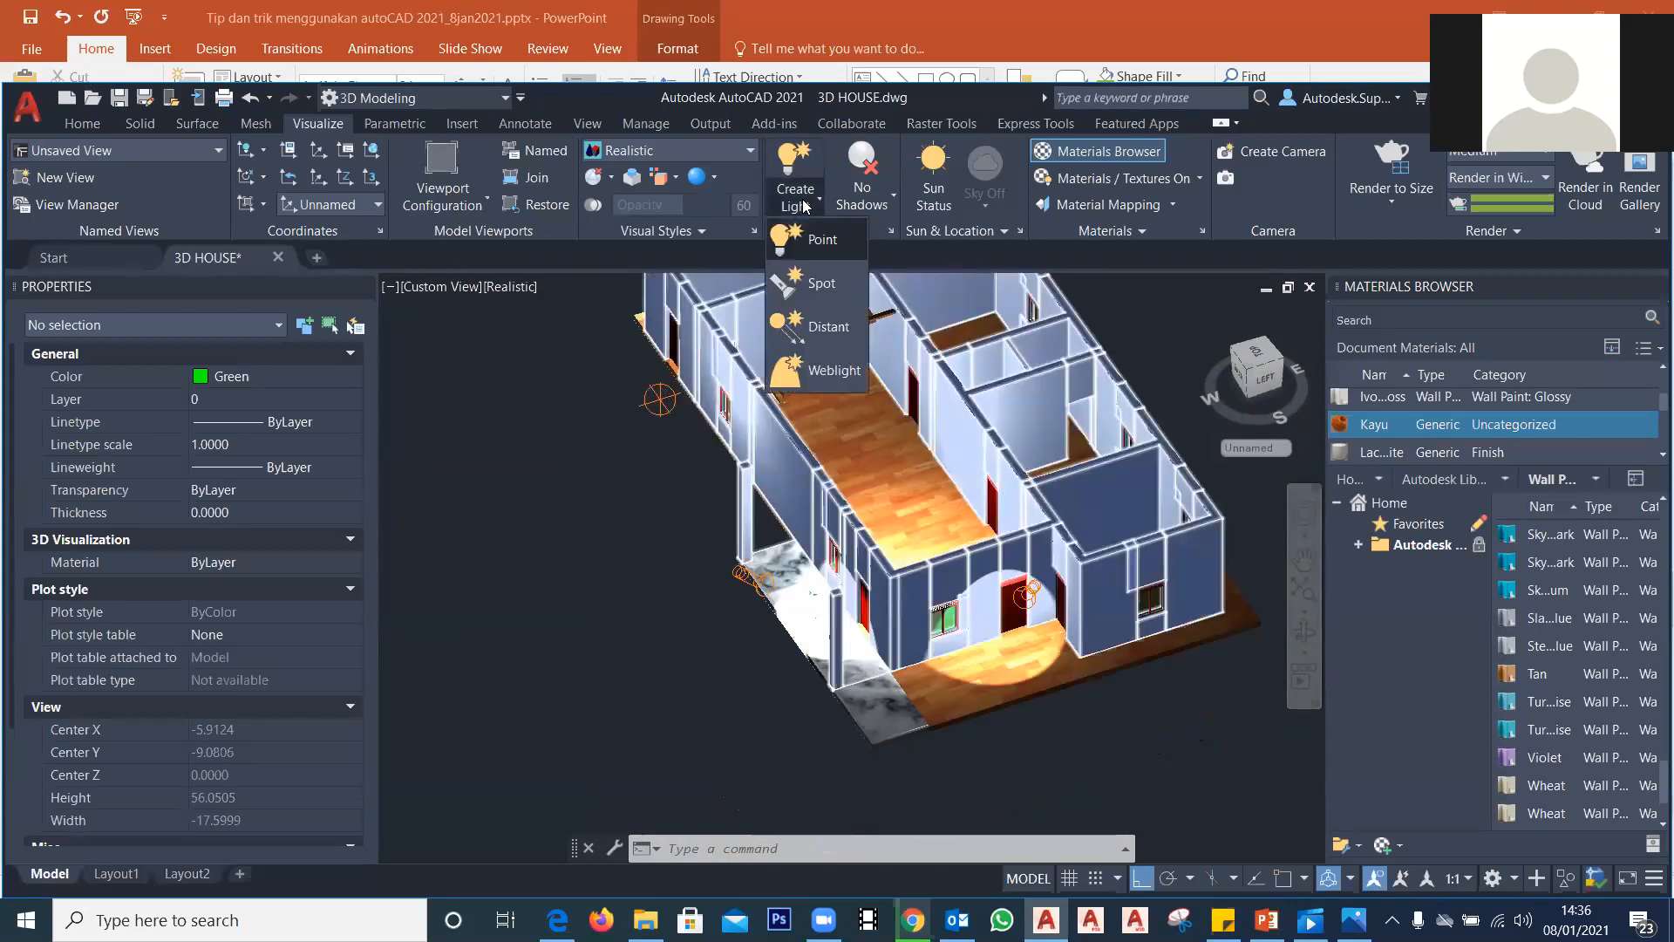
pyautogui.click(799, 287)
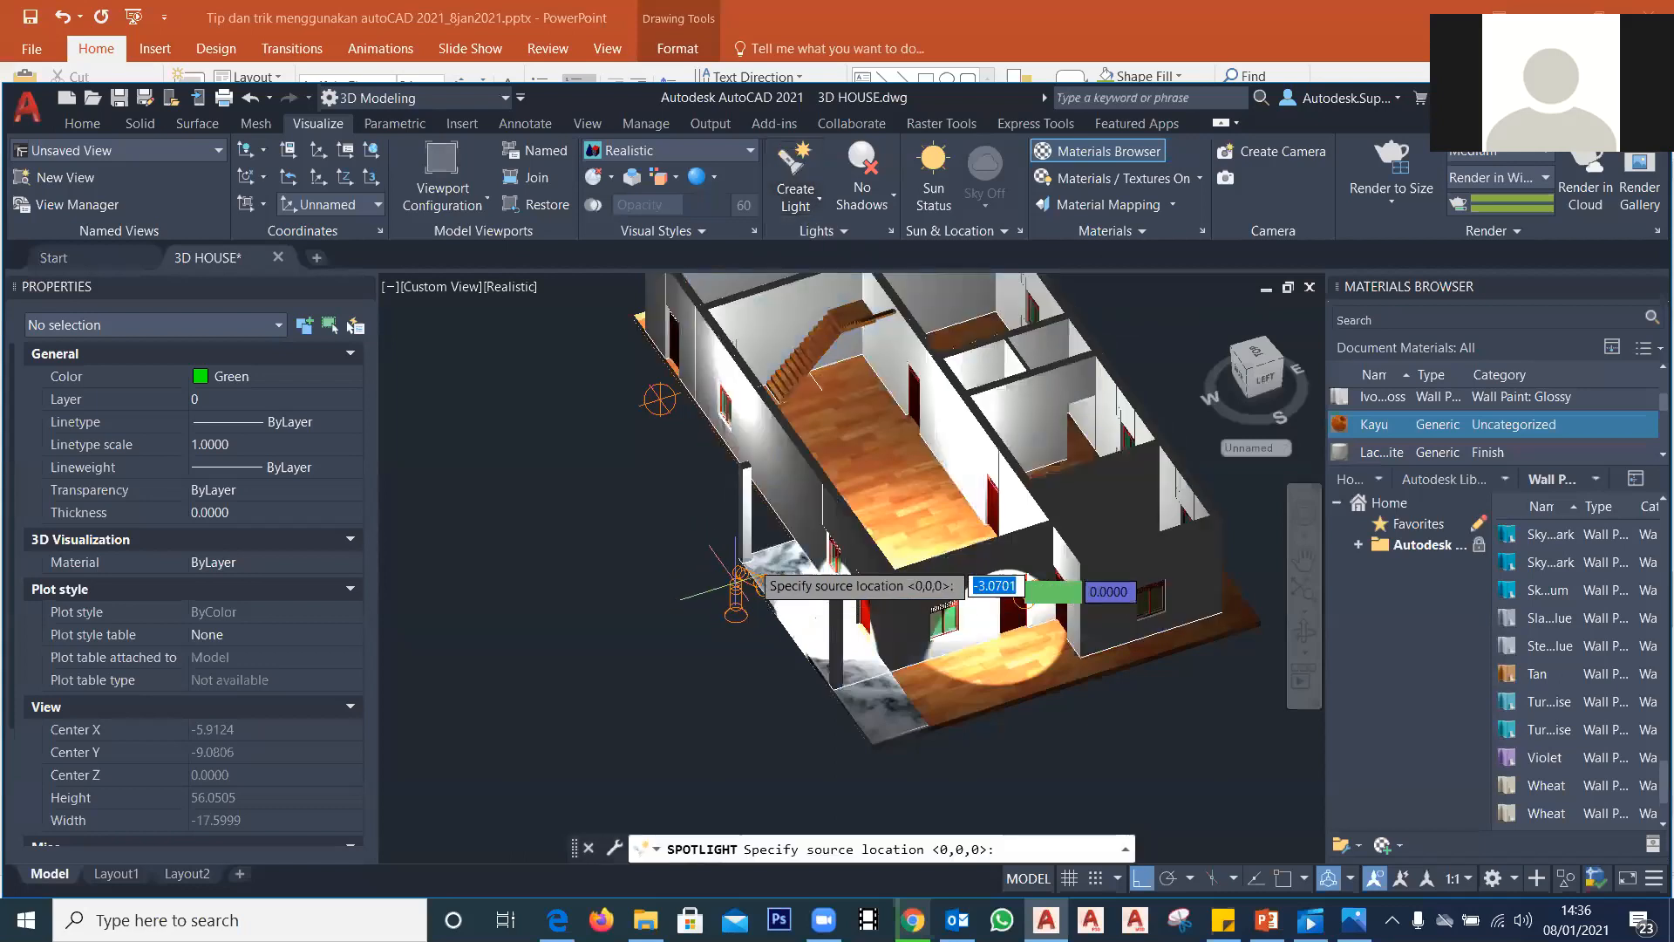
pyautogui.click(882, 401)
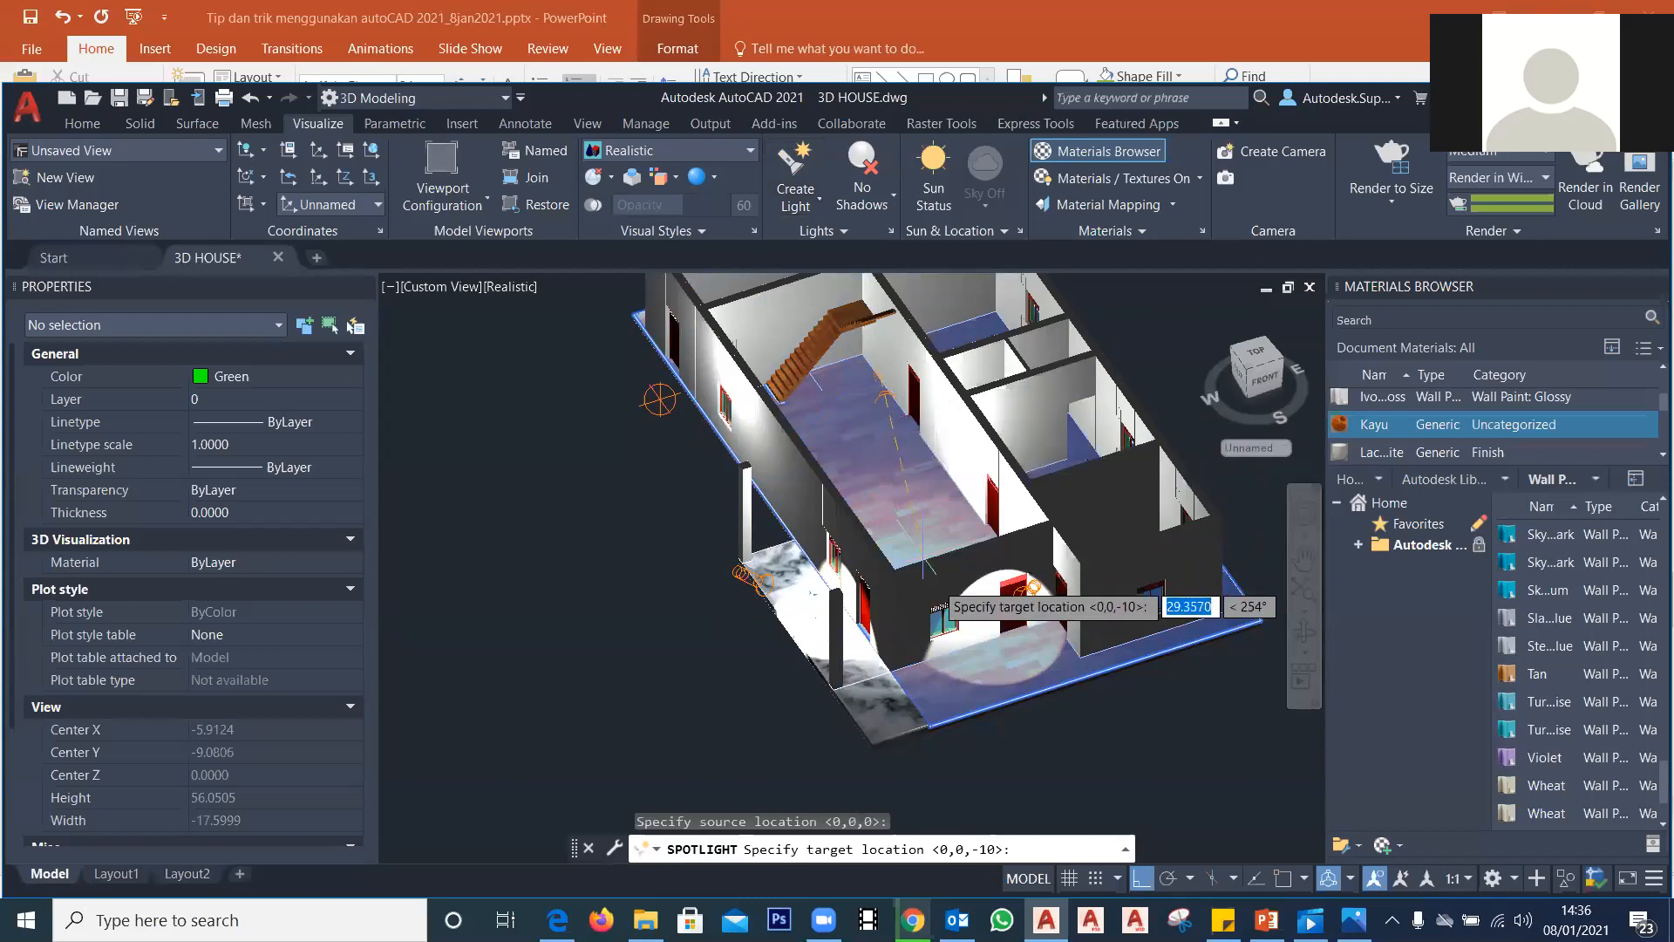
pyautogui.click(868, 447)
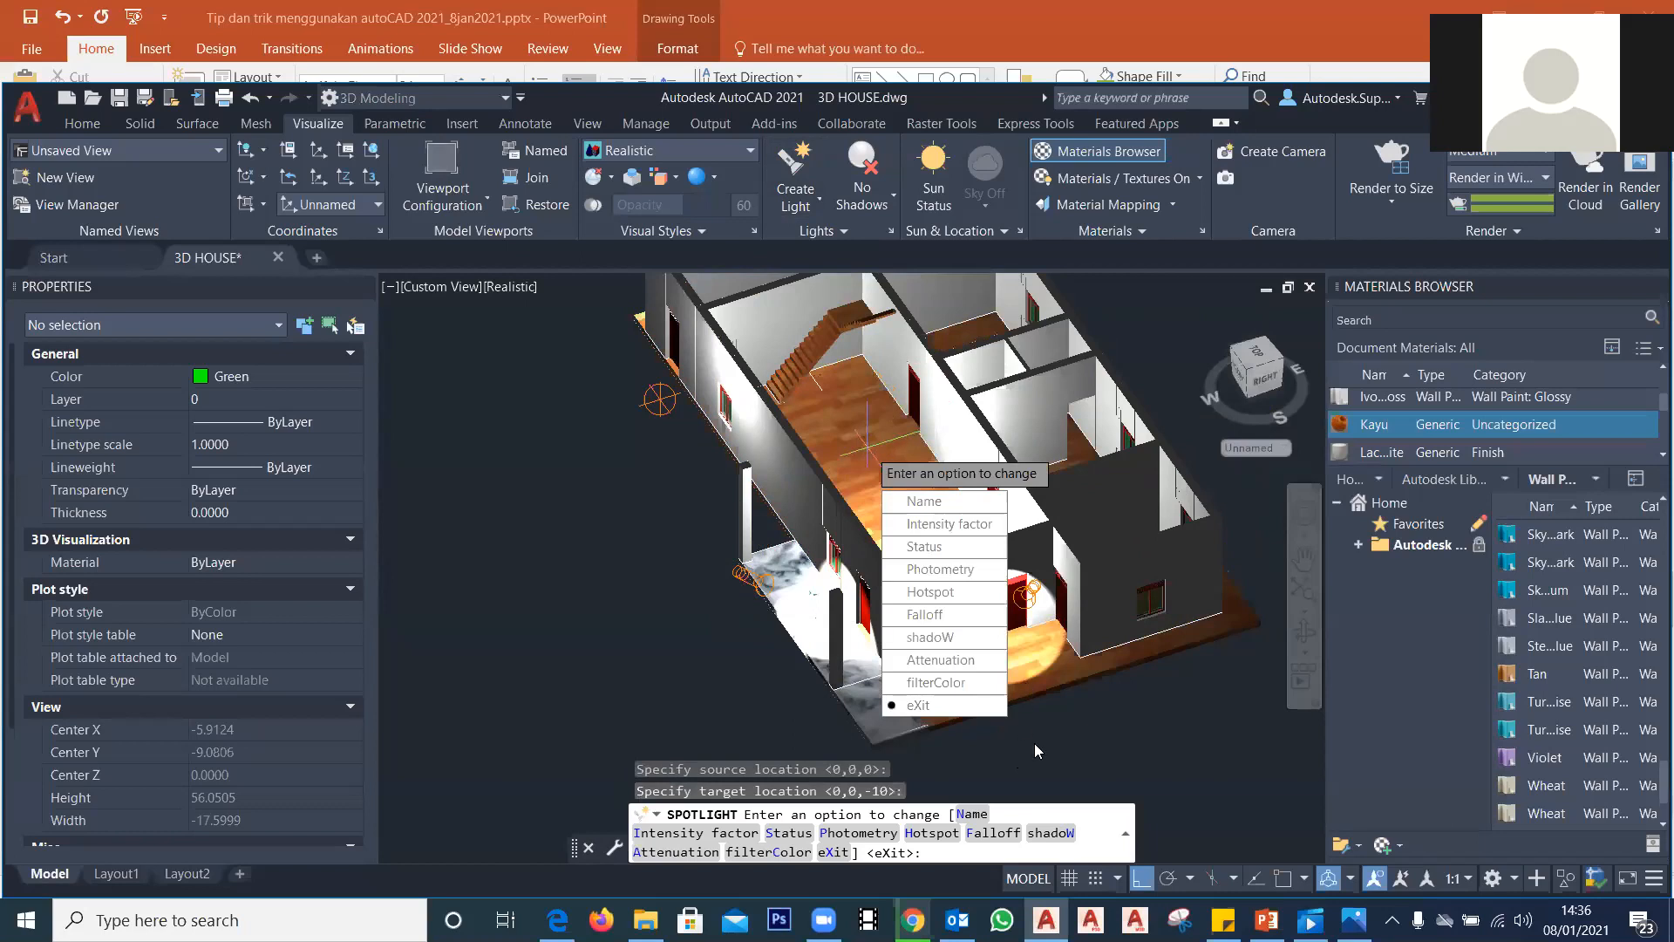
pyautogui.click(960, 704)
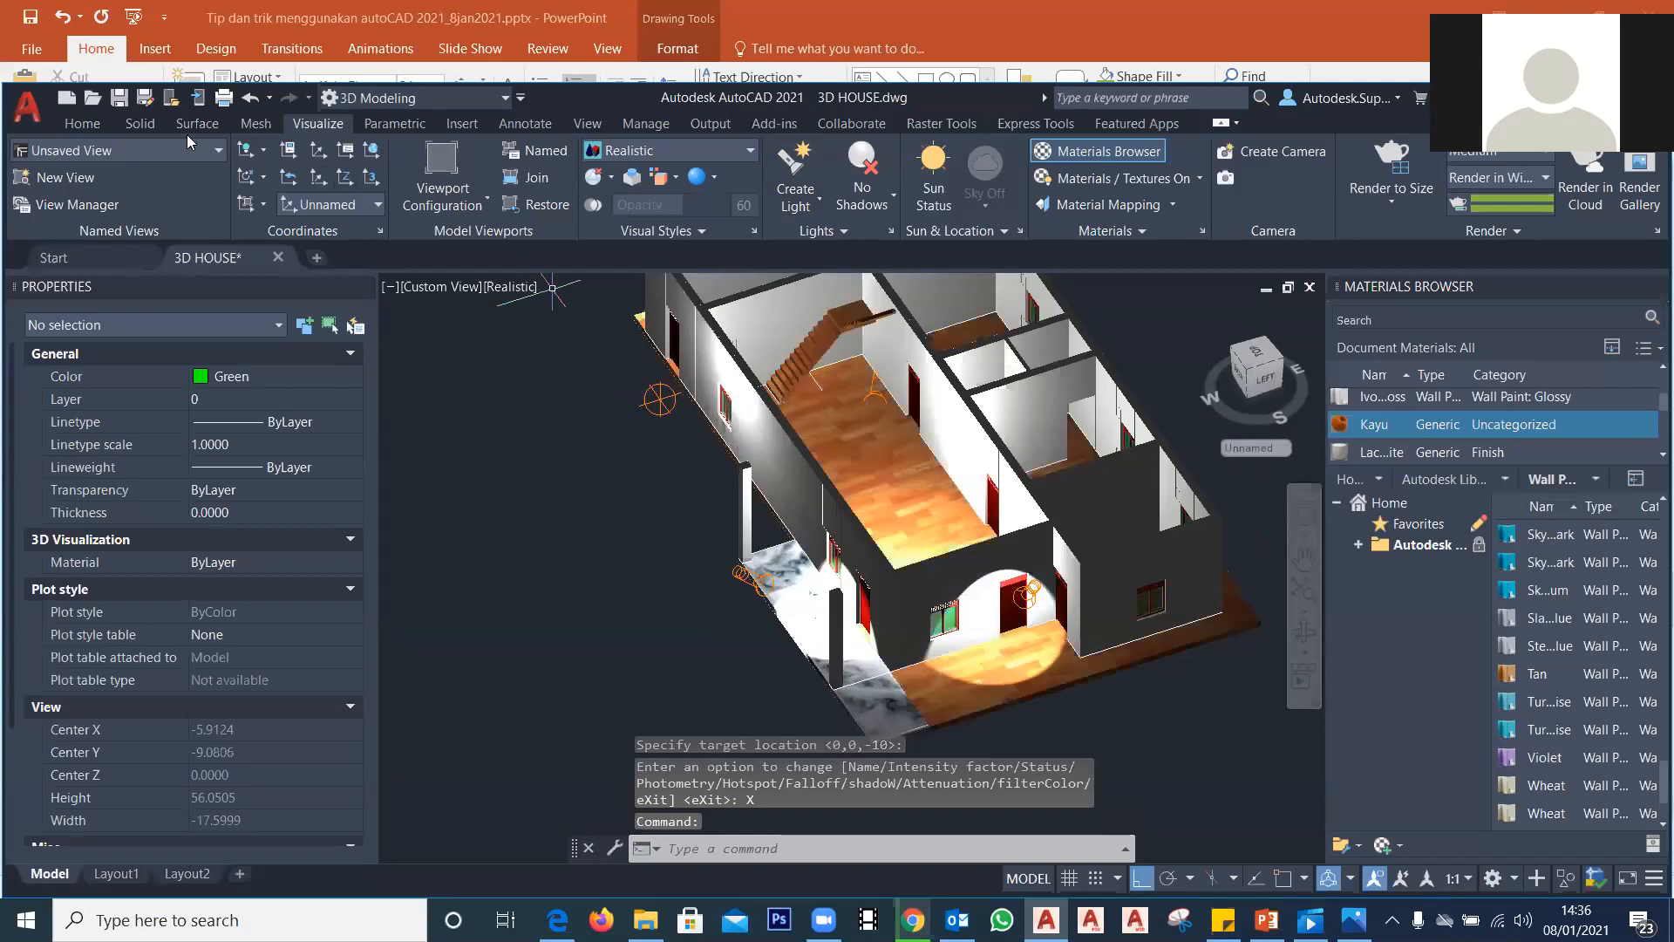
# Step: Split the model space into two vertical viewports and activate the one not currently in use
pyautogui.click(451, 206)
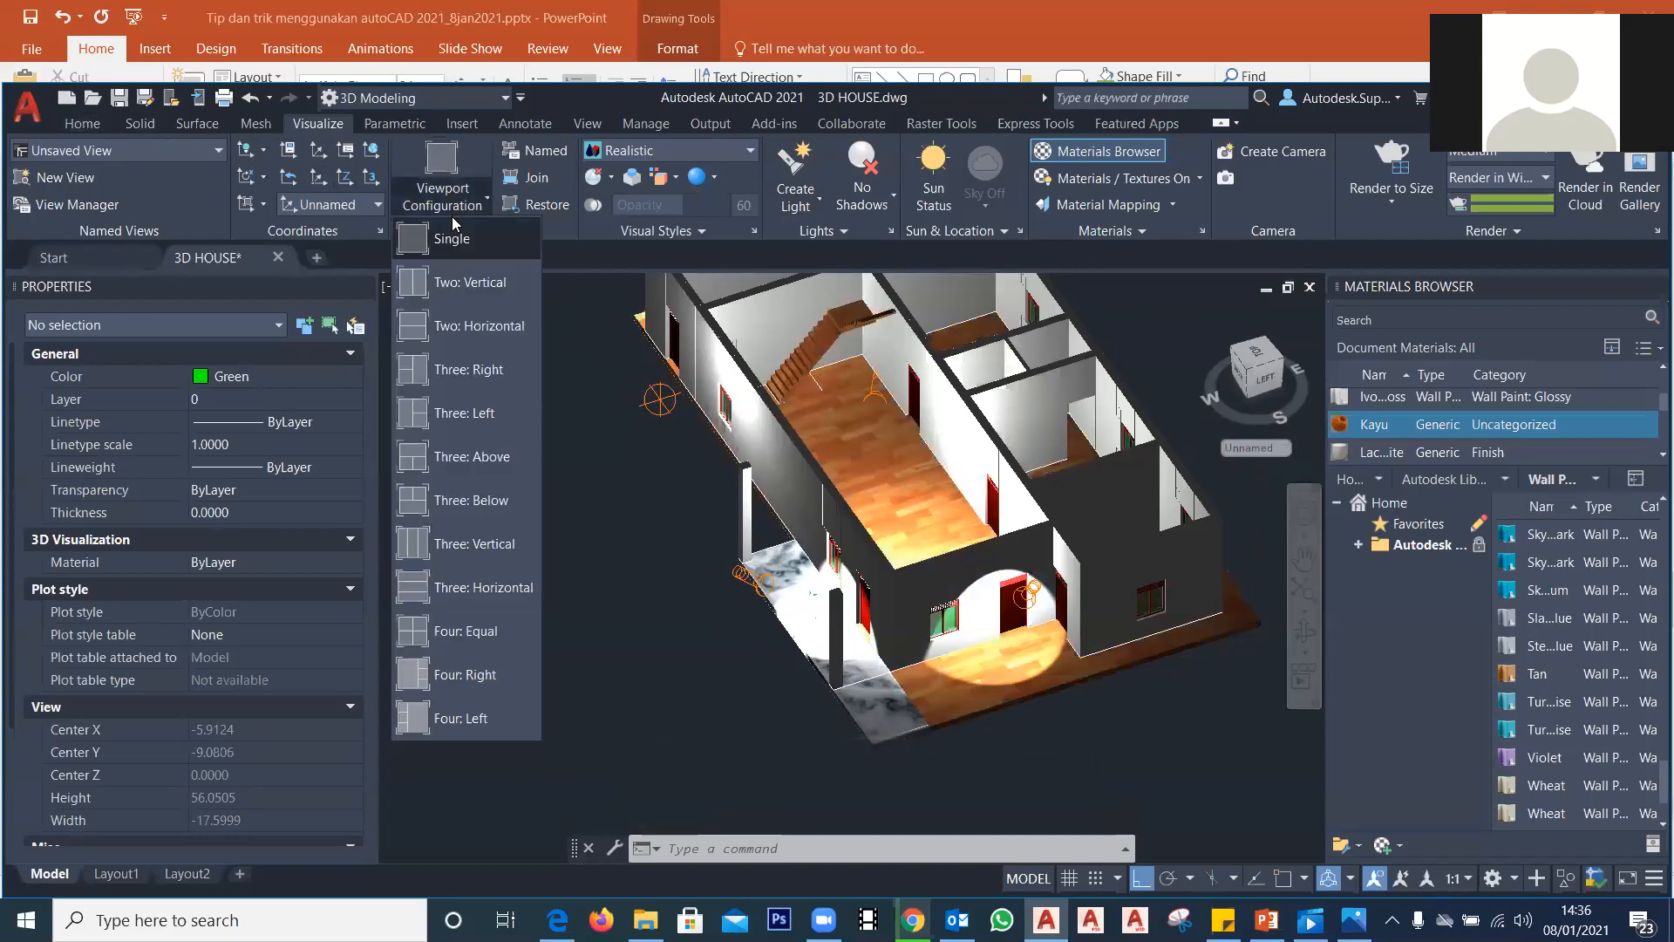
pyautogui.click(455, 279)
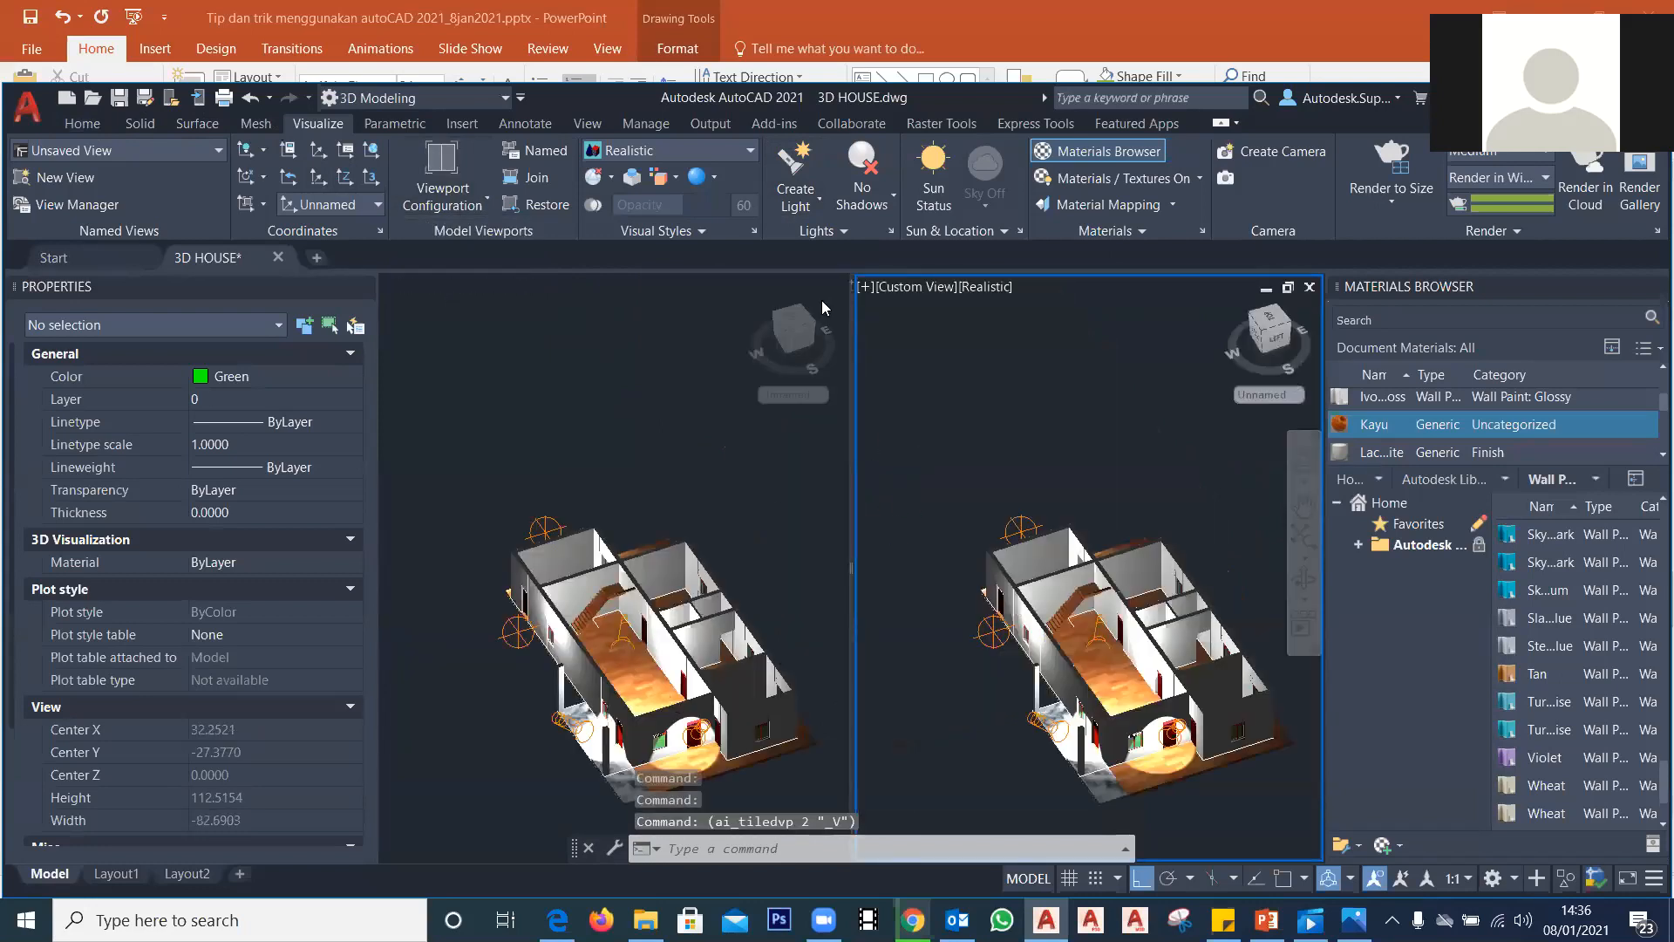
pyautogui.click(650, 558)
# Step: Raise the source point of the large room's spotlight vertically to a Z position of about 16
pyautogui.keyDown('shift'); pyautogui.moveTo(652, 610); pyautogui.dragTo(624, 615, button='middle'); pyautogui.keyUp('shift')
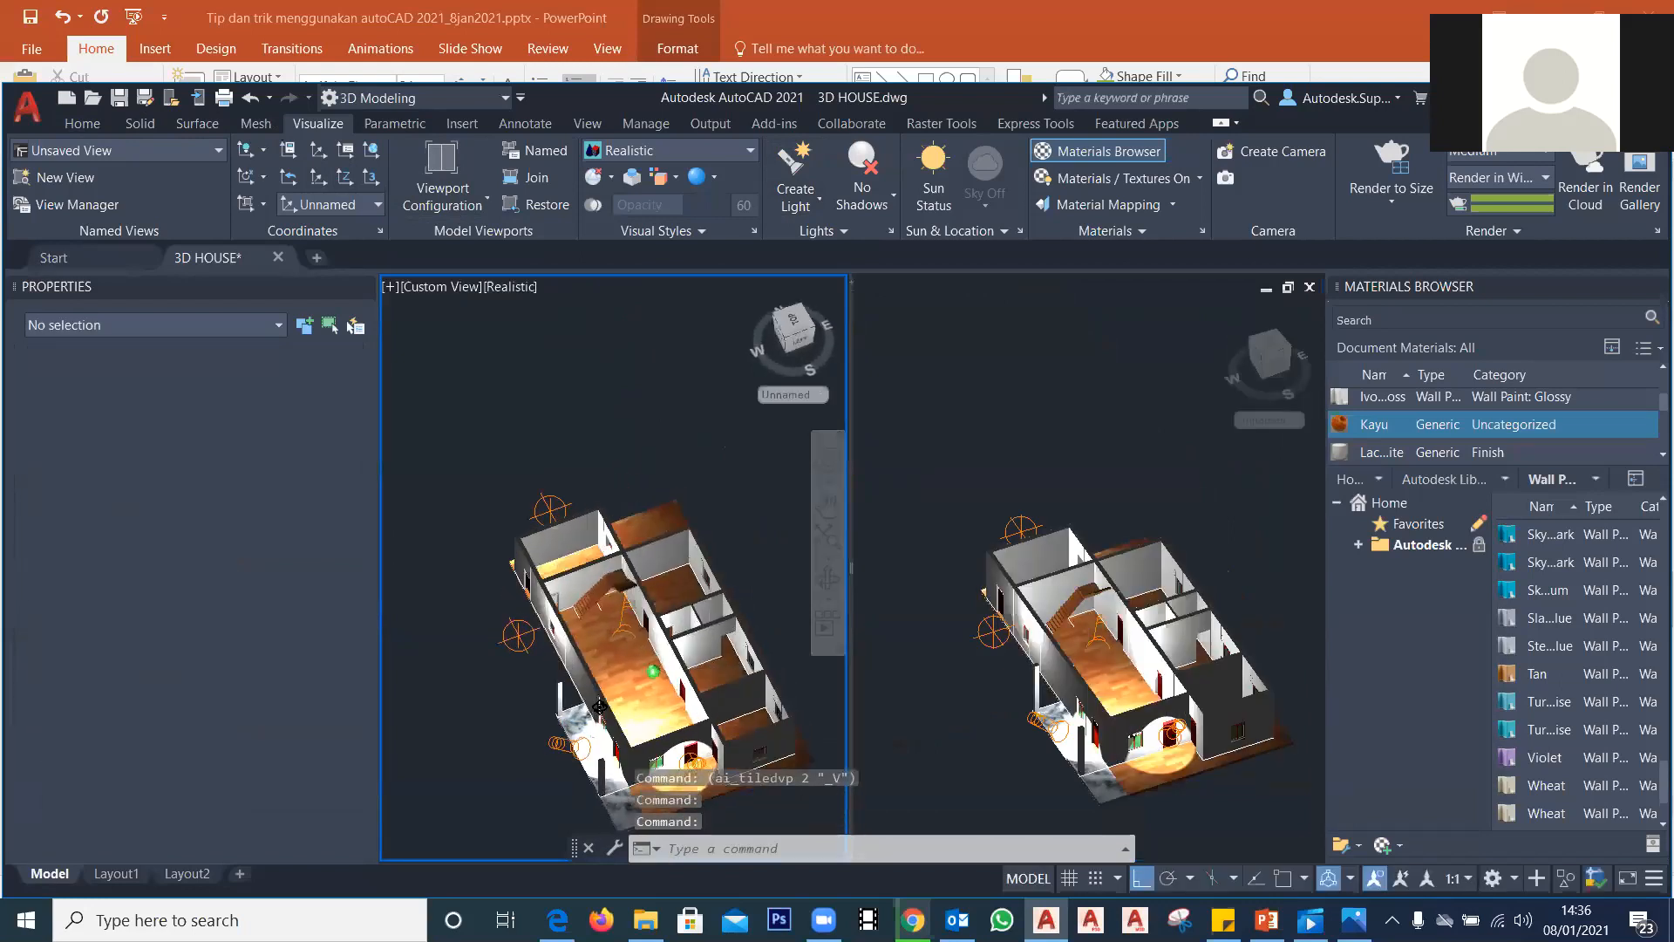
pyautogui.click(624, 614)
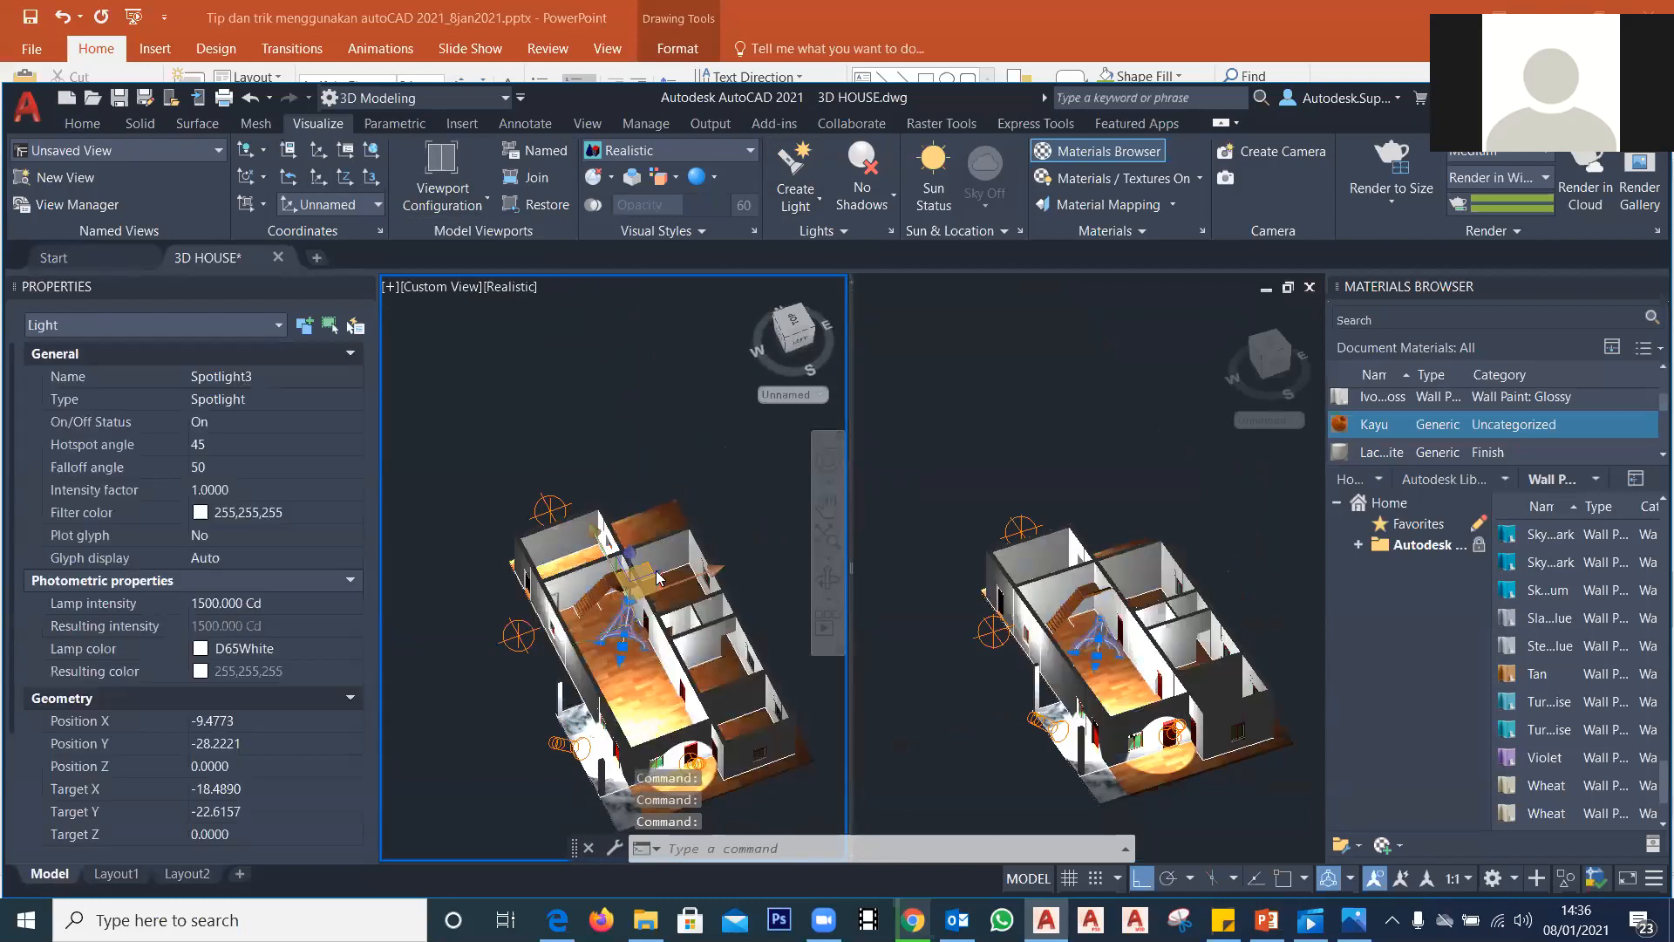
pyautogui.click(629, 551)
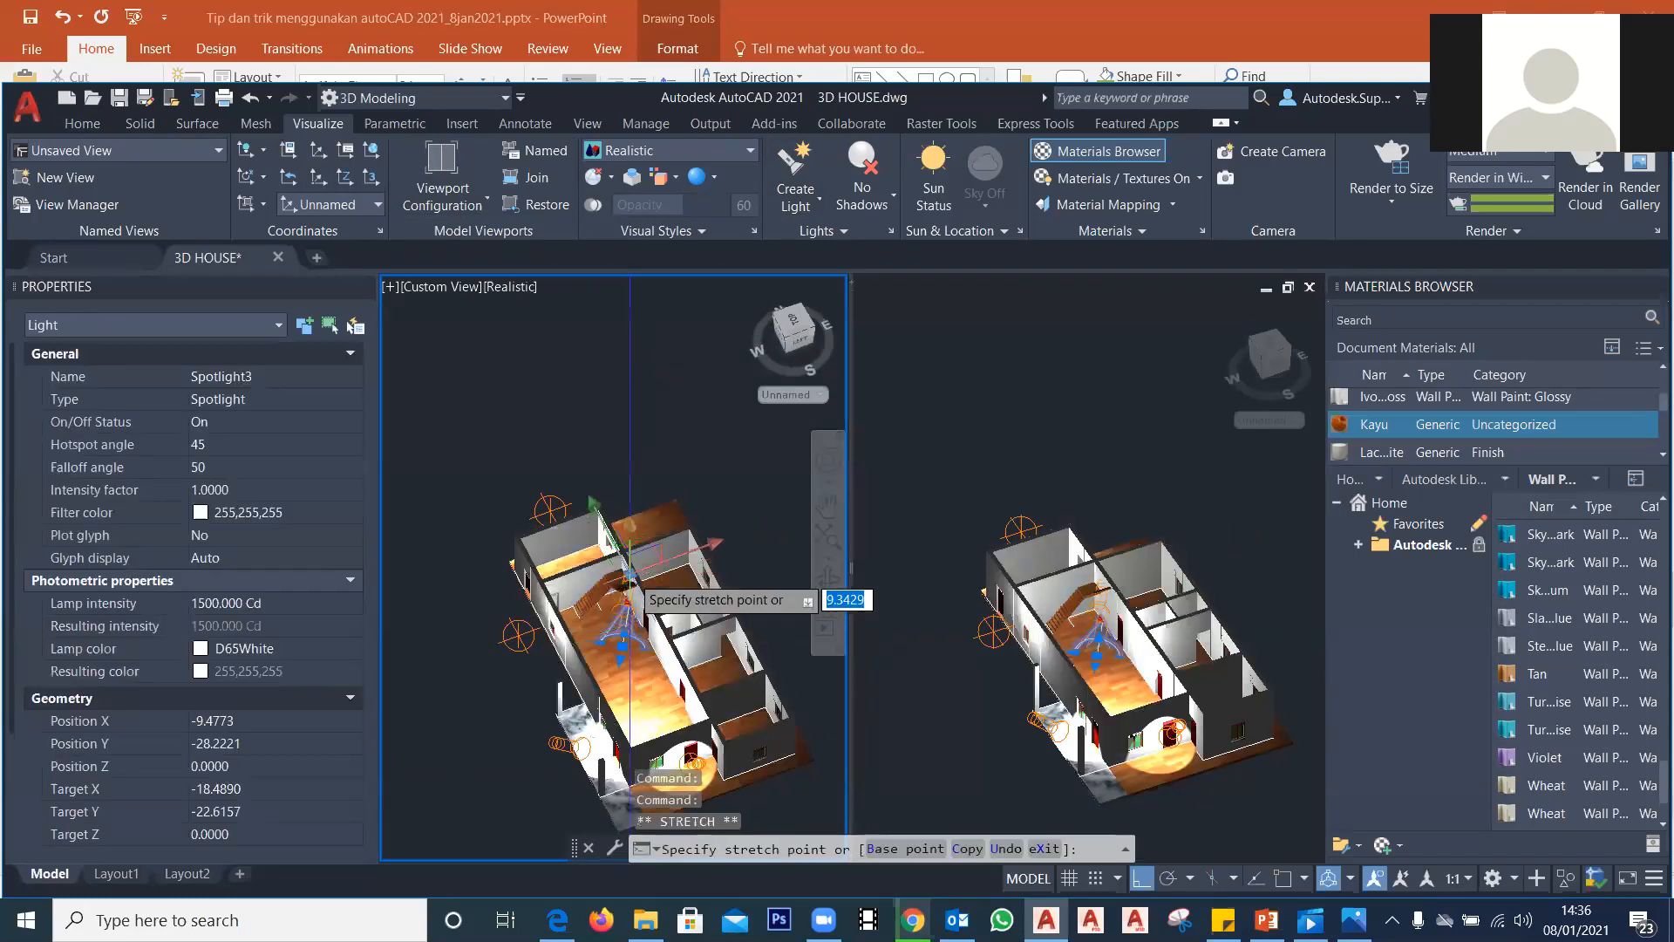
pyautogui.press('Return')
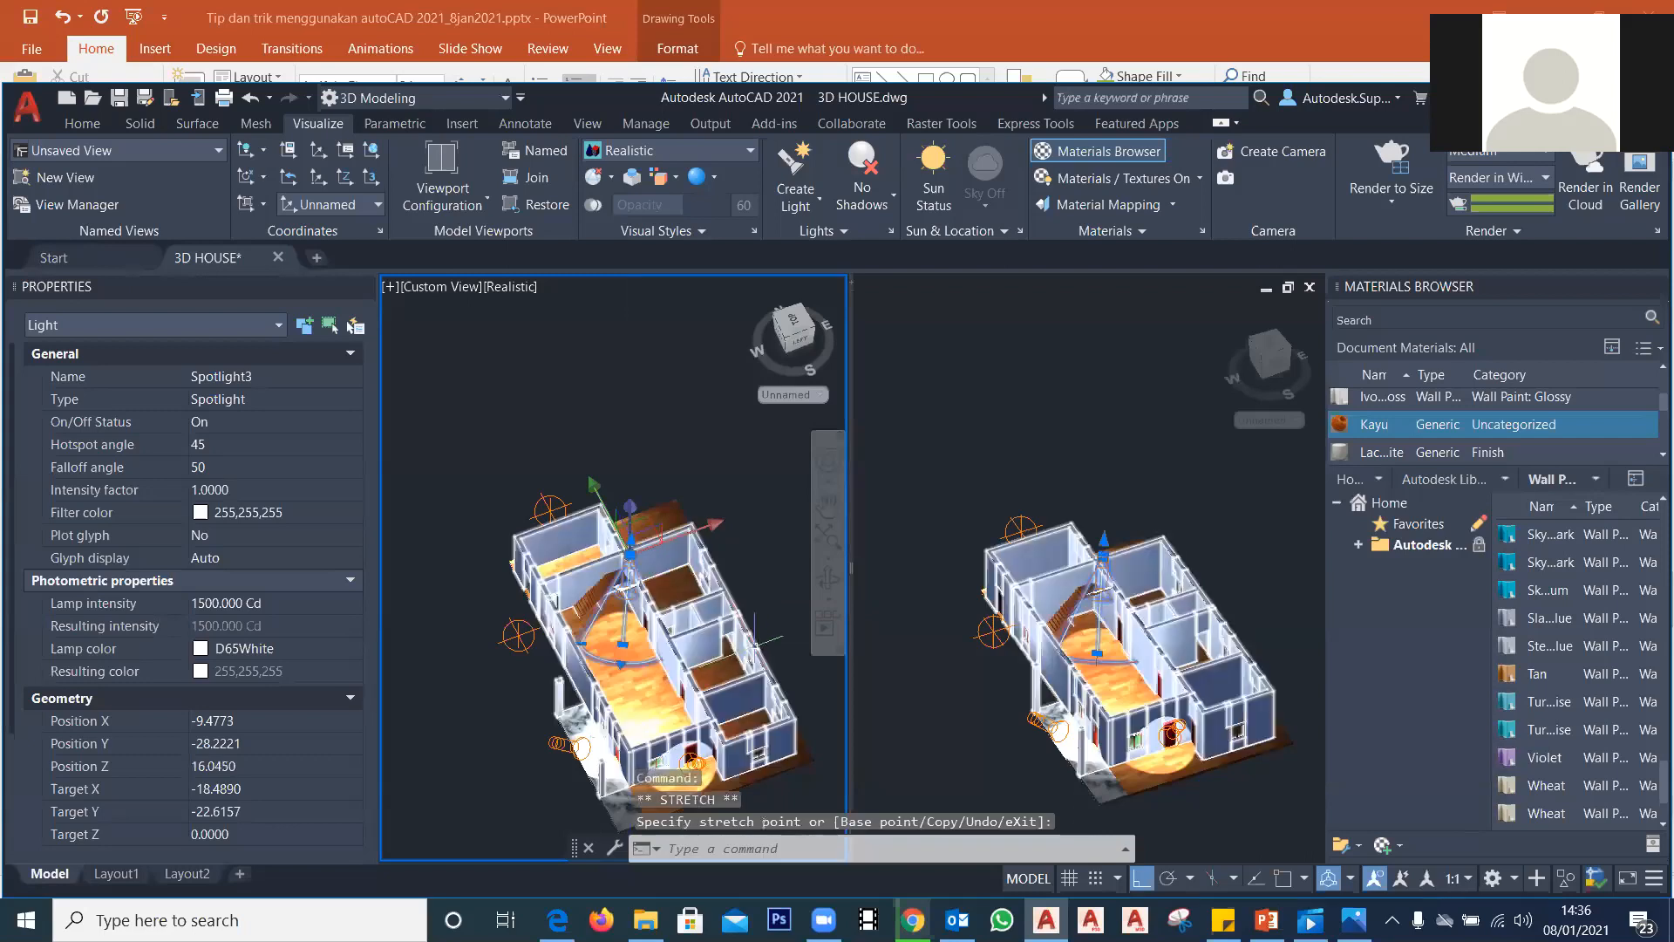
# Step: Move the spotlight's source in plan over the middle of the large room, to about X -16.8, Y -19.1, and clear the selection
pyautogui.keyDown('shift'); pyautogui.moveTo(680, 538); pyautogui.dragTo(678, 680, button='middle'); pyautogui.keyUp('shift')
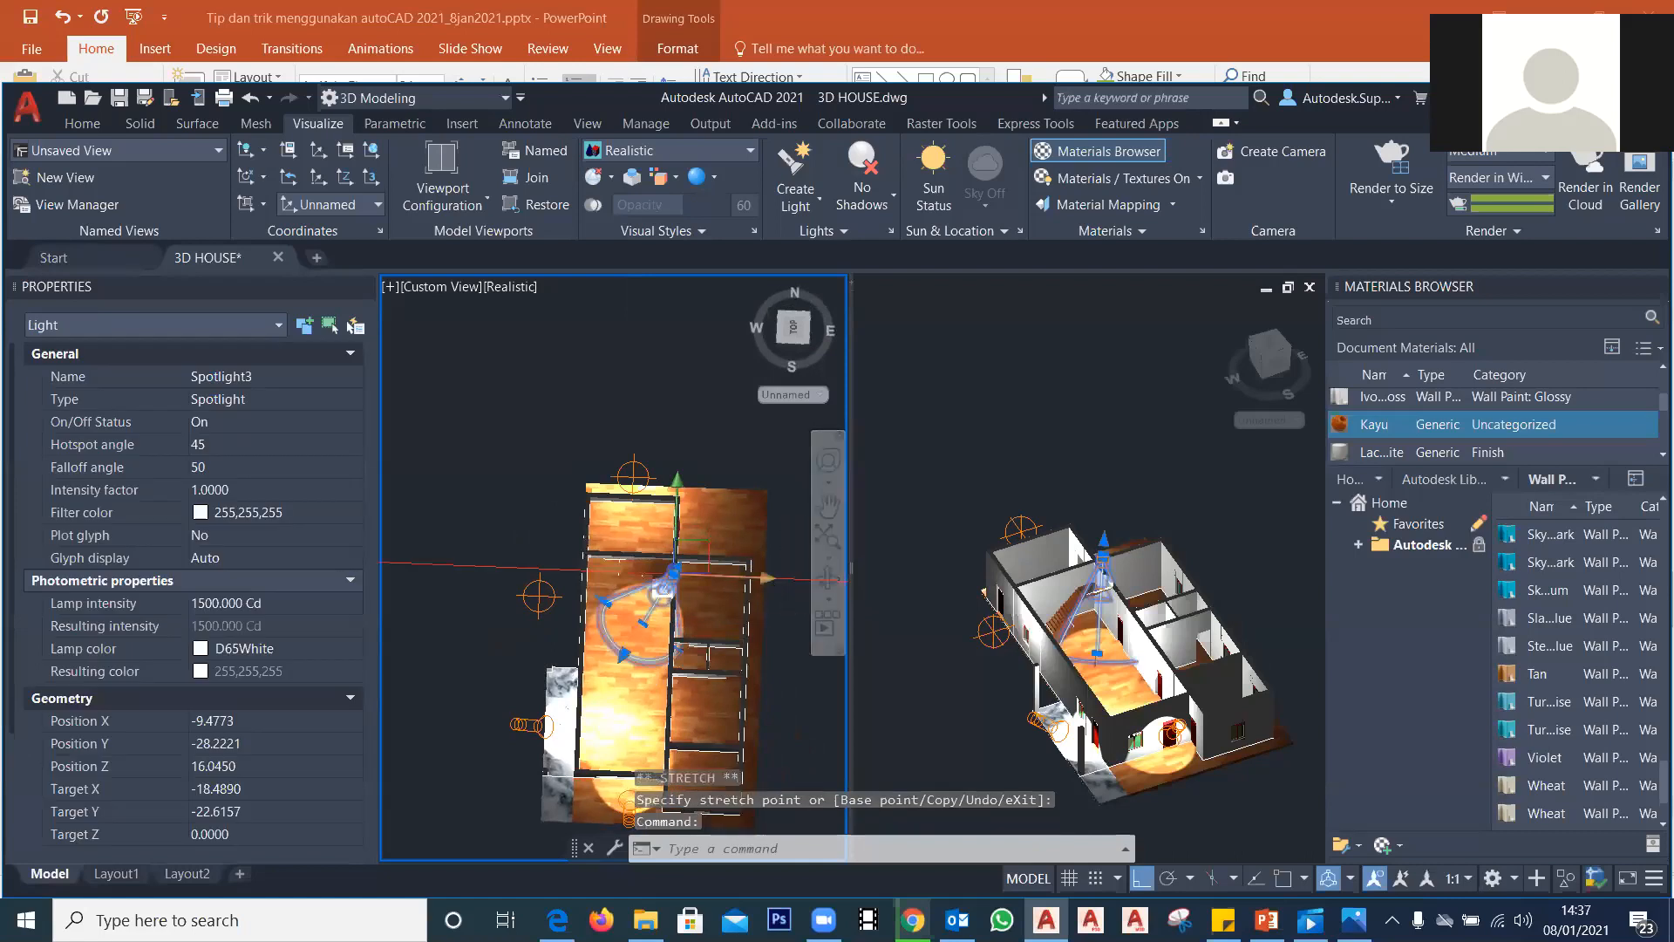
pyautogui.click(674, 571)
pyautogui.click(629, 495)
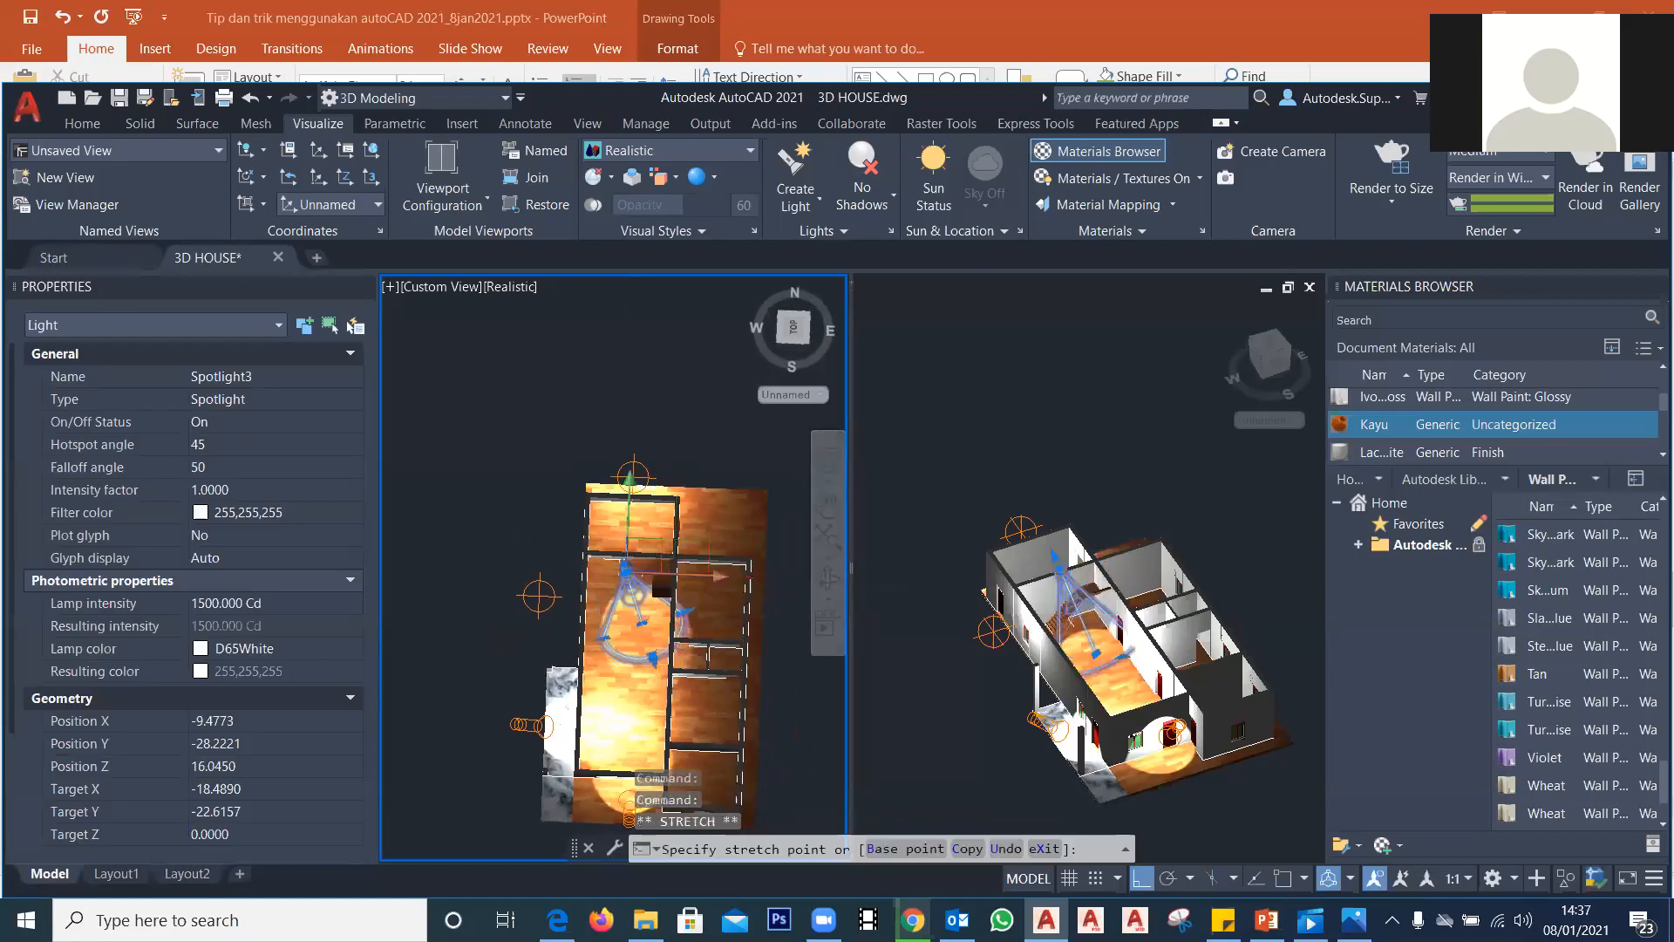
pyautogui.click(628, 485)
pyautogui.click(626, 609)
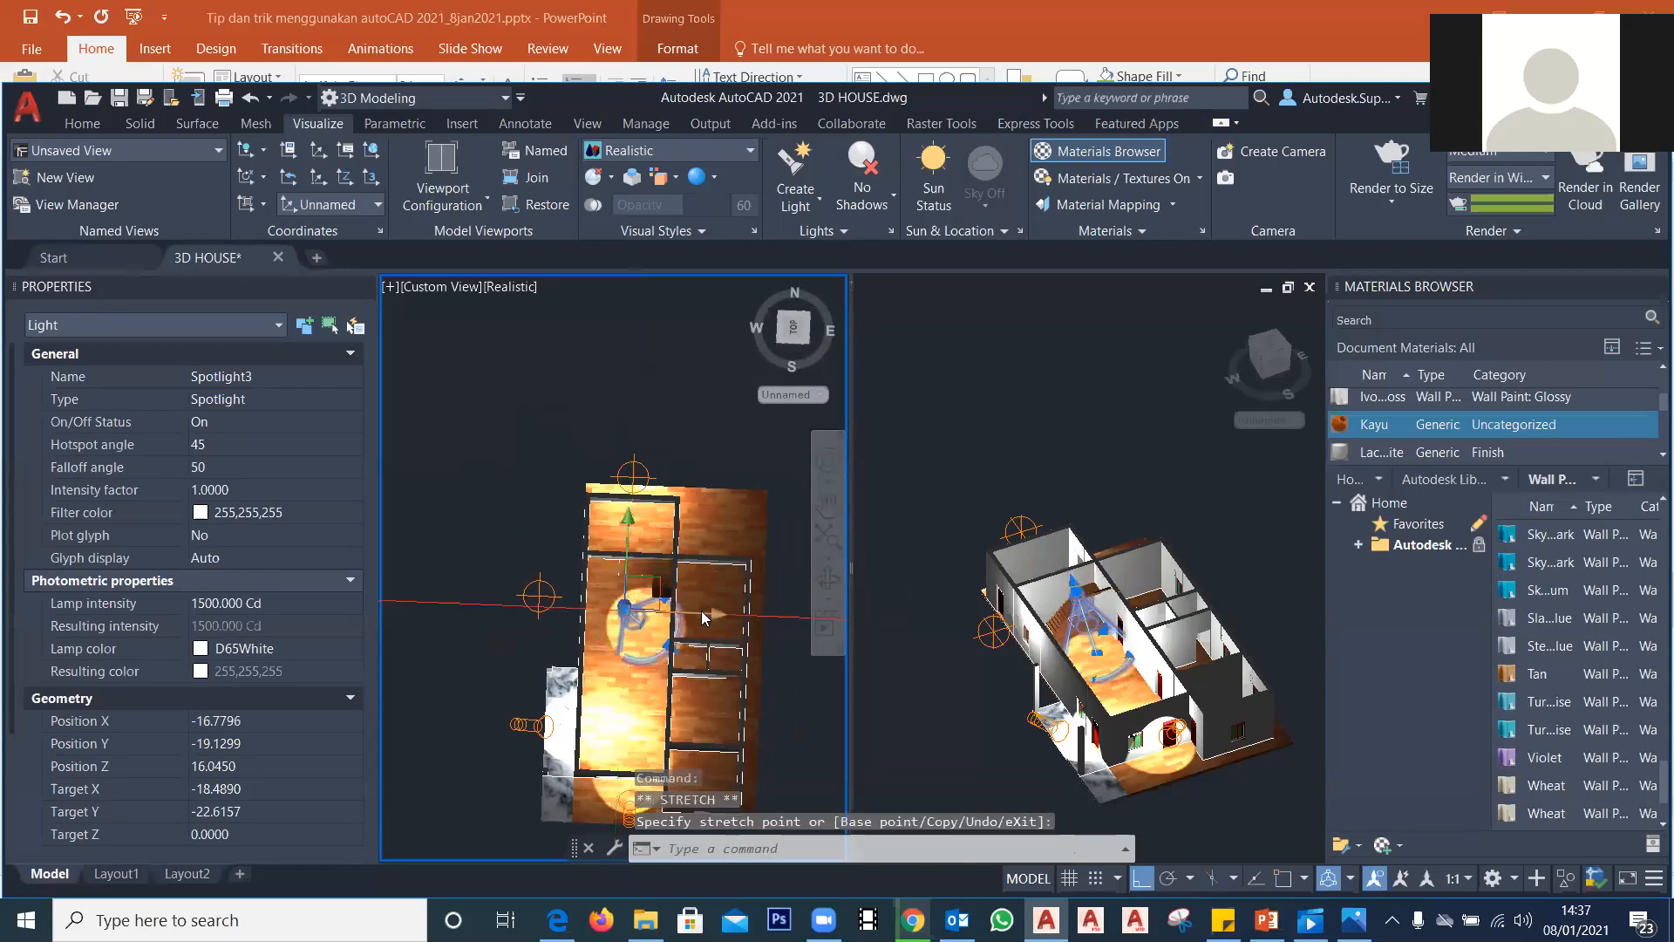
pyautogui.press('Escape')
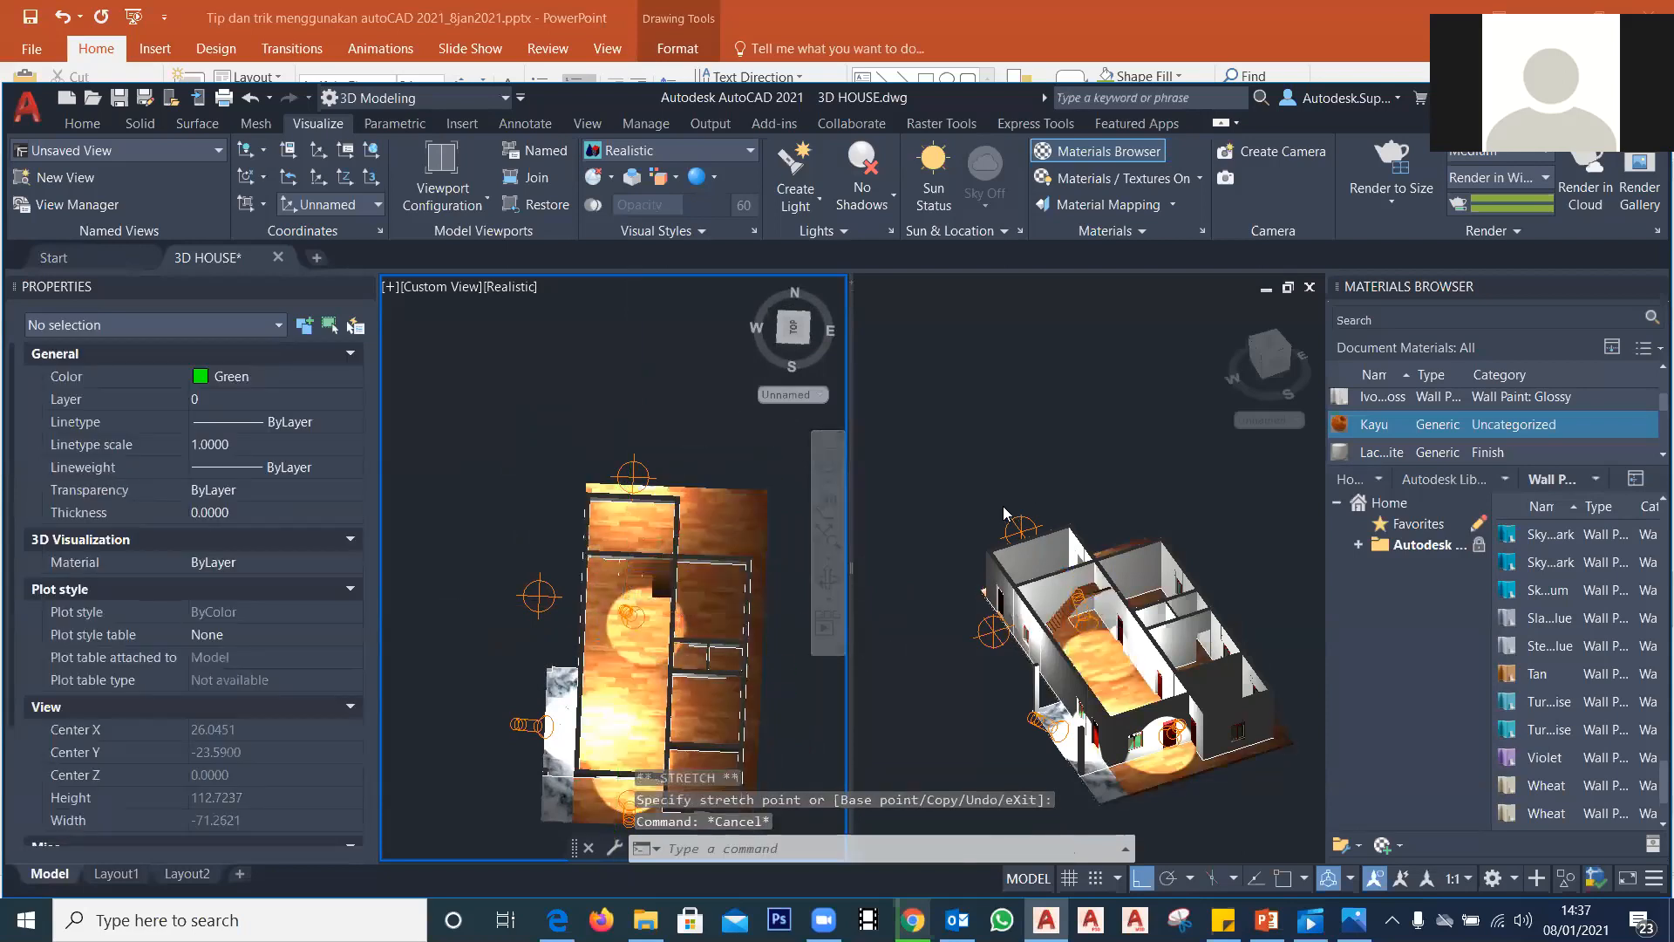
# Step: Create a point light at about X 1.4, Y -38 on the floor at the house's rear corner, keeping the default light options
pyautogui.click(814, 213)
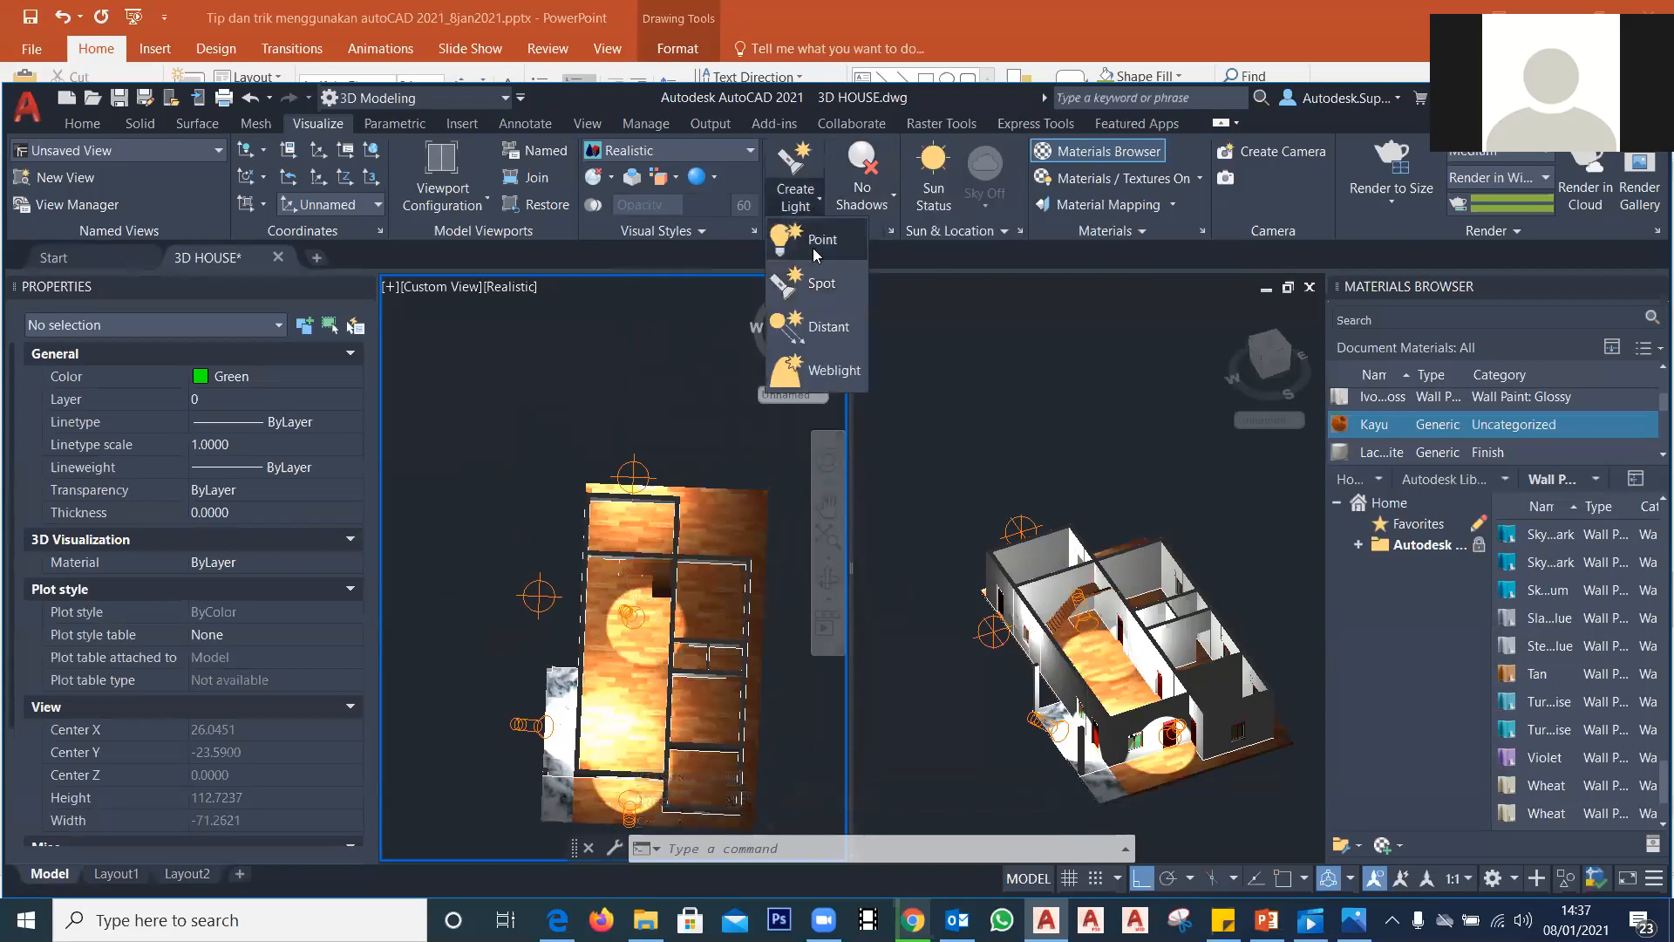
pyautogui.click(813, 249)
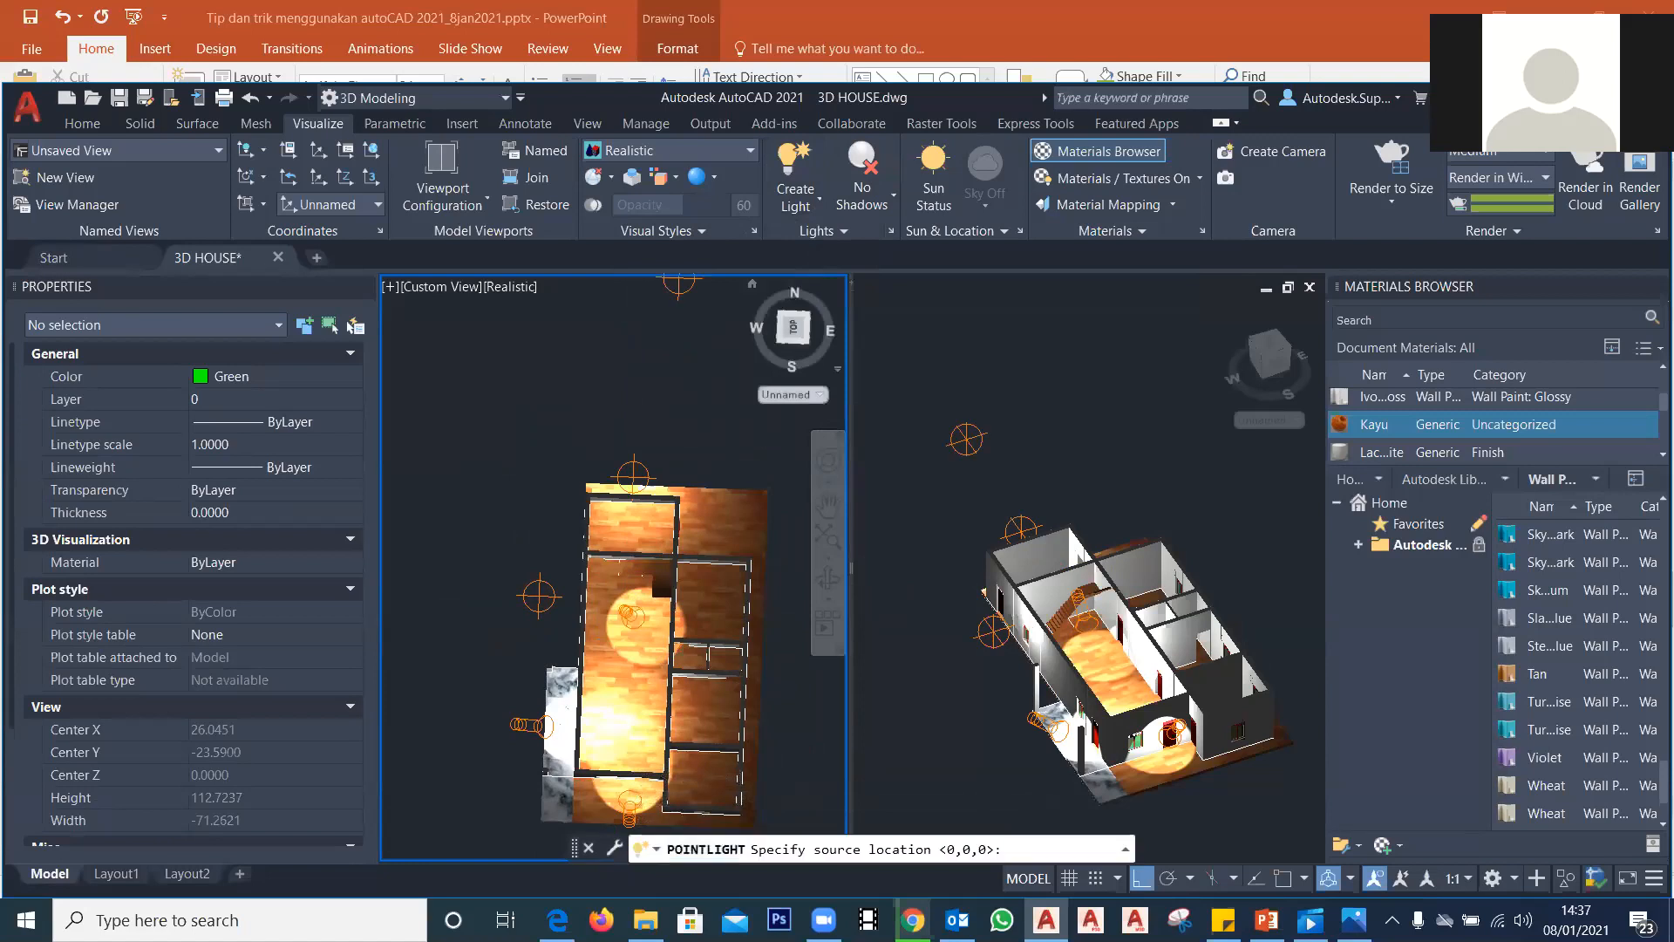
pyautogui.click(729, 524)
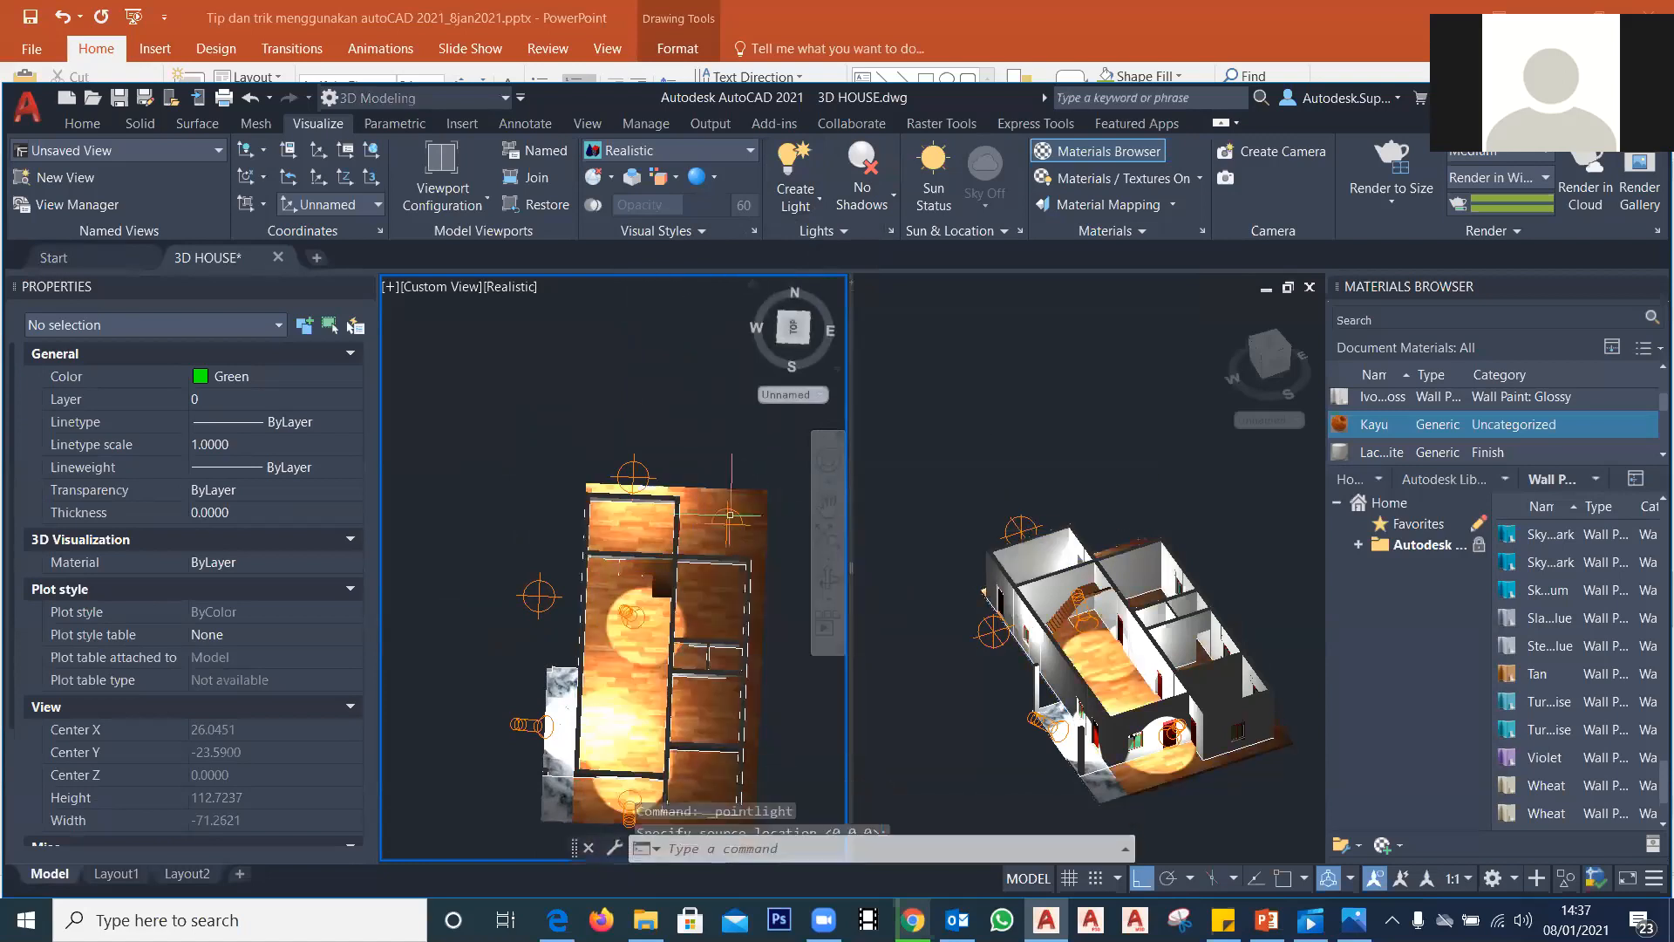
pyautogui.write('X')
pyautogui.press('Return')
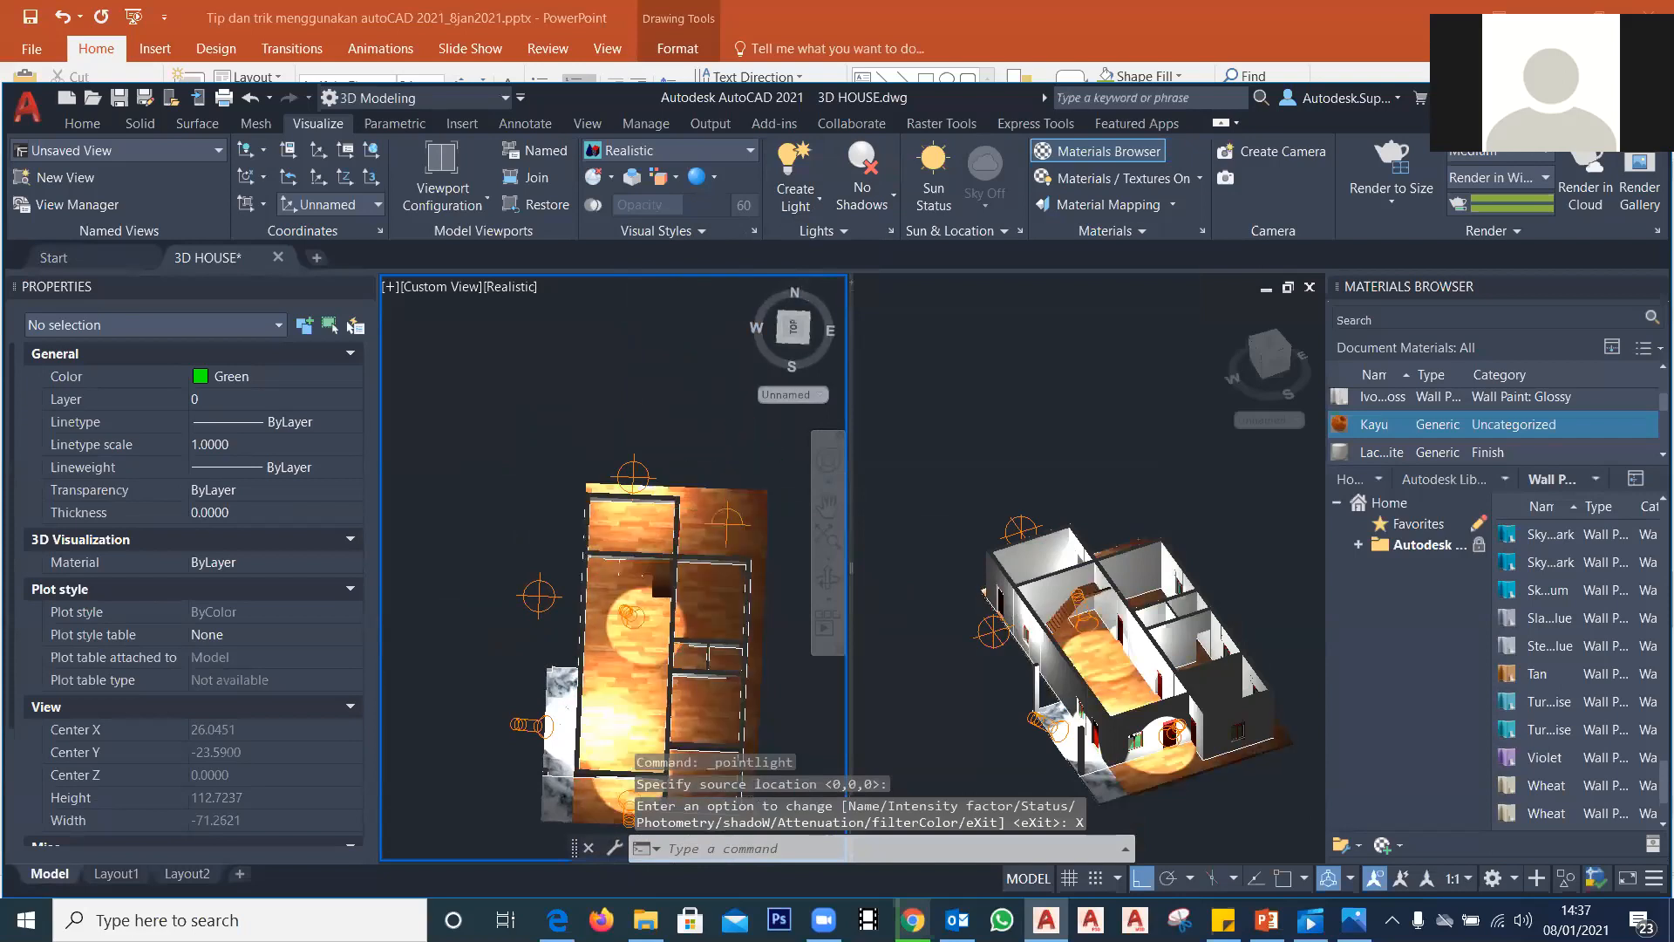
# Step: Raise the new point light vertically above the house to a Z position of about 30.9
pyautogui.click(729, 522)
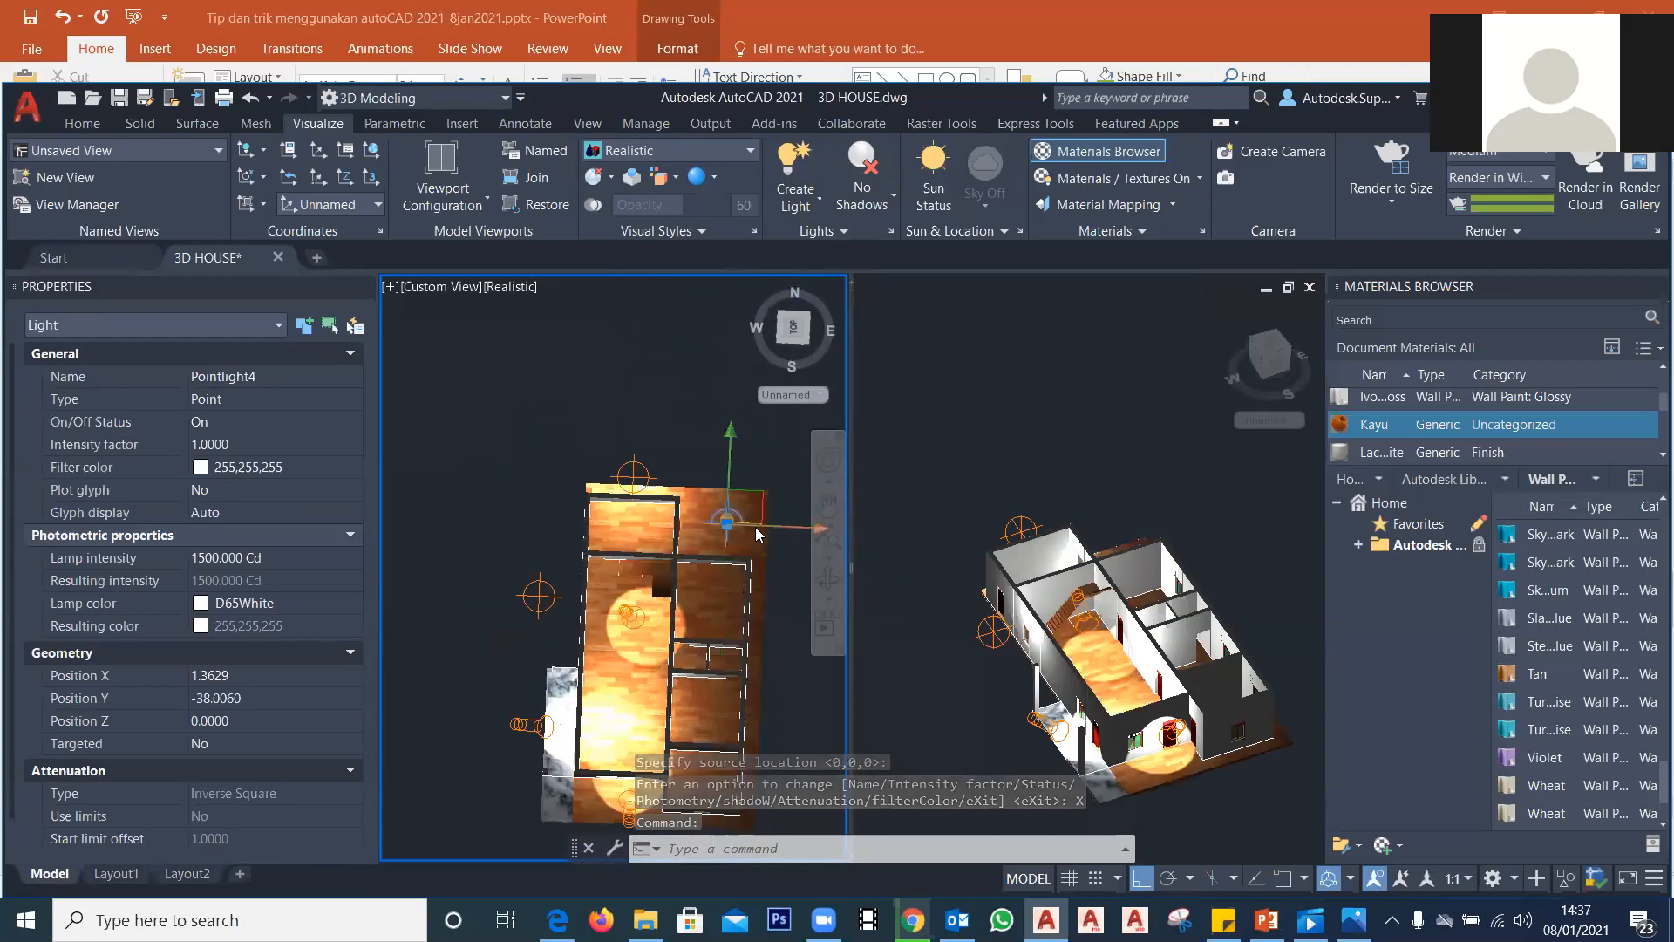
pyautogui.keyDown('shift'); pyautogui.moveTo(773, 485); pyautogui.dragTo(775, 439, button='middle'); pyautogui.keyUp('shift')
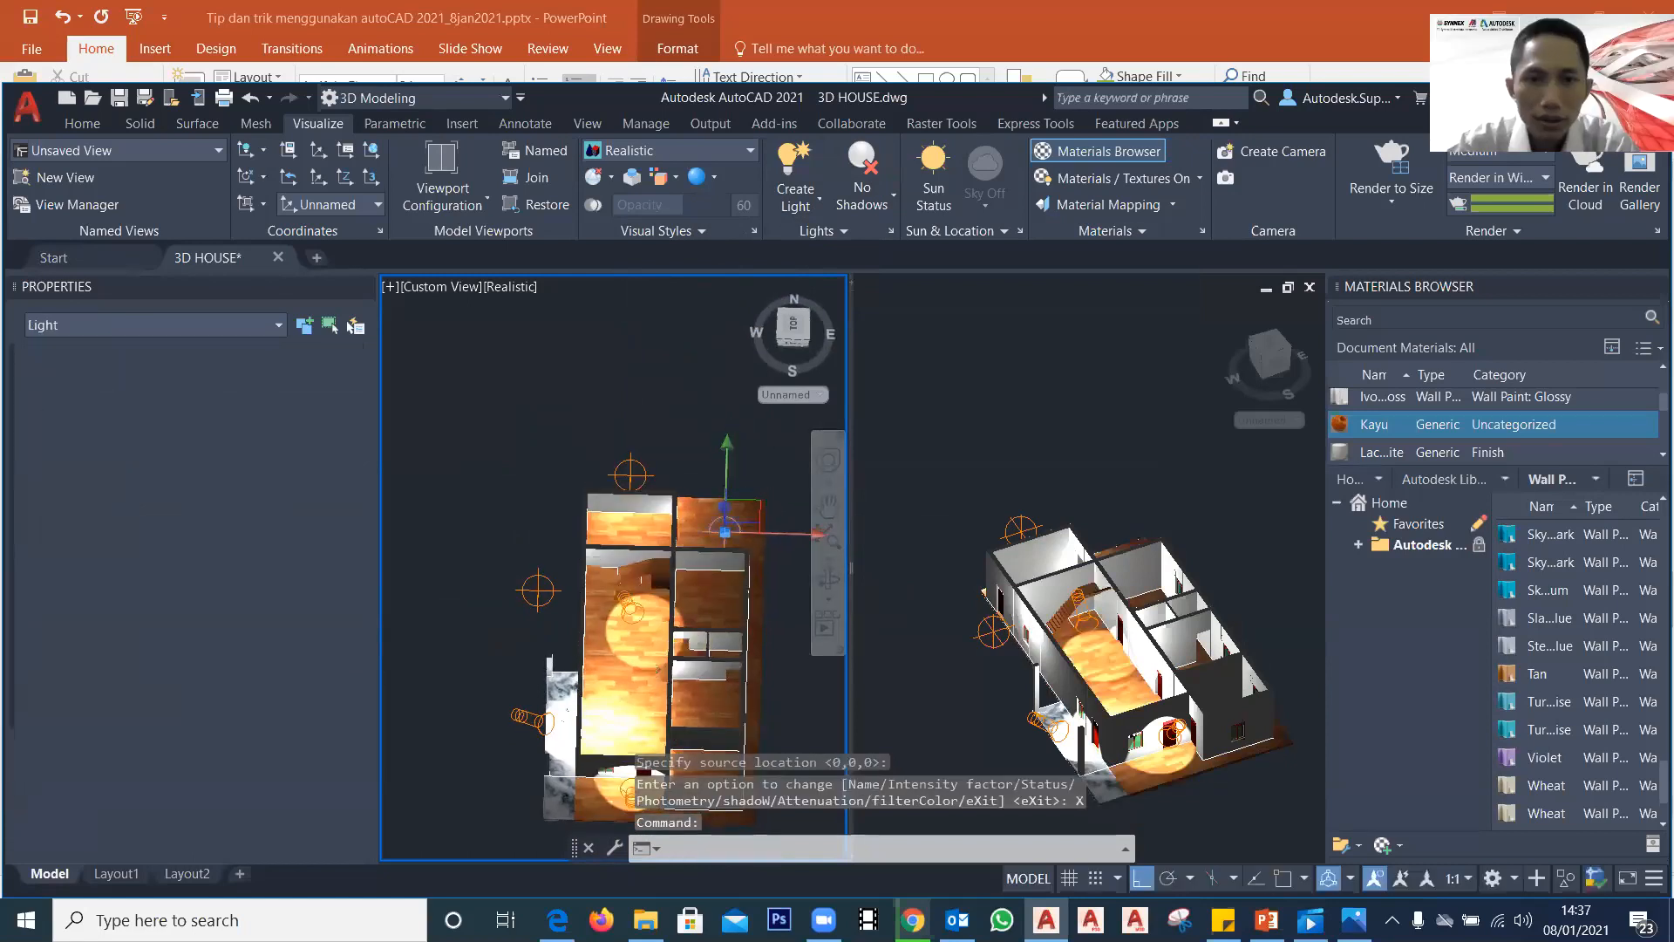
pyautogui.click(725, 528)
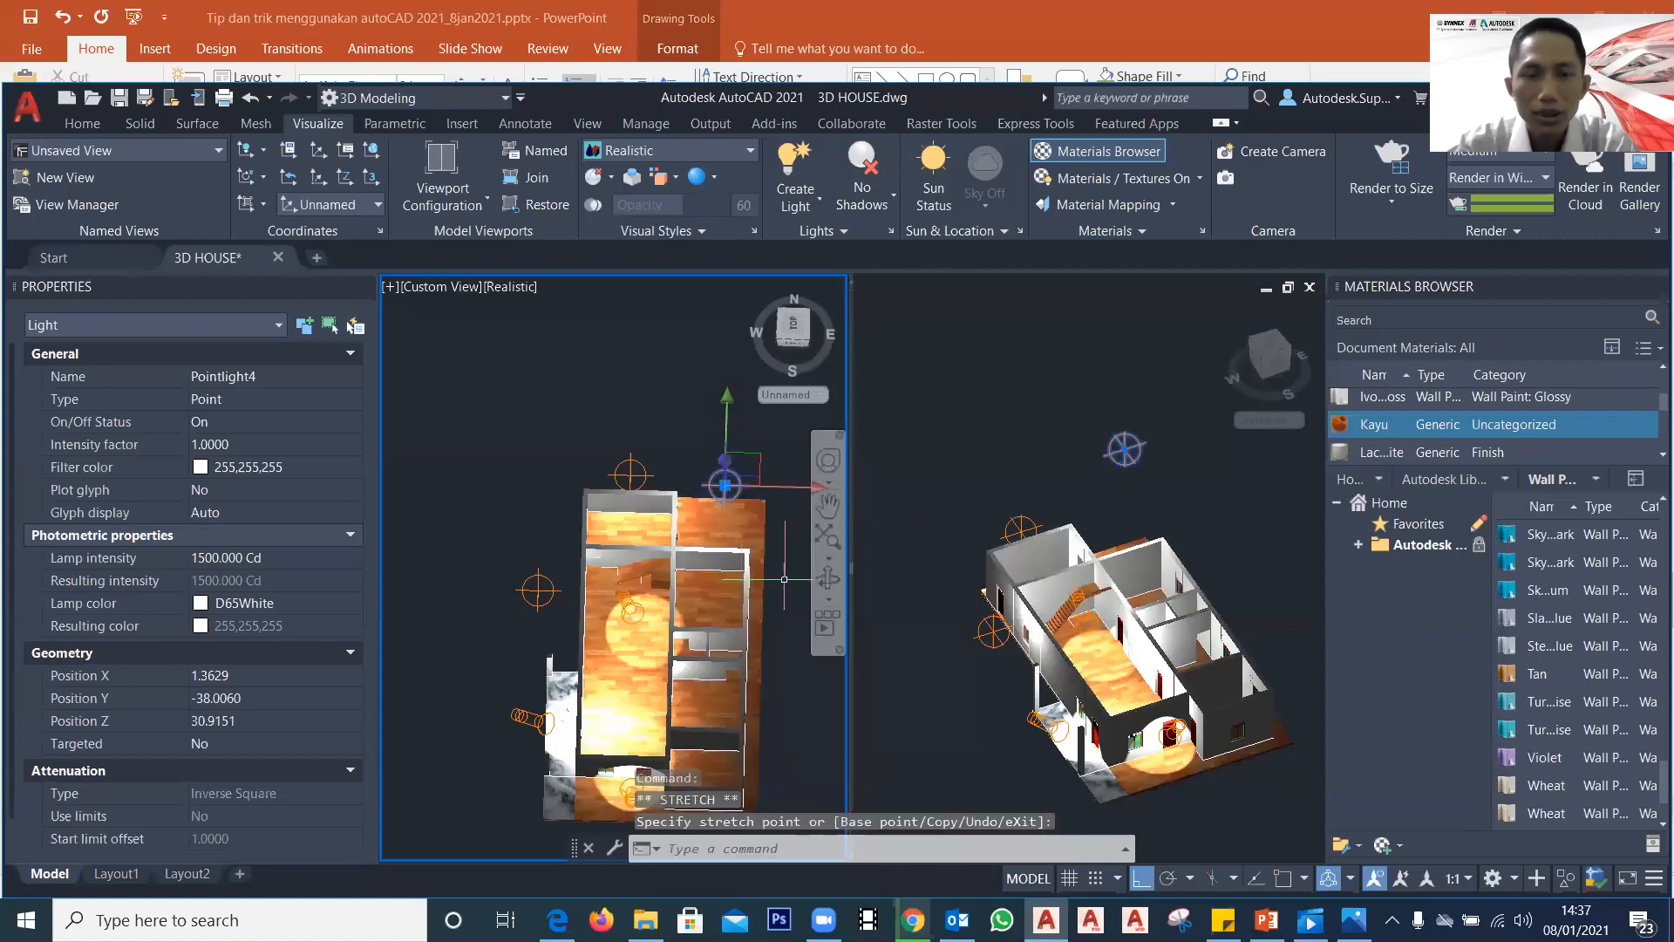
# Step: Lower the selected point light vertically over the house's rear corner to a Z position of about 13.2
pyautogui.keyDown('shift'); pyautogui.moveTo(757, 602); pyautogui.dragTo(694, 671, button='middle'); pyautogui.keyUp('shift')
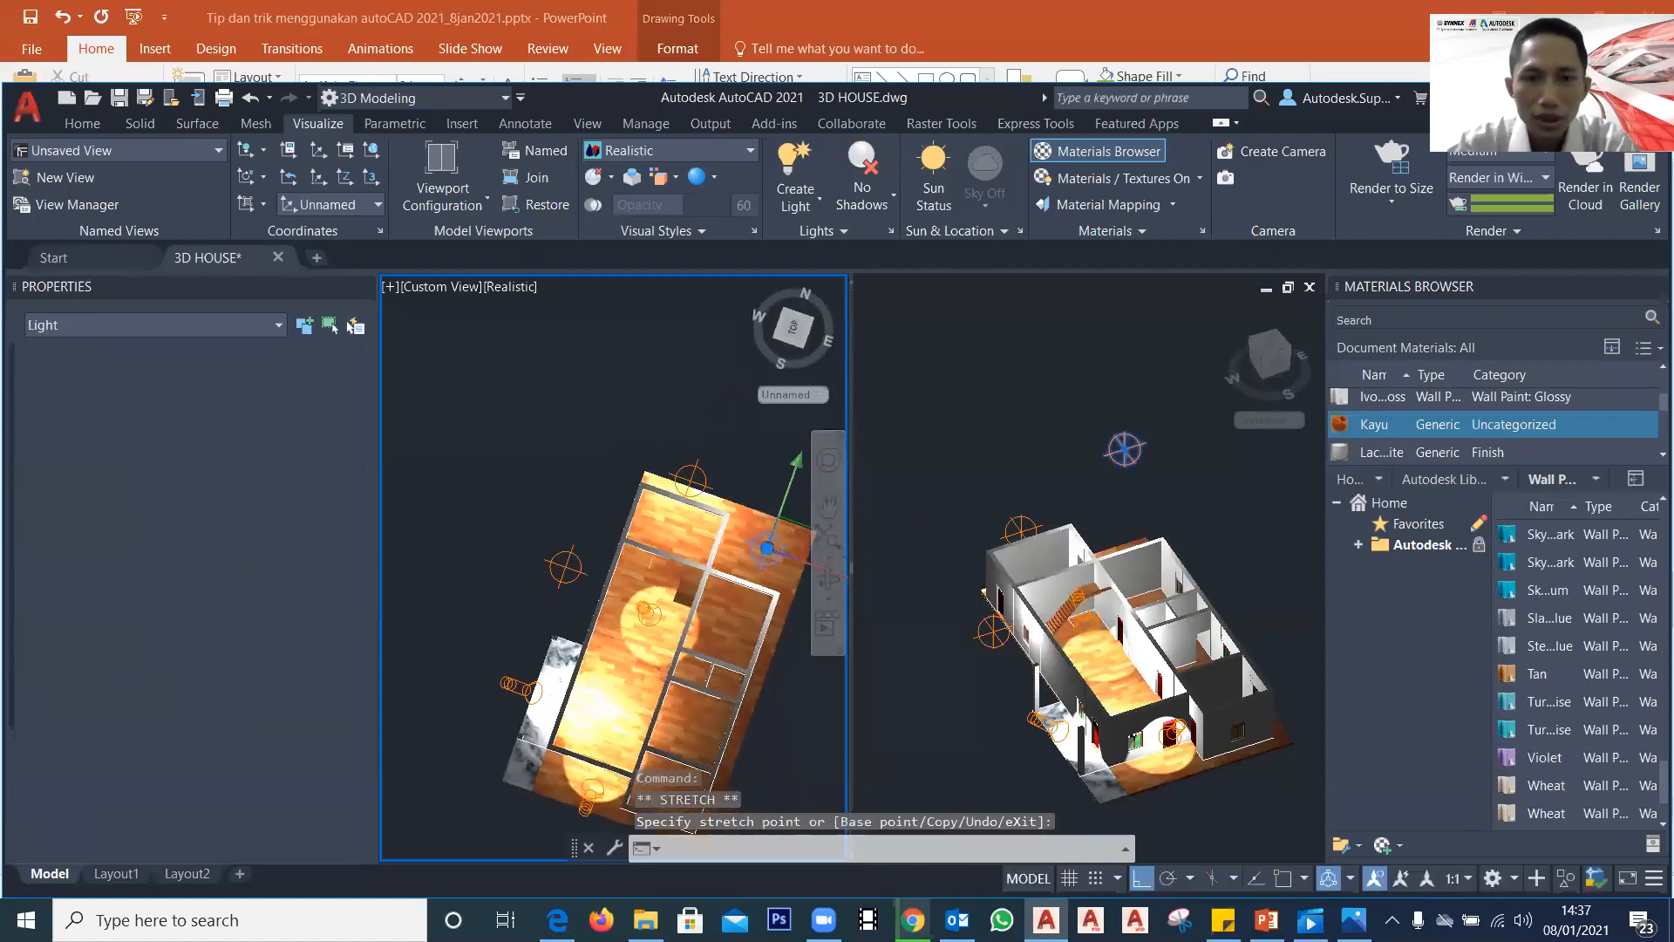
pyautogui.scroll(3, 629, 467)
pyautogui.scroll(-4, 630, 466)
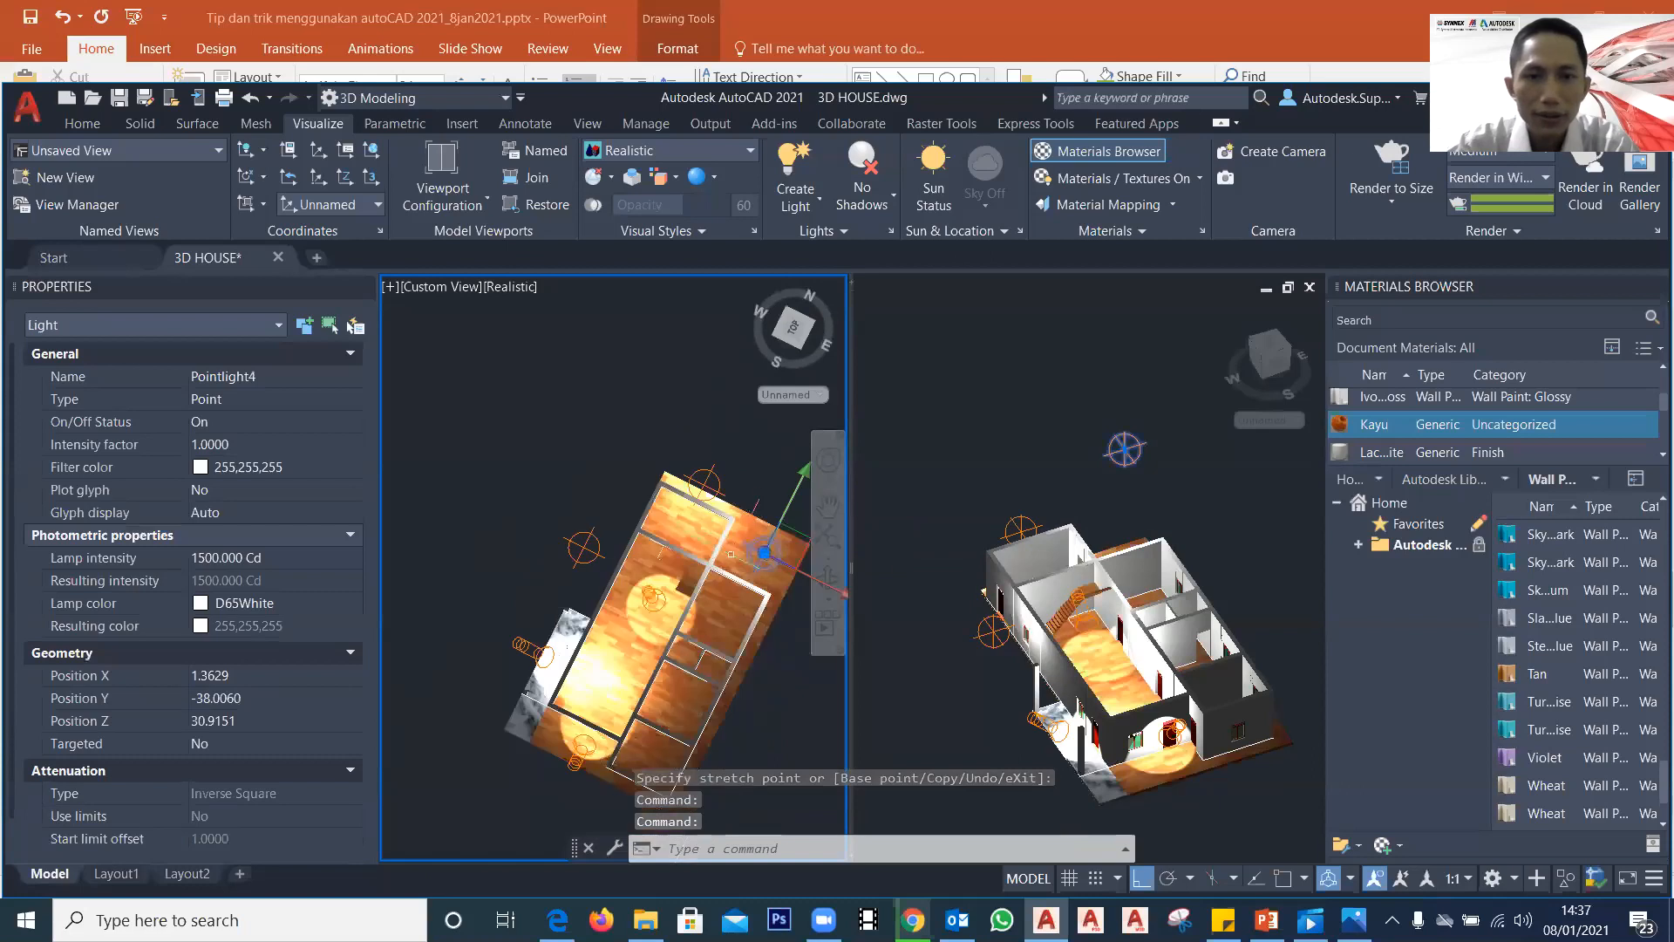
pyautogui.keyDown('shift'); pyautogui.moveTo(811, 622); pyautogui.dragTo(811, 622, button='middle'); pyautogui.keyUp('shift')
pyautogui.keyDown('shift'); pyautogui.moveTo(647, 630); pyautogui.dragTo(734, 660, button='middle'); pyautogui.keyUp('shift')
pyautogui.moveTo(640, 684); pyautogui.dragTo(646, 629, button='middle')
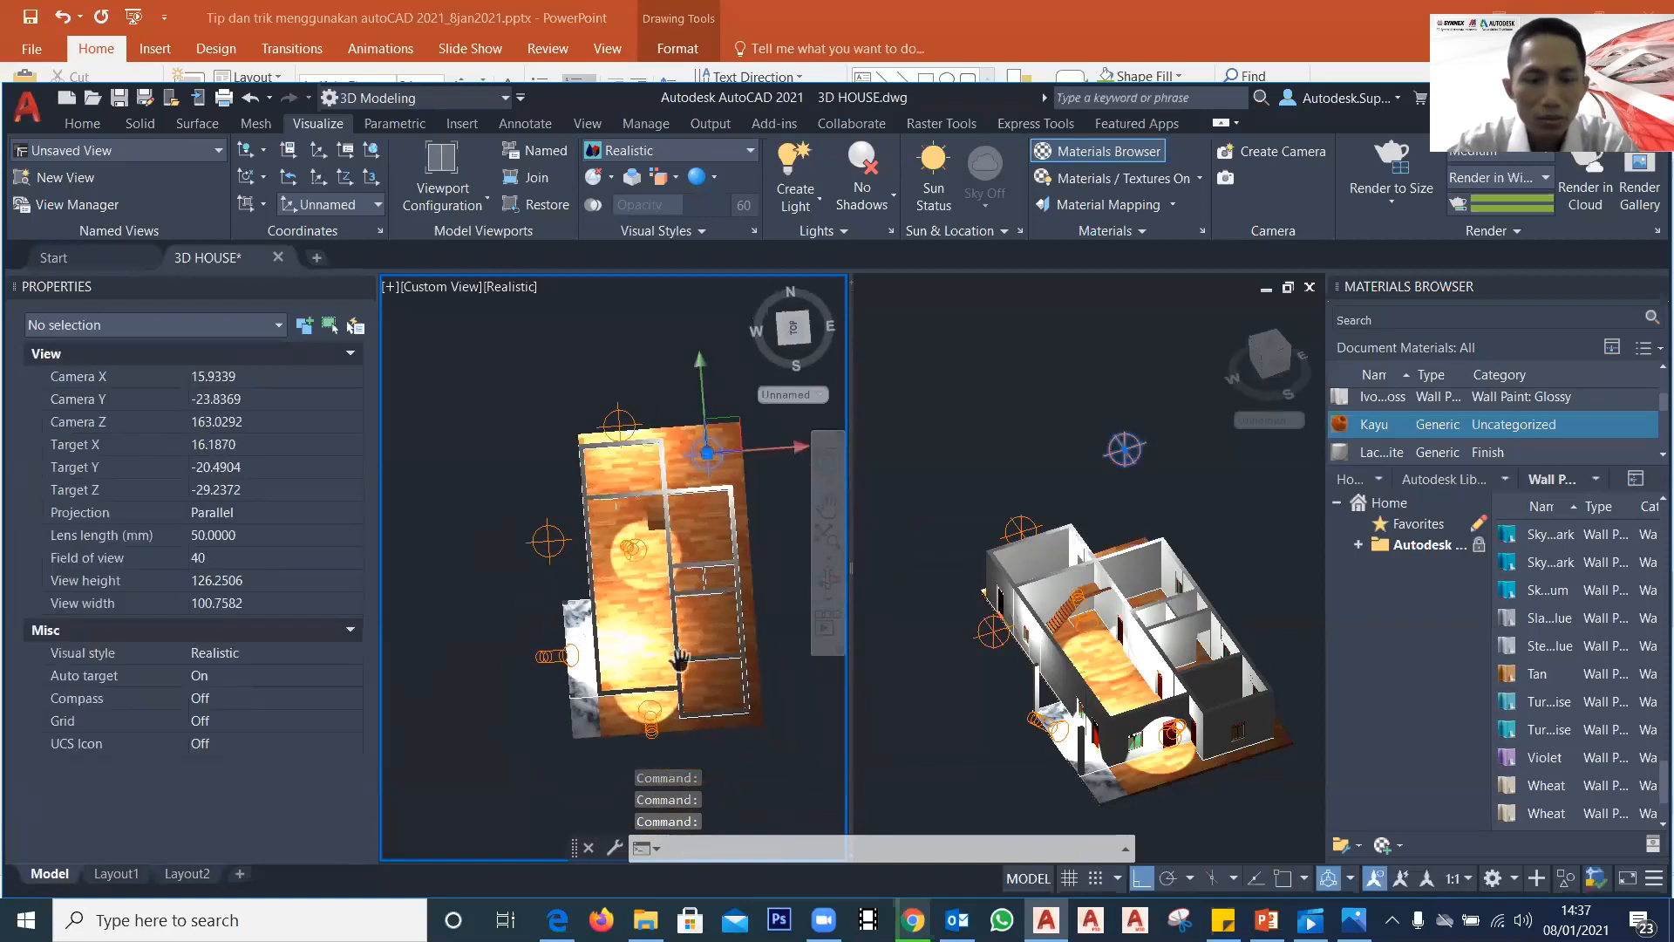
pyautogui.keyDown('shift'); pyautogui.moveTo(698, 661); pyautogui.dragTo(740, 564, button='middle'); pyautogui.keyUp('shift')
pyautogui.click(658, 398)
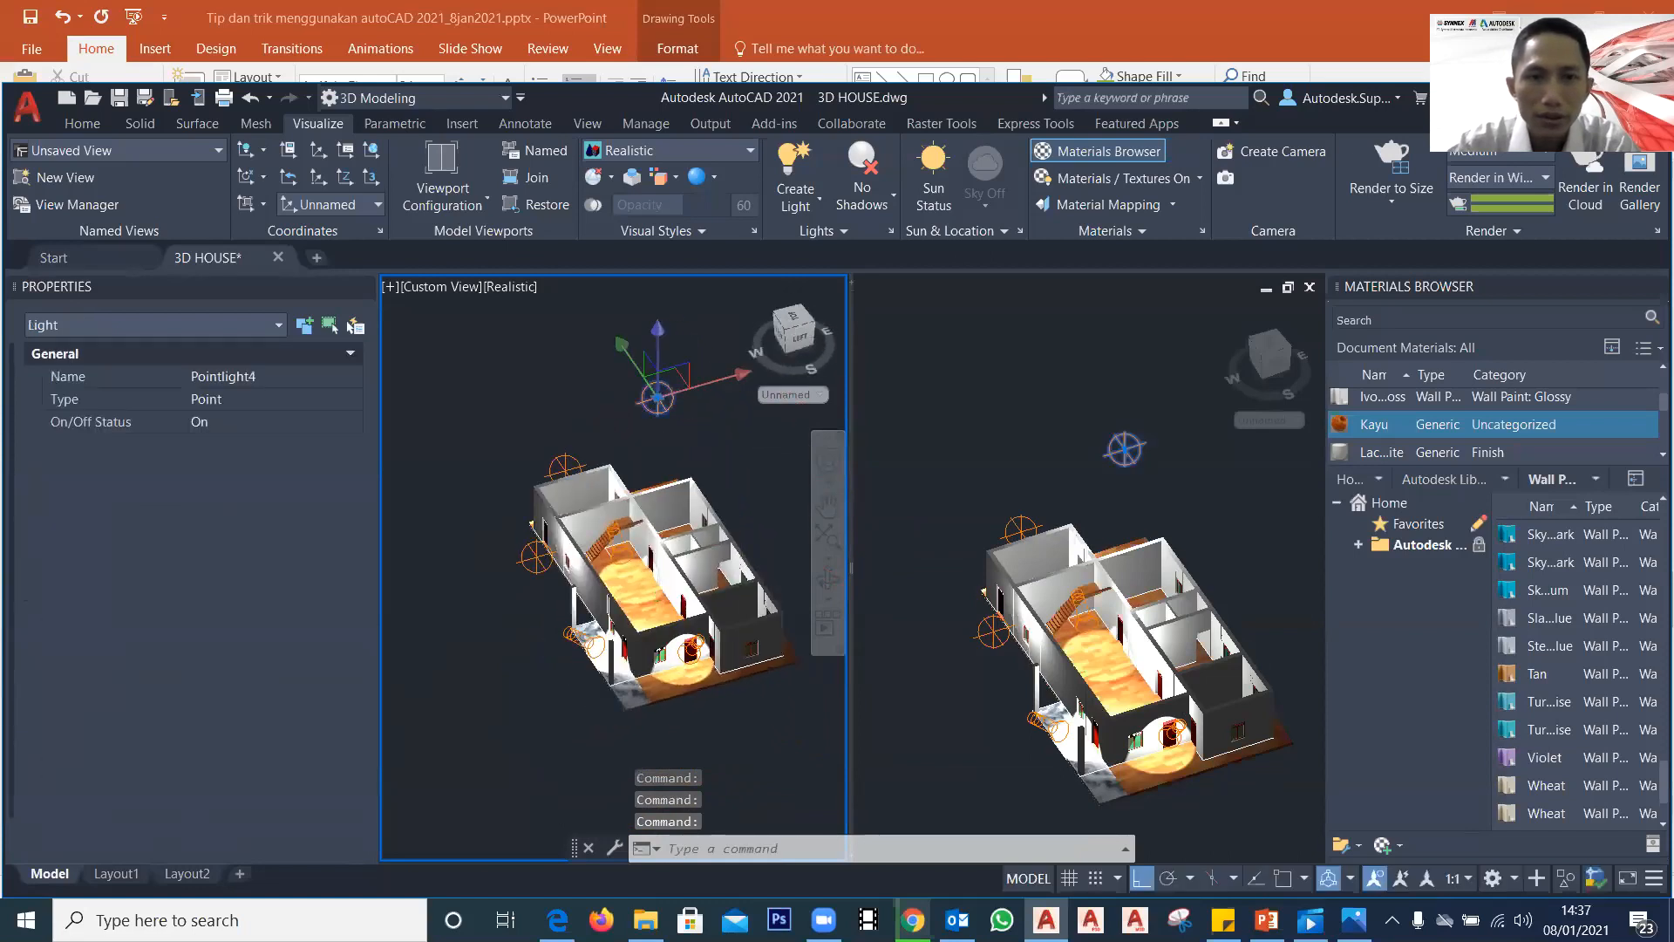
pyautogui.click(656, 329)
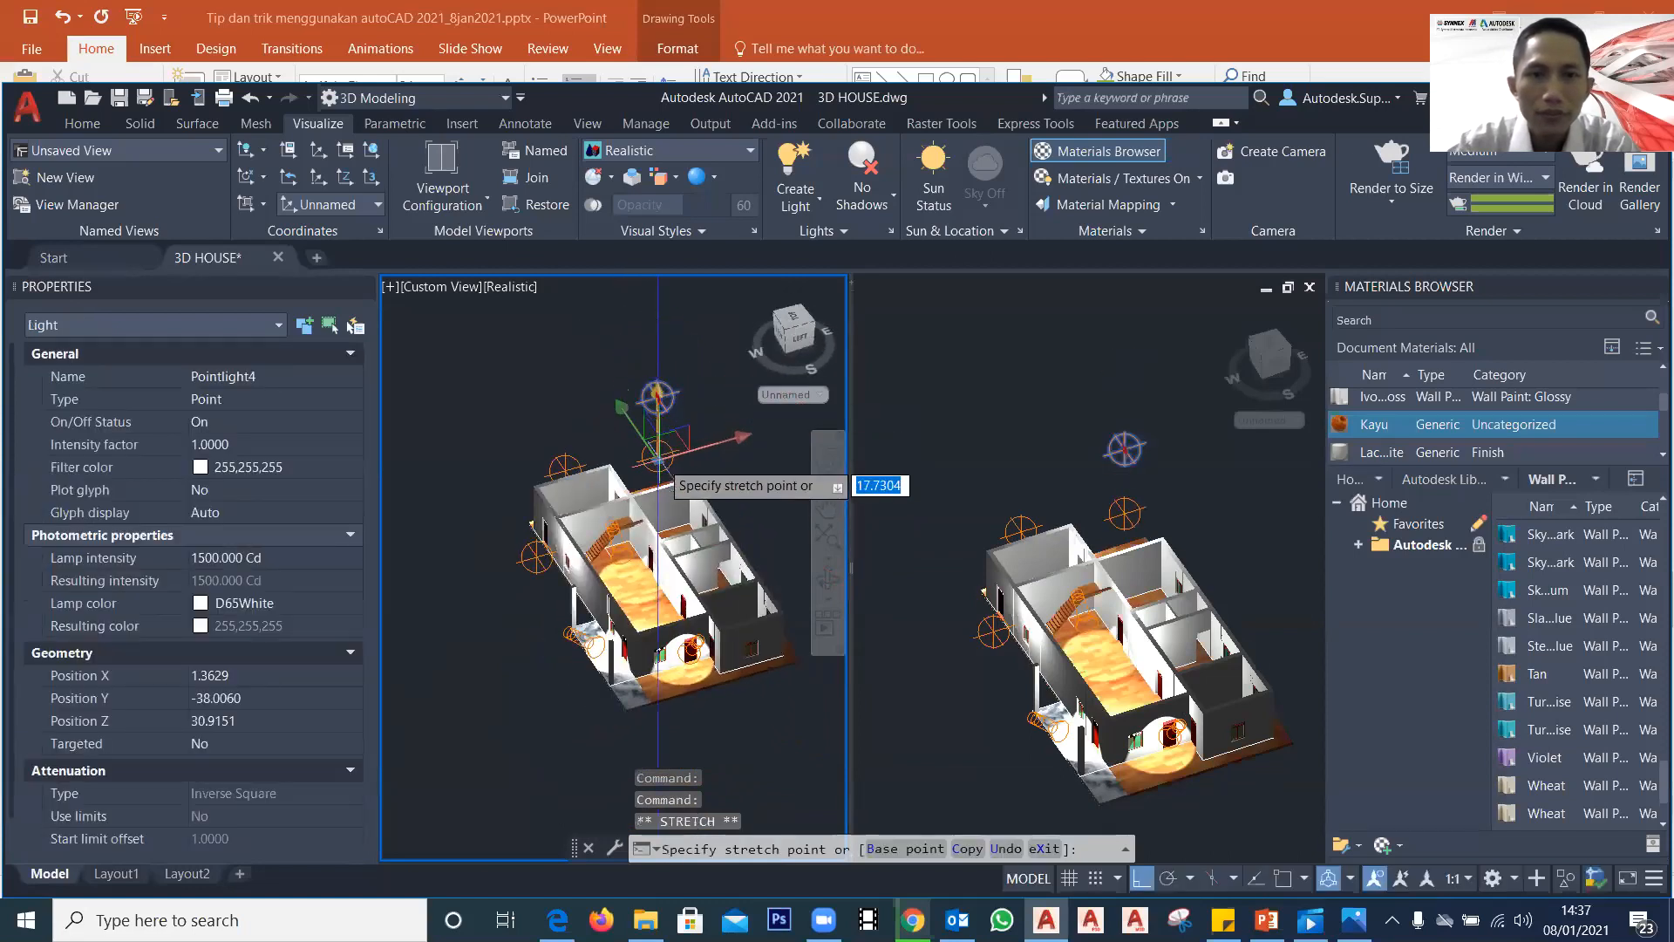
pyautogui.click(658, 460)
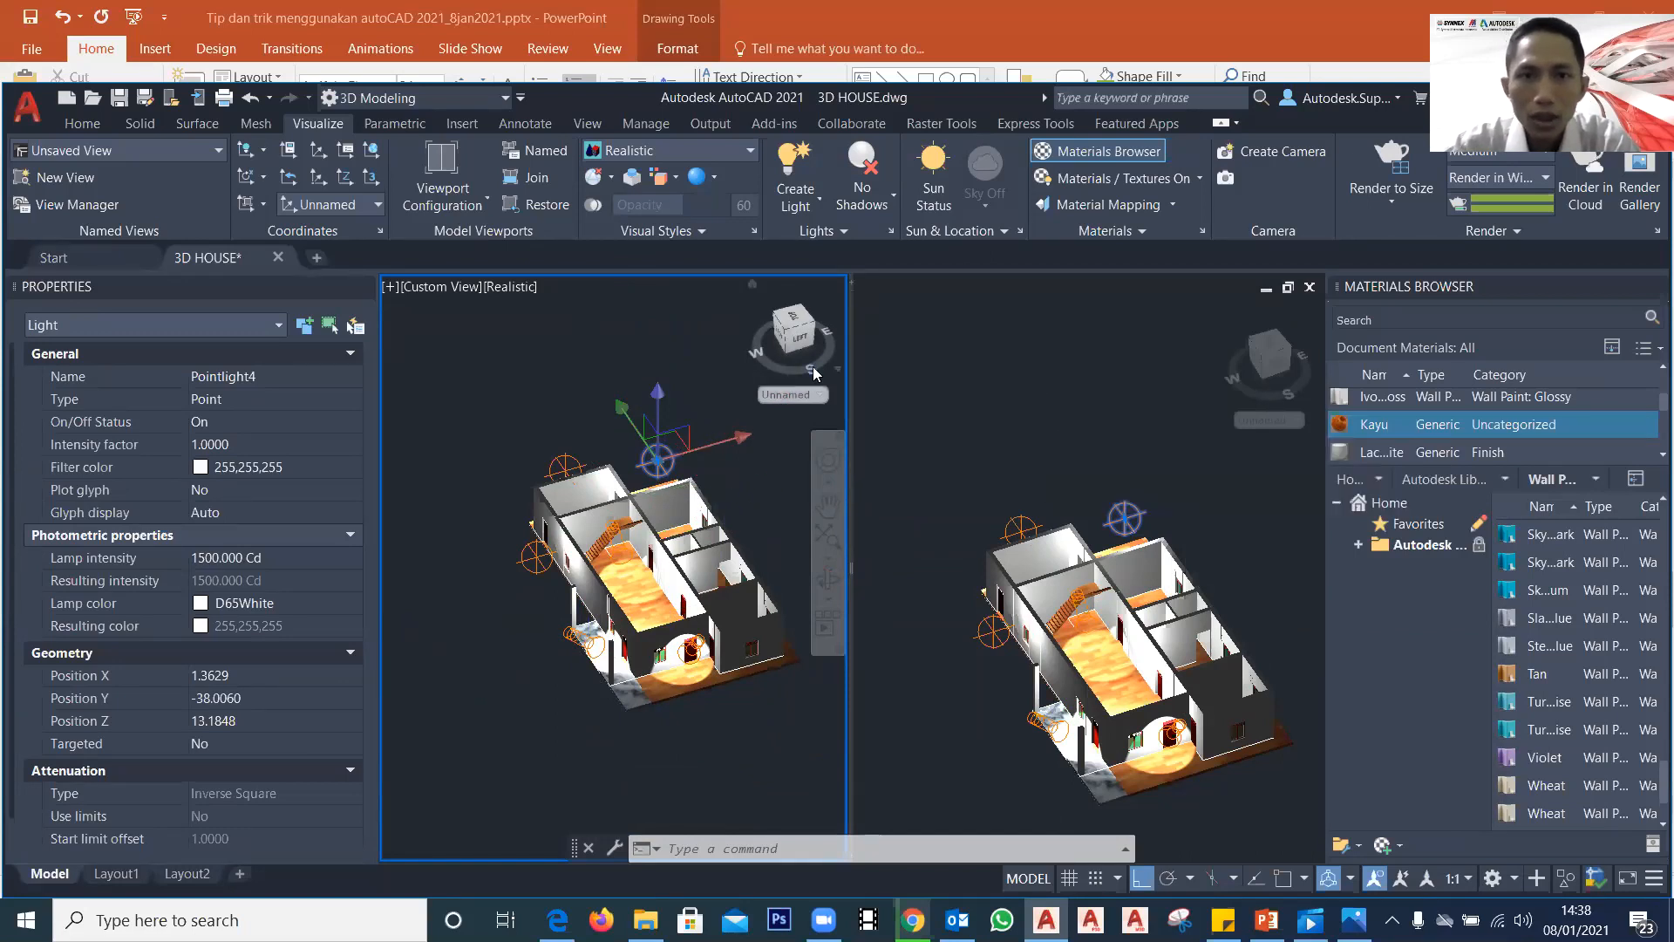
# Step: Switch the model space to a single viewport and open the sun properties
pyautogui.click(464, 209)
pyautogui.click(479, 243)
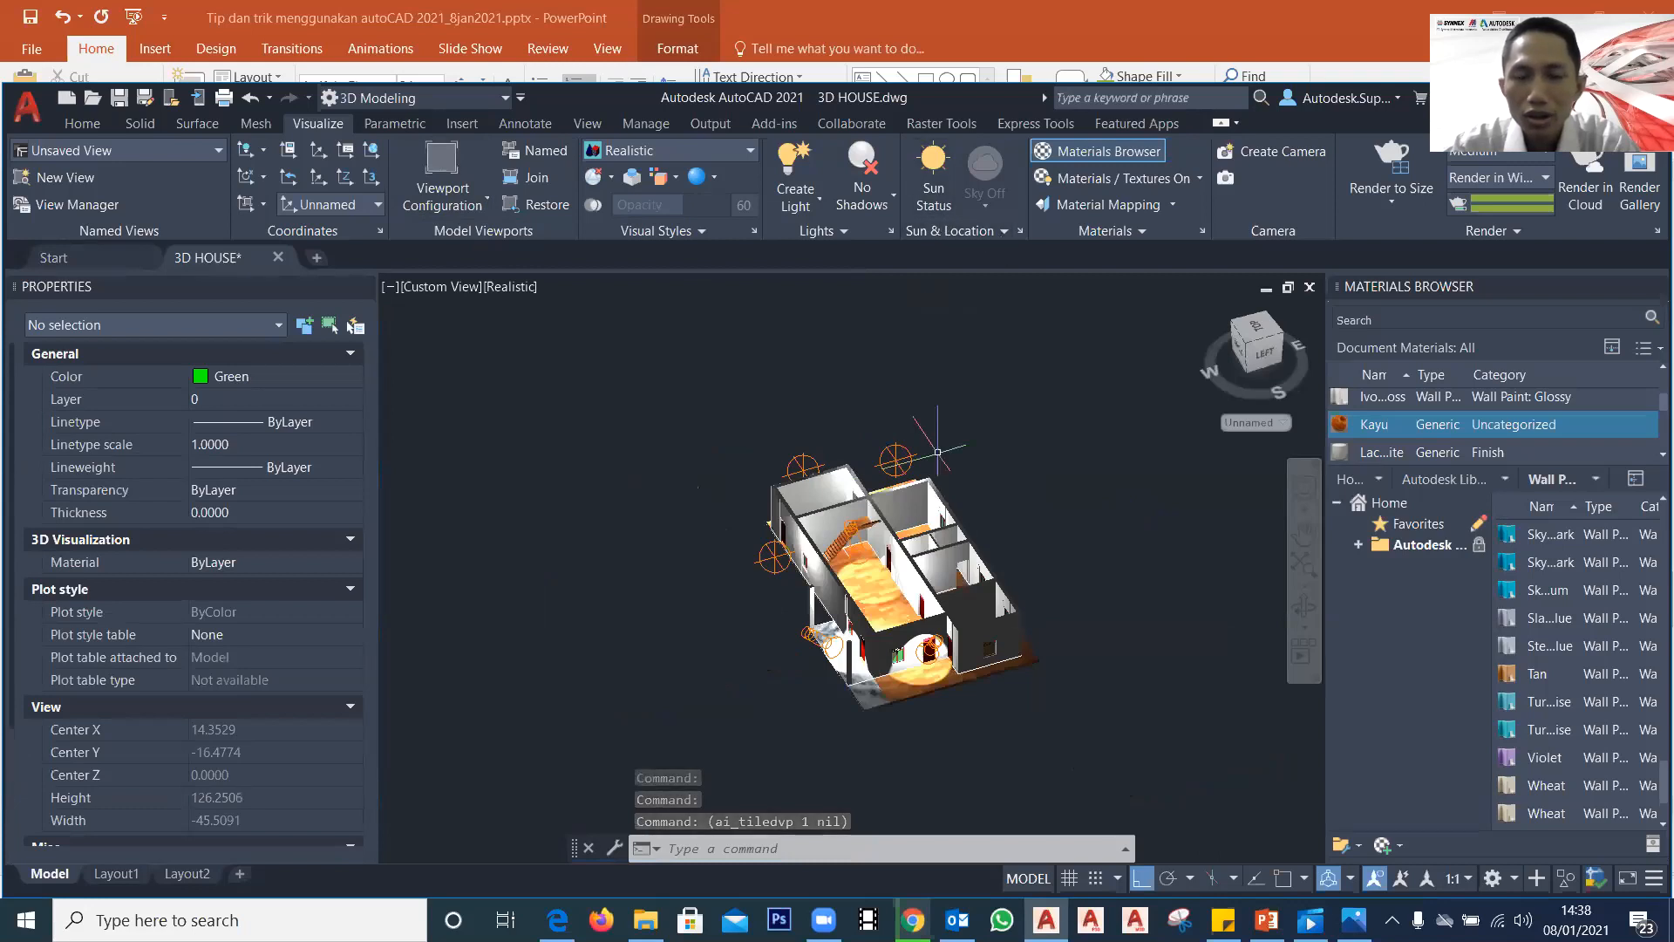
pyautogui.scroll(2, 915, 581)
pyautogui.scroll(2, 871, 569)
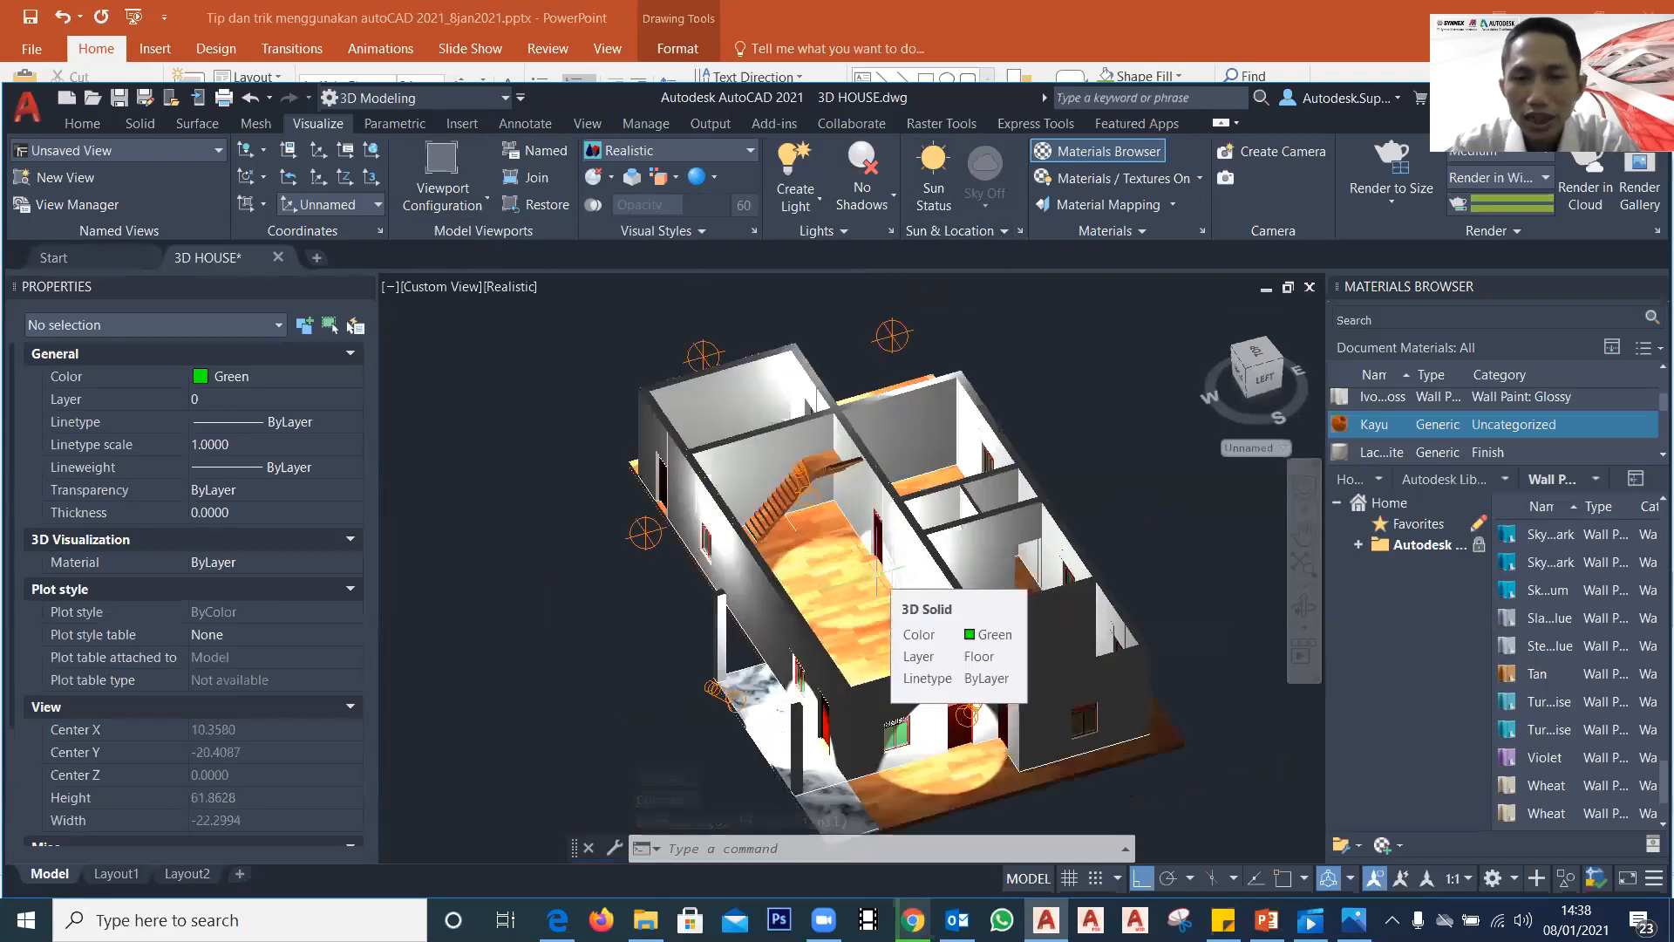
pyautogui.keyDown('shift'); pyautogui.moveTo(828, 579); pyautogui.dragTo(891, 609, button='middle'); pyautogui.keyUp('shift')
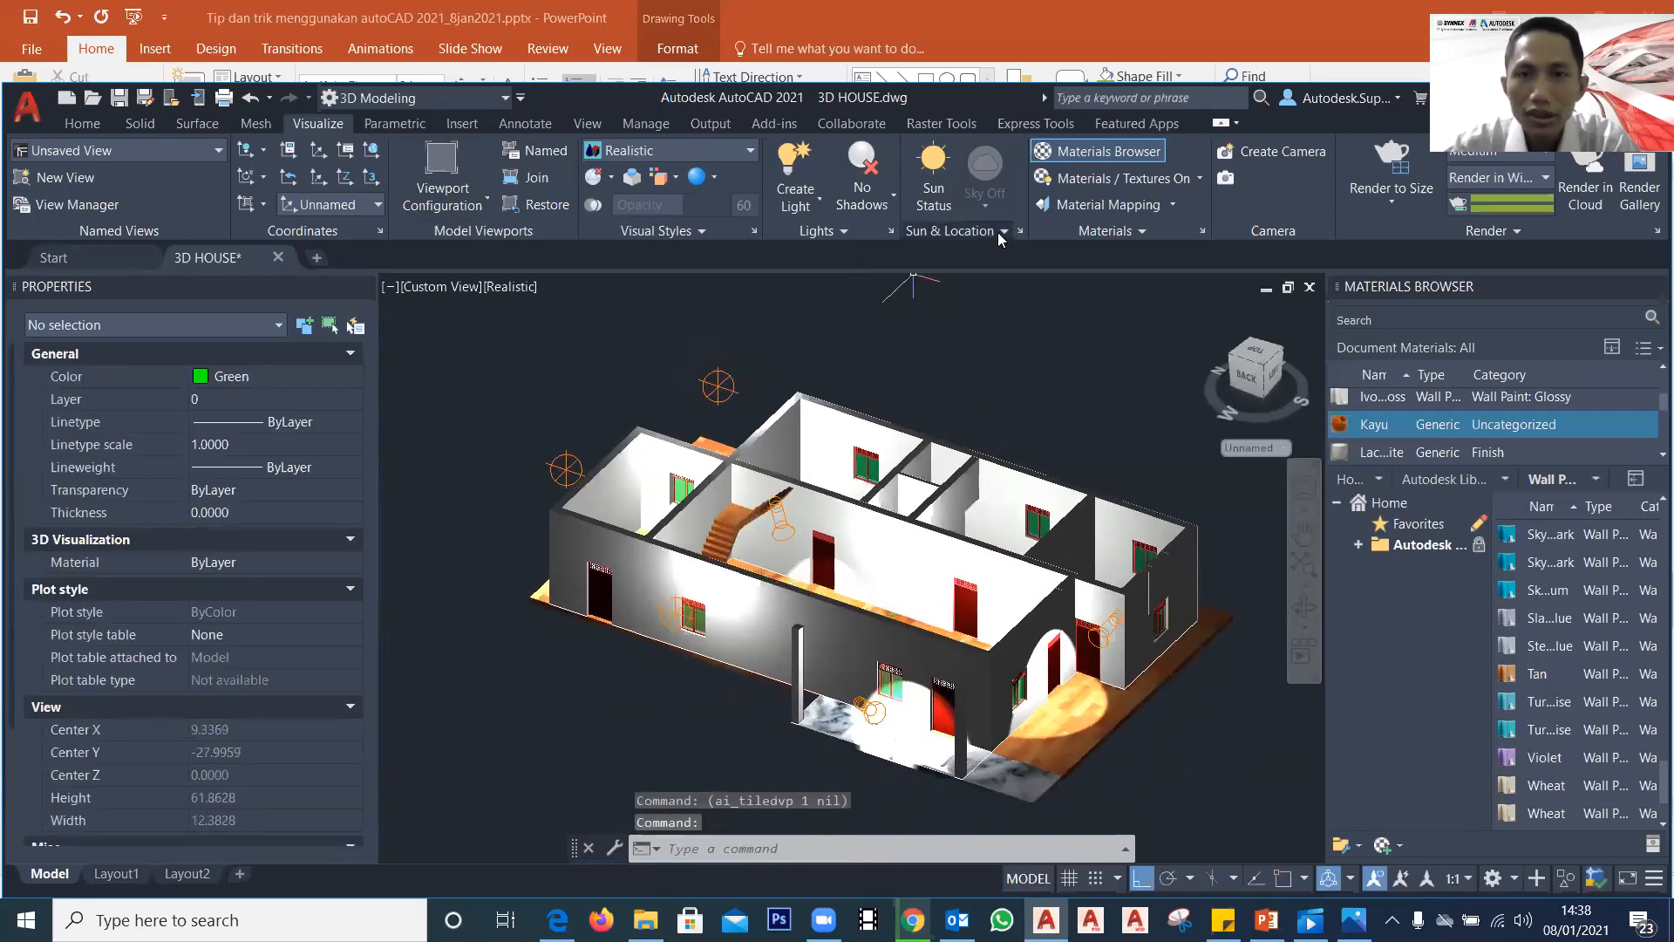
pyautogui.click(1019, 231)
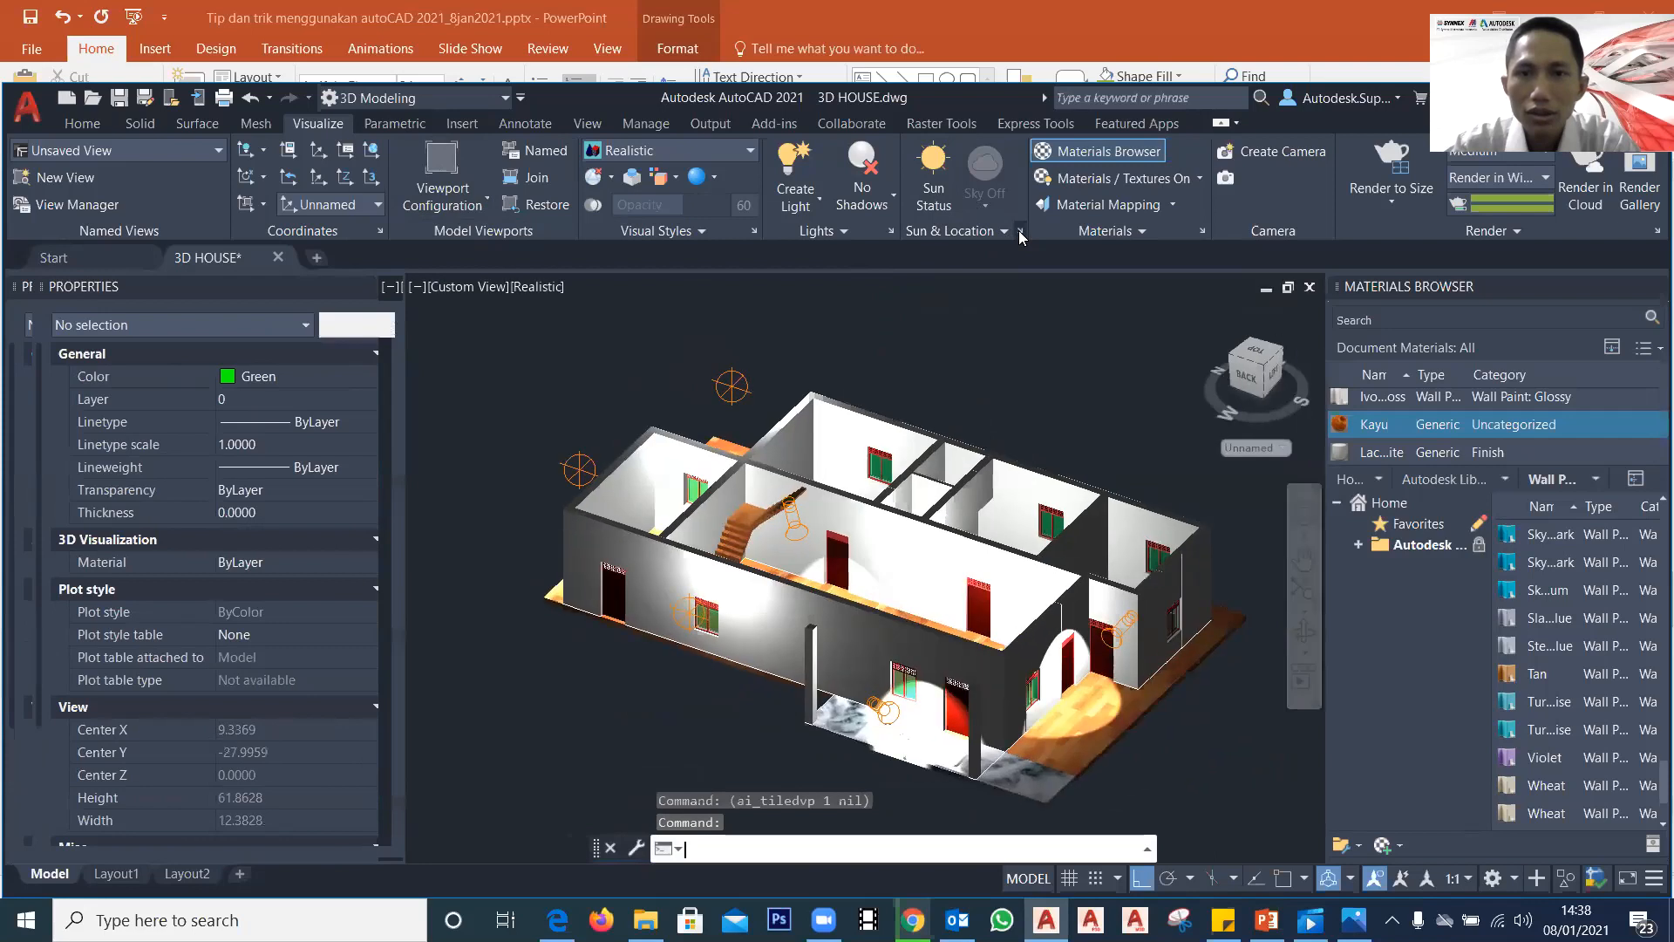
# Step: Set the geographic location from the online map by searching for "jakarta" and dropping the marker on Jakarta, Indonesia
pyautogui.click(1006, 231)
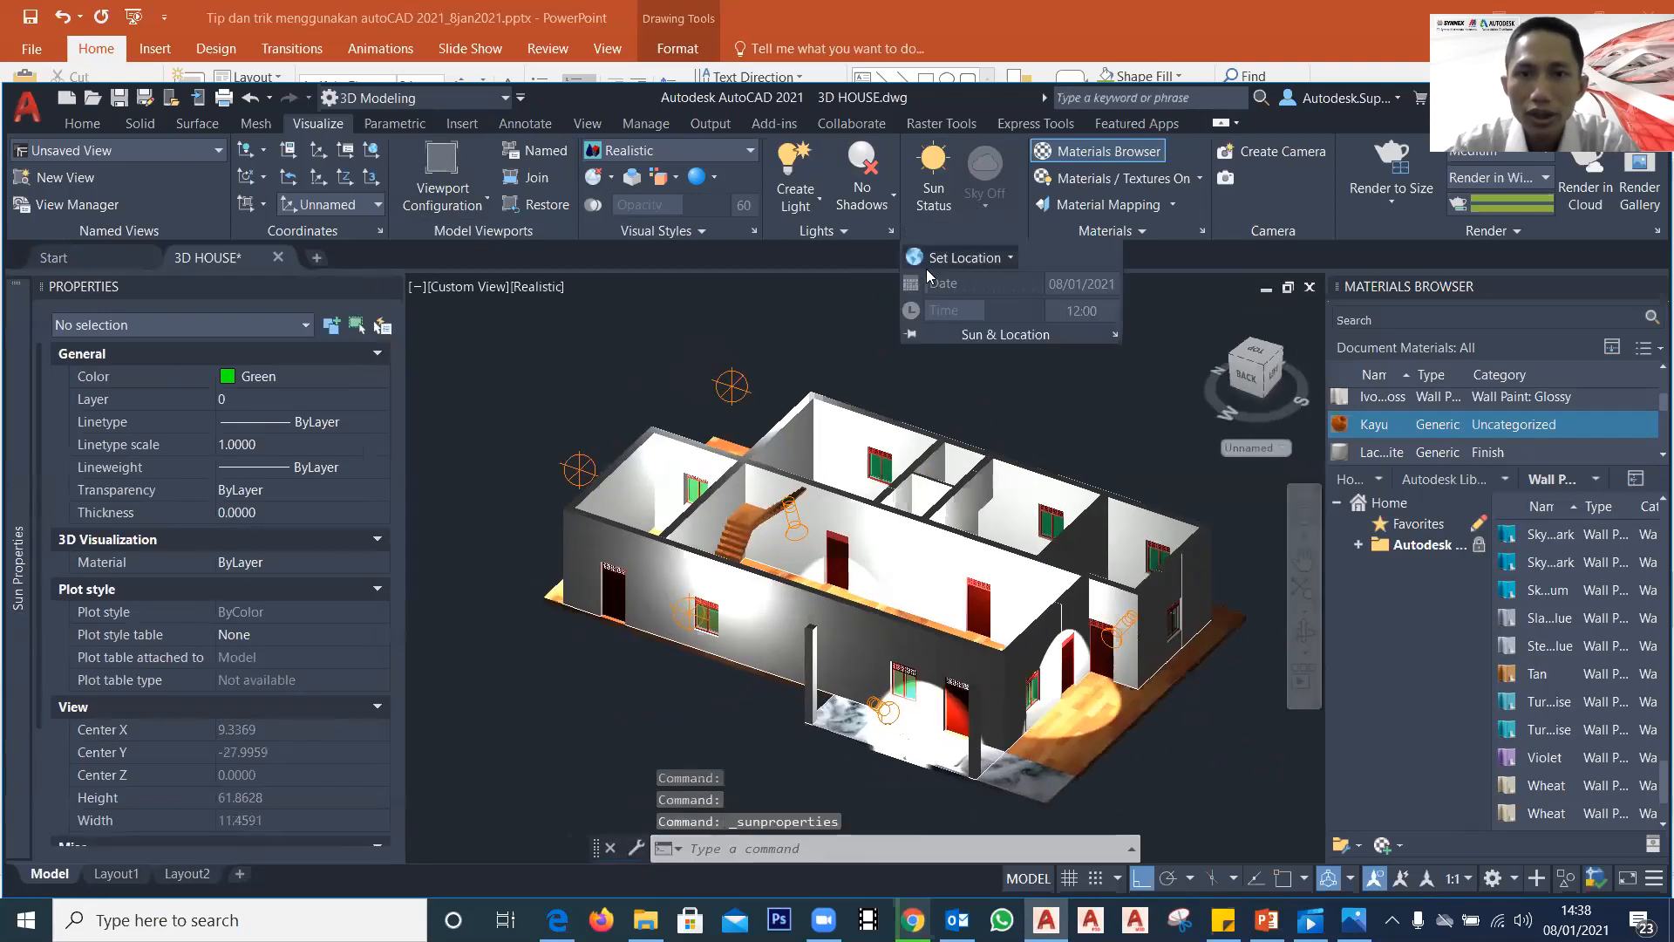
pyautogui.click(991, 260)
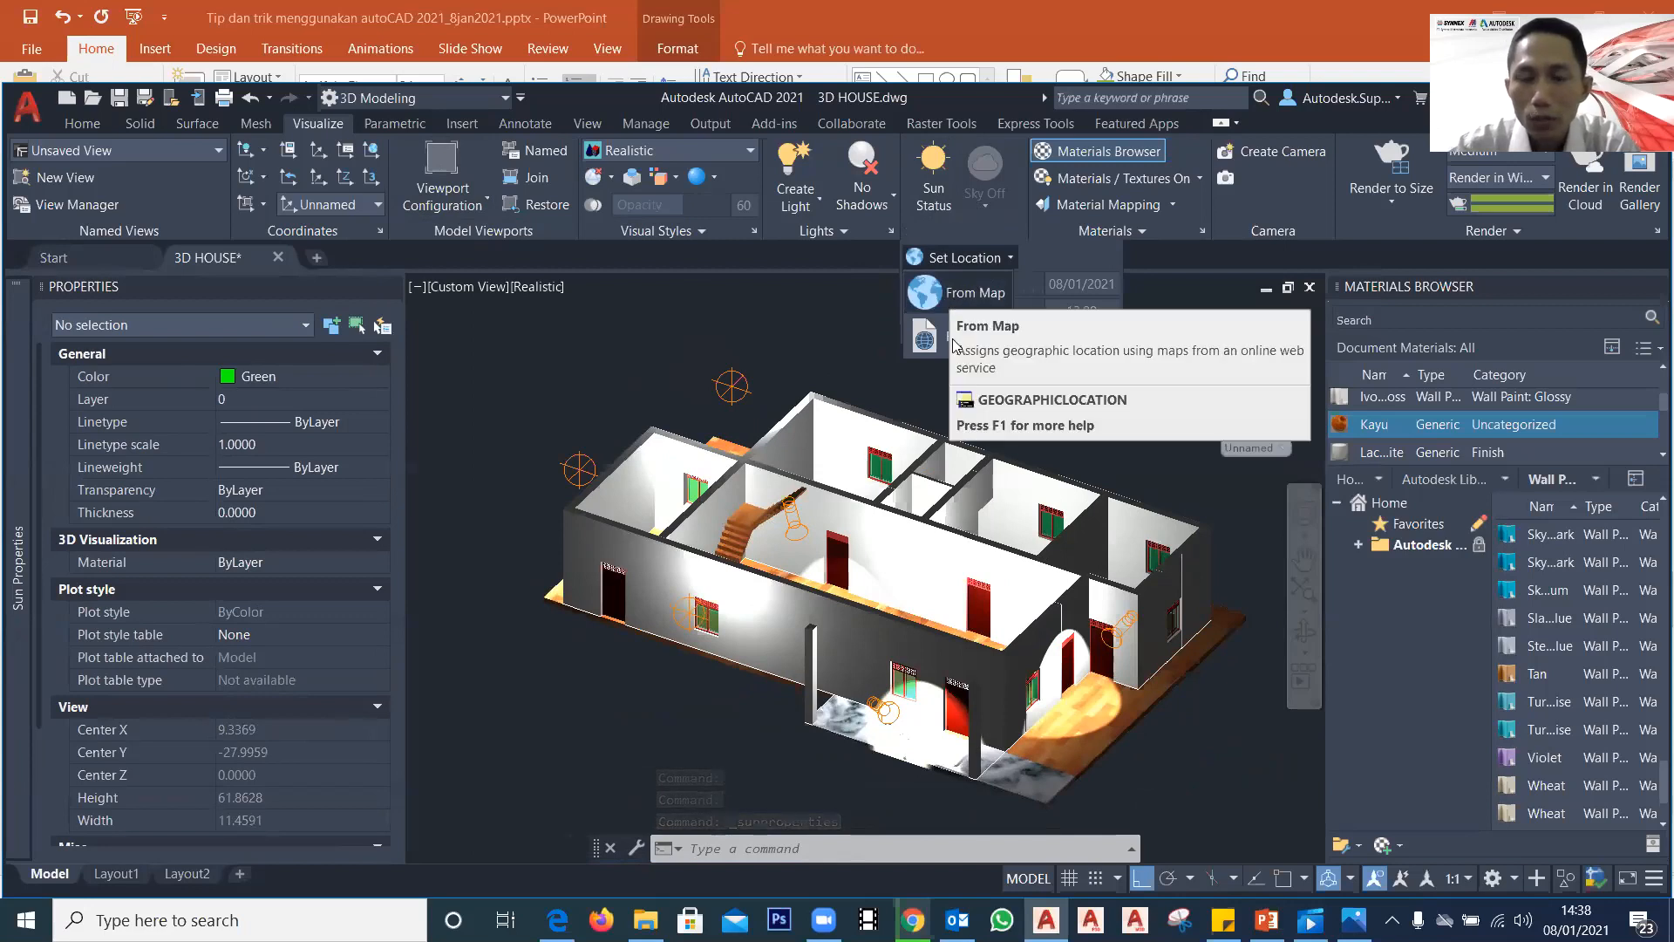
pyautogui.click(943, 294)
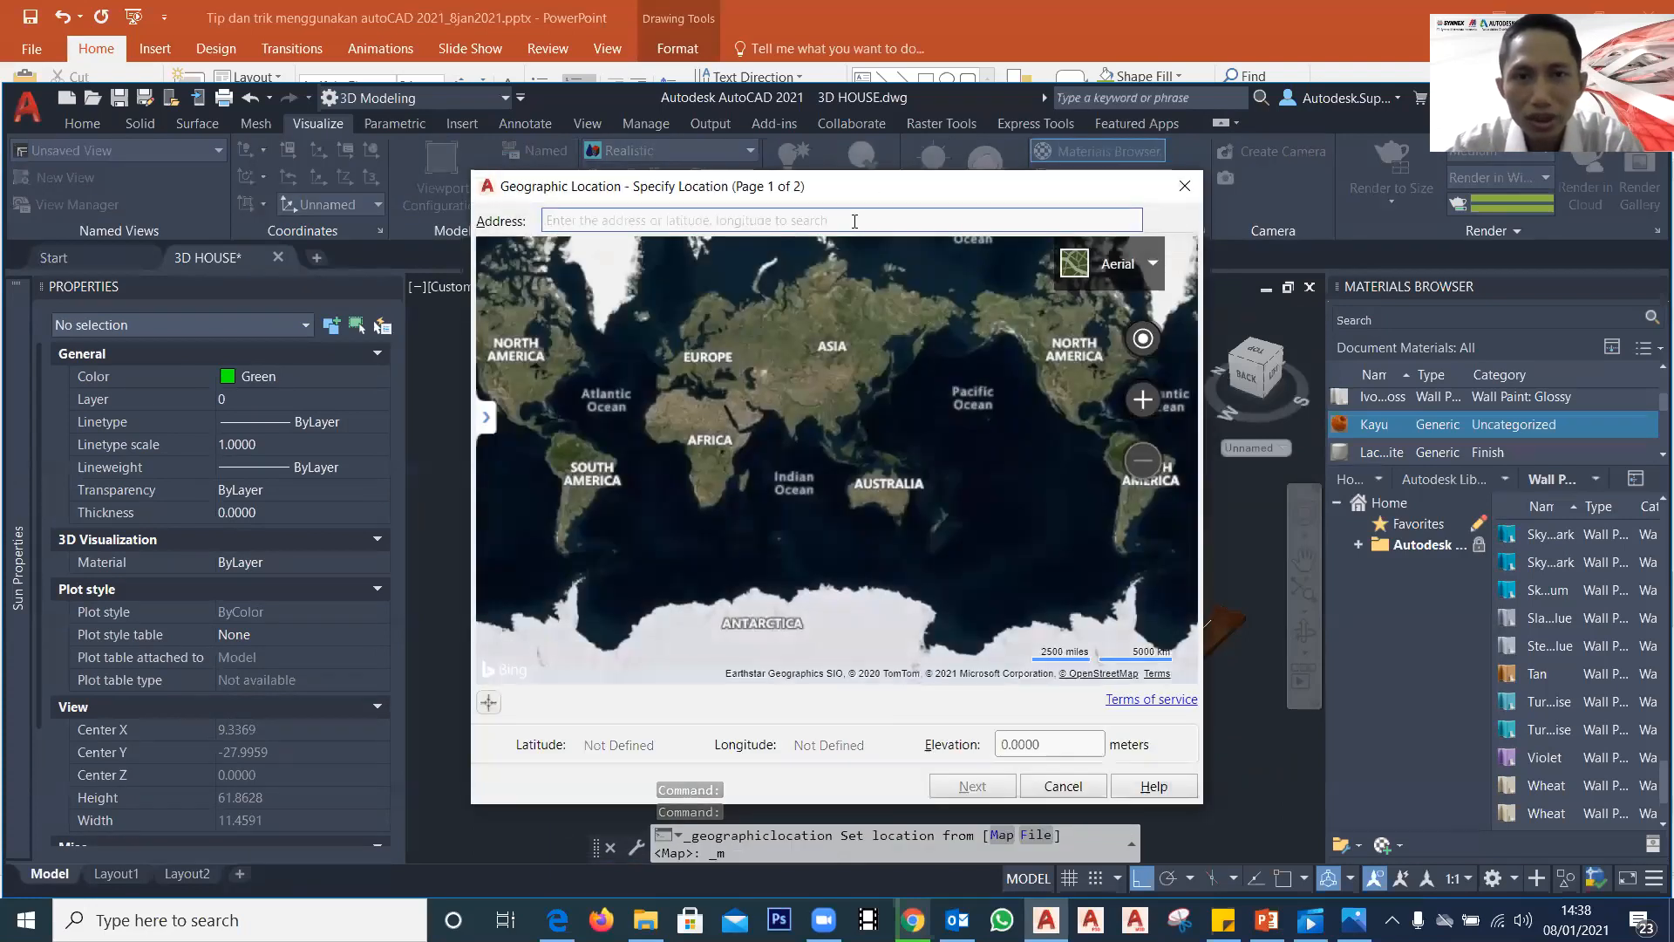
pyautogui.write('jakarta')
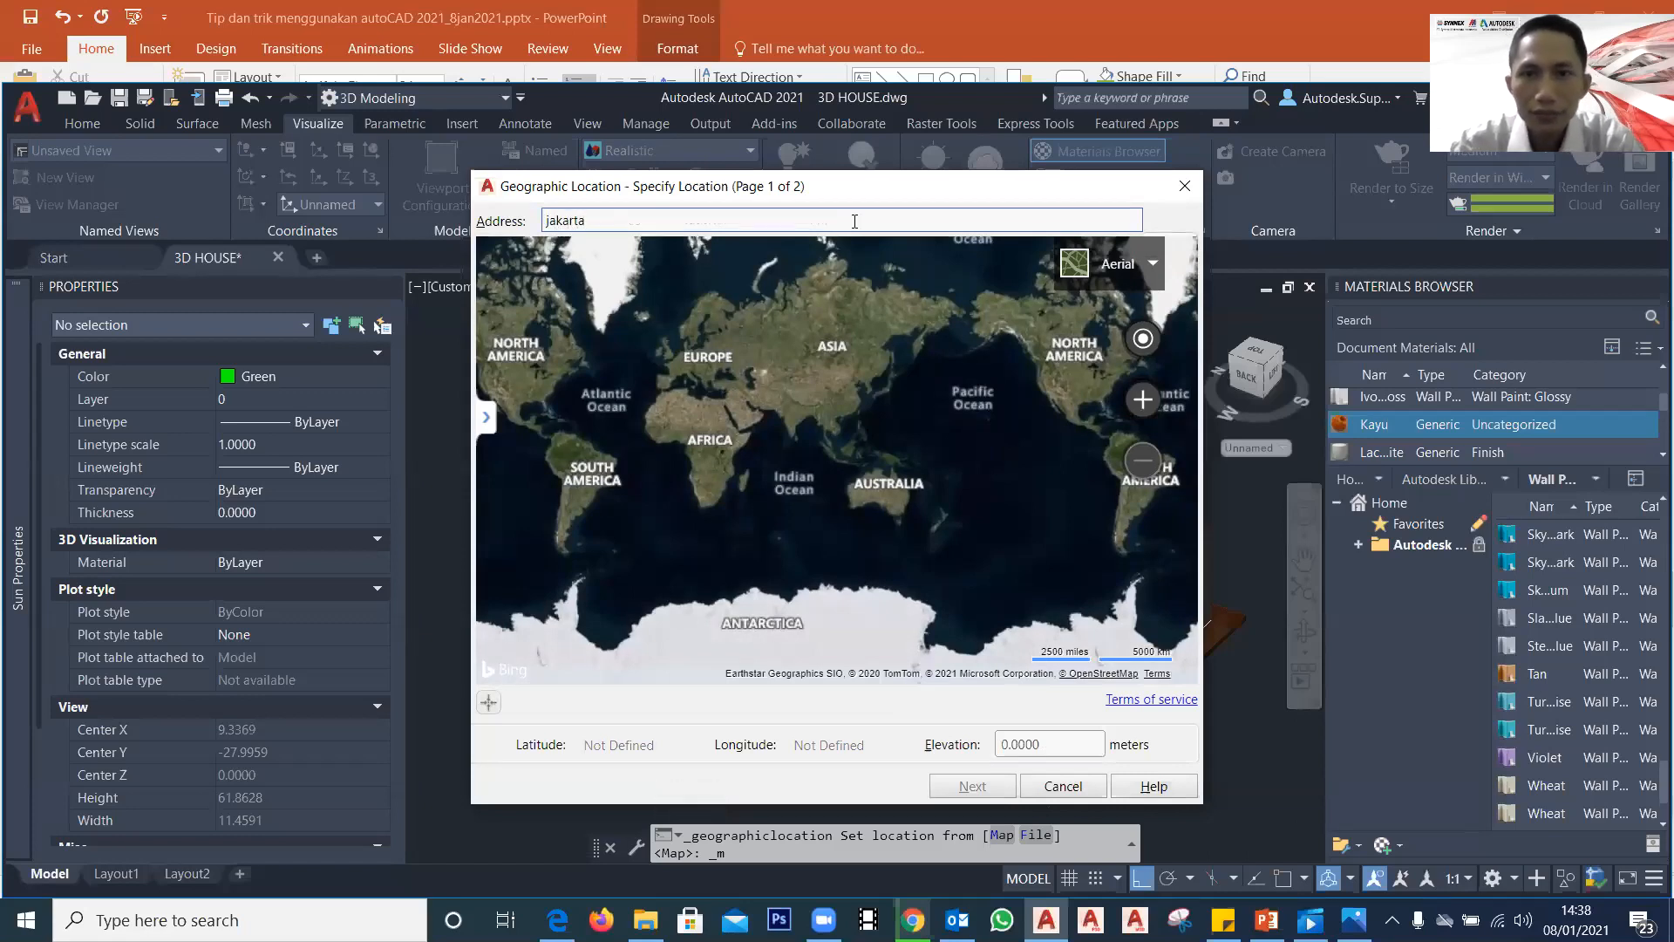
pyautogui.press('Return')
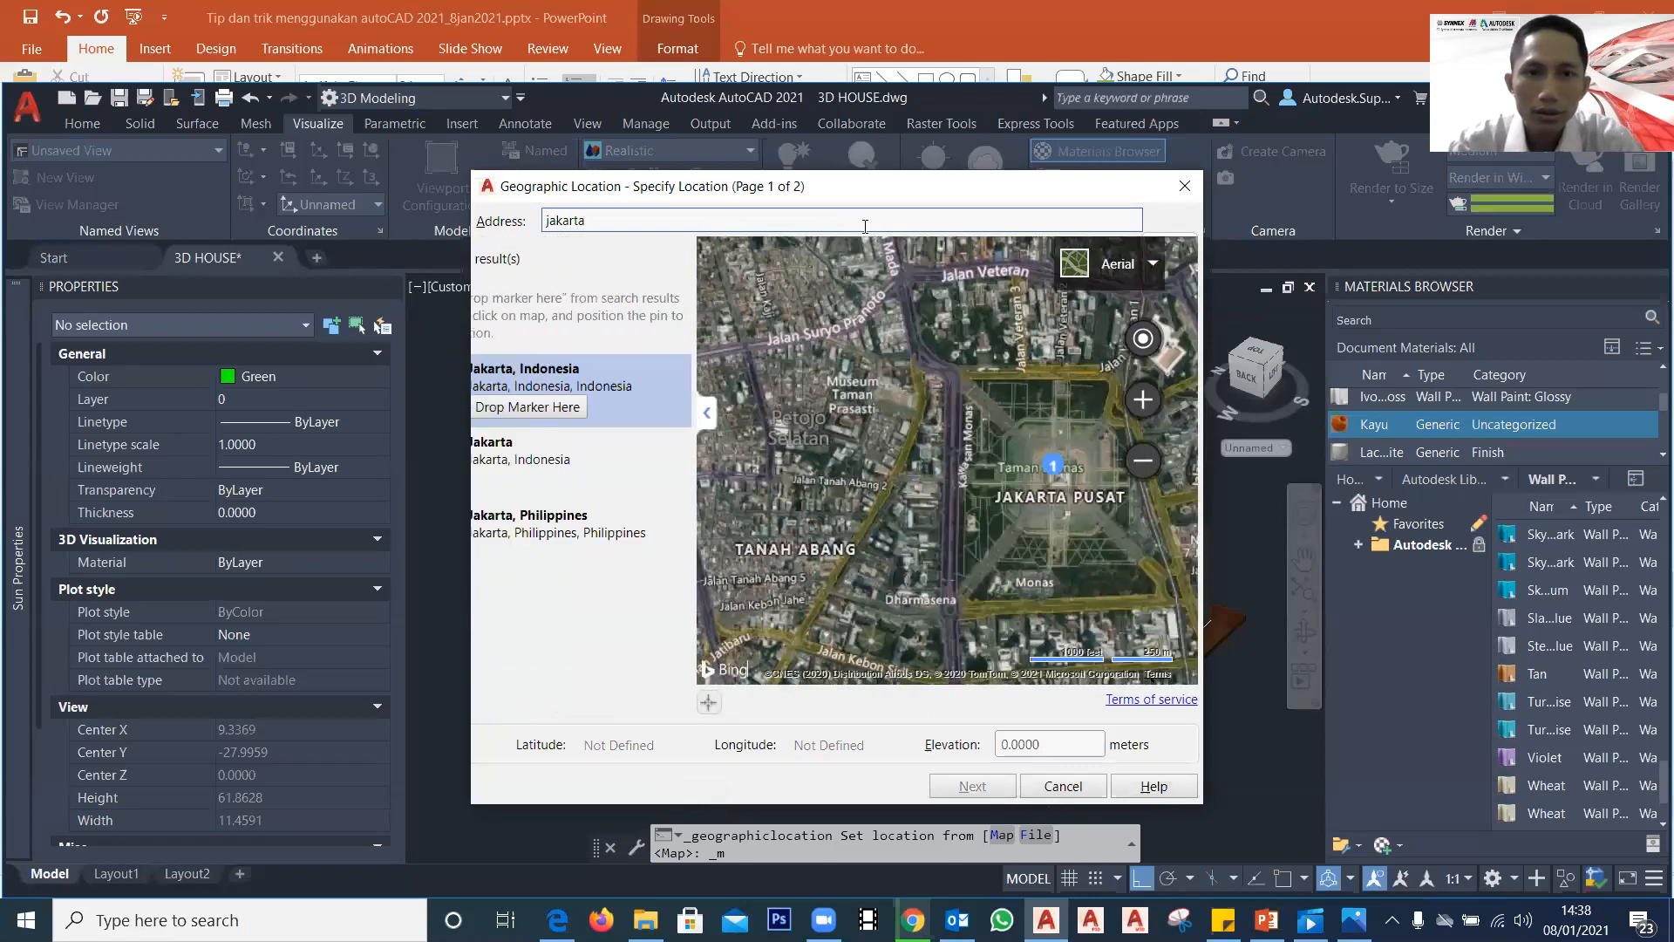
pyautogui.click(626, 408)
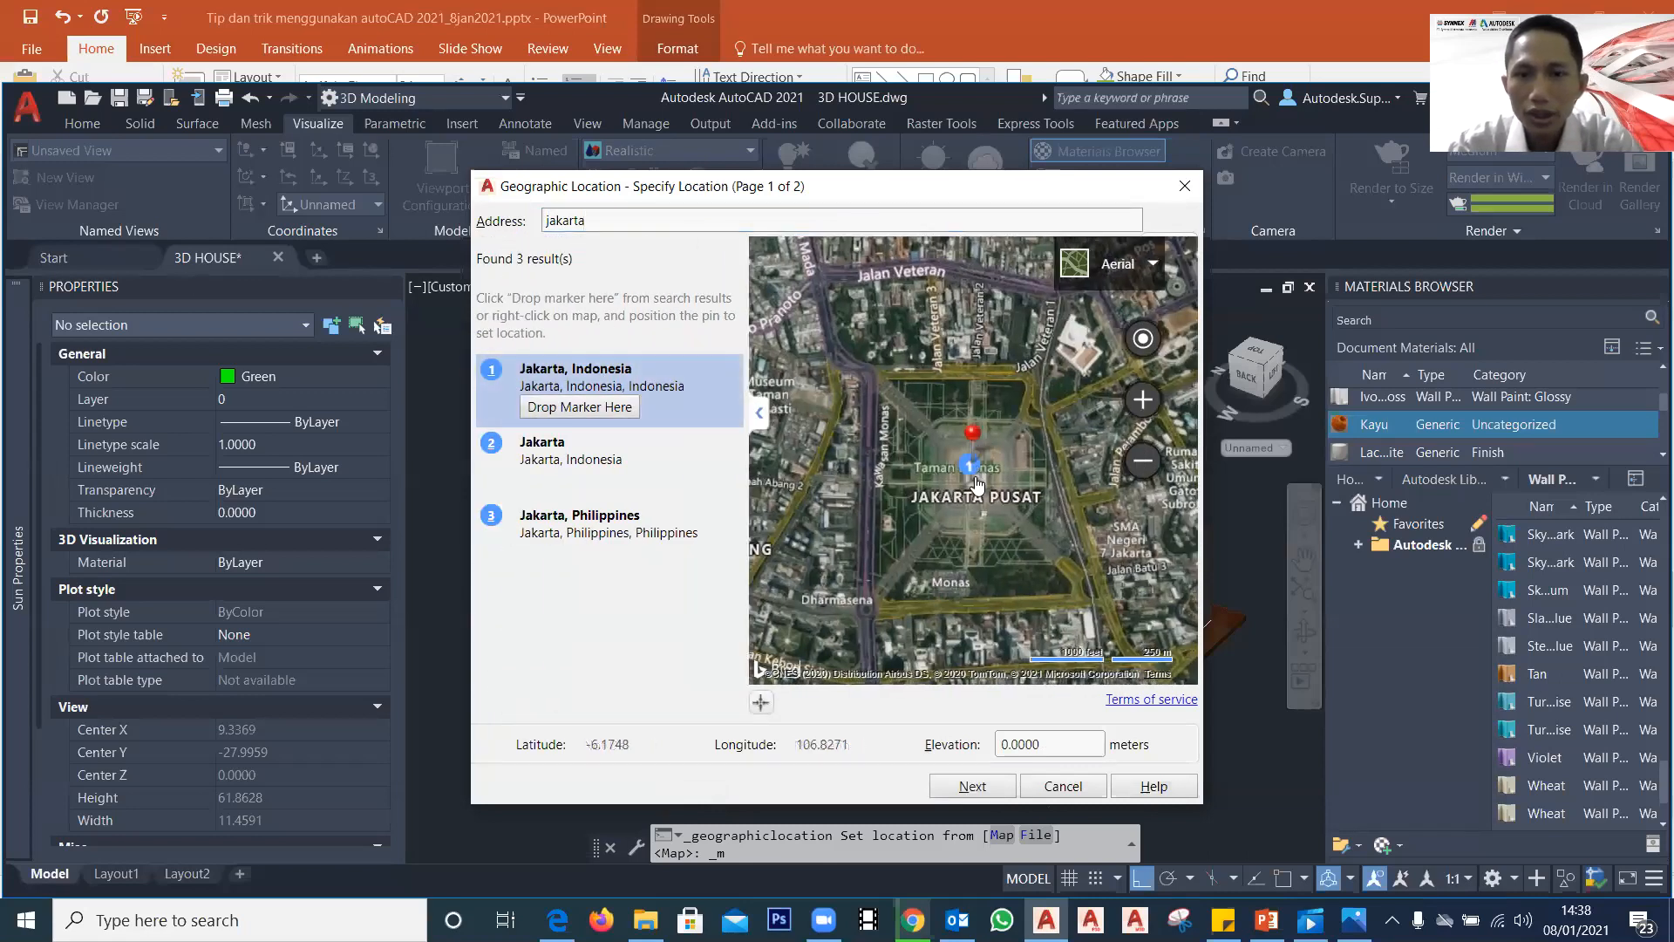
pyautogui.click(974, 787)
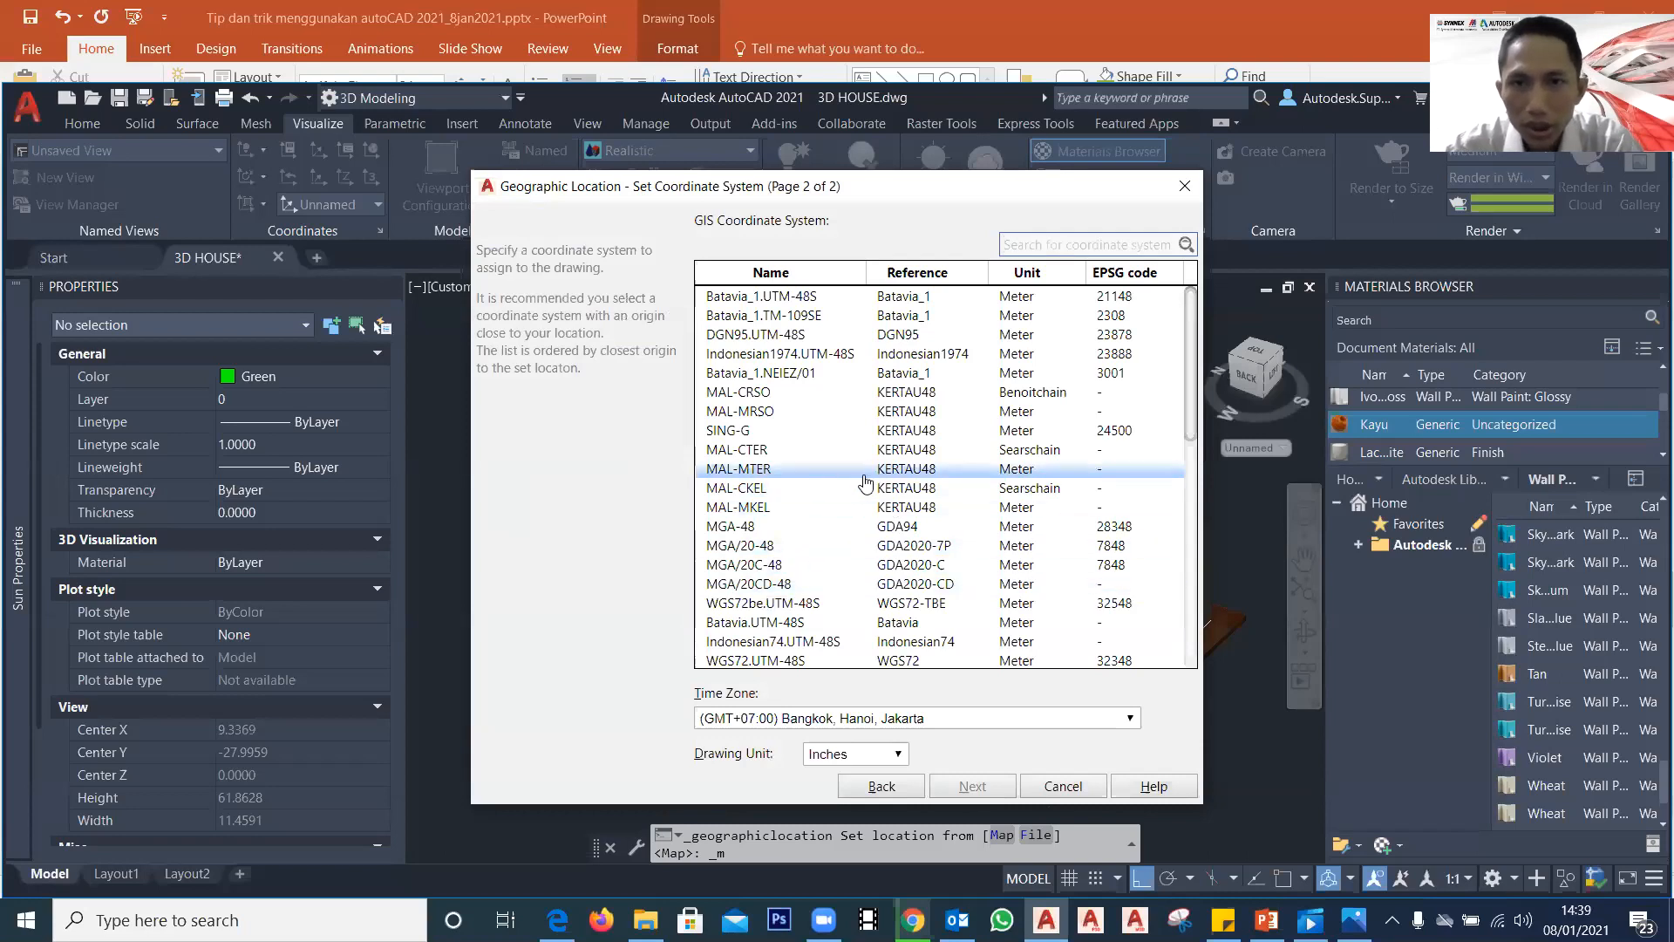
# Step: Assign the Batavia.UTM-48S coordinate system and place the location marker beside the house's long outer wall with a picked north direction
pyautogui.scroll(-2, 775, 515)
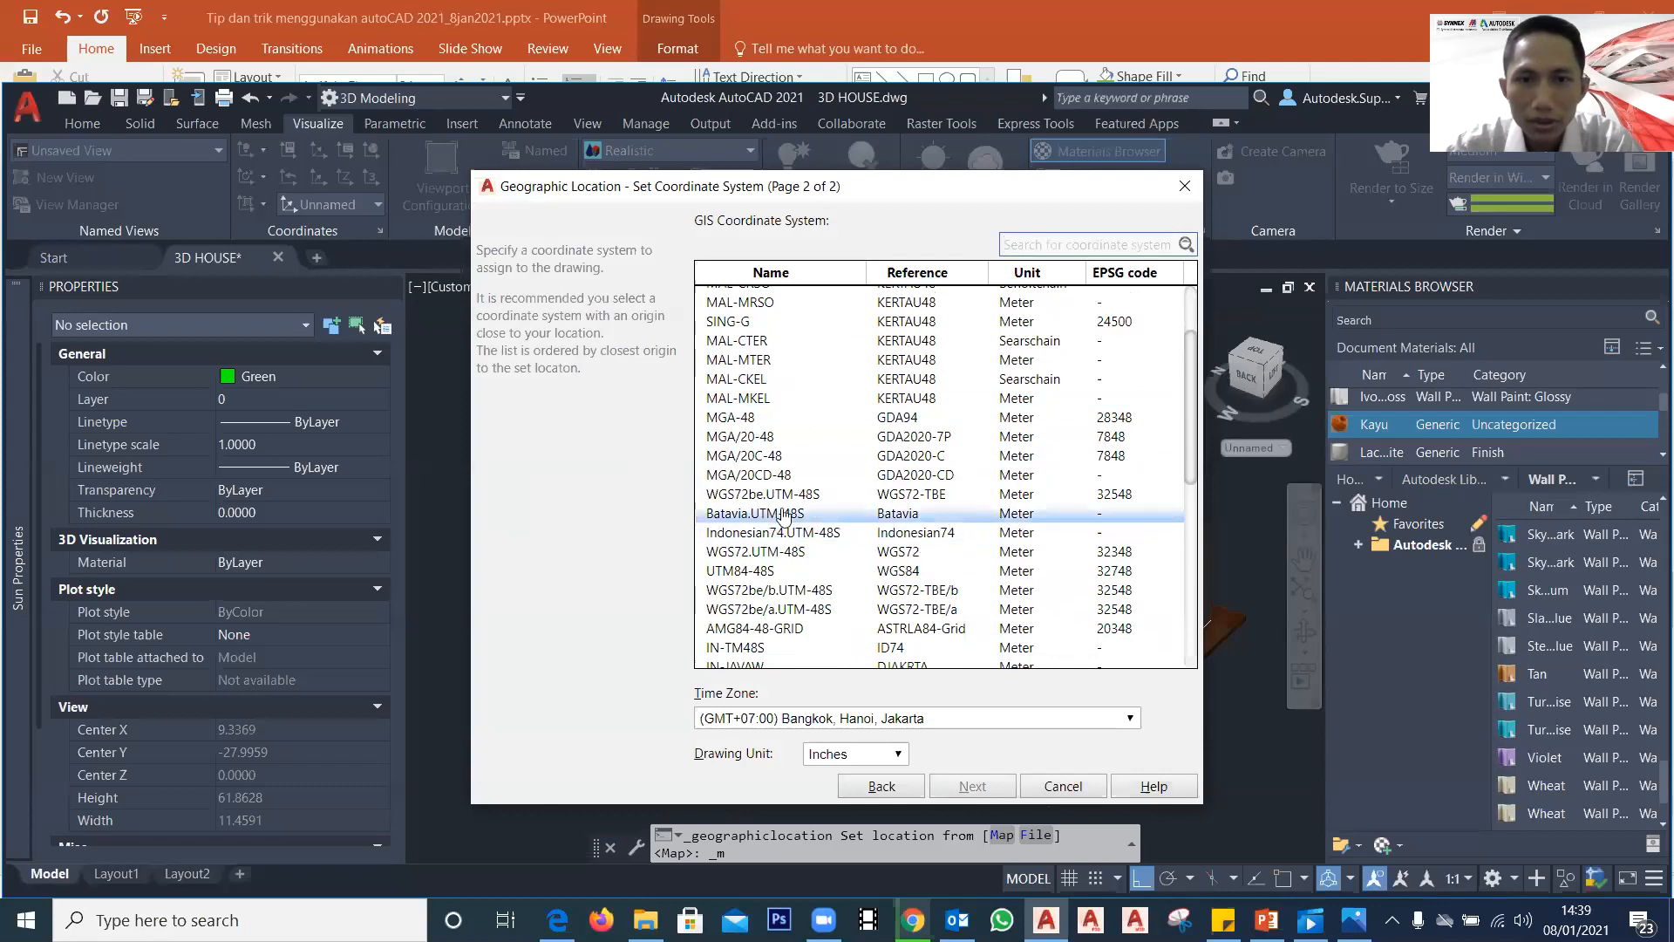
pyautogui.click(820, 514)
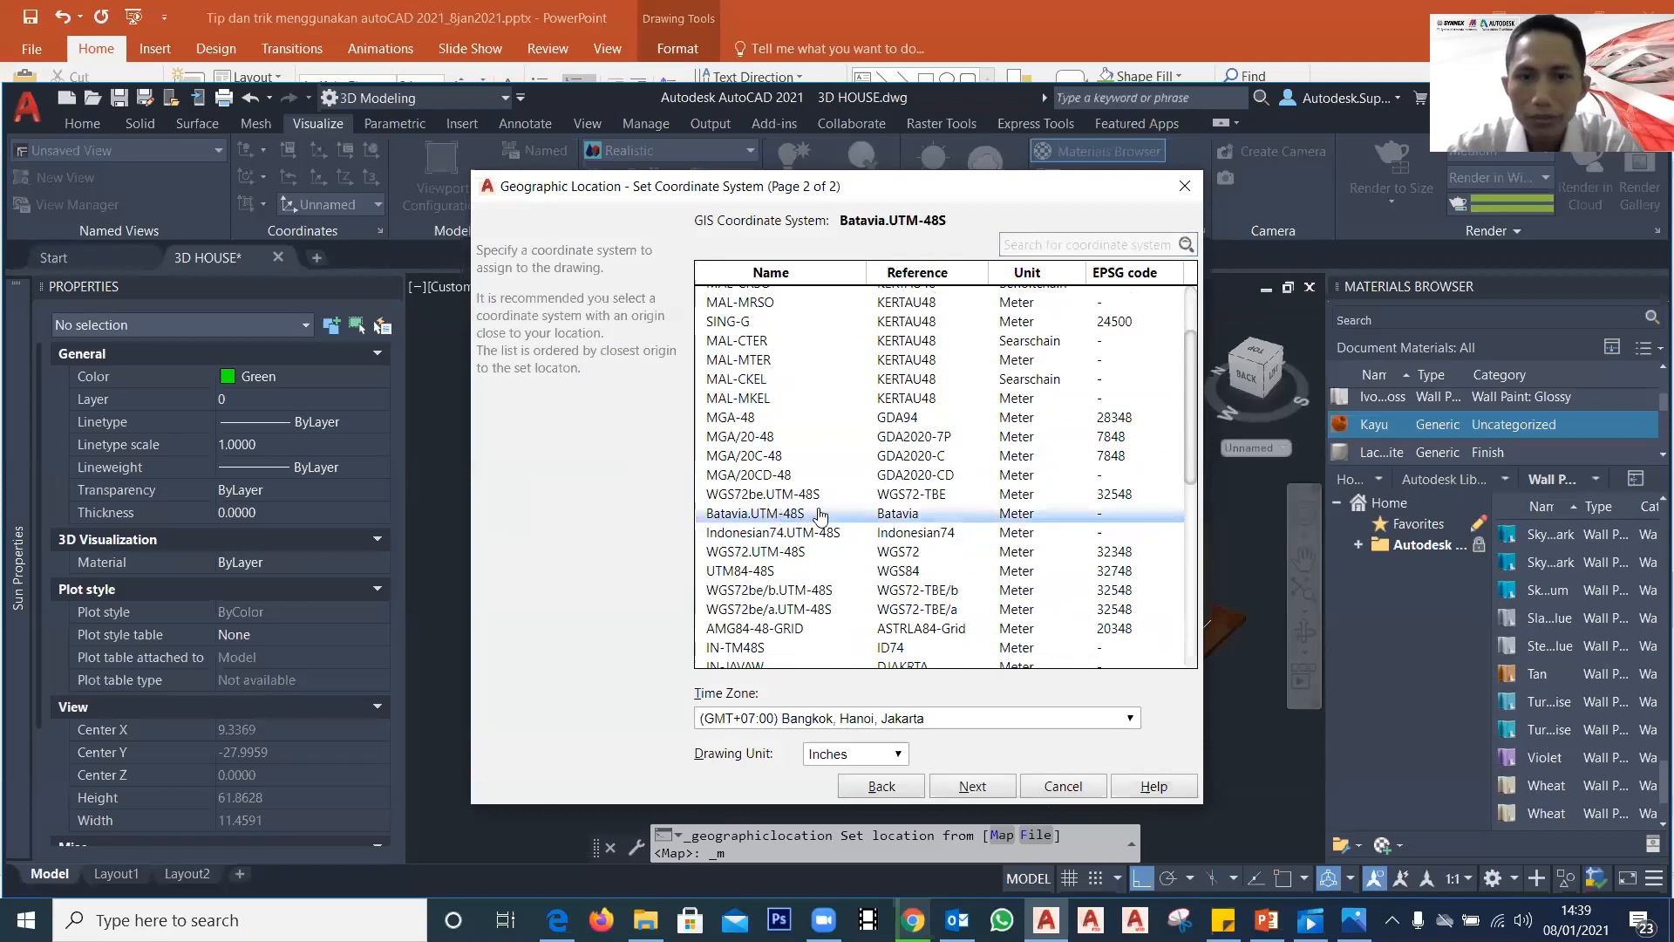
pyautogui.click(972, 786)
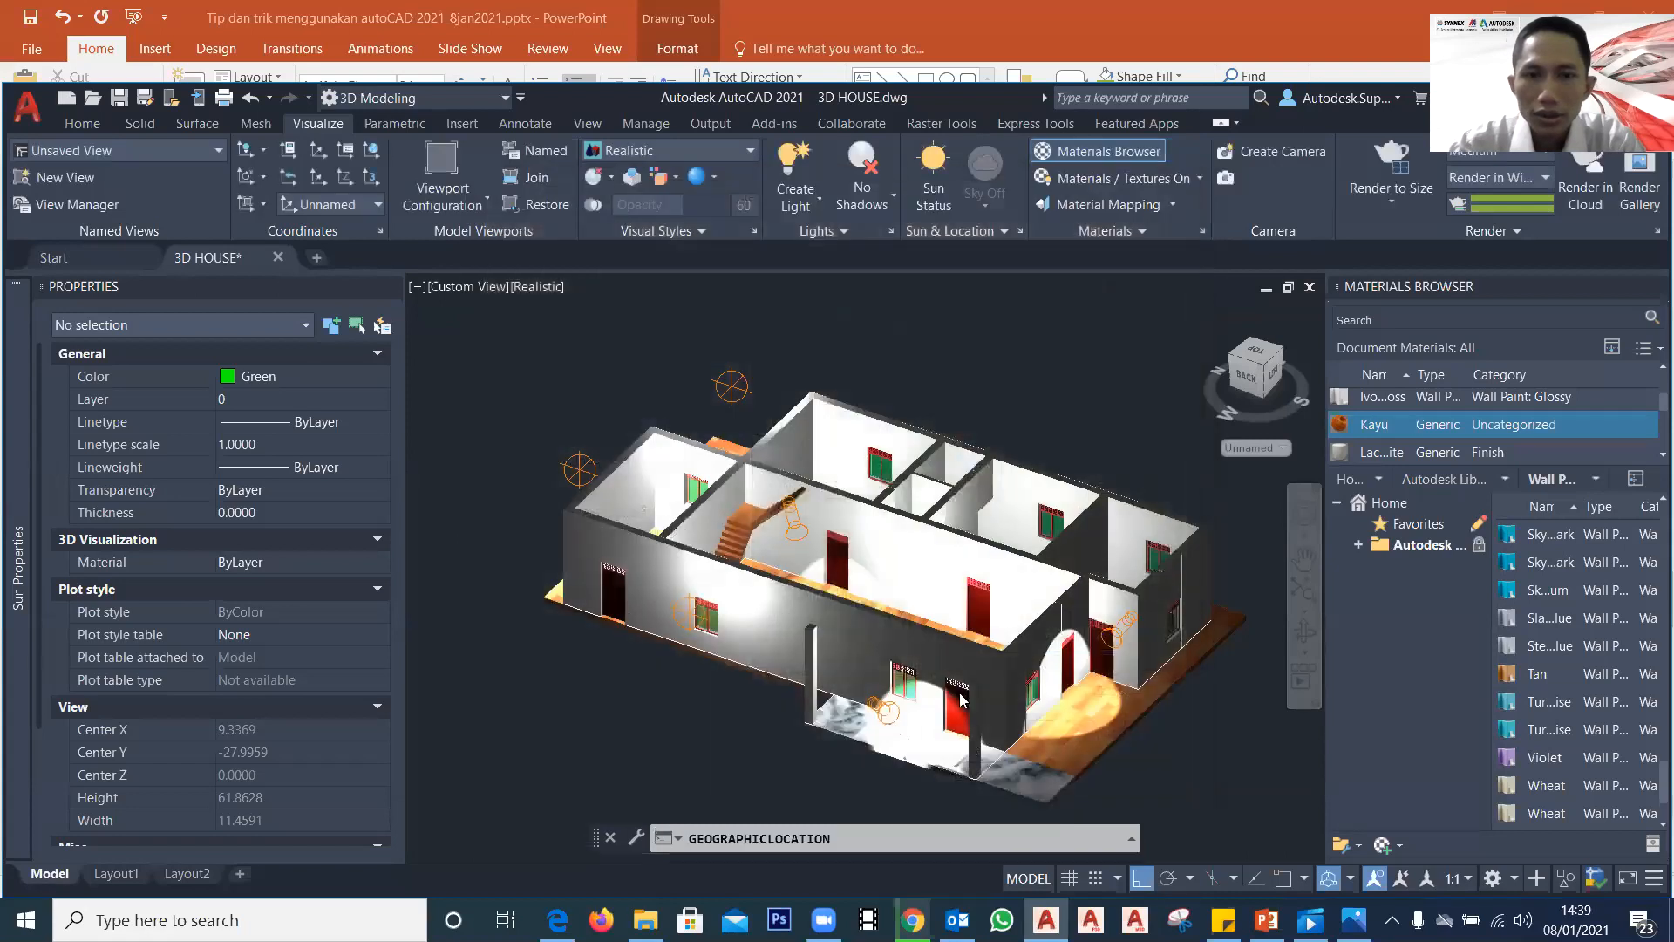
pyautogui.click(620, 669)
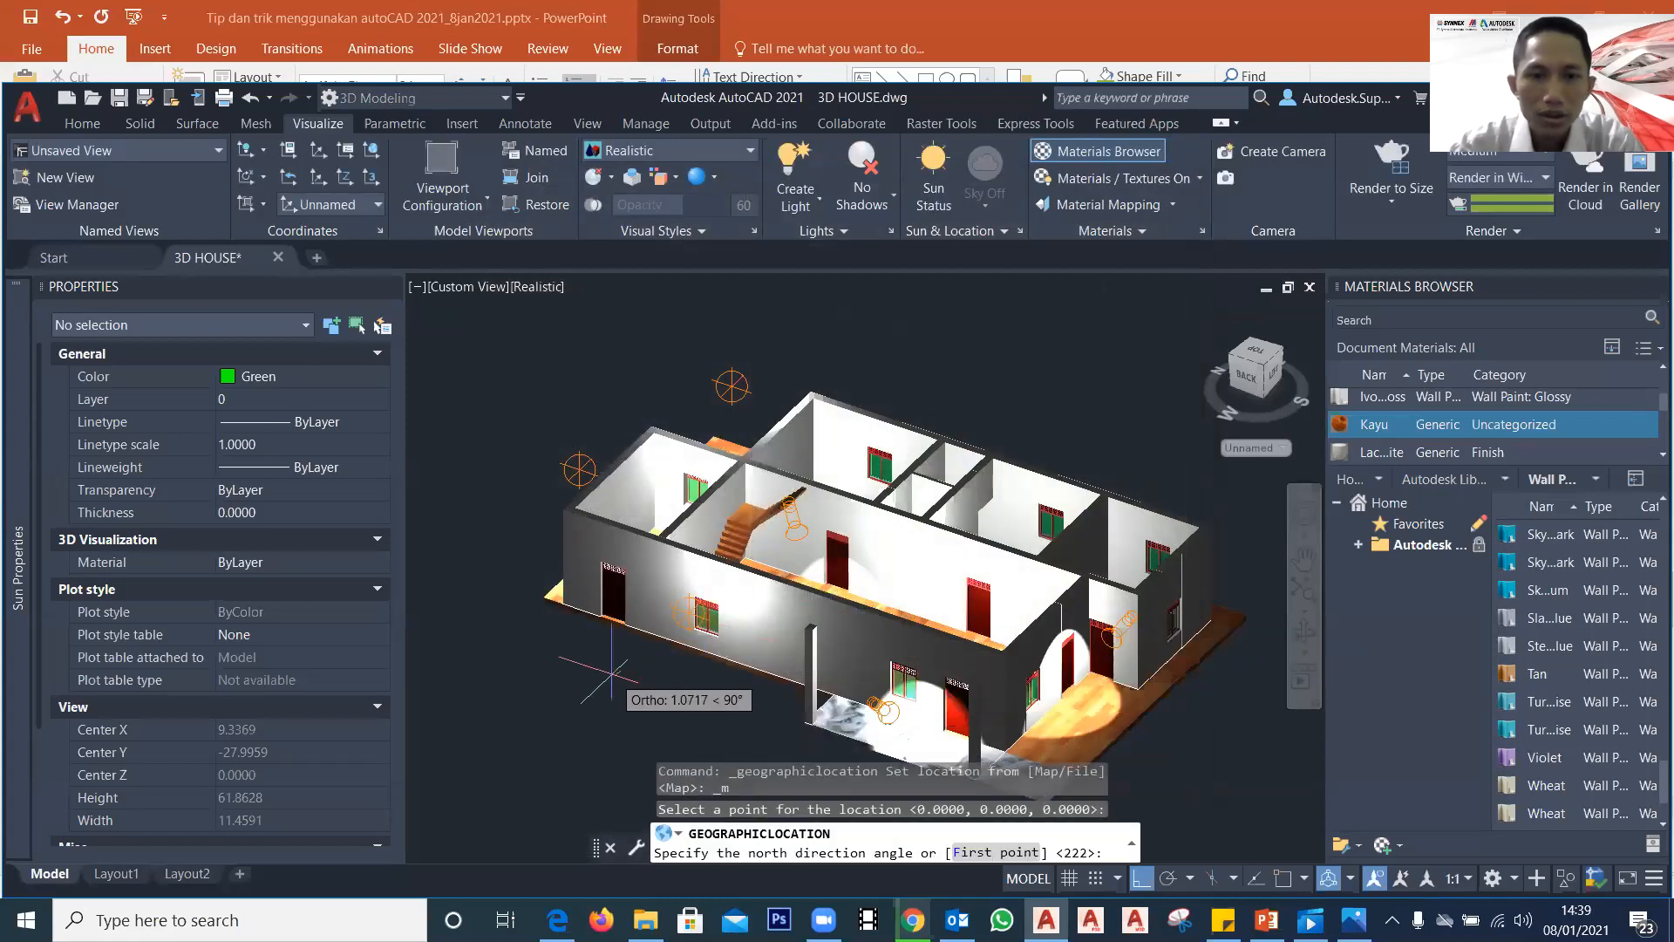
pyautogui.click(803, 682)
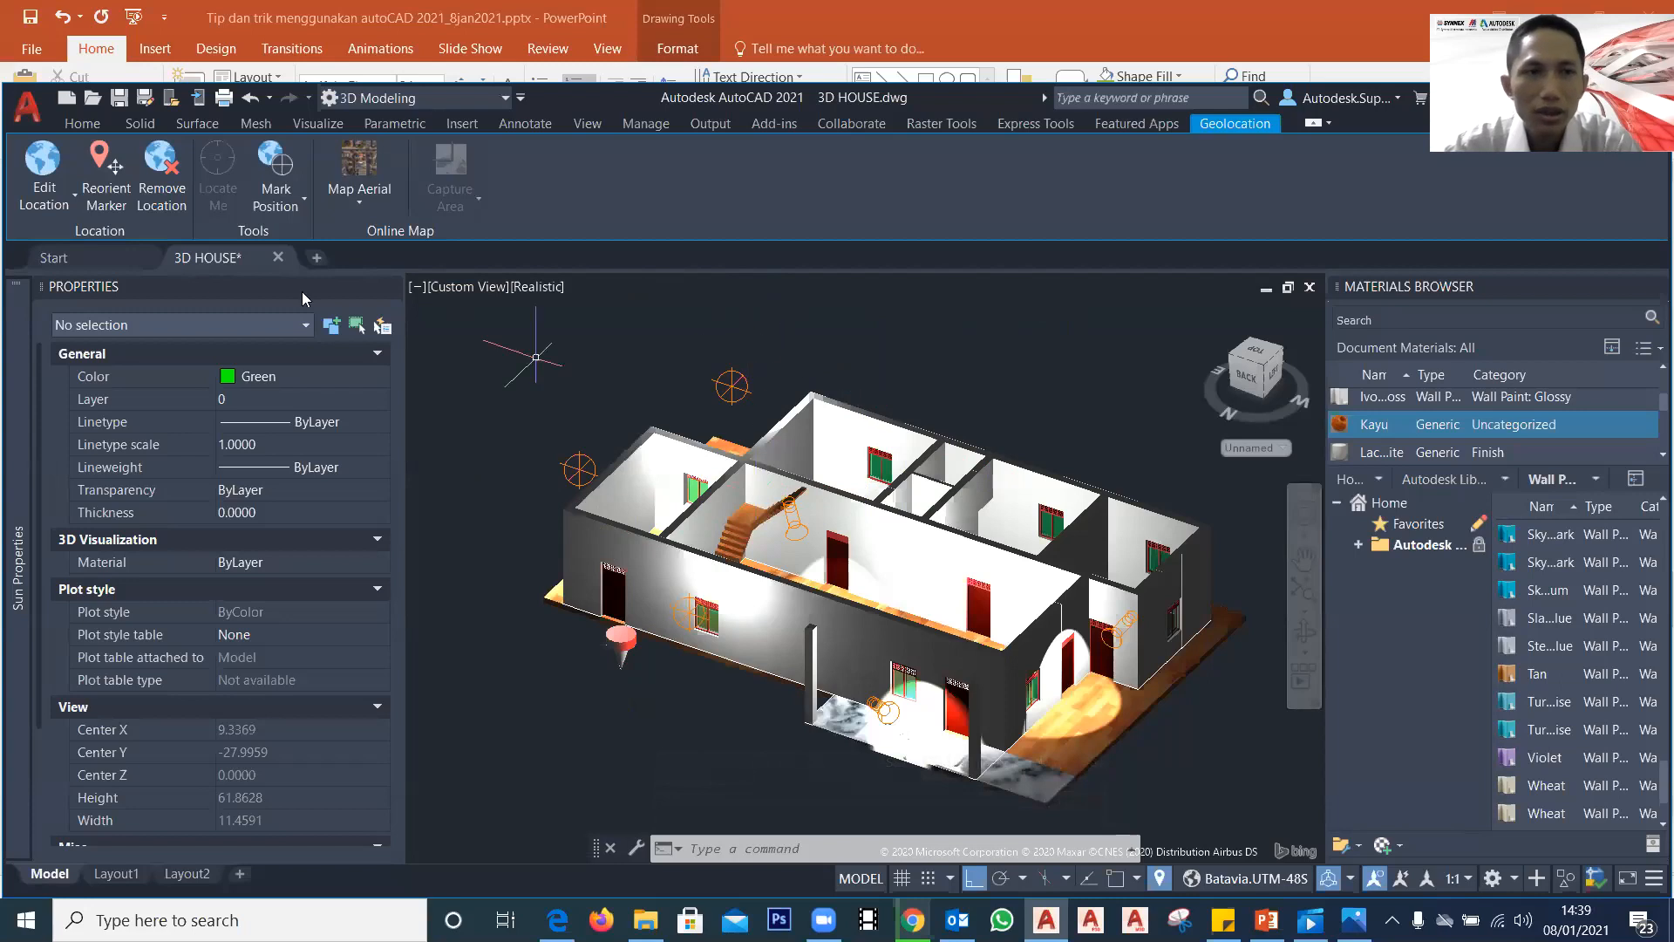
# Step: Remove the location data and the assigned coordinate system from the drawing
pyautogui.click(162, 174)
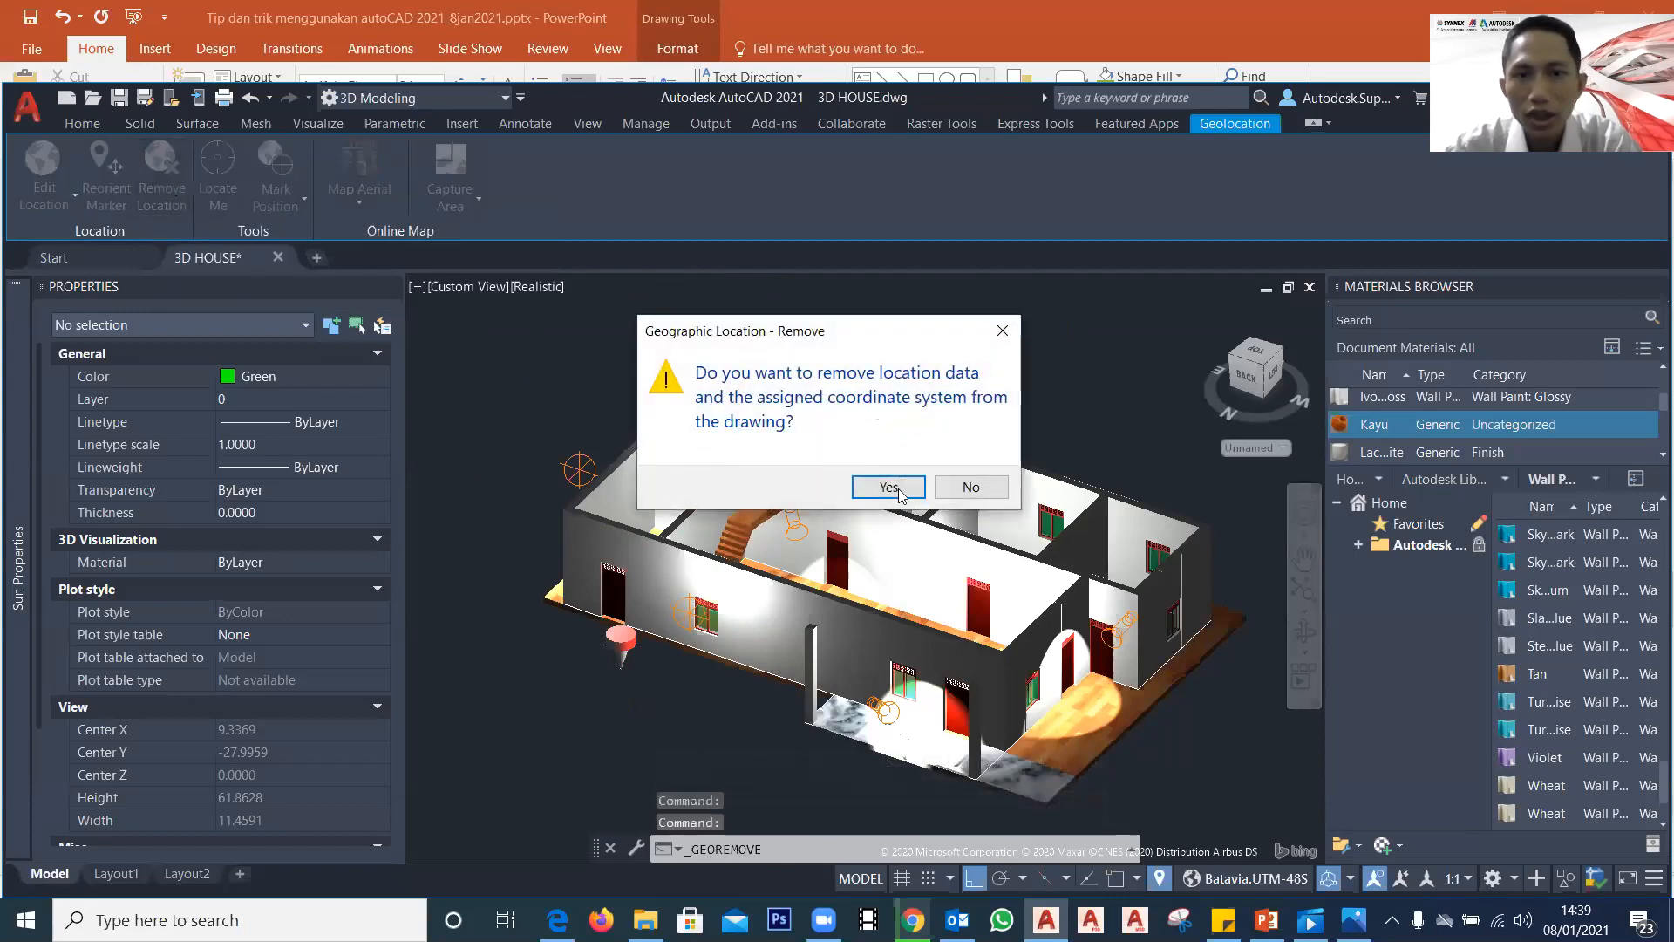
pyautogui.click(889, 487)
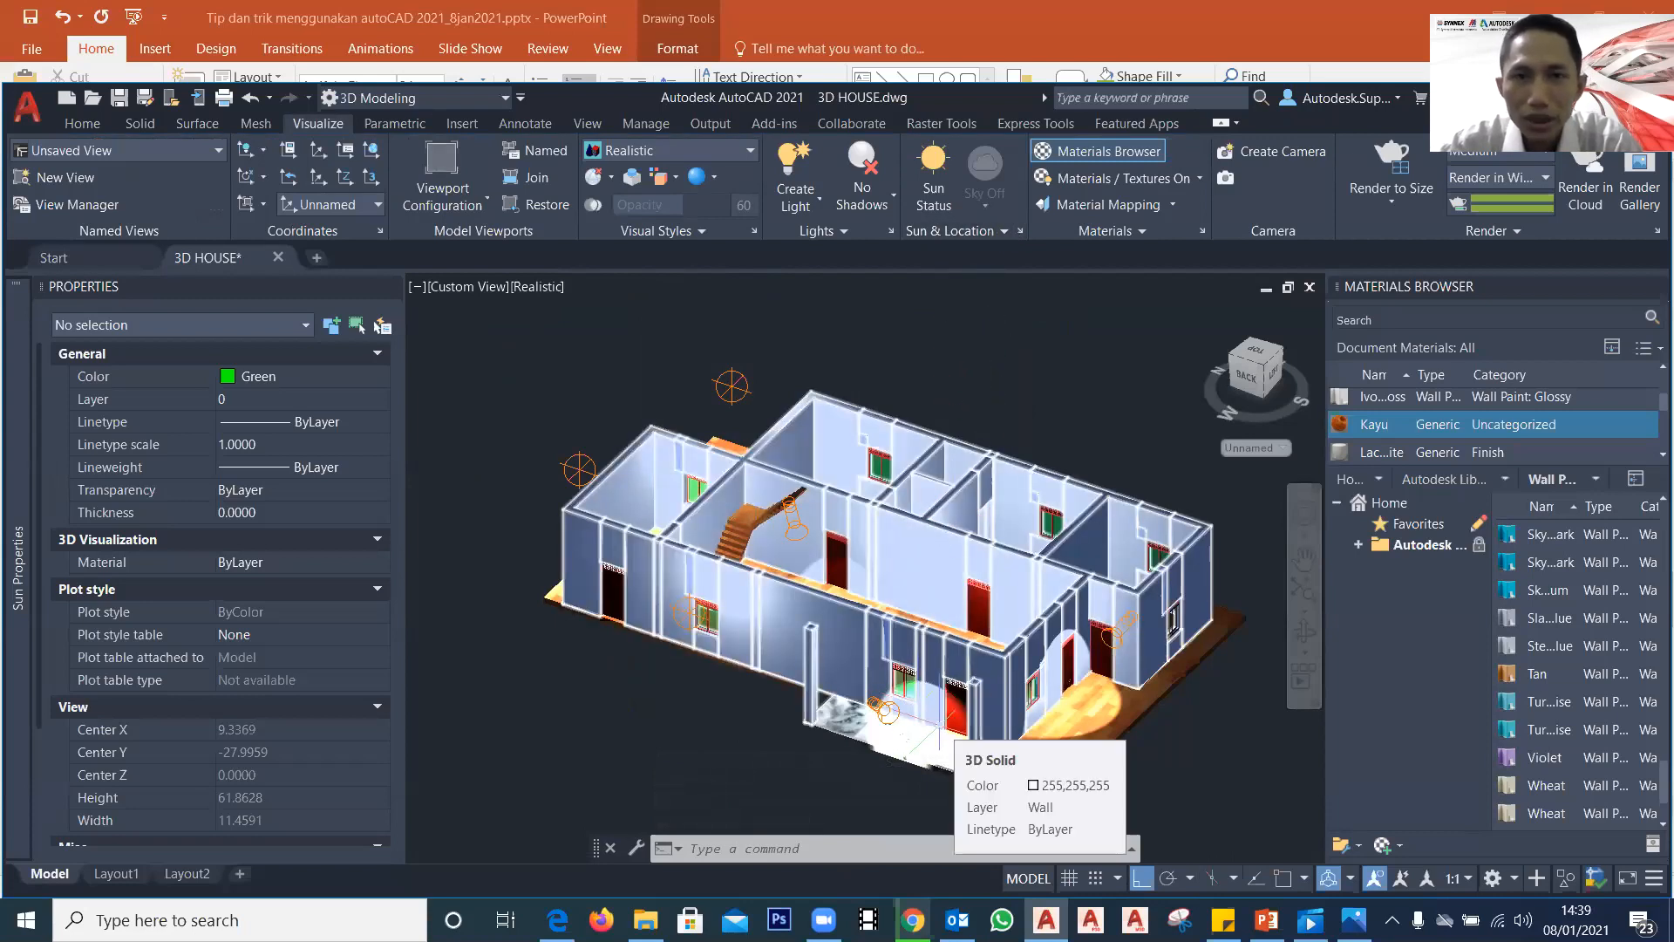
# Step: Select the point light above the house's rear corner and keep its properties displayed beside the drawing
pyautogui.scroll(4, 946, 735)
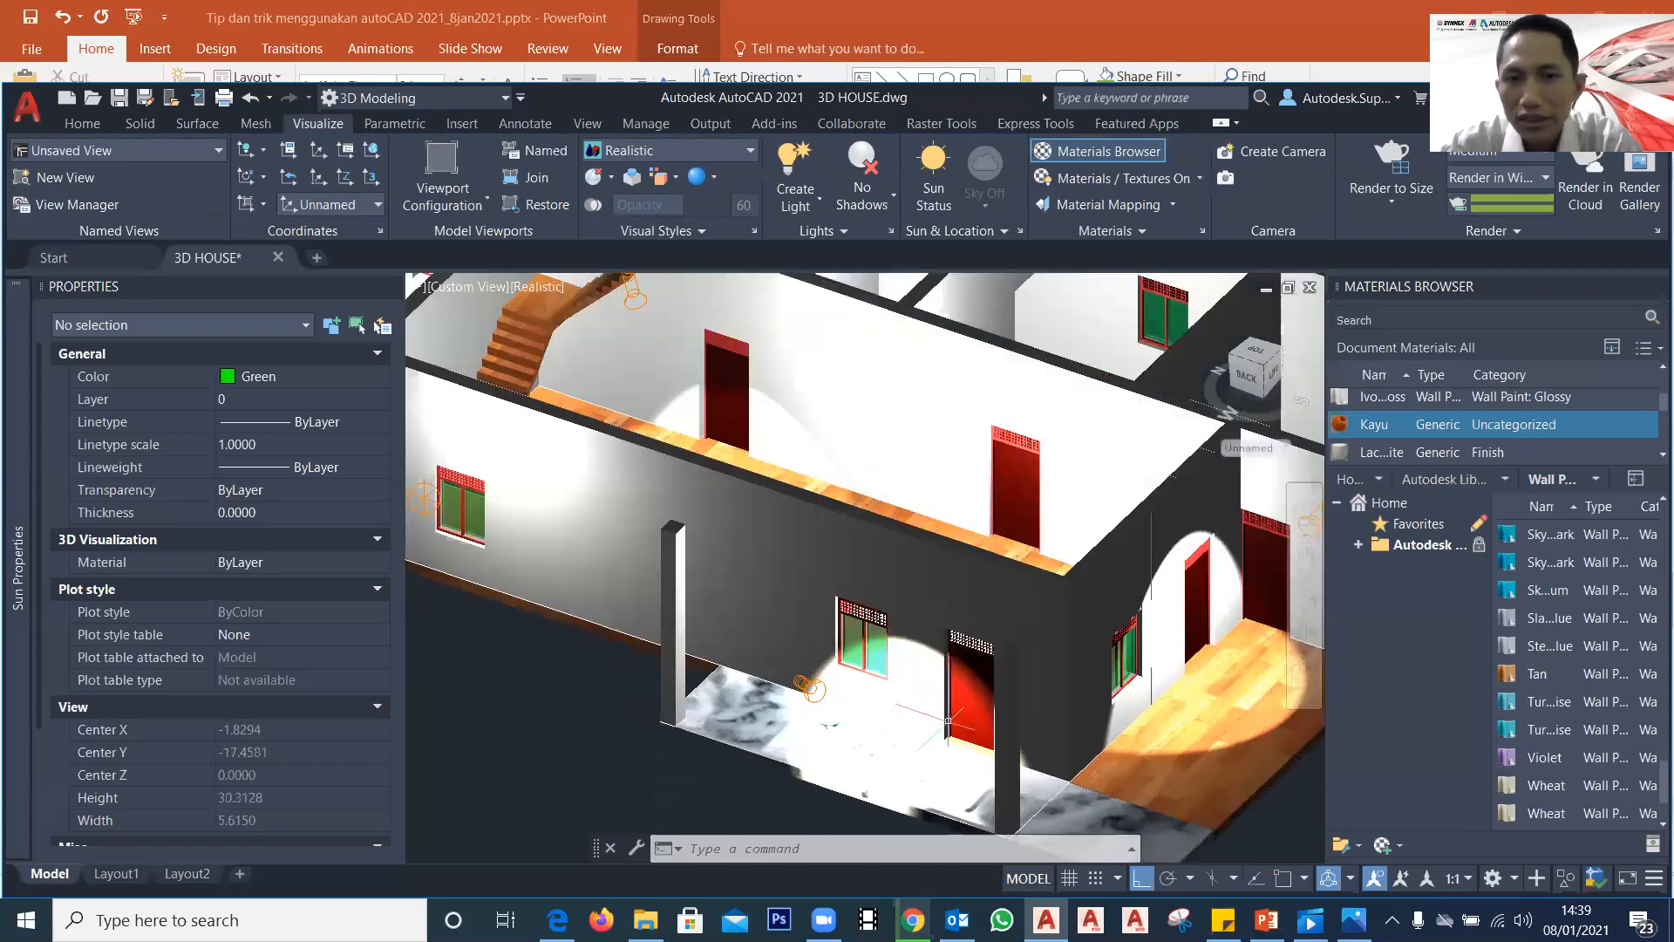
pyautogui.scroll(-5, 948, 721)
pyautogui.keyDown('shift'); pyautogui.moveTo(970, 748); pyautogui.dragTo(933, 722, button='middle'); pyautogui.keyUp('shift')
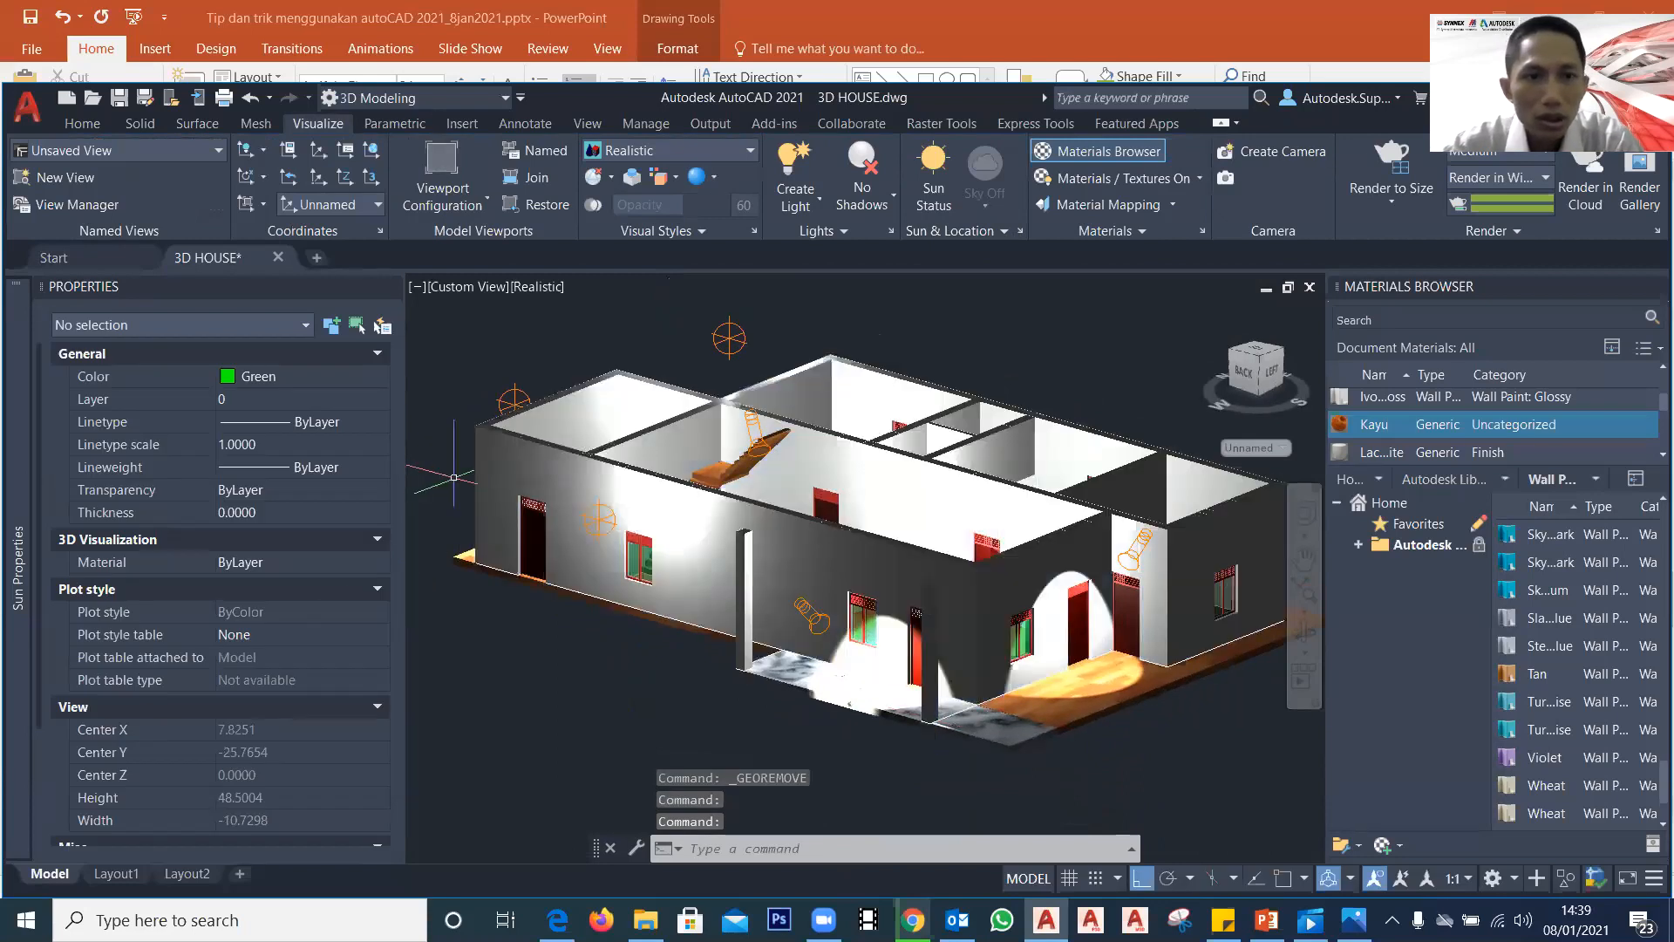
pyautogui.moveTo(17, 563)
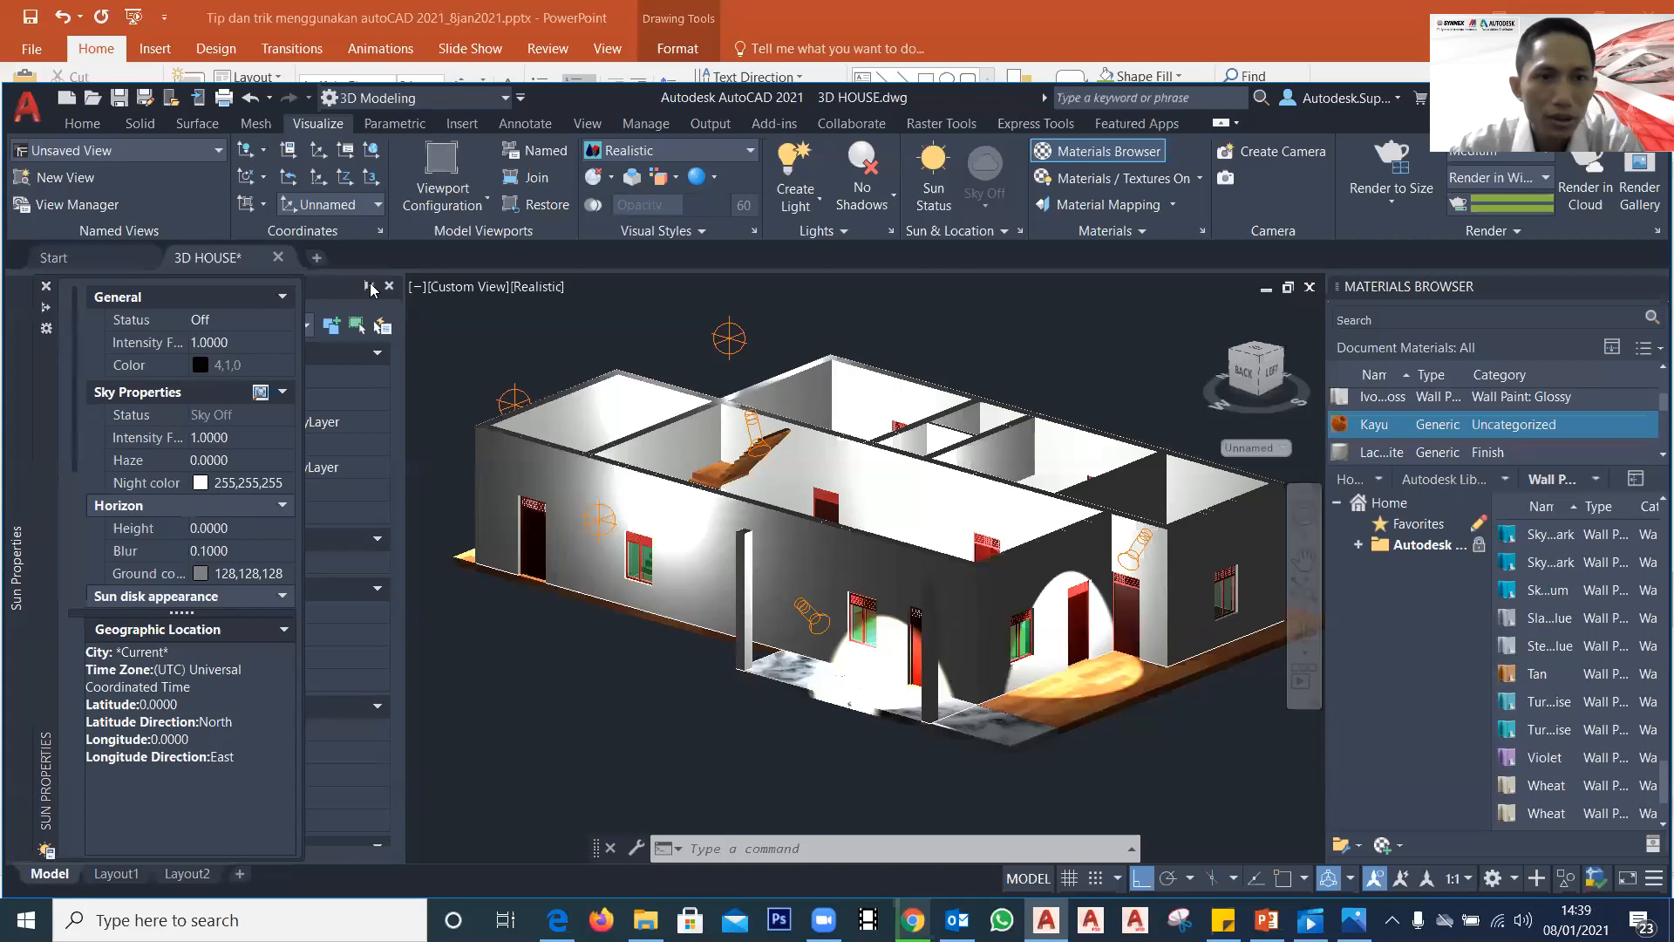
pyautogui.click(370, 286)
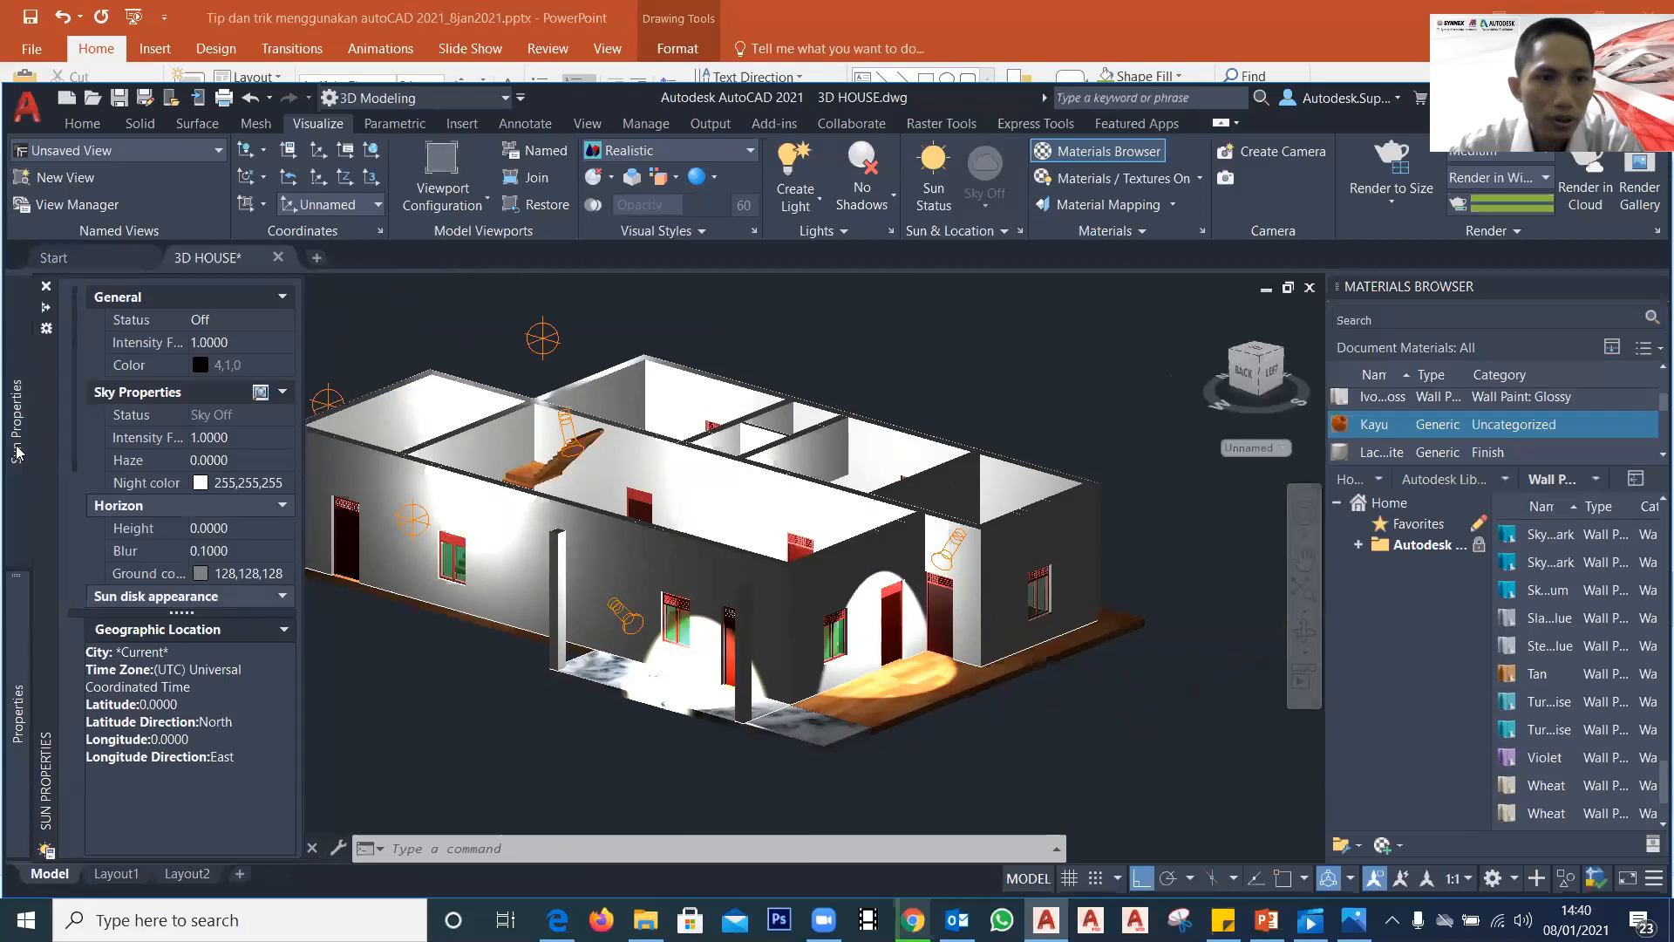
pyautogui.click(543, 338)
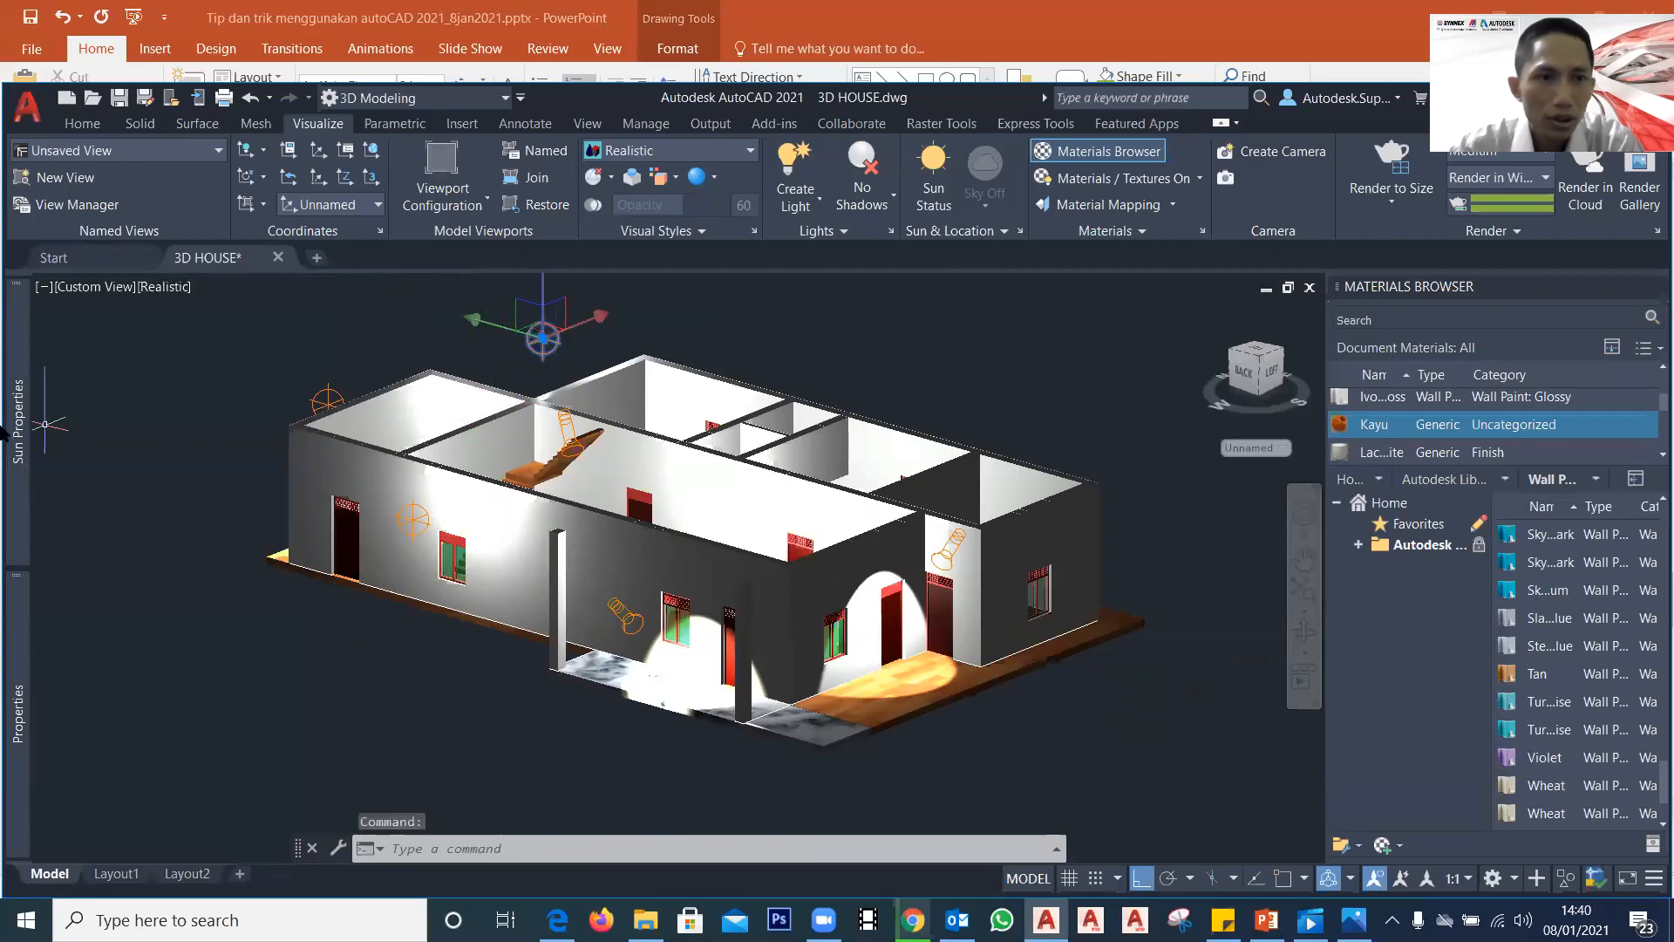
pyautogui.moveTo(19, 433)
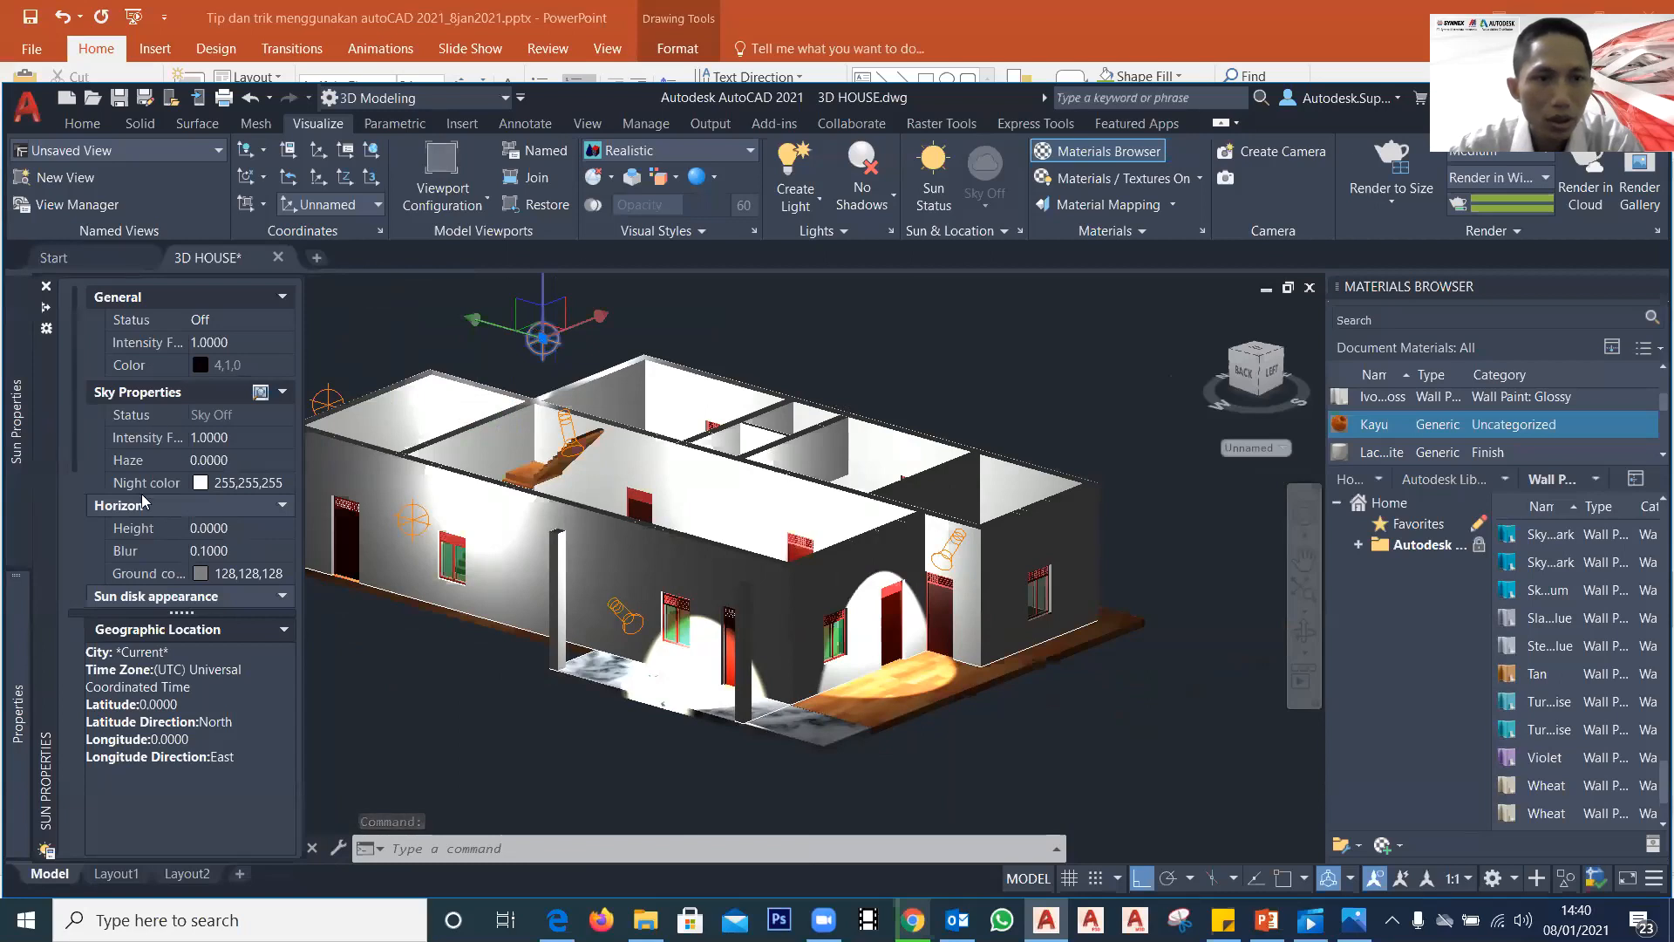
pyautogui.moveTo(13, 708)
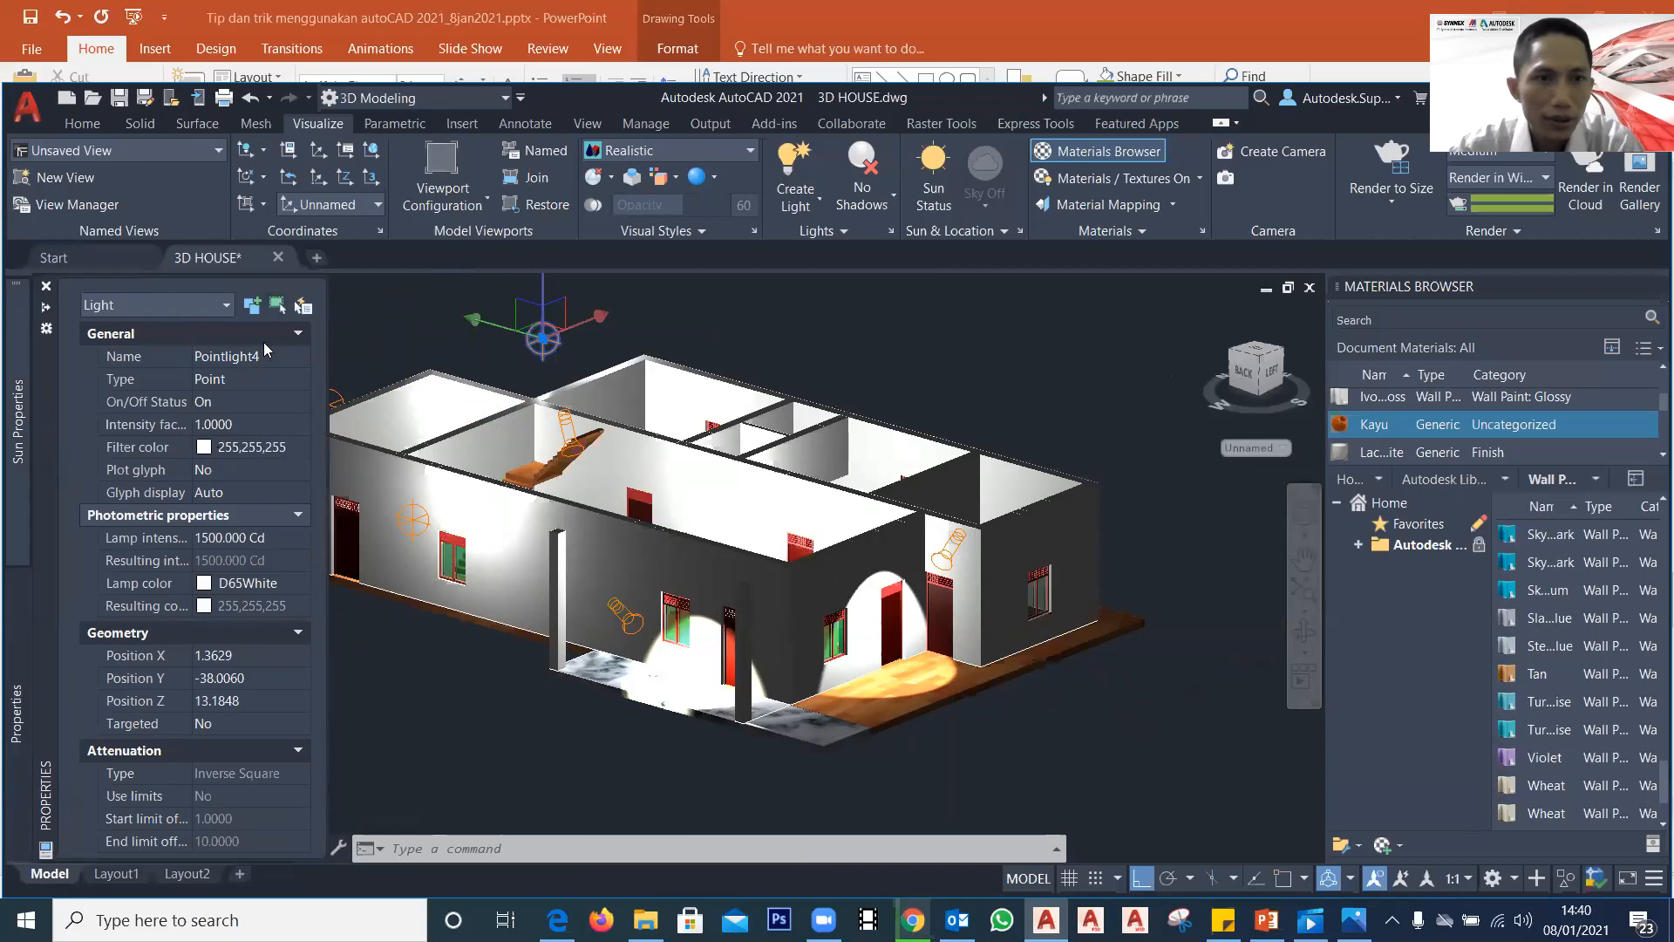
pyautogui.click(46, 324)
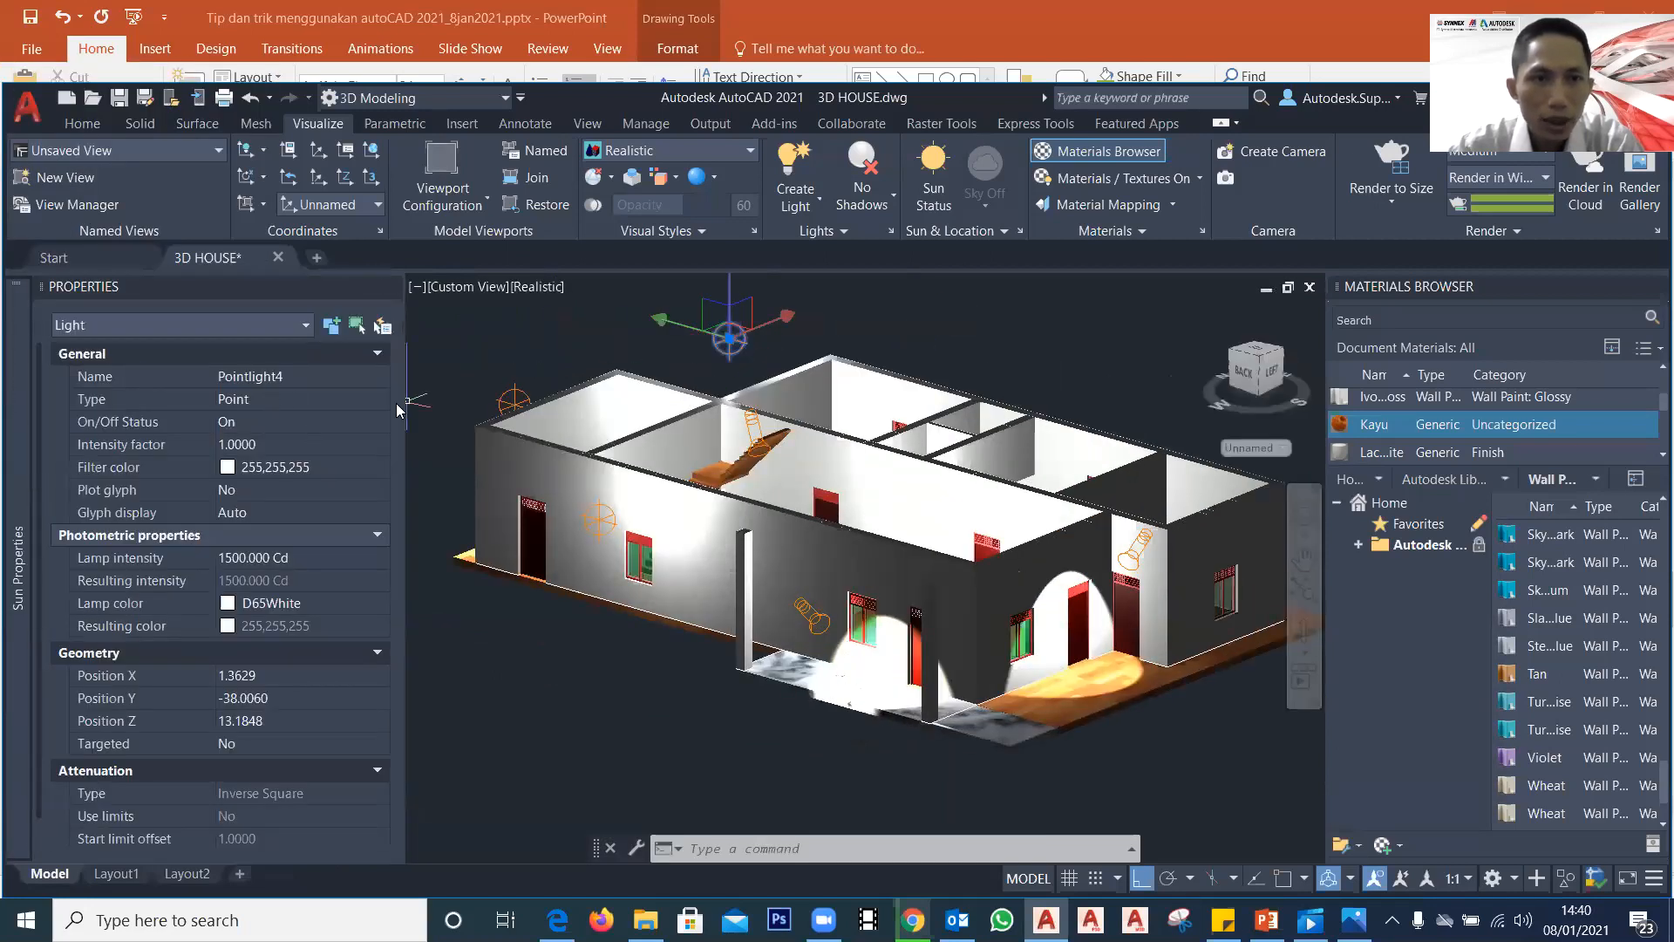
# Step: Switch the selected point light's type to Spotlight and Web, and return it to Point
pyautogui.click(358, 398)
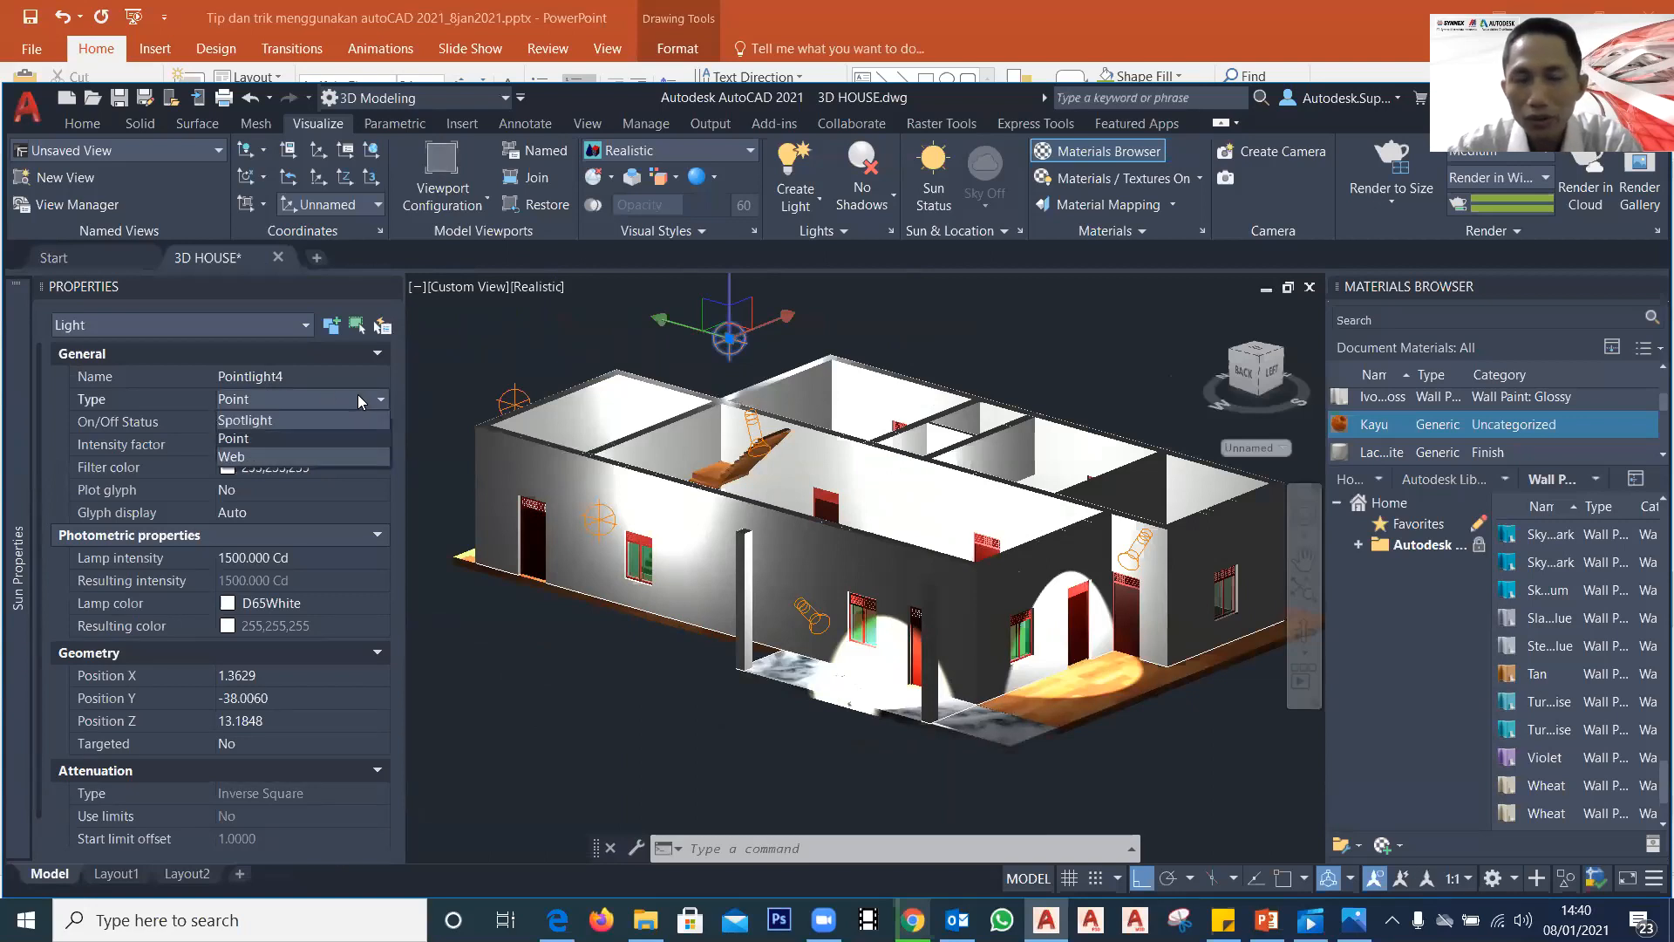
pyautogui.click(305, 417)
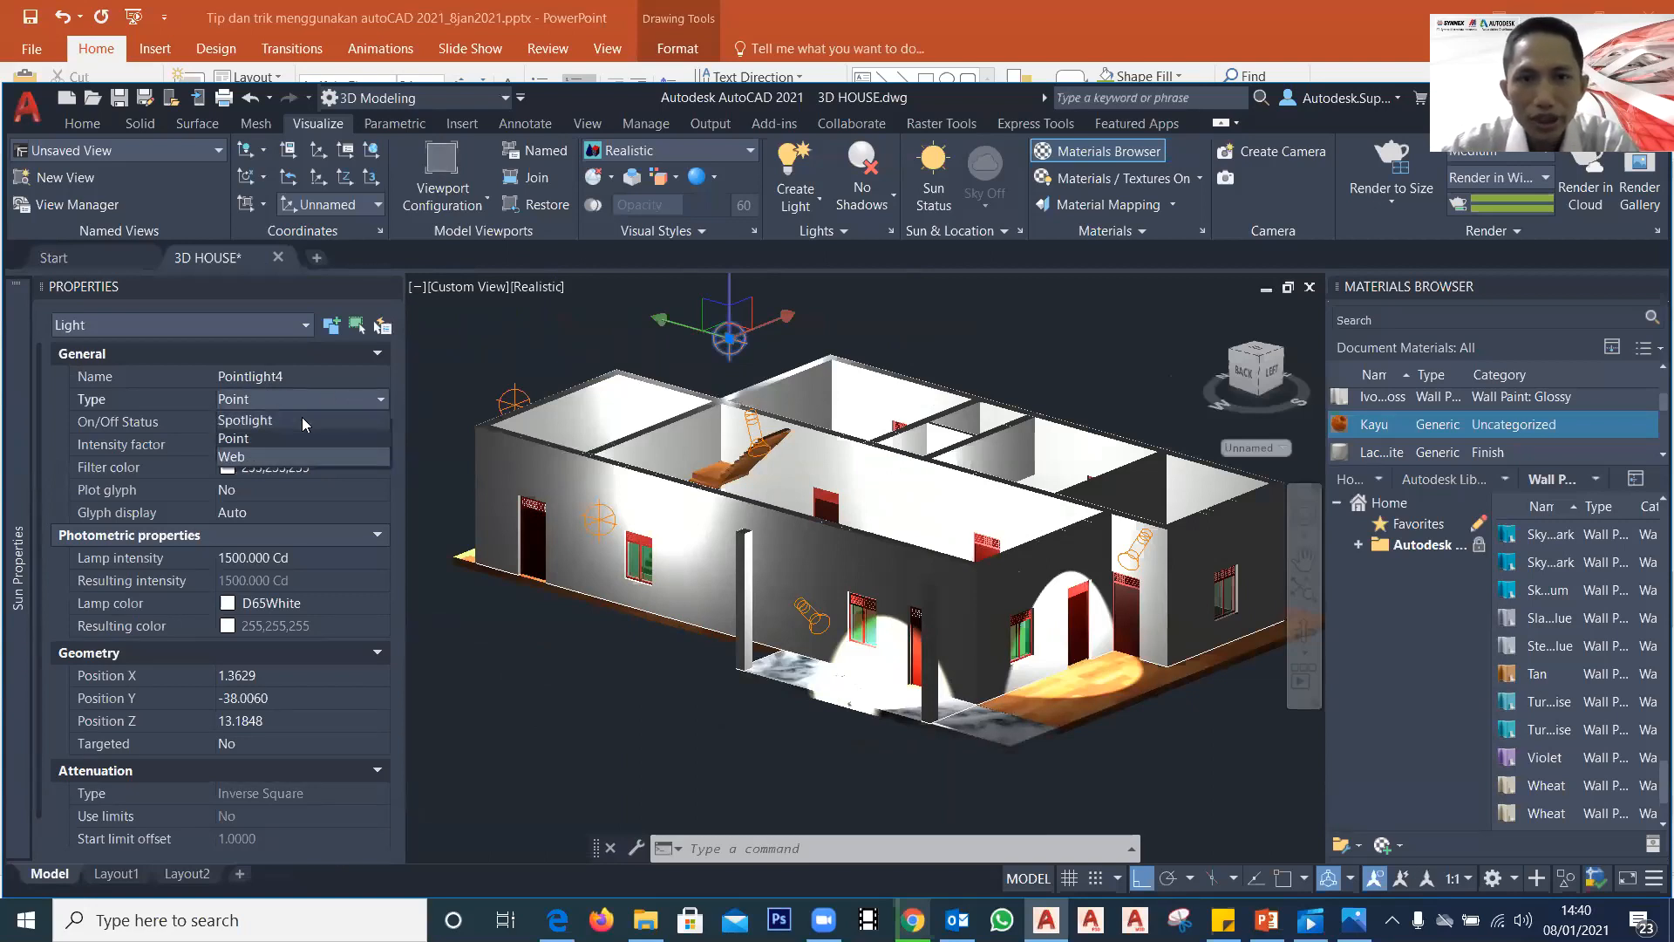
pyautogui.click(342, 398)
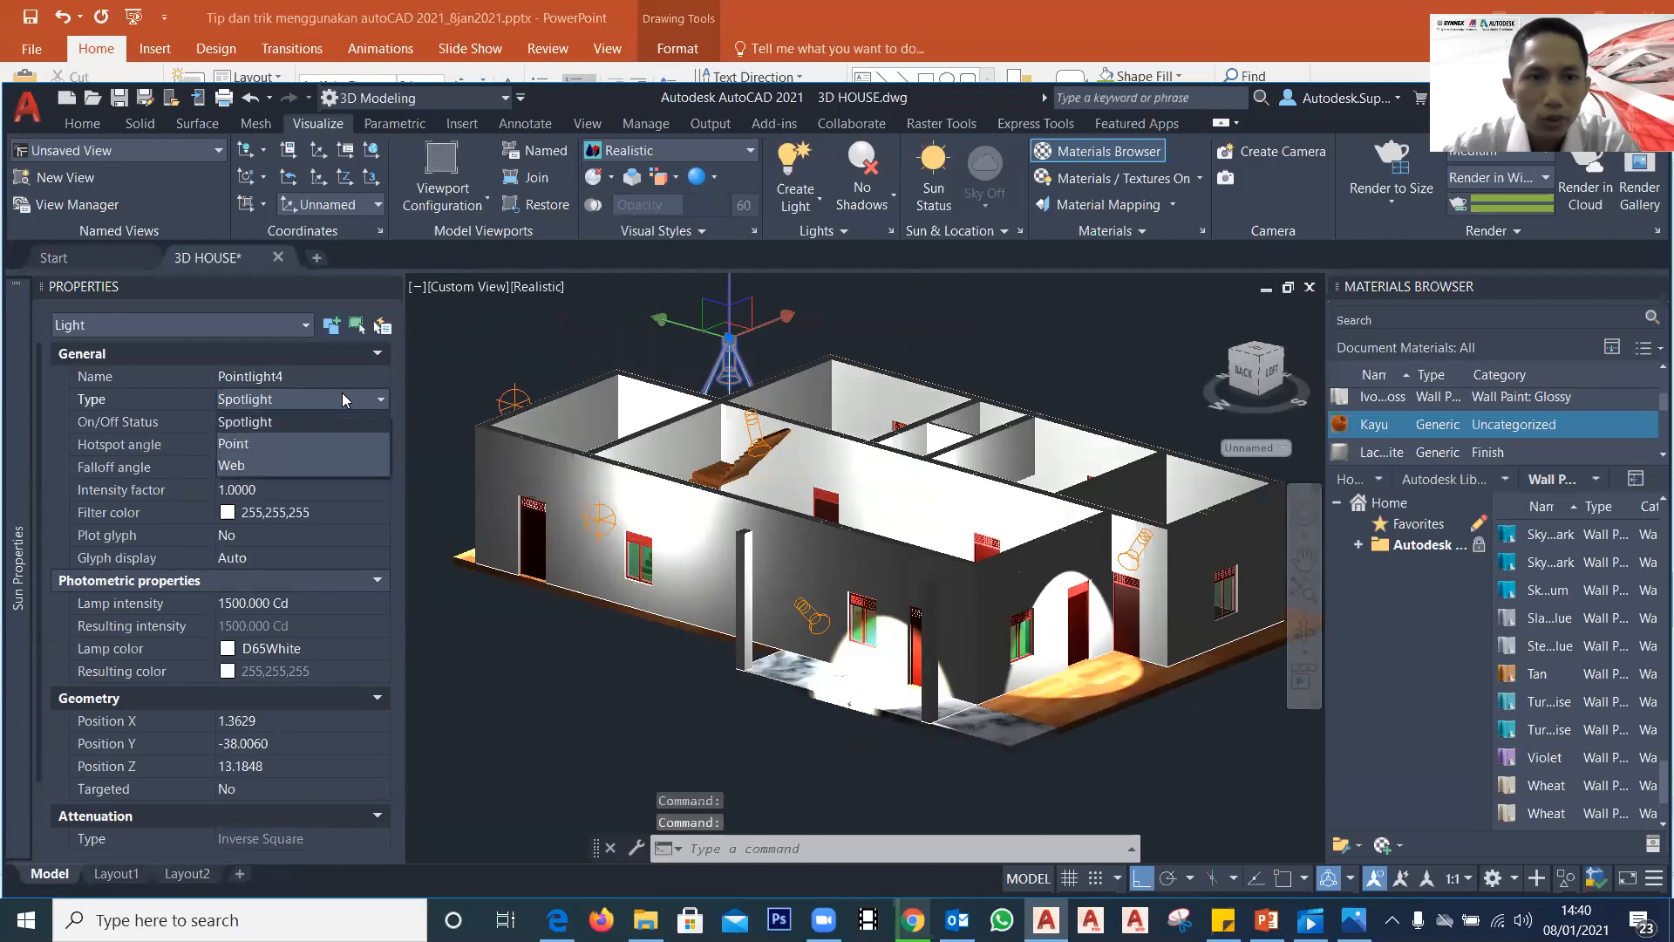
pyautogui.click(270, 468)
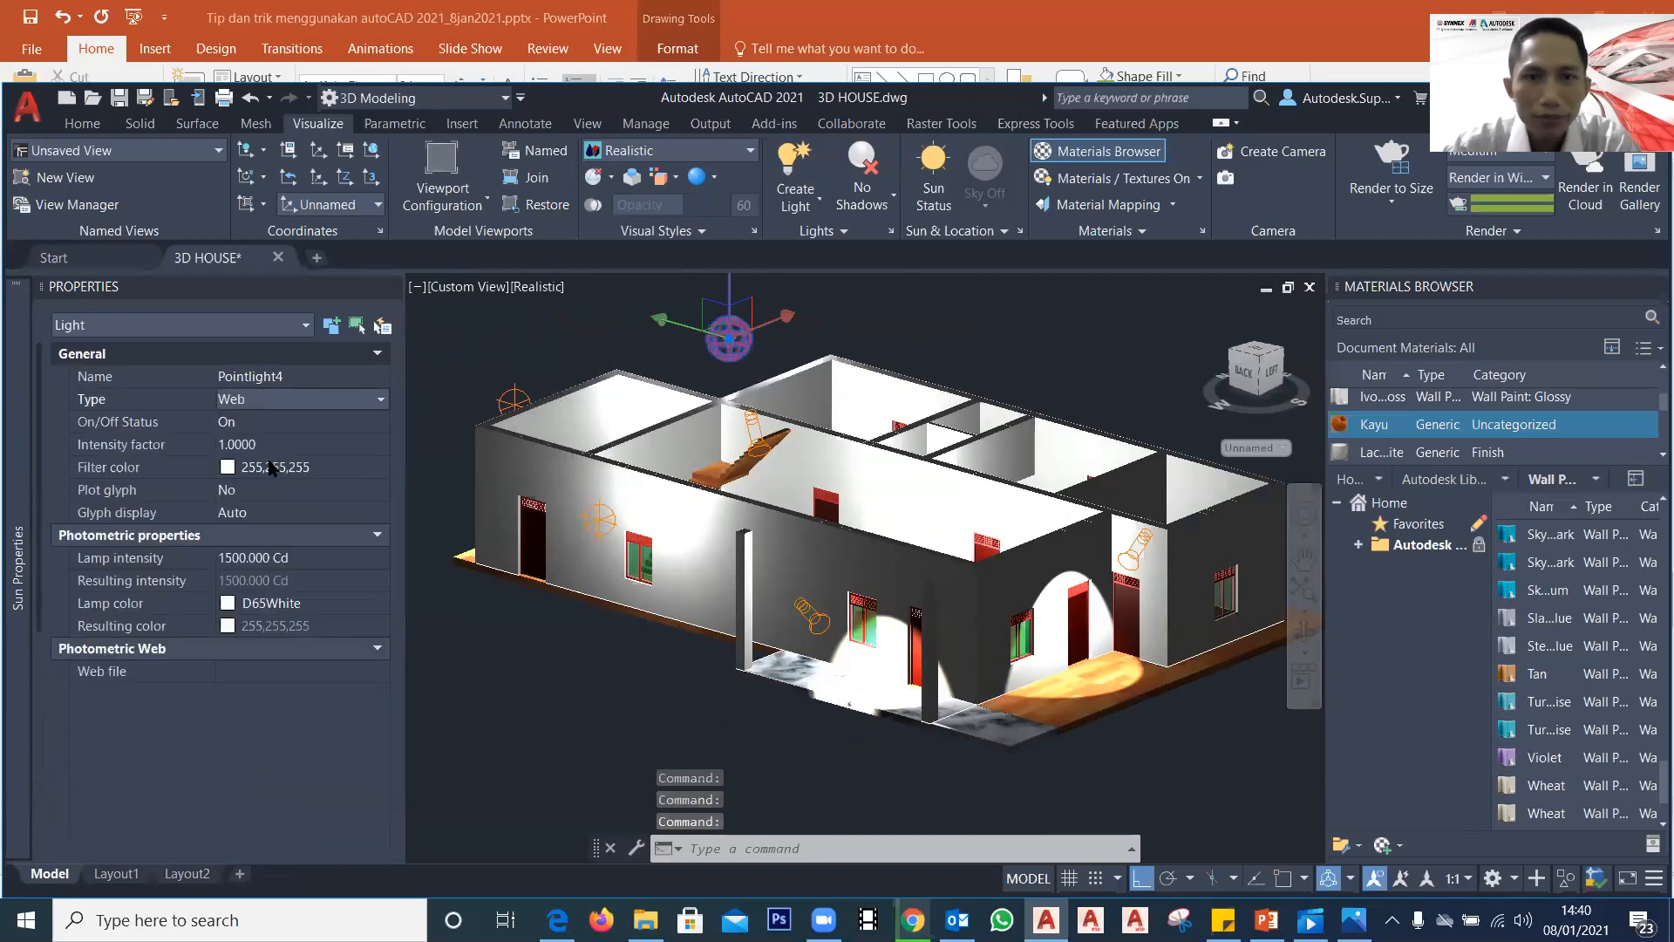
pyautogui.click(357, 392)
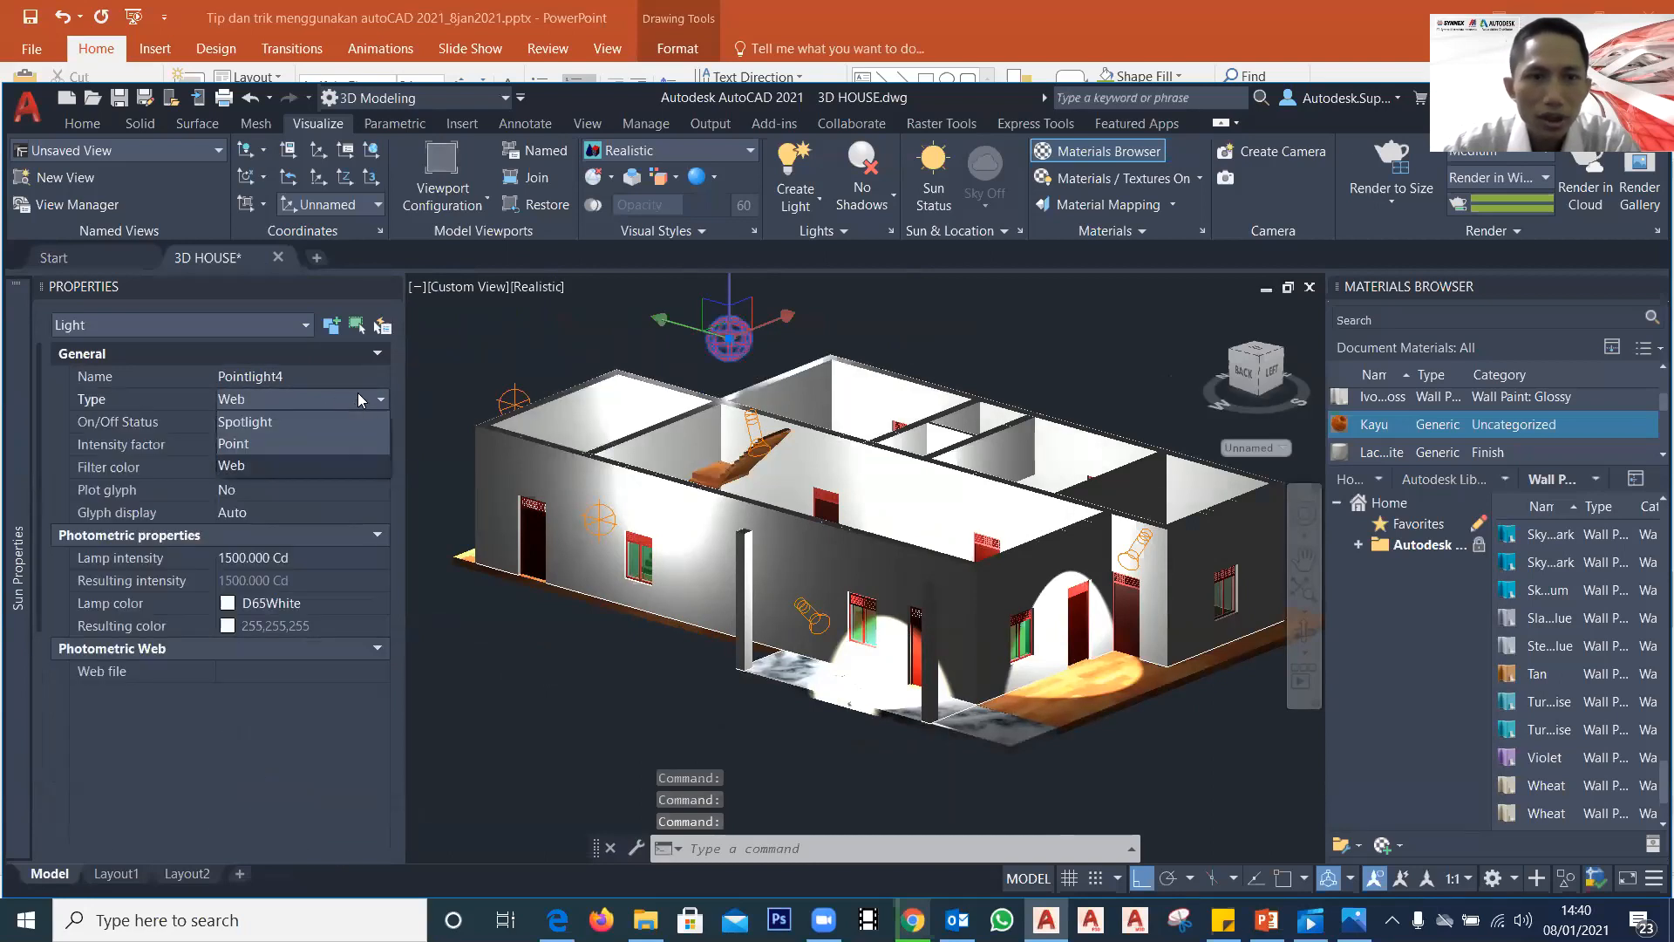
pyautogui.click(306, 443)
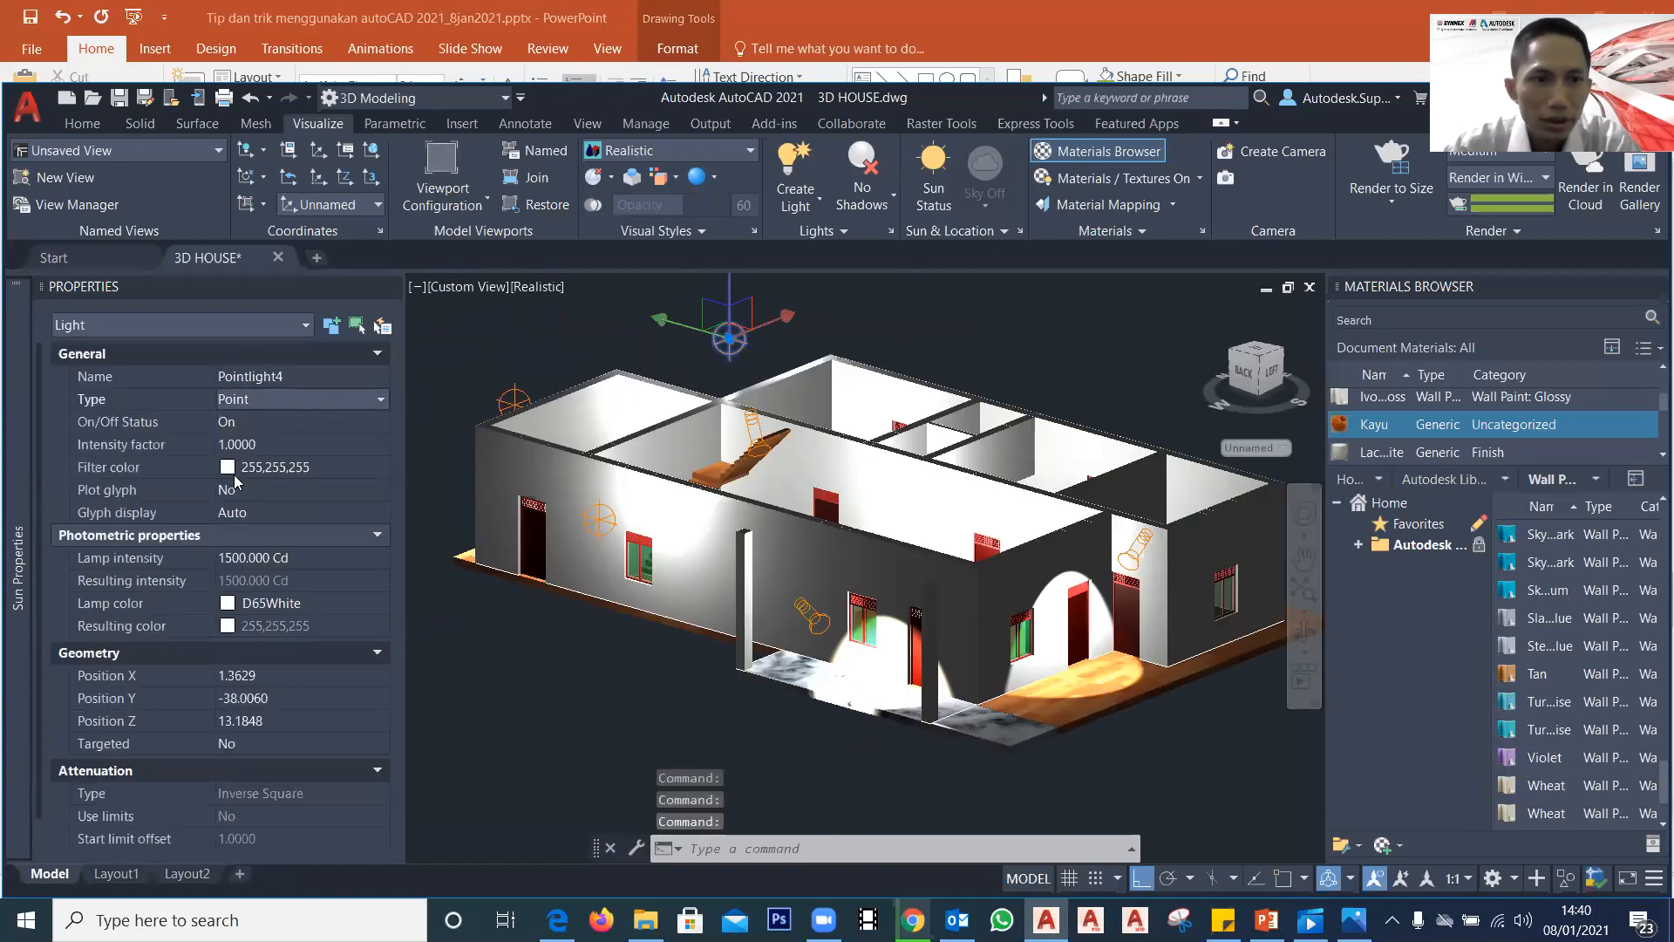
# Step: Try to tint the point light's filter color with a custom true color of hue 61 and saturation 85
pyautogui.click(277, 469)
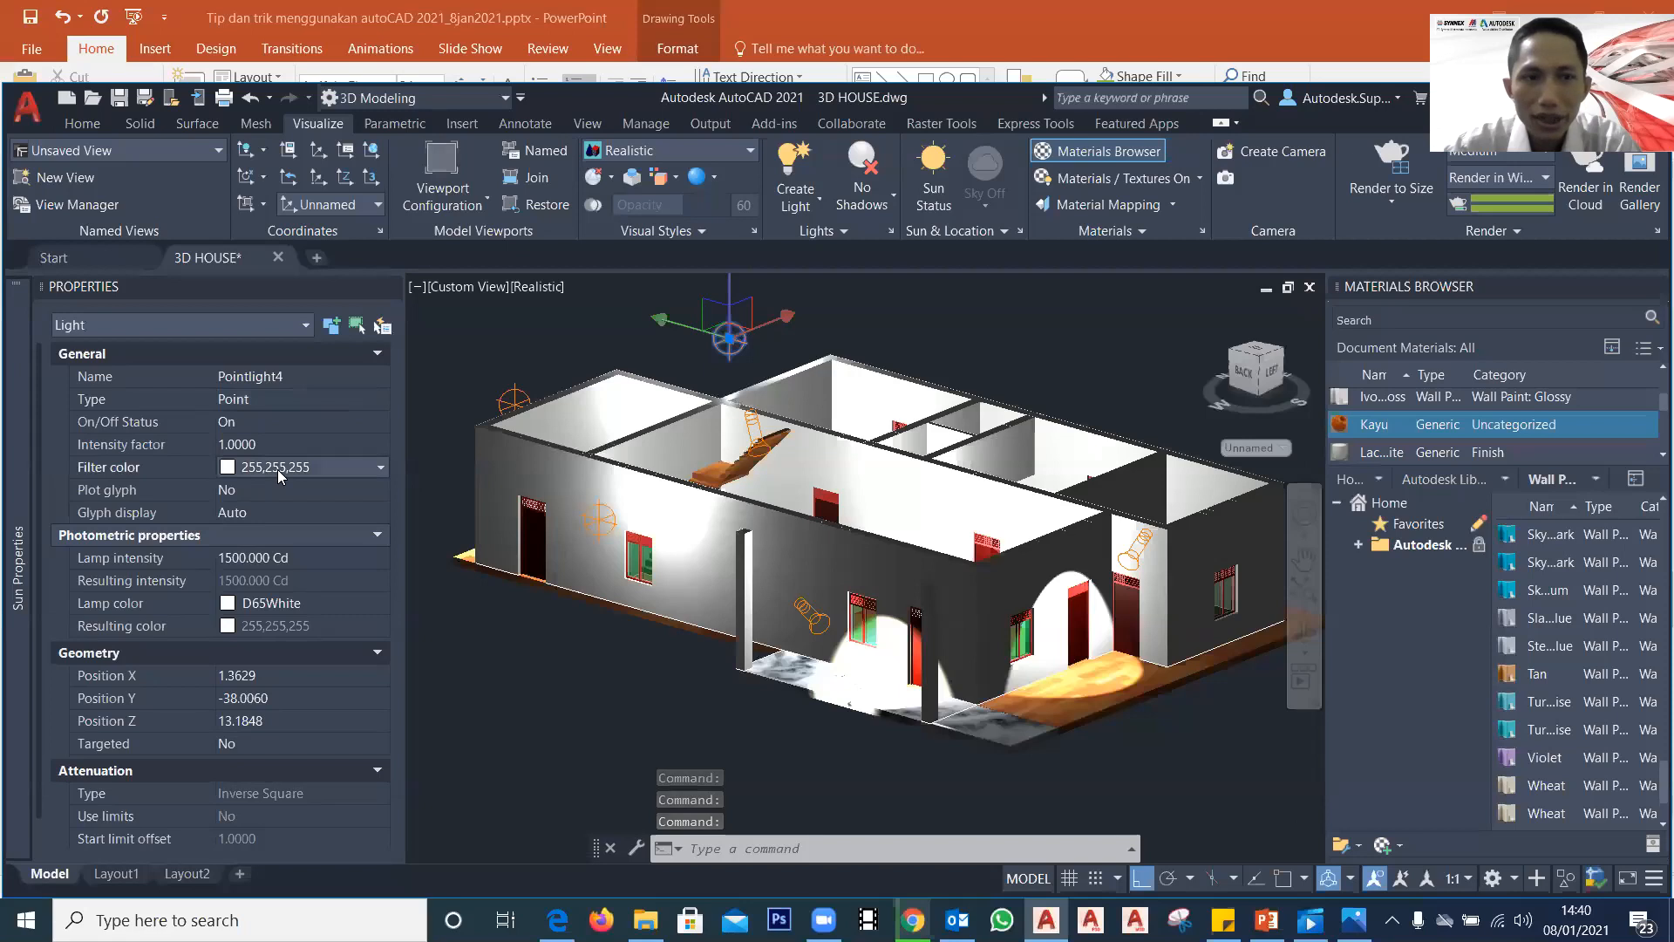
pyautogui.click(368, 464)
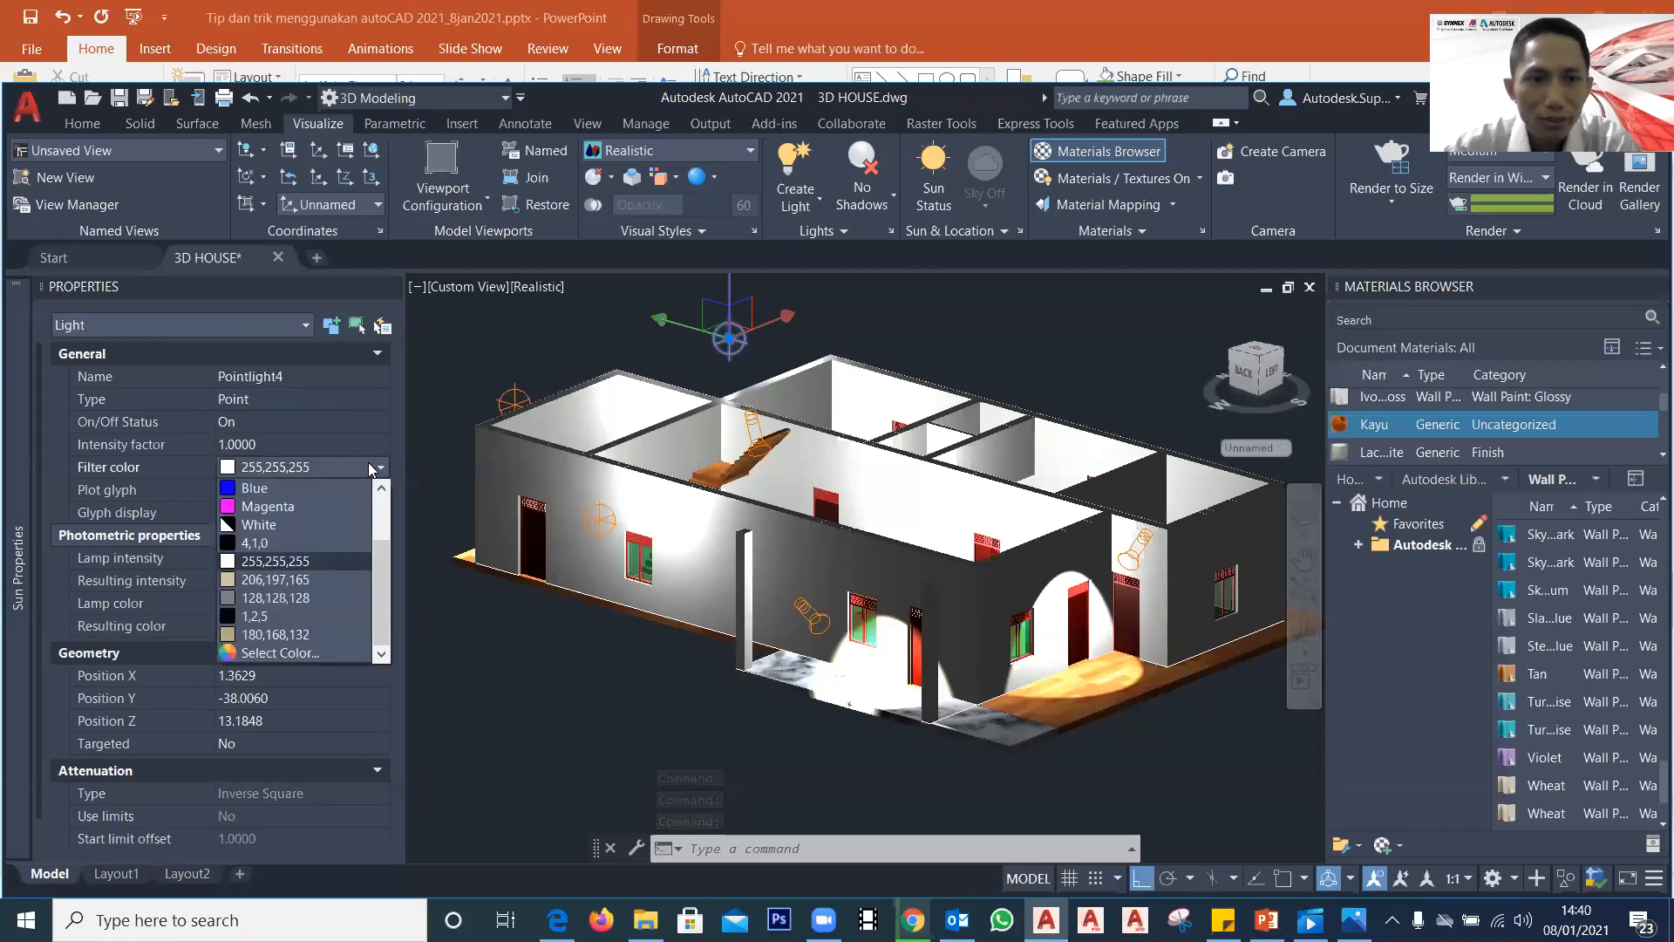
pyautogui.click(297, 652)
pyautogui.click(682, 384)
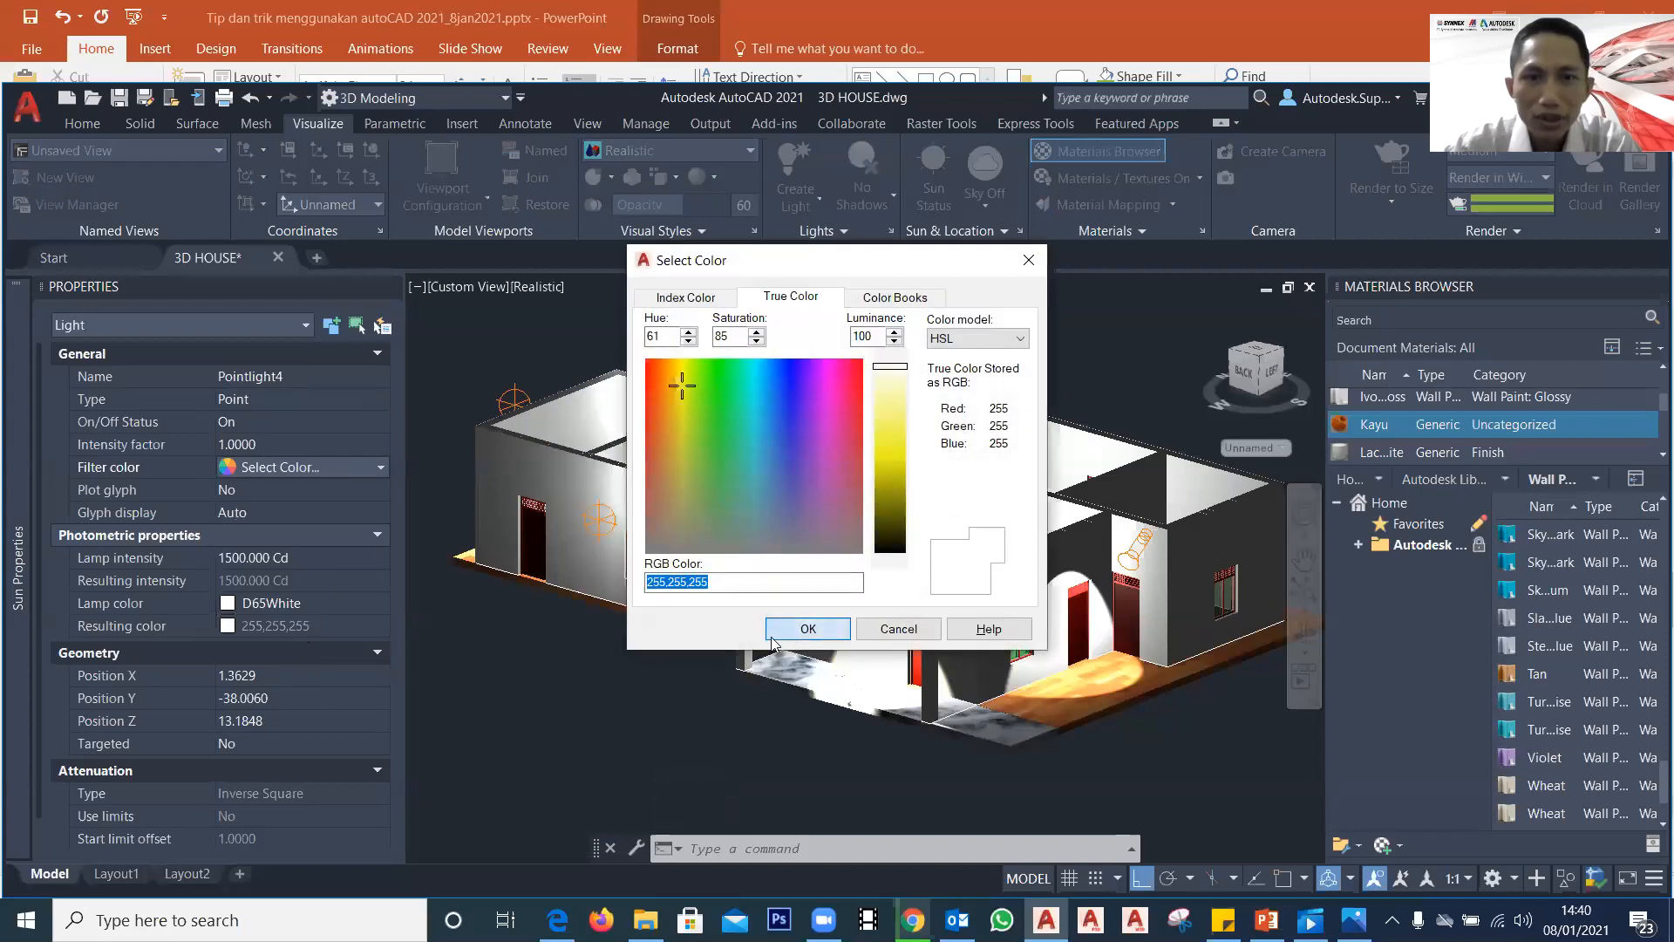
pyautogui.click(772, 642)
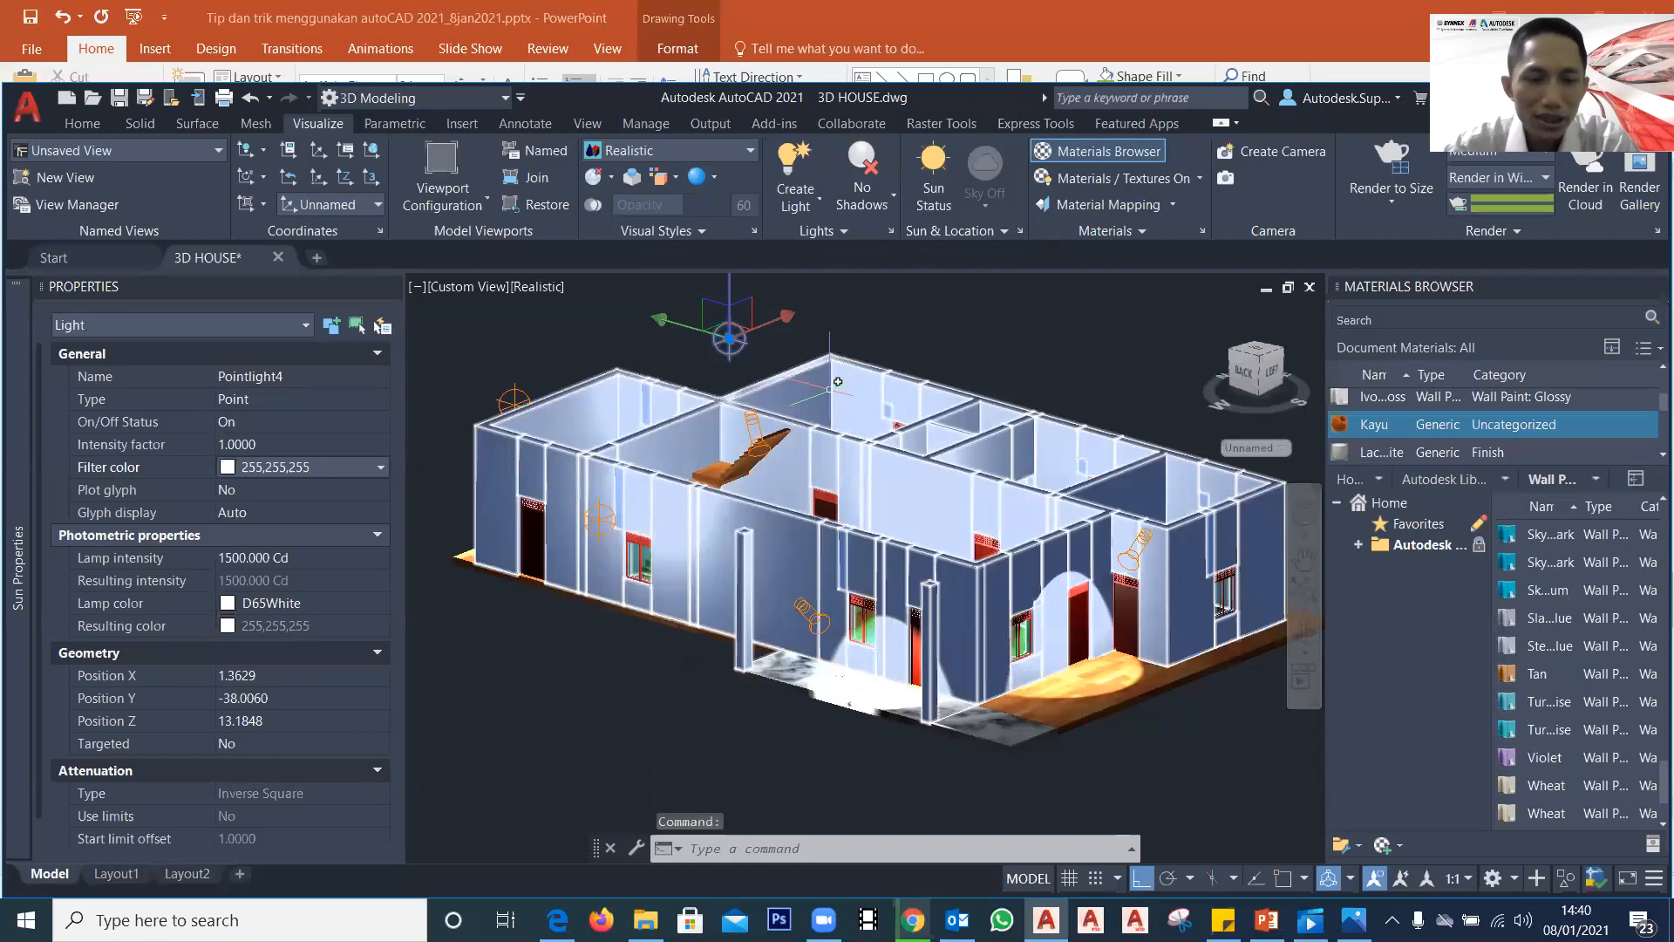
# Step: Examine the lit floors and walls of the house from several angles, and review the light's filter color choices
pyautogui.keyDown('shift'); pyautogui.moveTo(896, 364); pyautogui.dragTo(784, 478, button='middle'); pyautogui.keyUp('shift')
pyautogui.scroll(4, 883, 435)
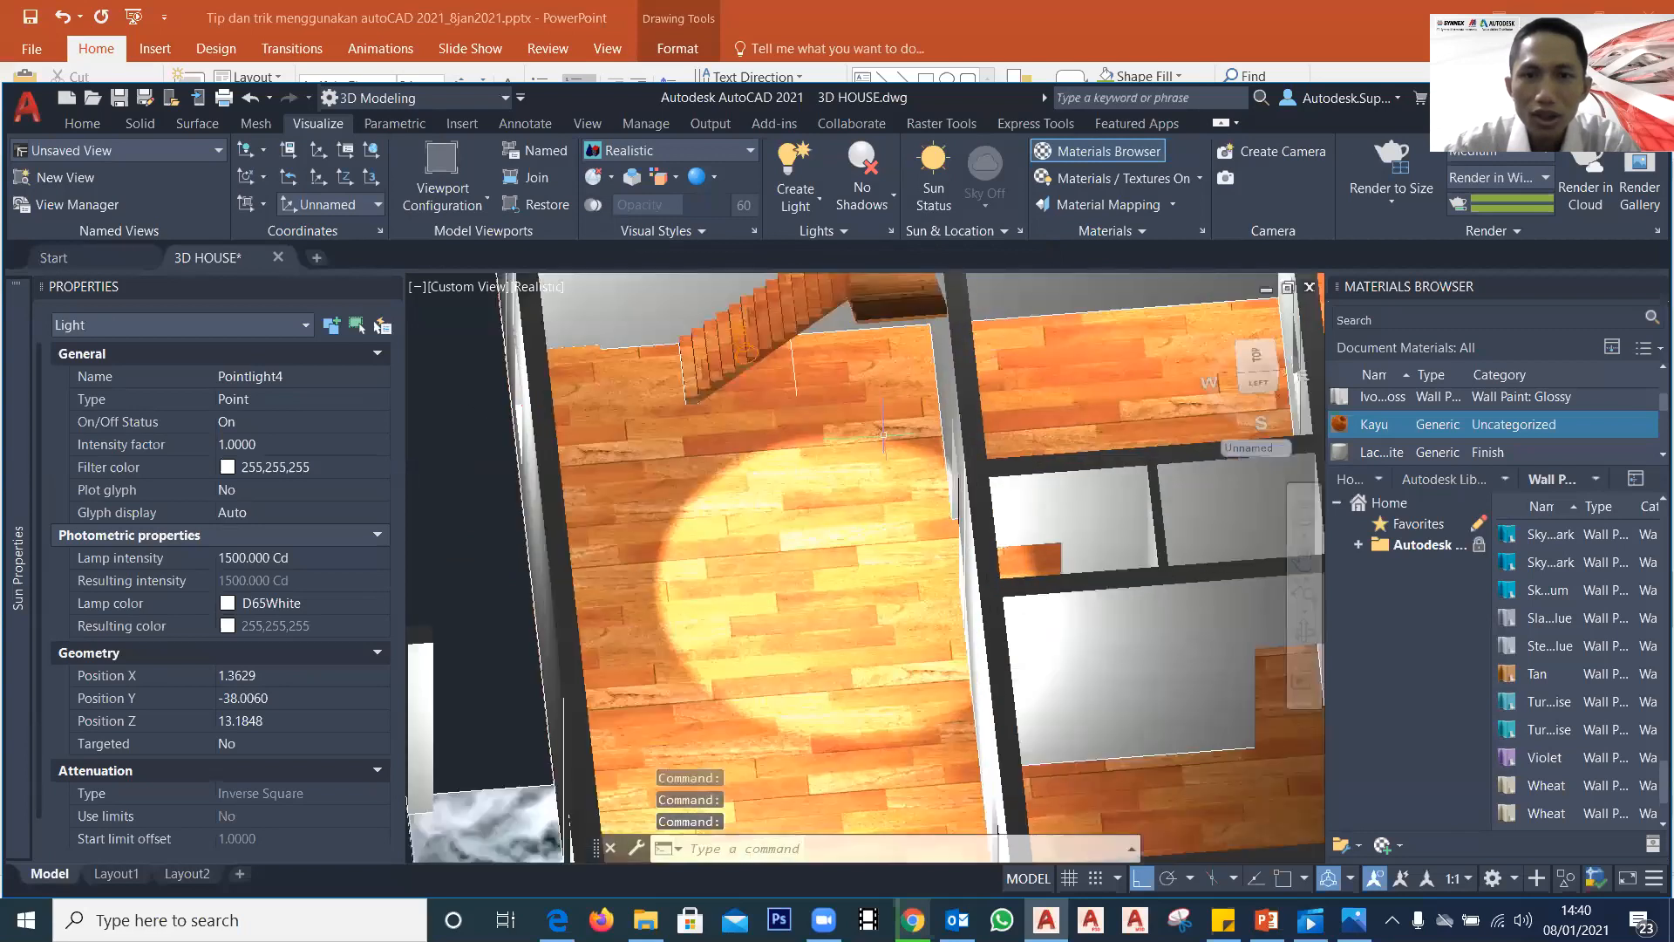
pyautogui.scroll(-6, 883, 434)
pyautogui.keyDown('shift'); pyautogui.moveTo(883, 434); pyautogui.dragTo(888, 499, button='middle'); pyautogui.keyUp('shift')
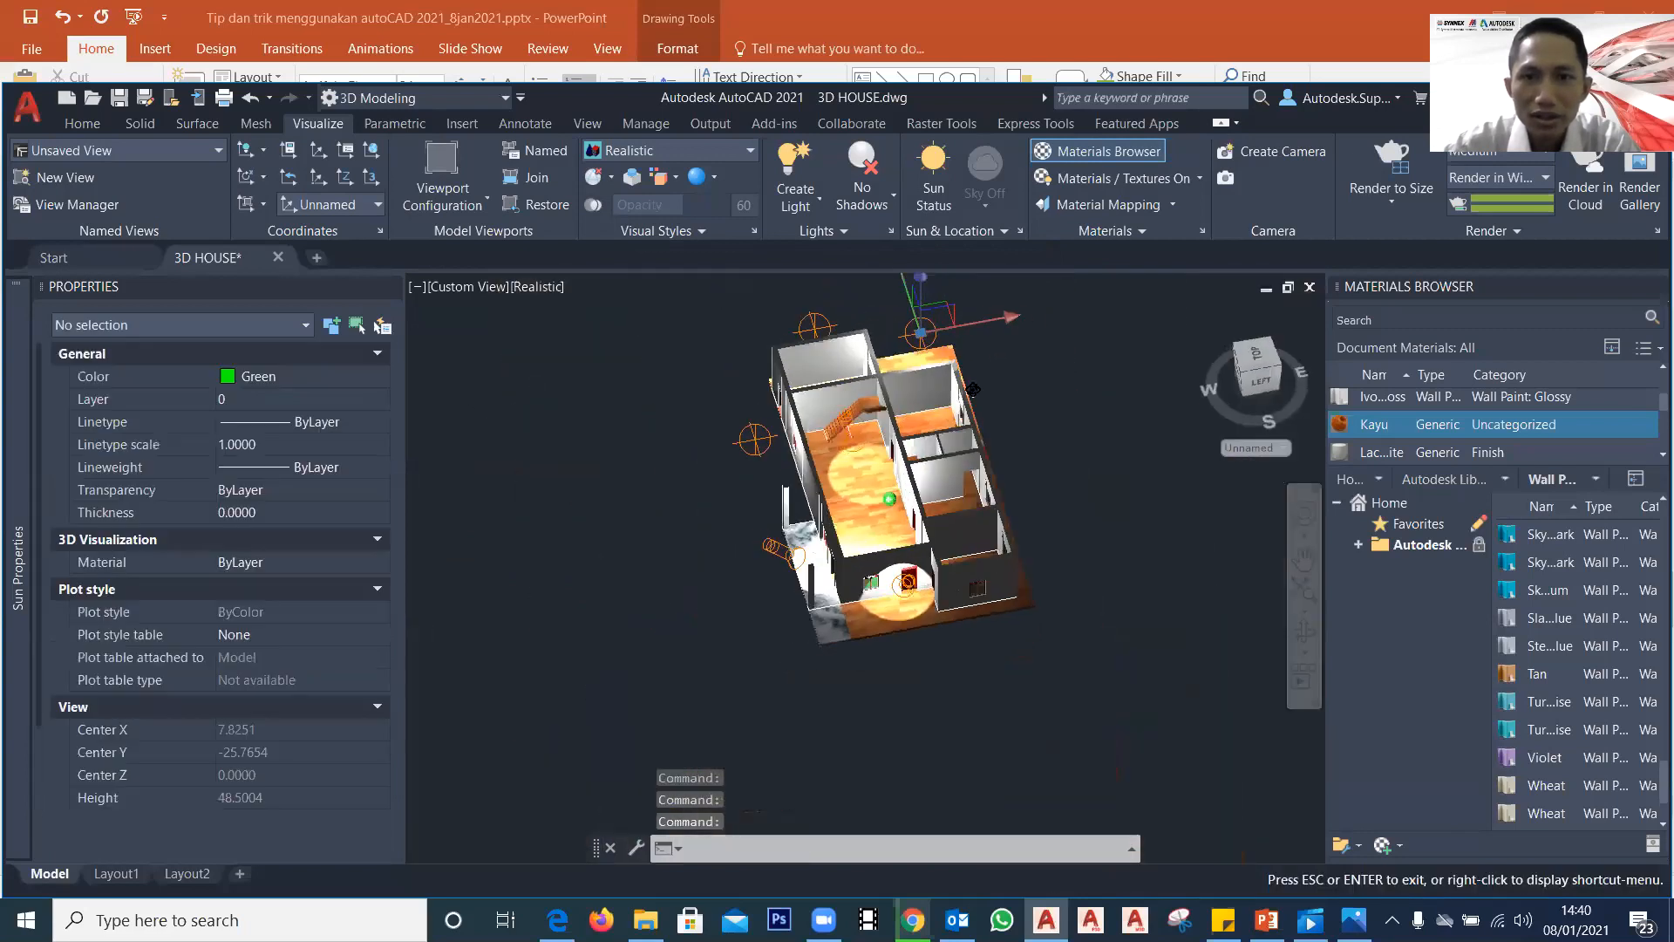
pyautogui.keyDown('shift'); pyautogui.moveTo(973, 389); pyautogui.dragTo(855, 373, button='middle'); pyautogui.keyUp('shift')
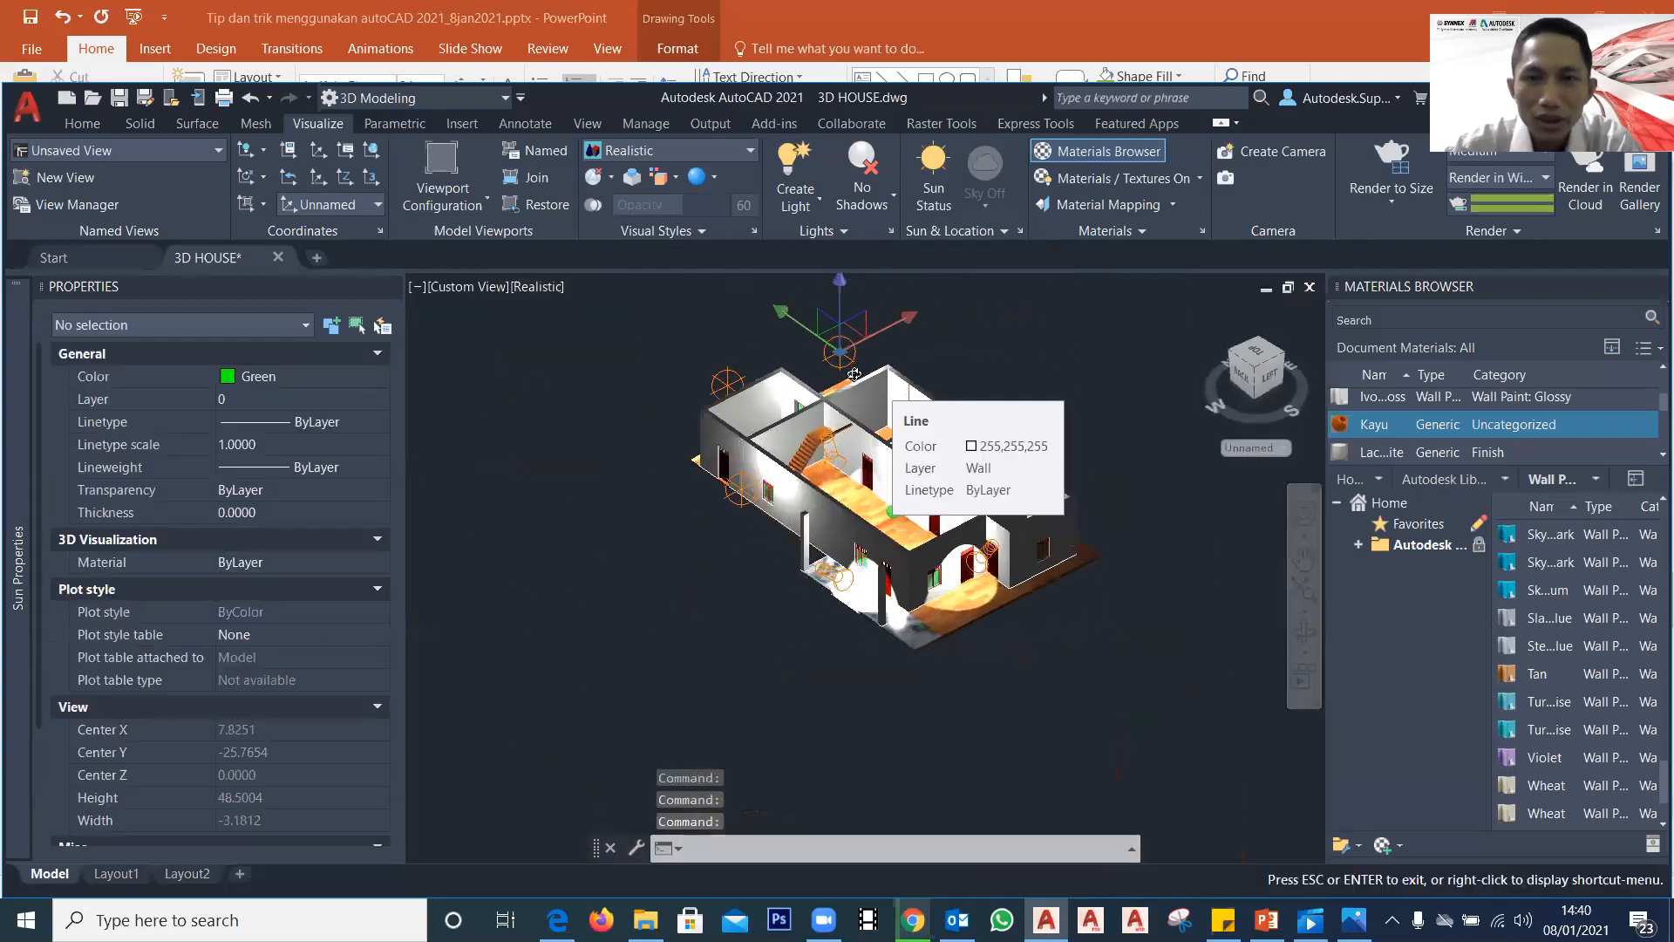
pyautogui.scroll(2, 855, 373)
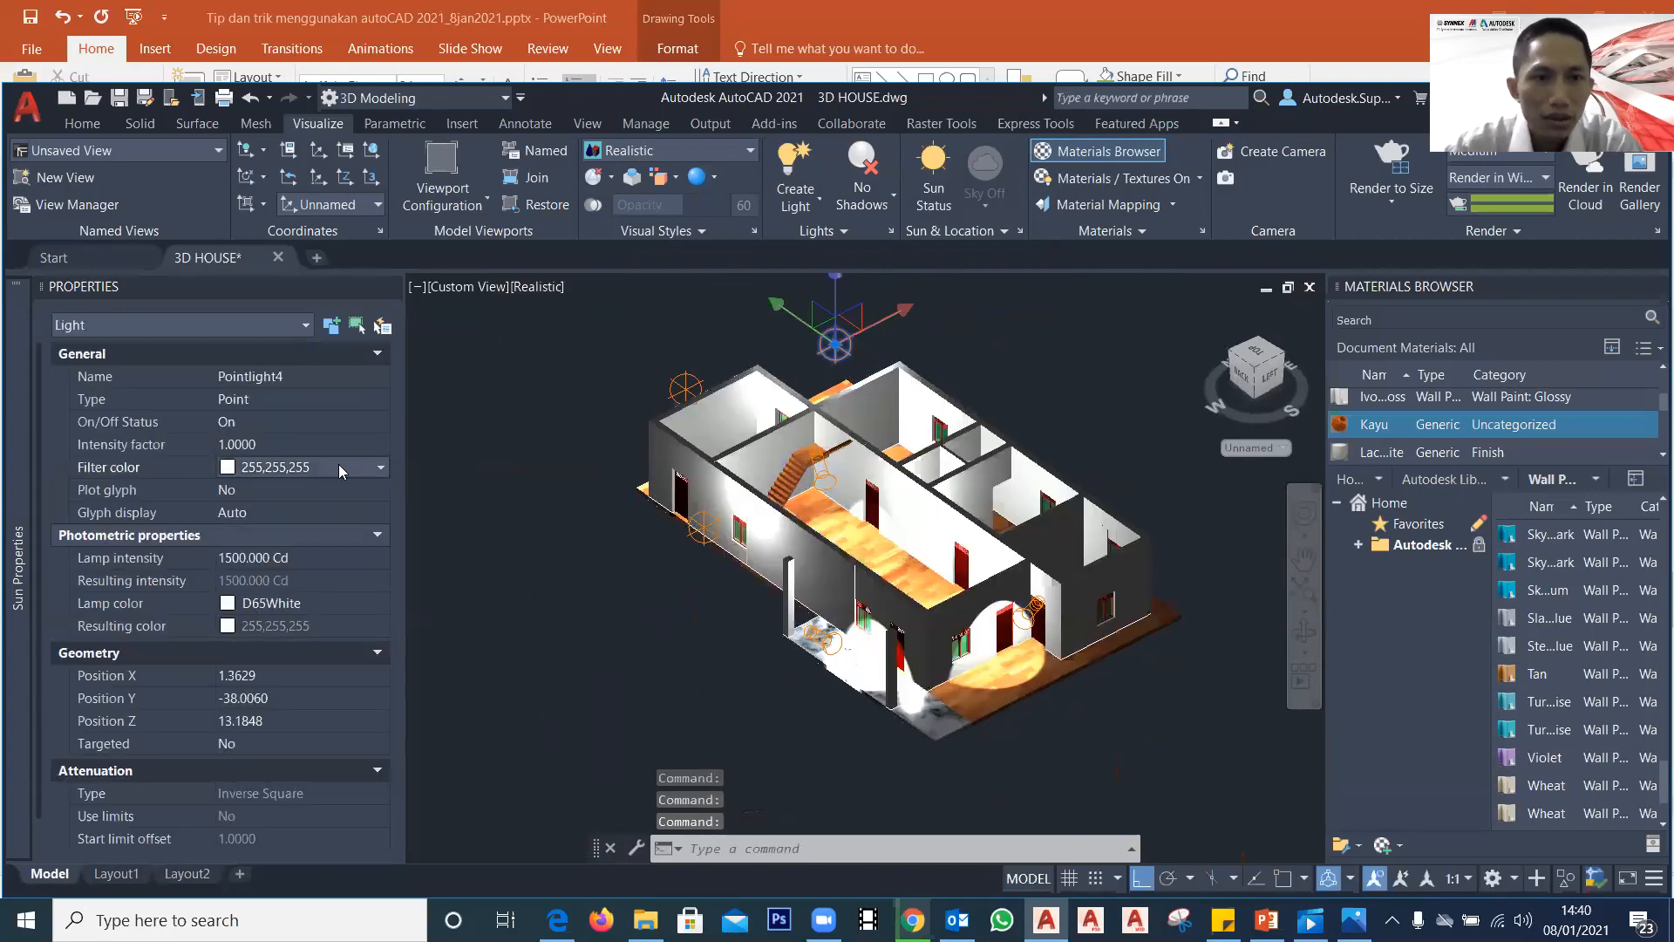
pyautogui.click(359, 473)
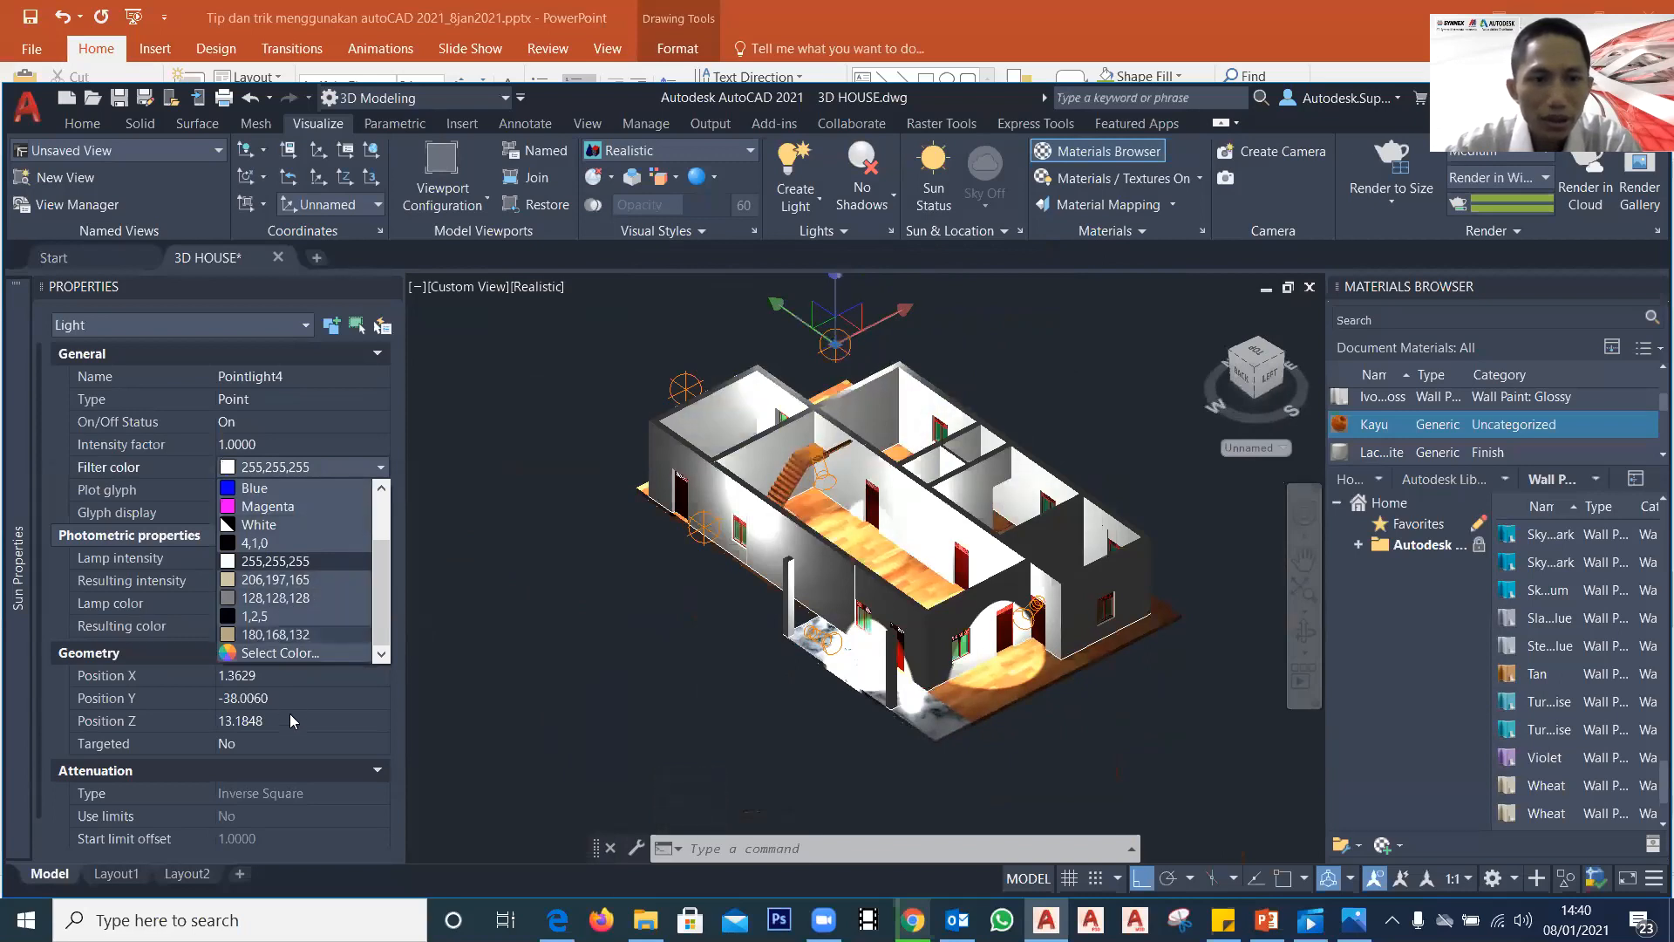
pyautogui.click(415, 475)
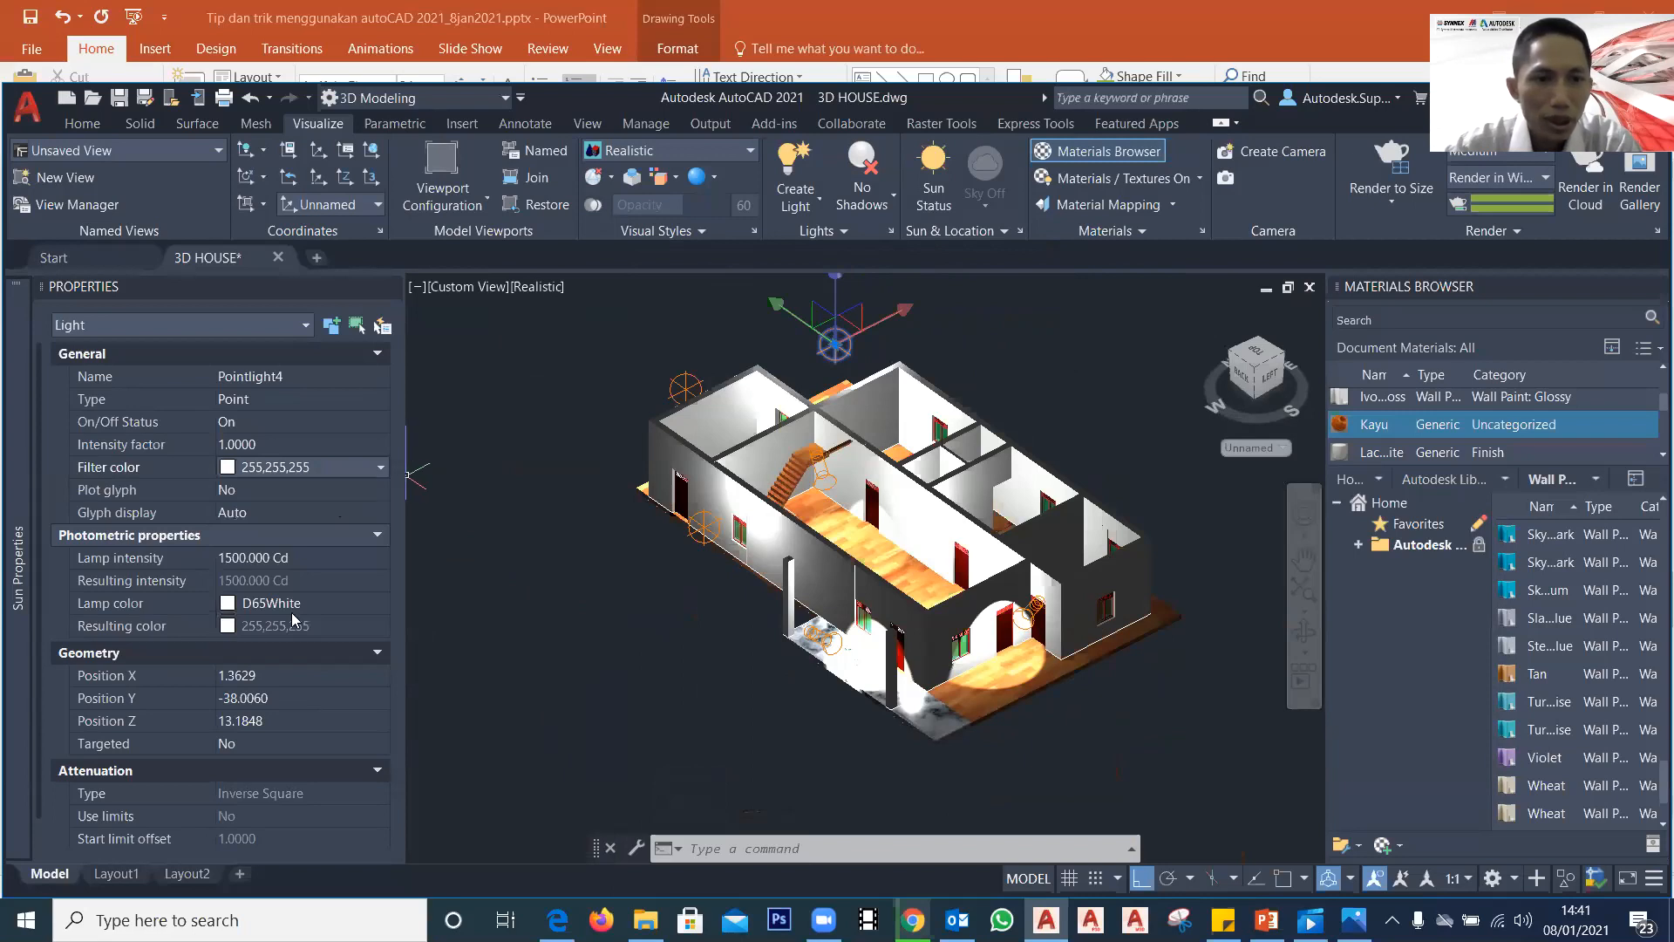
# Step: Set the selected point light's lamp intensity to 1000 Cd
pyautogui.click(259, 559)
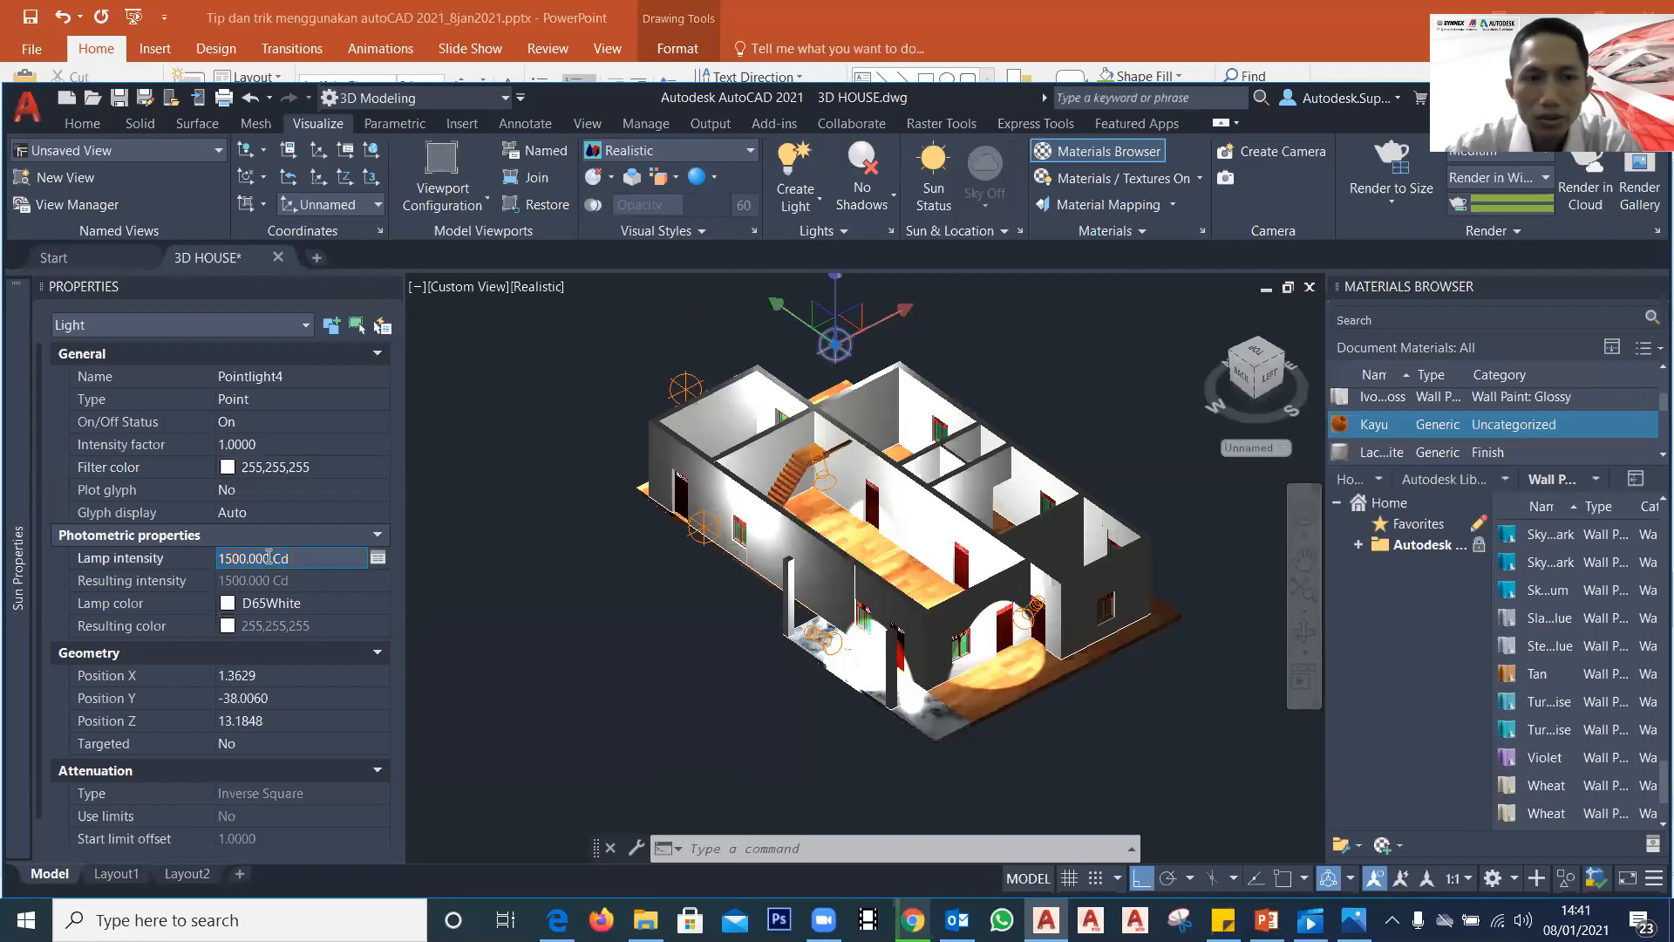
pyautogui.press('BackSpace')
pyautogui.write('0')
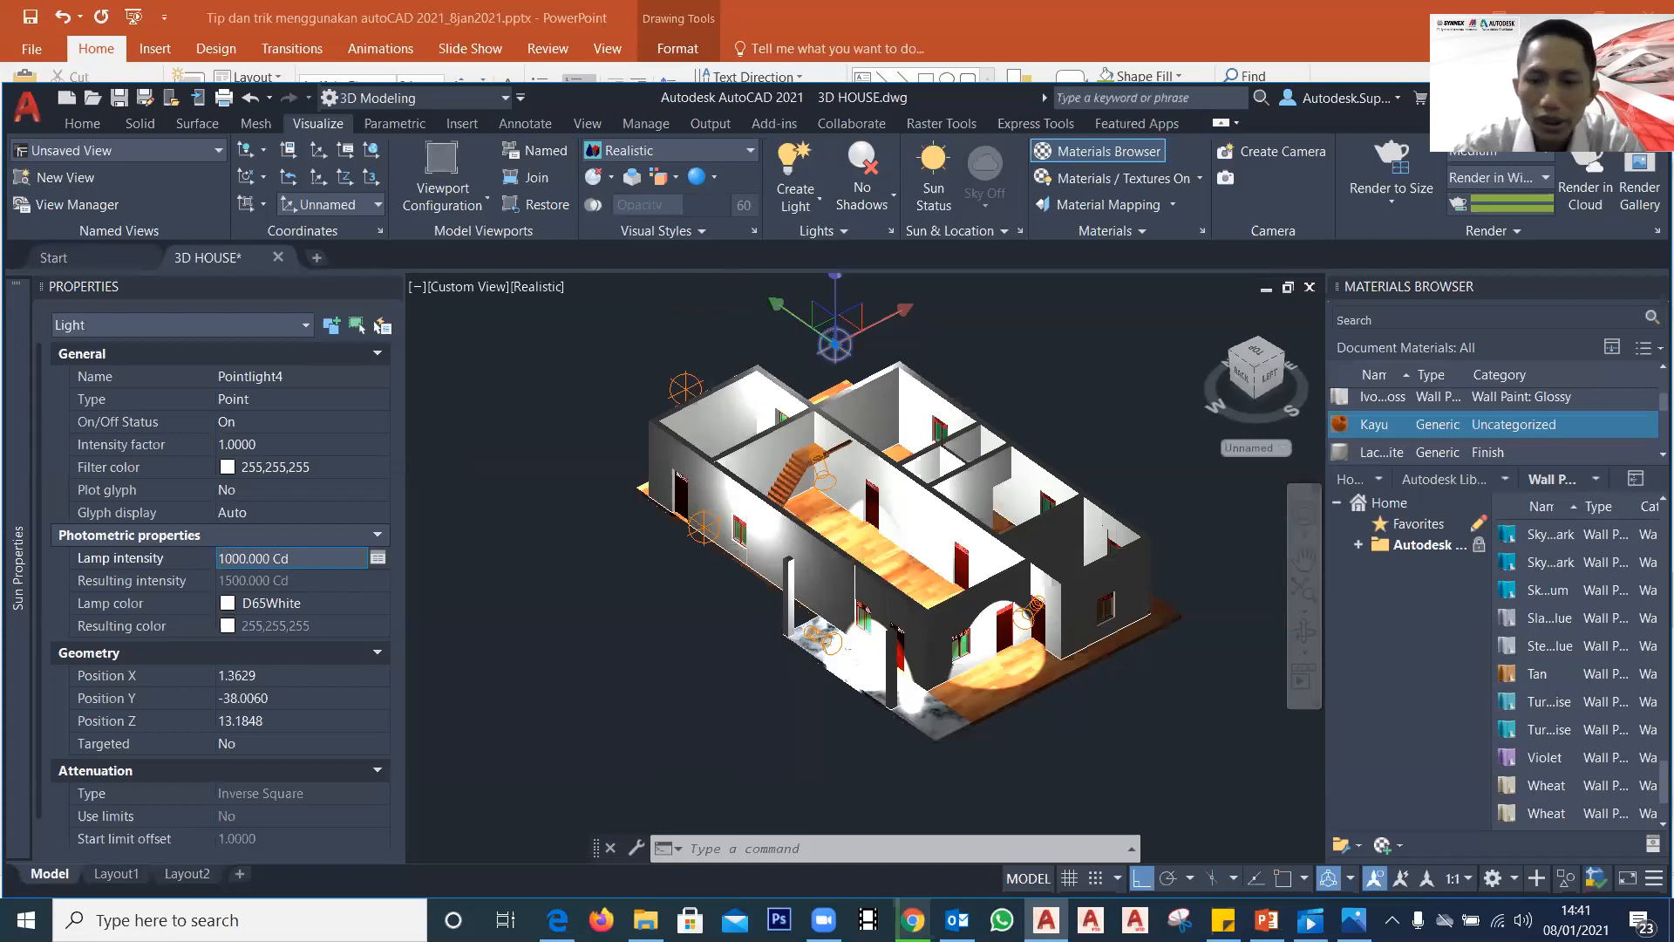
pyautogui.press('Return')
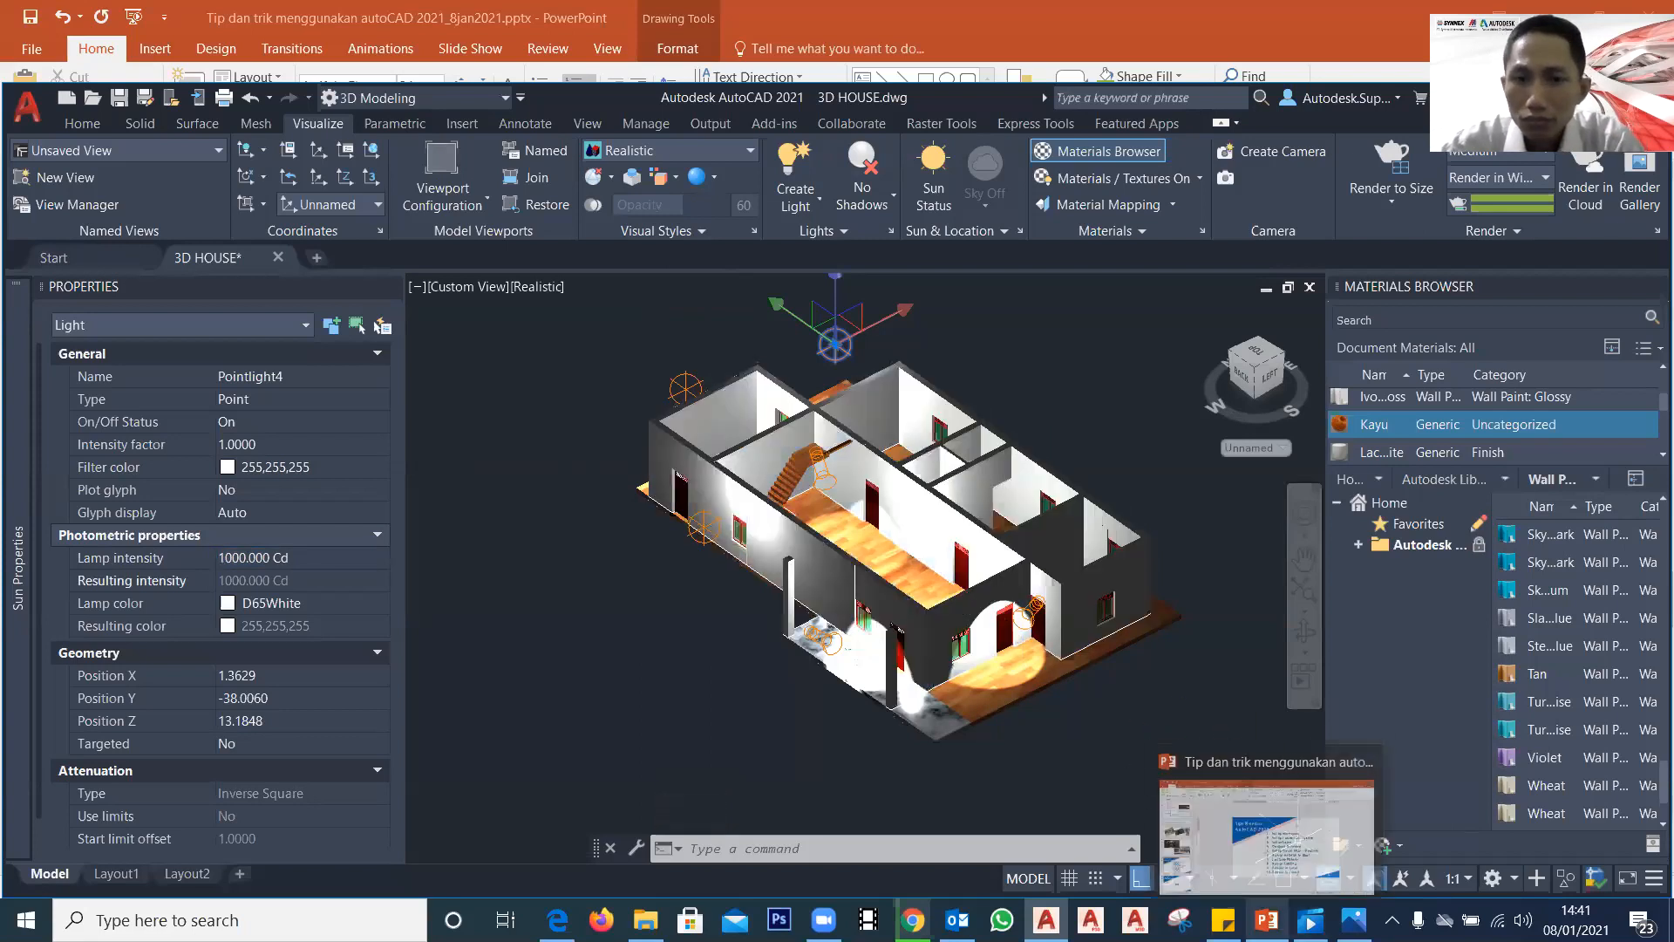
# Step: Check the render tips list in the PowerPoint presentation, and return to the house drawing in AutoCAD
pyautogui.click(1269, 820)
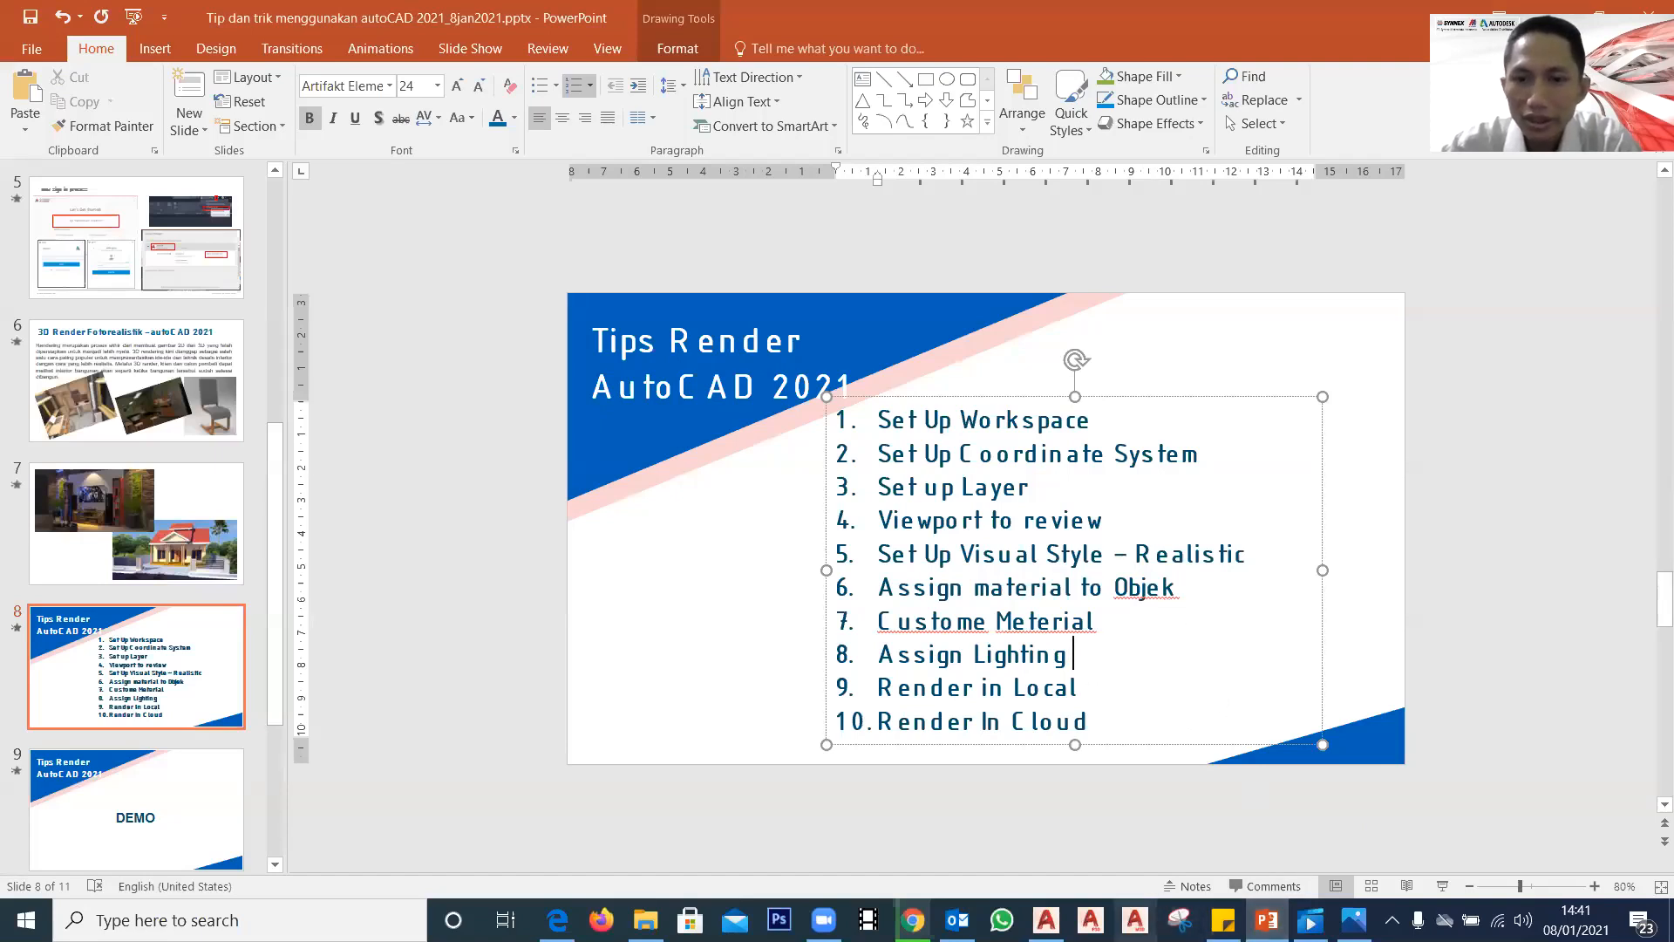
pyautogui.click(1046, 920)
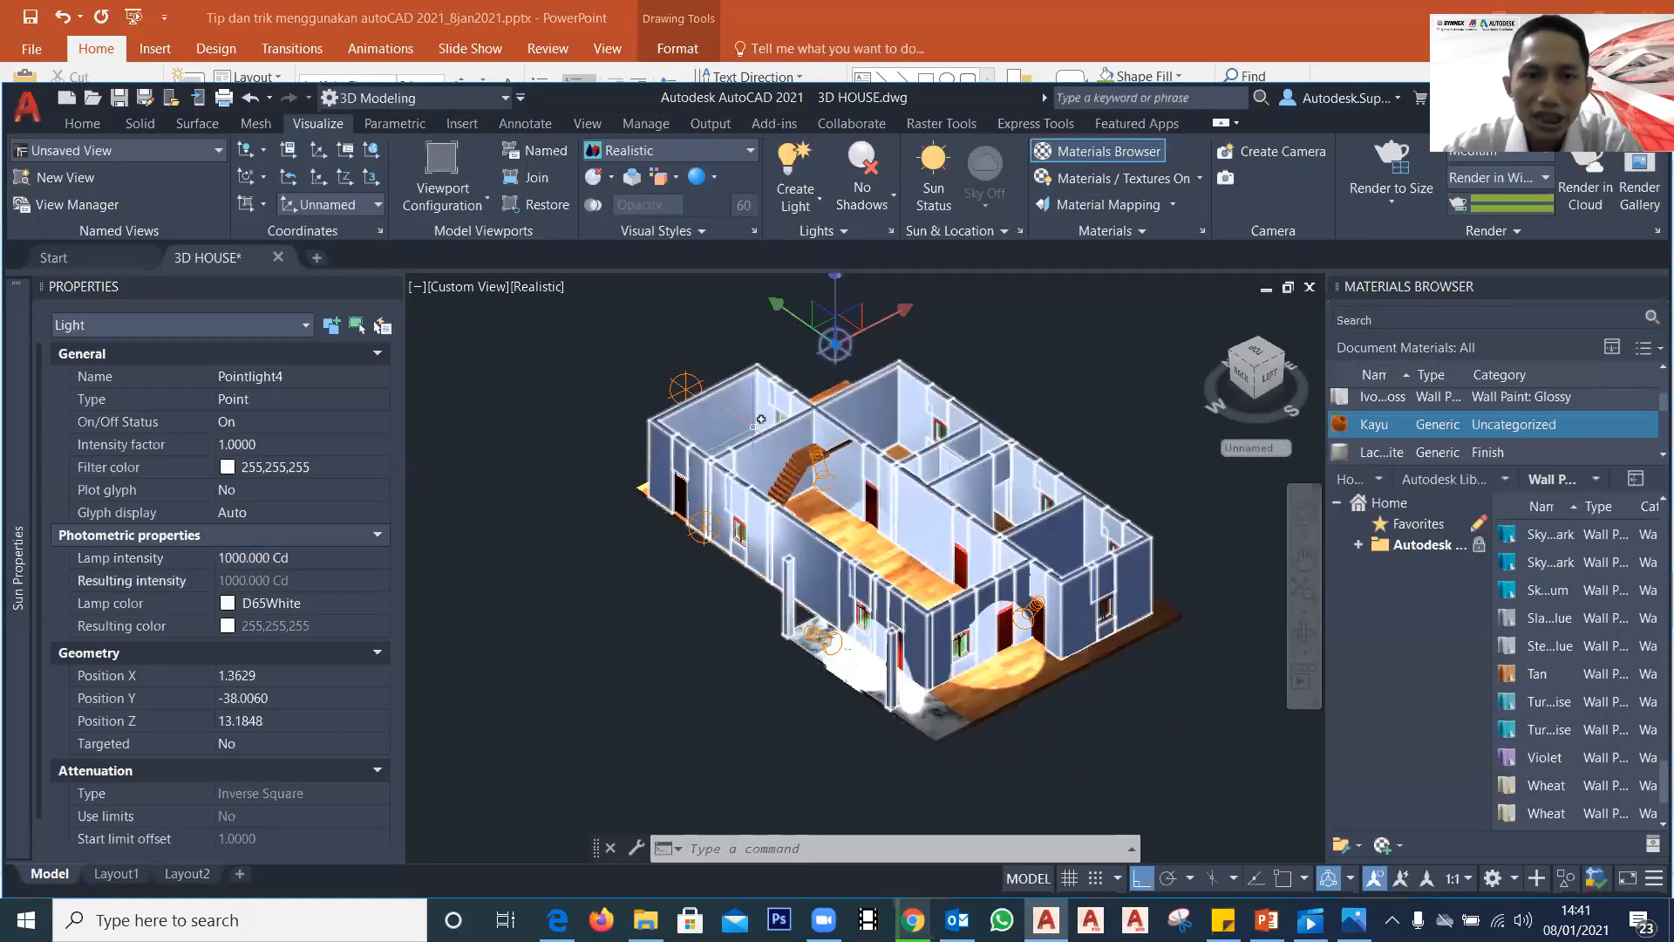
pyautogui.moveTo(592, 438); pyautogui.dragTo(550, 469, button='middle')
pyautogui.click(595, 400)
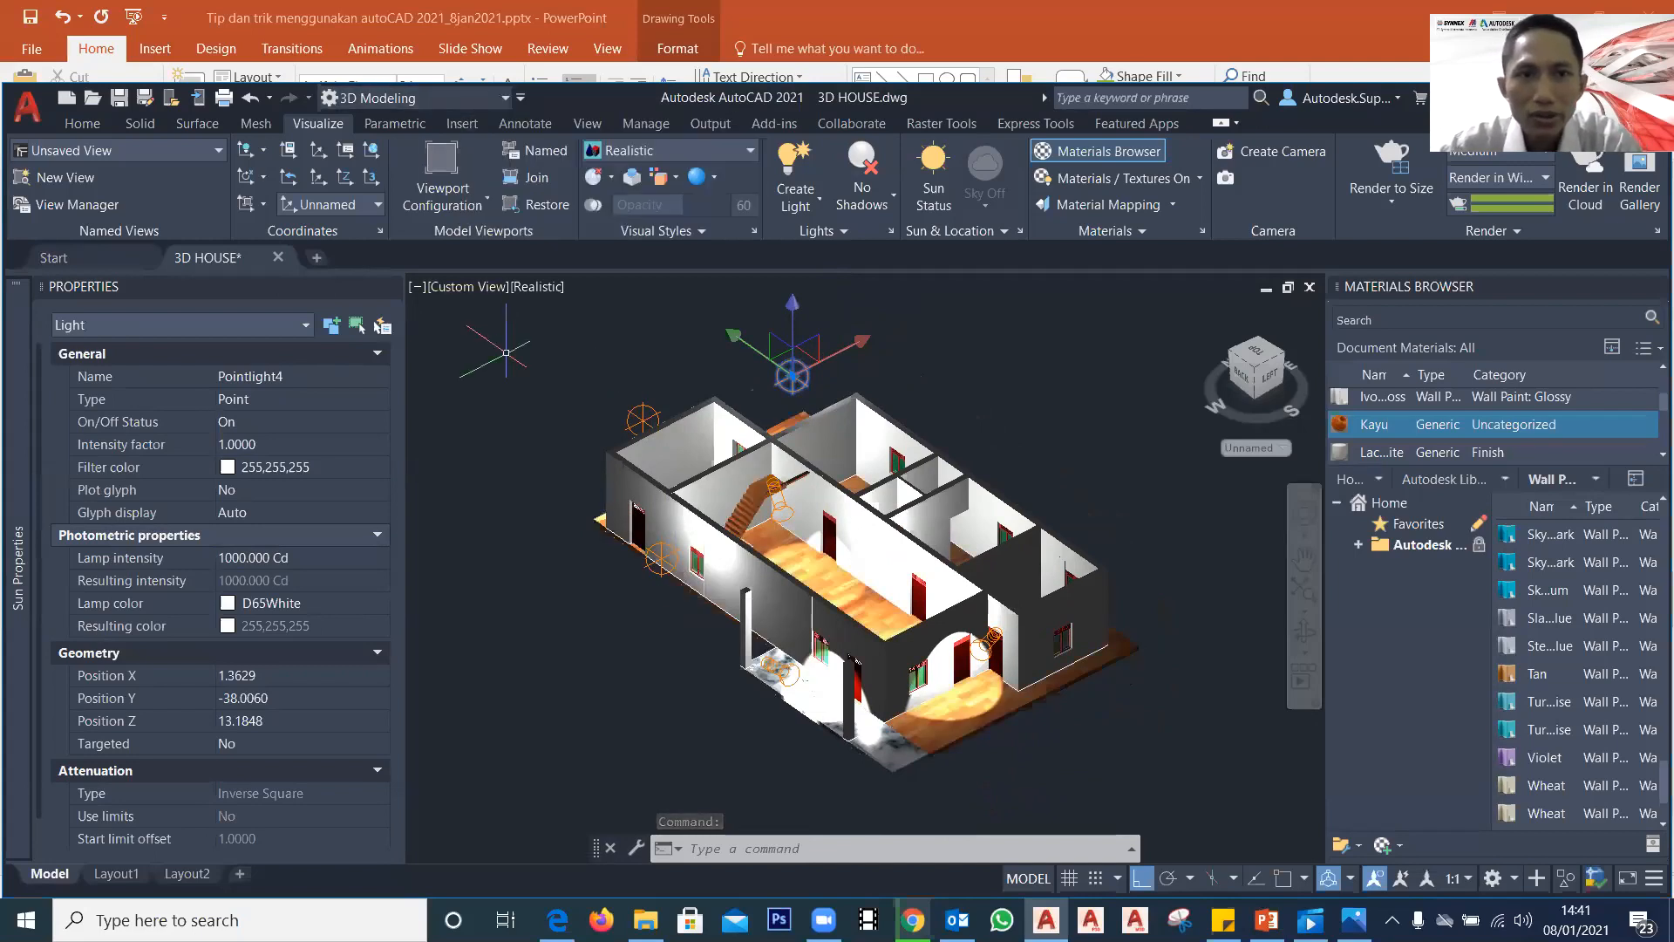
pyautogui.click(663, 157)
pyautogui.click(663, 157)
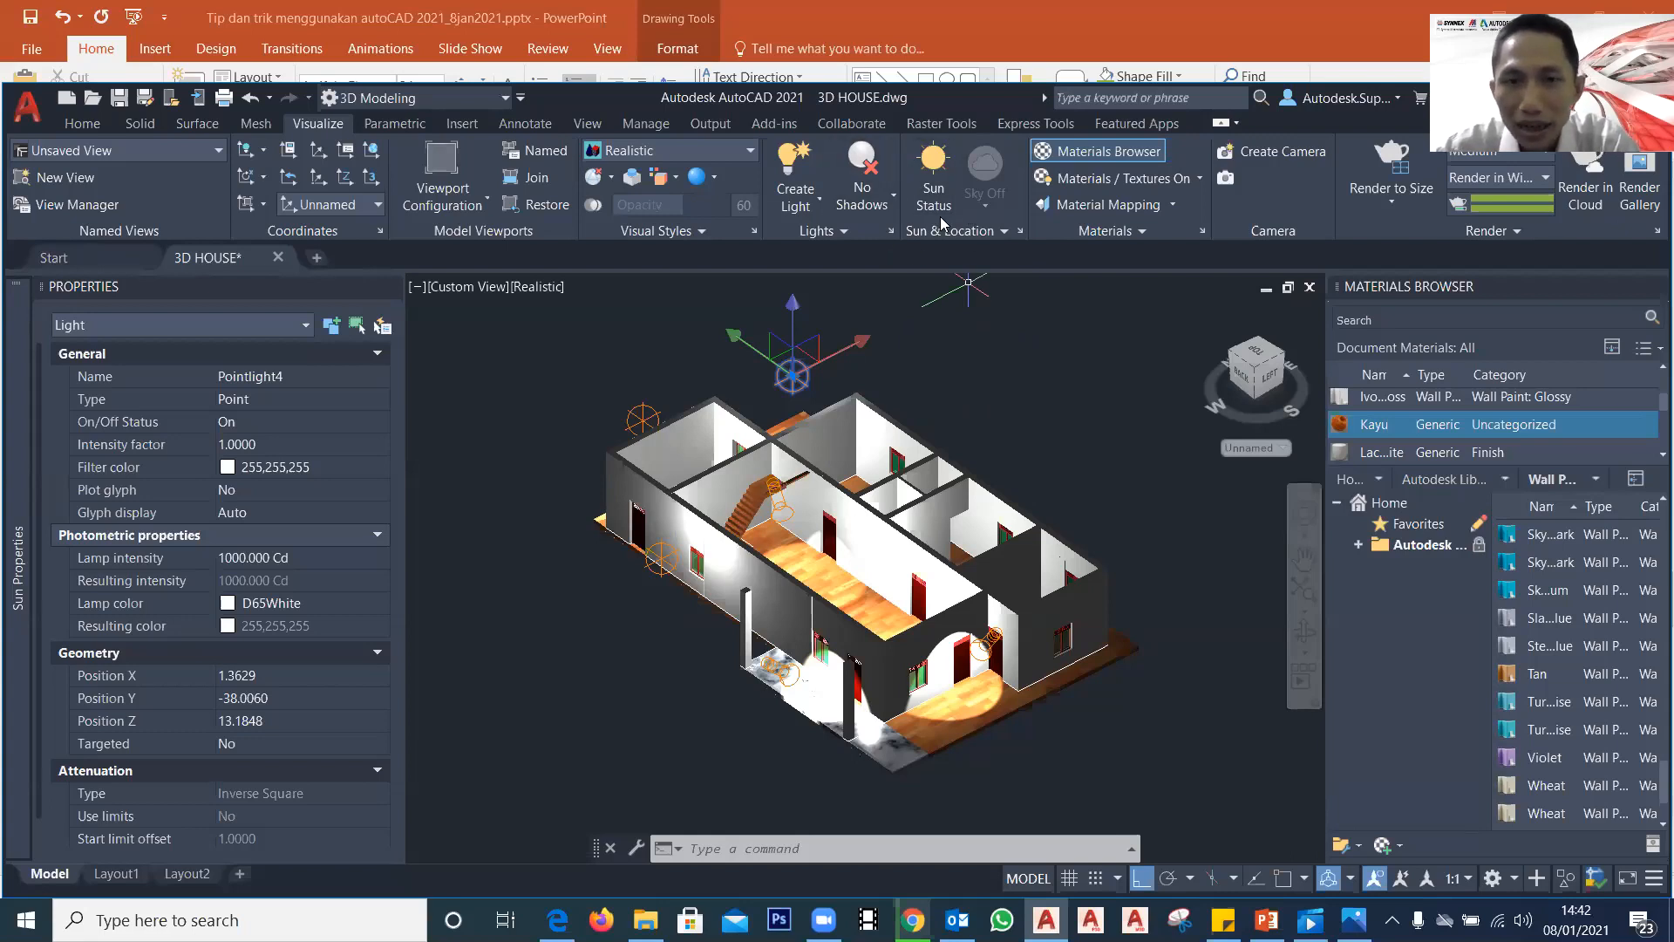
# Step: Enlarge the drawing area by closing the Materials Browser, collapsing the Properties palette and maximizing the program window
pyautogui.scroll(4, 979, 693)
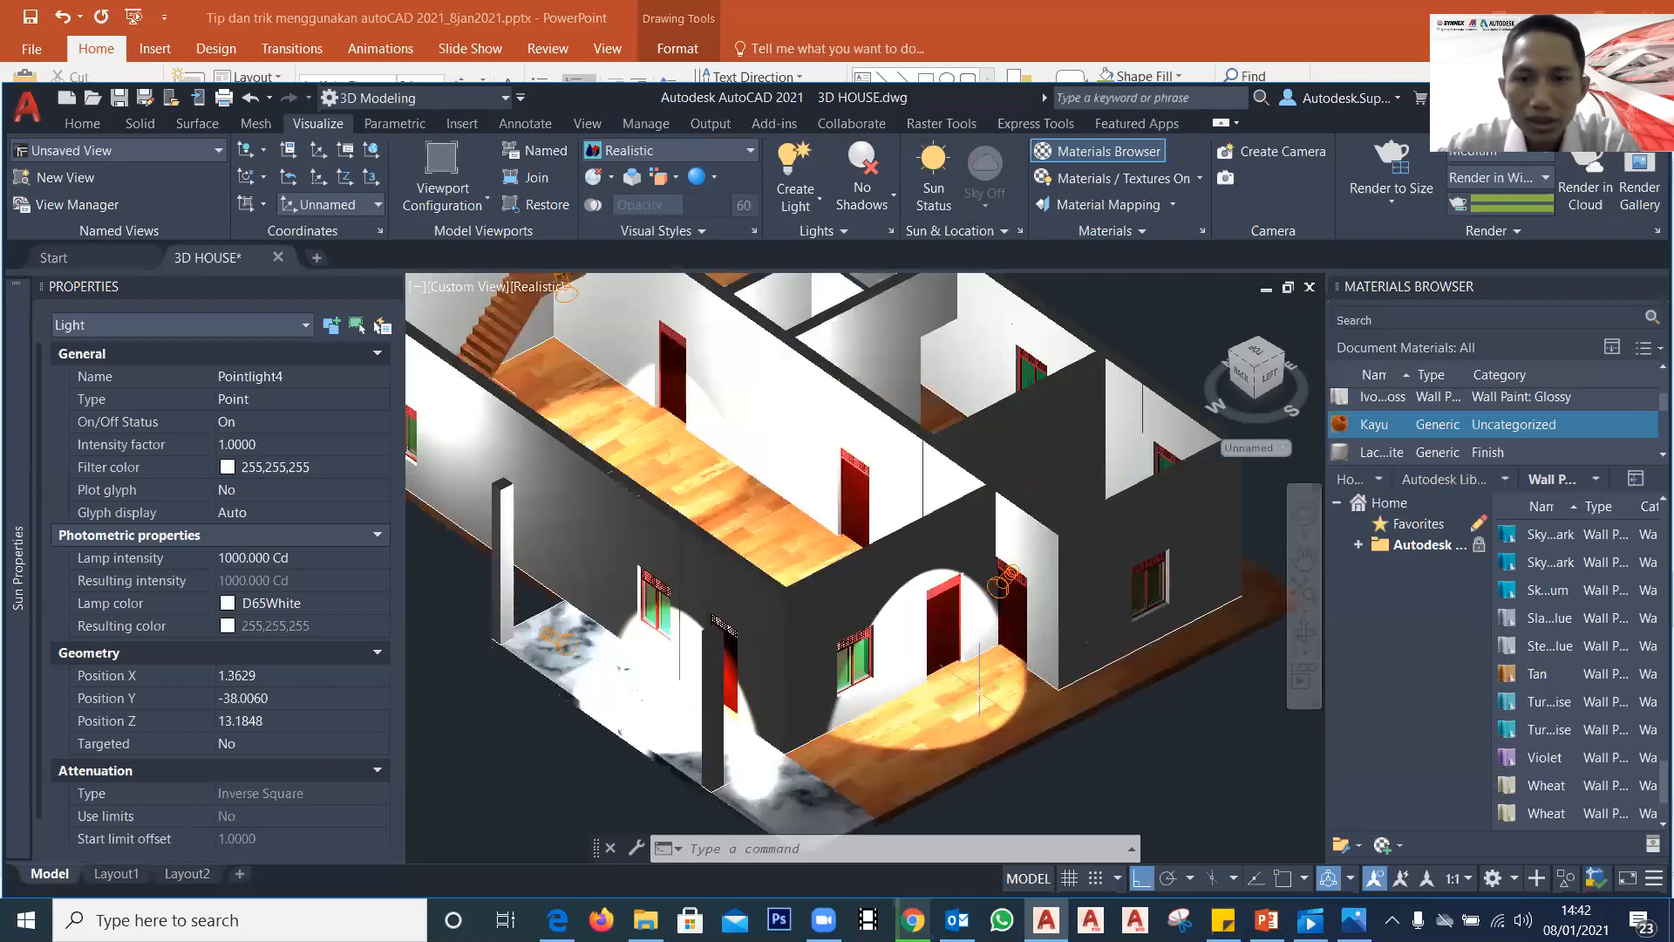
pyautogui.scroll(4, 978, 692)
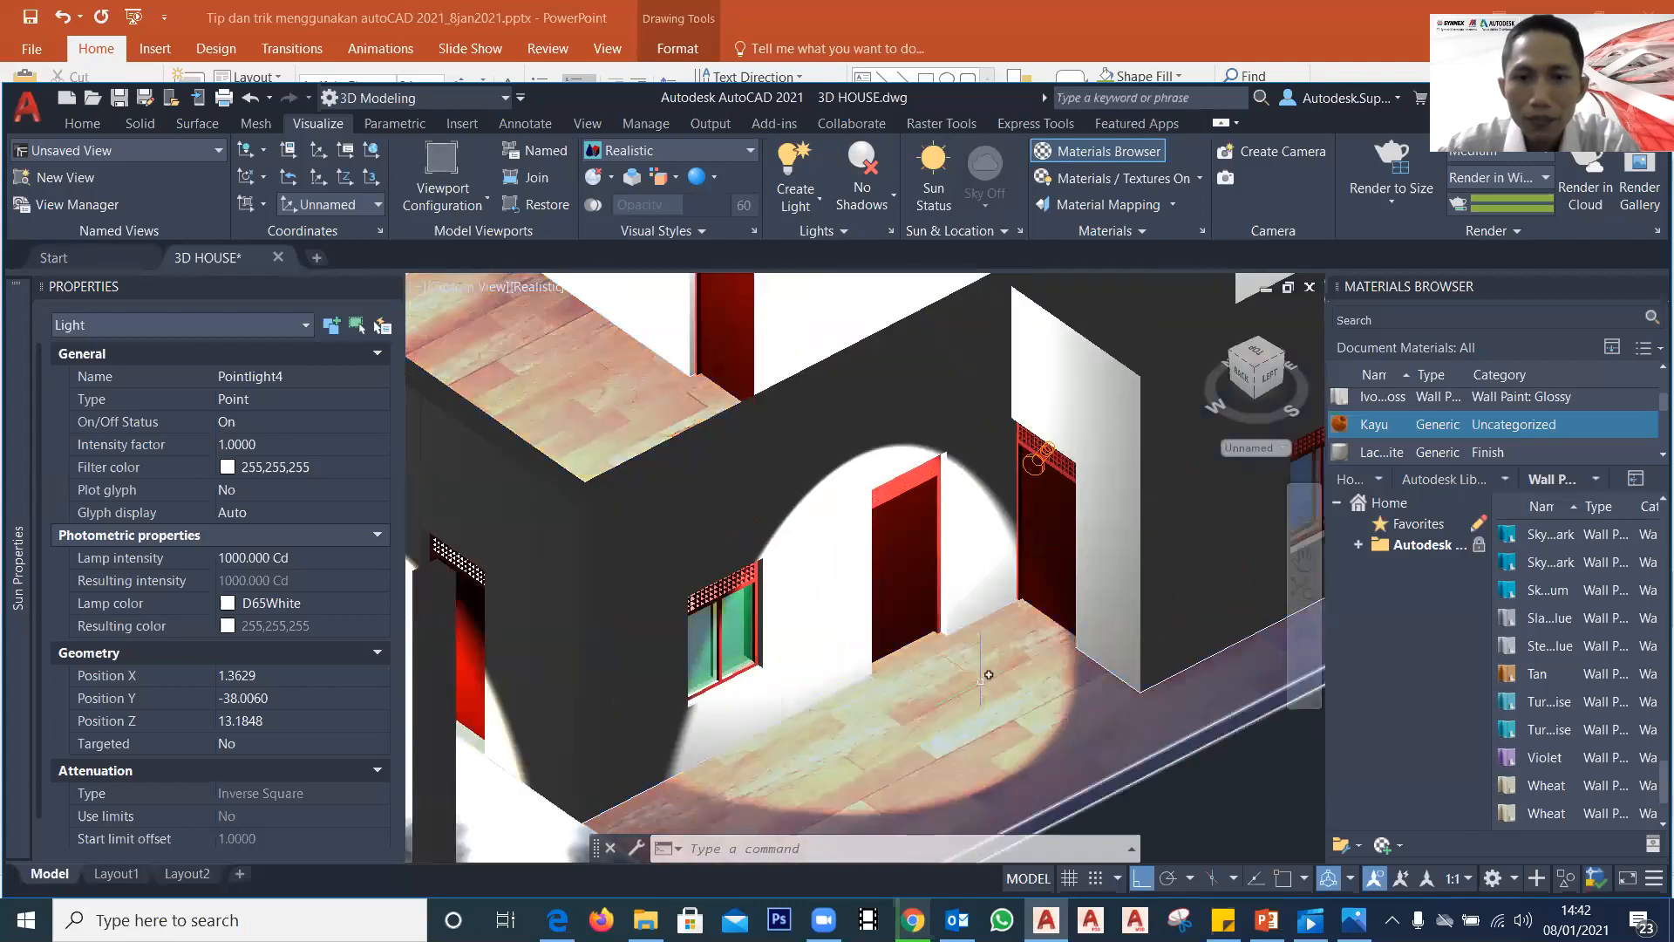
pyautogui.moveTo(937, 660); pyautogui.dragTo(944, 604, button='middle')
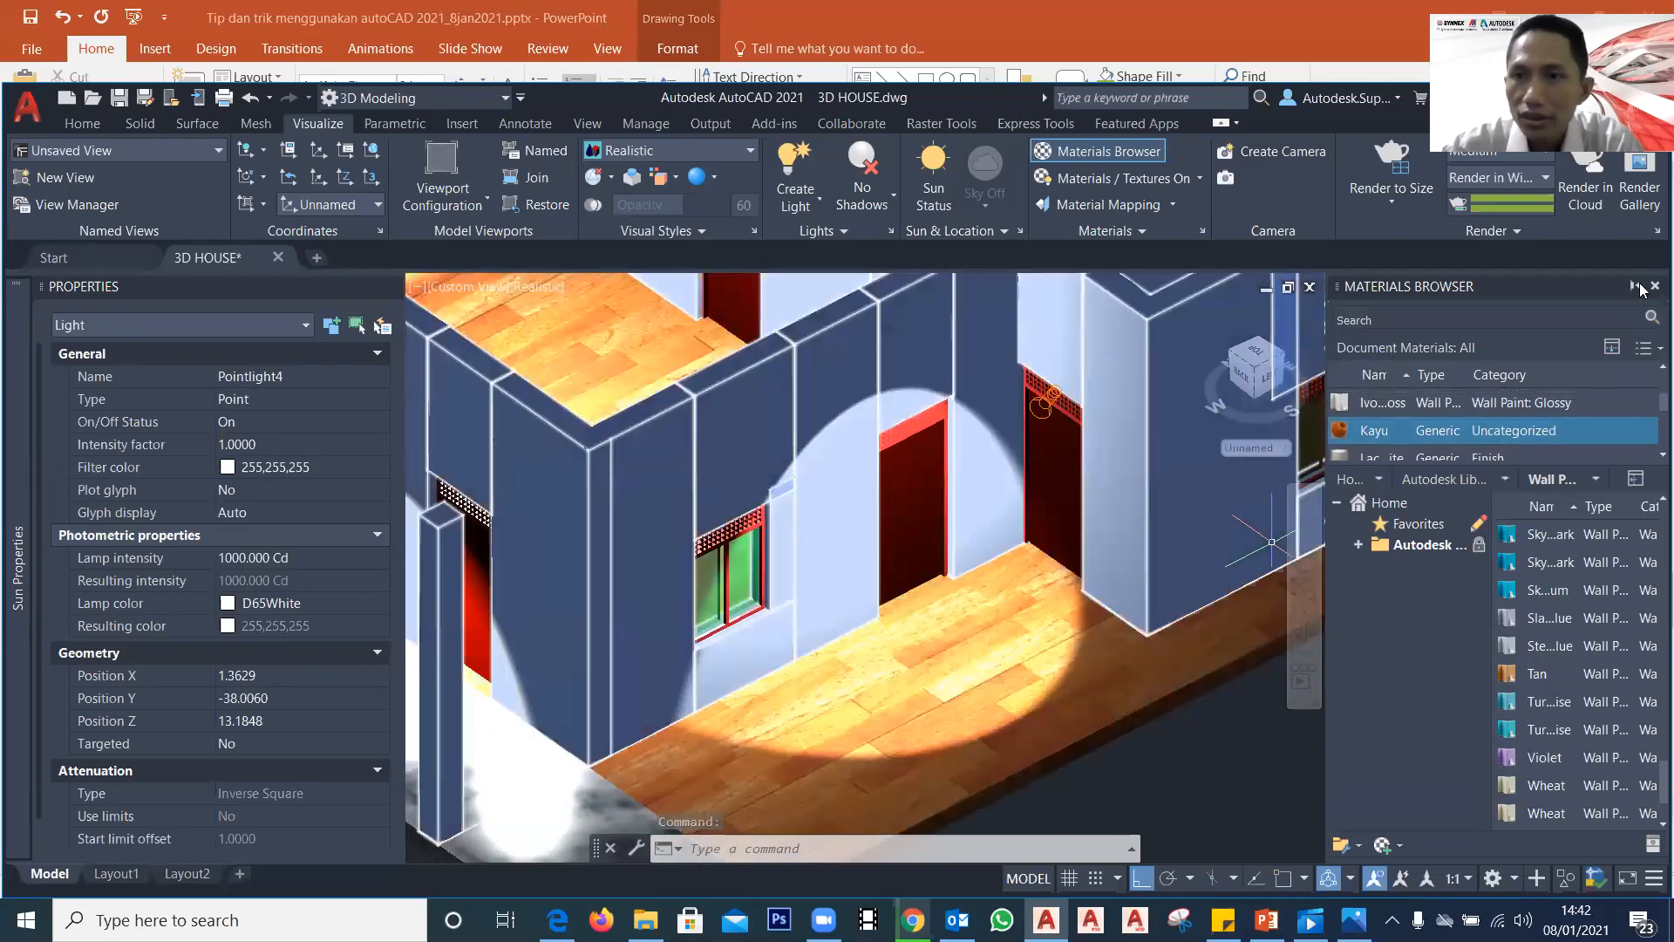
pyautogui.click(1654, 286)
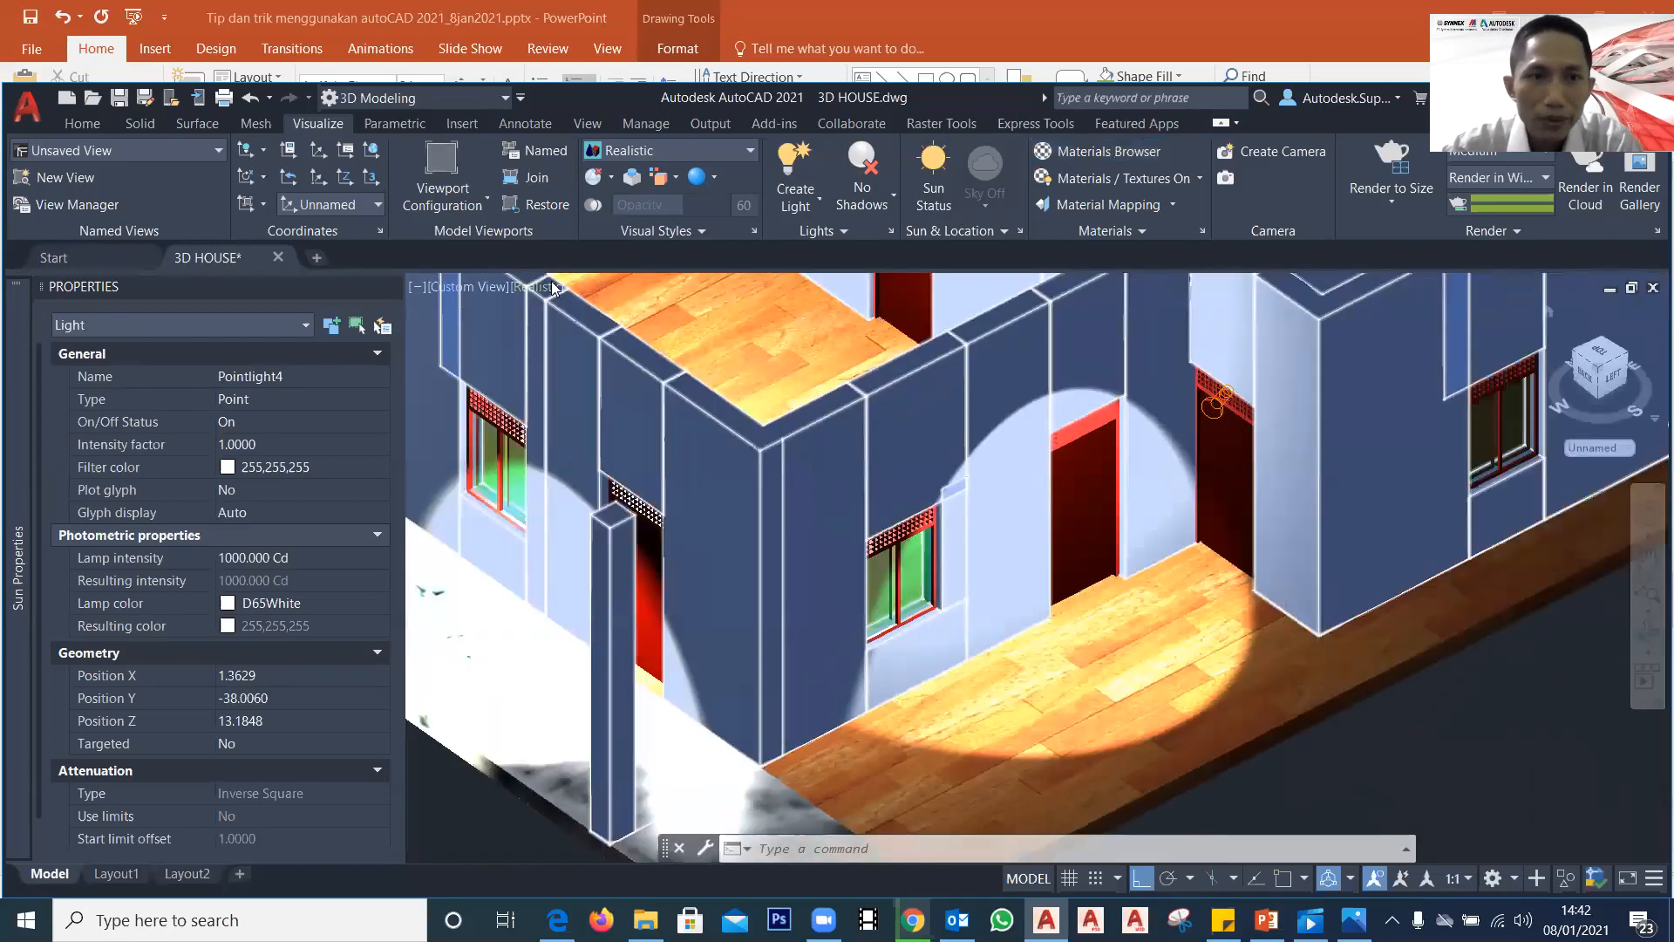
pyautogui.click(369, 286)
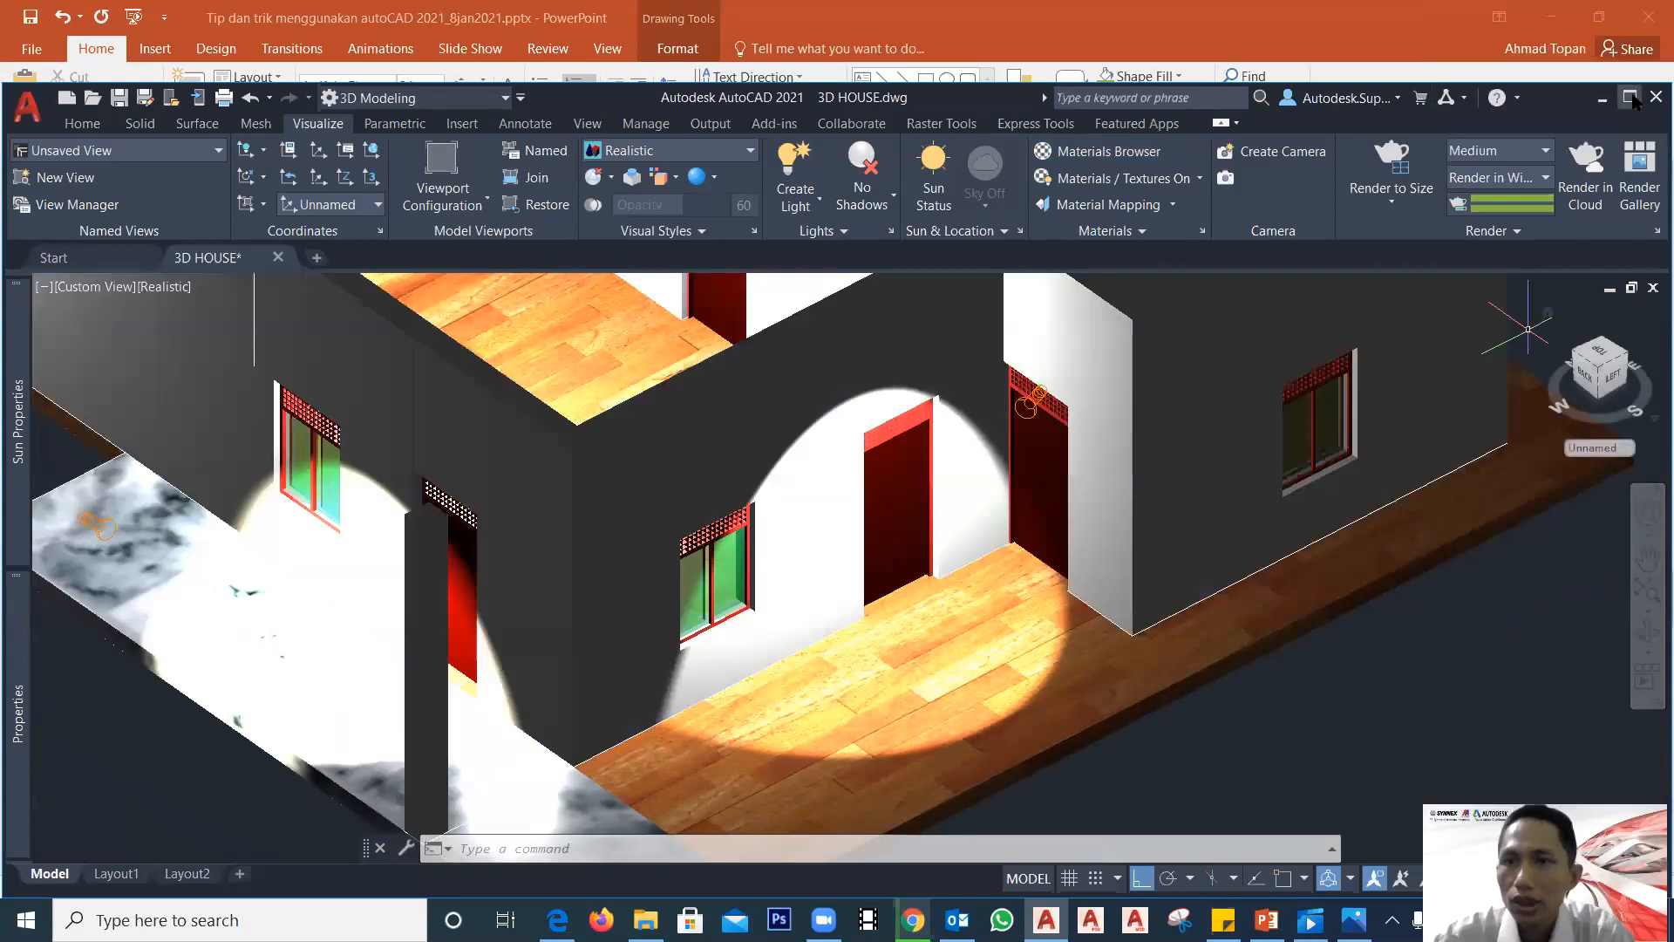
pyautogui.click(1629, 97)
# Step: Frame the house's front corner with the marble and wooden terraces, and choose the 1280 x 720 px - HDTV render size
pyautogui.scroll(2, 1289, 255)
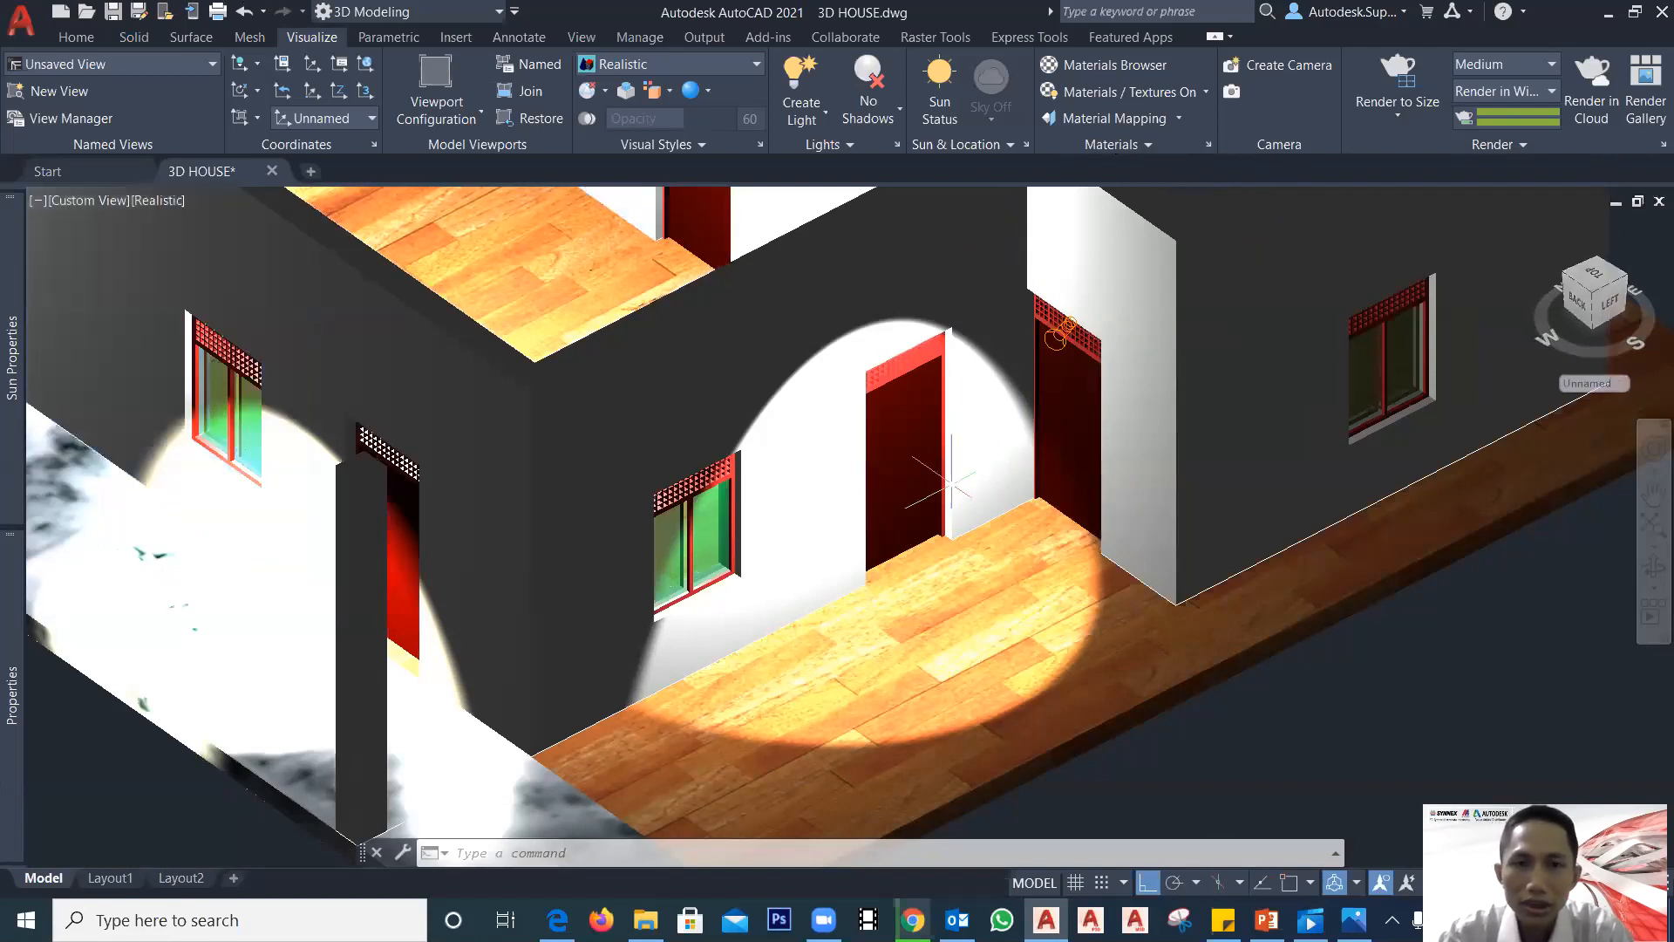
pyautogui.scroll(-3, 792, 414)
pyautogui.scroll(2, 792, 414)
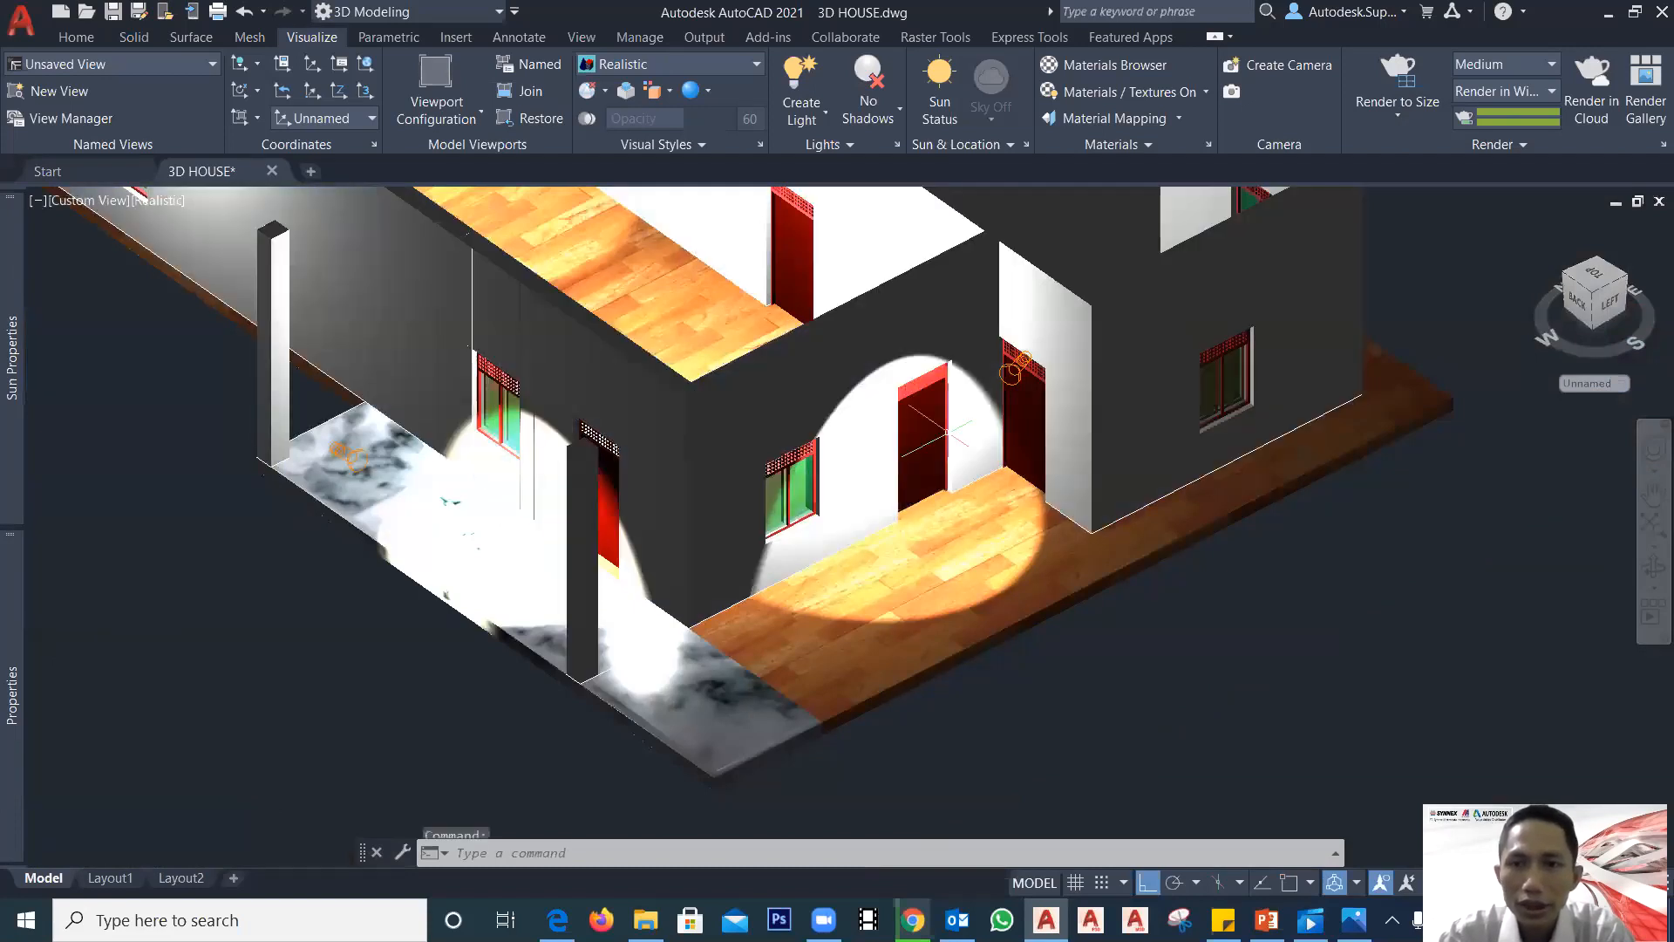
pyautogui.scroll(-3, 921, 429)
pyautogui.scroll(4, 921, 430)
pyautogui.moveTo(921, 430); pyautogui.dragTo(984, 524, button='middle')
pyautogui.press('Escape')
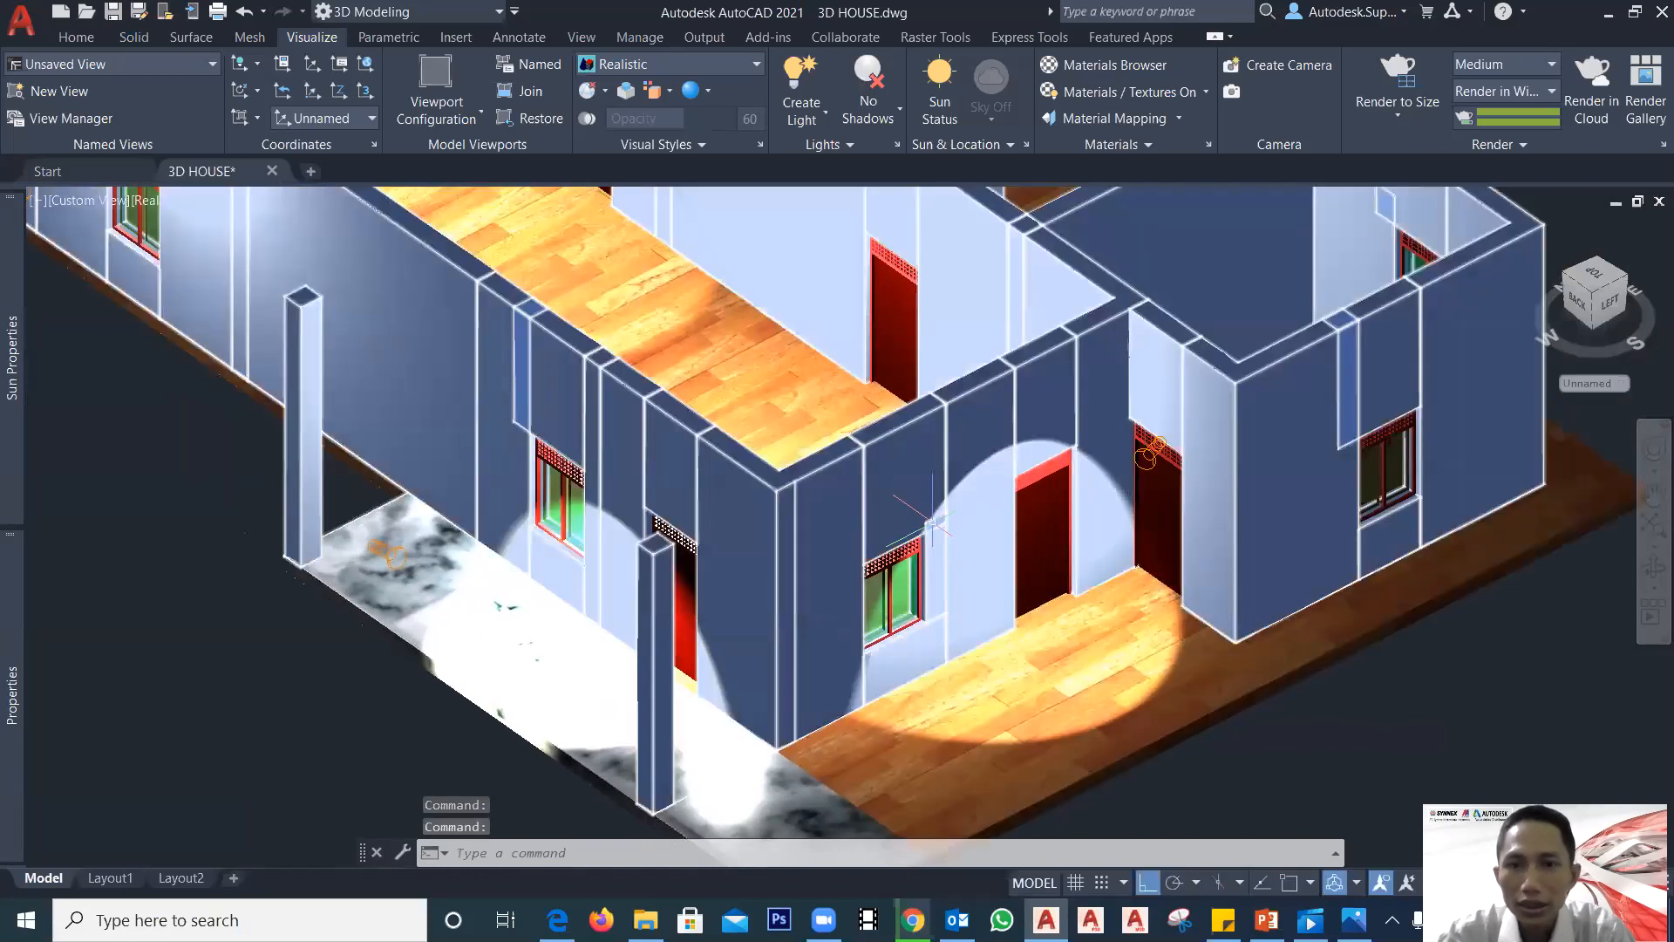
pyautogui.keyDown('shift'); pyautogui.moveTo(932, 522); pyautogui.dragTo(930, 508, button='middle'); pyautogui.keyUp('shift')
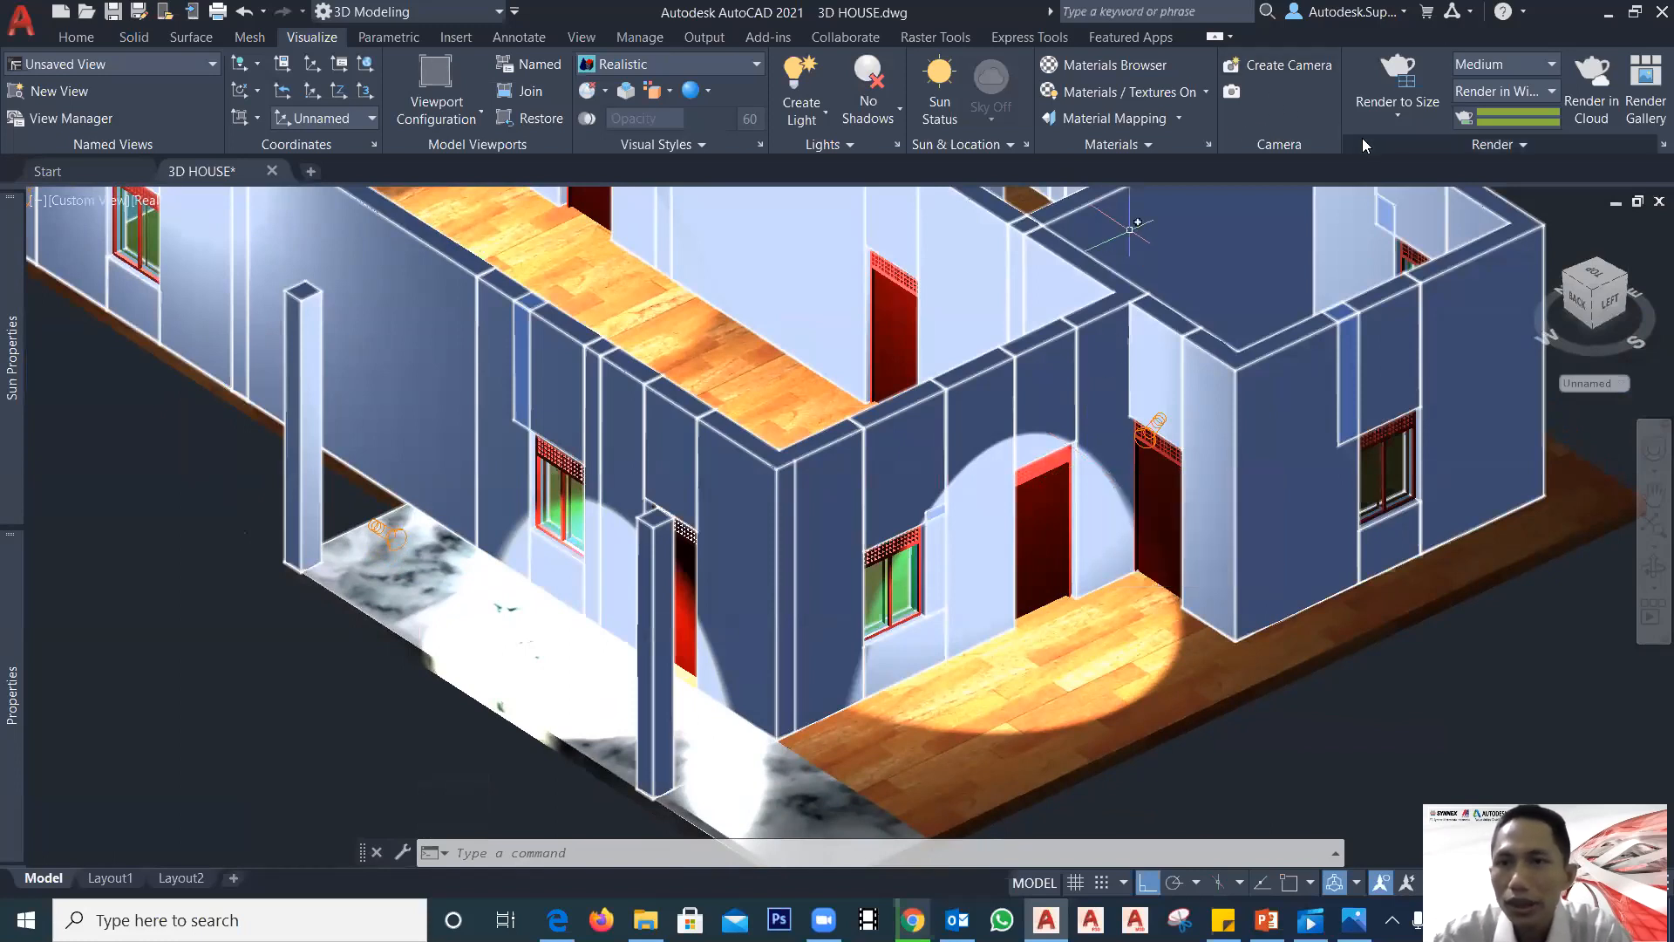
pyautogui.click(1399, 117)
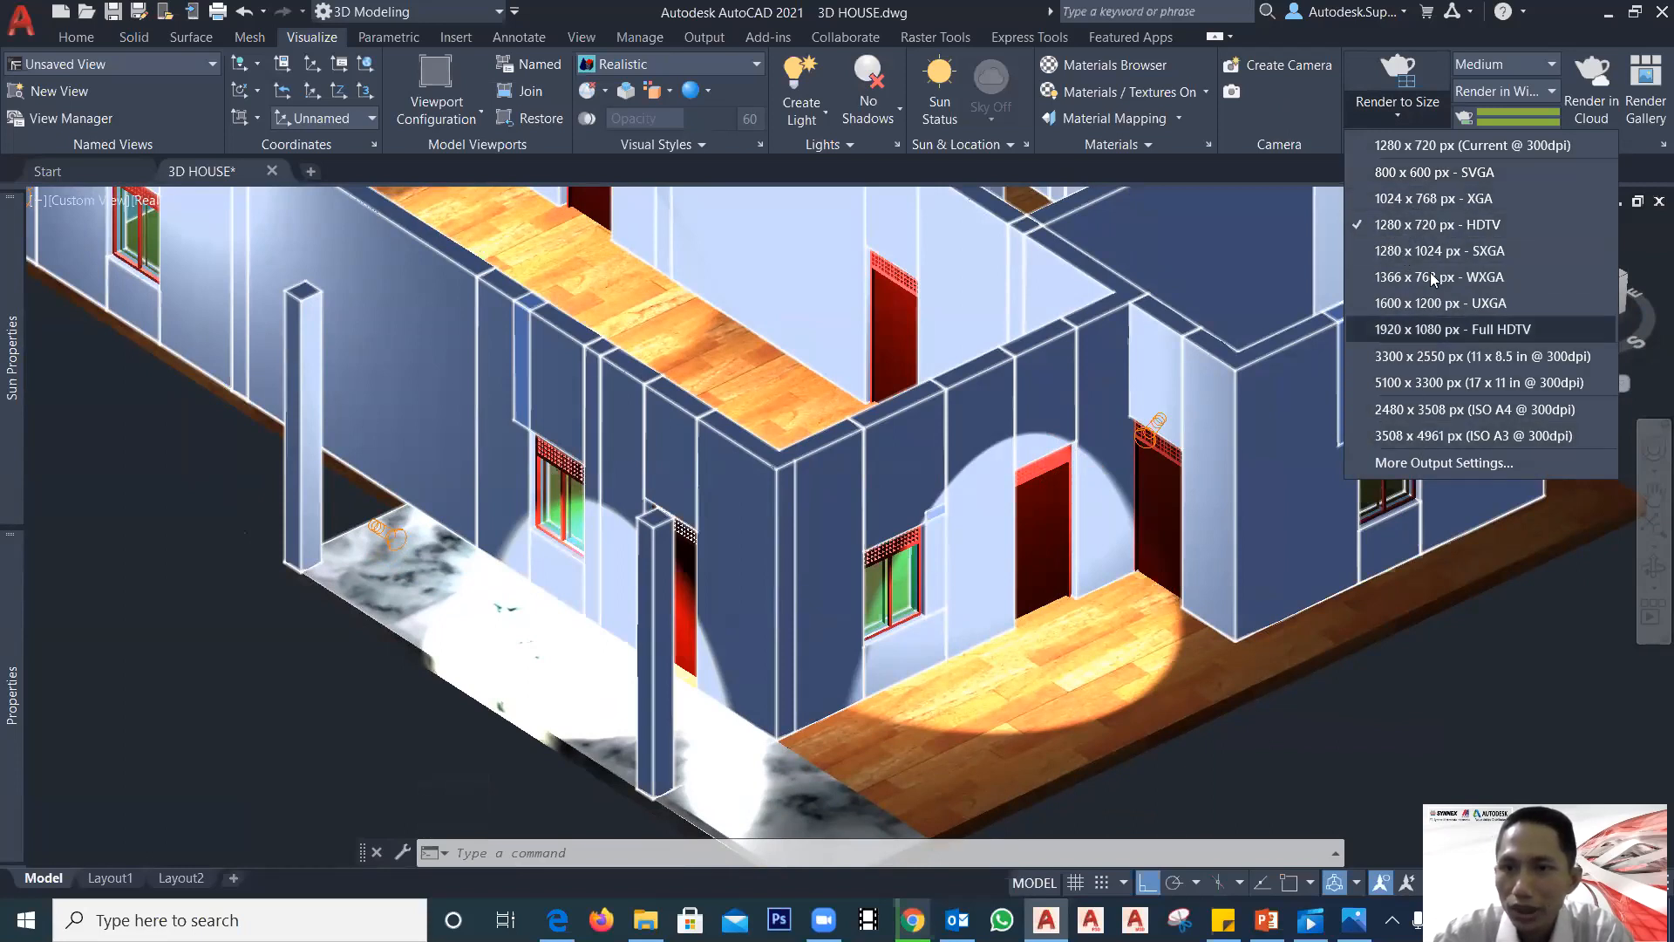
pyautogui.click(1430, 225)
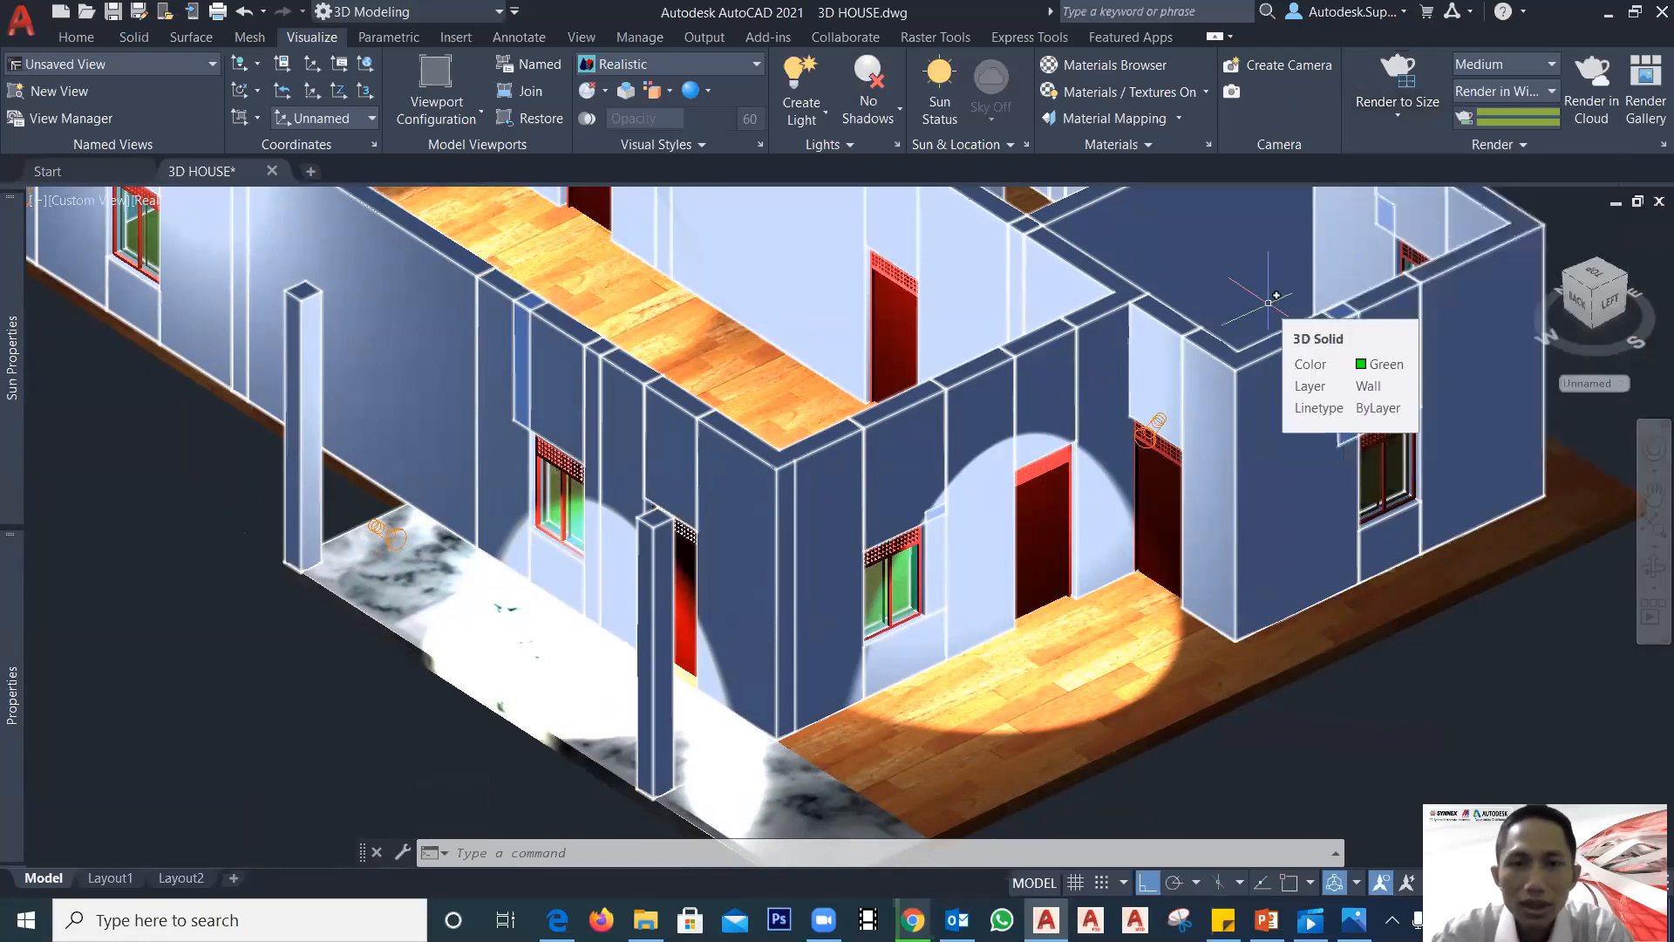
pyautogui.moveTo(1265, 303); pyautogui.dragTo(1191, 312, button='middle')
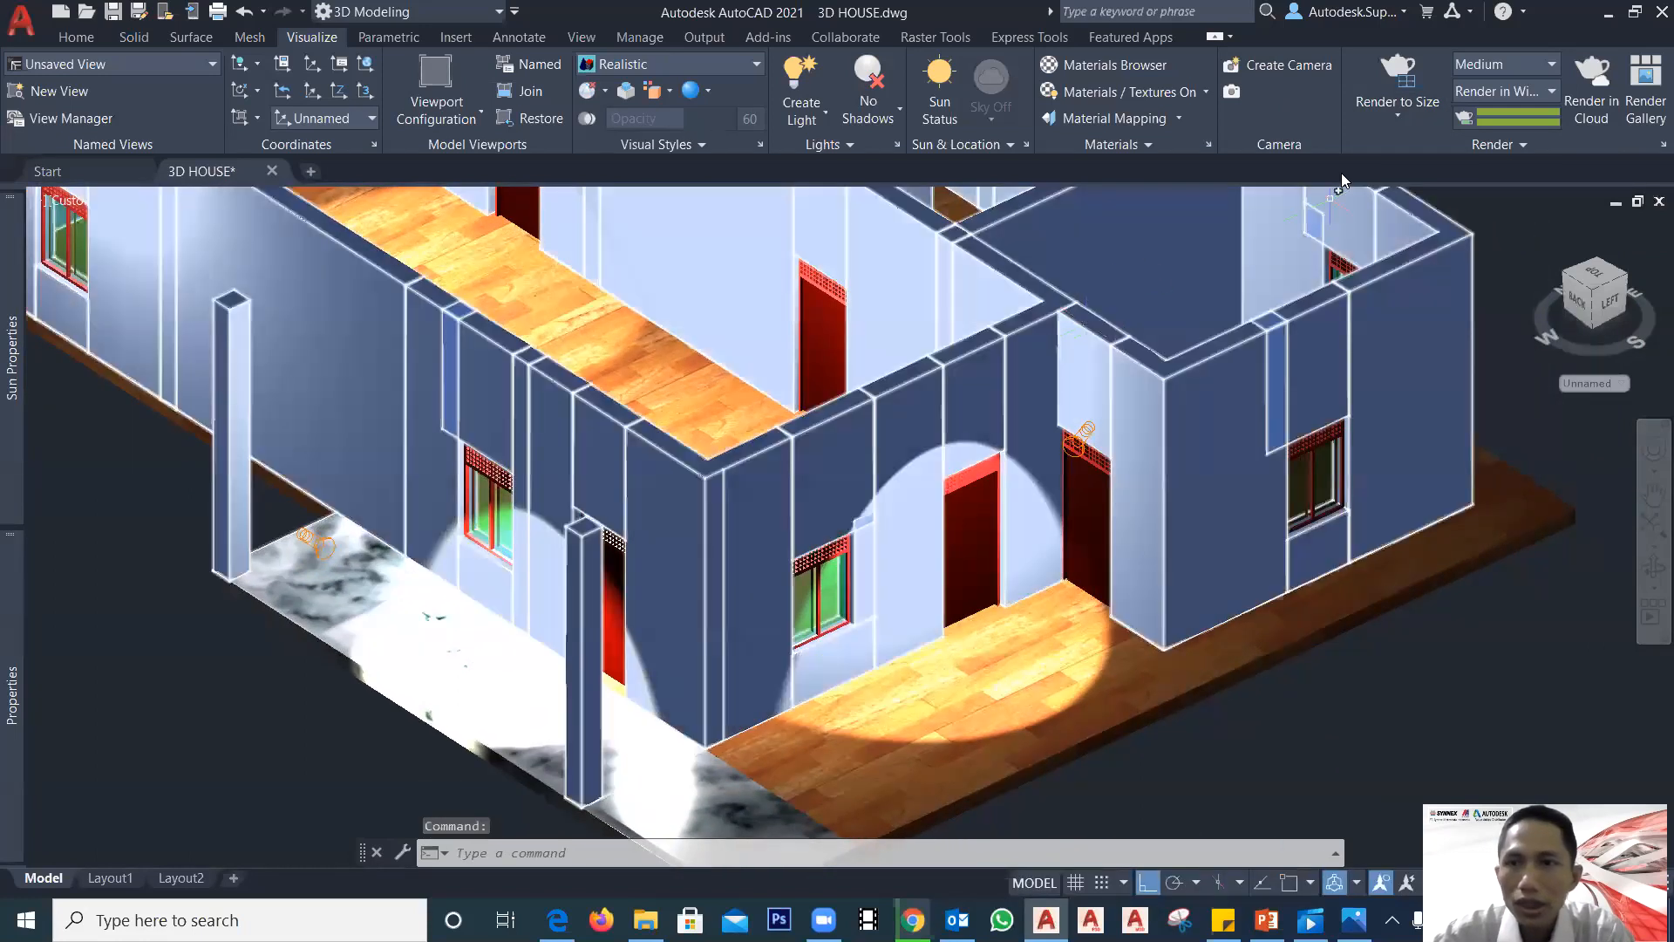
# Step: Render the house's front corner with the terraces at the 1280 x 720 px - HDTV size
pyautogui.click(1371, 117)
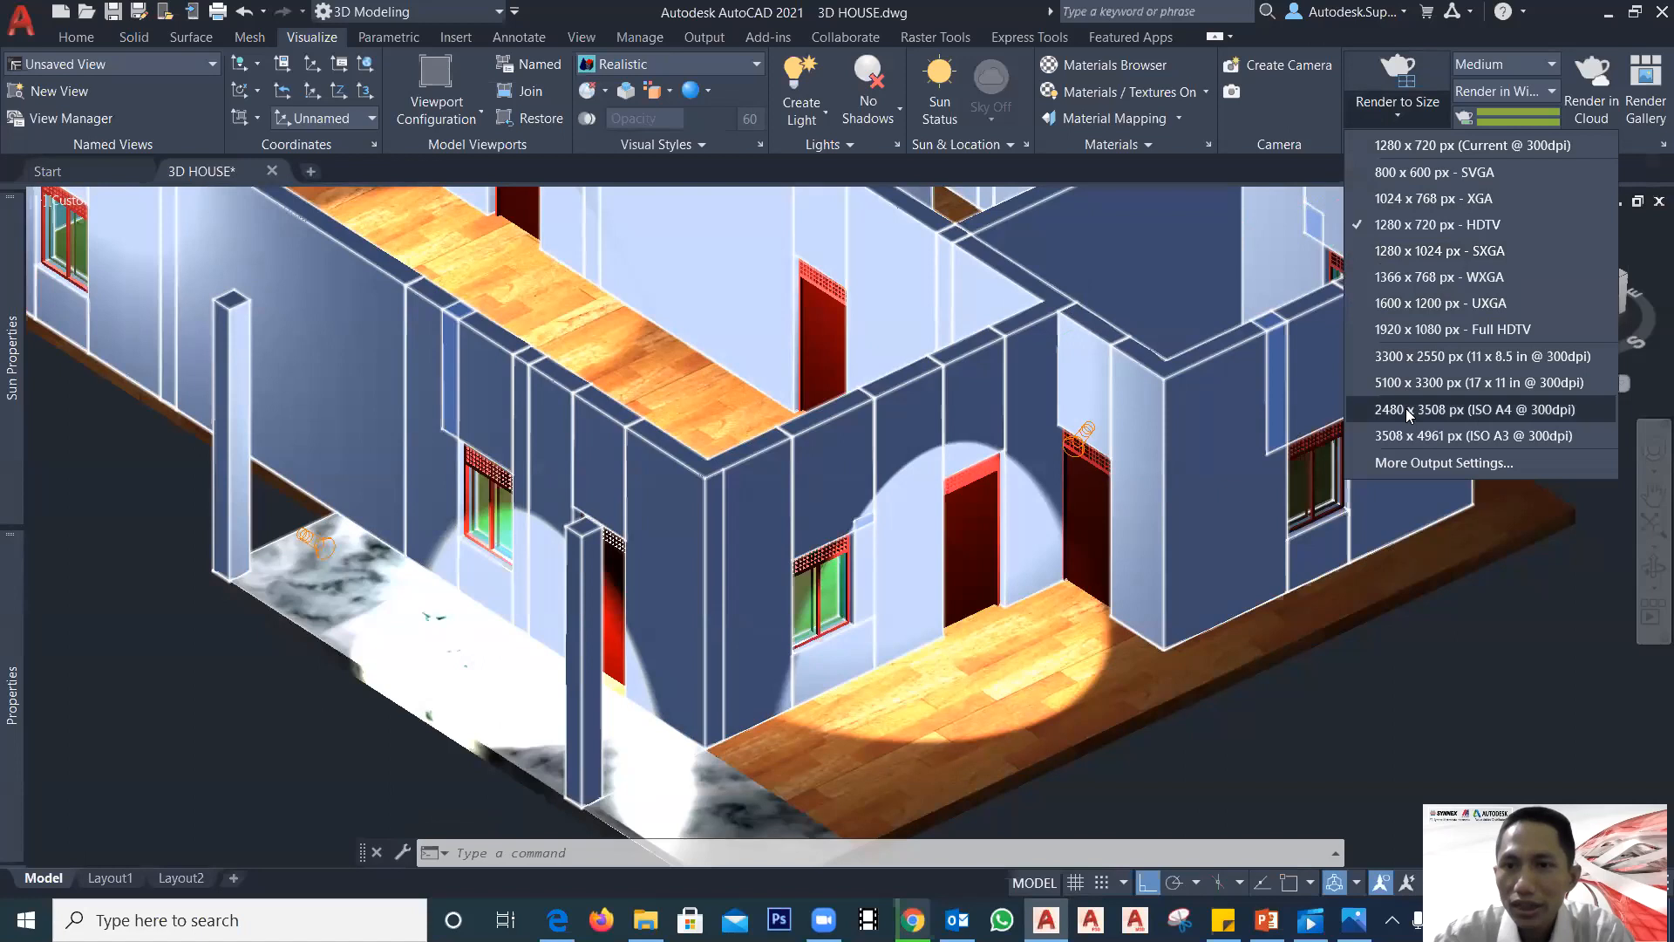
pyautogui.click(1421, 225)
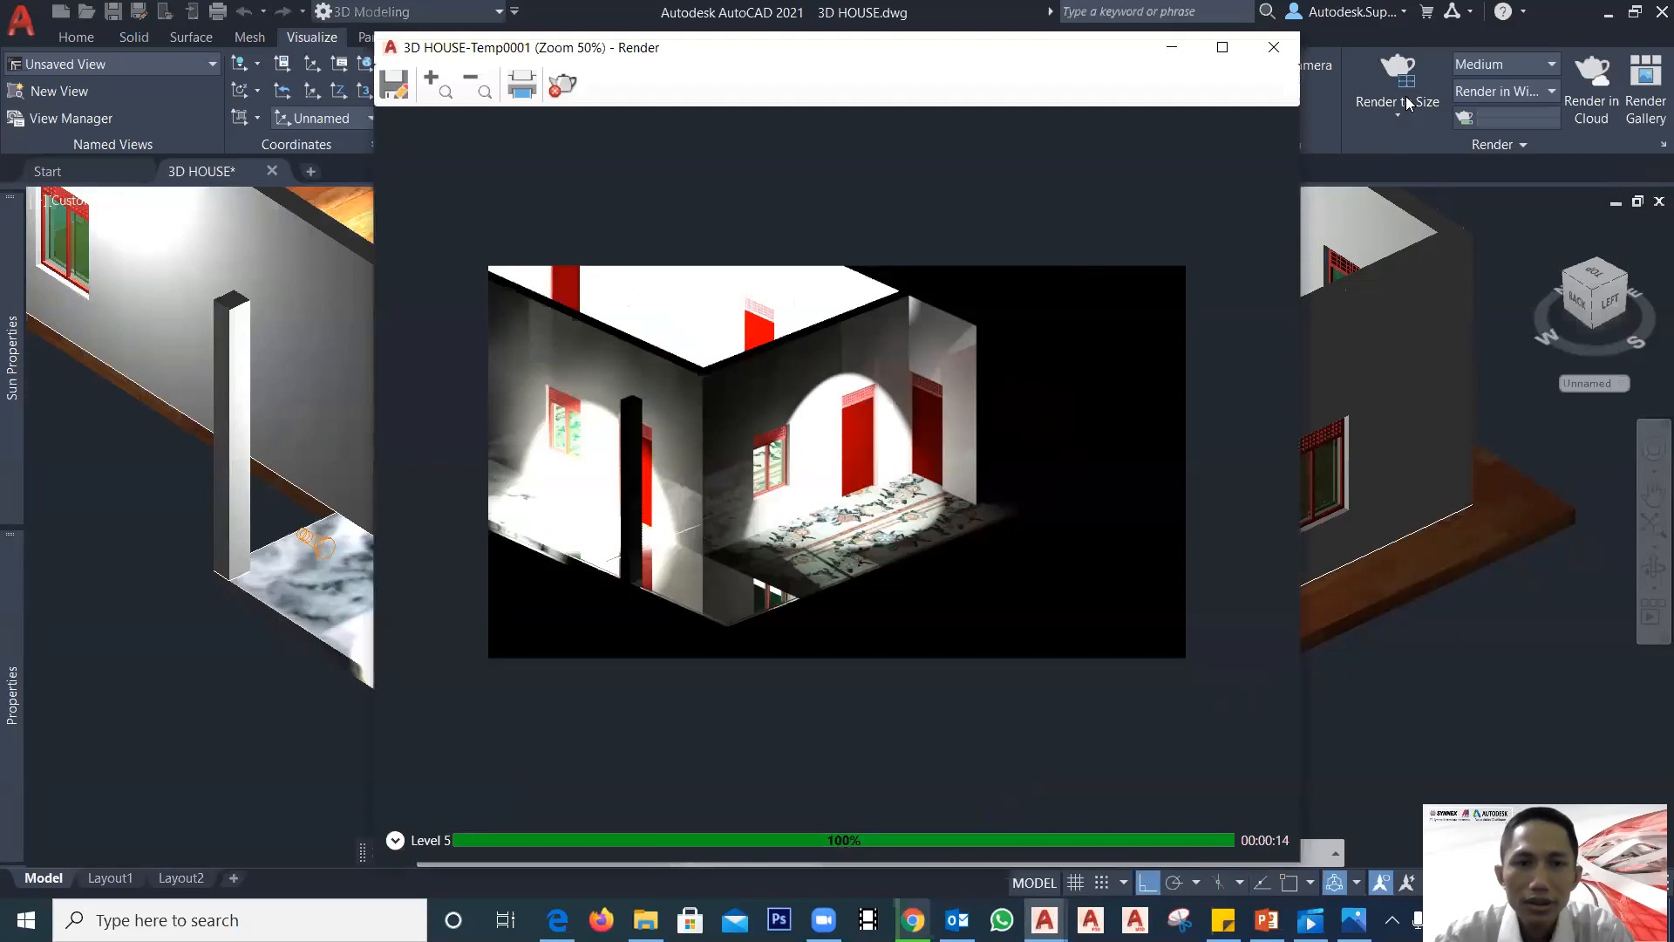
pyautogui.click(1406, 96)
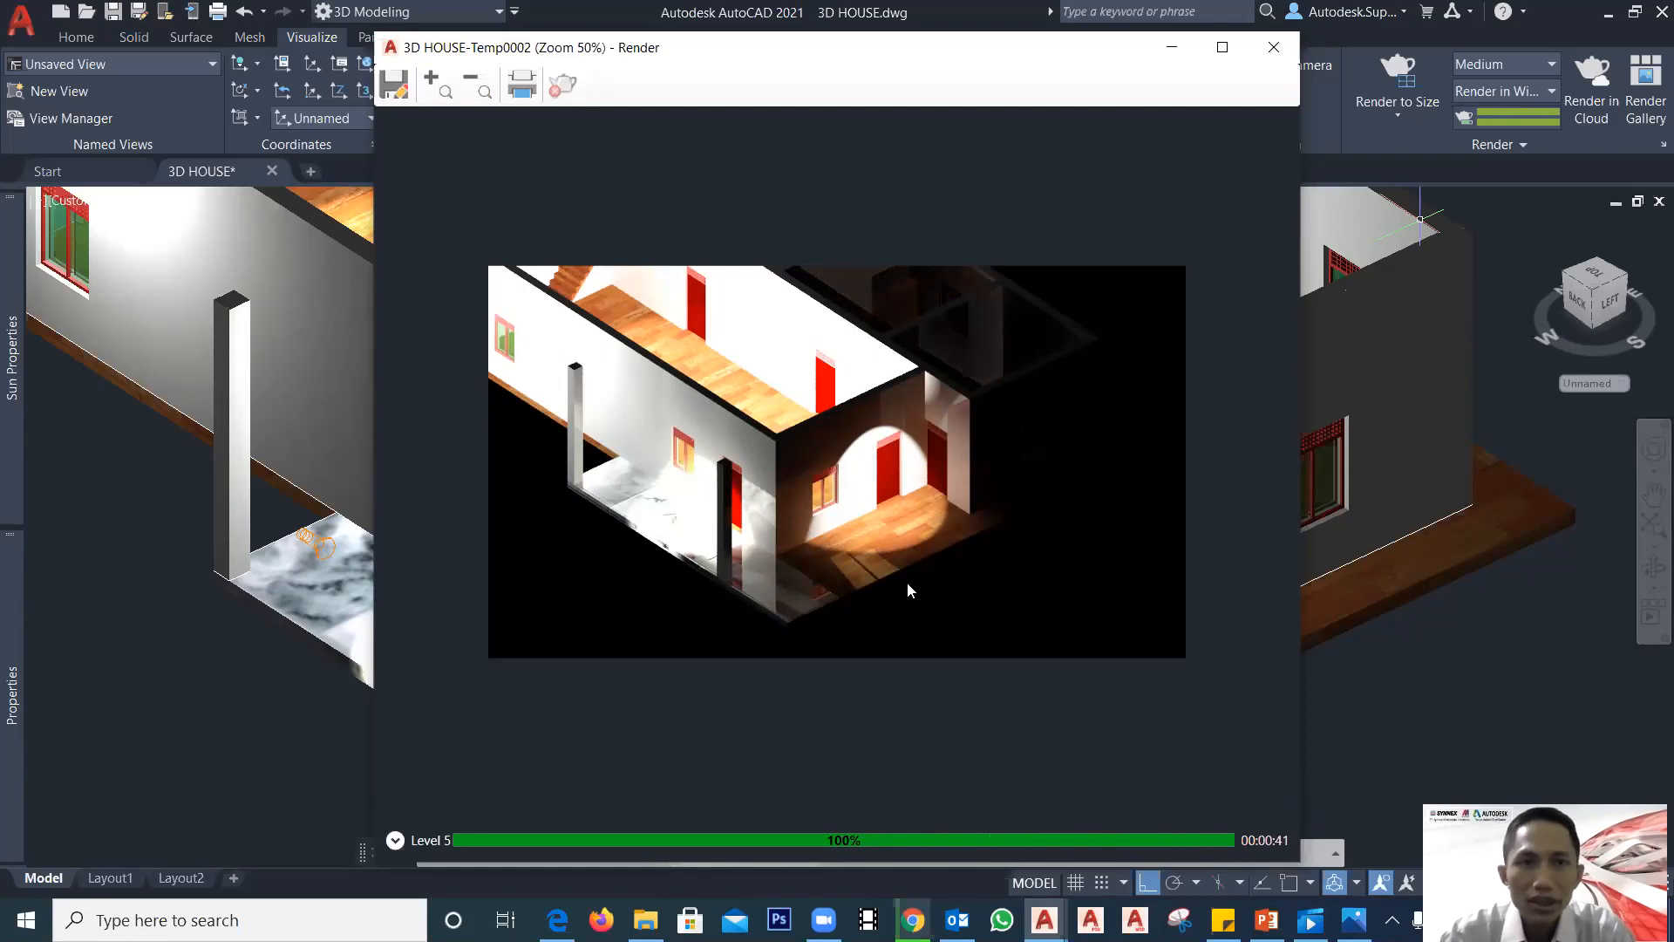
# Step: Save the render as the 32-bit PNG 3D HOUSE-Temp0002.png in the Documents folder, and dismiss the render window
pyautogui.click(394, 87)
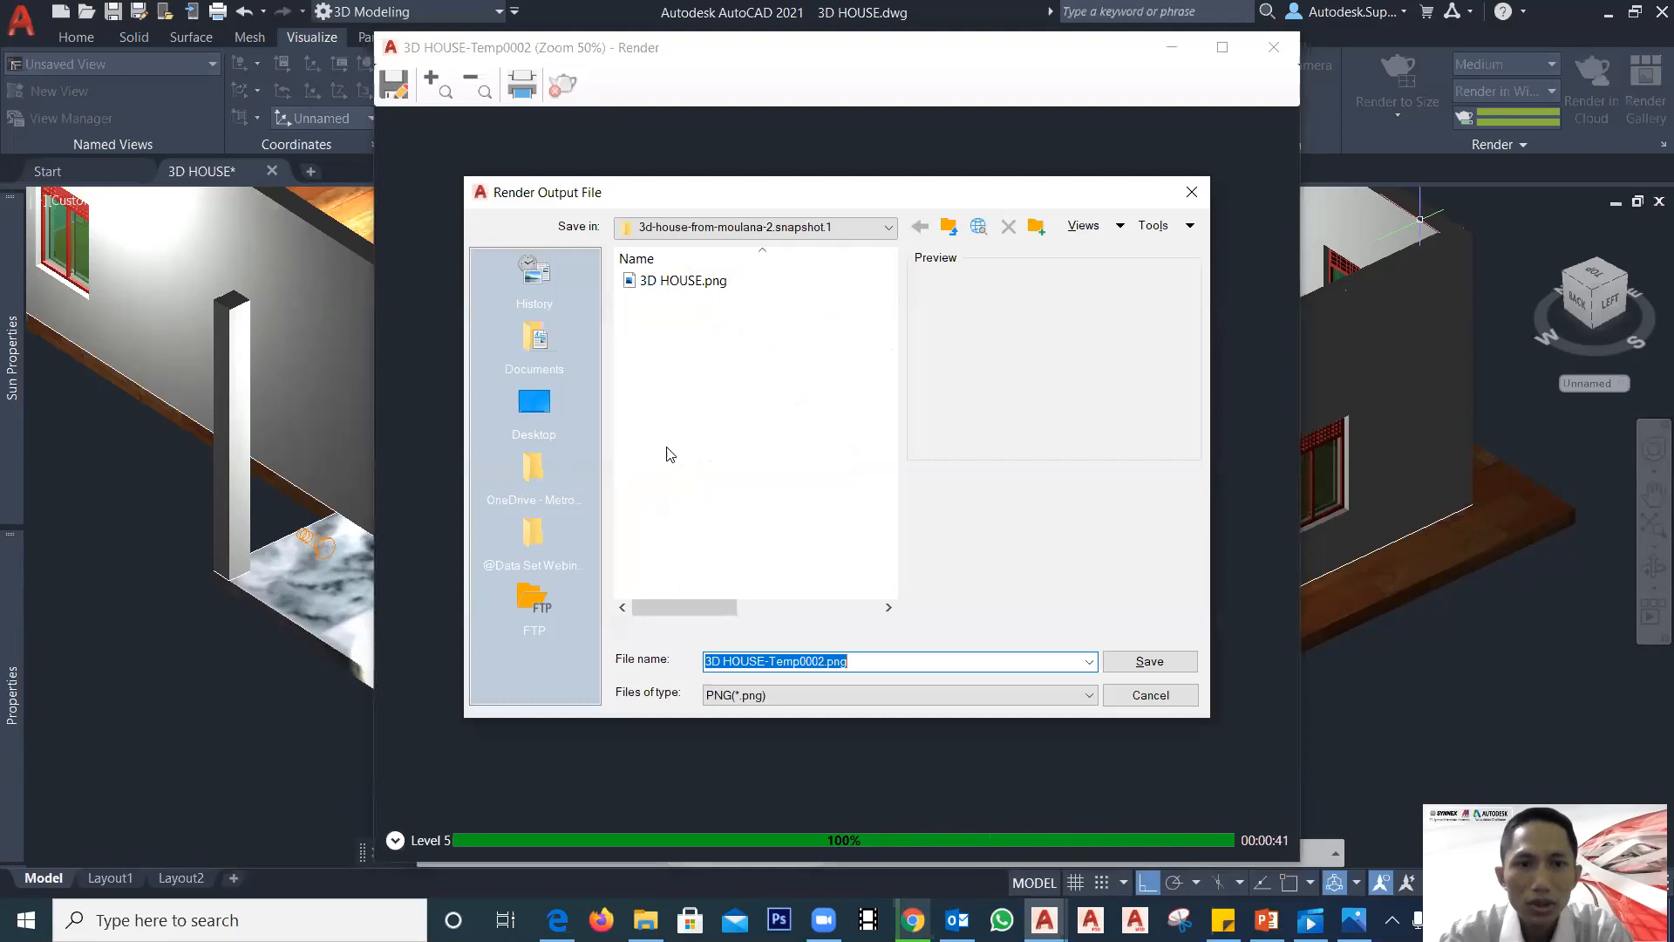
pyautogui.click(539, 350)
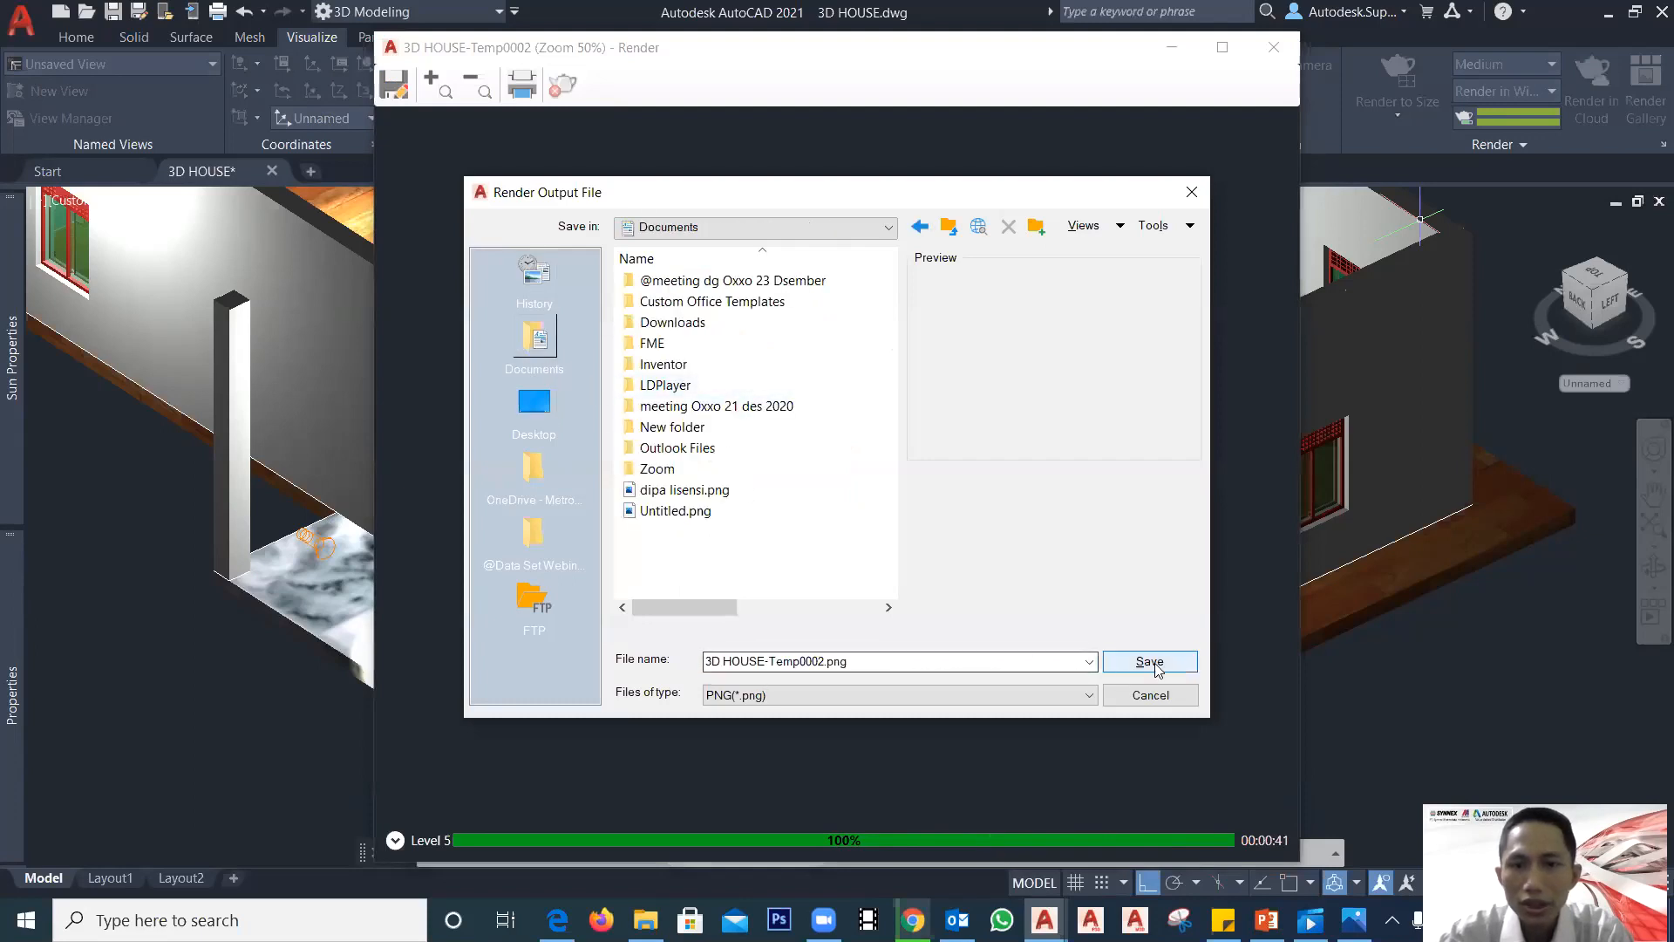
pyautogui.click(1107, 664)
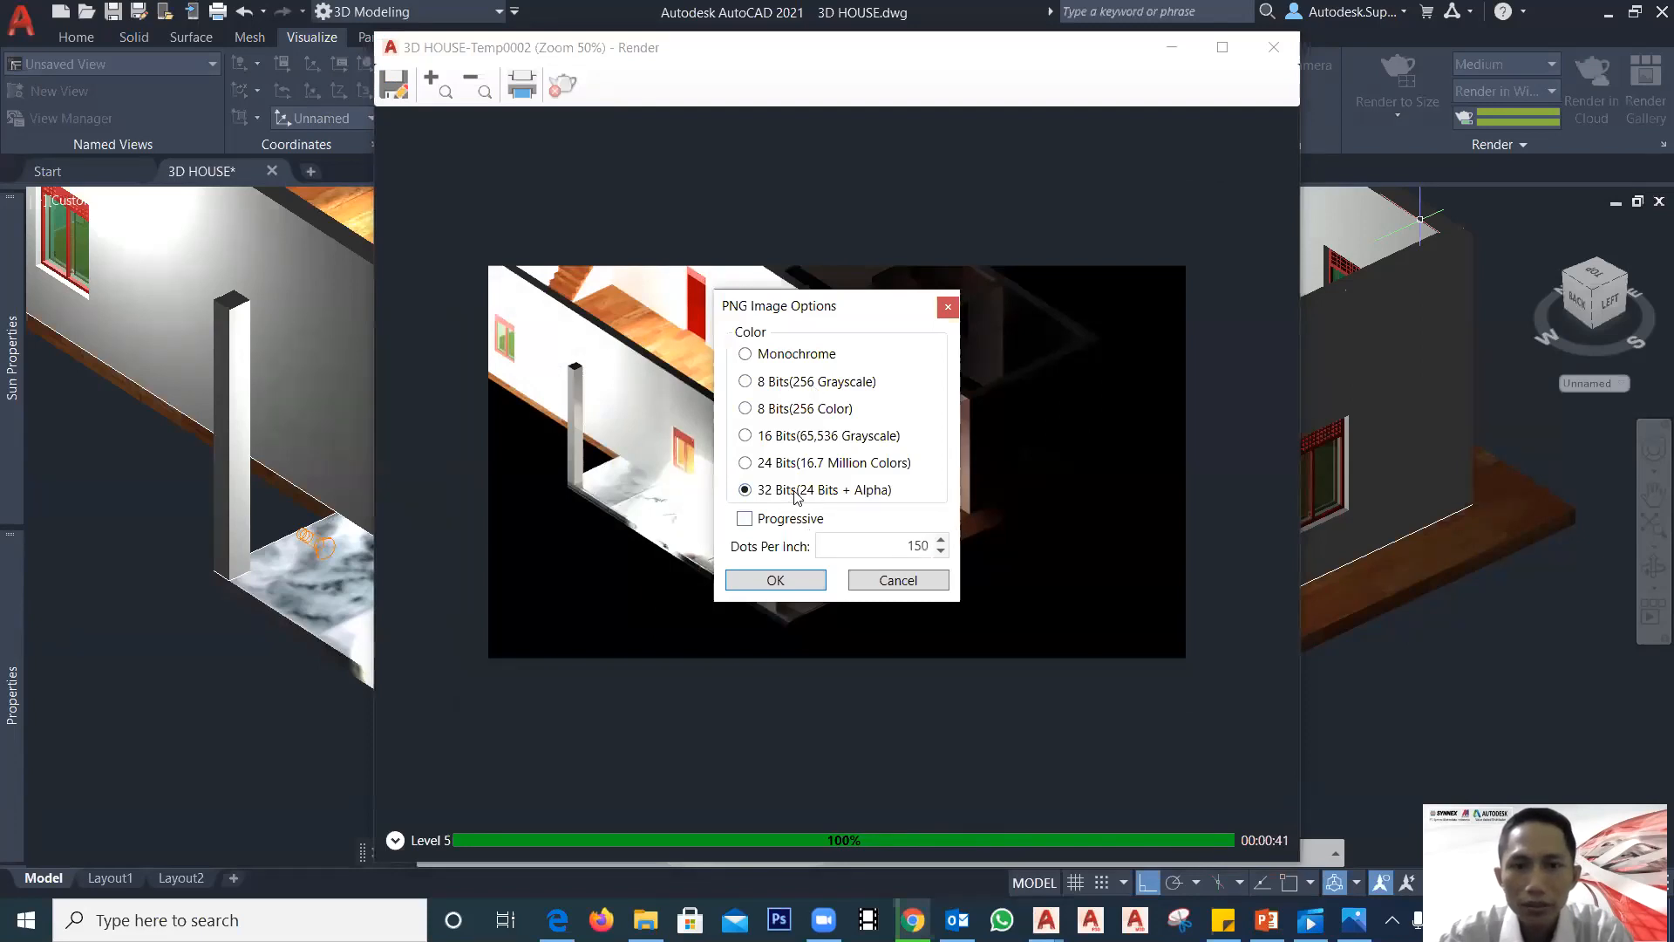
pyautogui.click(804, 582)
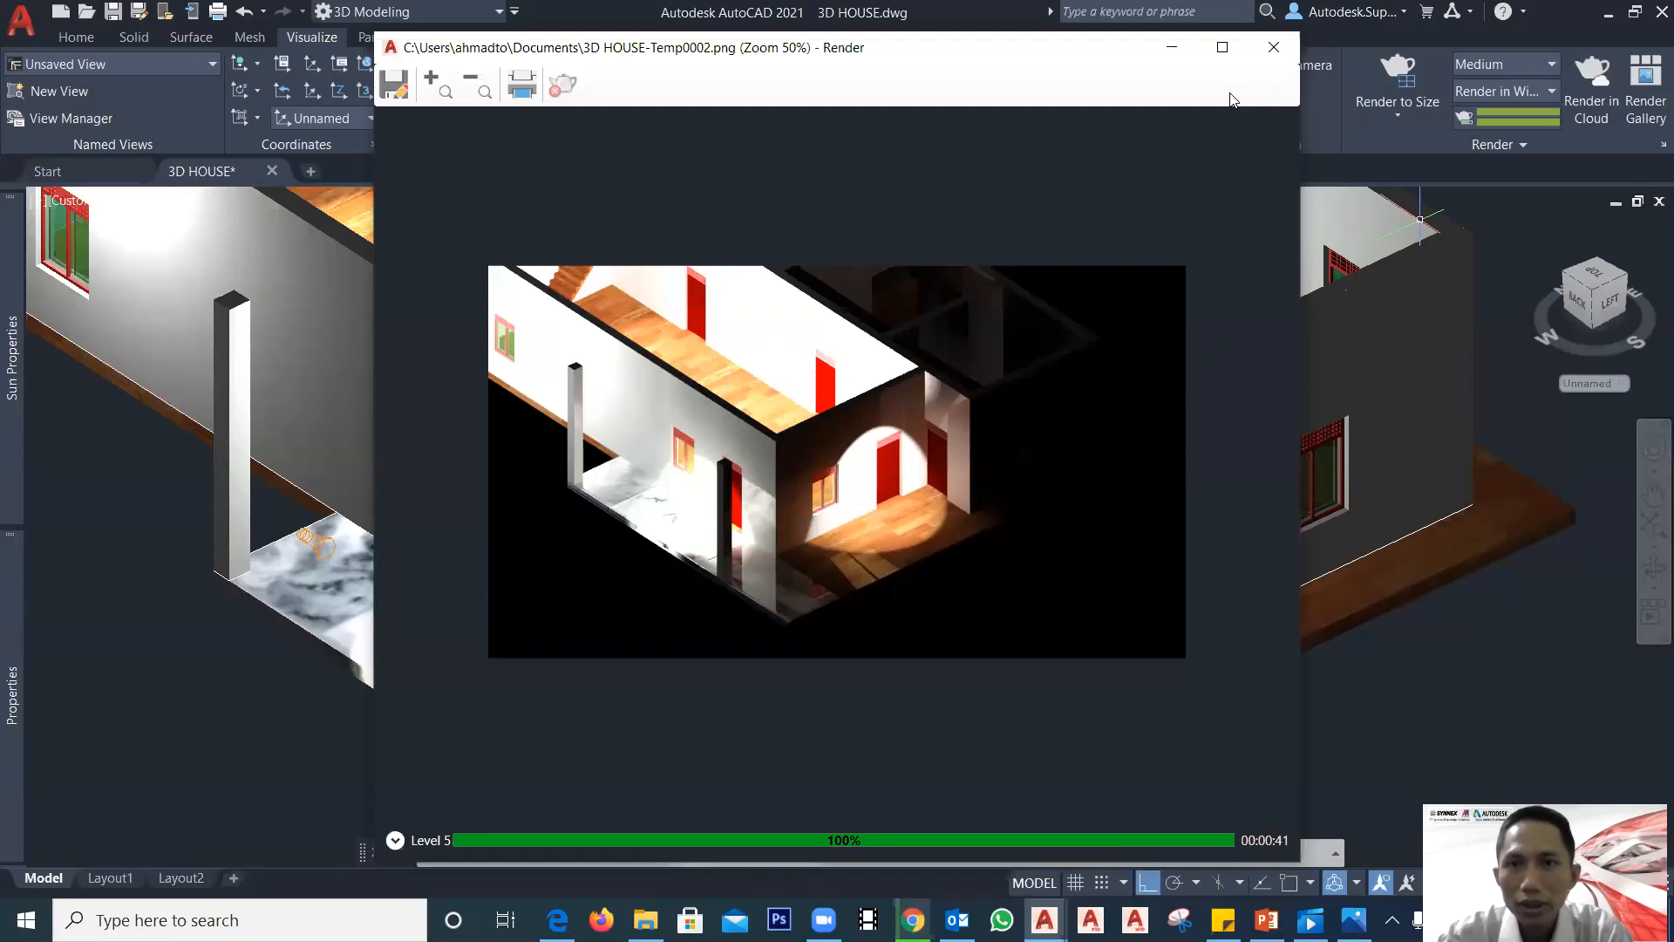
pyautogui.click(1613, 23)
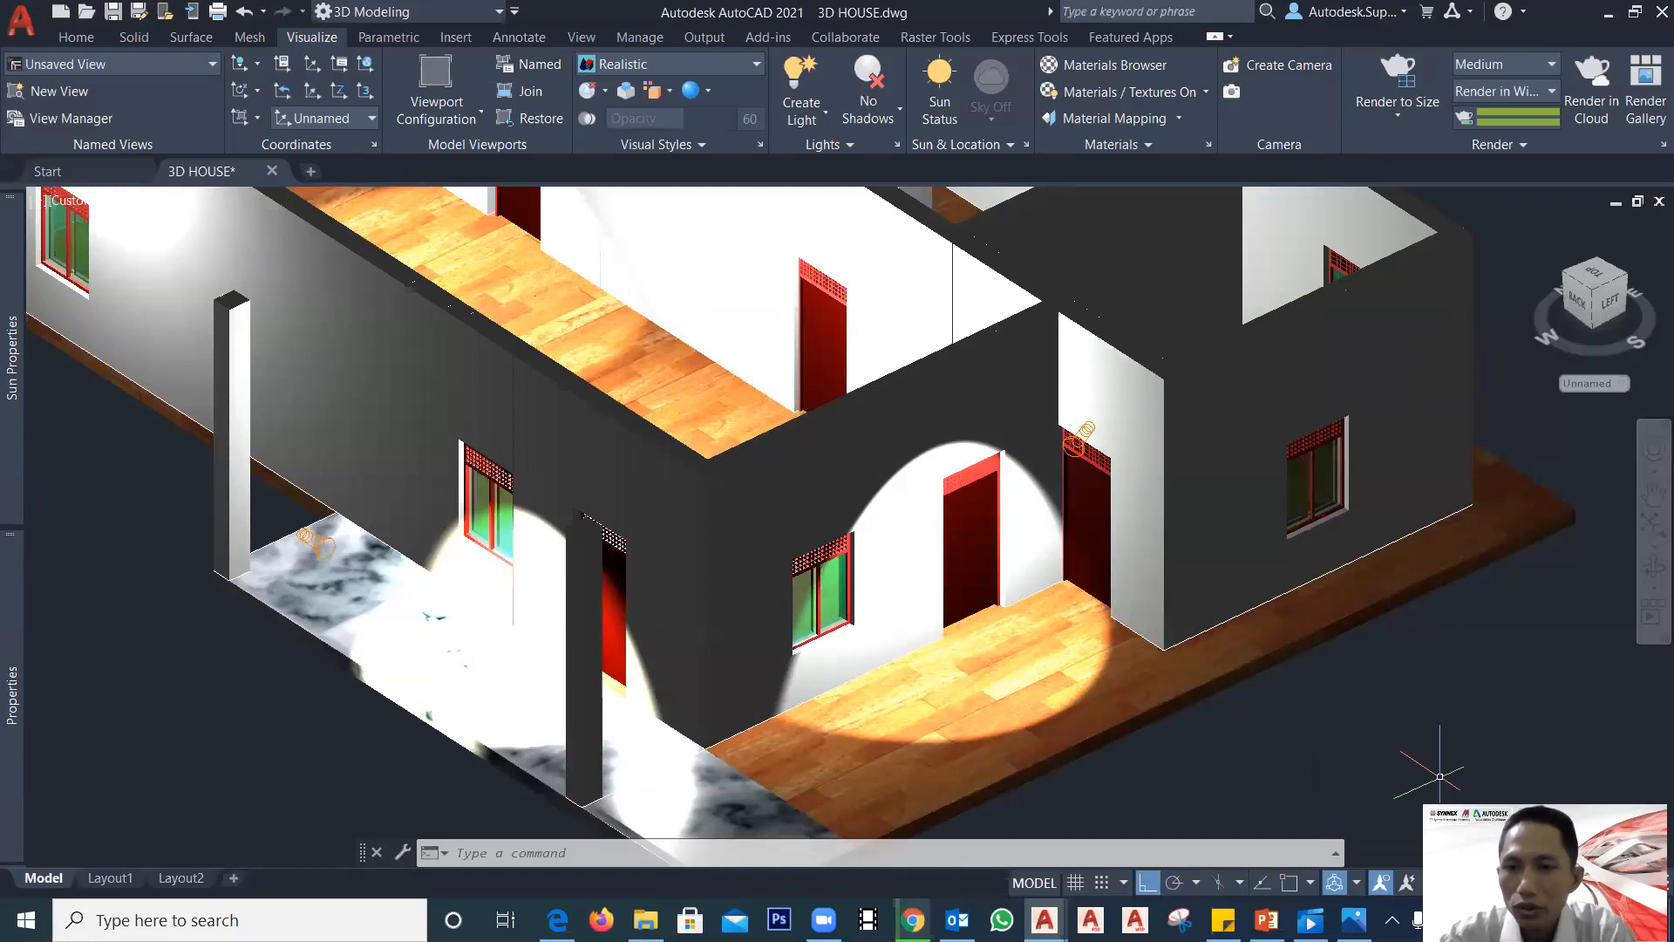
pyautogui.moveTo(1544, 916); pyautogui.dragTo(1484, 733)
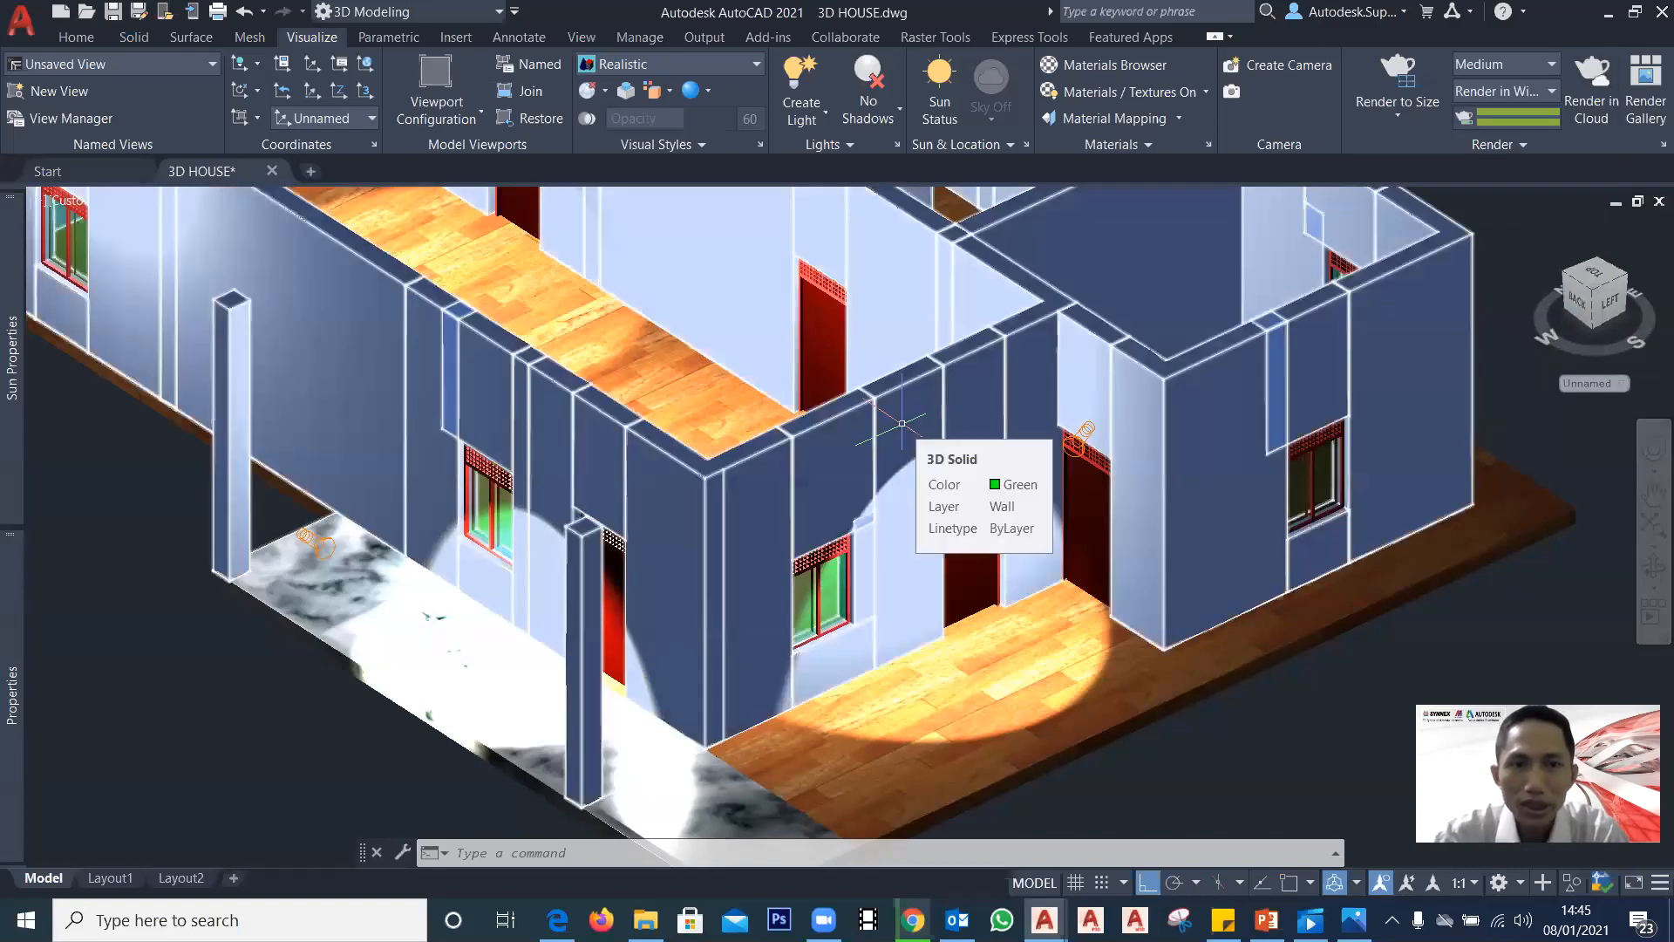
# Step: Save the 3D HOUSE drawing in preparation for rendering it in the cloud
pyautogui.click(1591, 89)
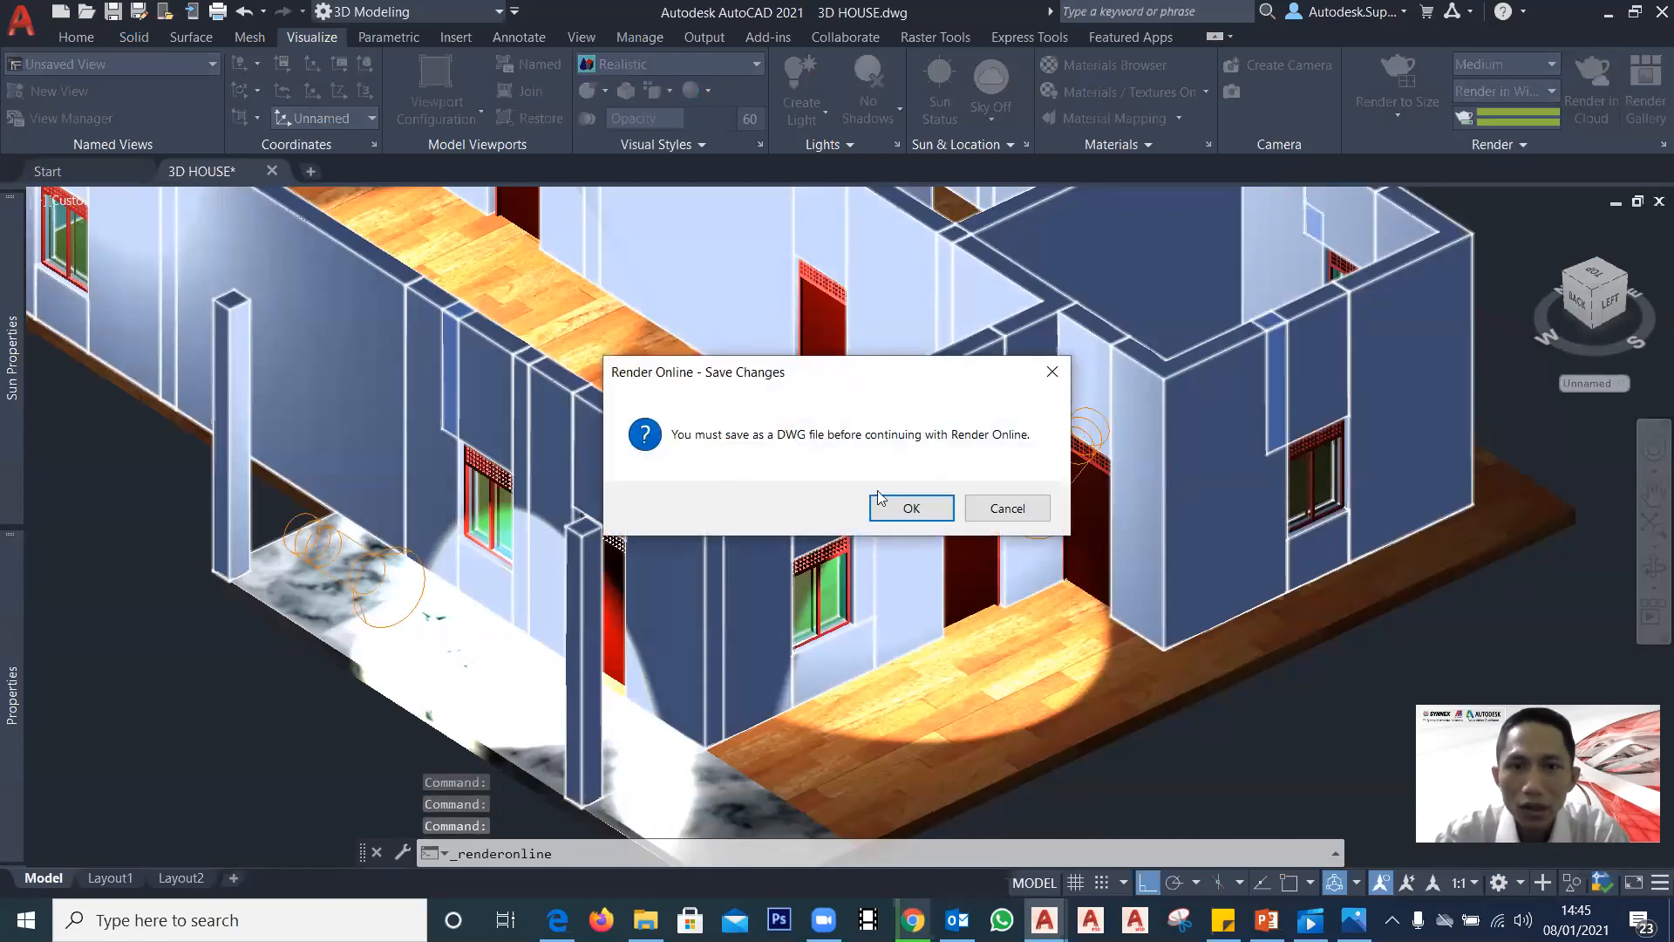
pyautogui.click(1050, 373)
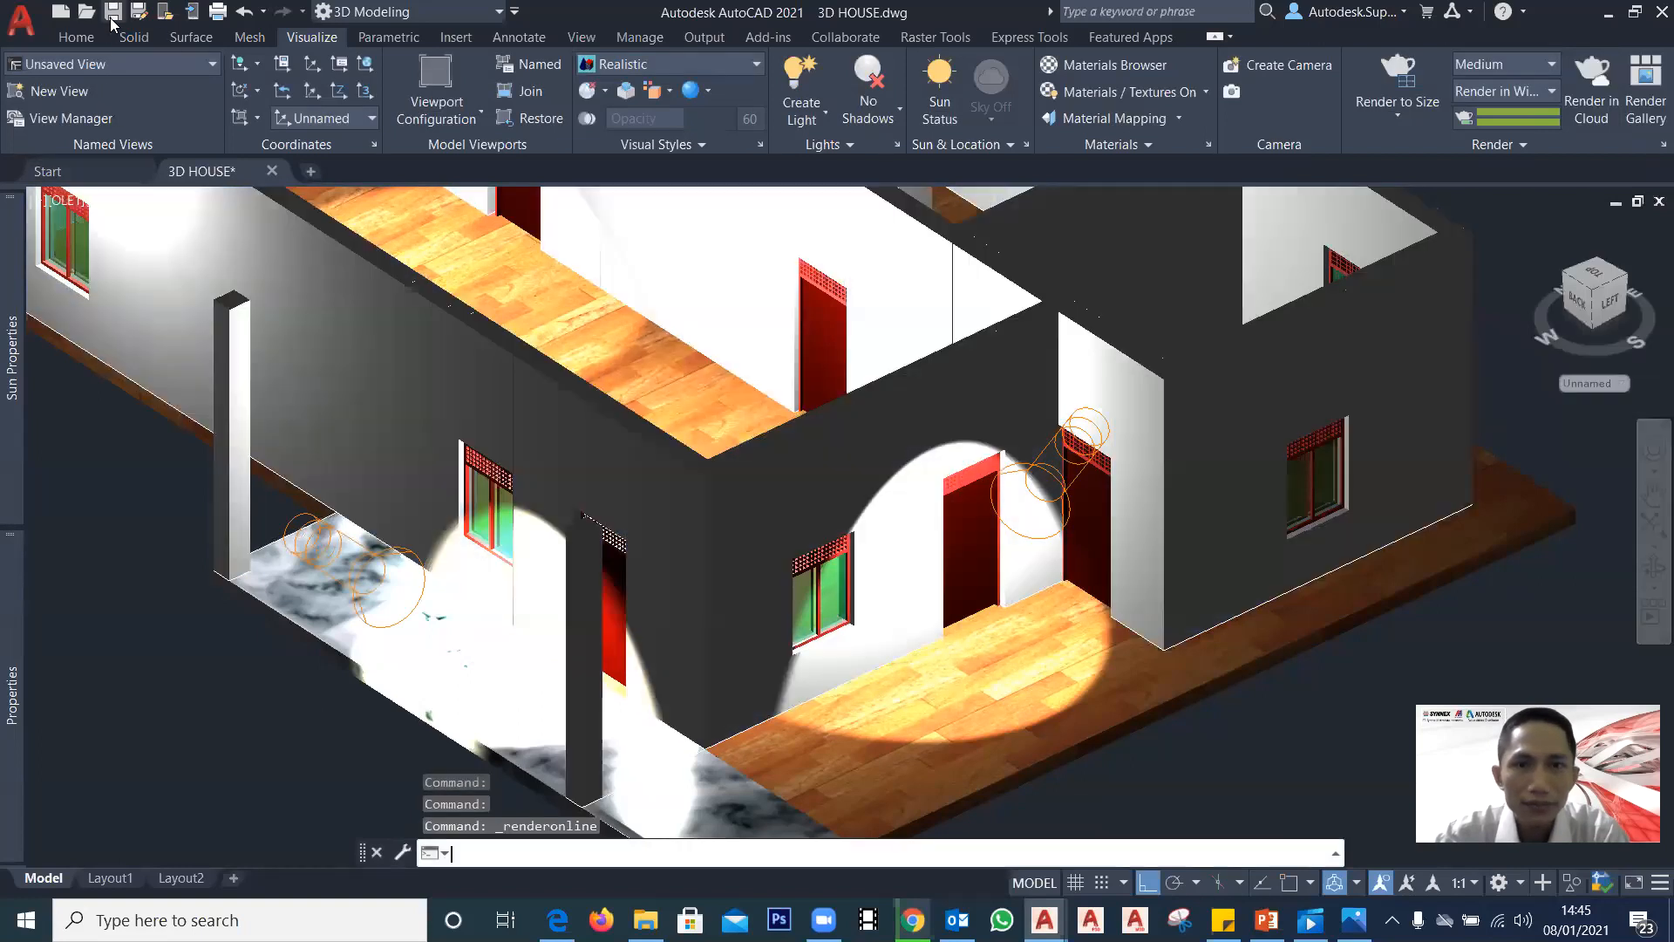
pyautogui.click(114, 12)
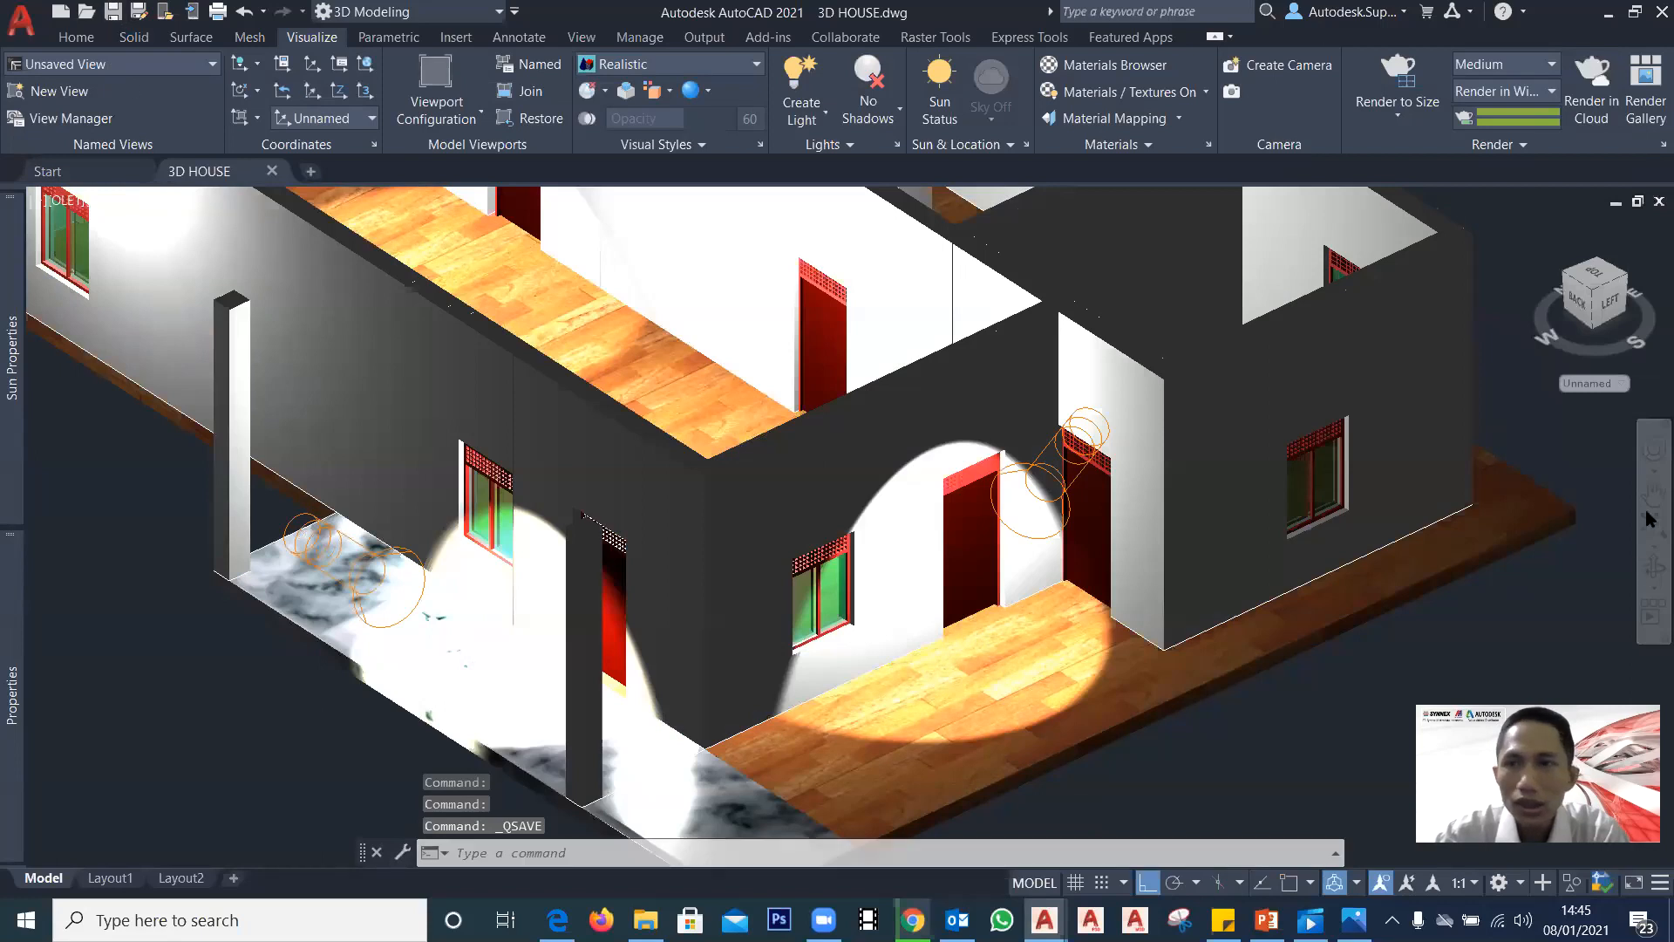
# Step: Start a cloud rendering of the current view with e-mail notification on completion
pyautogui.click(1597, 96)
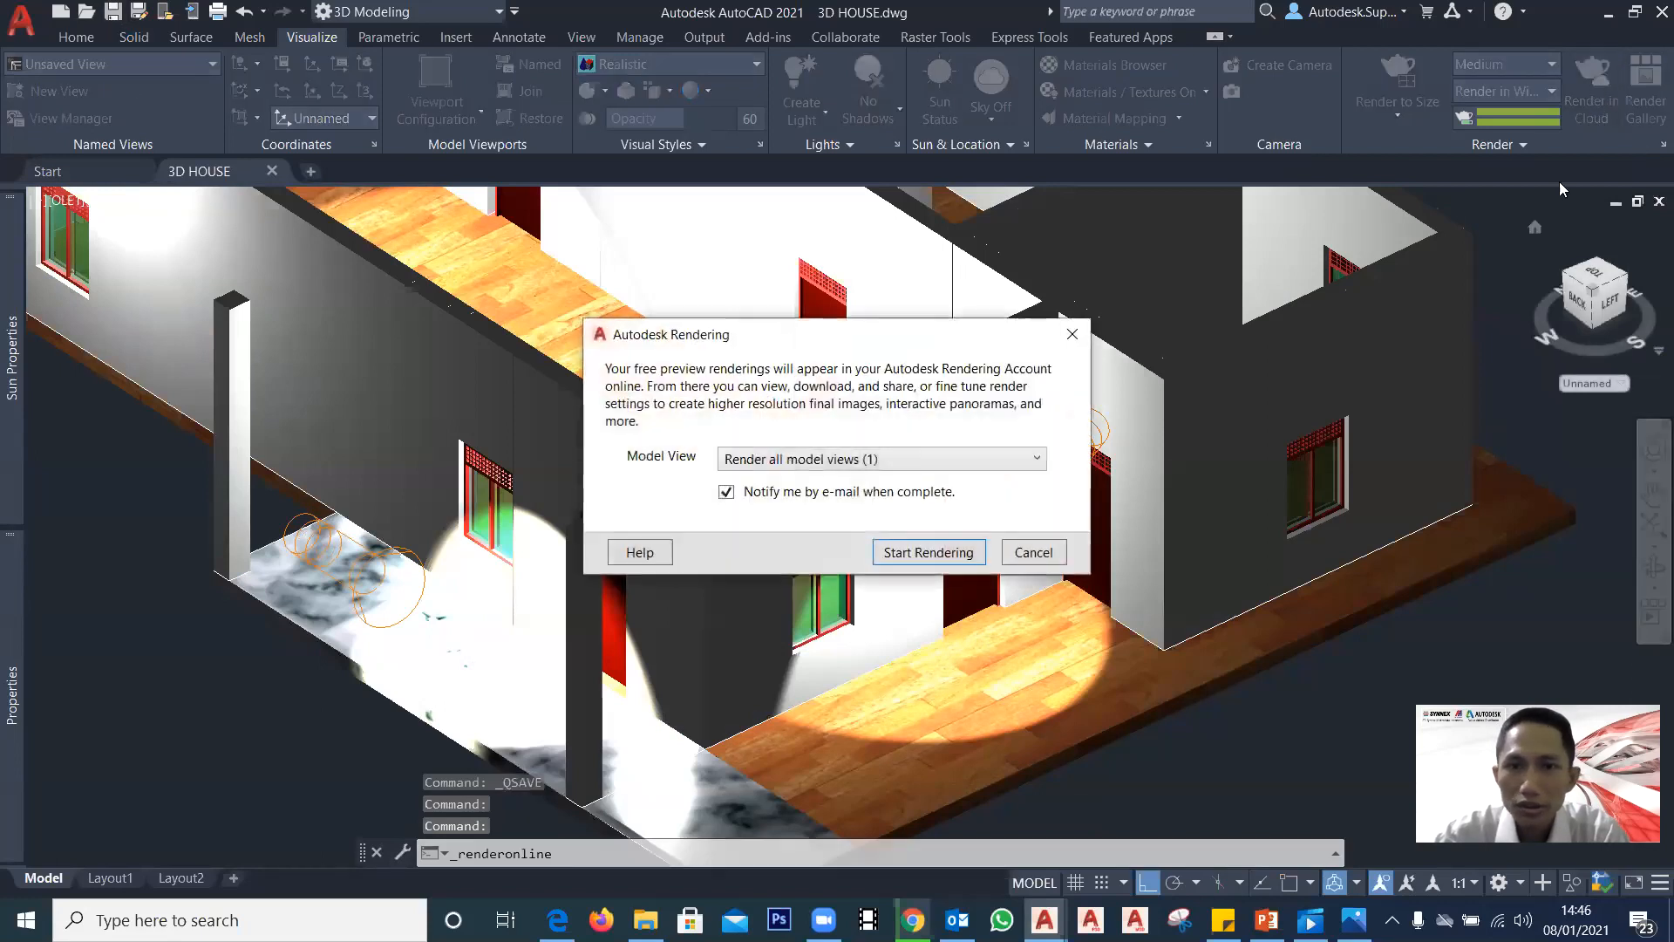
pyautogui.click(839, 460)
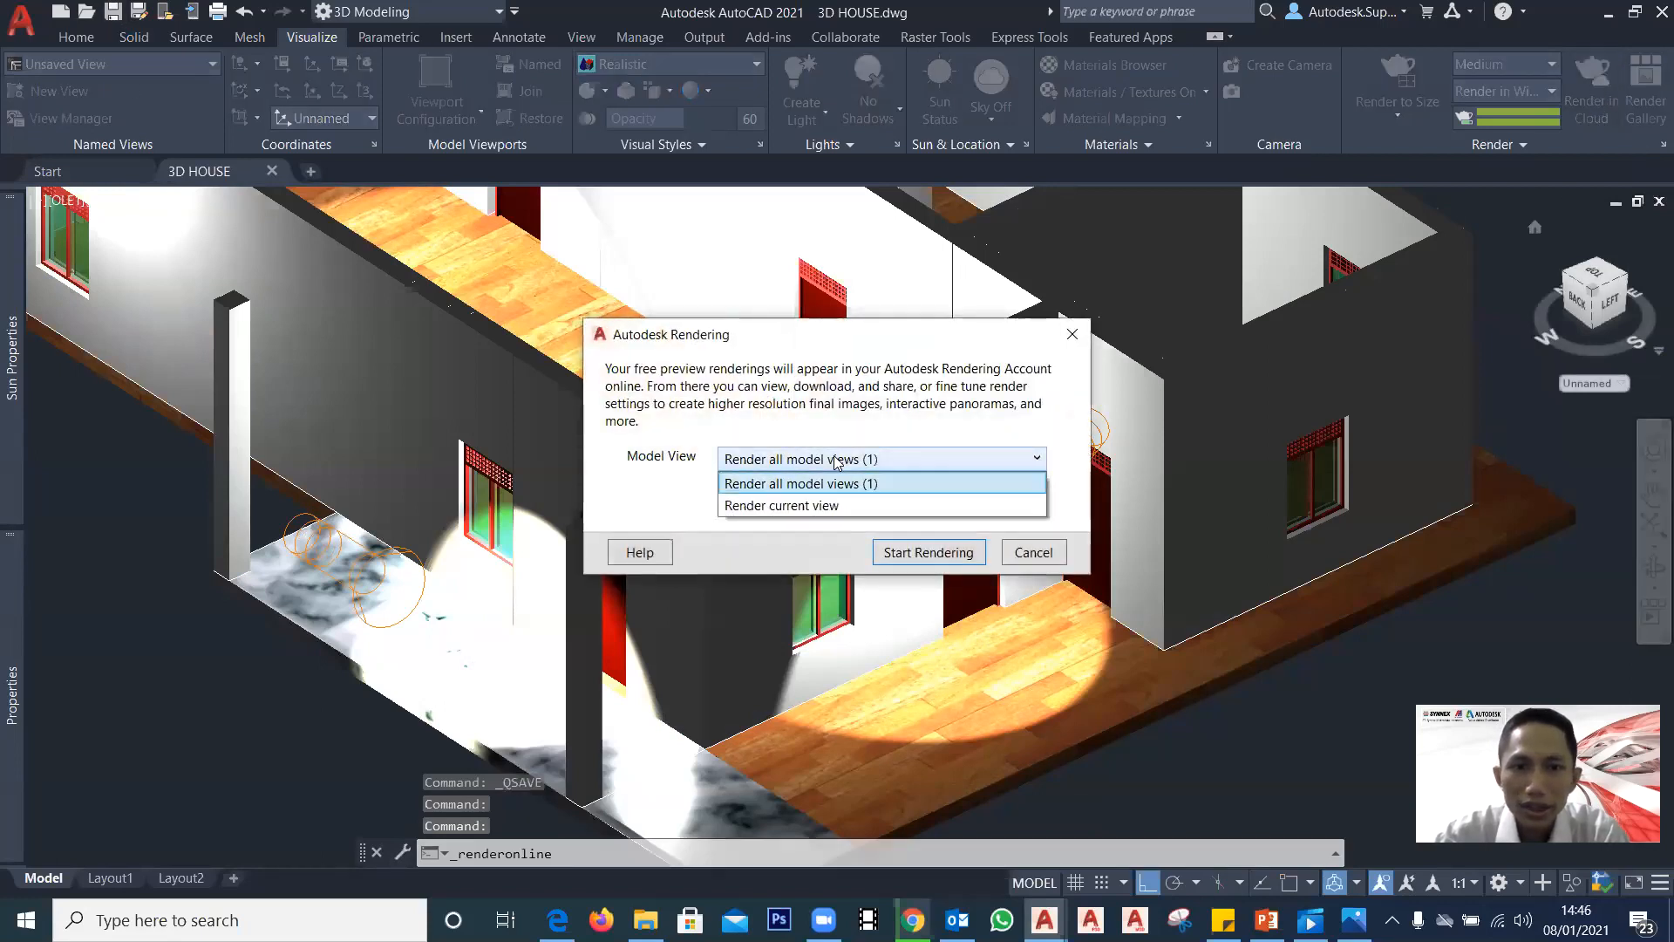
pyautogui.click(817, 506)
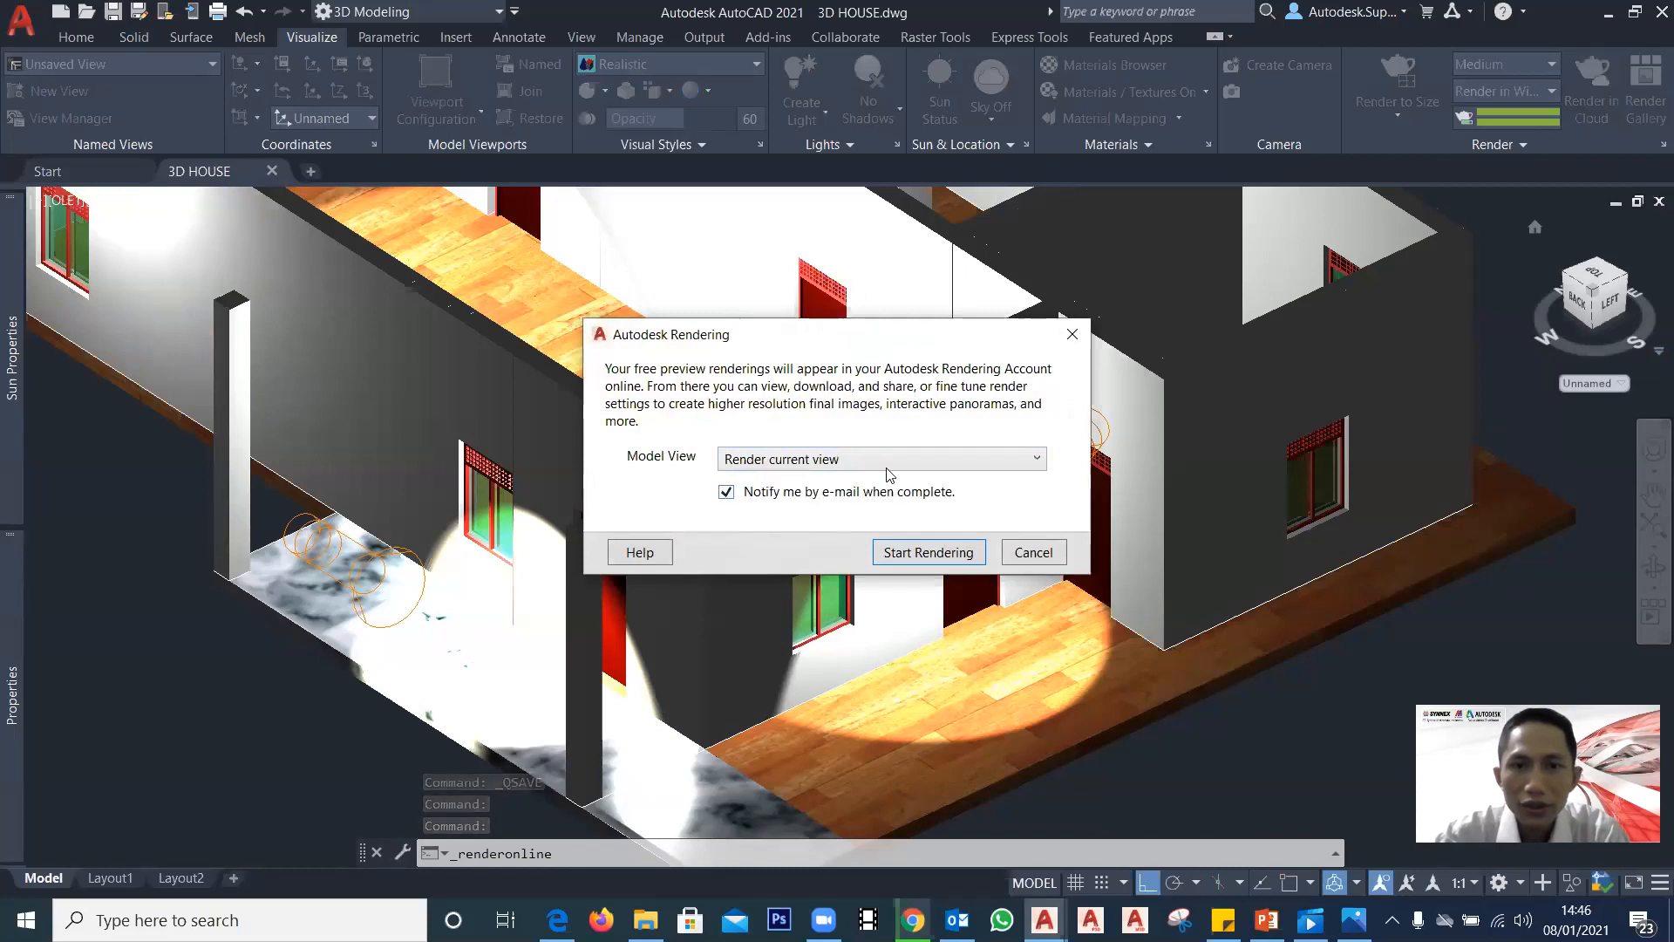
pyautogui.moveTo(1007, 324); pyautogui.dragTo(1087, 317)
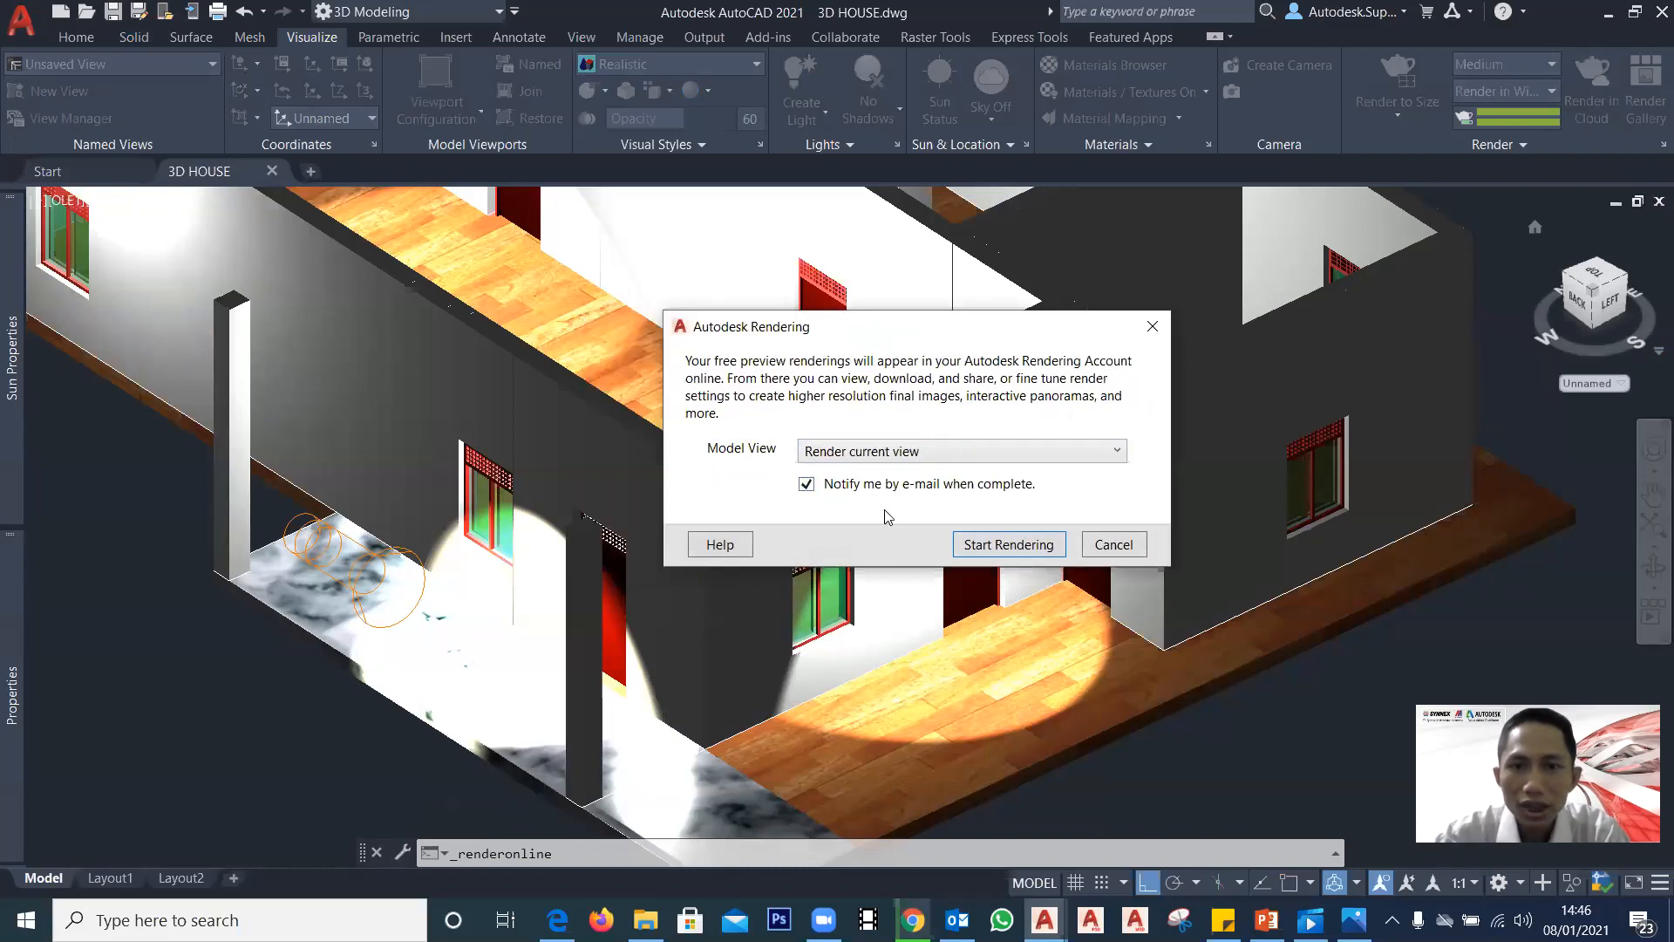
pyautogui.click(1001, 545)
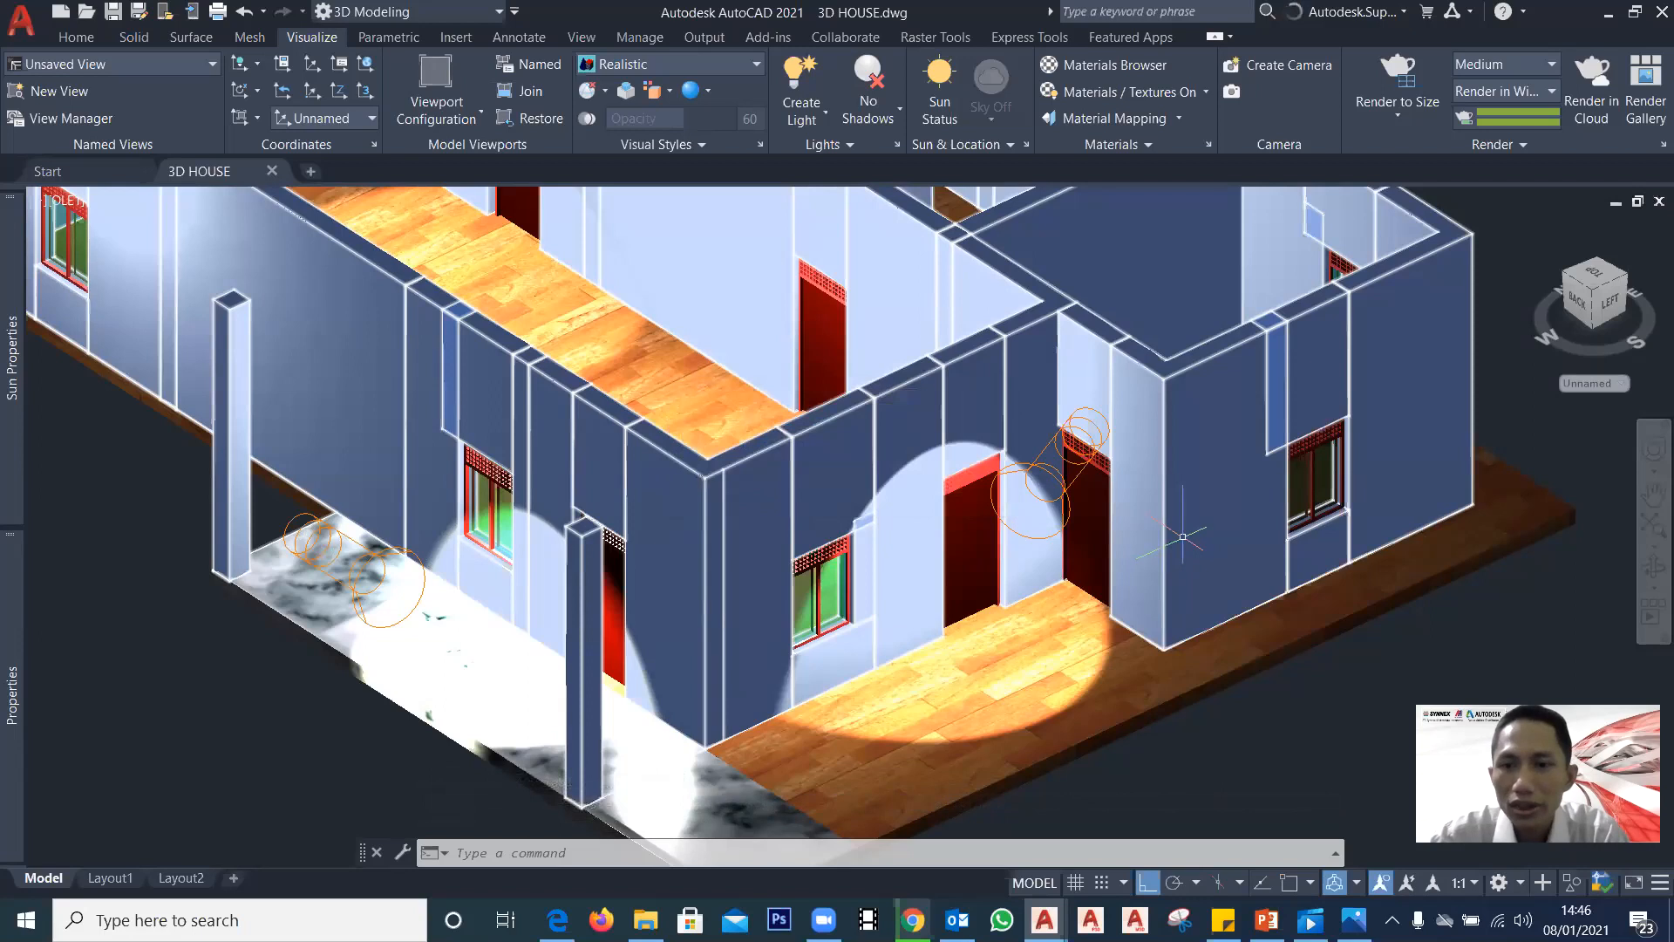
pyautogui.scroll(3, 1001, 516)
pyautogui.scroll(-5, 767, 558)
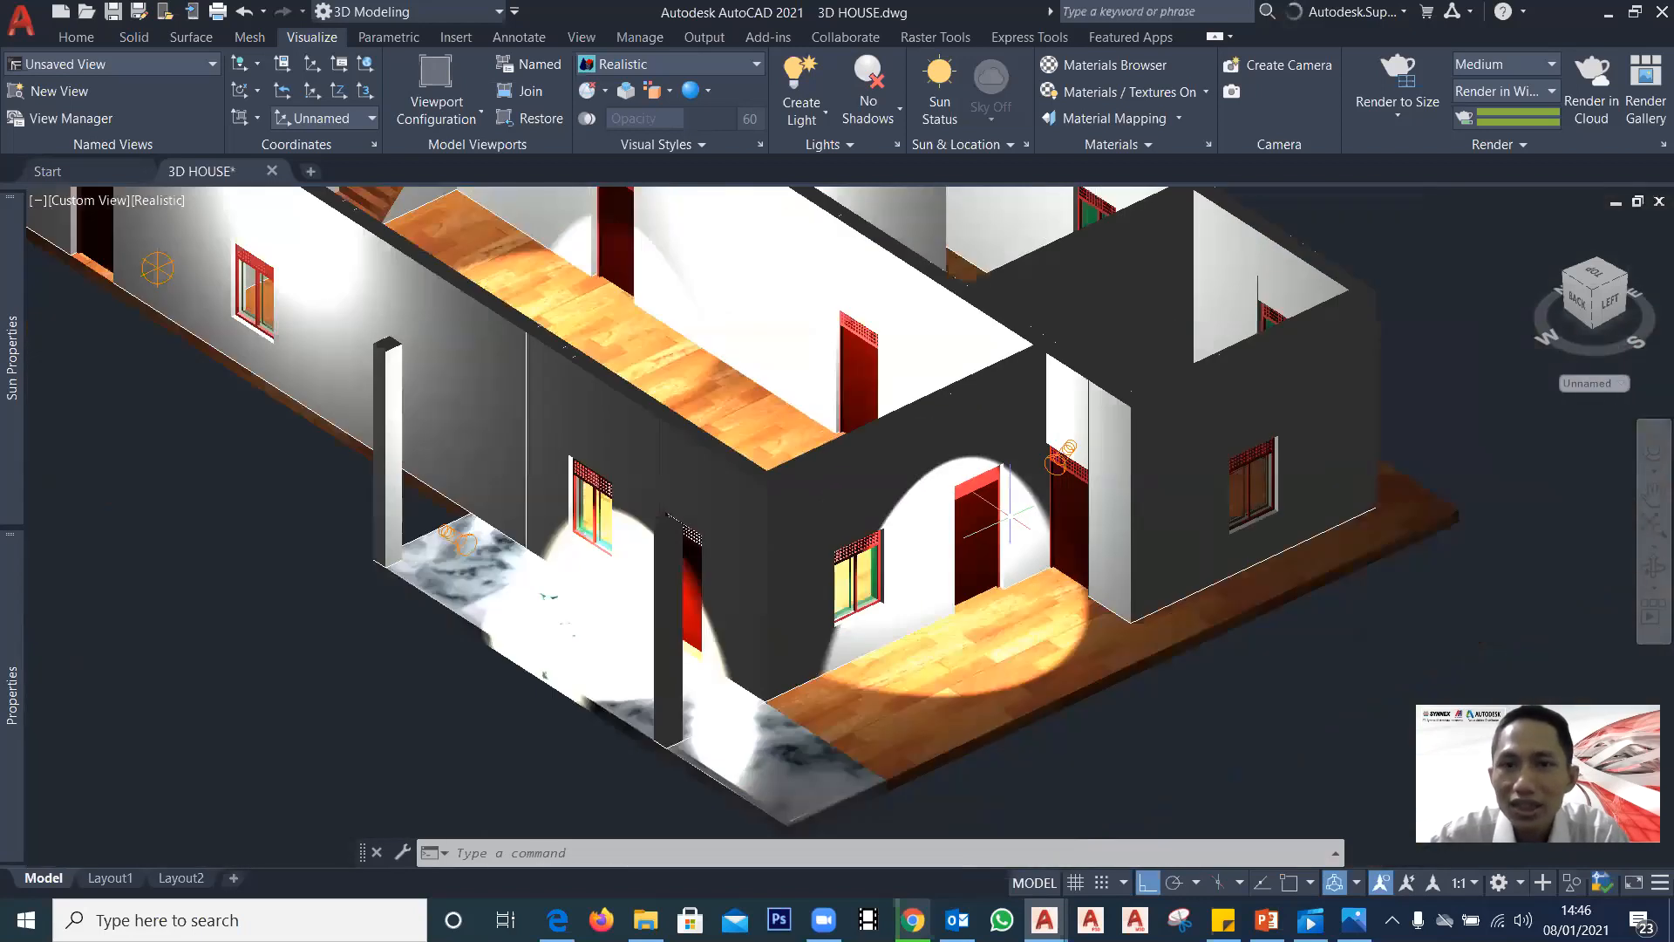
pyautogui.scroll(3, 798, 506)
pyautogui.moveTo(897, 517); pyautogui.dragTo(921, 551, button='middle')
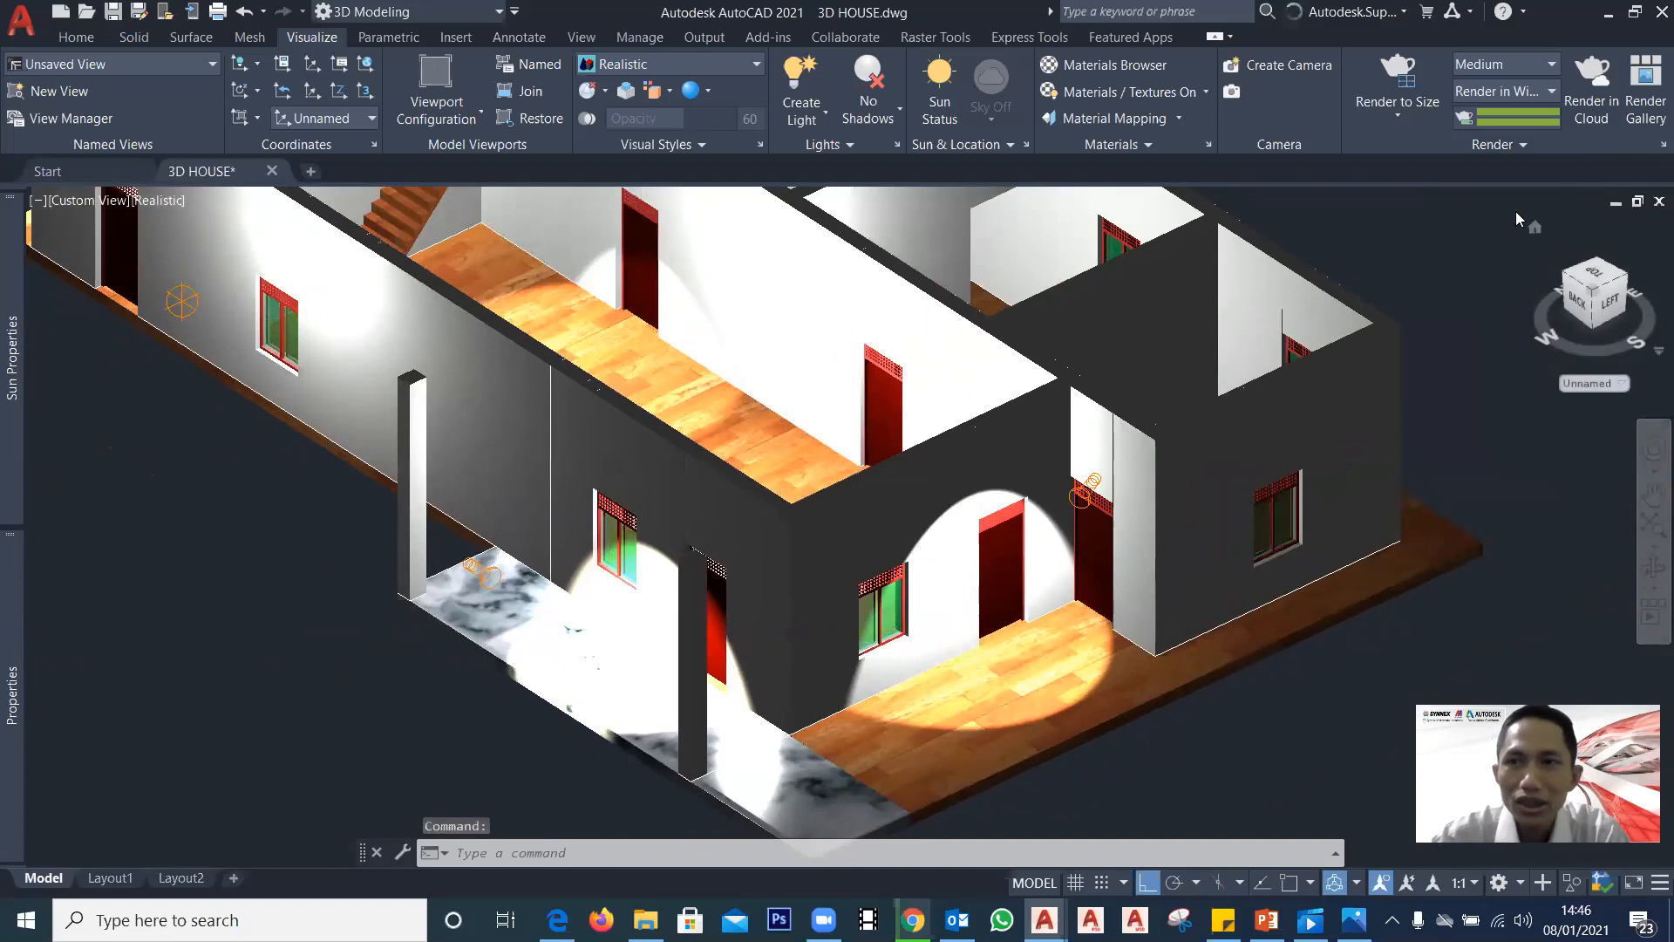
pyautogui.moveTo(1195, 379); pyautogui.dragTo(1149, 402, button='middle')
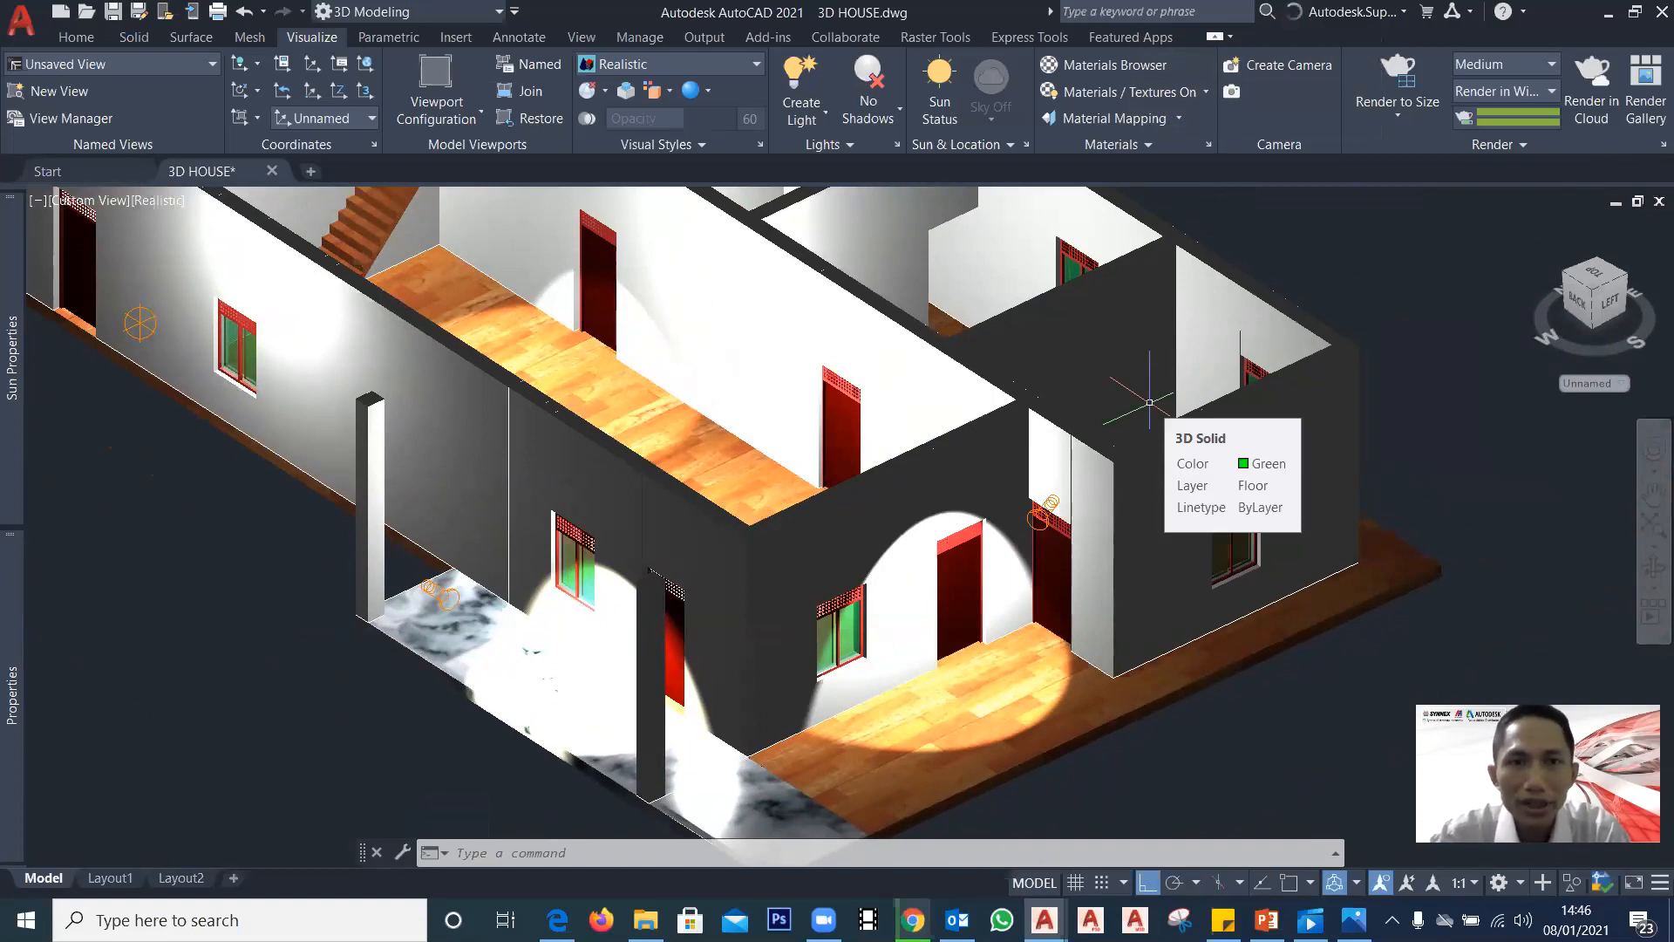
pyautogui.click(1150, 402)
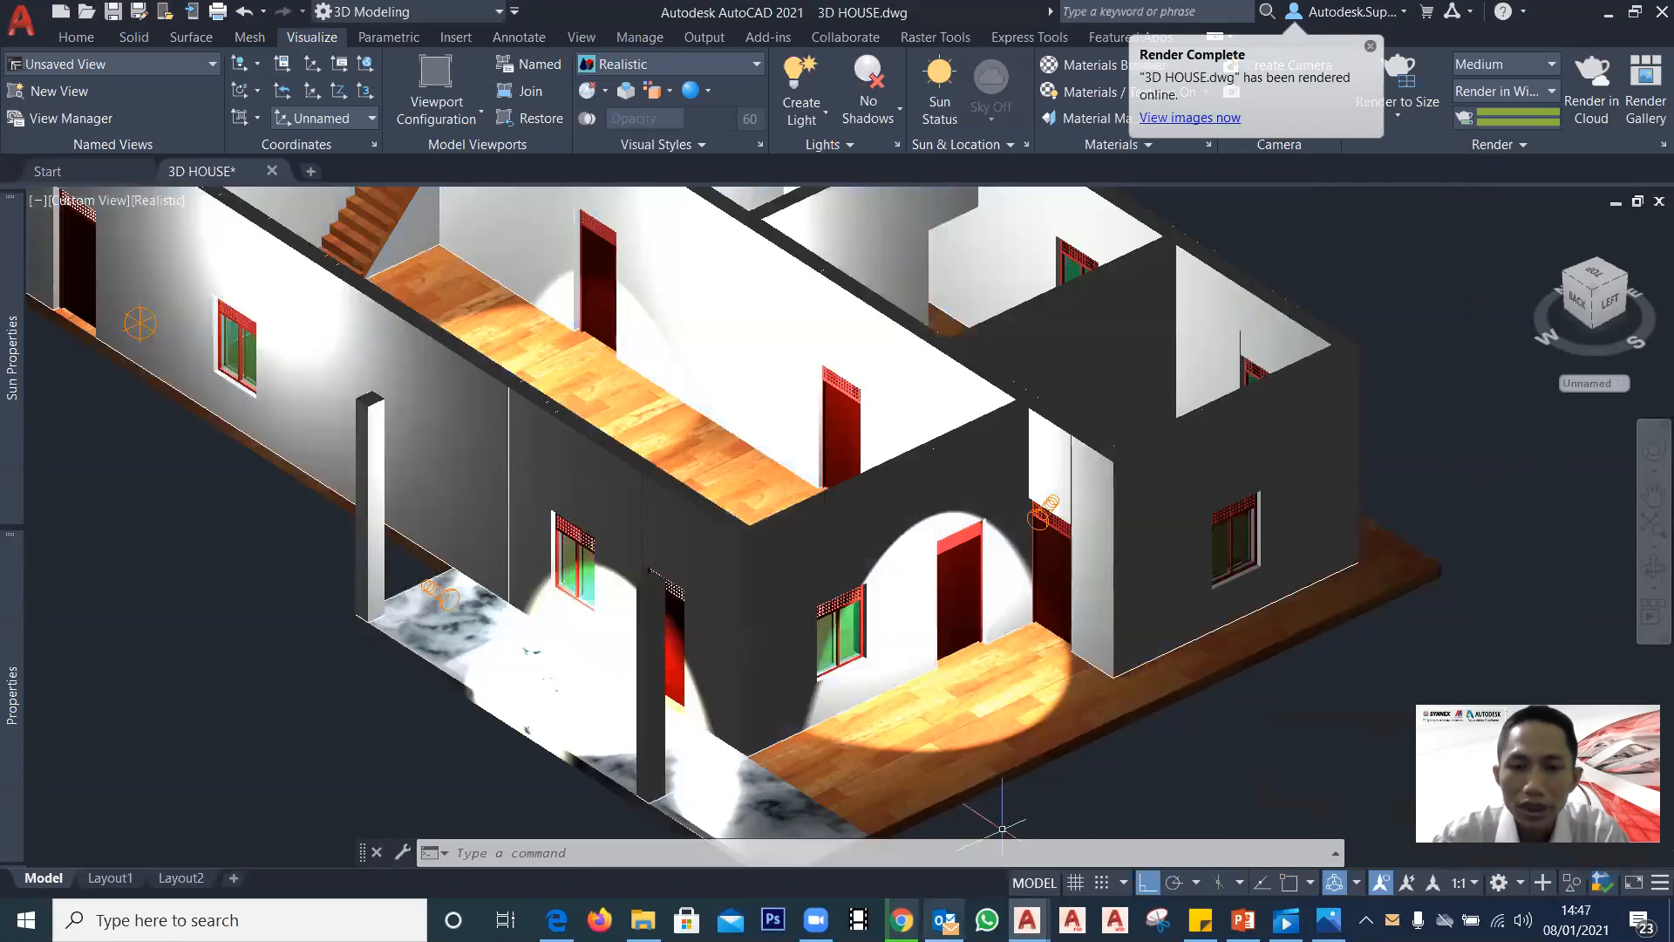
# Step: Switch to Chrome and show the Autodesk Rendering page with My Renderings in a maximized window
pyautogui.moveTo(902, 920)
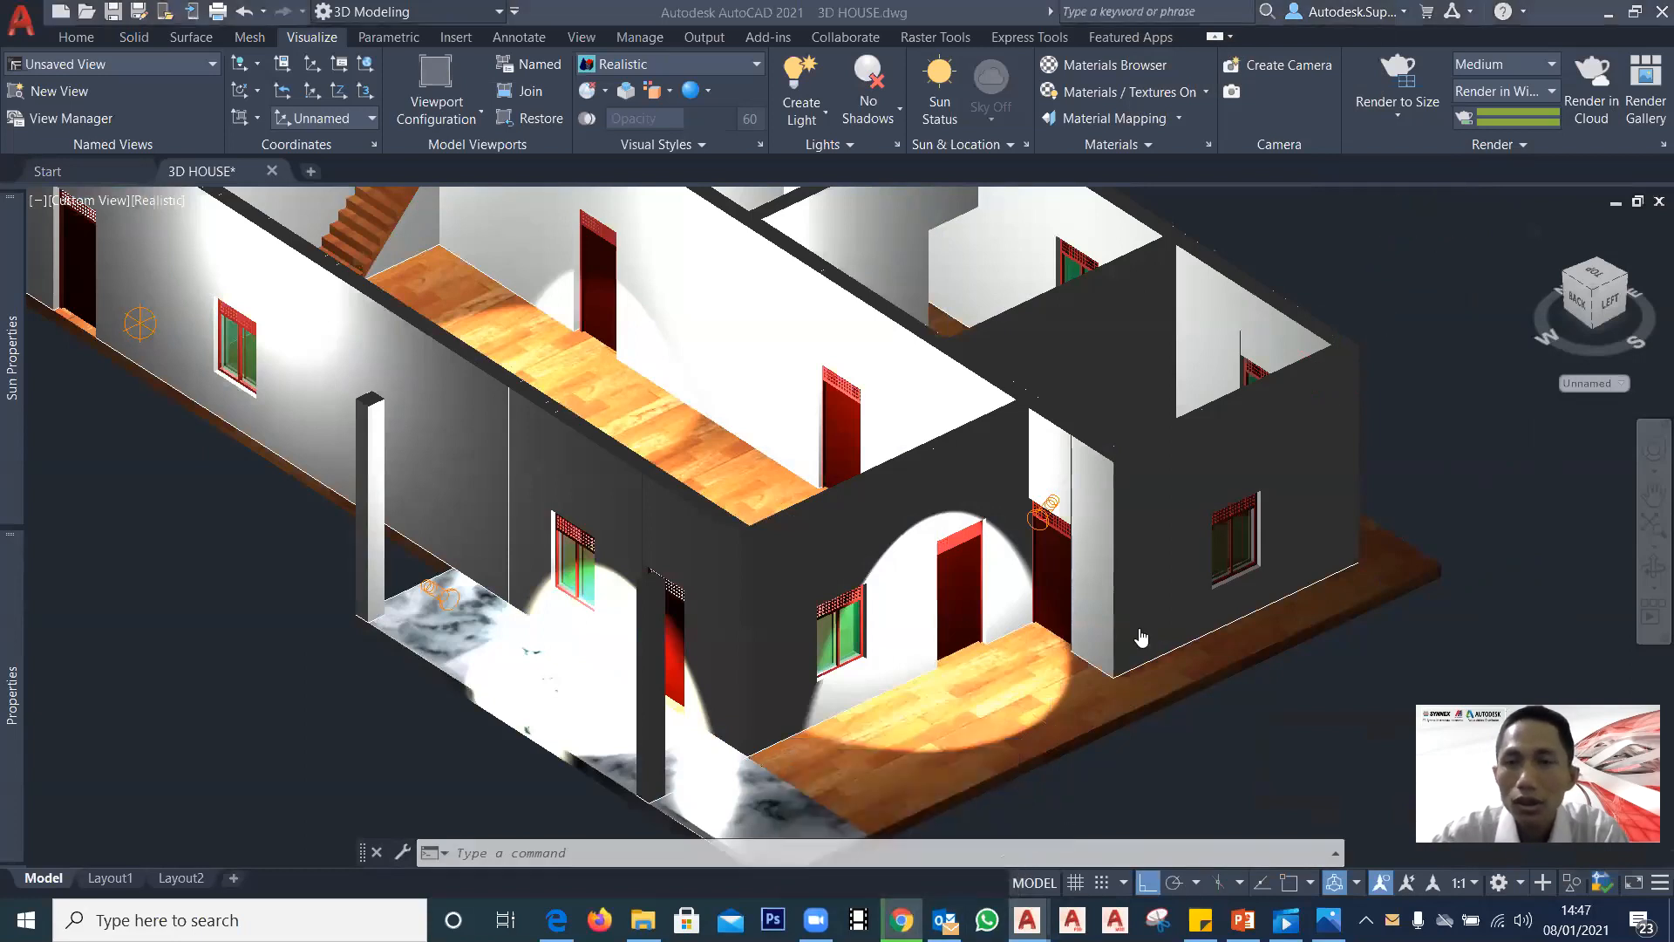
pyautogui.hotkey('alt', 'Tab')
pyautogui.moveTo(1514, 19); pyautogui.dragTo(1511, 272)
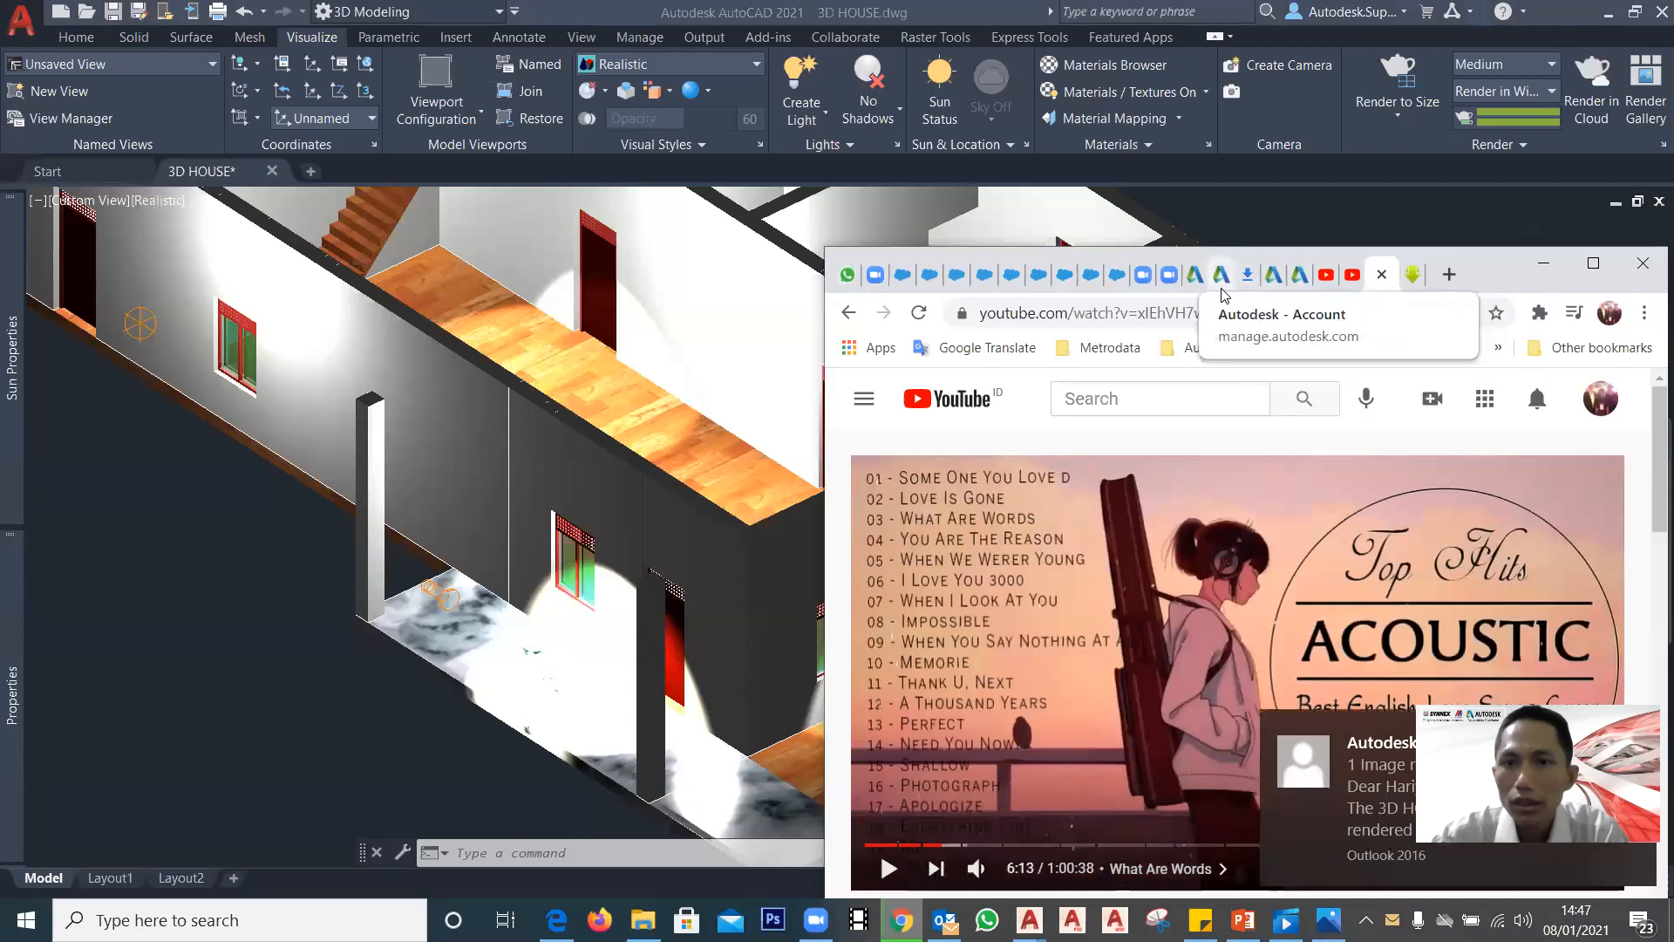
pyautogui.click(1196, 275)
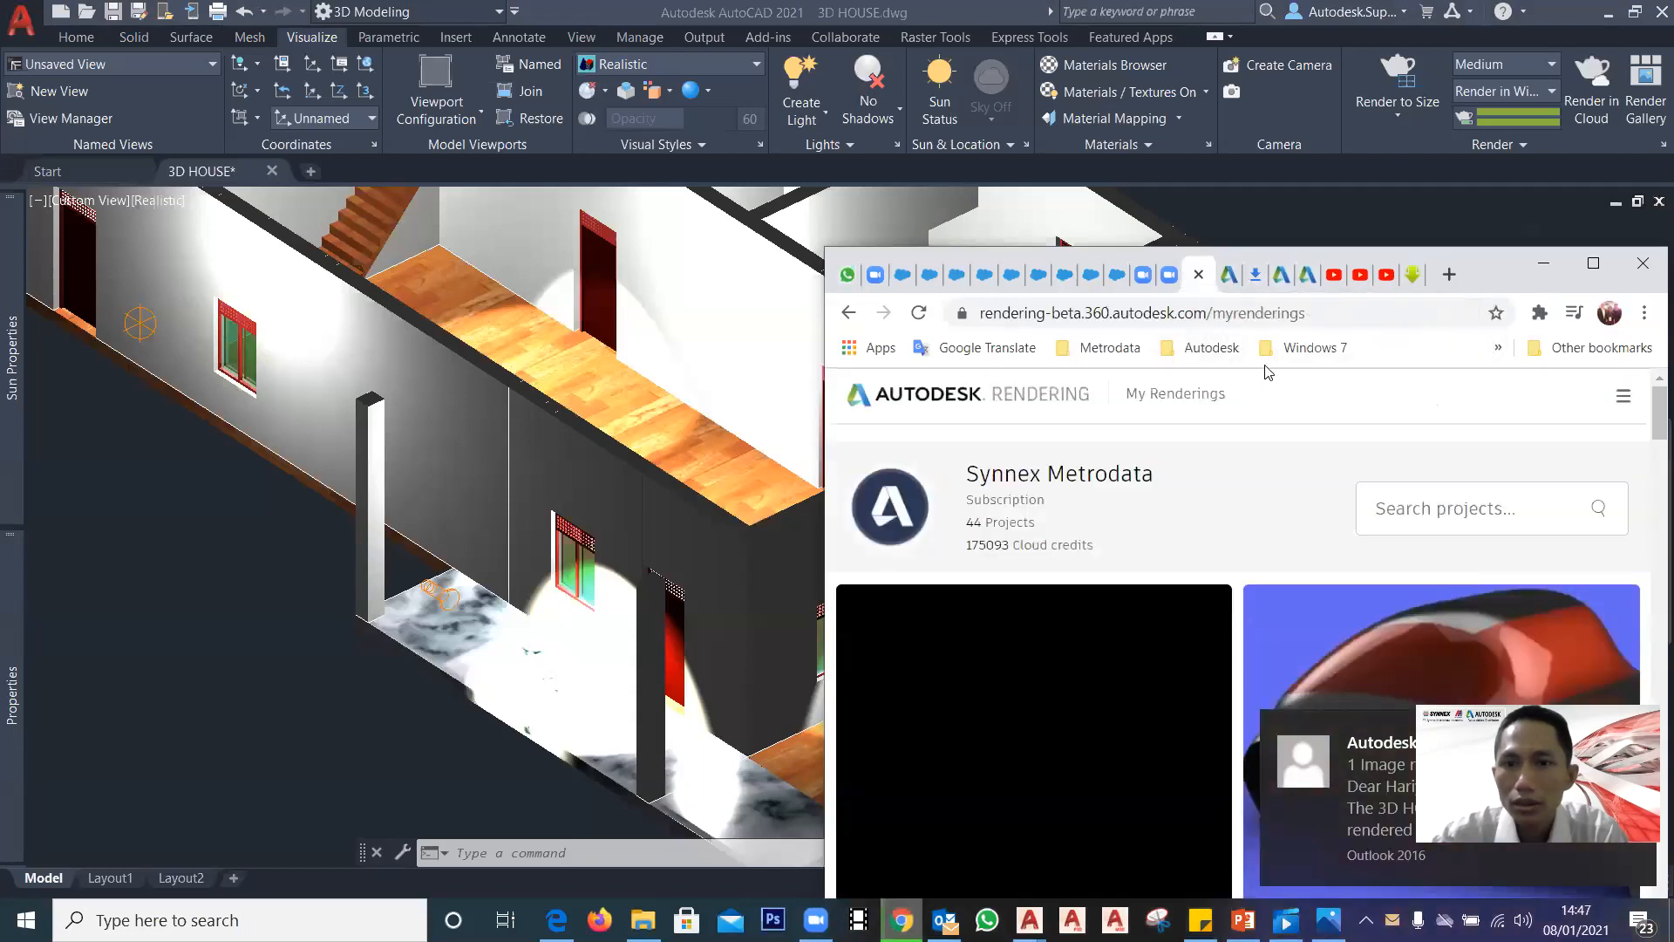
pyautogui.click(1593, 263)
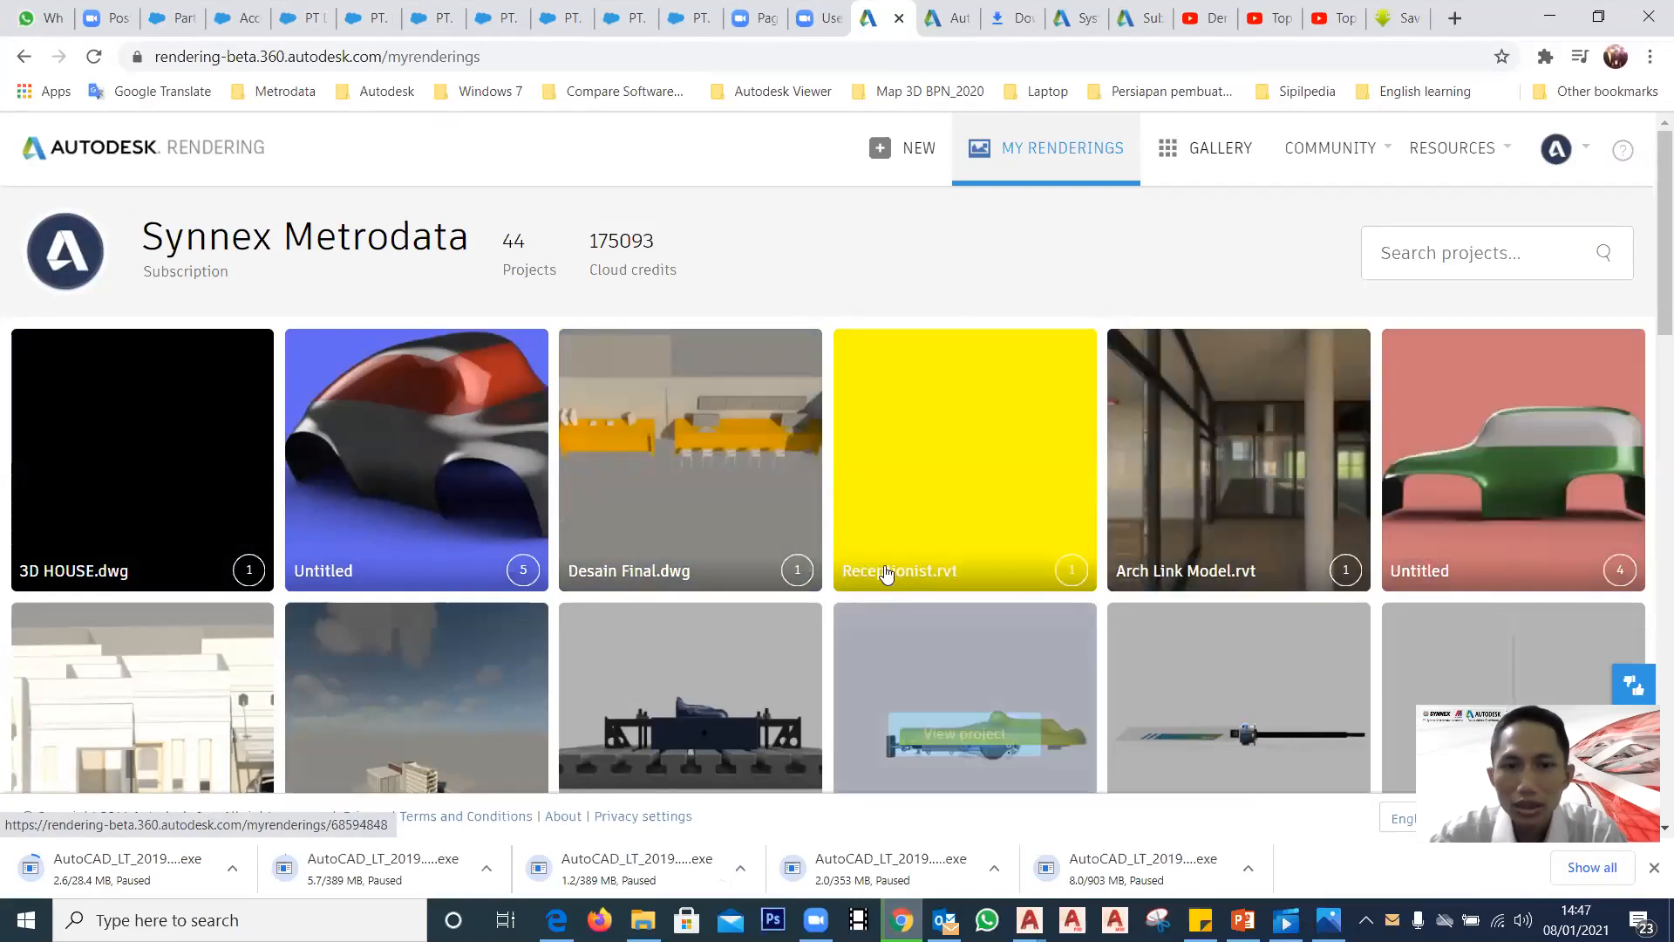
# Step: Look around the Arch Link Model.rvt panorama, and browse the other projects in My Renderings
pyautogui.scroll(-1, 885, 567)
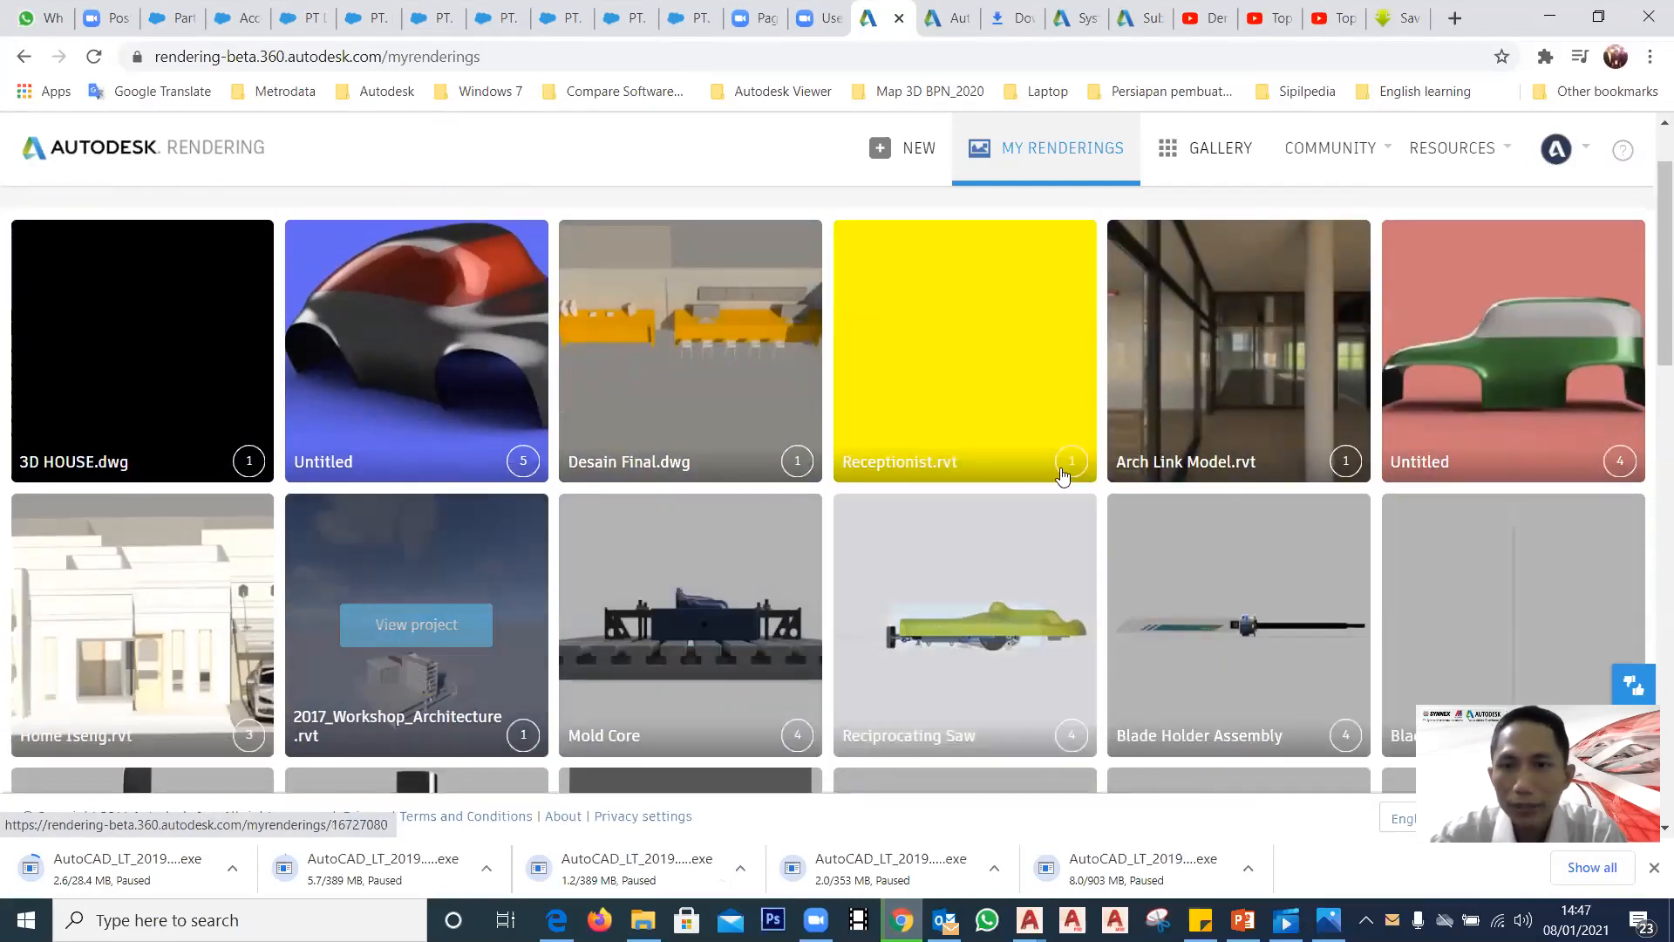
pyautogui.click(1215, 353)
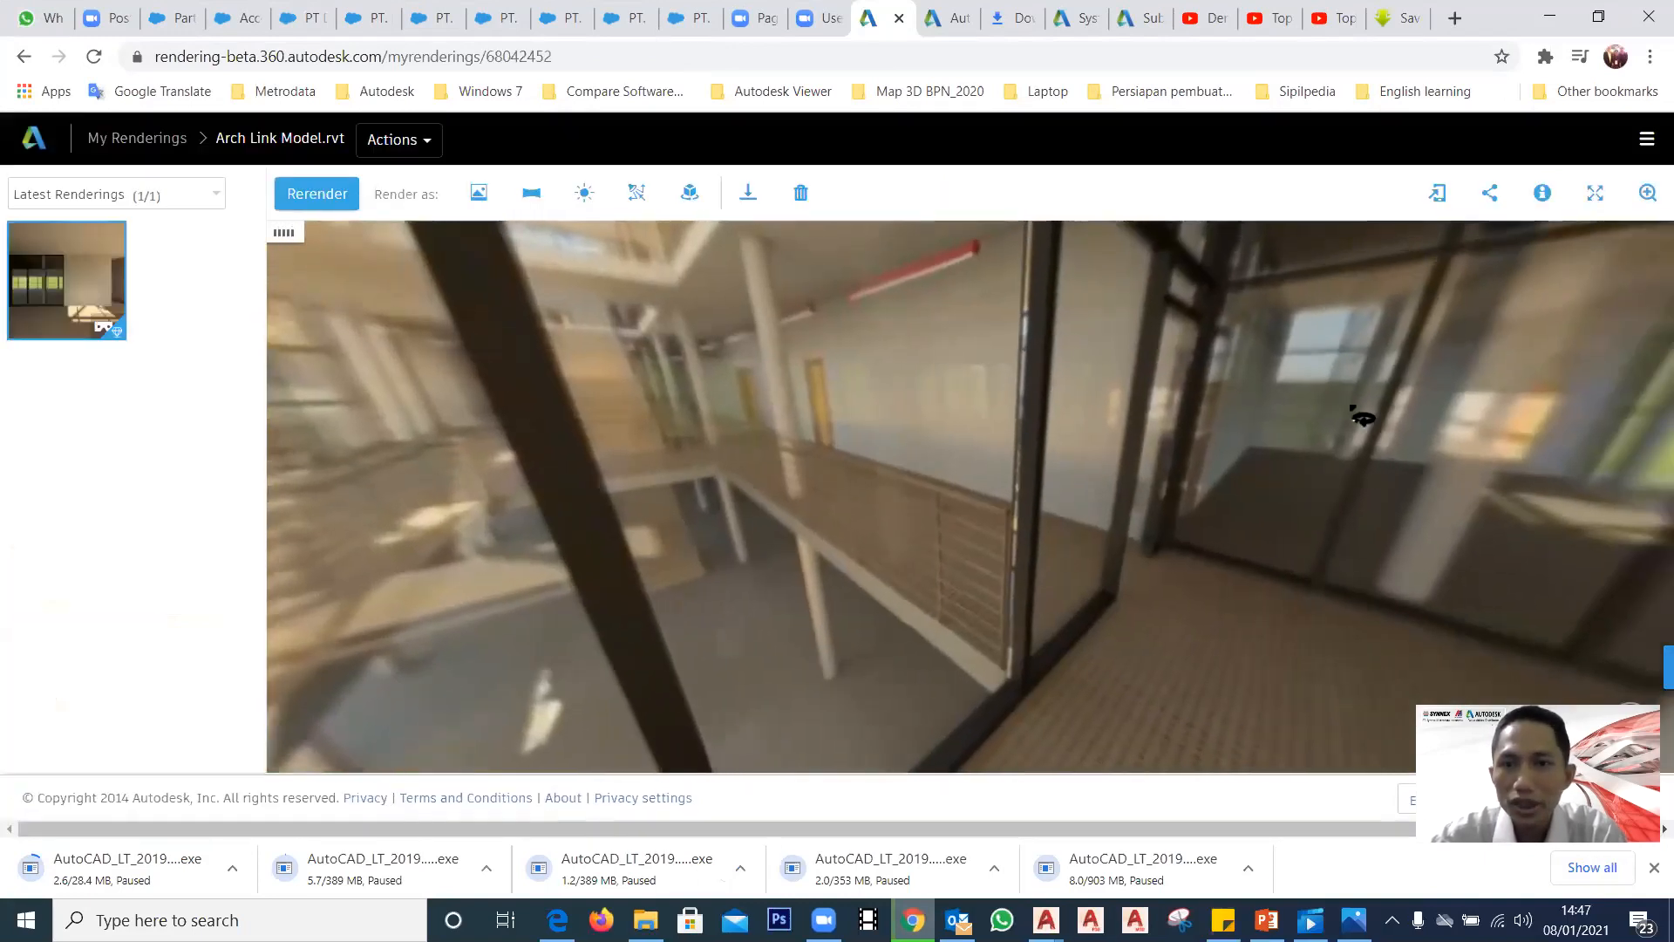
pyautogui.moveTo(1258, 409); pyautogui.dragTo(1398, 411)
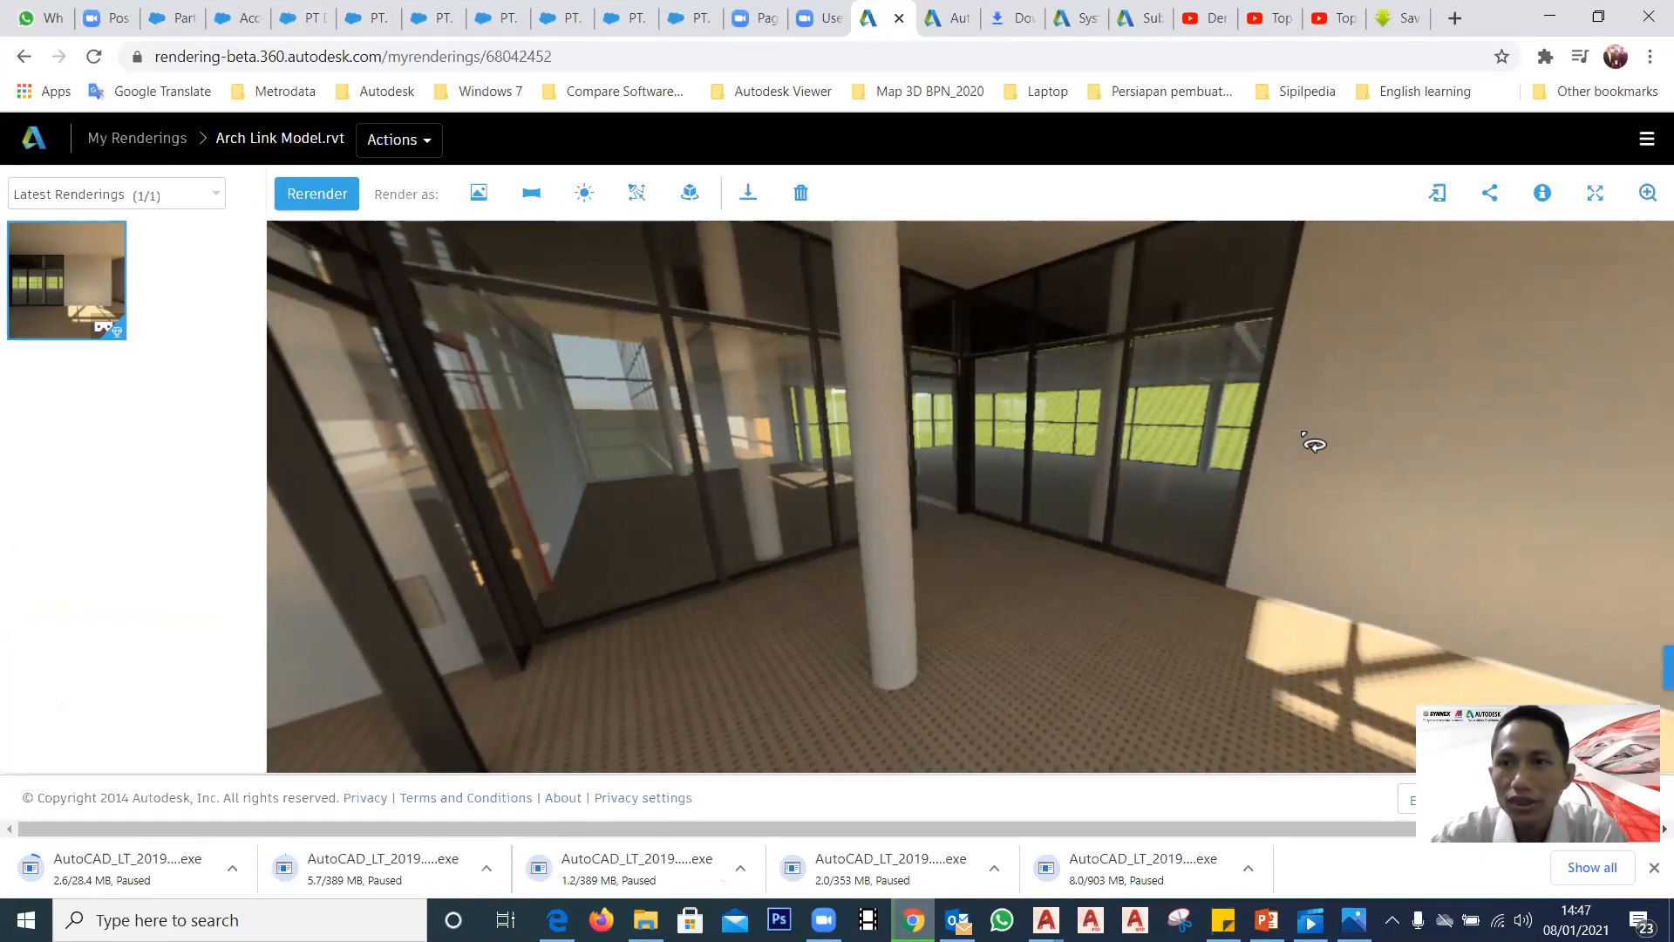
pyautogui.moveTo(728, 411); pyautogui.dragTo(1095, 378)
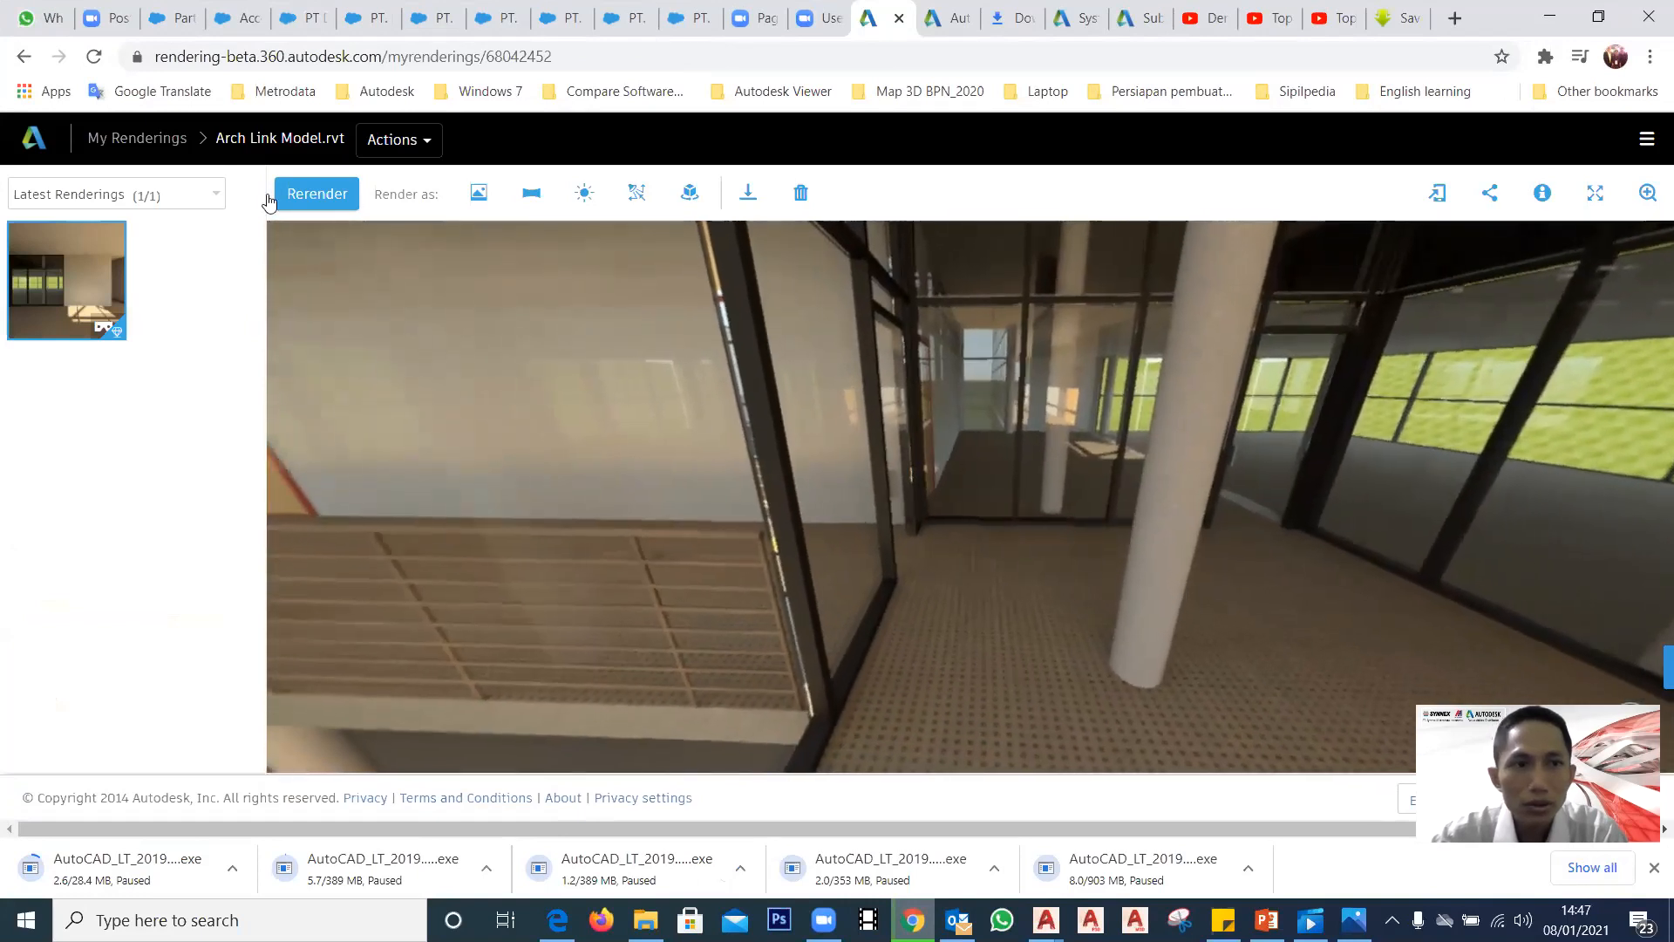
pyautogui.click(171, 140)
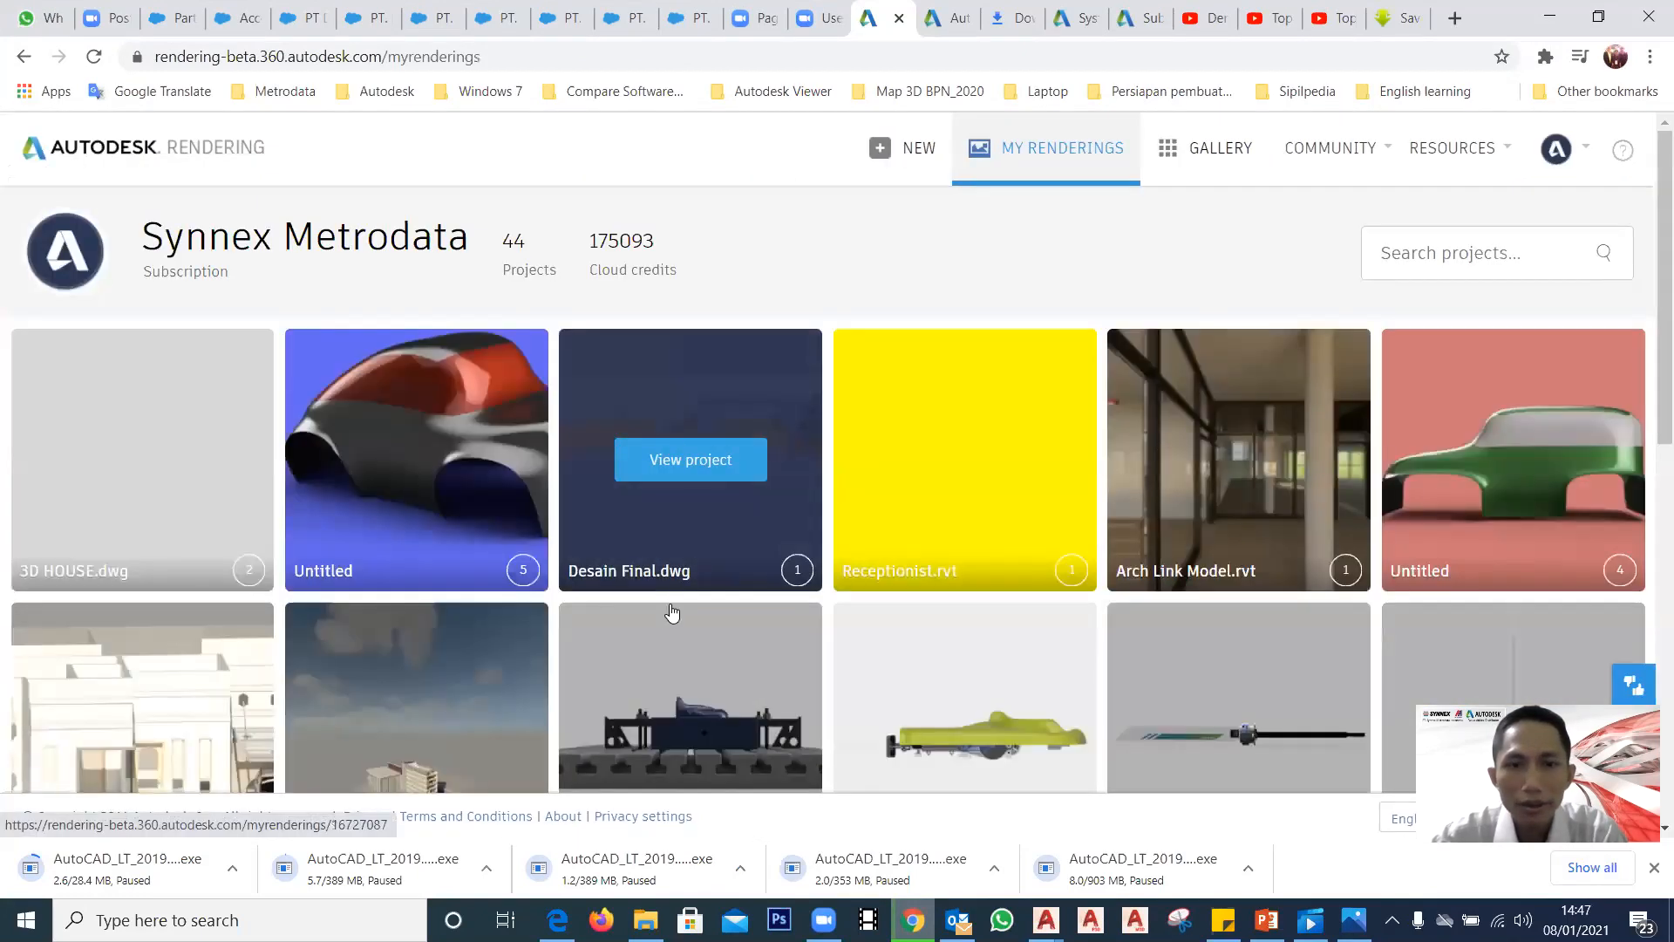
pyautogui.scroll(-5, 675, 586)
pyautogui.scroll(-5, 676, 593)
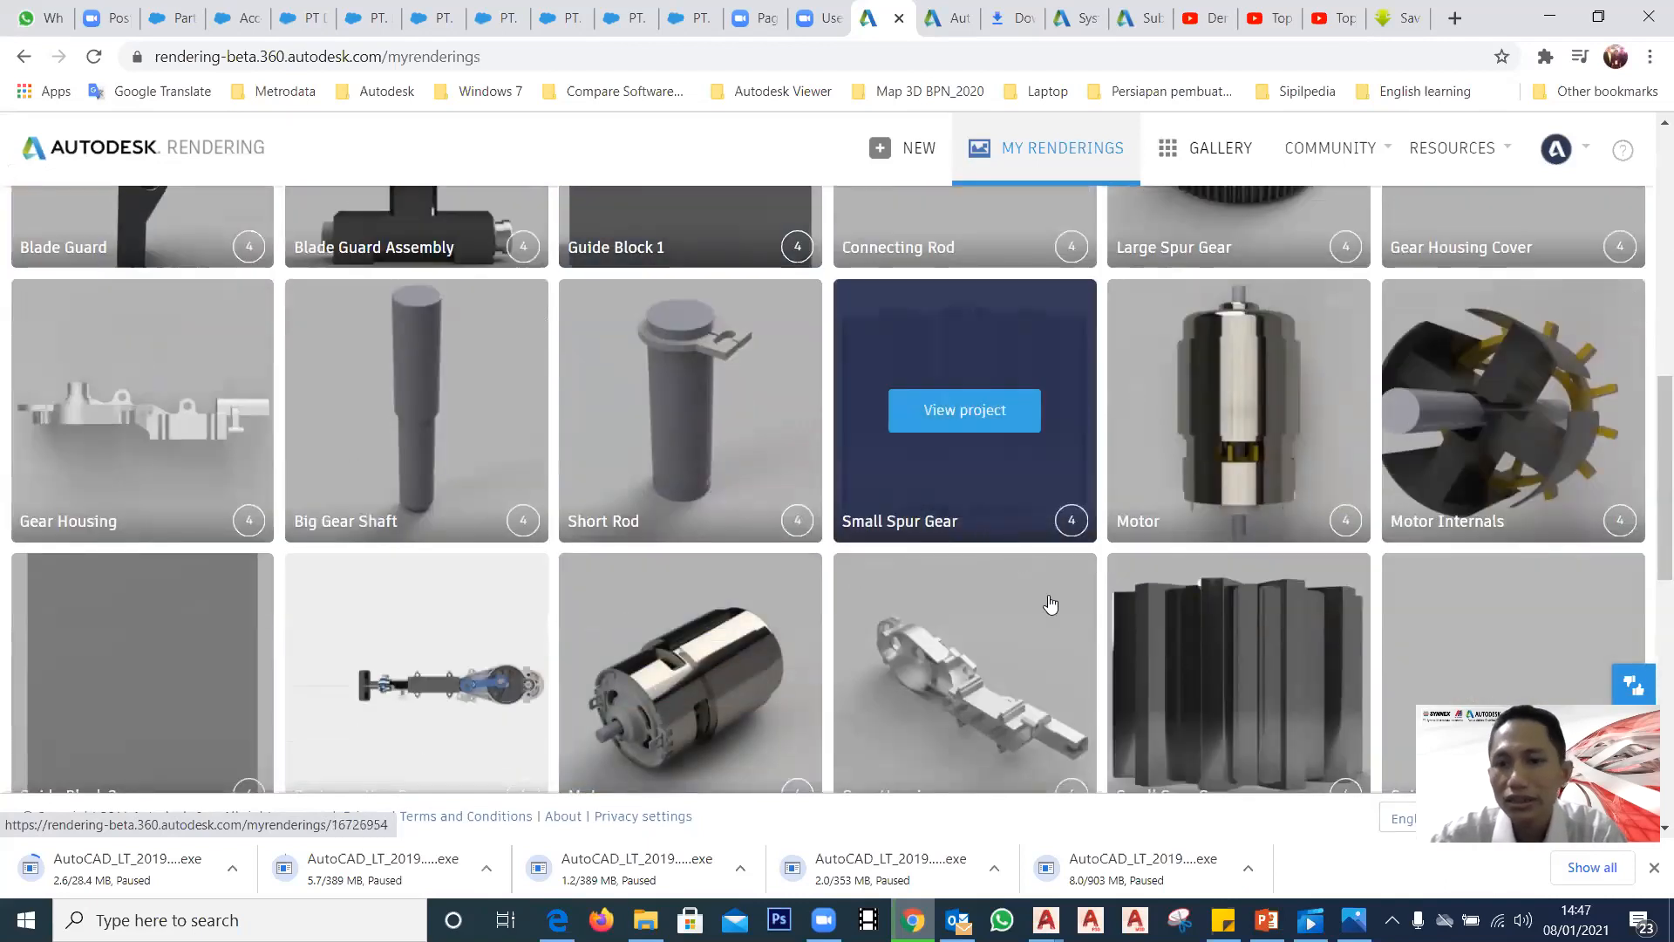
# Step: Show the Q & A slide in the PowerPoint presentation, and return to the house drawing in AutoCAD
pyautogui.click(1267, 920)
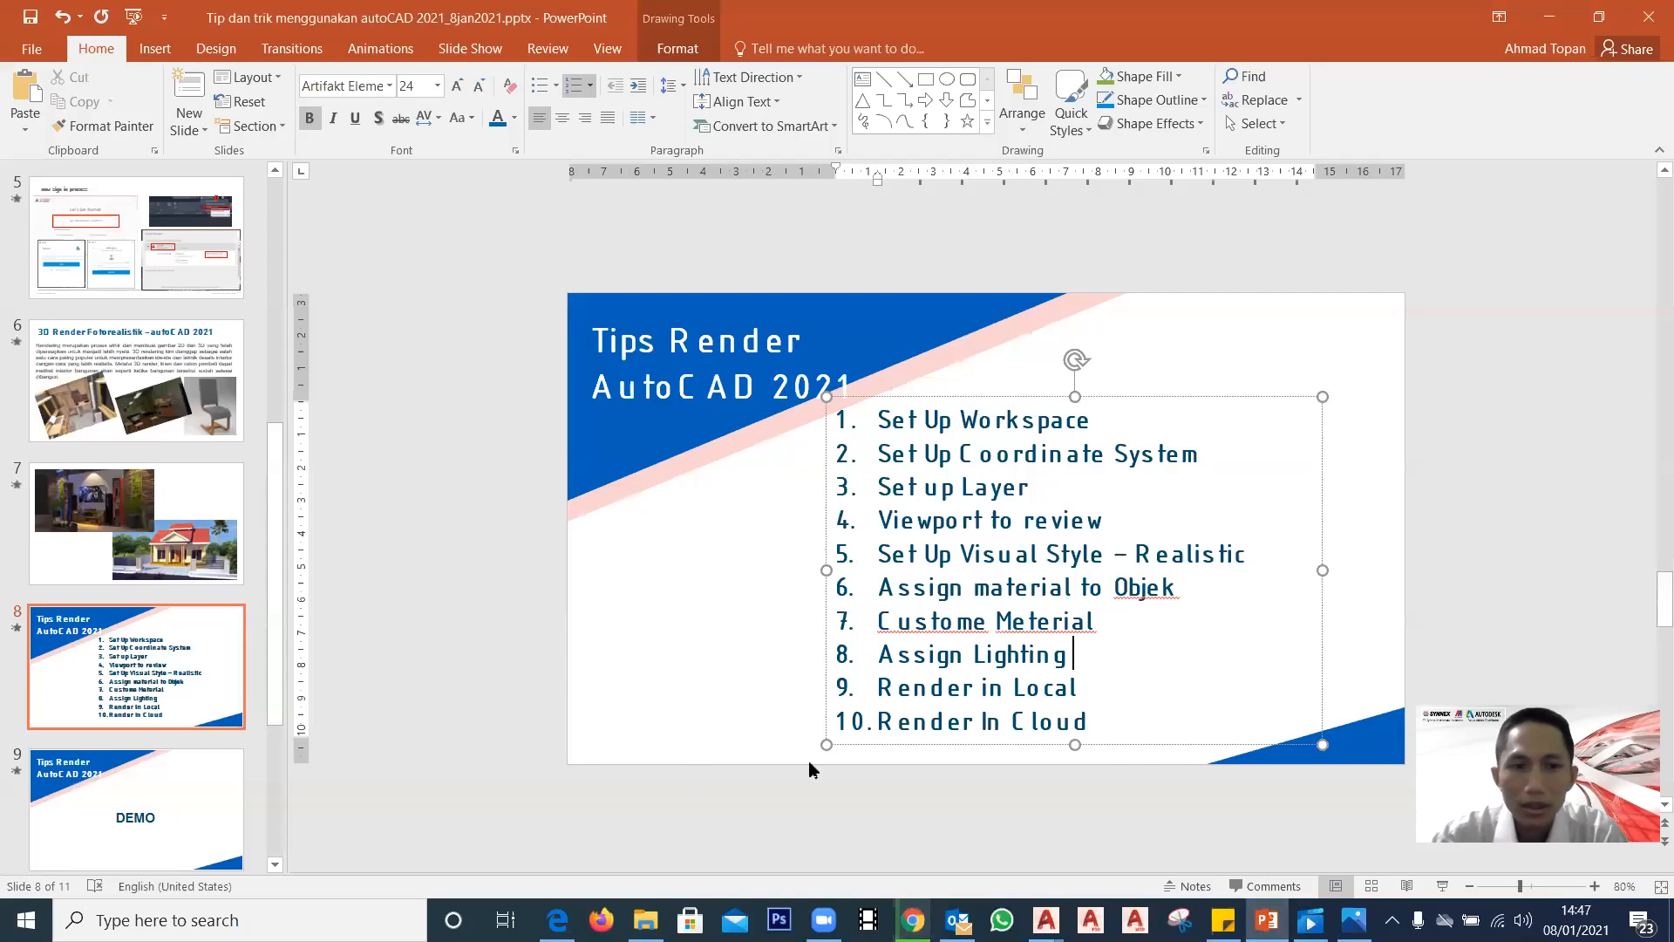
pyautogui.click(184, 790)
pyautogui.scroll(-2, 771, 446)
pyautogui.click(122, 654)
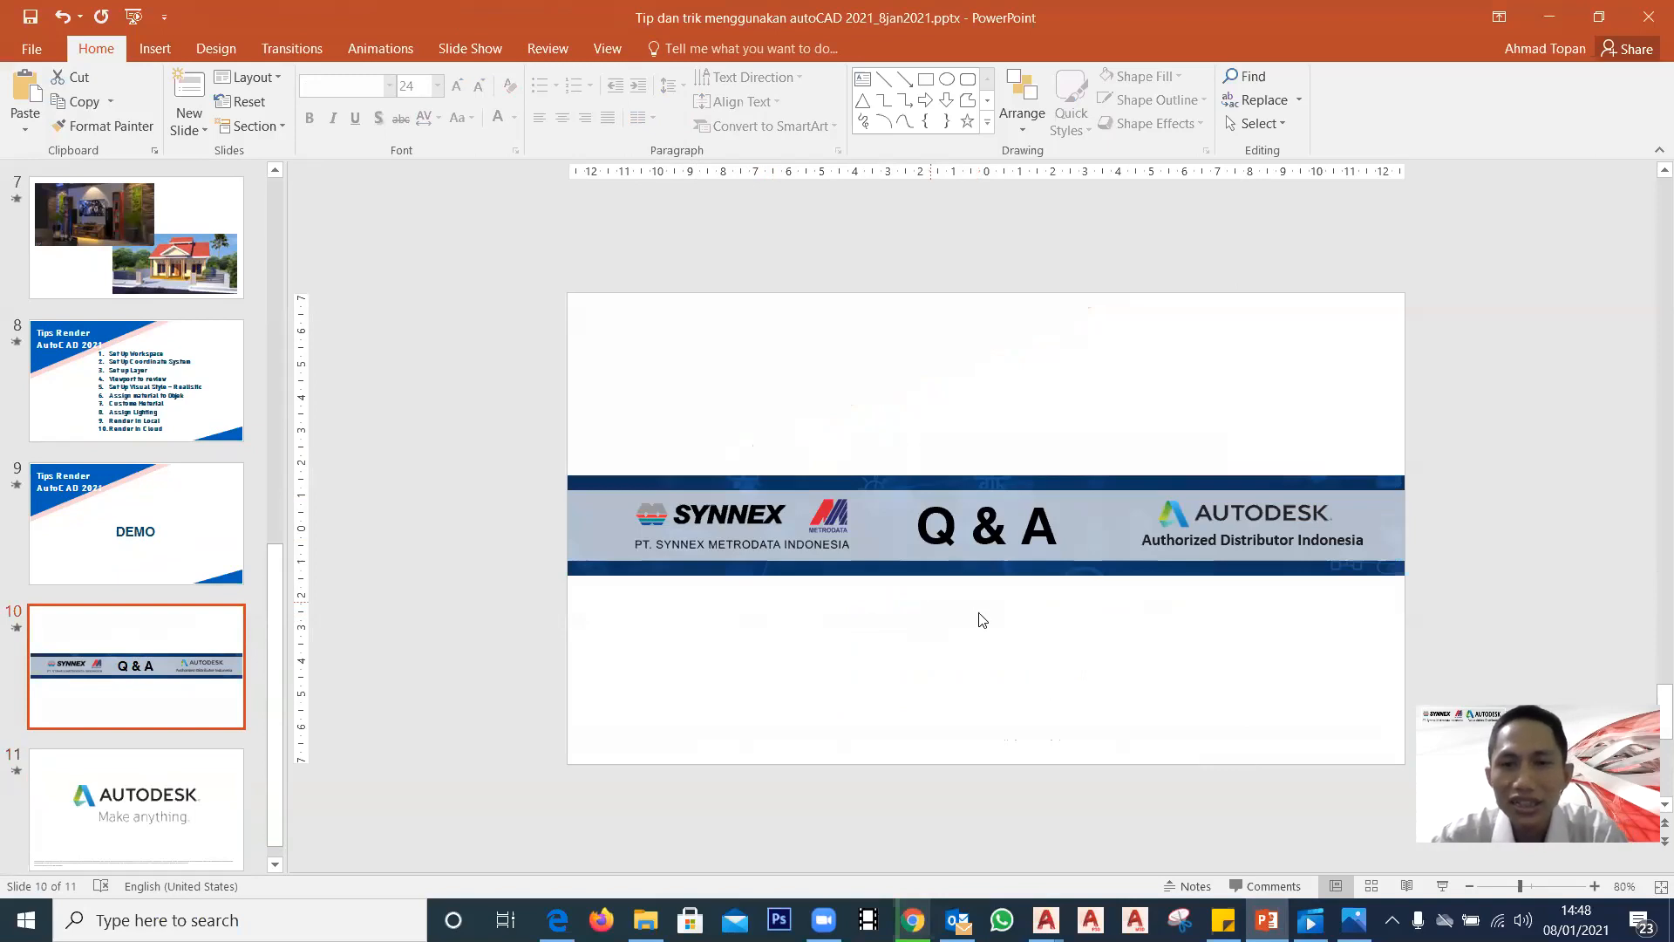
pyautogui.moveTo(1044, 920)
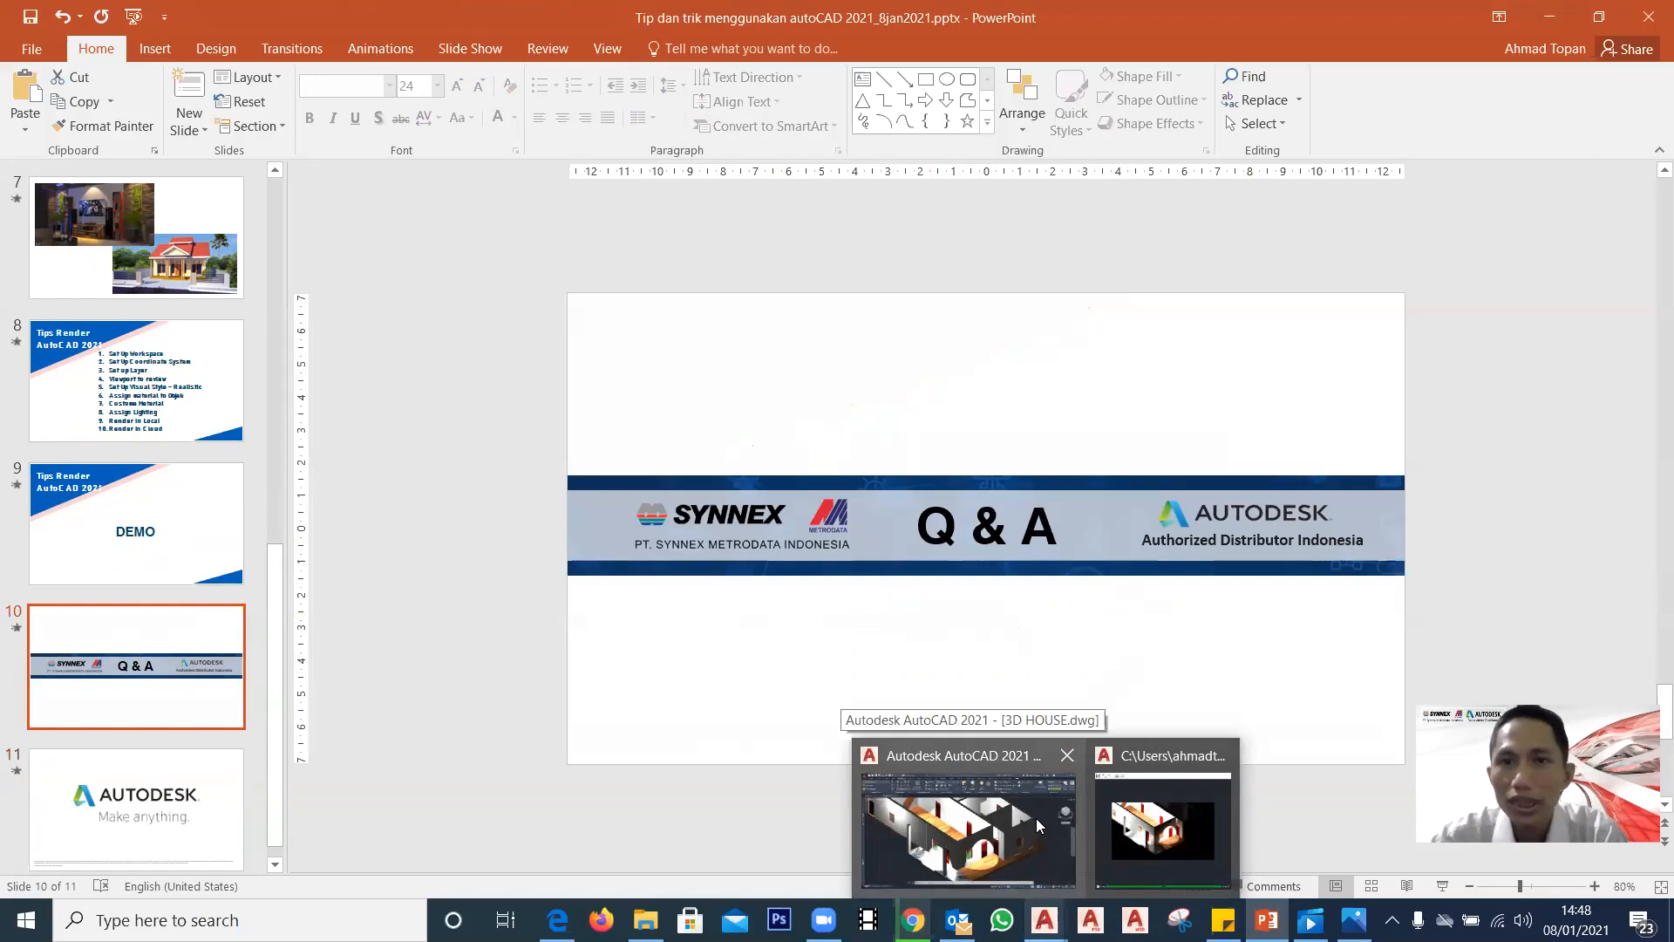
pyautogui.click(1036, 818)
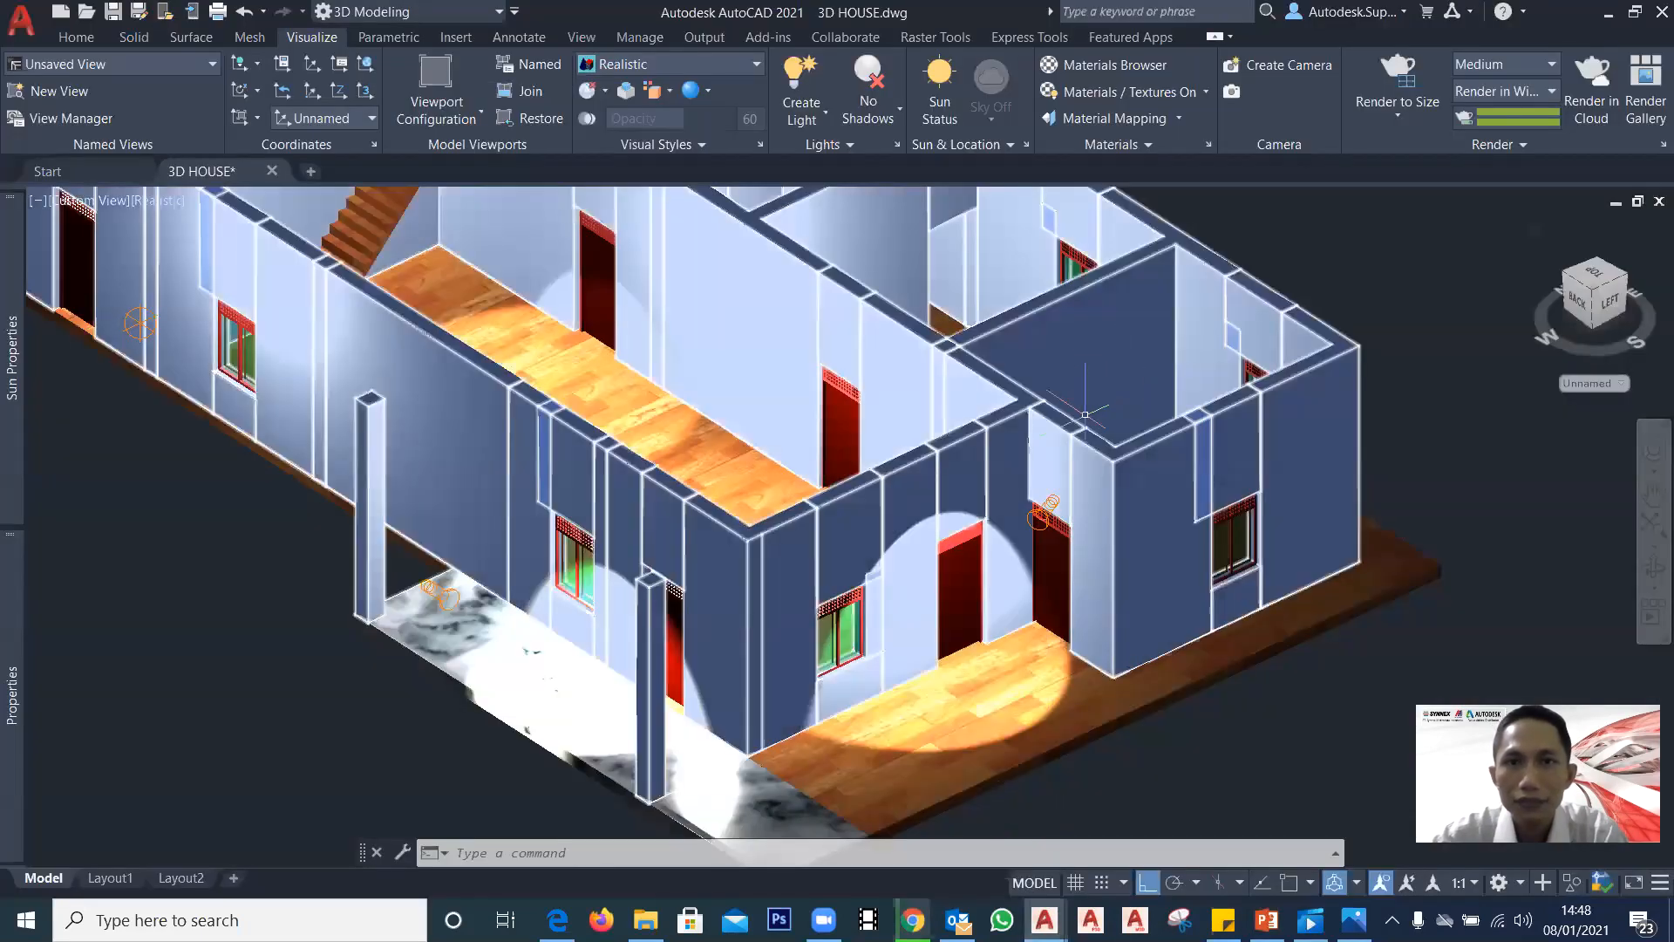